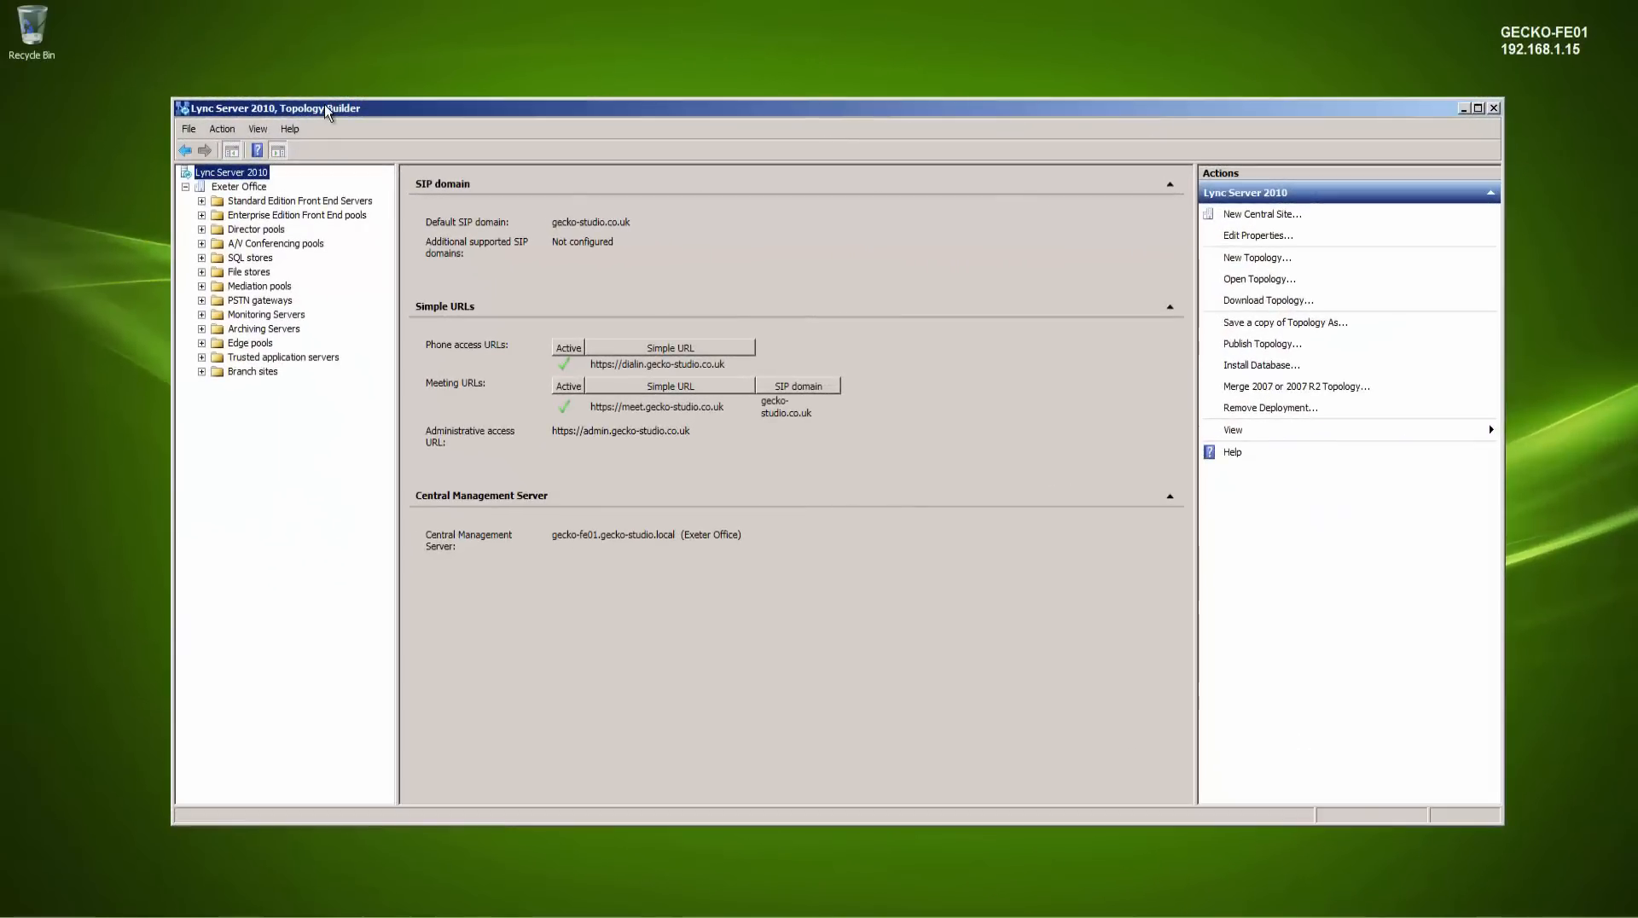
- Expand the Exeter Office site's server and store folders to review the topology, then close Topology Builder
click(202, 201)
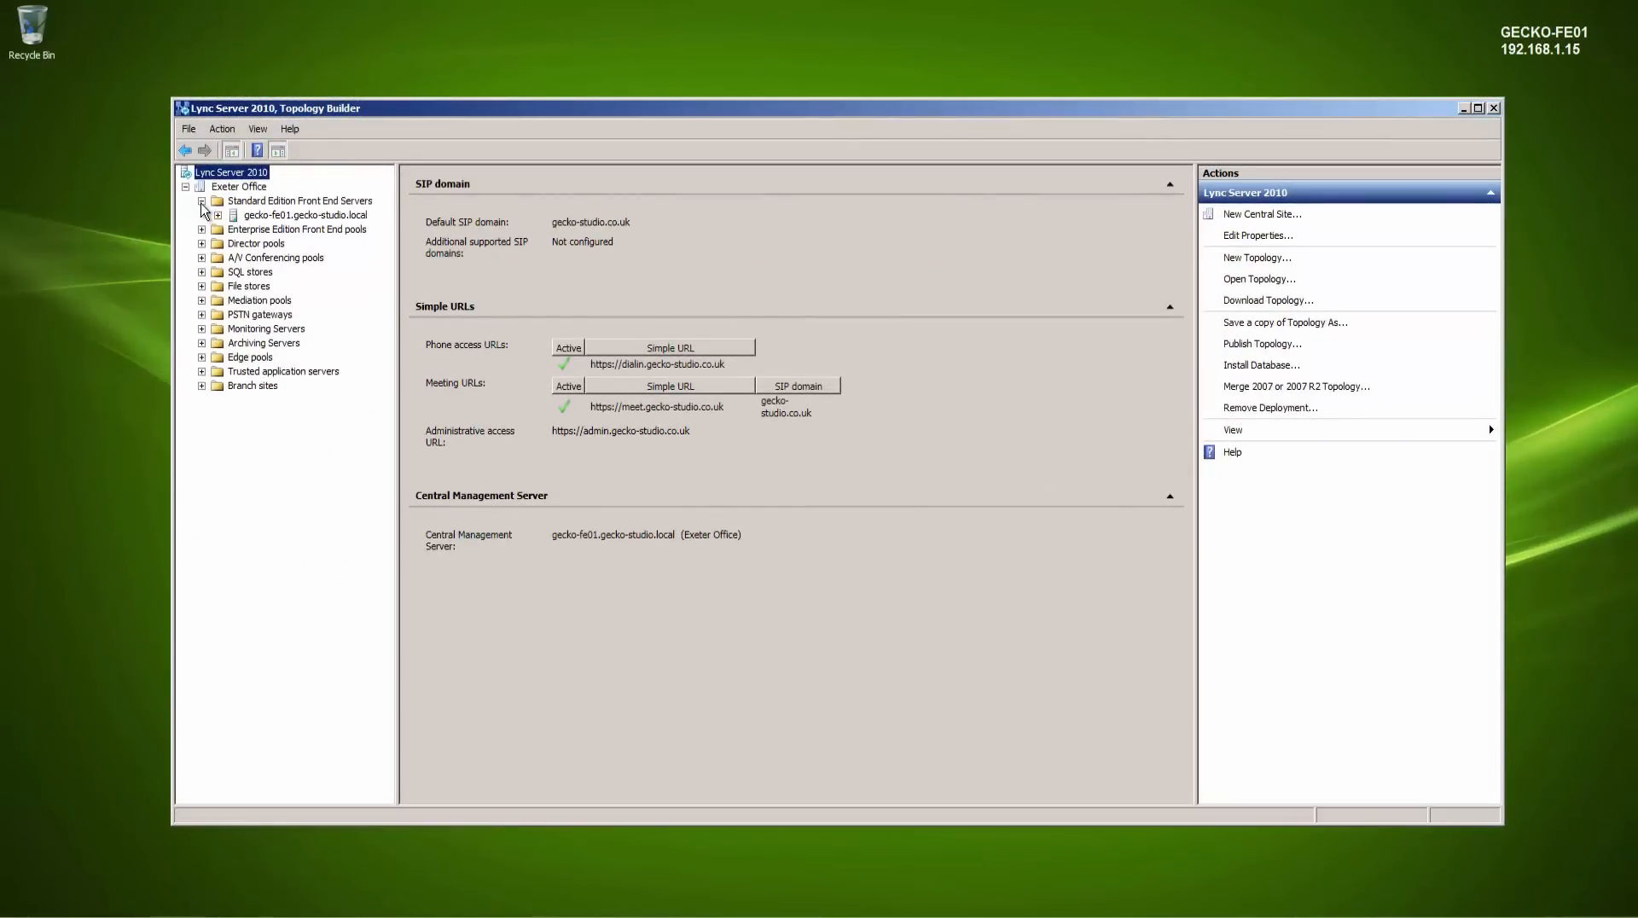
click(202, 257)
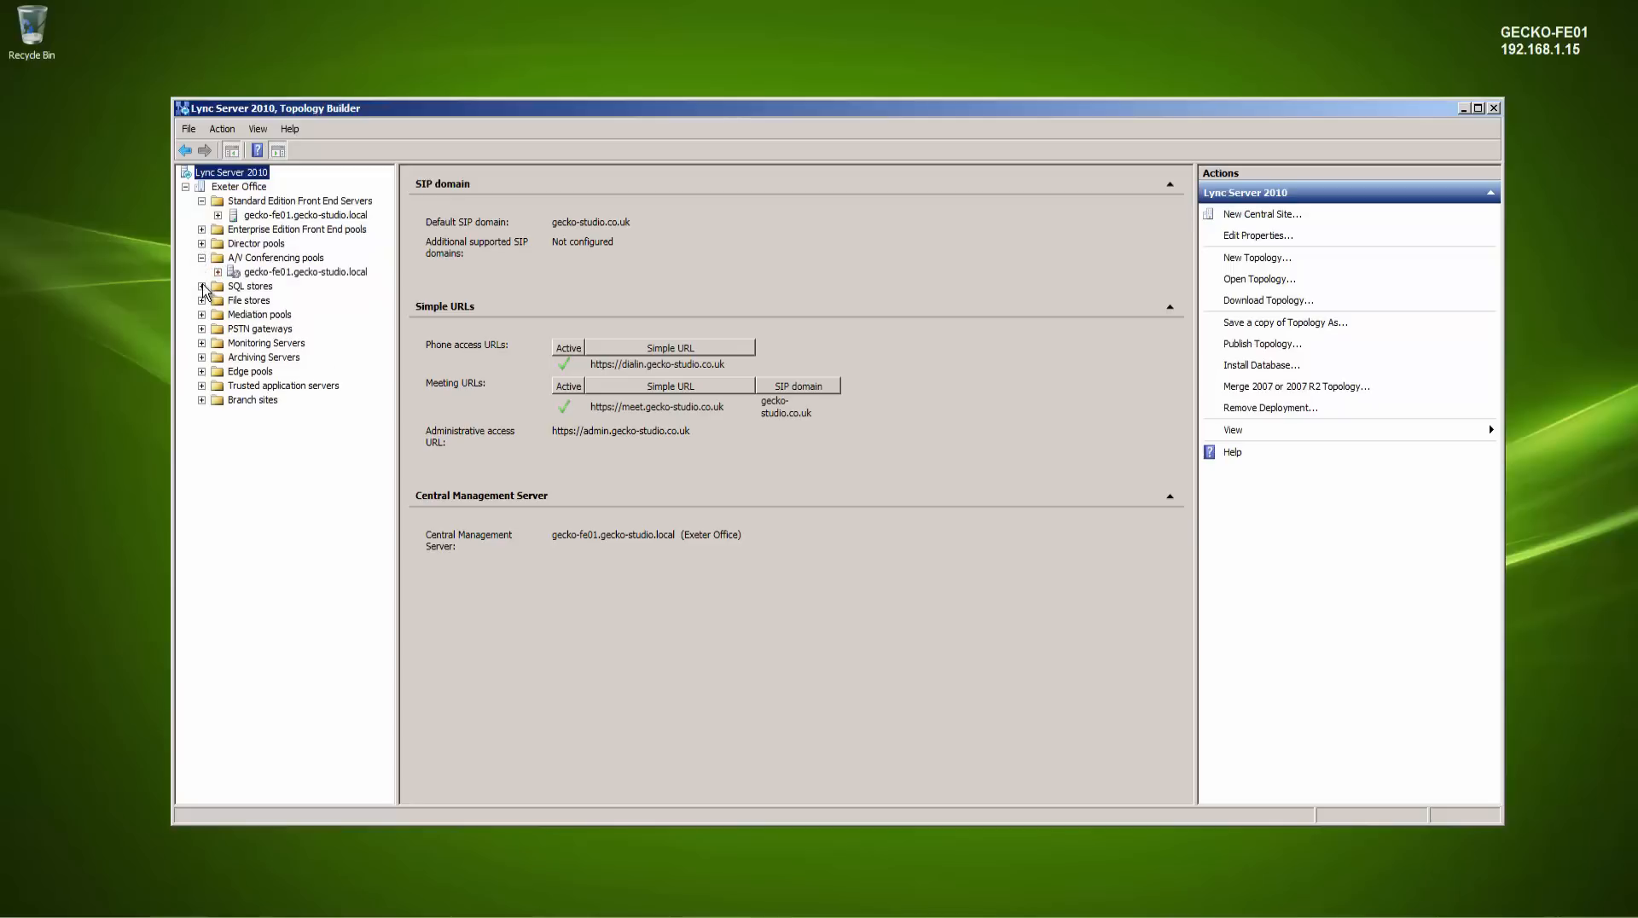
click(201, 286)
click(201, 314)
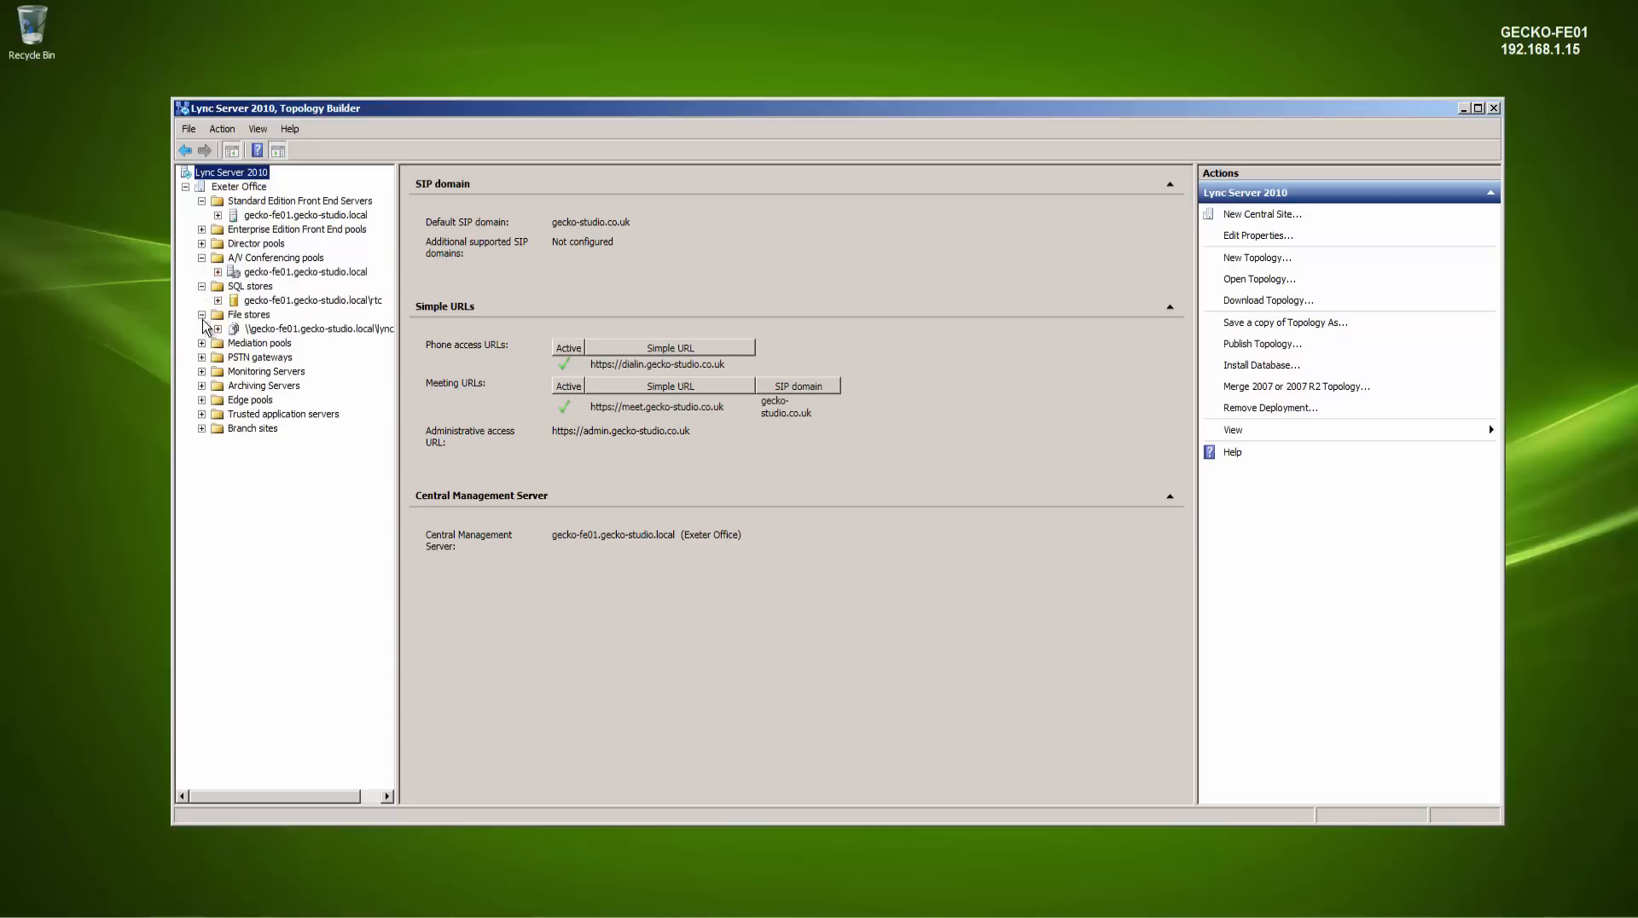
click(203, 342)
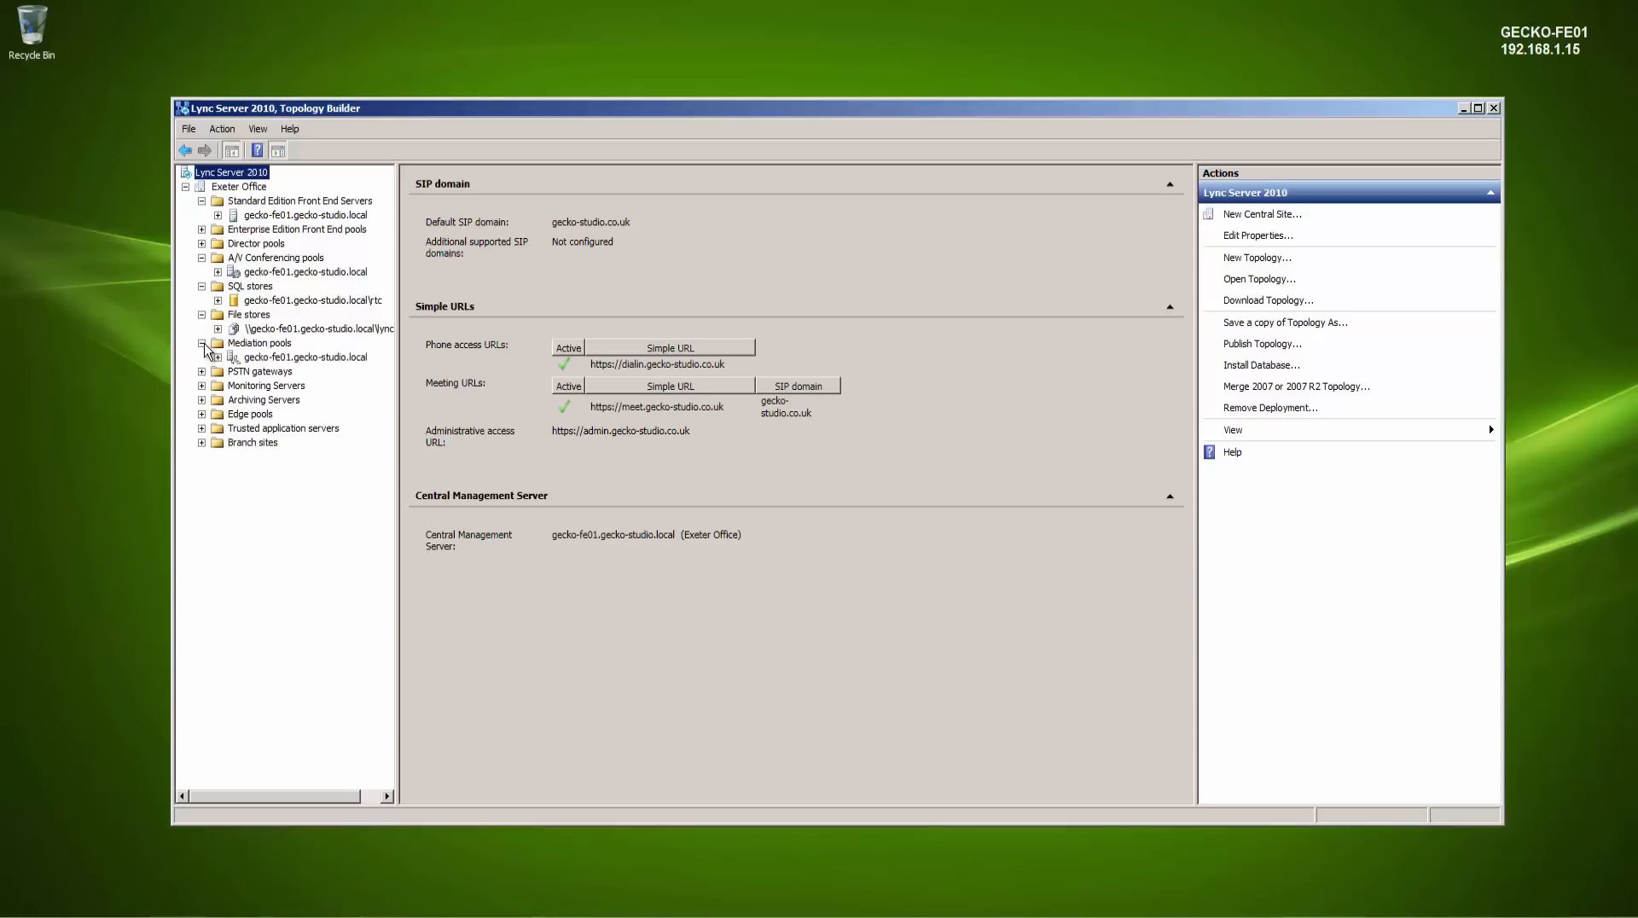
click(202, 343)
click(202, 315)
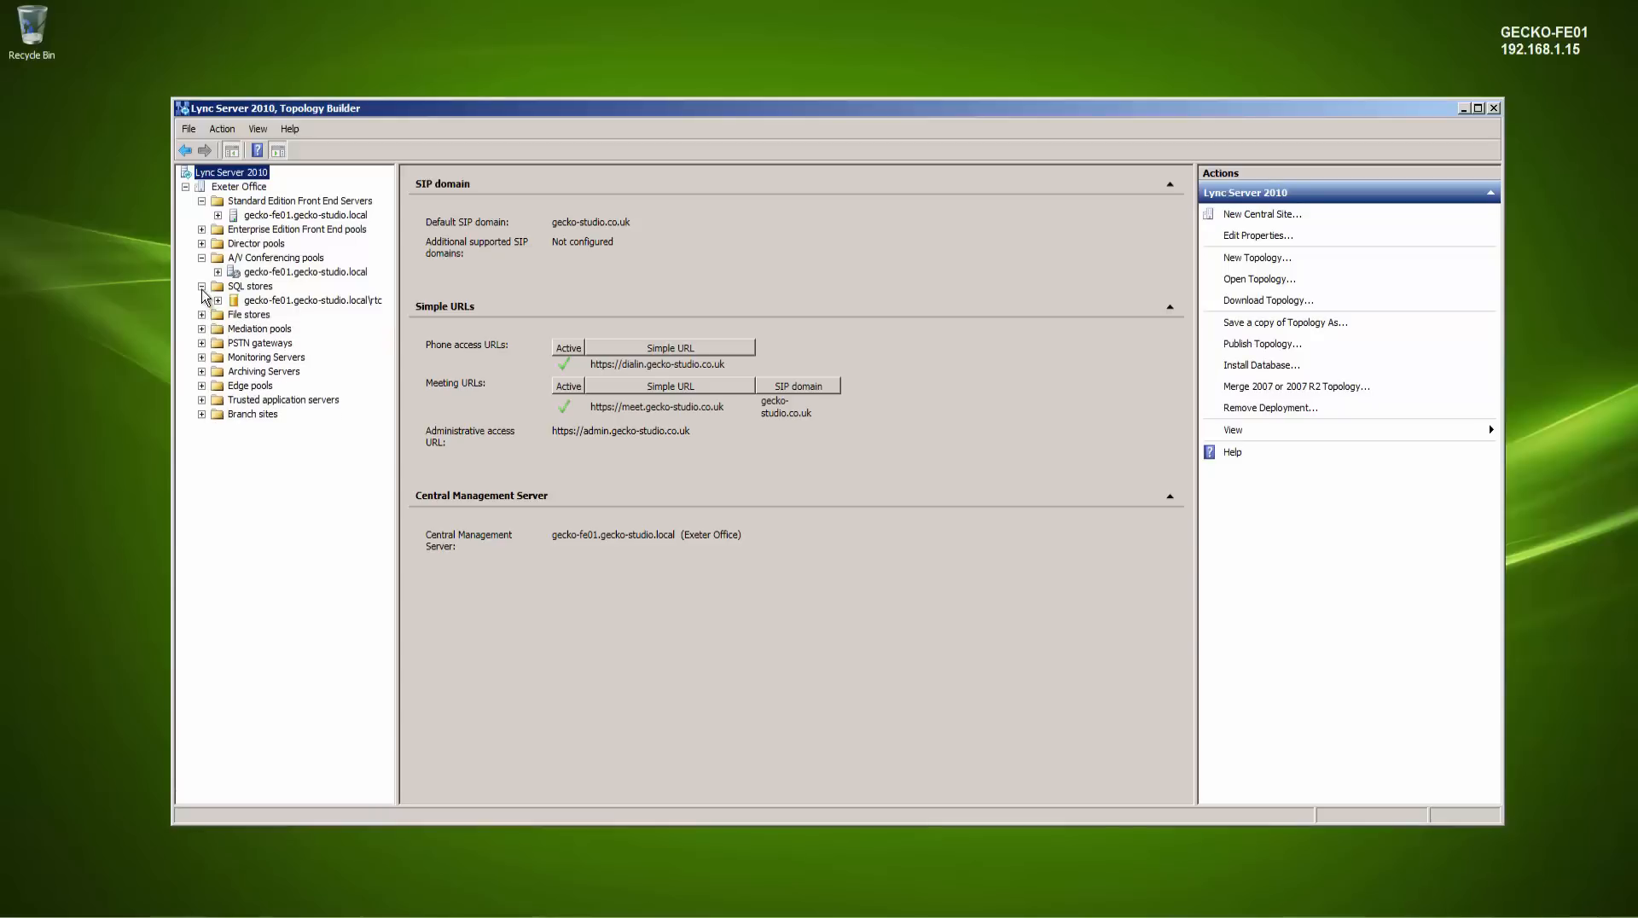
click(202, 287)
click(202, 258)
click(256, 215)
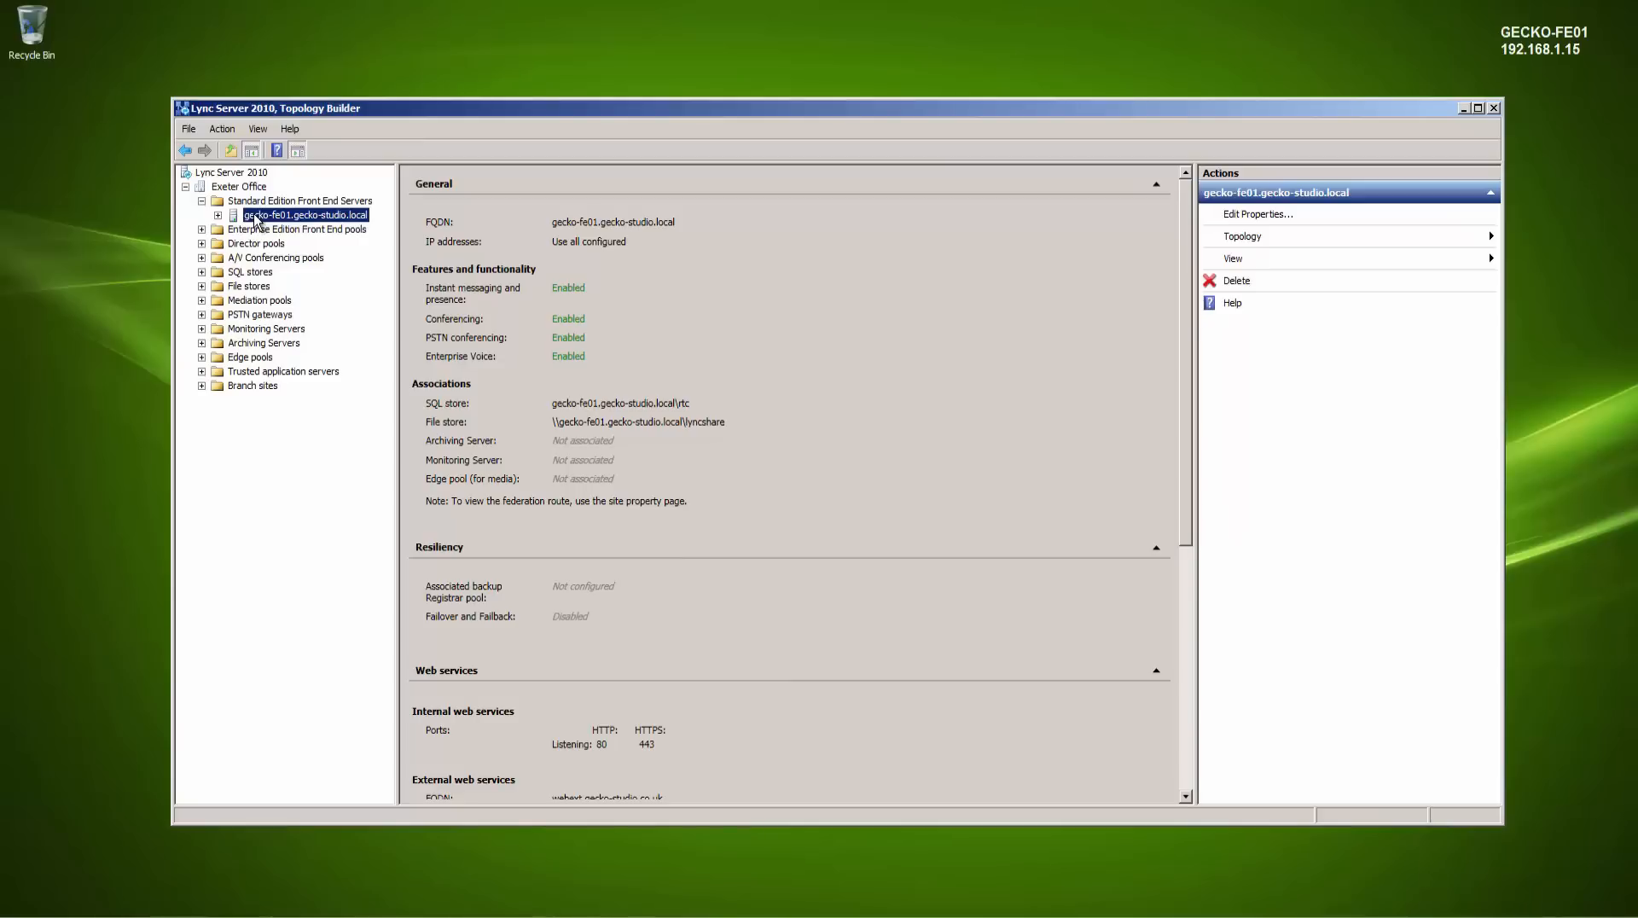
click(203, 201)
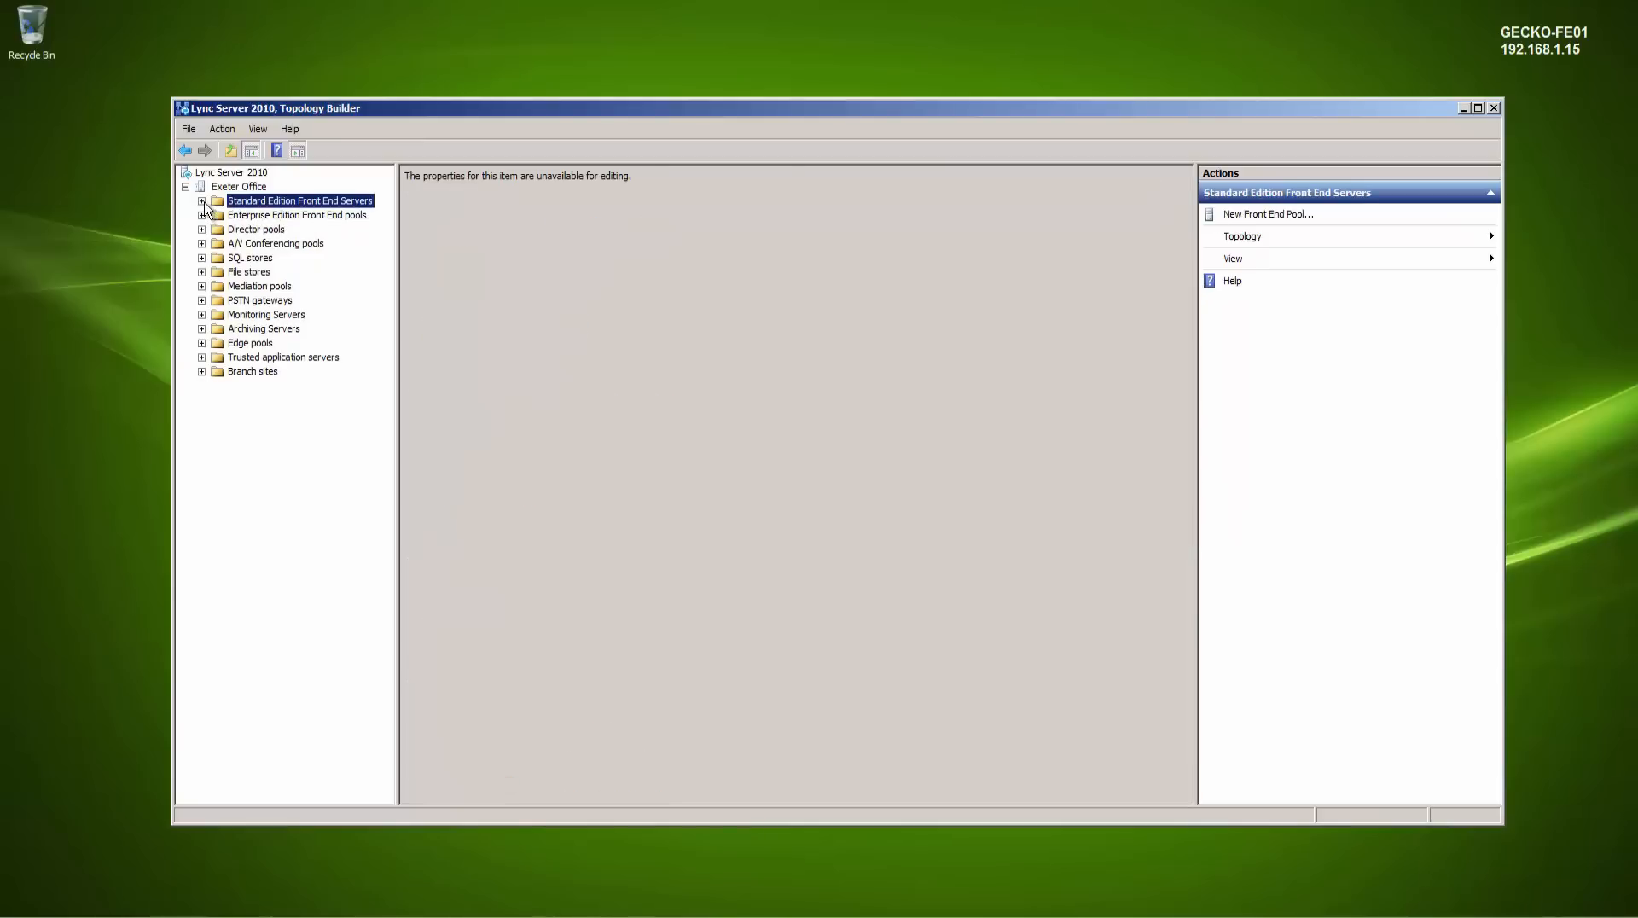
click(1492, 108)
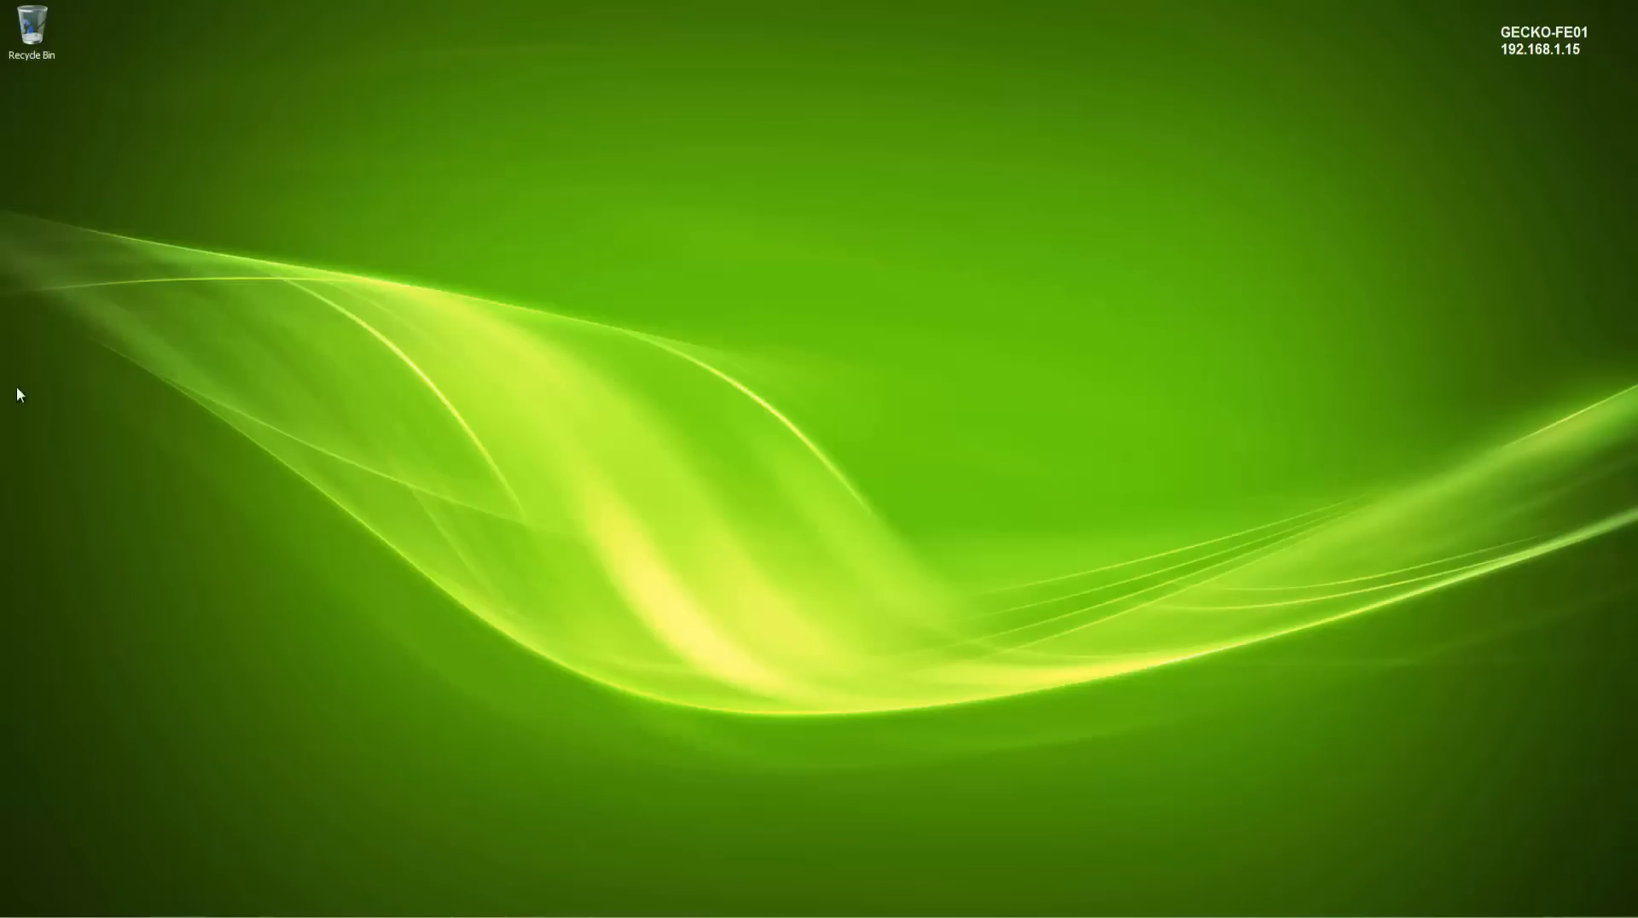
- Check the Windows Update status and close its window
click(218, 916)
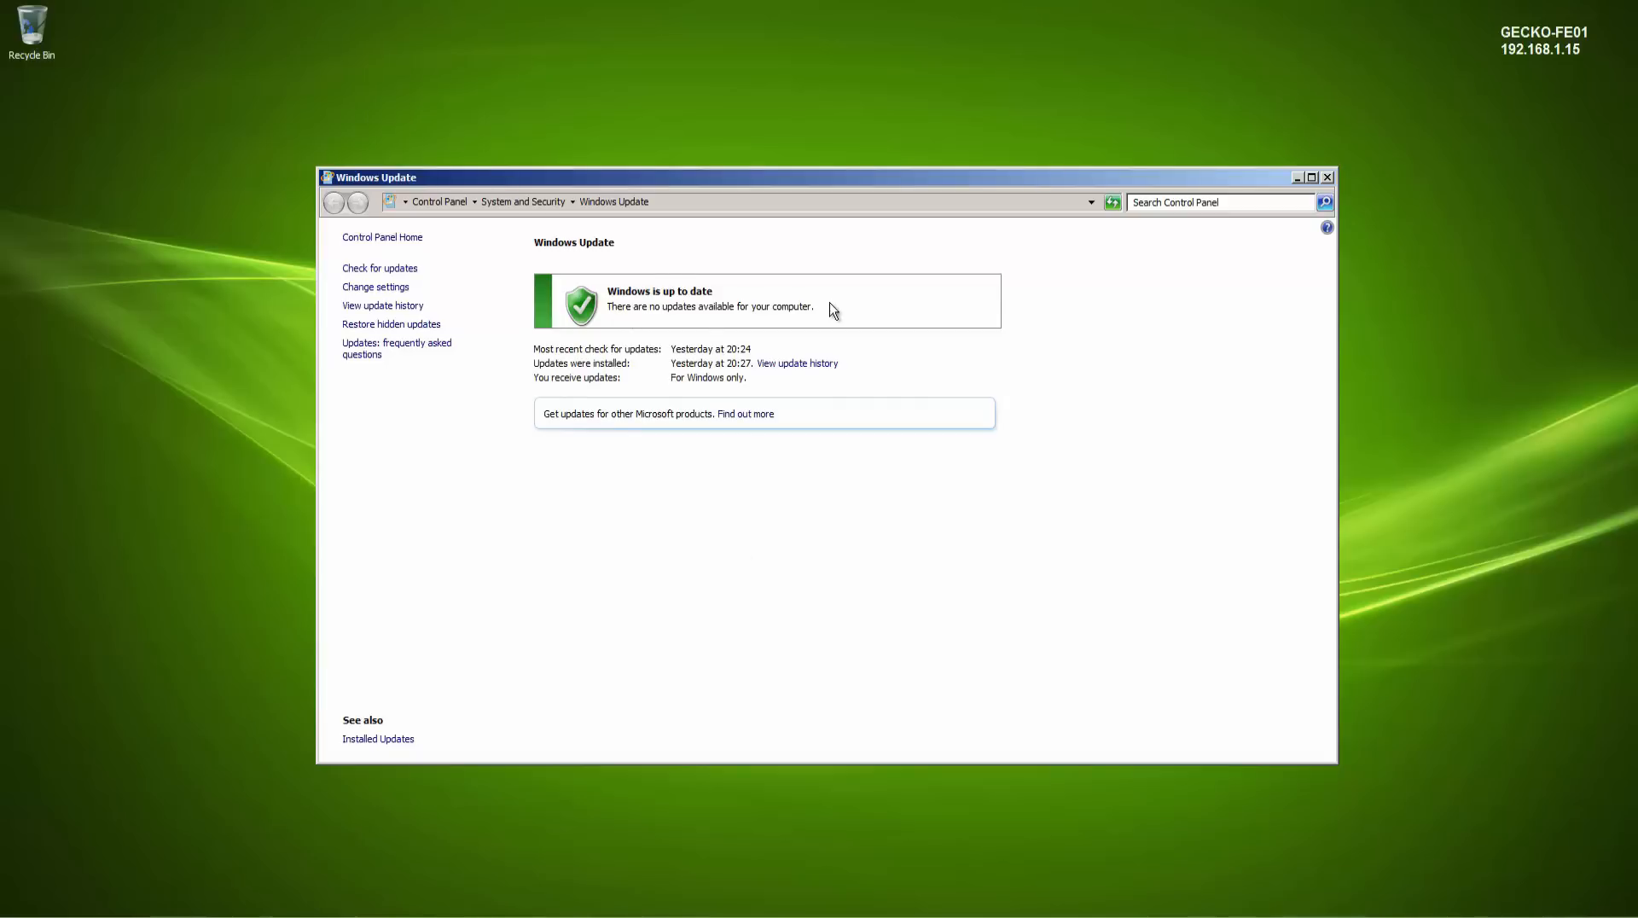
click(1325, 178)
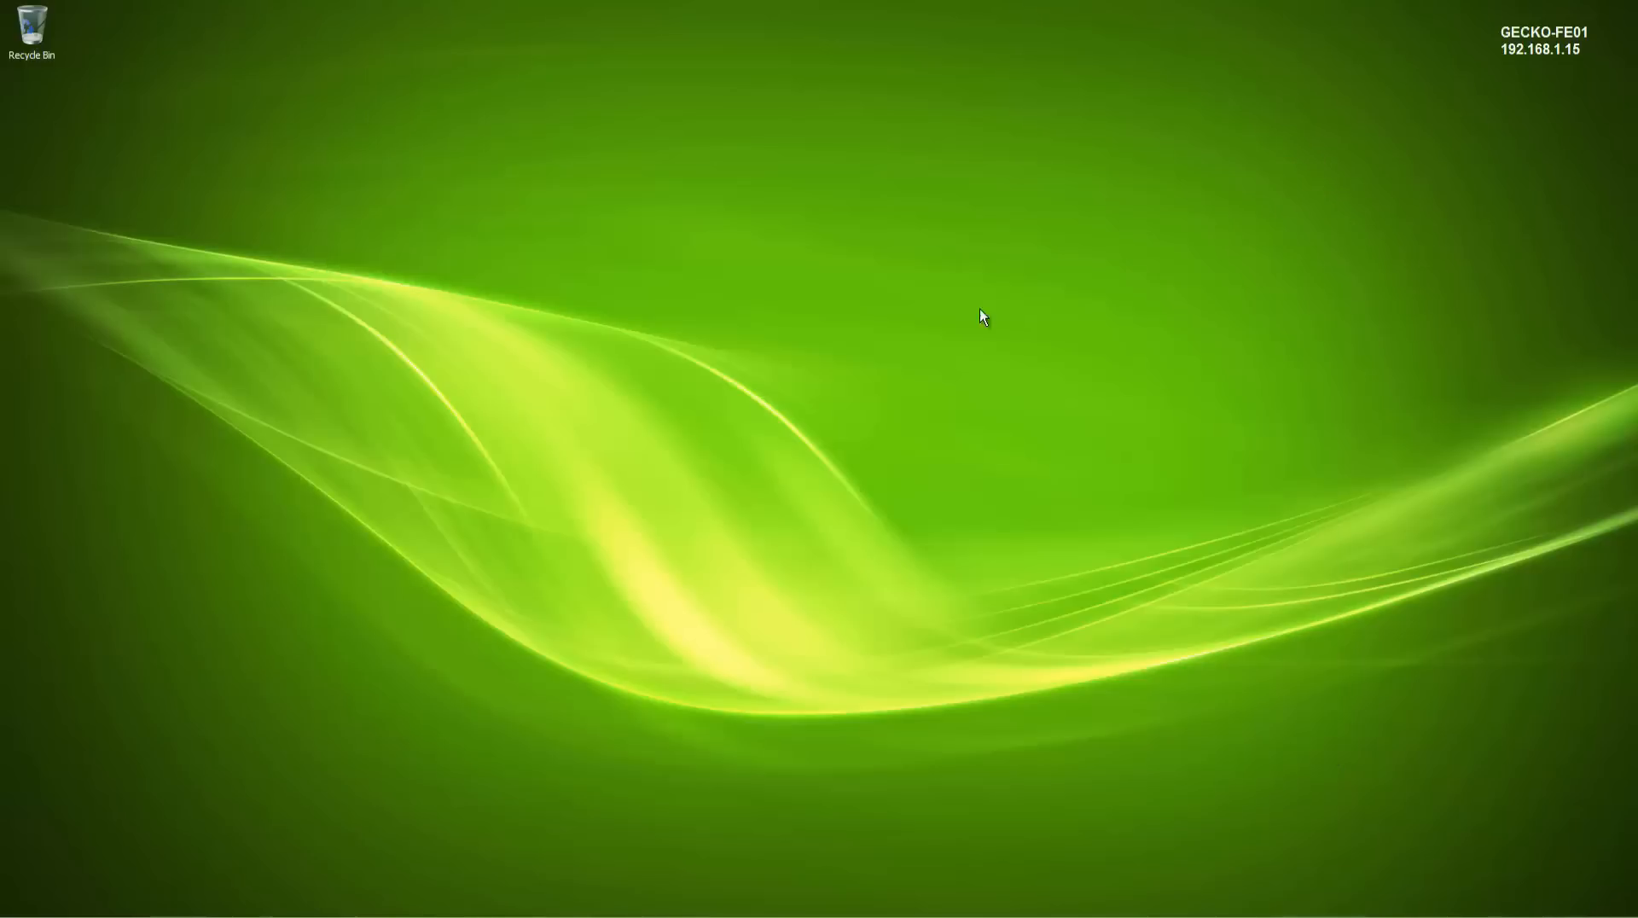
- Switch to Internet Explorer and open the Updates for Lync Server 2010: February 2015 article
click(177, 917)
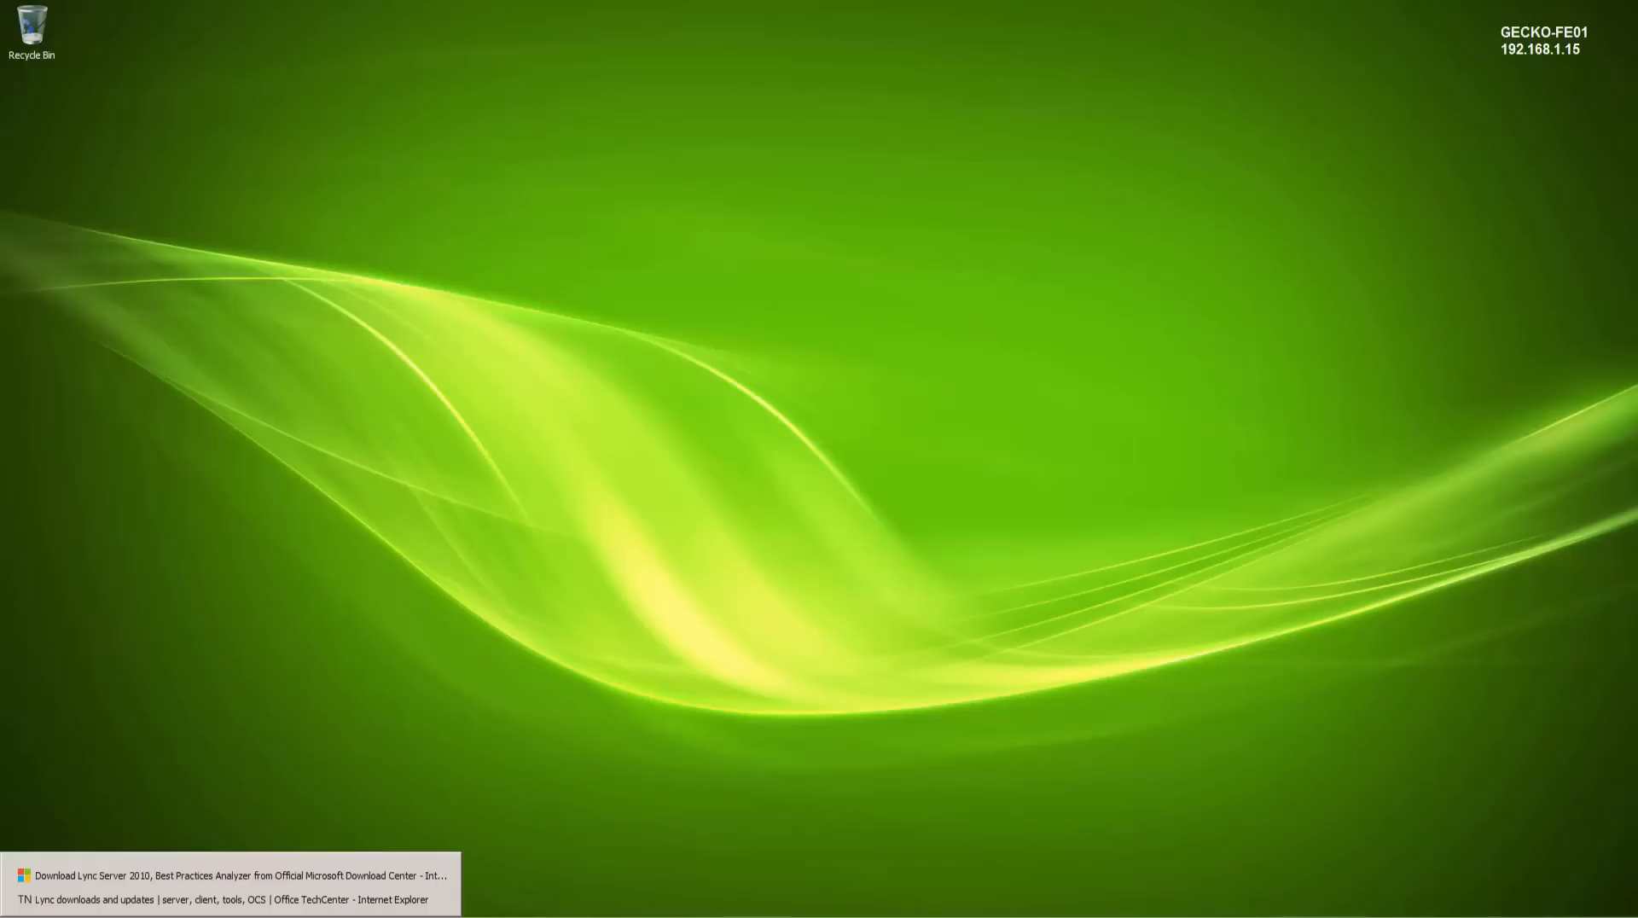
click(169, 906)
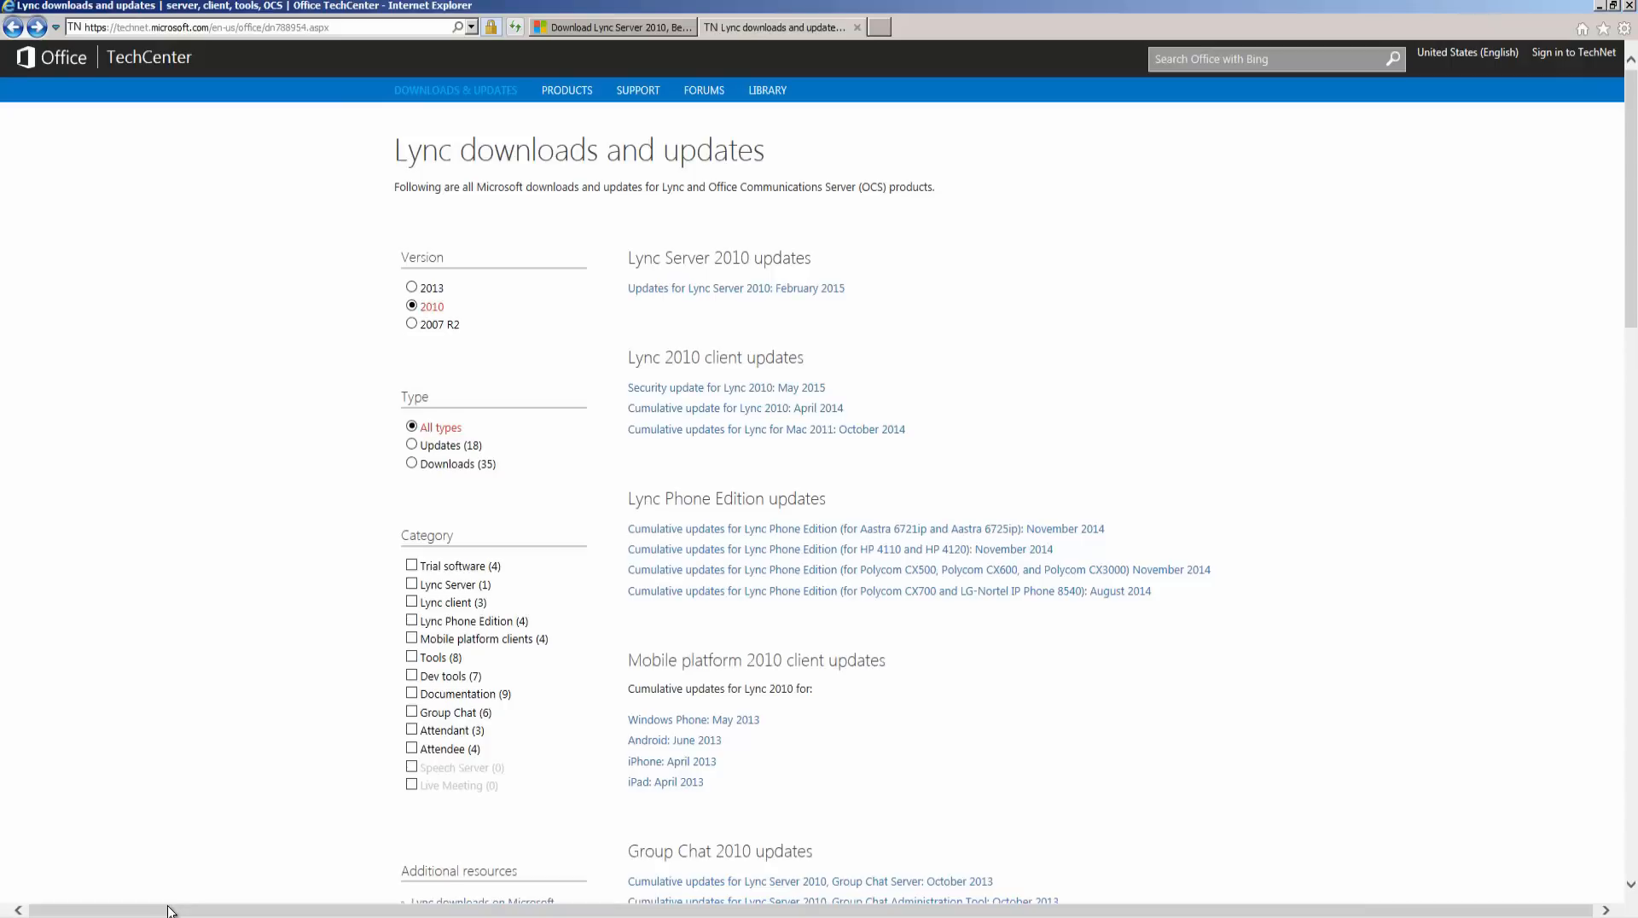
drag(849, 291, 638, 307)
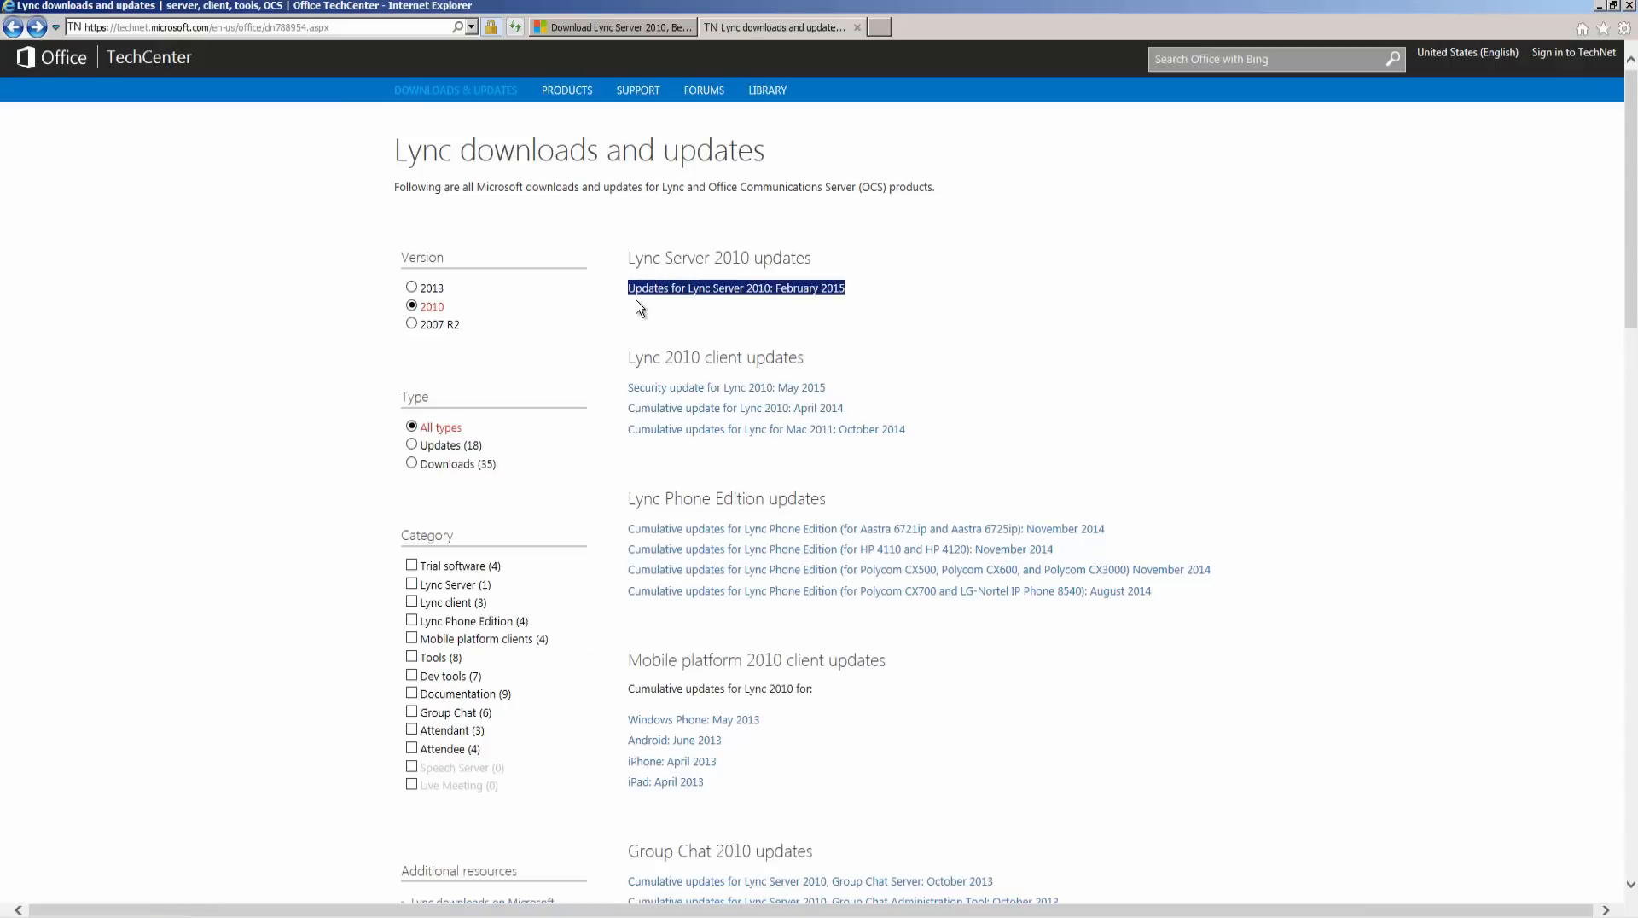
click(887, 300)
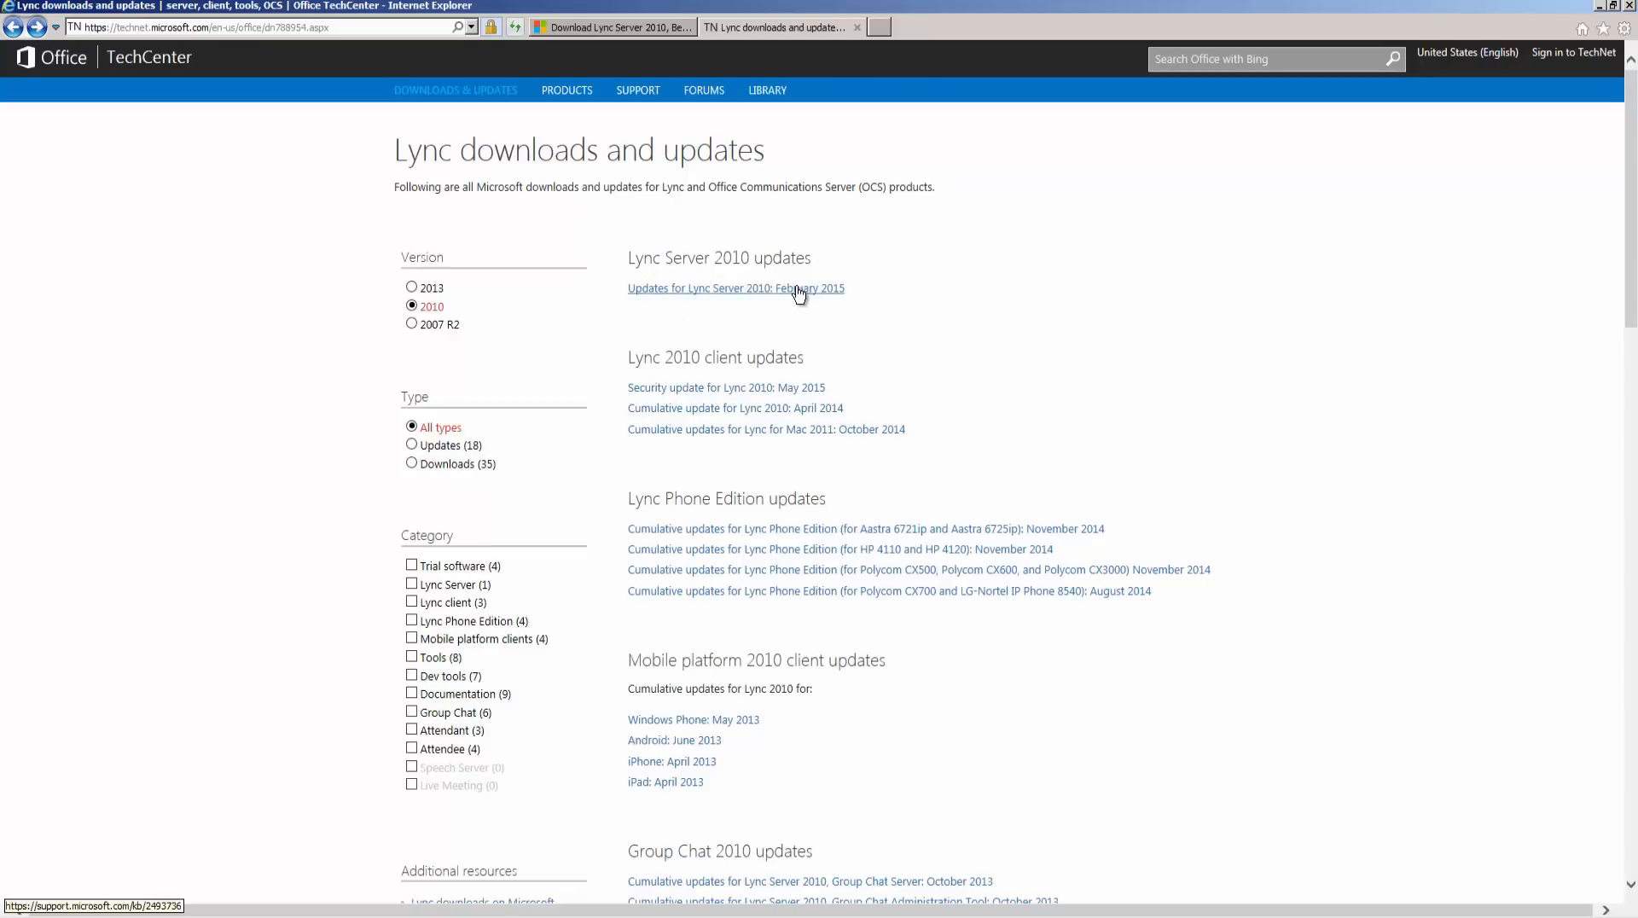
click(800, 290)
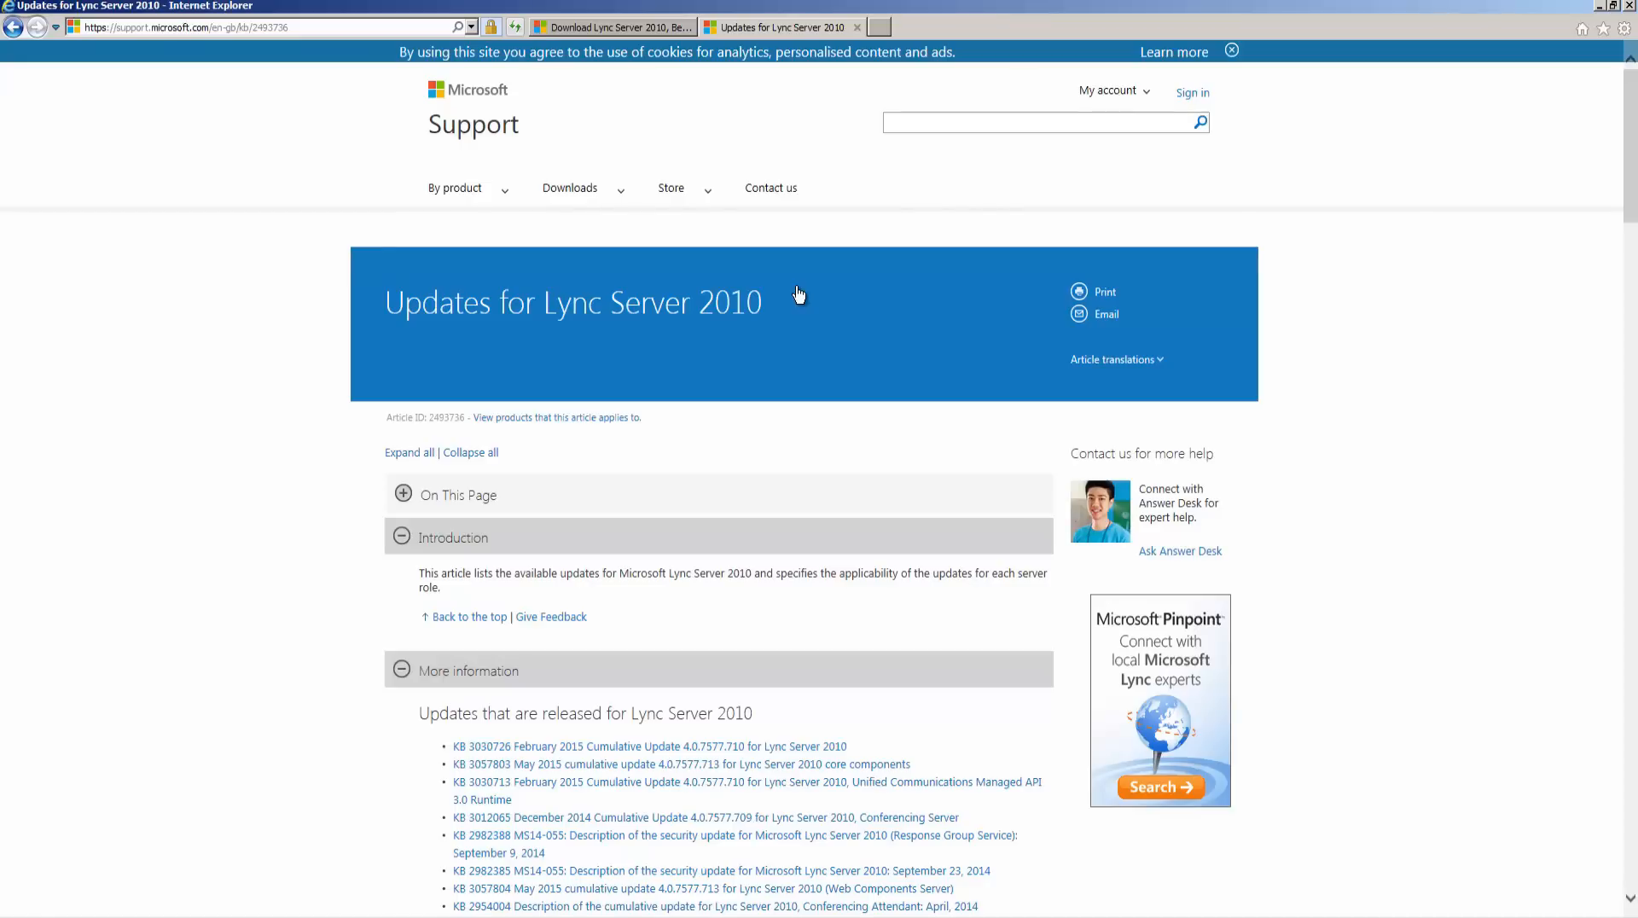
- Read the article's installation methods for the Cumulative Server Update Installer and close the article tab
drag(1634, 168, 1626, 312)
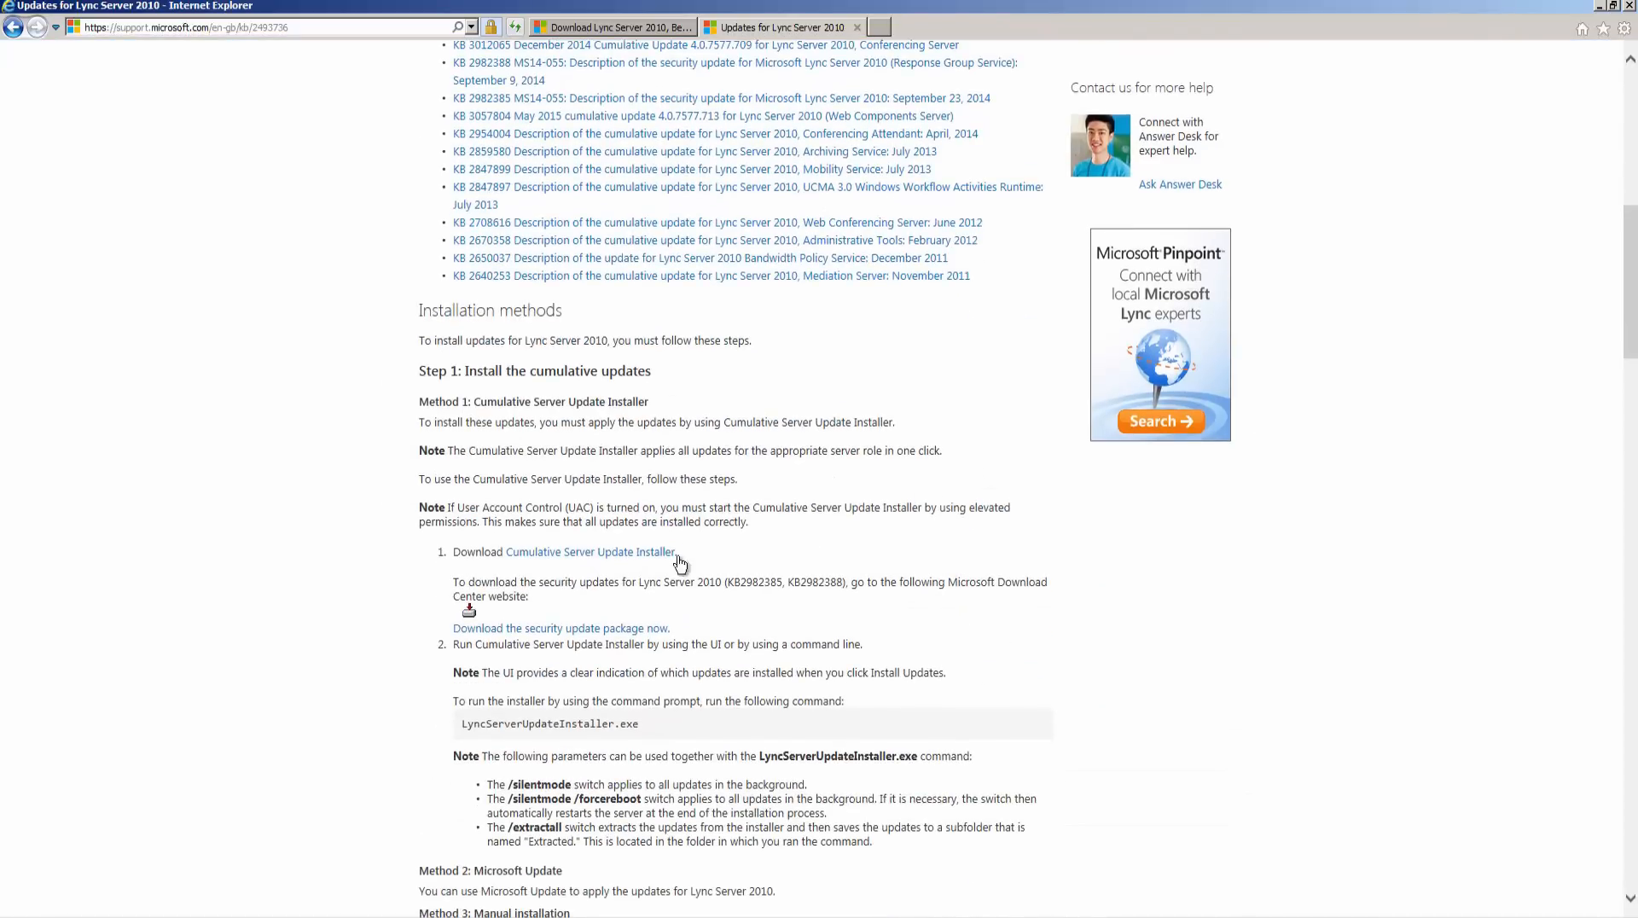
drag(679, 558, 526, 559)
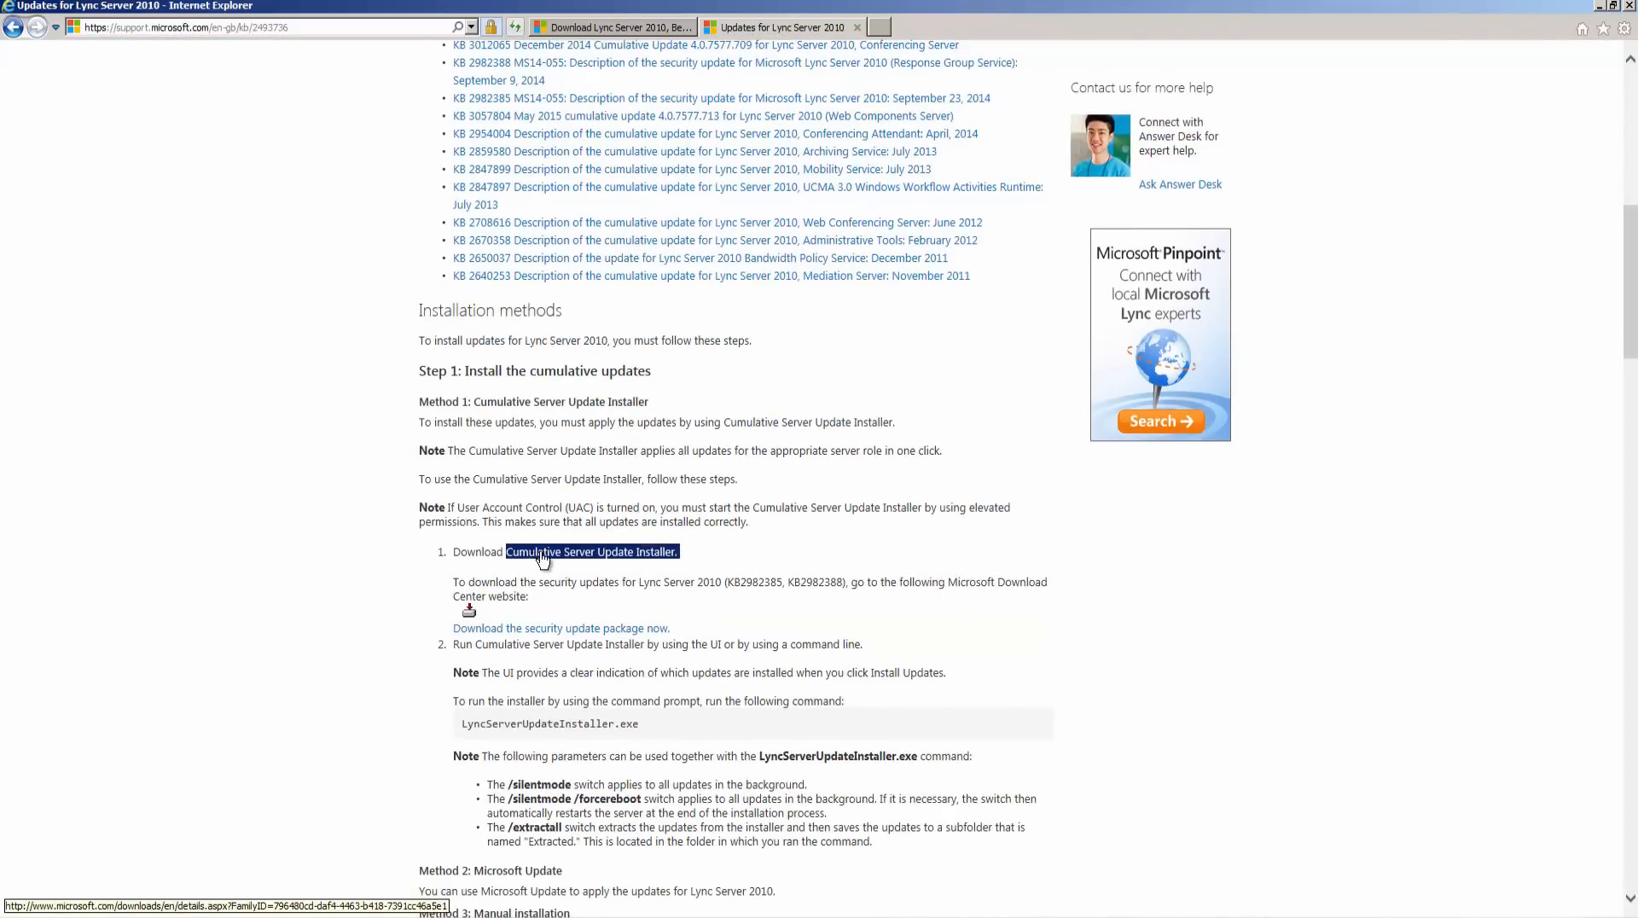
click(1139, 557)
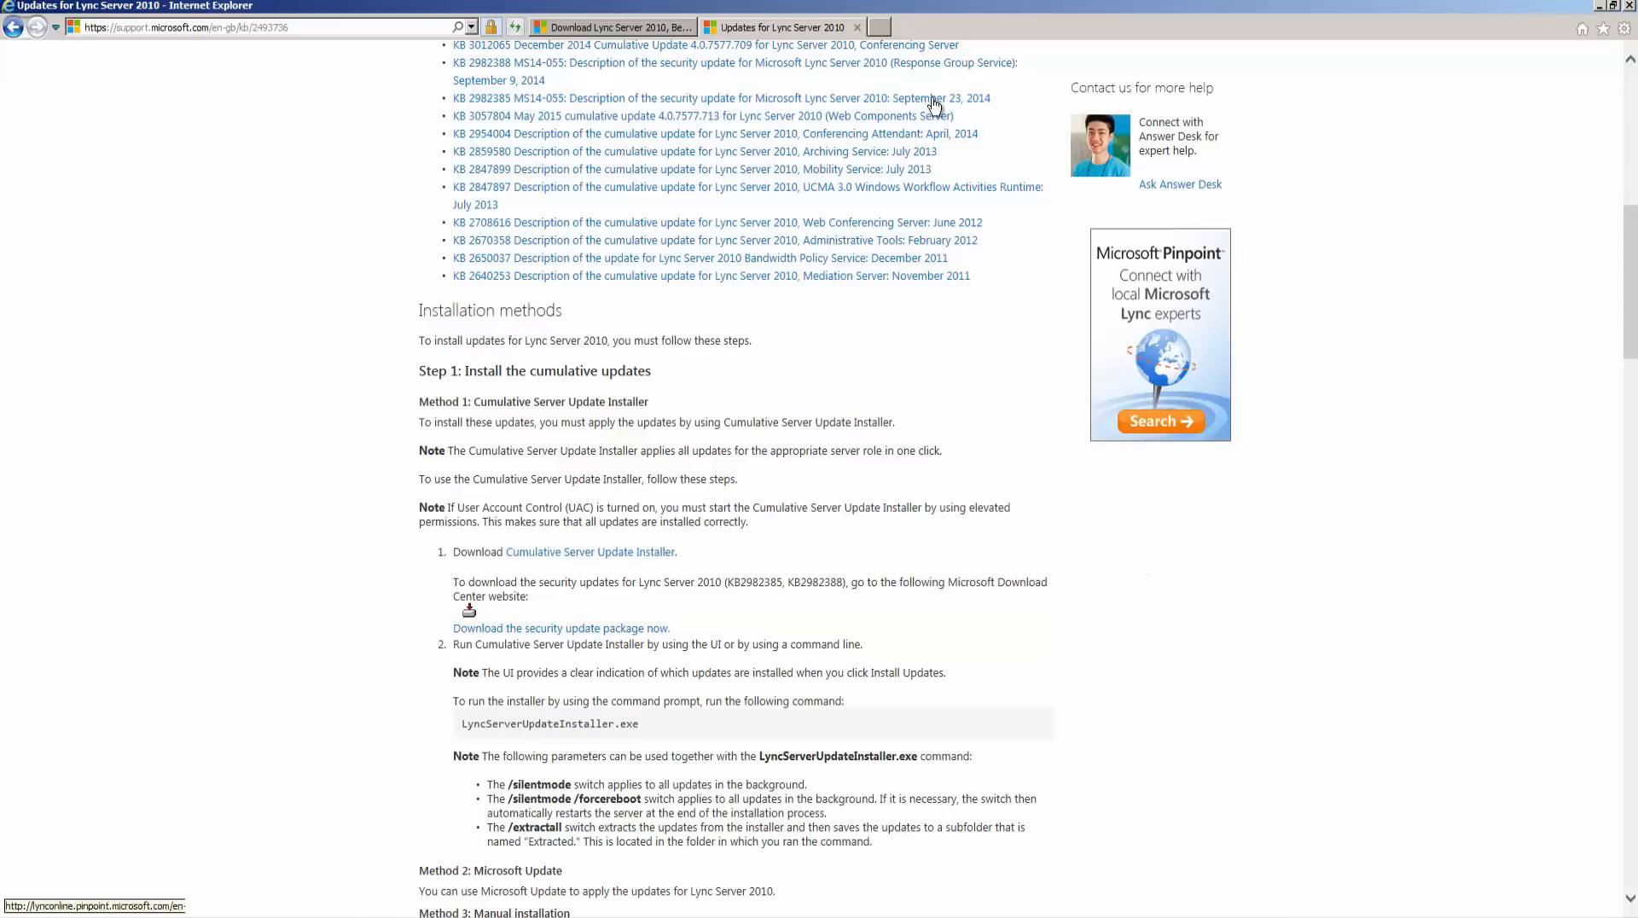
click(858, 29)
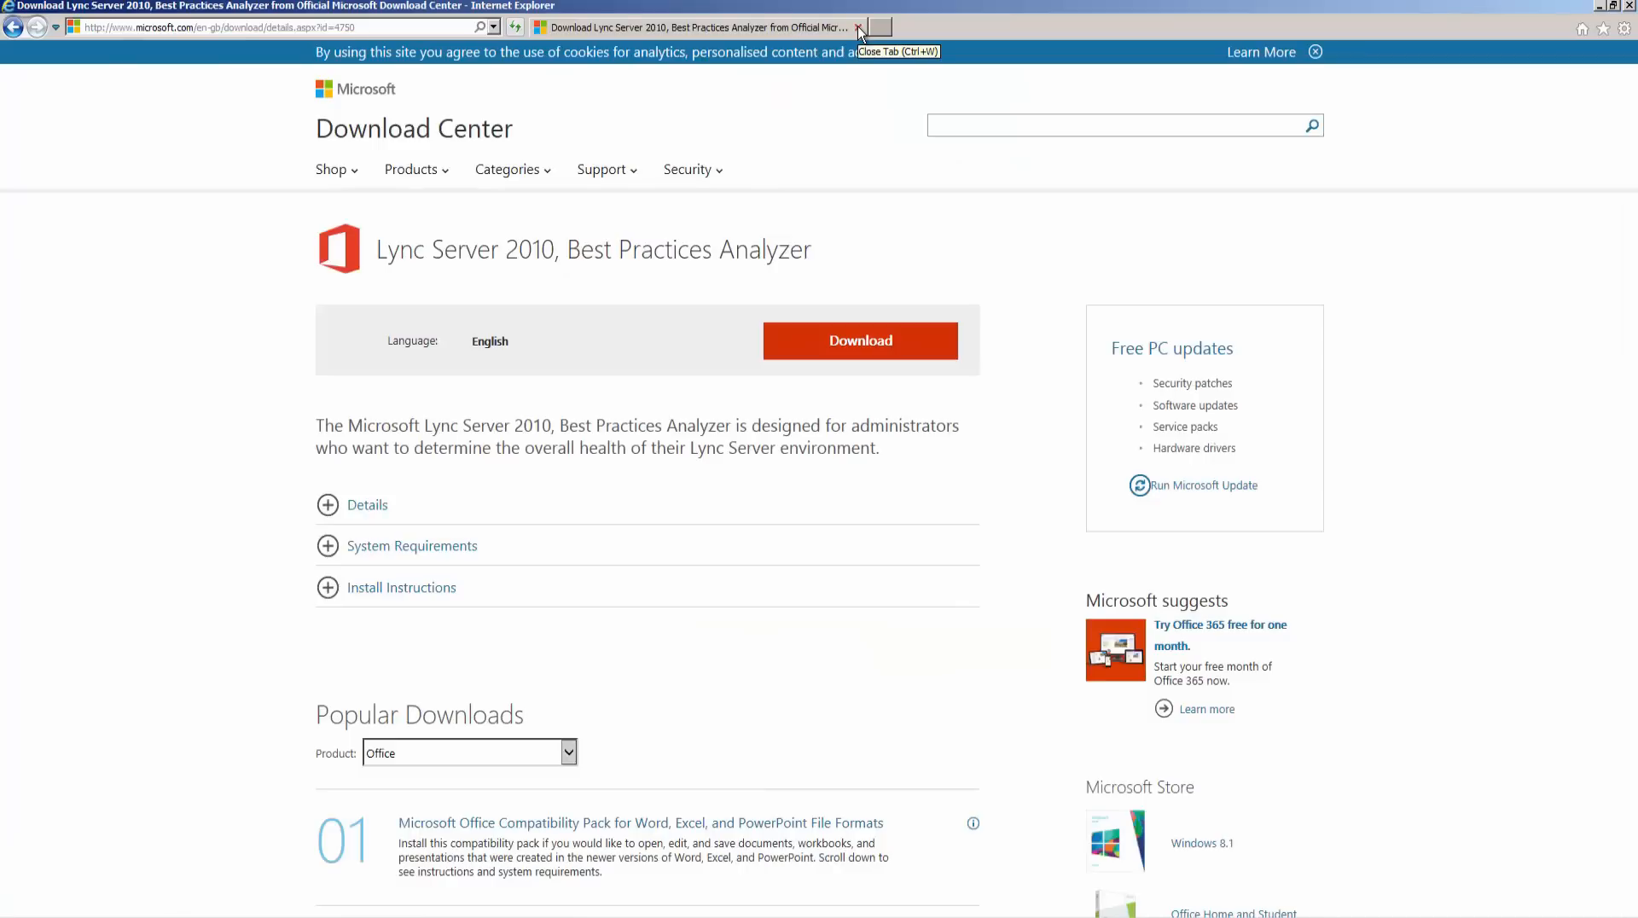
- Review the Lync Server 2010, Best Practices Analyzer download page and close the browser
drag(838, 256, 392, 265)
click(822, 257)
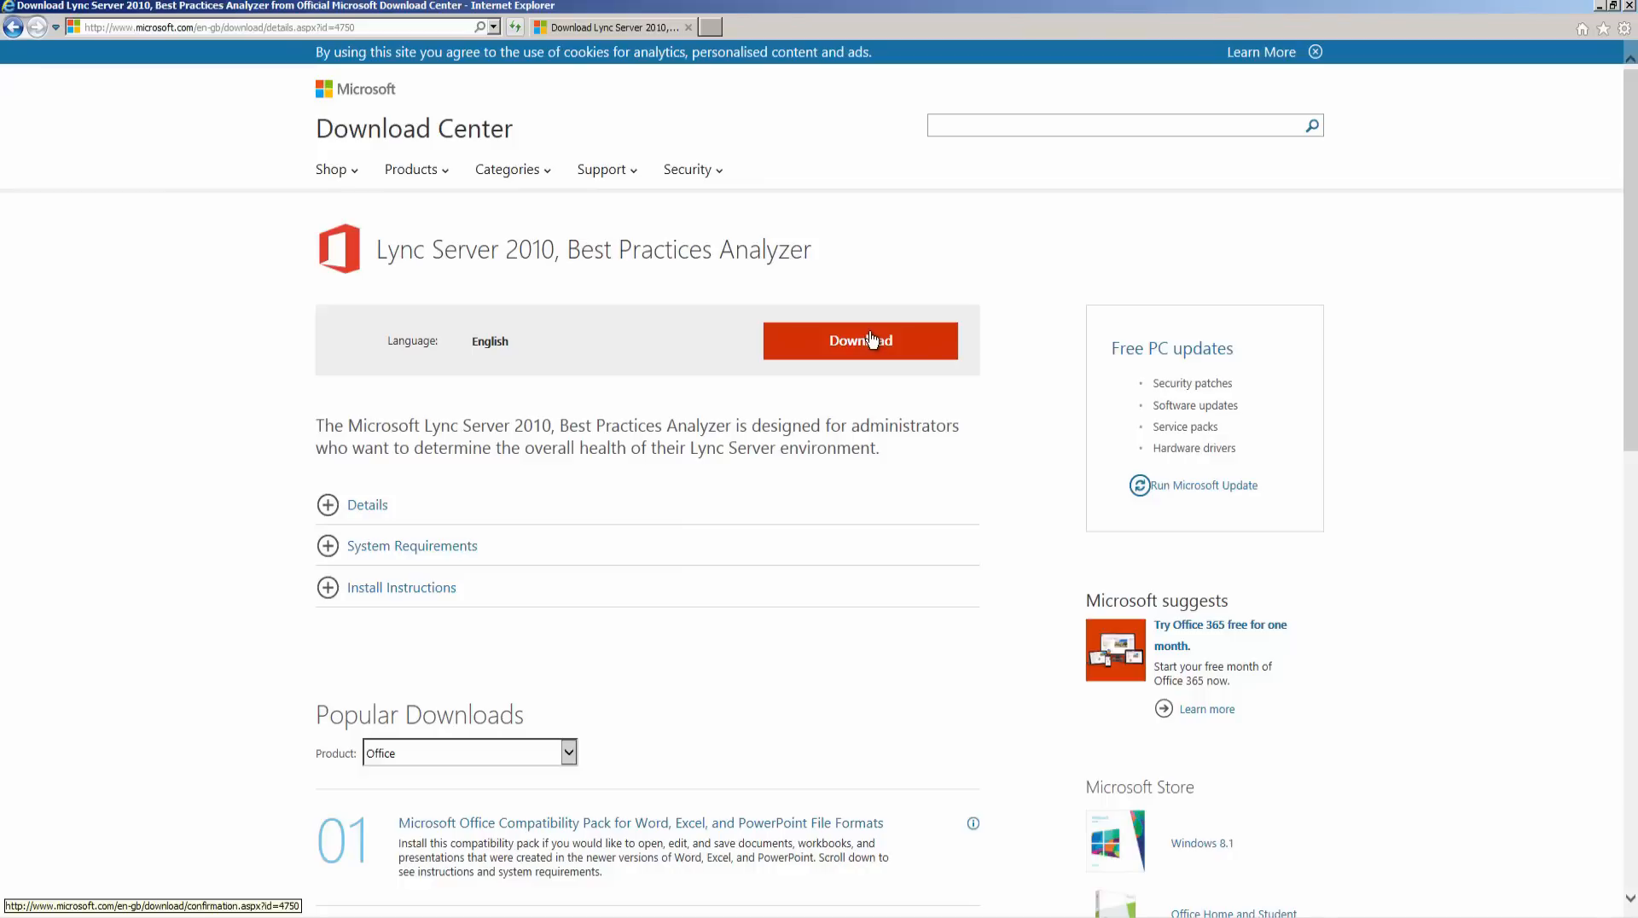
click(689, 28)
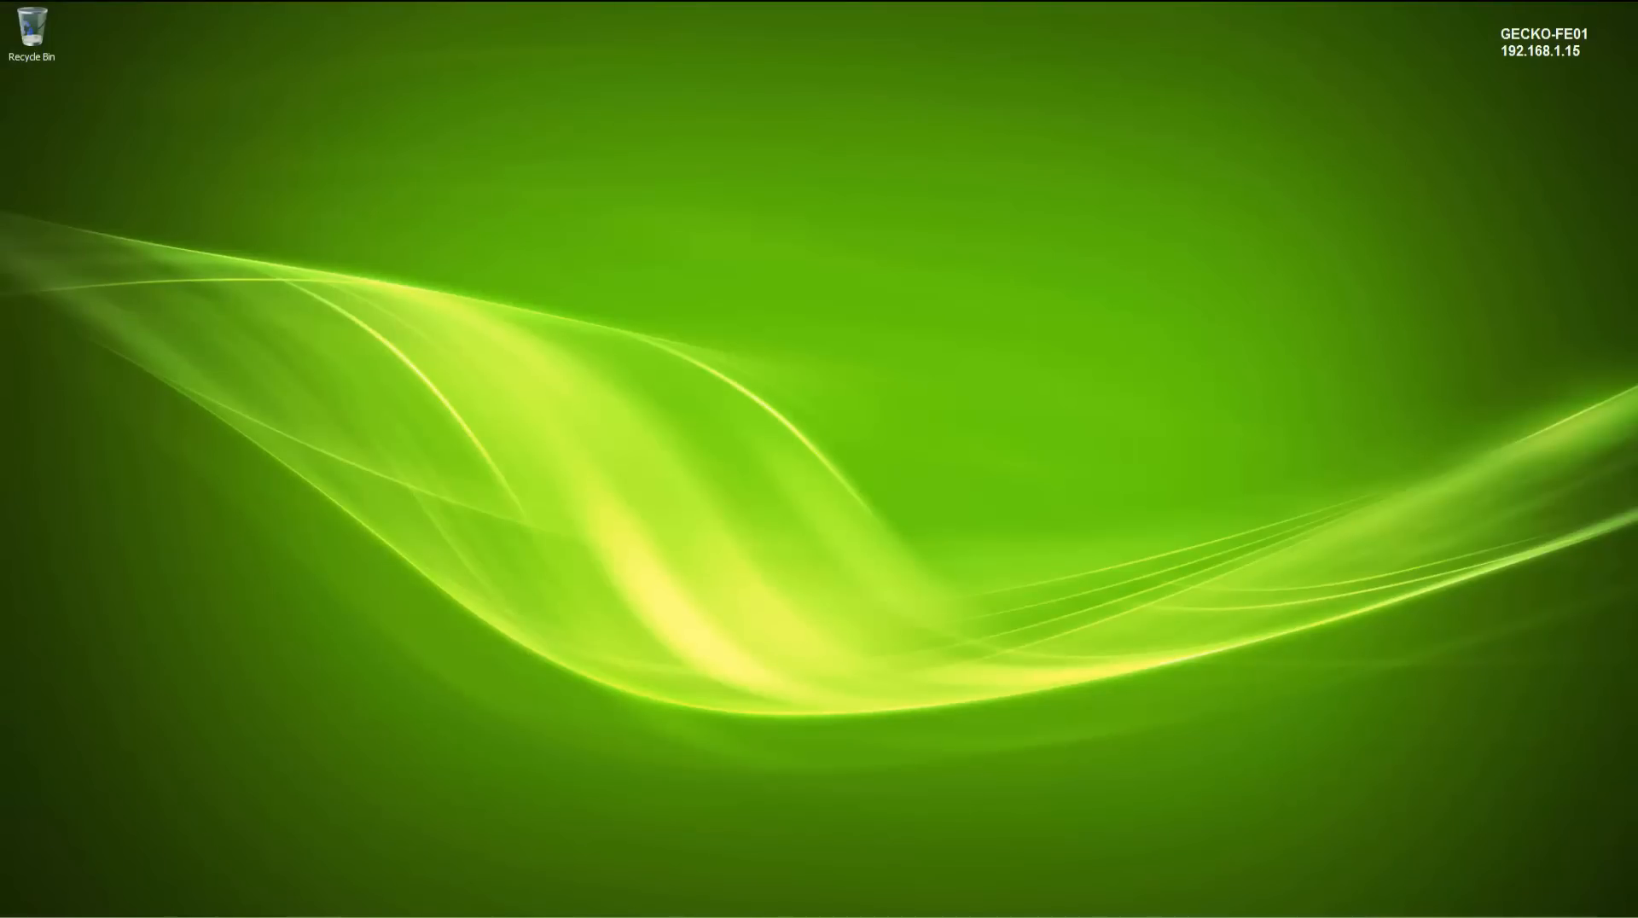
- Launch the Best Practices Analyzer and let it finish checking for updates
key(super)
click(114, 750)
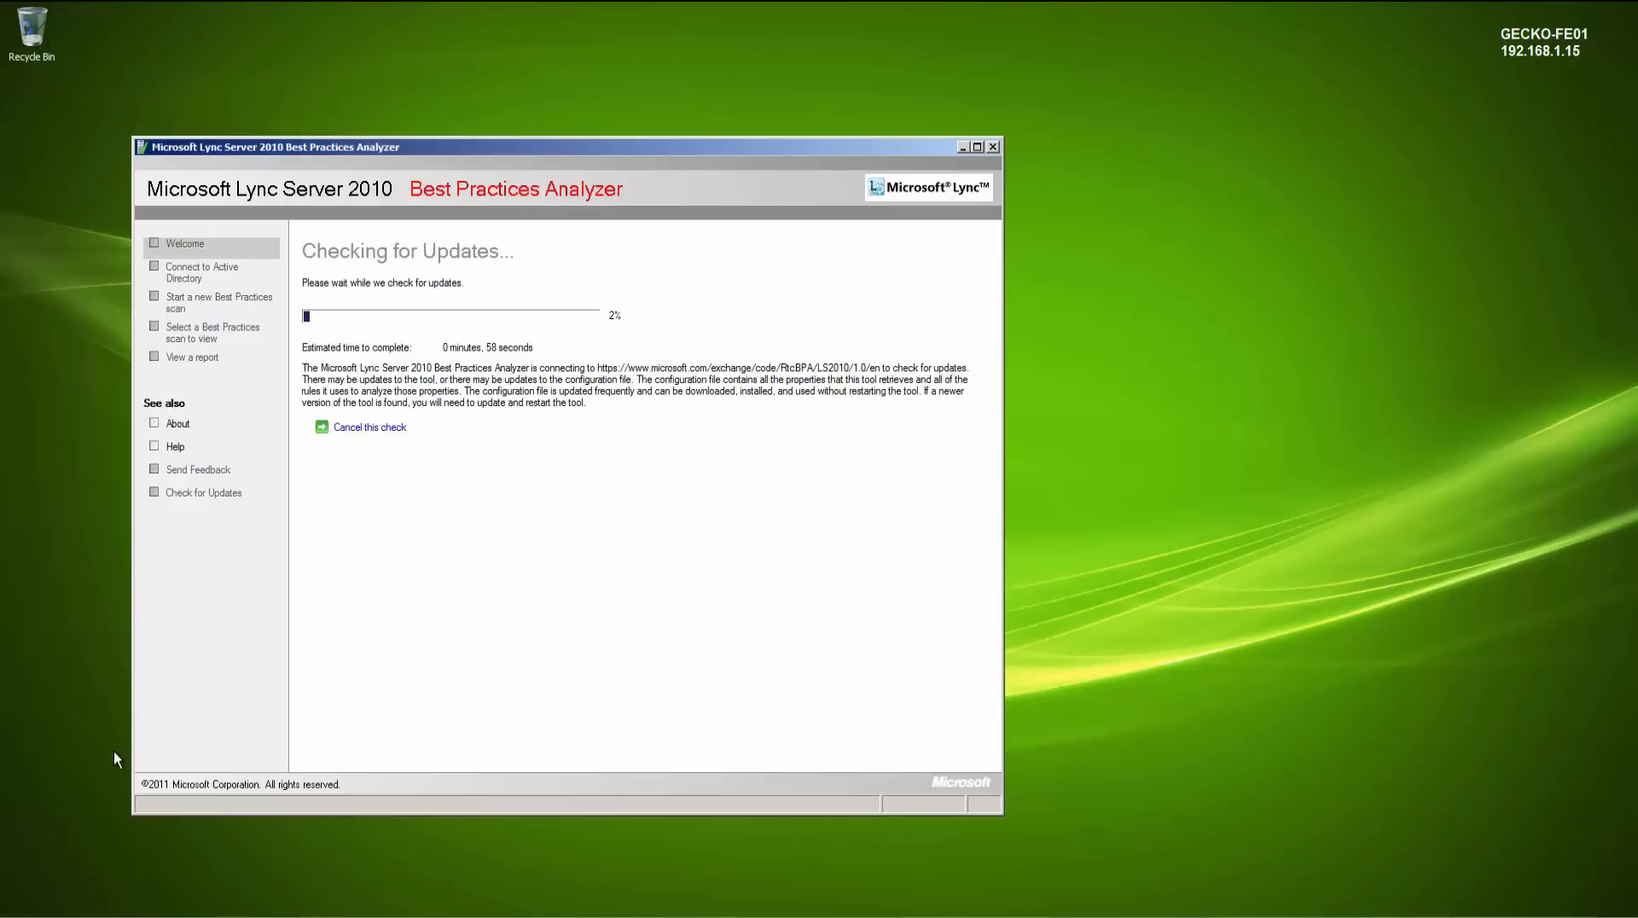
drag(485, 142, 679, 118)
click(568, 286)
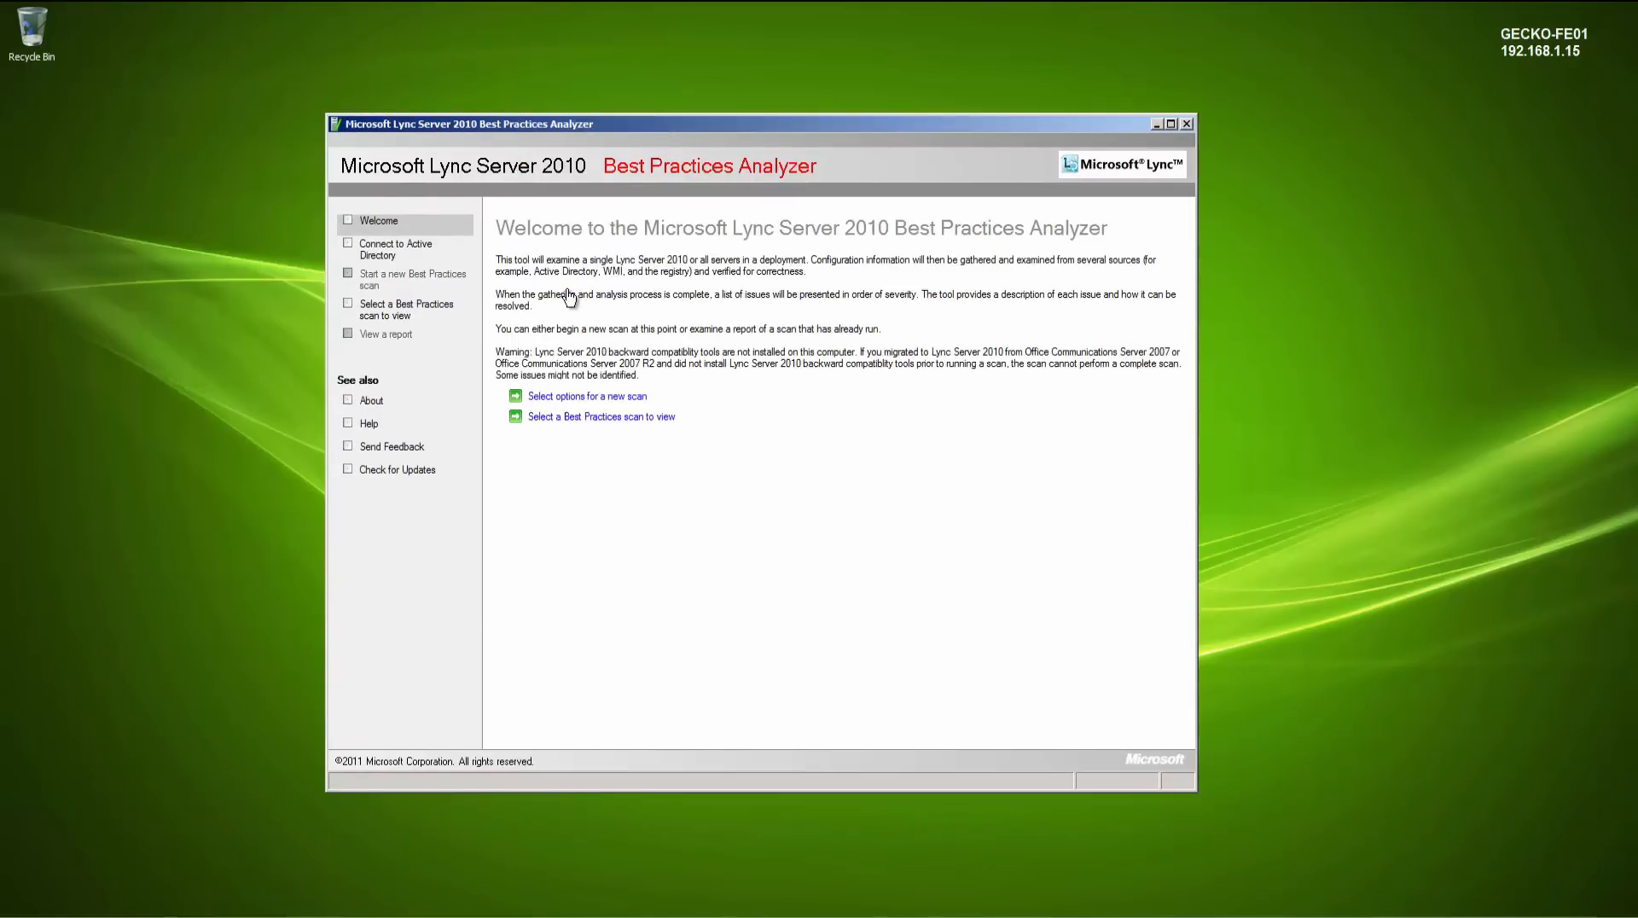
- Start a new Best Practices health check scan, connecting to Active Directory server GECKO-DC1 with the default scope
click(560, 397)
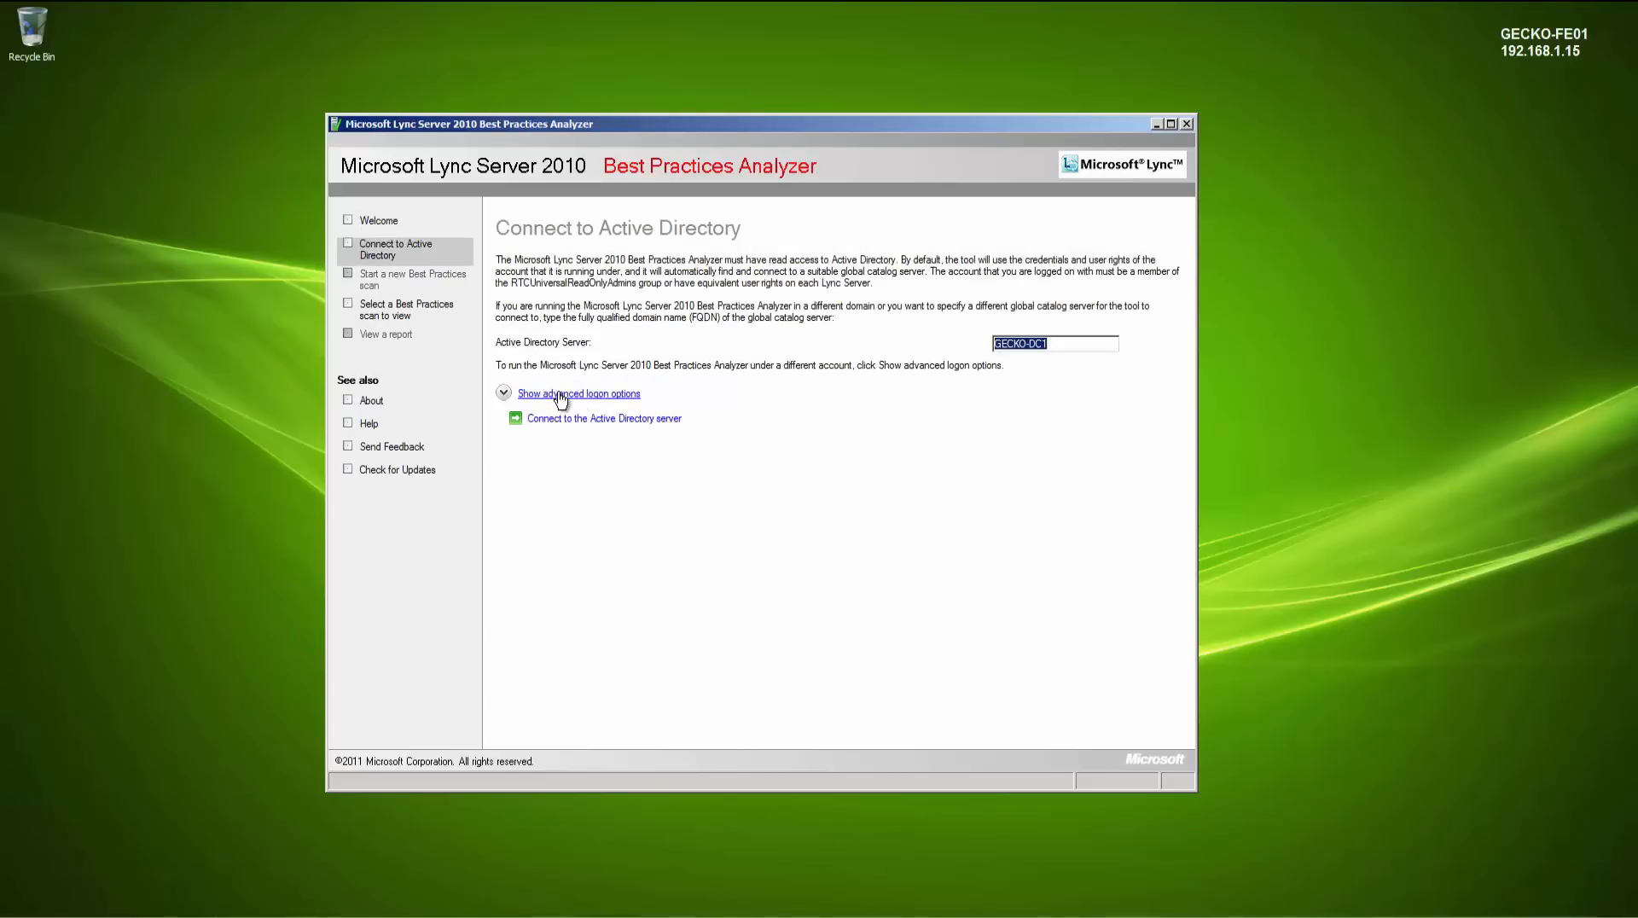
click(559, 419)
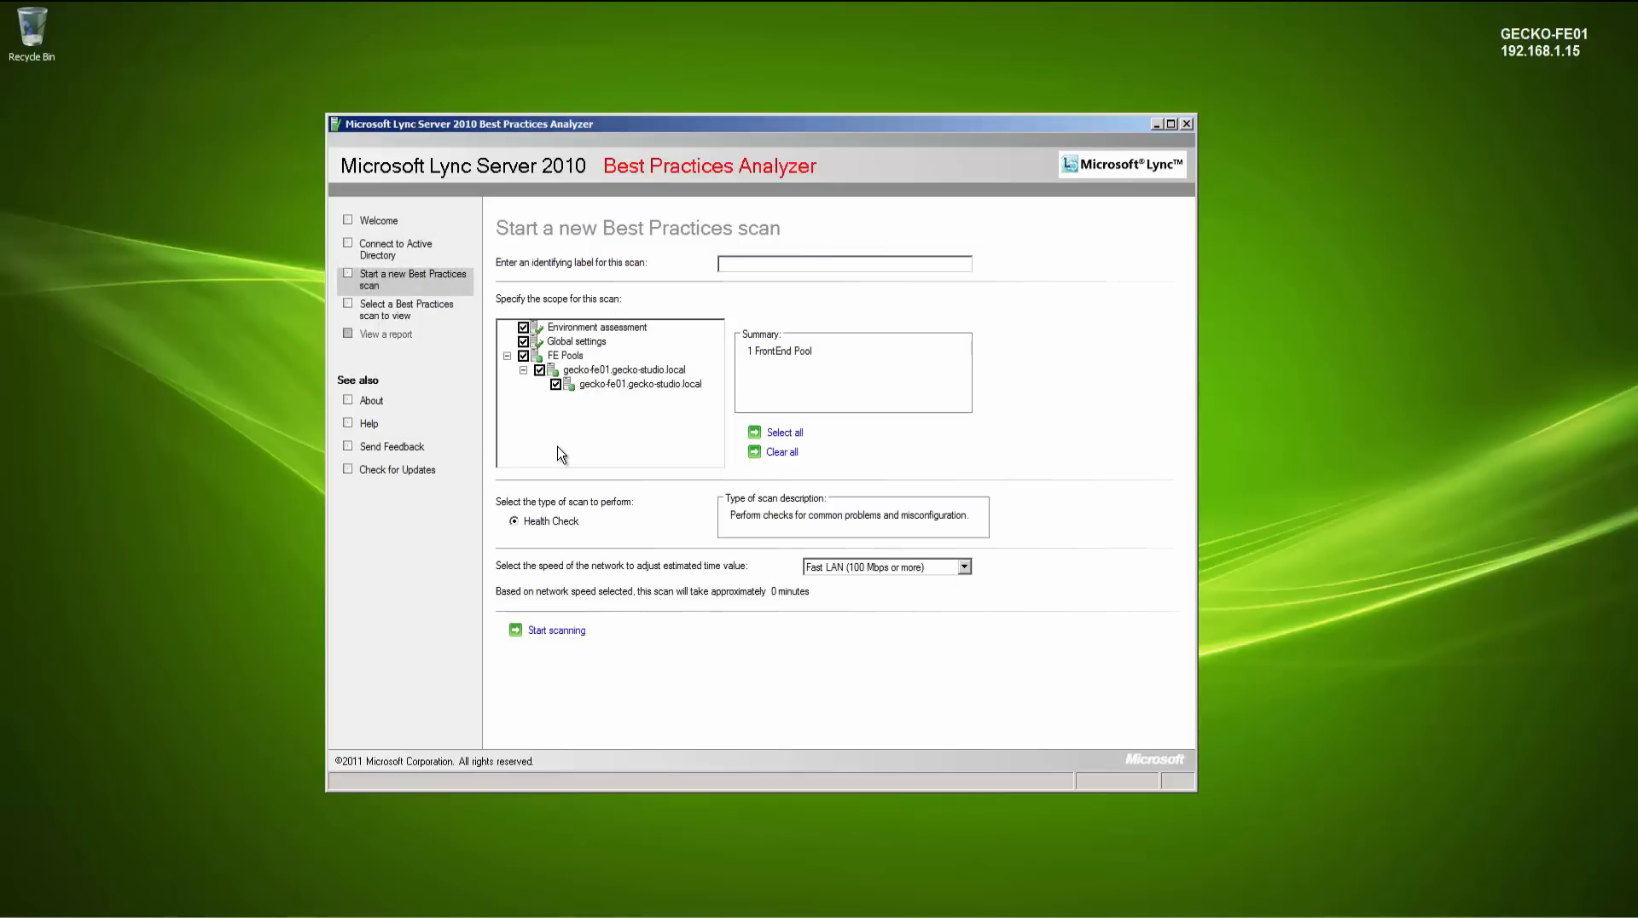
click(577, 632)
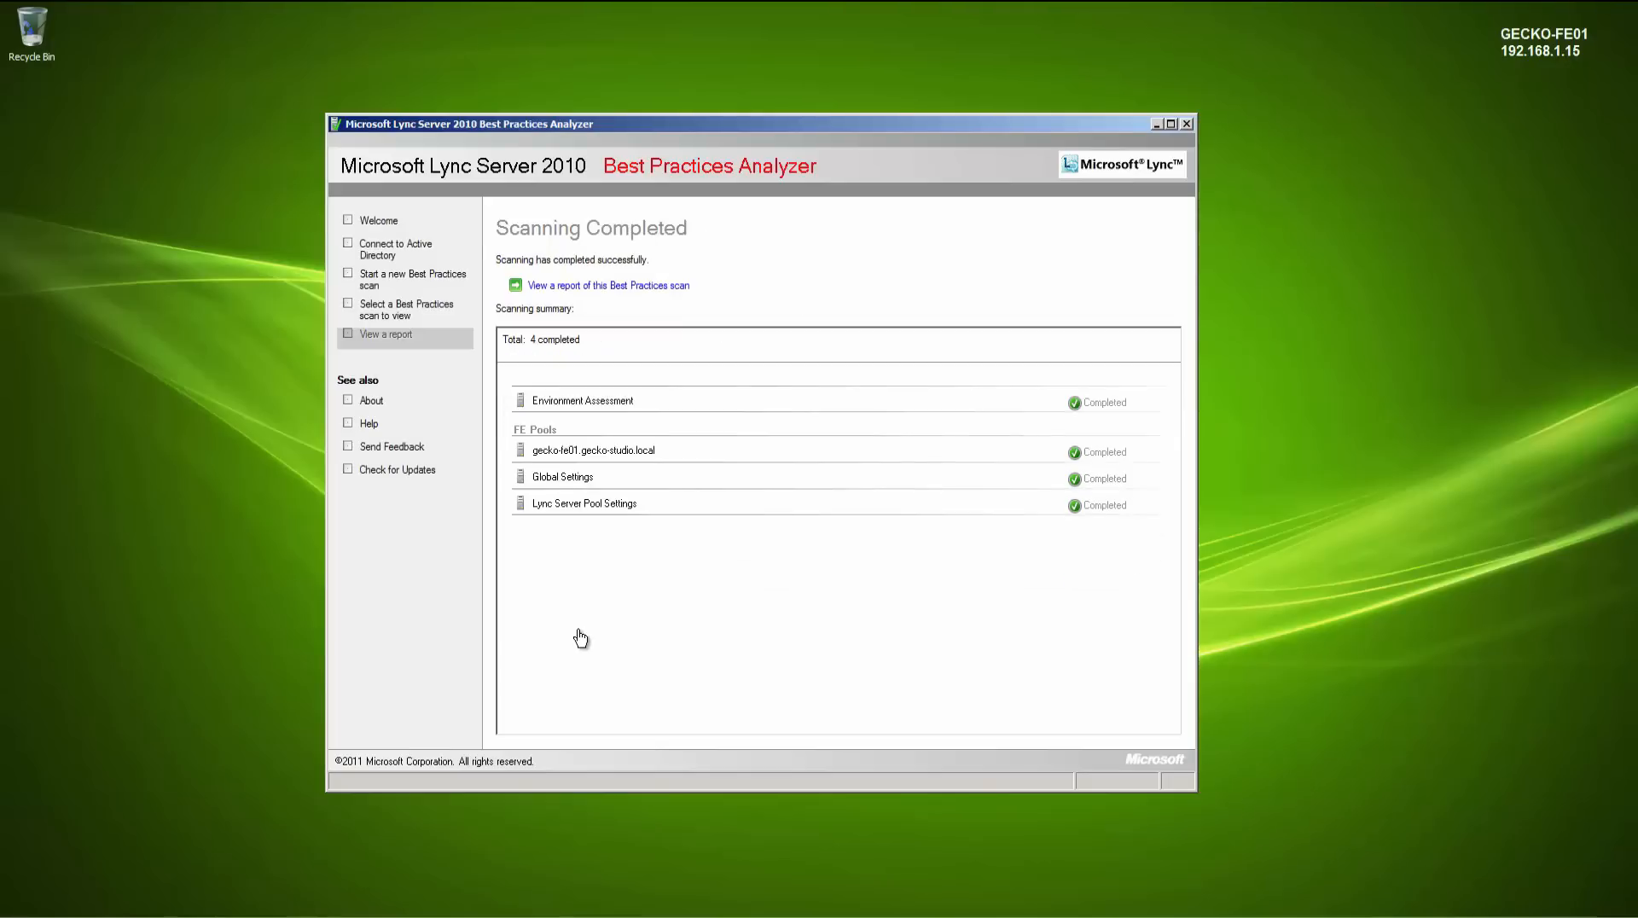
- Review the scan report's All Issues, Recent Changes and Informational Items lists, then close the analyzer
click(580, 287)
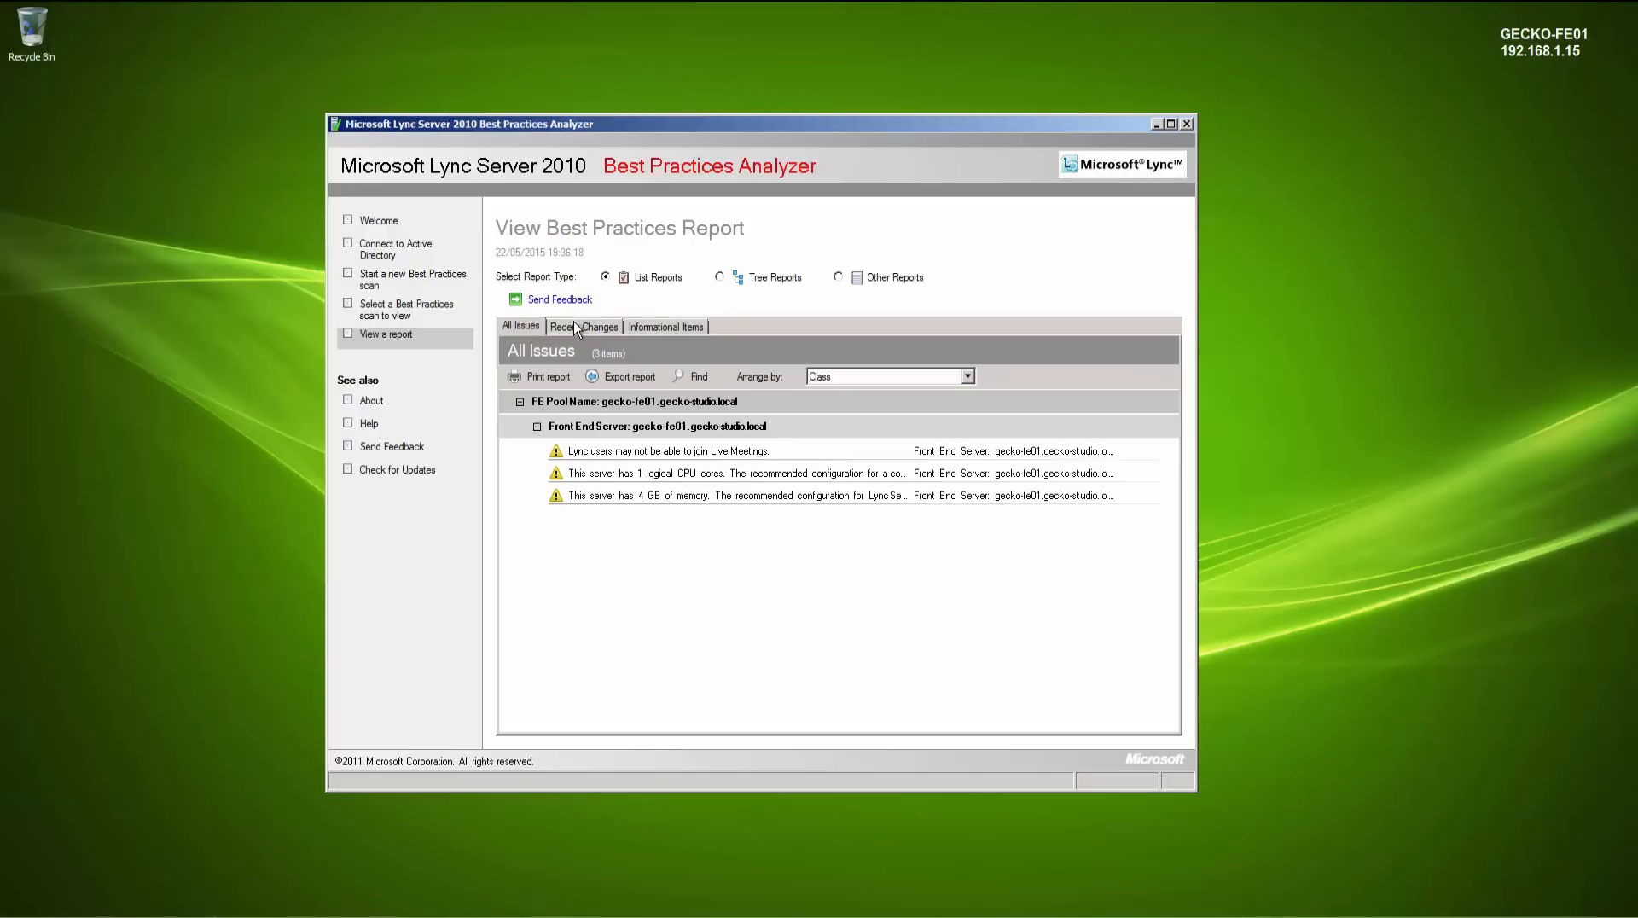
click(577, 329)
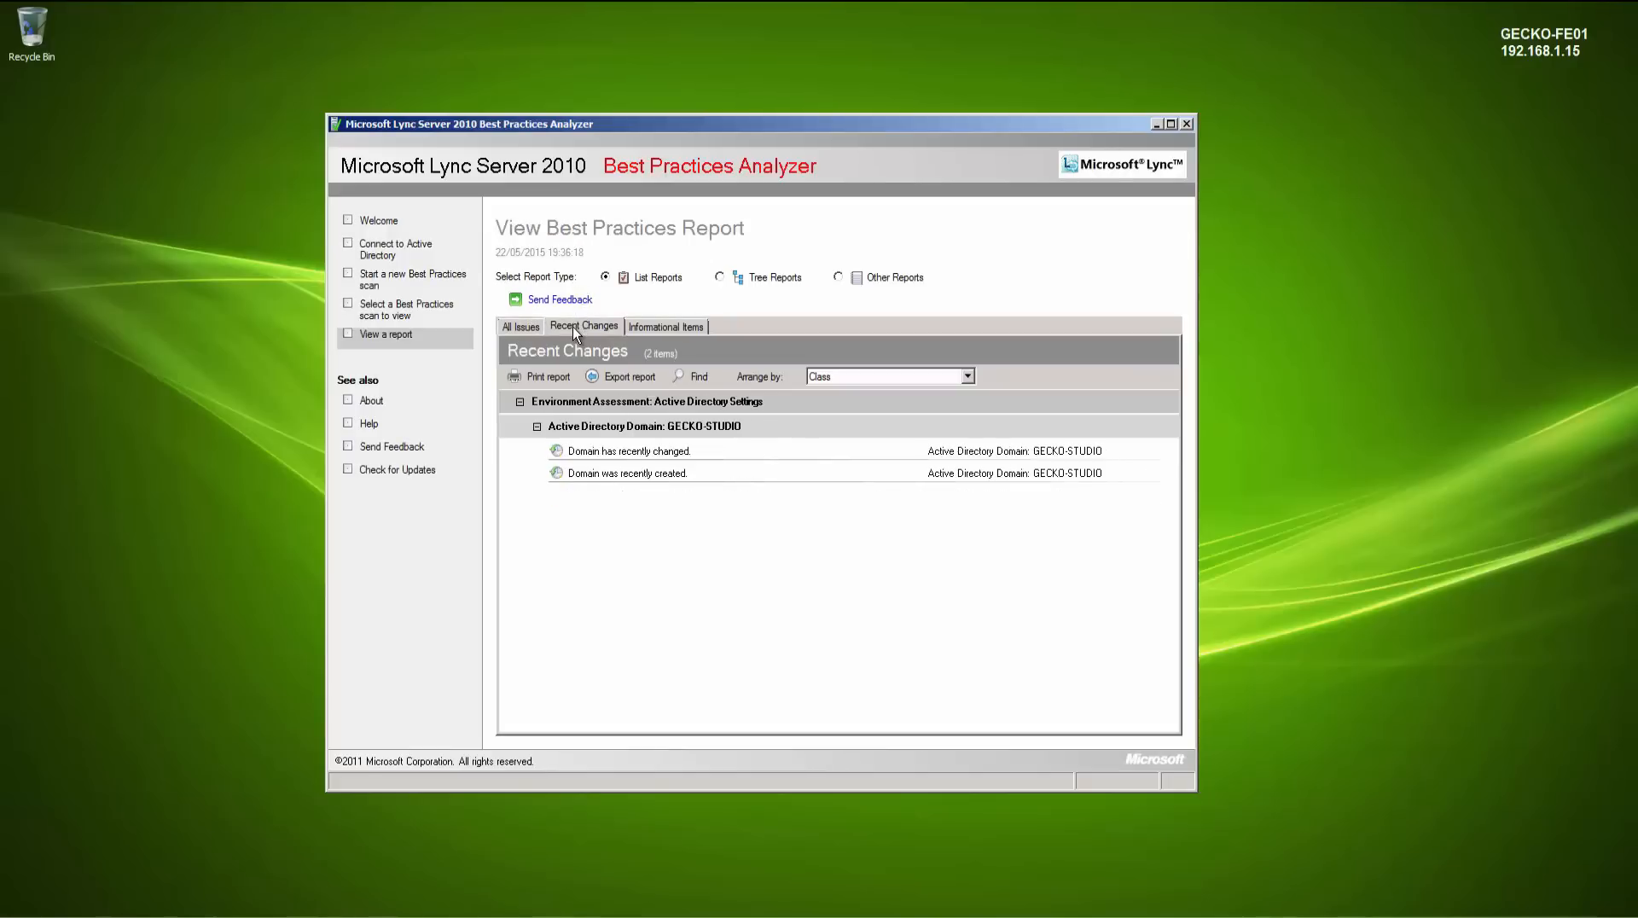
click(658, 329)
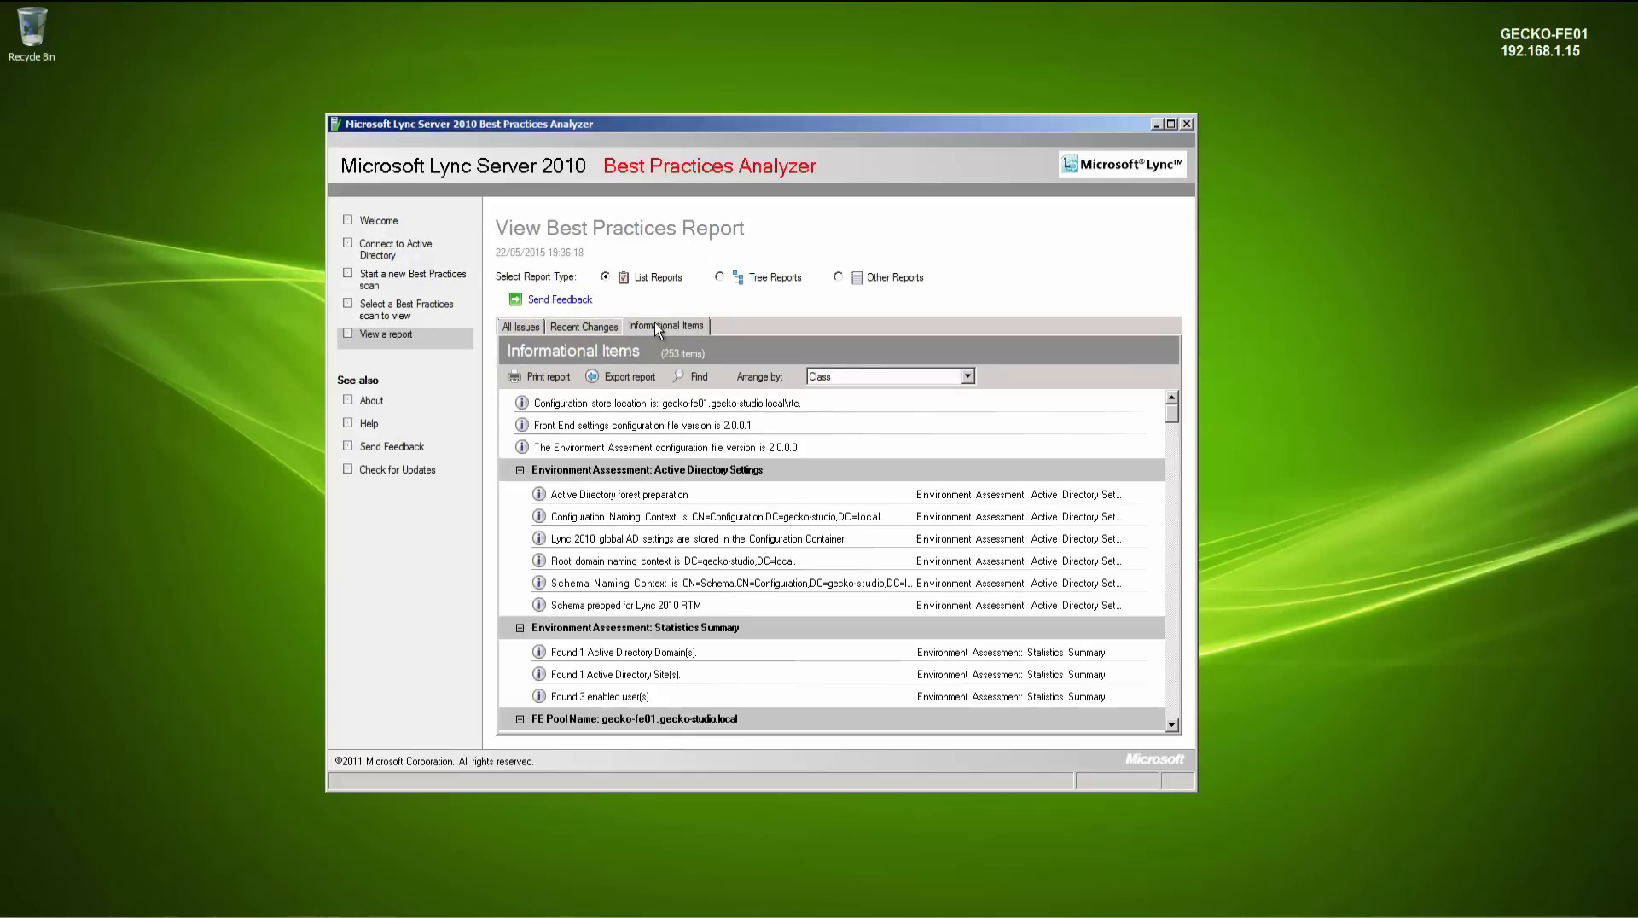
click(525, 333)
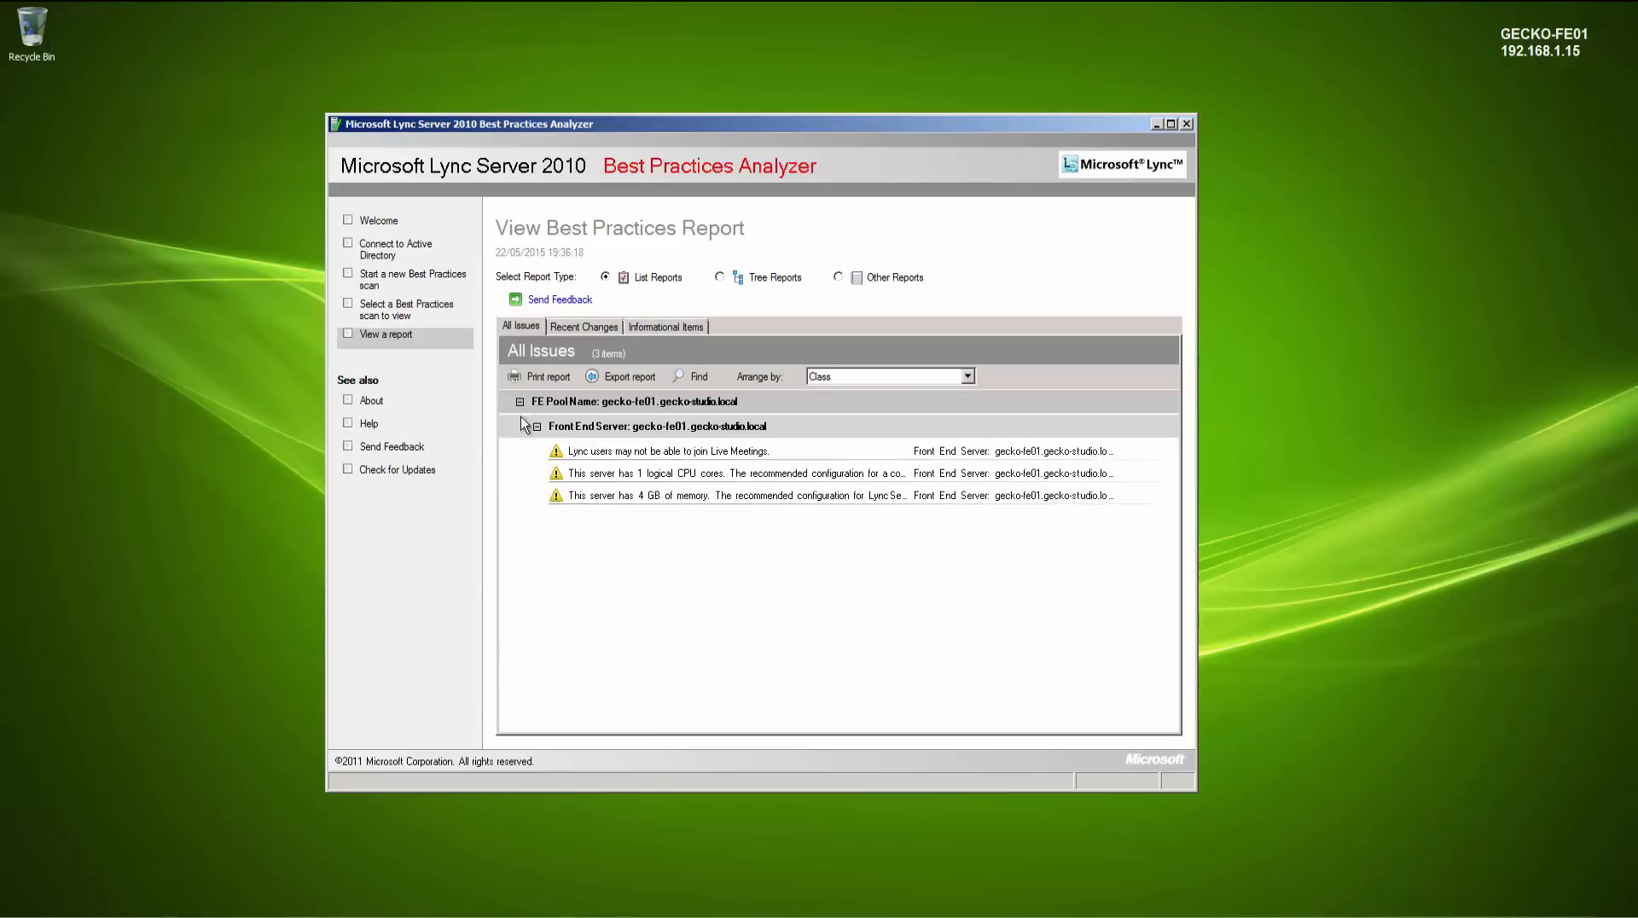
click(525, 455)
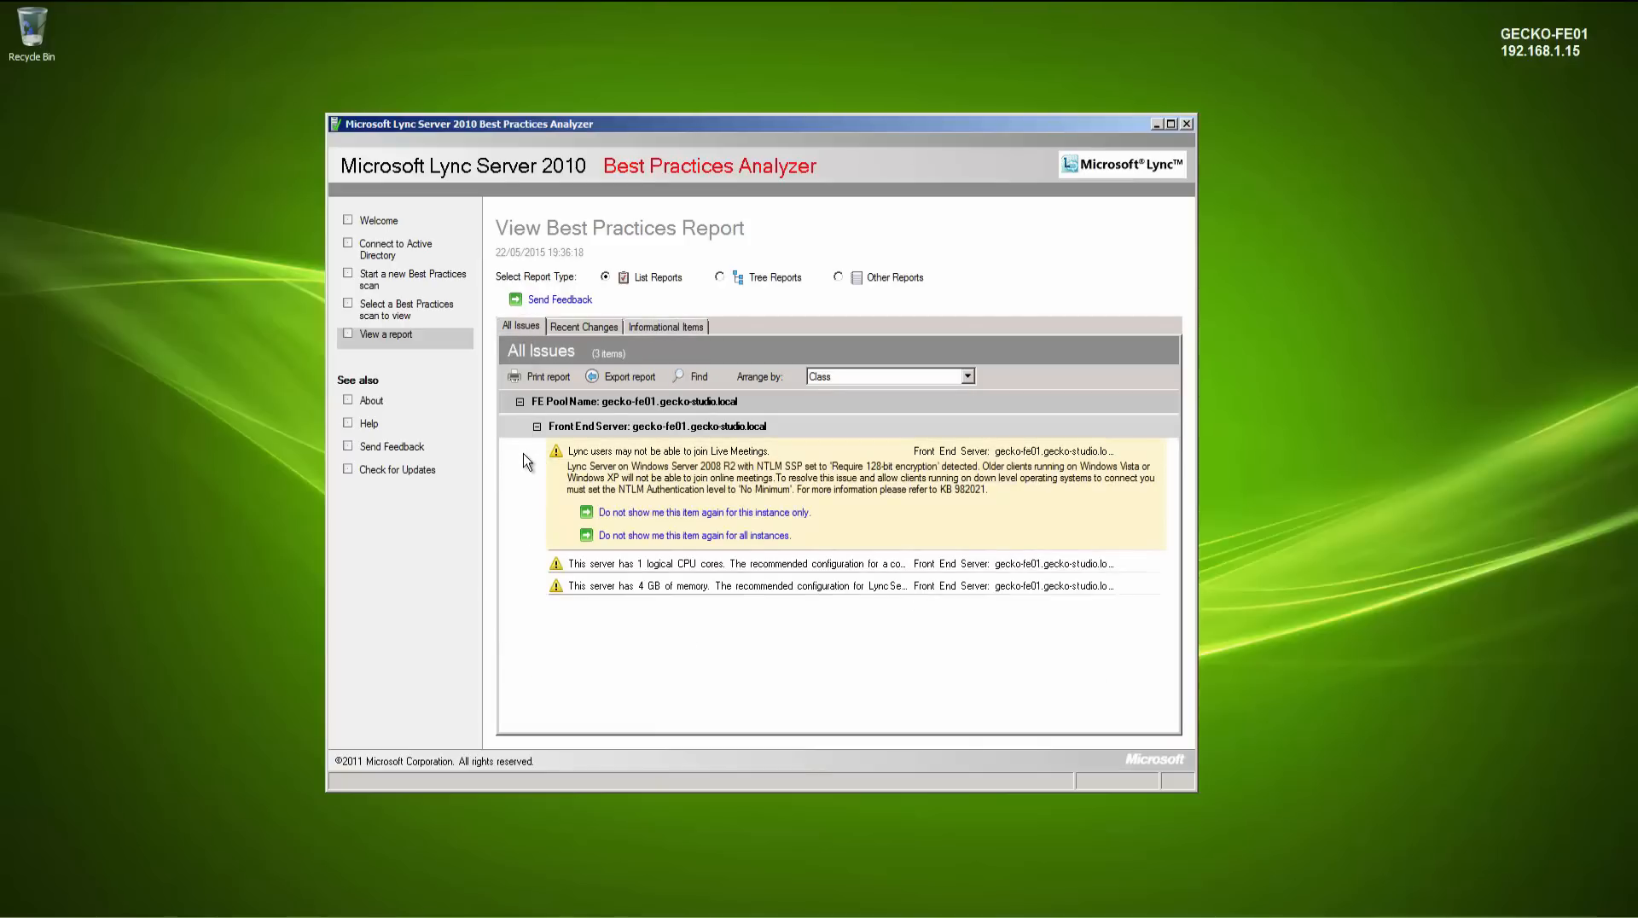
click(525, 460)
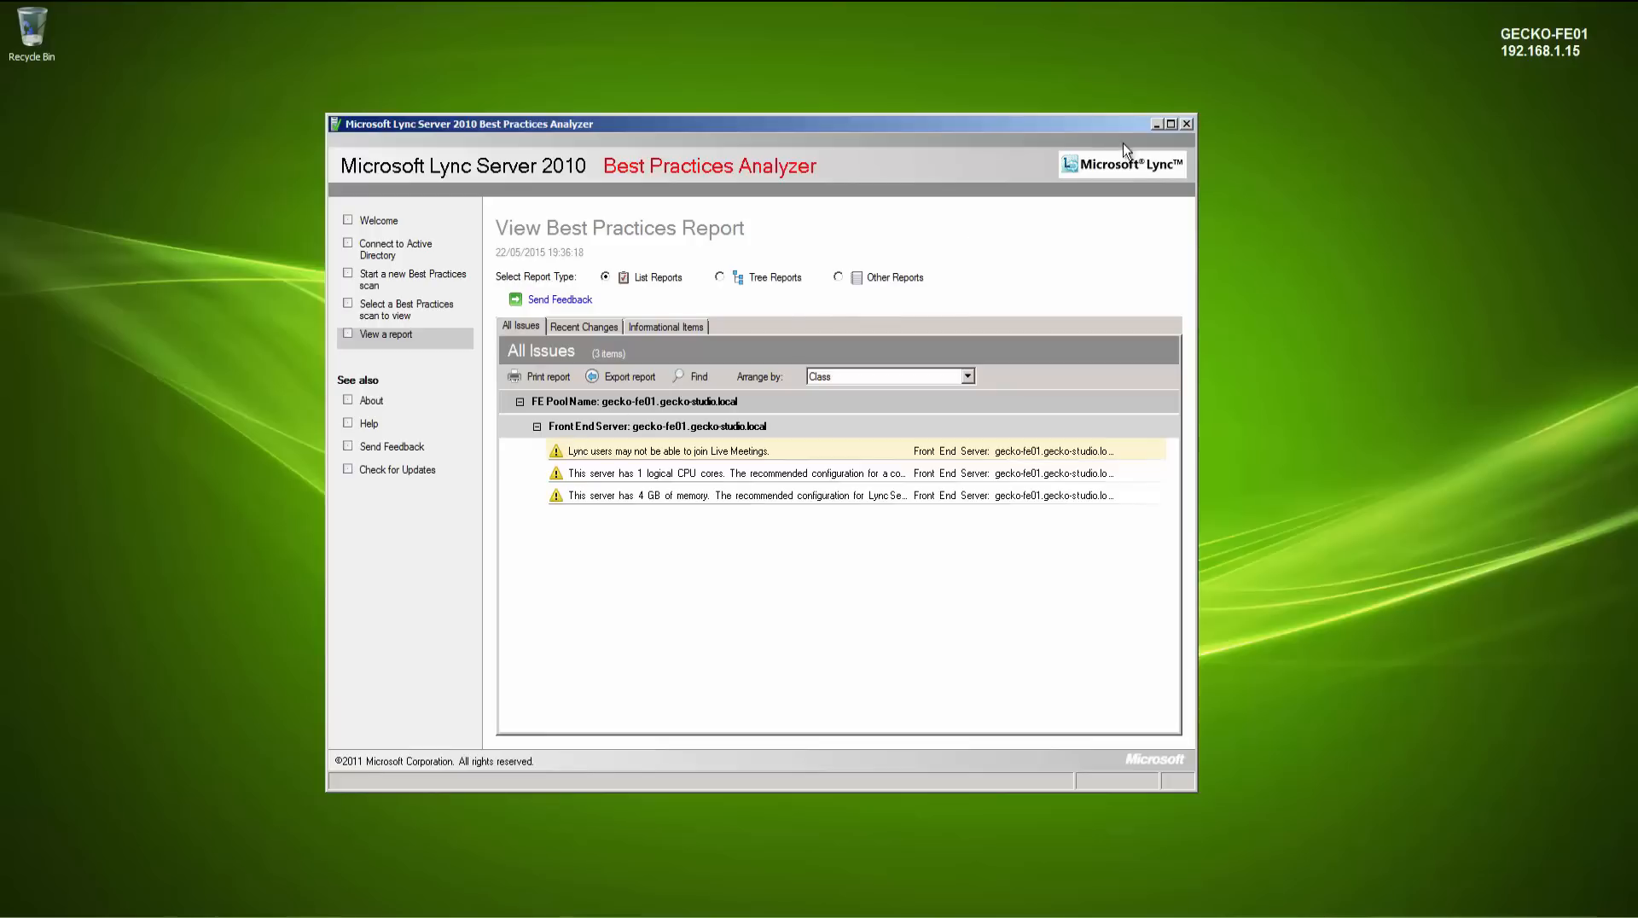
click(1184, 124)
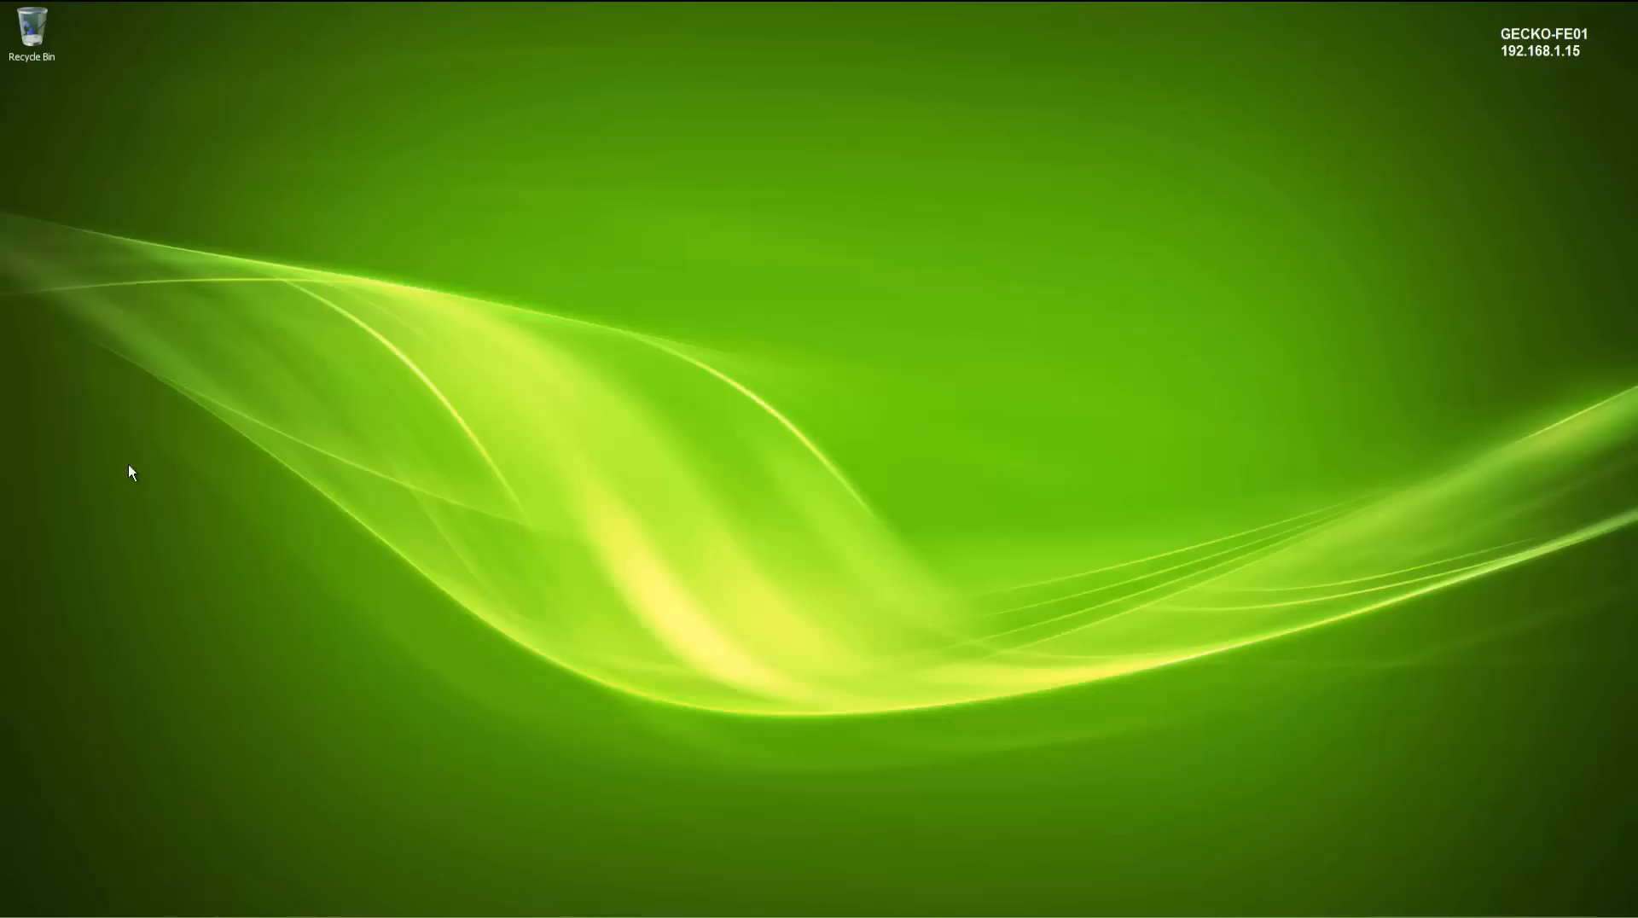
- Open the Services console and review the status of the Lync Server services, then close it
key(super)
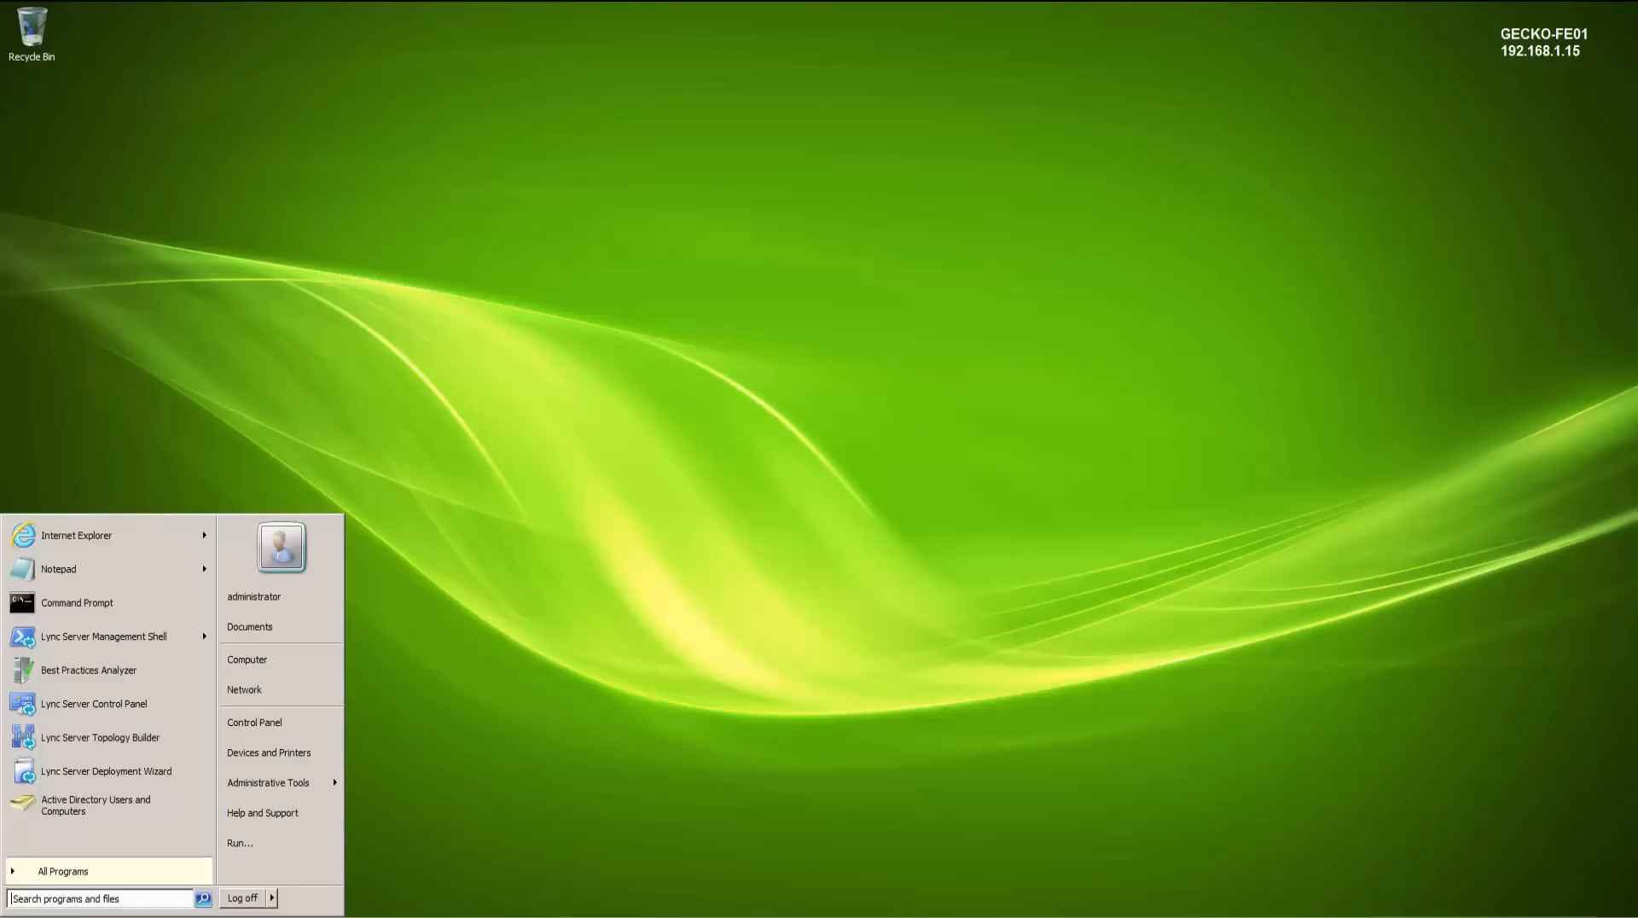
text(services.msc)
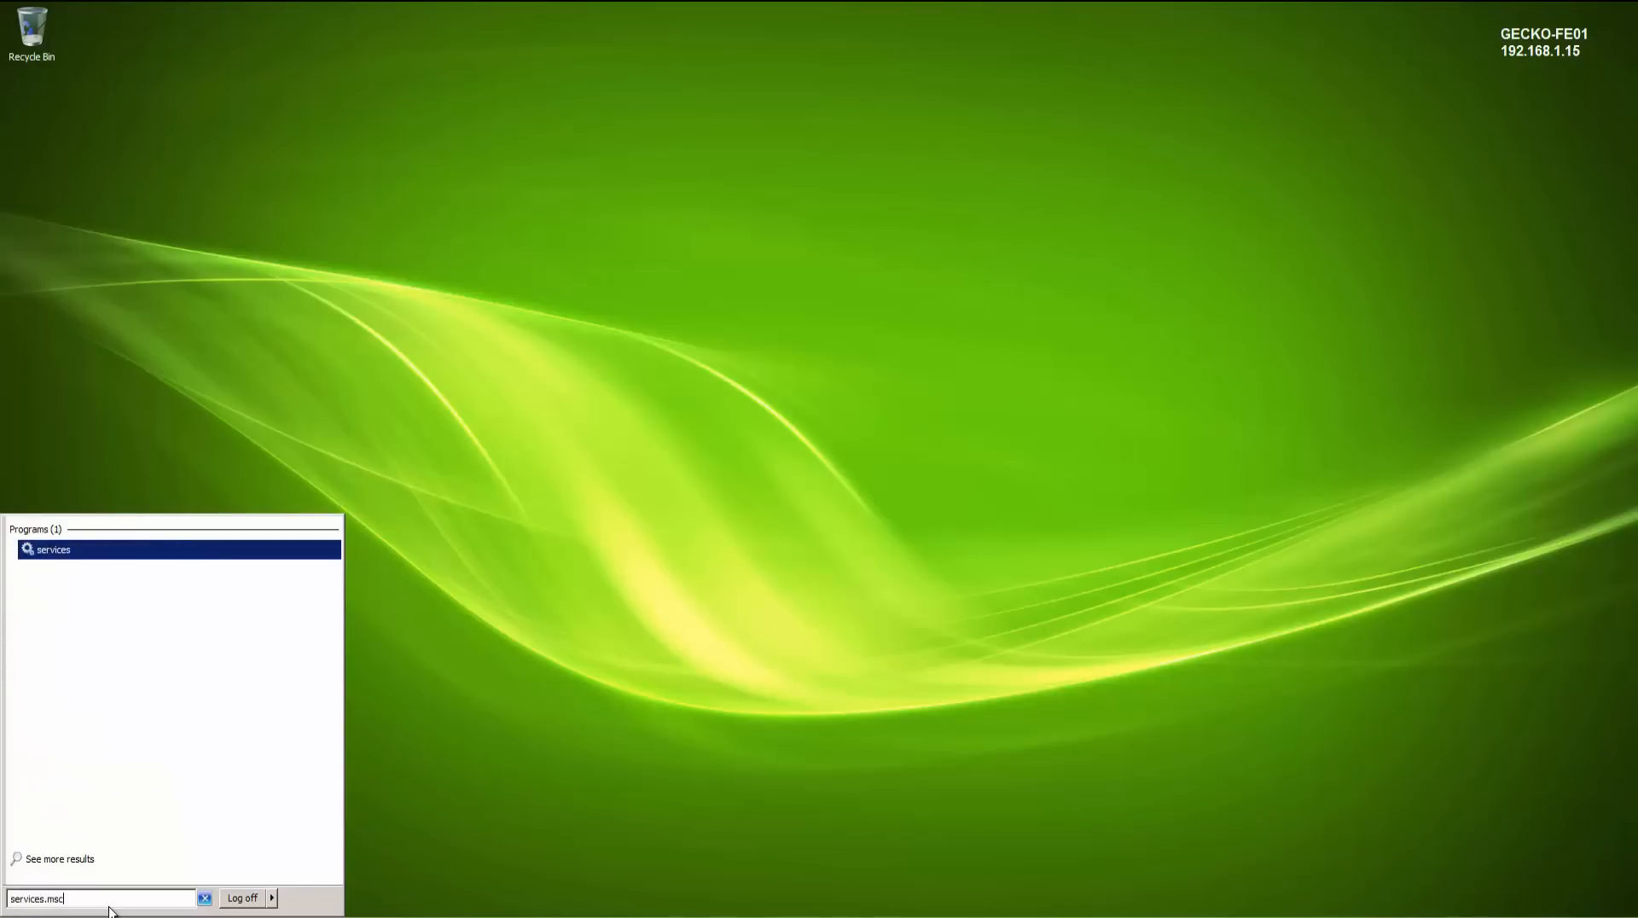
key(Return)
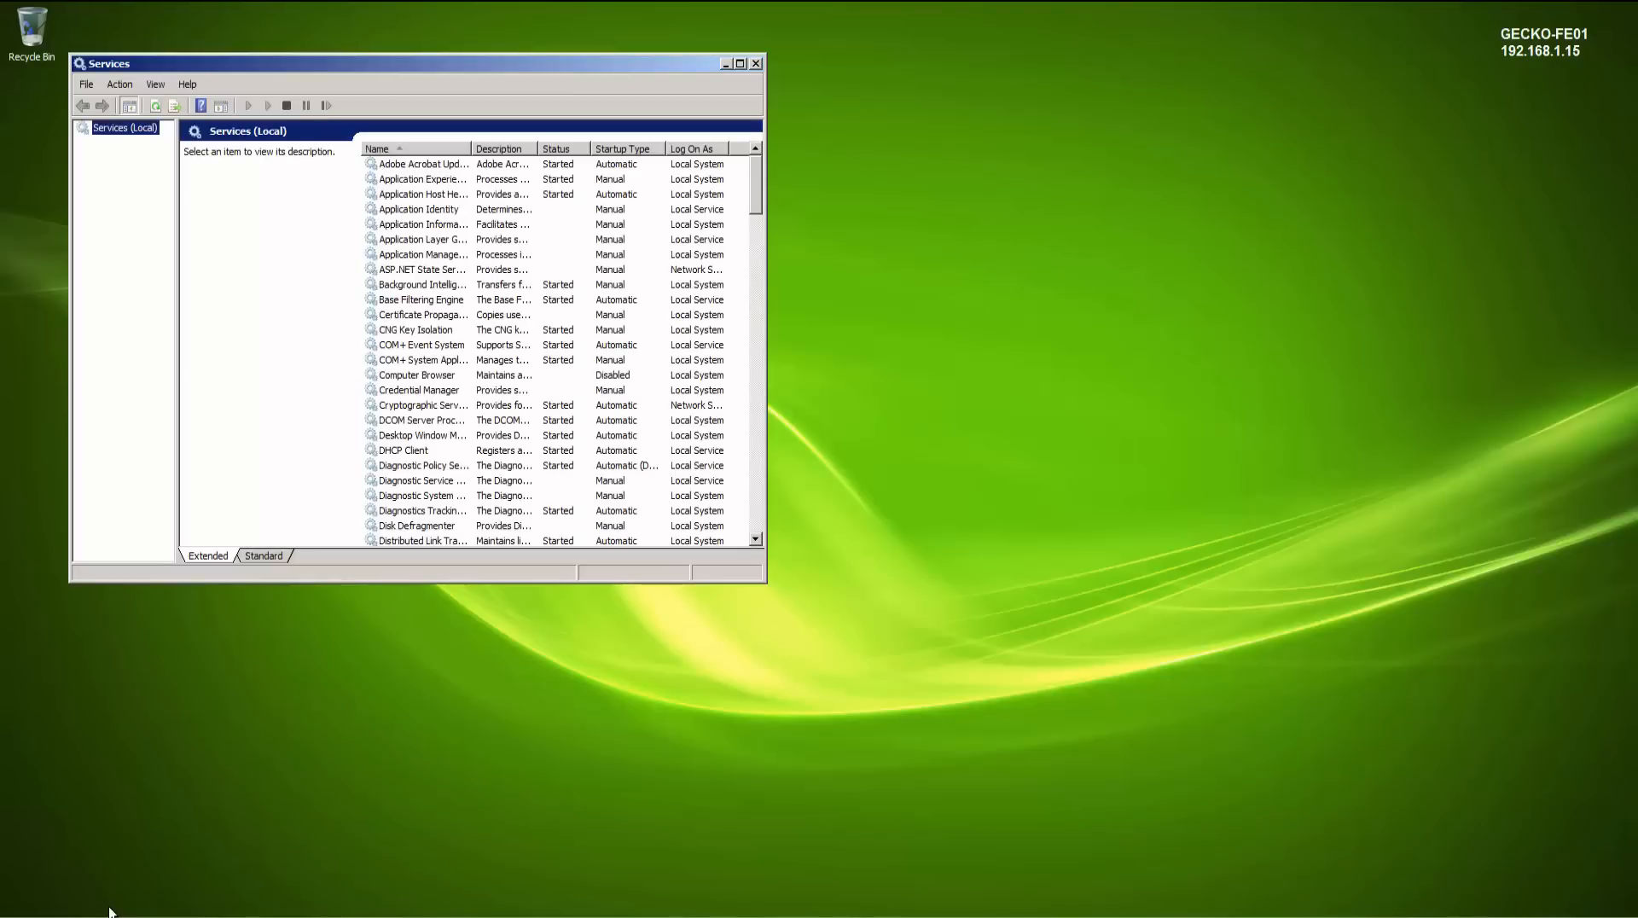
drag(467, 64, 757, 148)
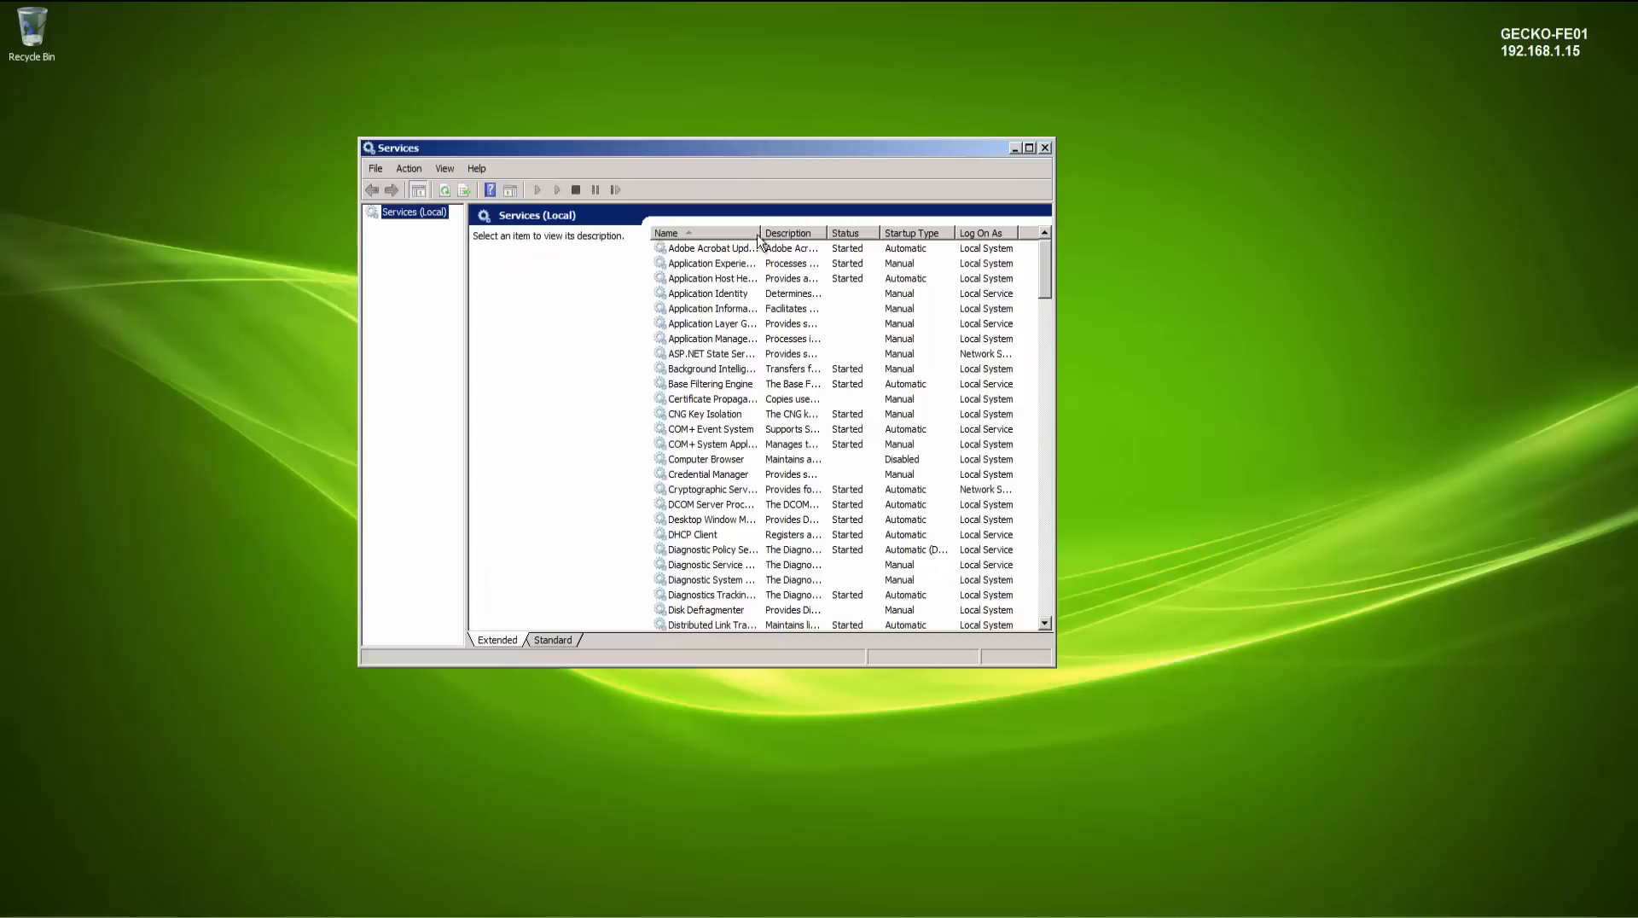
click(757, 354)
key(l)
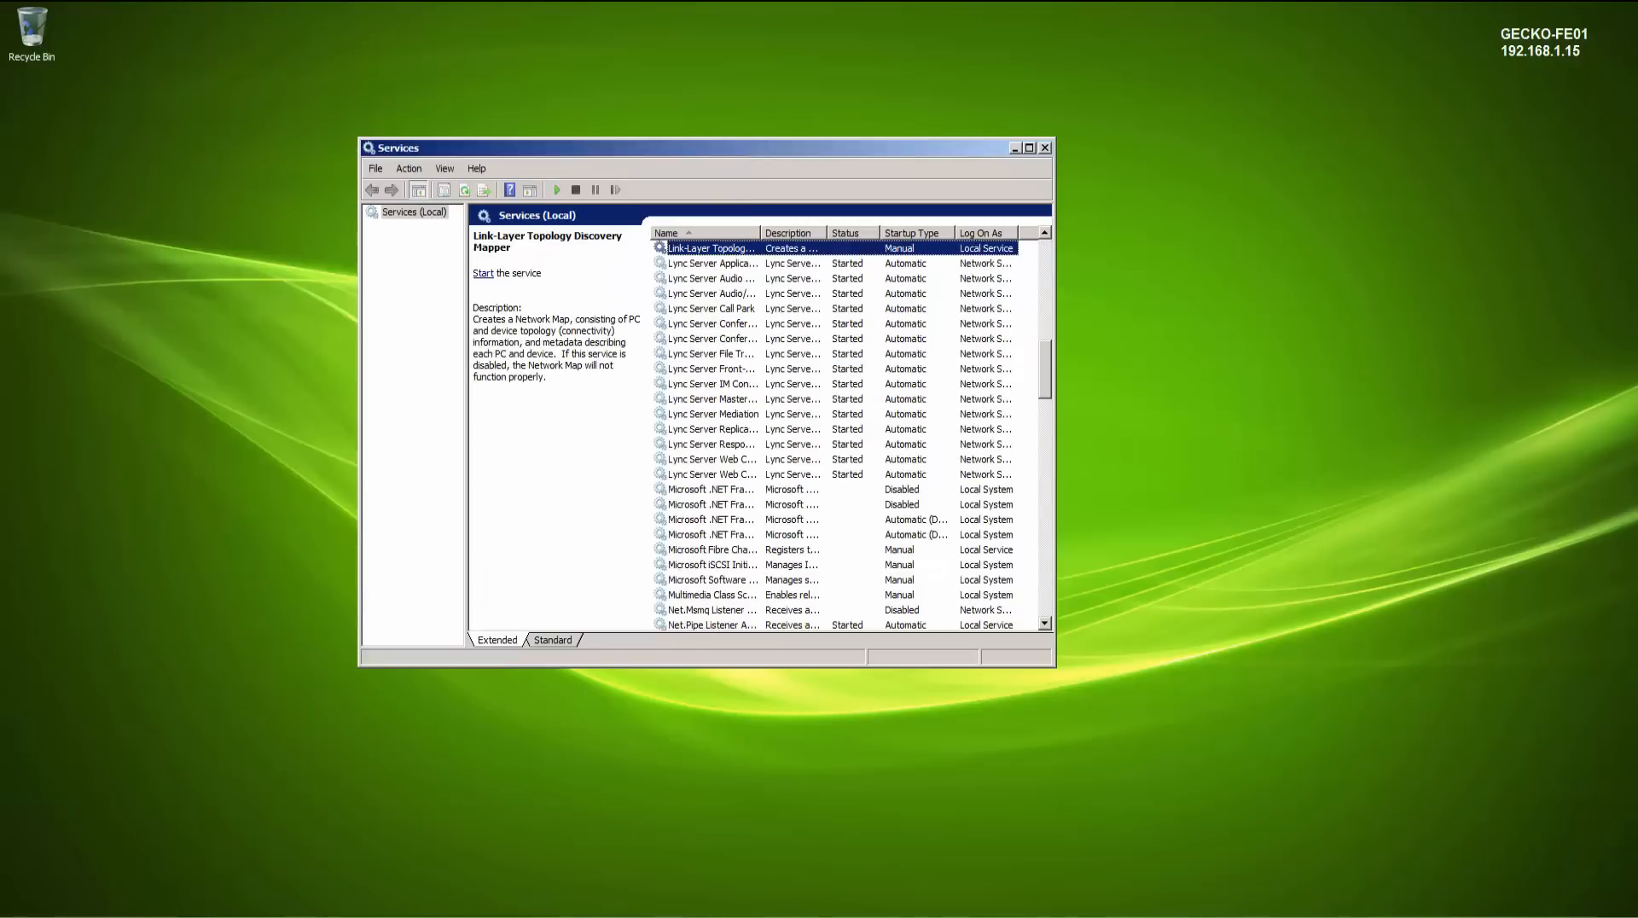
click(714, 267)
click(749, 475)
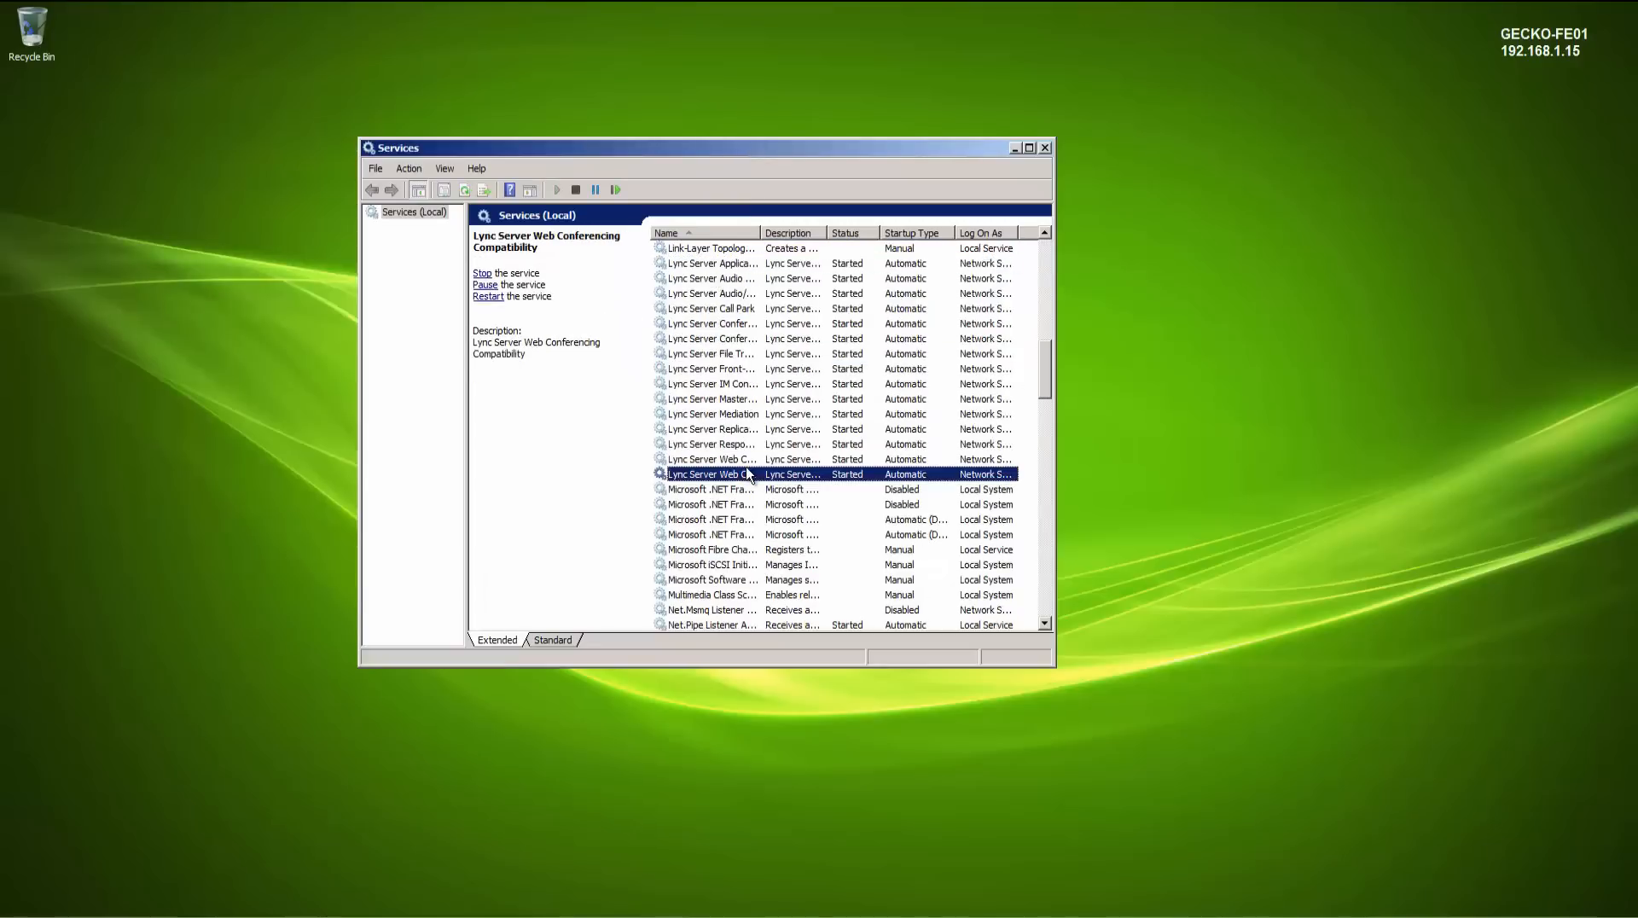
click(1042, 150)
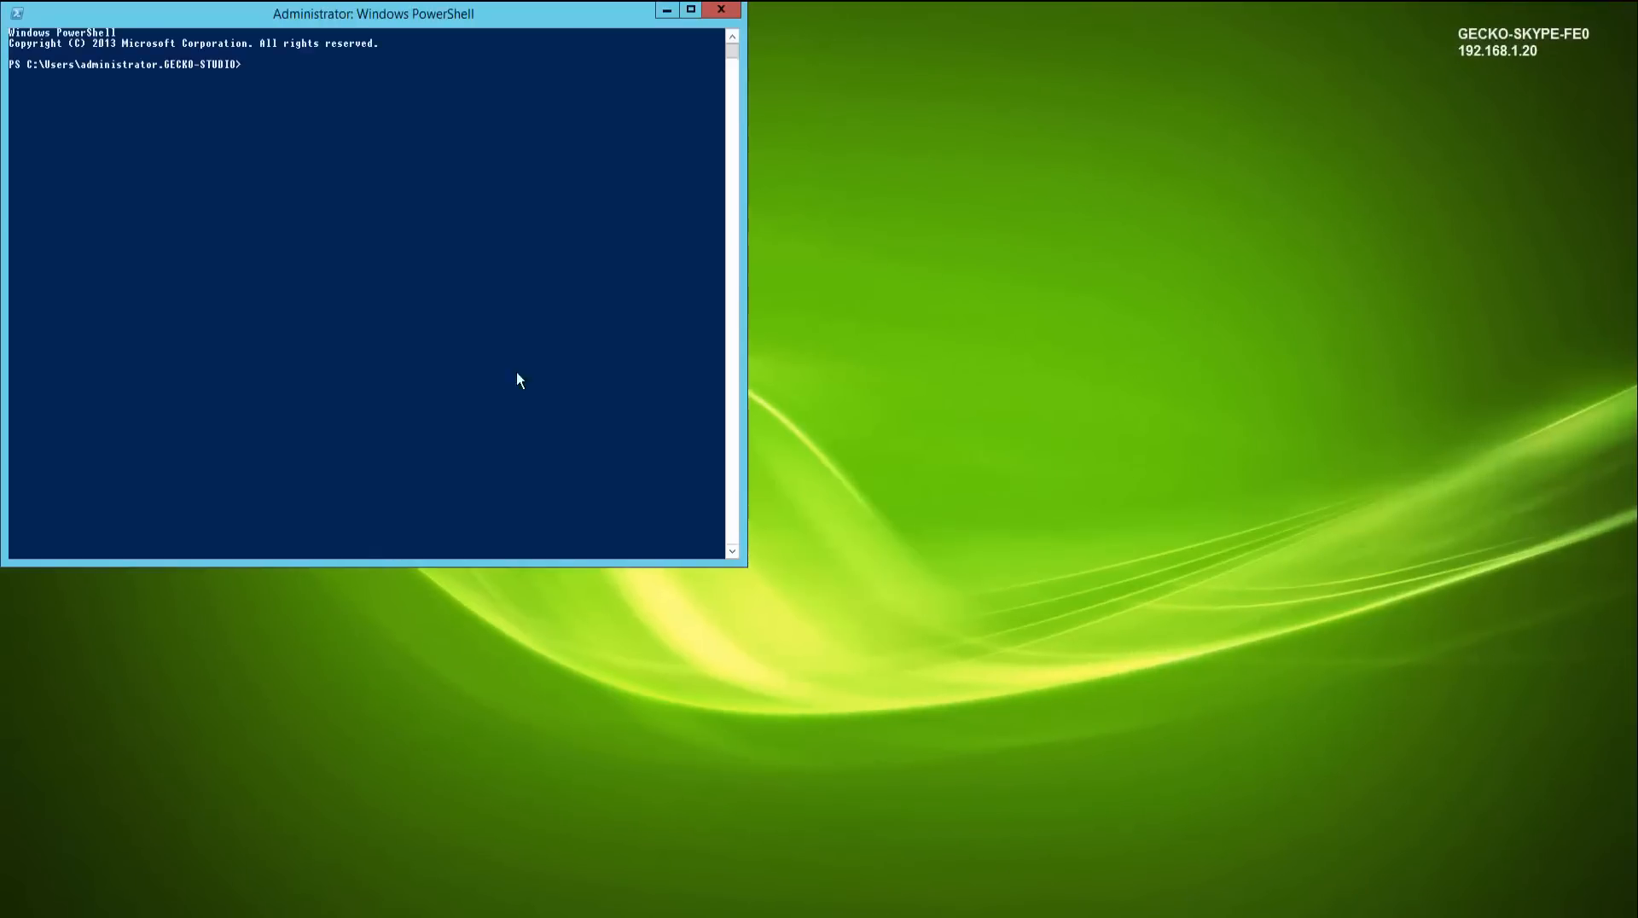
- Run Add-WindowsFeature in PowerShell to install the Skype for Business Server prerequisite features from D:\sources\sxs
drag(305, 18, 677, 228)
right_click(675, 359)
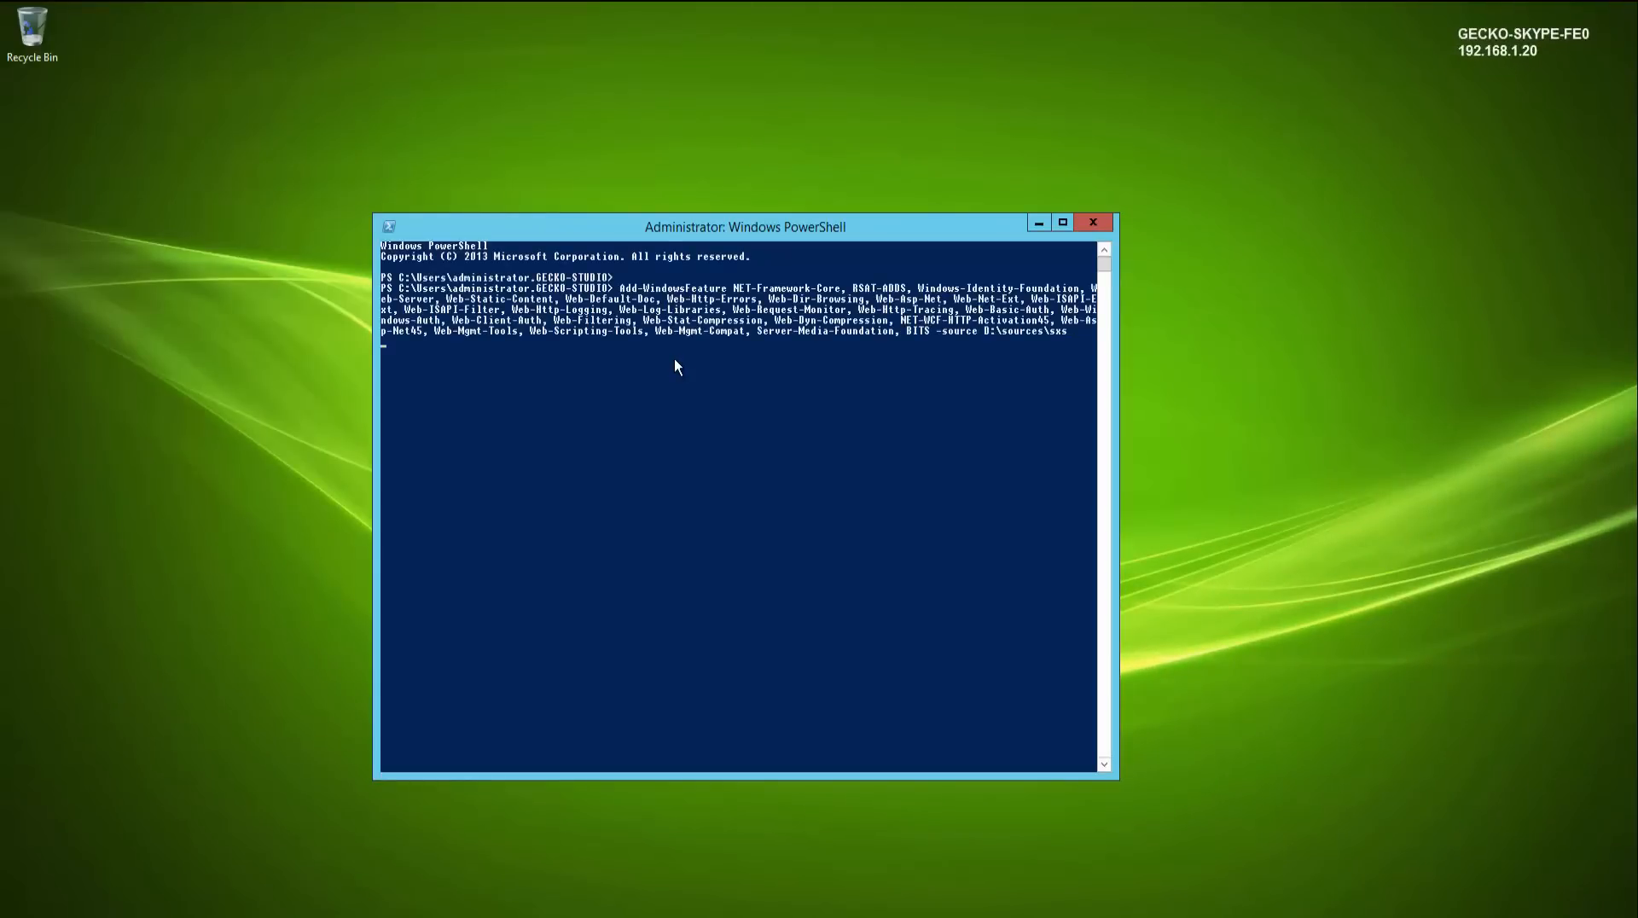
key(Return)
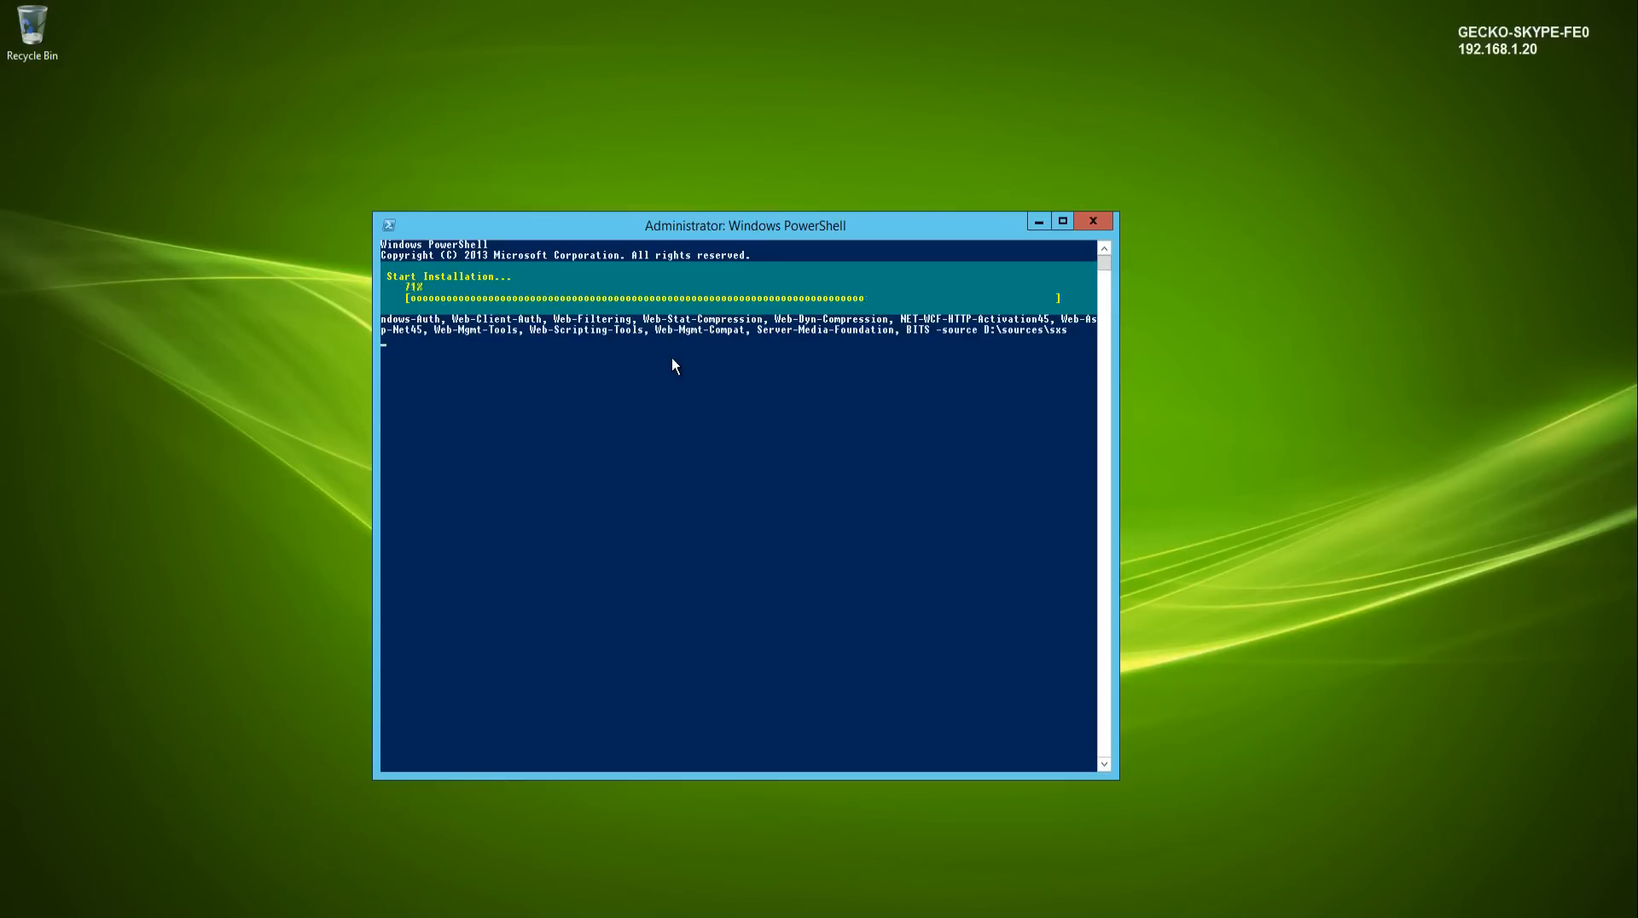
click(710, 415)
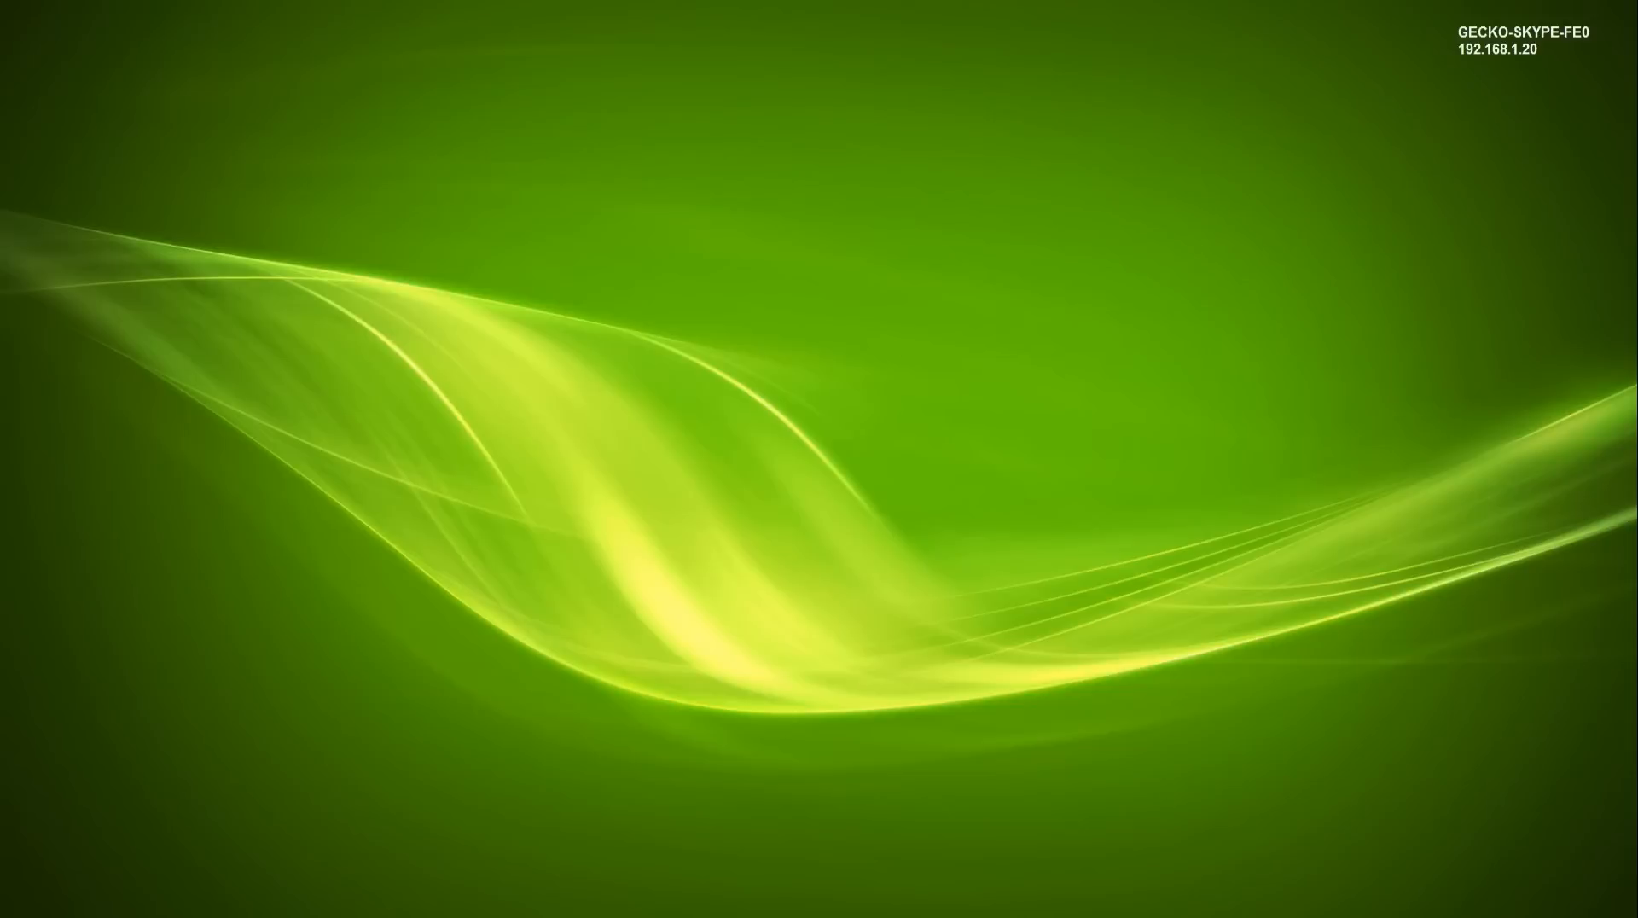
- Open File Explorer and select the DVD drive to launch the Skype for Business Server 2015 setup
key(super+e)
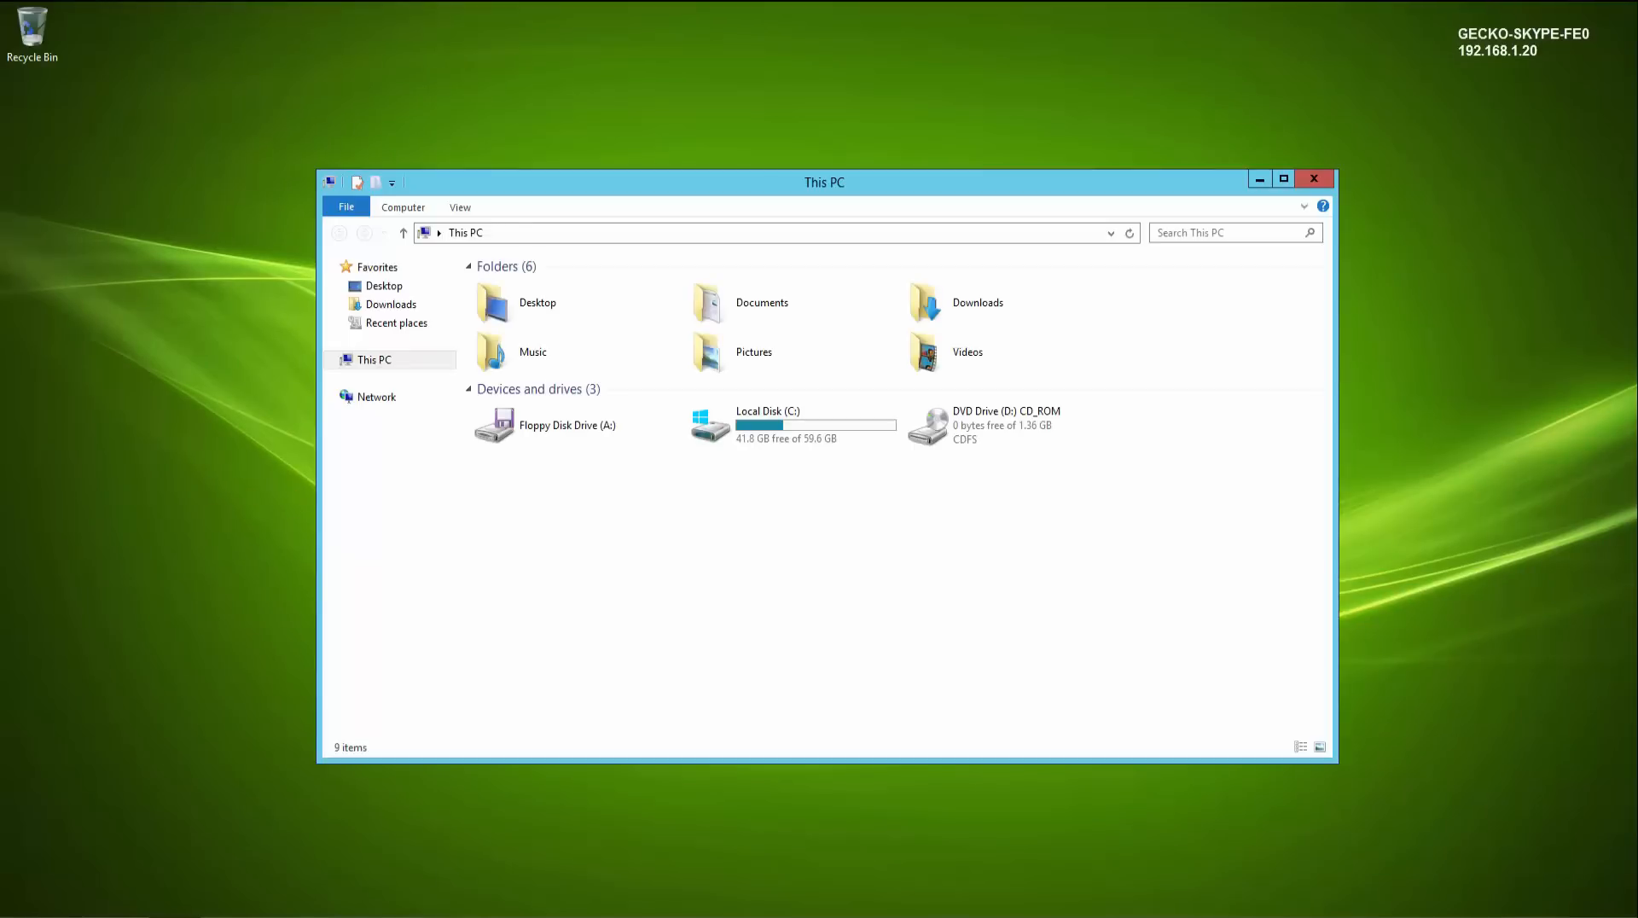
click(964, 435)
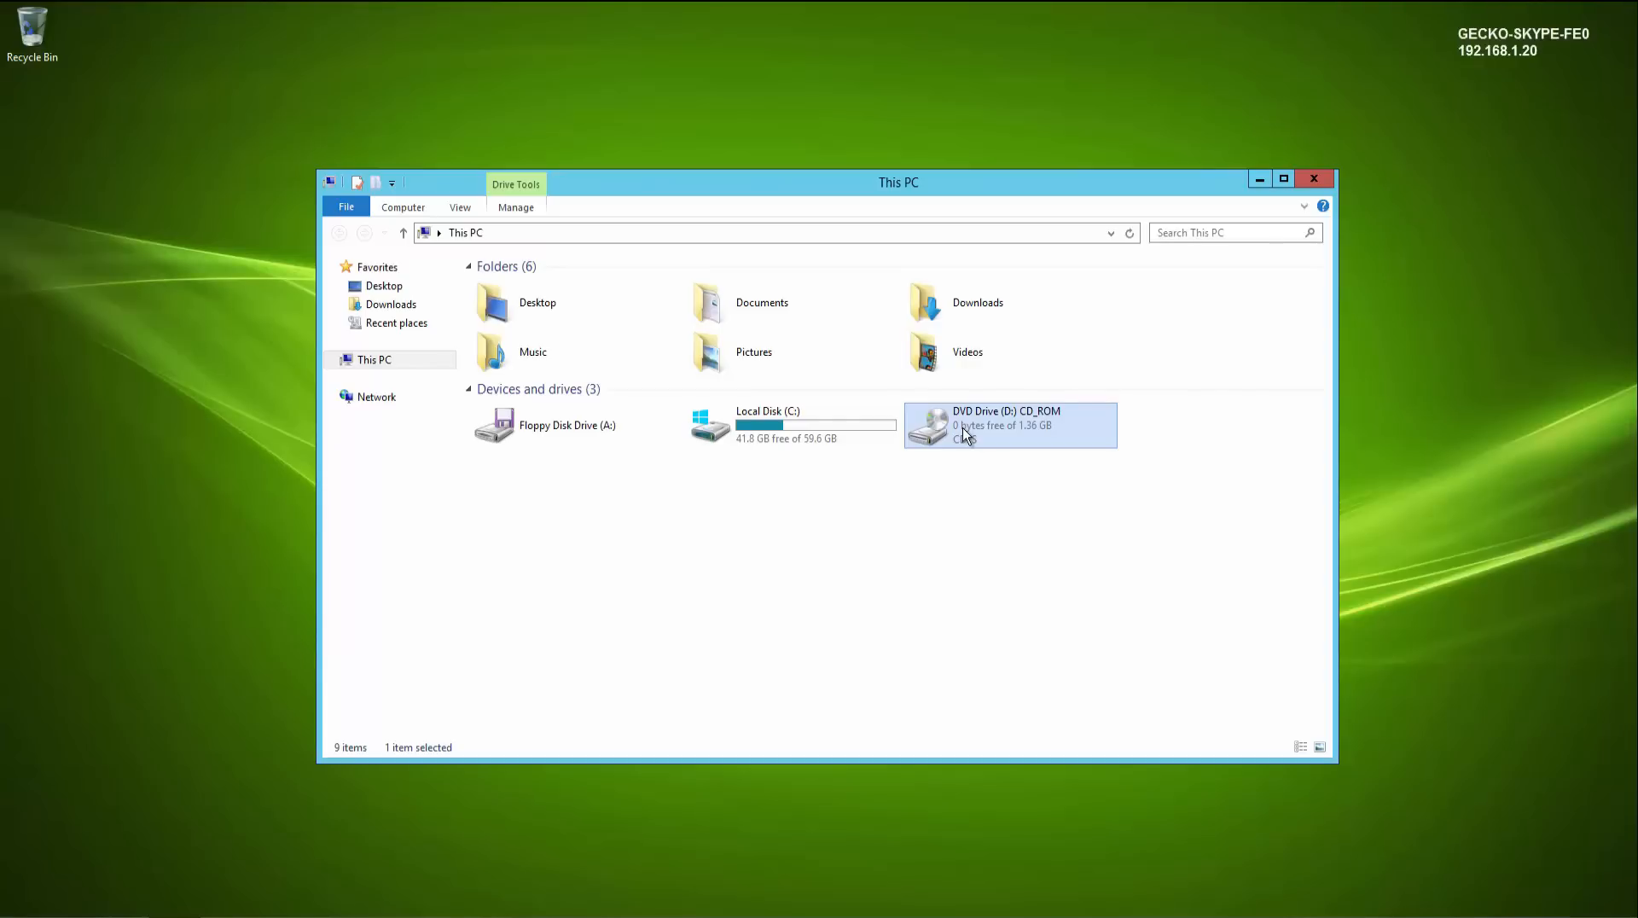
click(1319, 180)
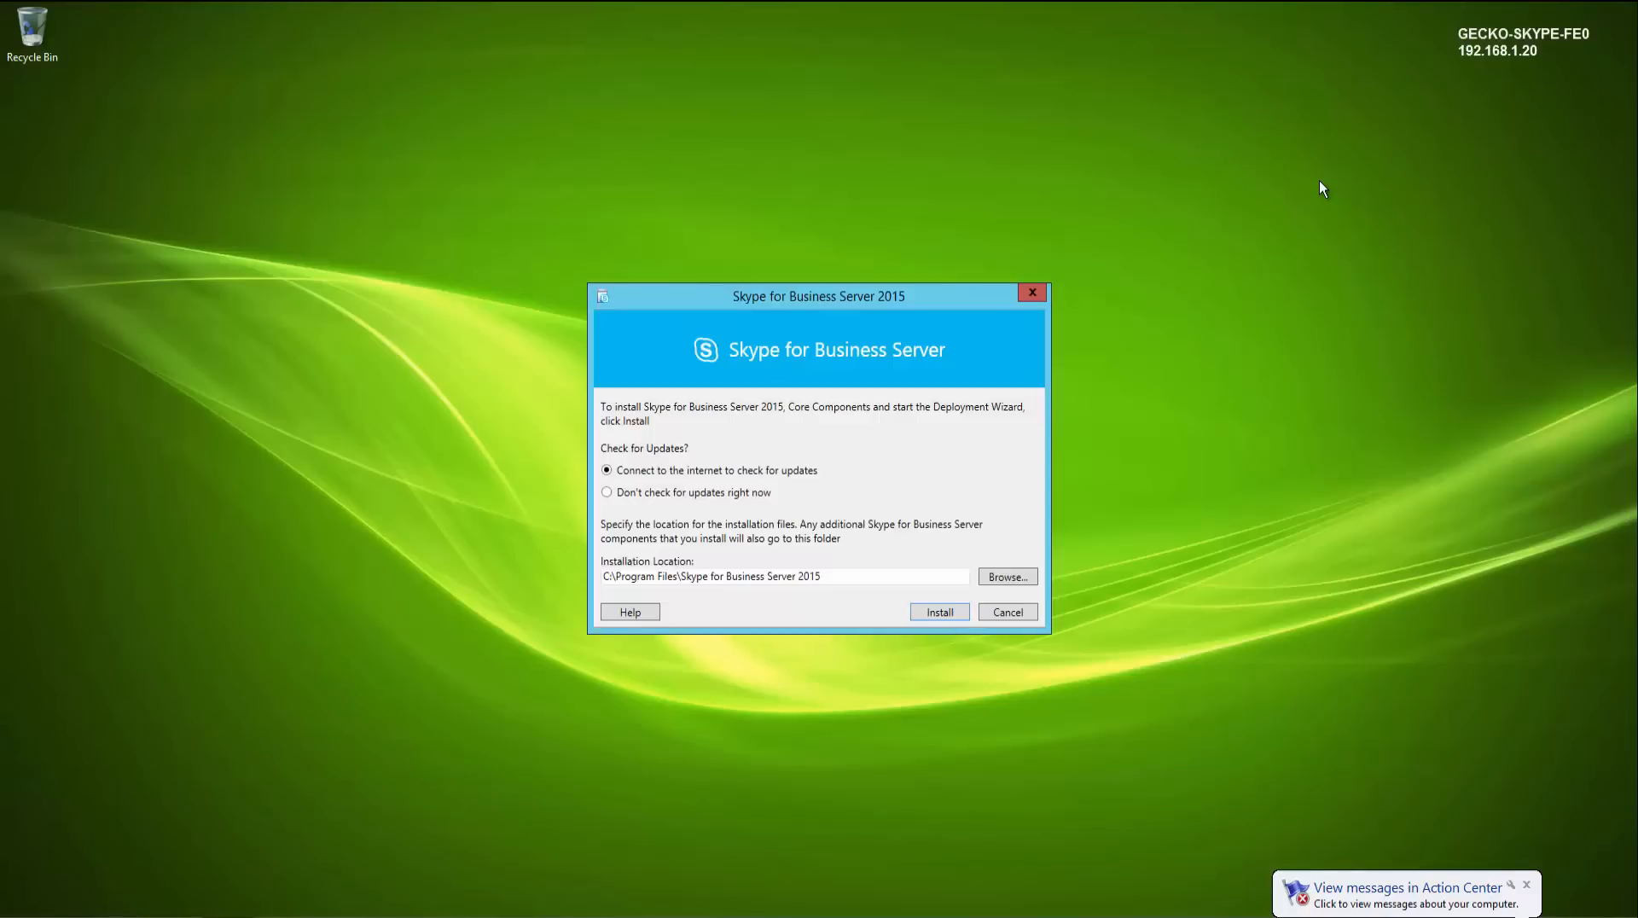
- Install the Skype for Business Server 2015 core components, accepting the licence terms and continuing past the update check
click(937, 611)
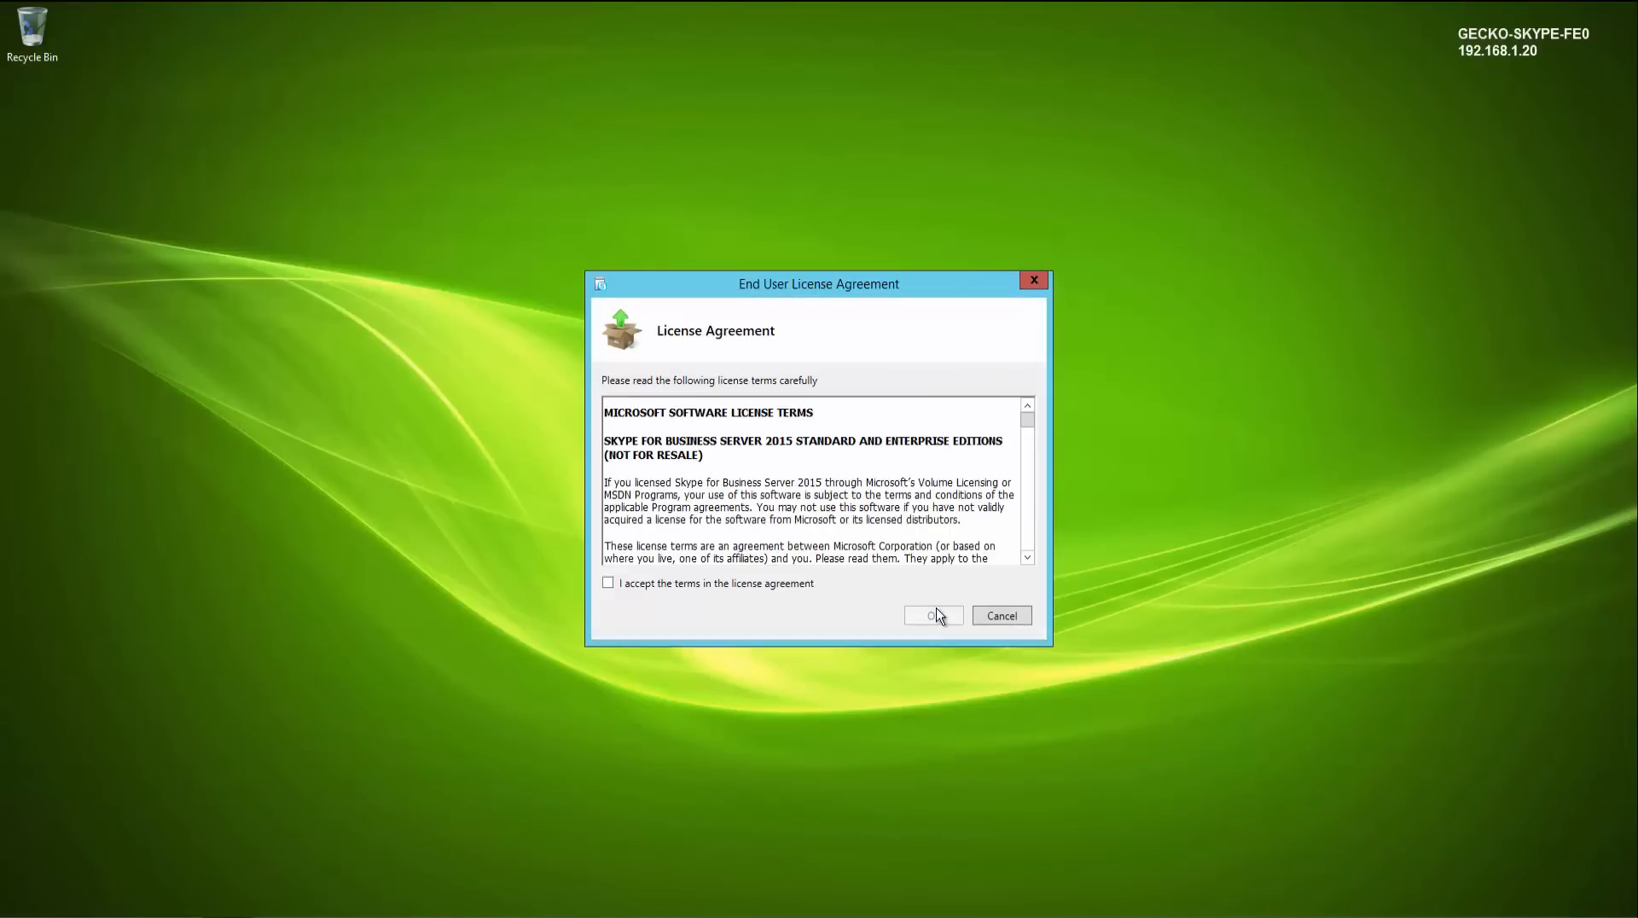
click(770, 582)
click(928, 616)
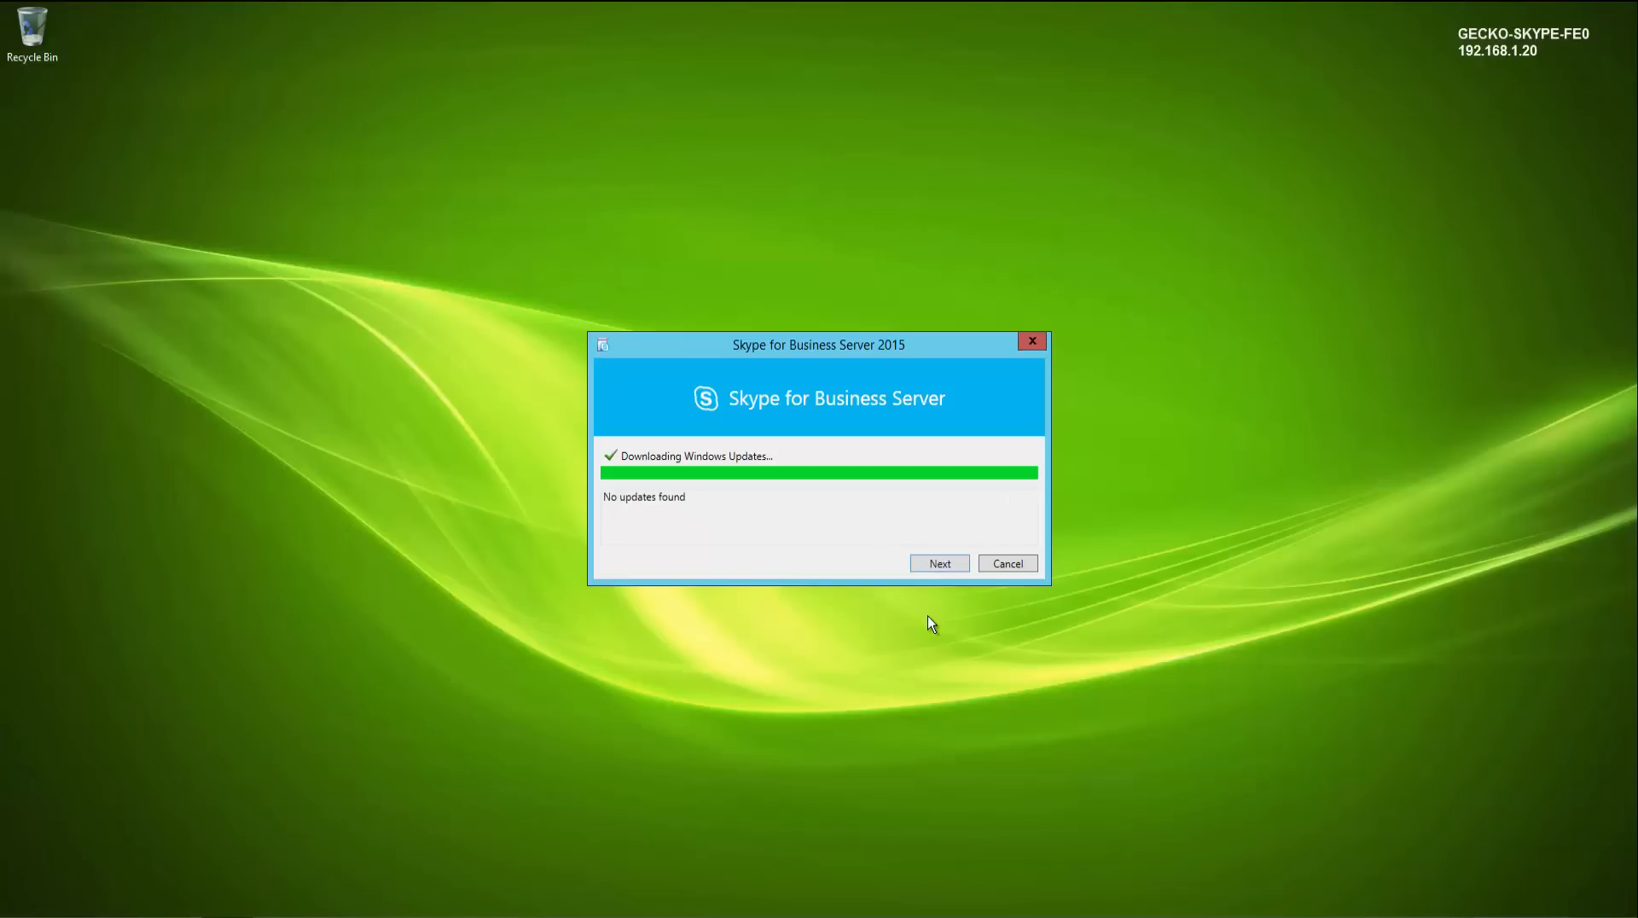
click(939, 563)
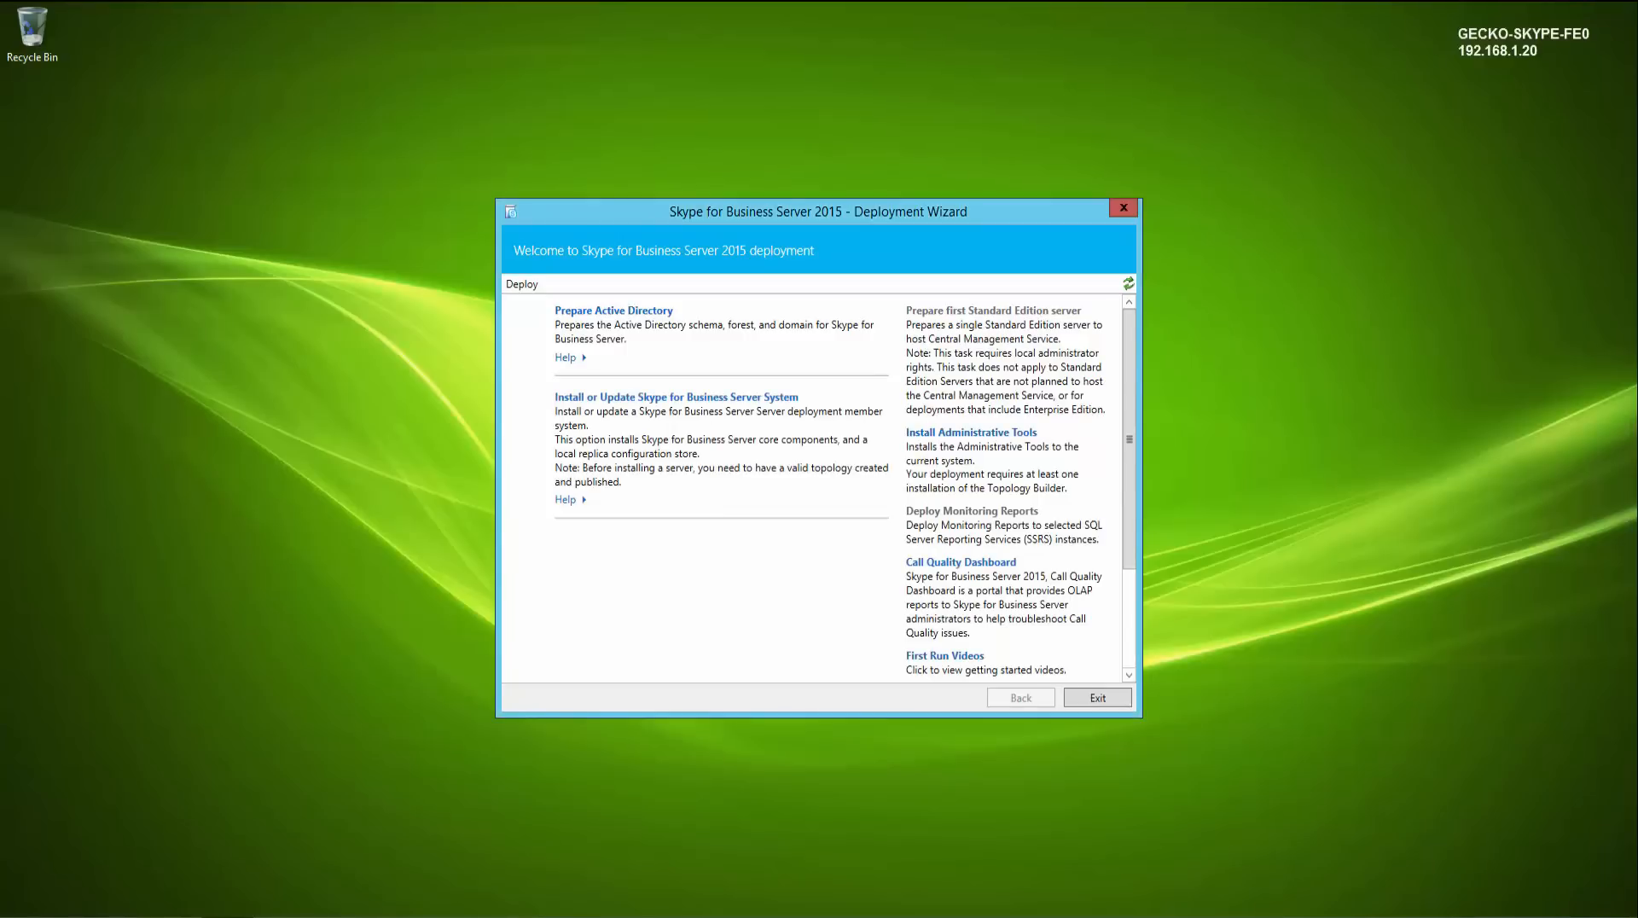
- Run the Prepare Schema task under Prepare Active Directory in the Deployment Wizard and finish it
click(608, 315)
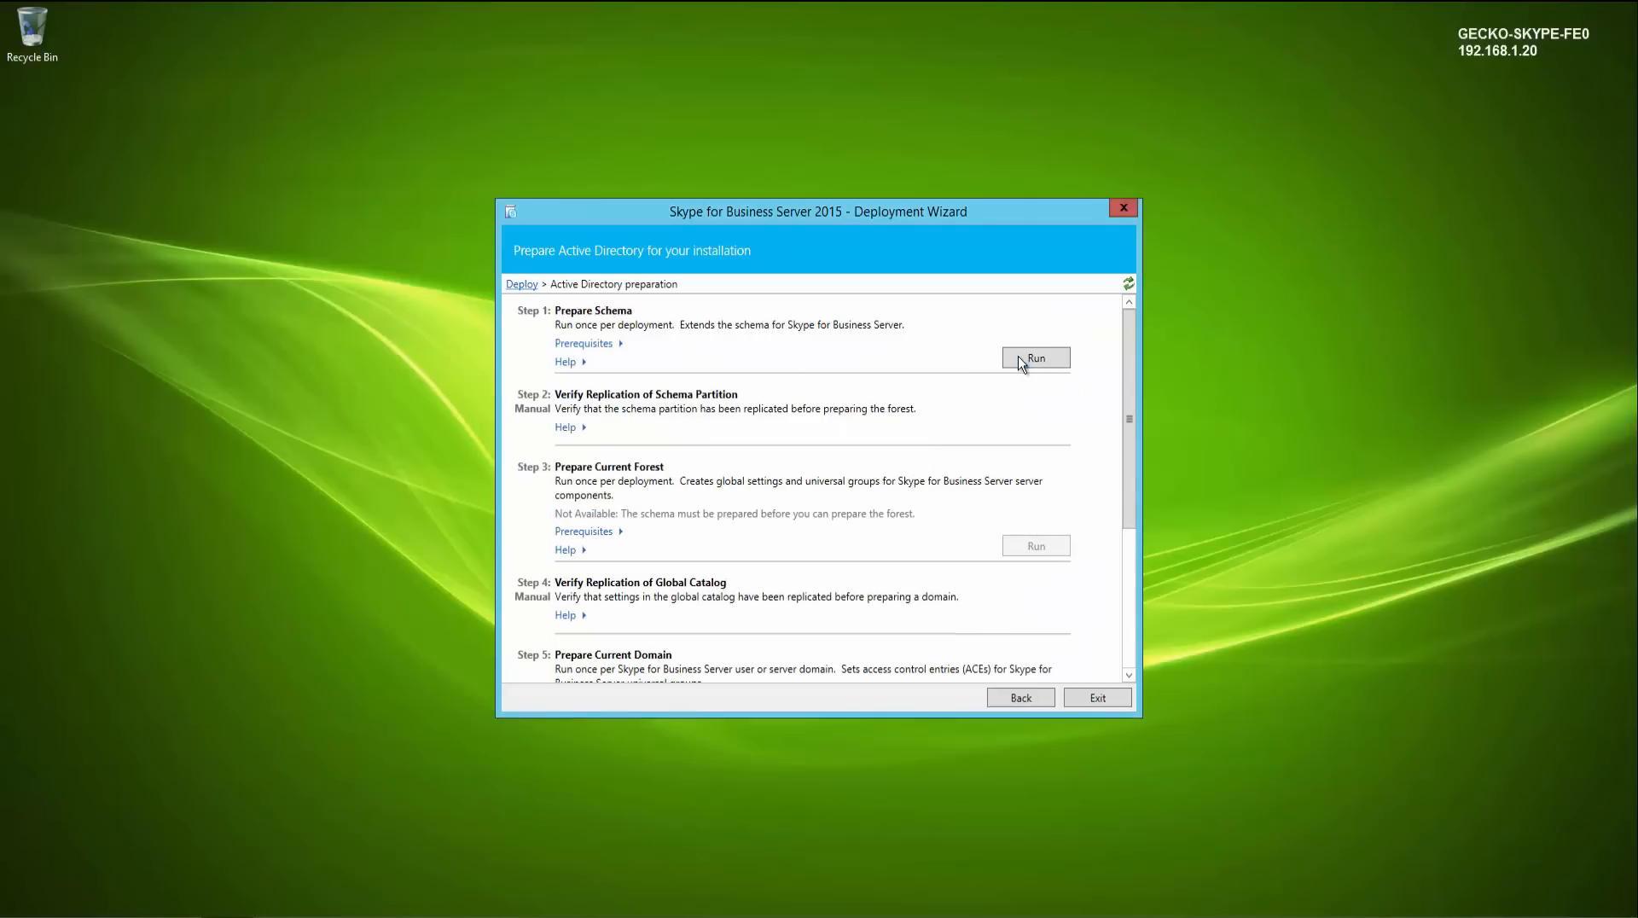
click(1033, 360)
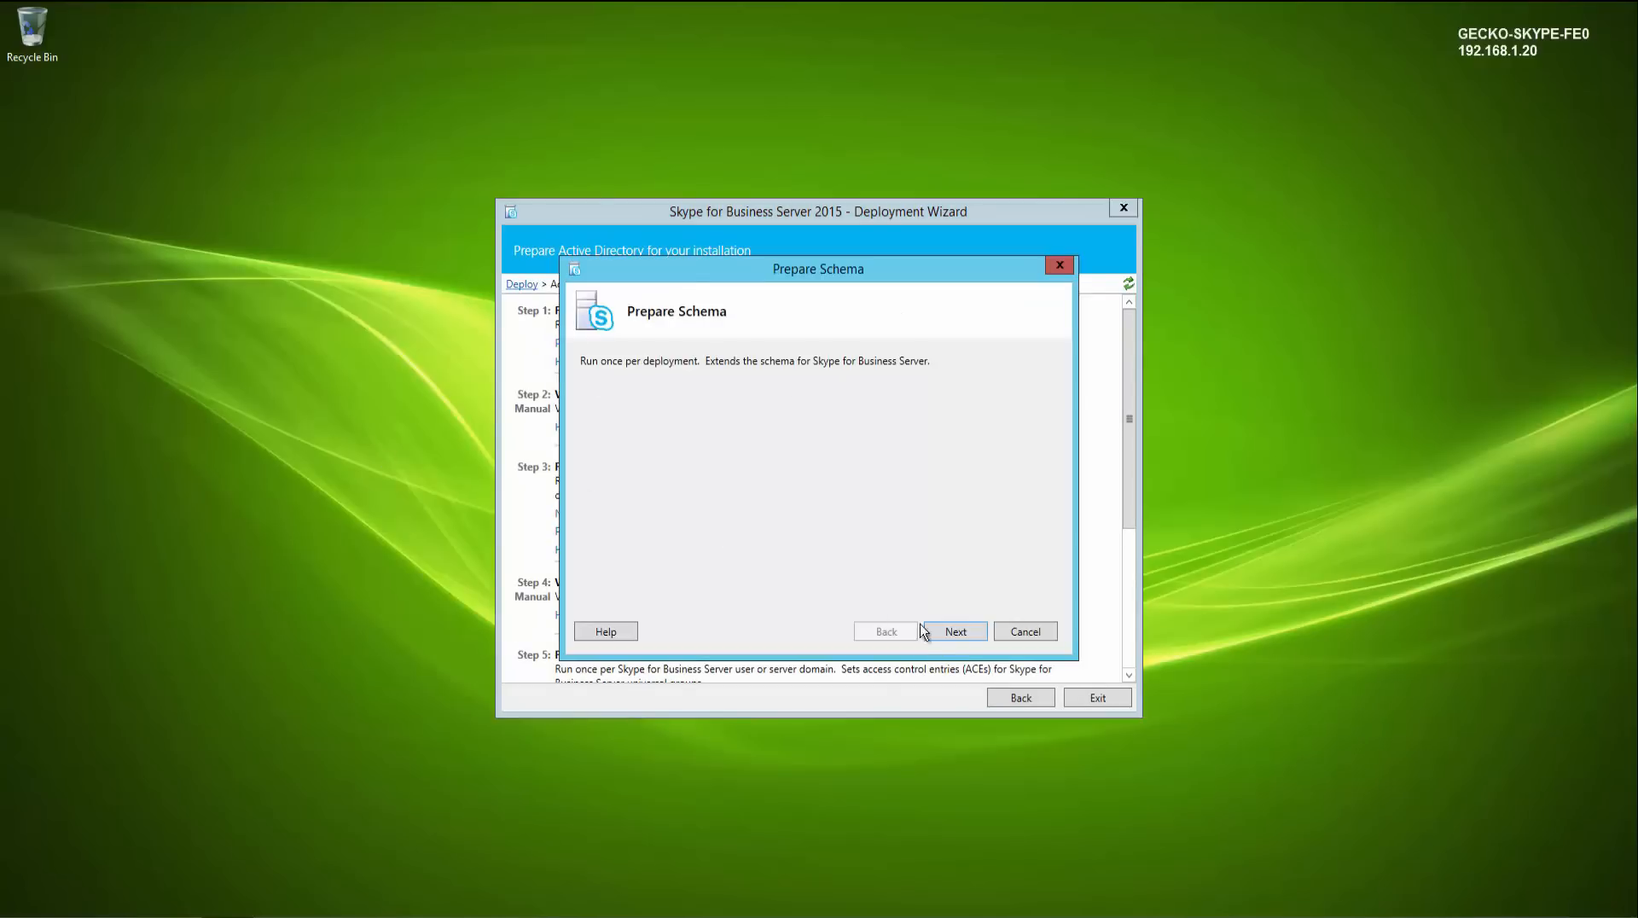
click(950, 633)
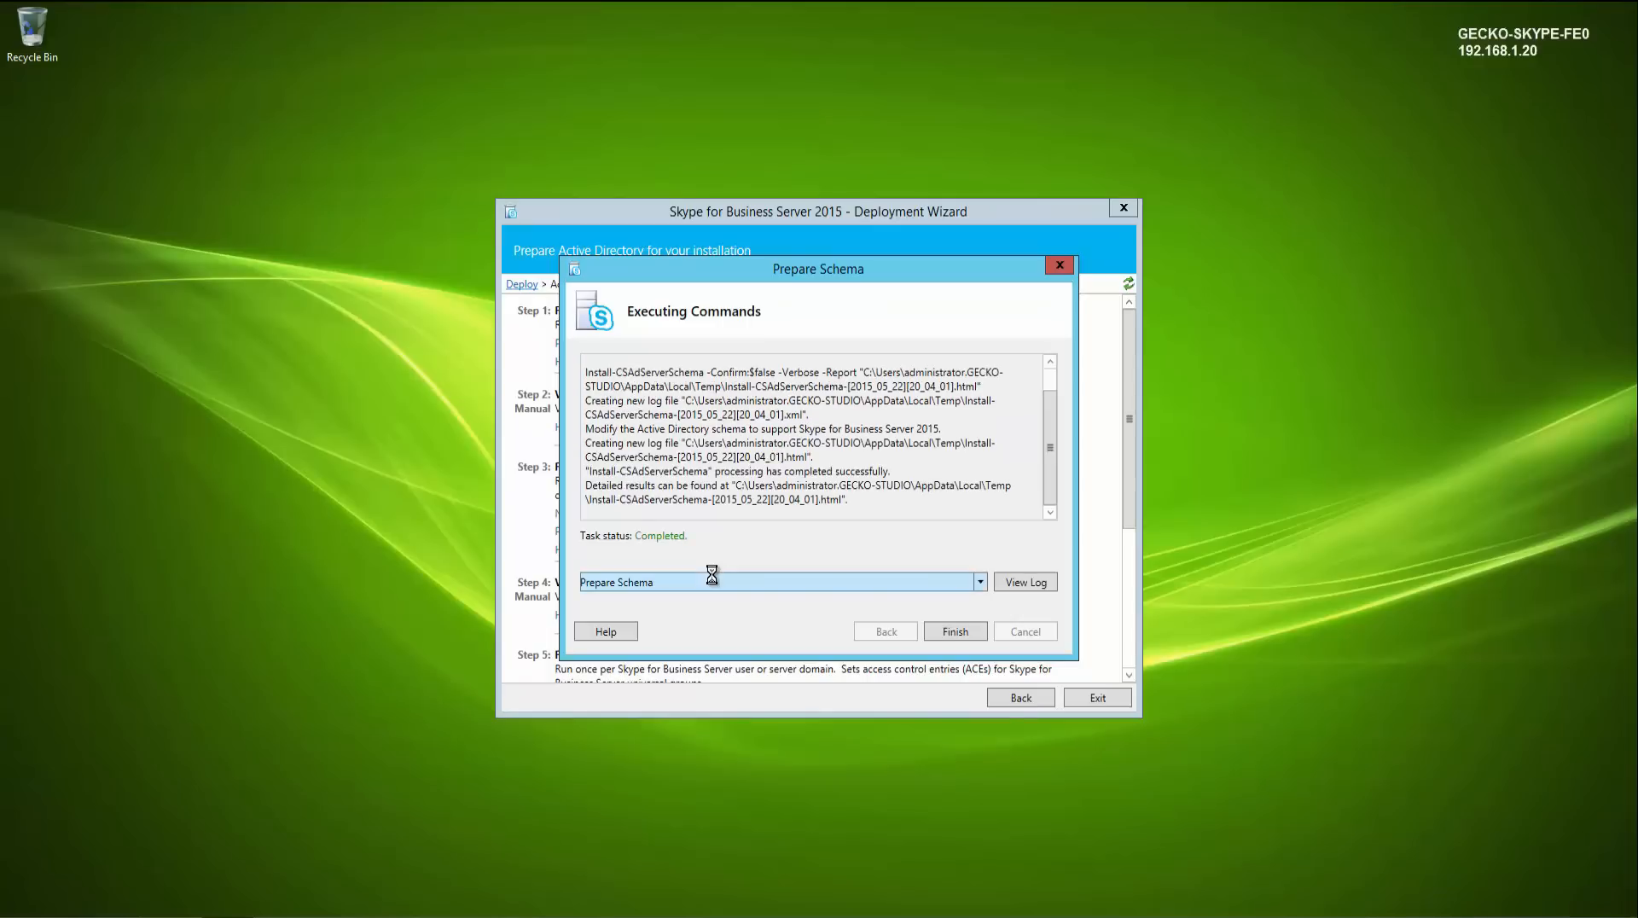
click(944, 628)
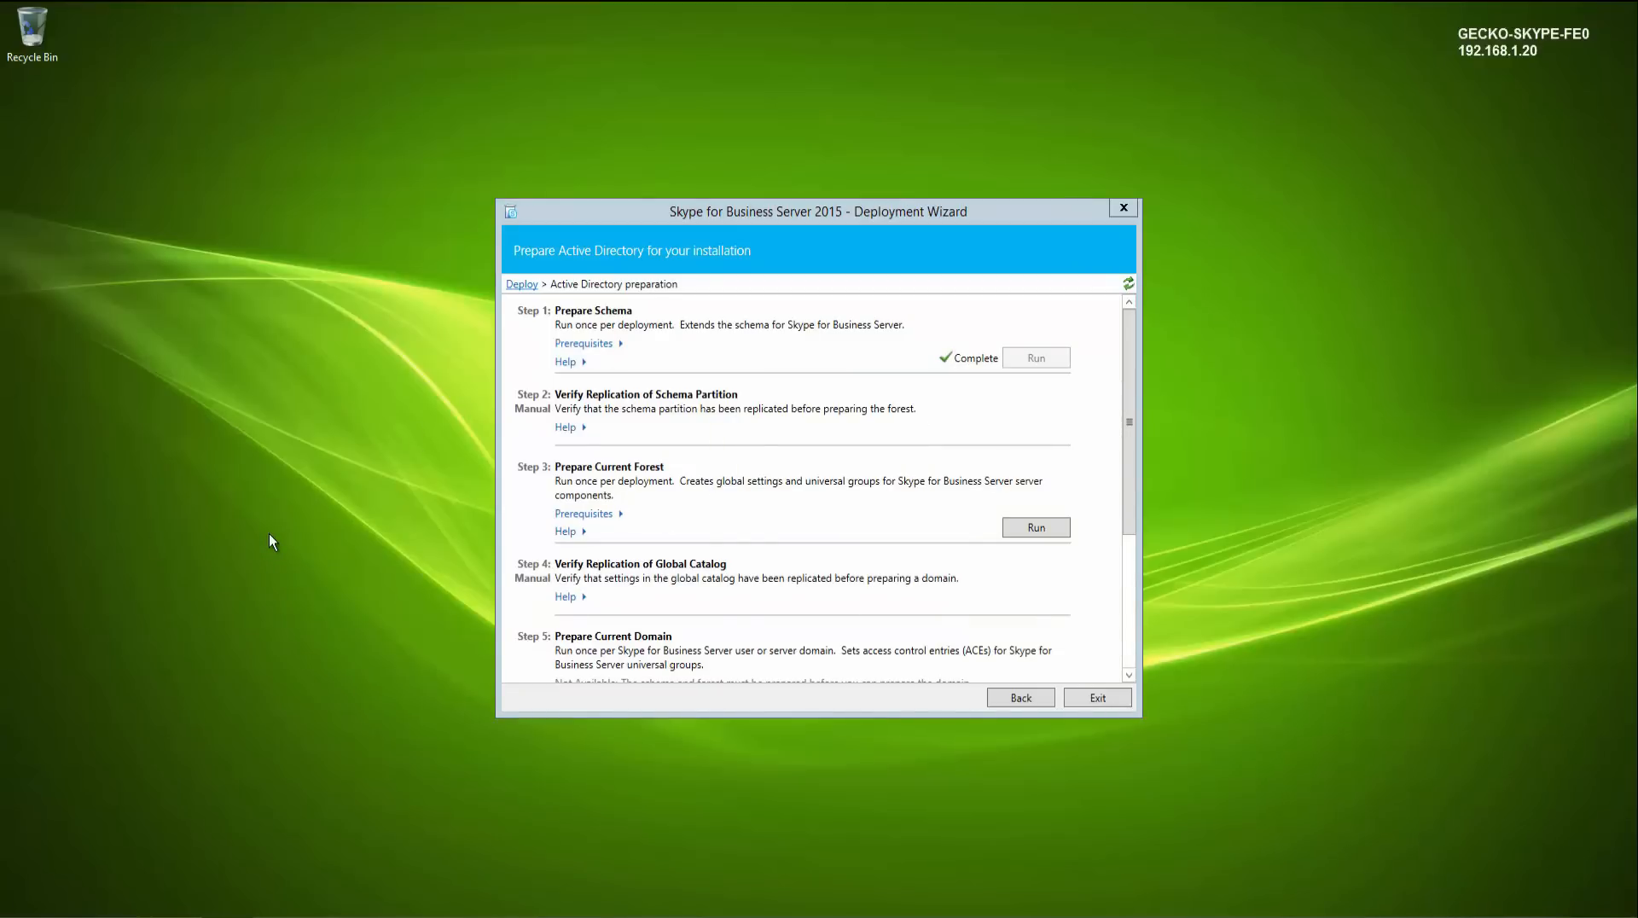
- Open ADSI Edit and connect to the Schema well-known naming context
key(super)
text(adsi Edit)
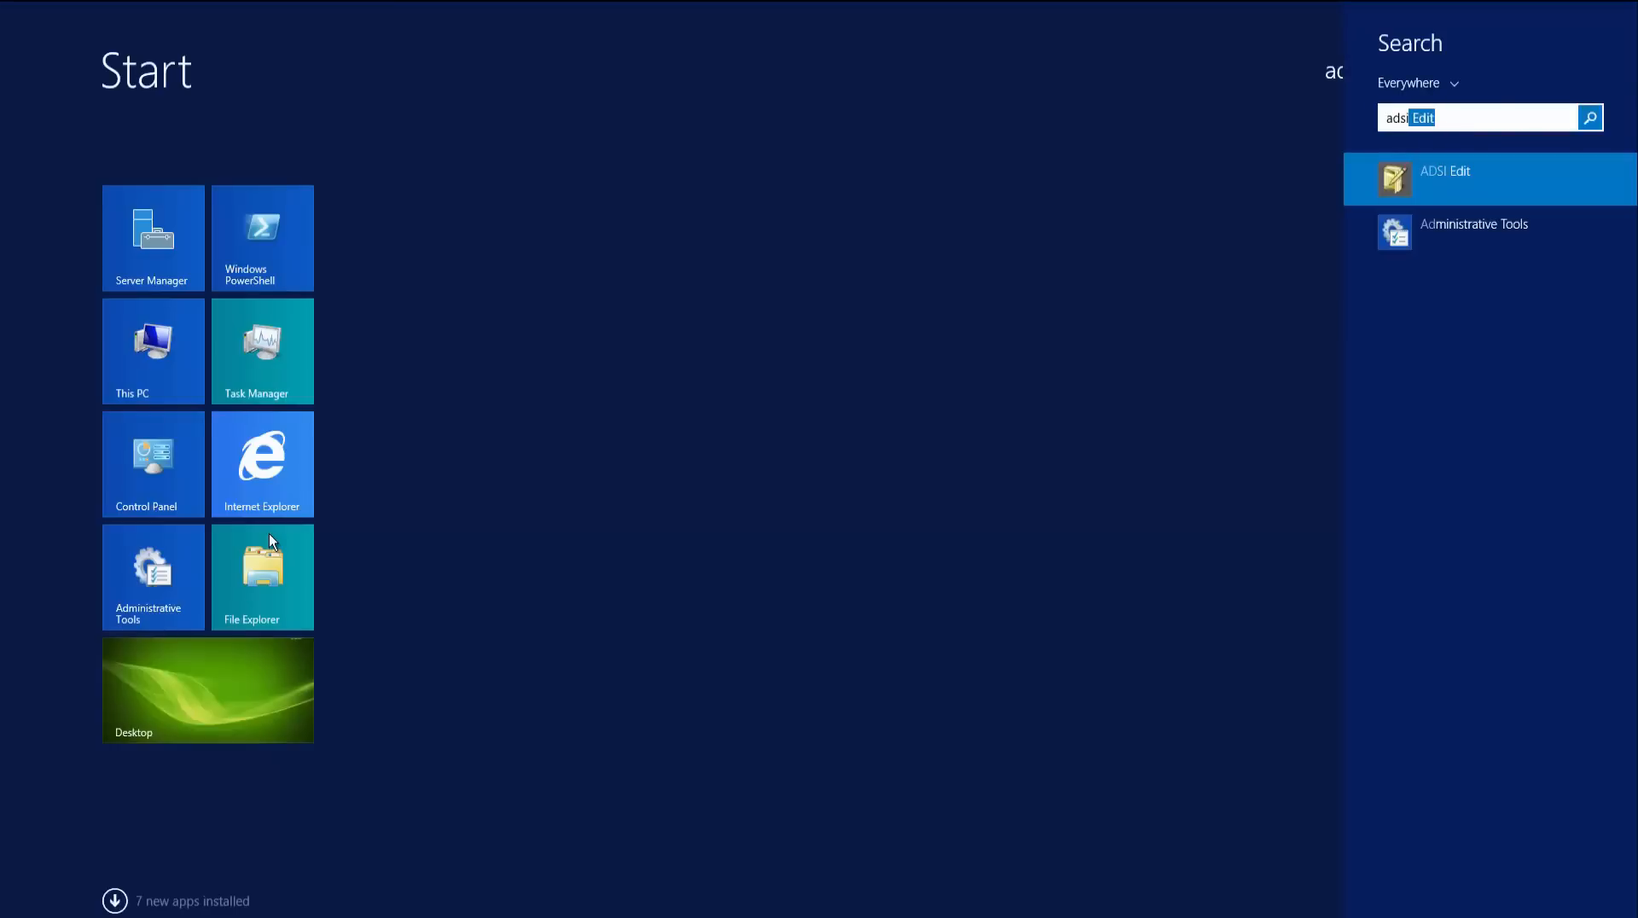
key(Return)
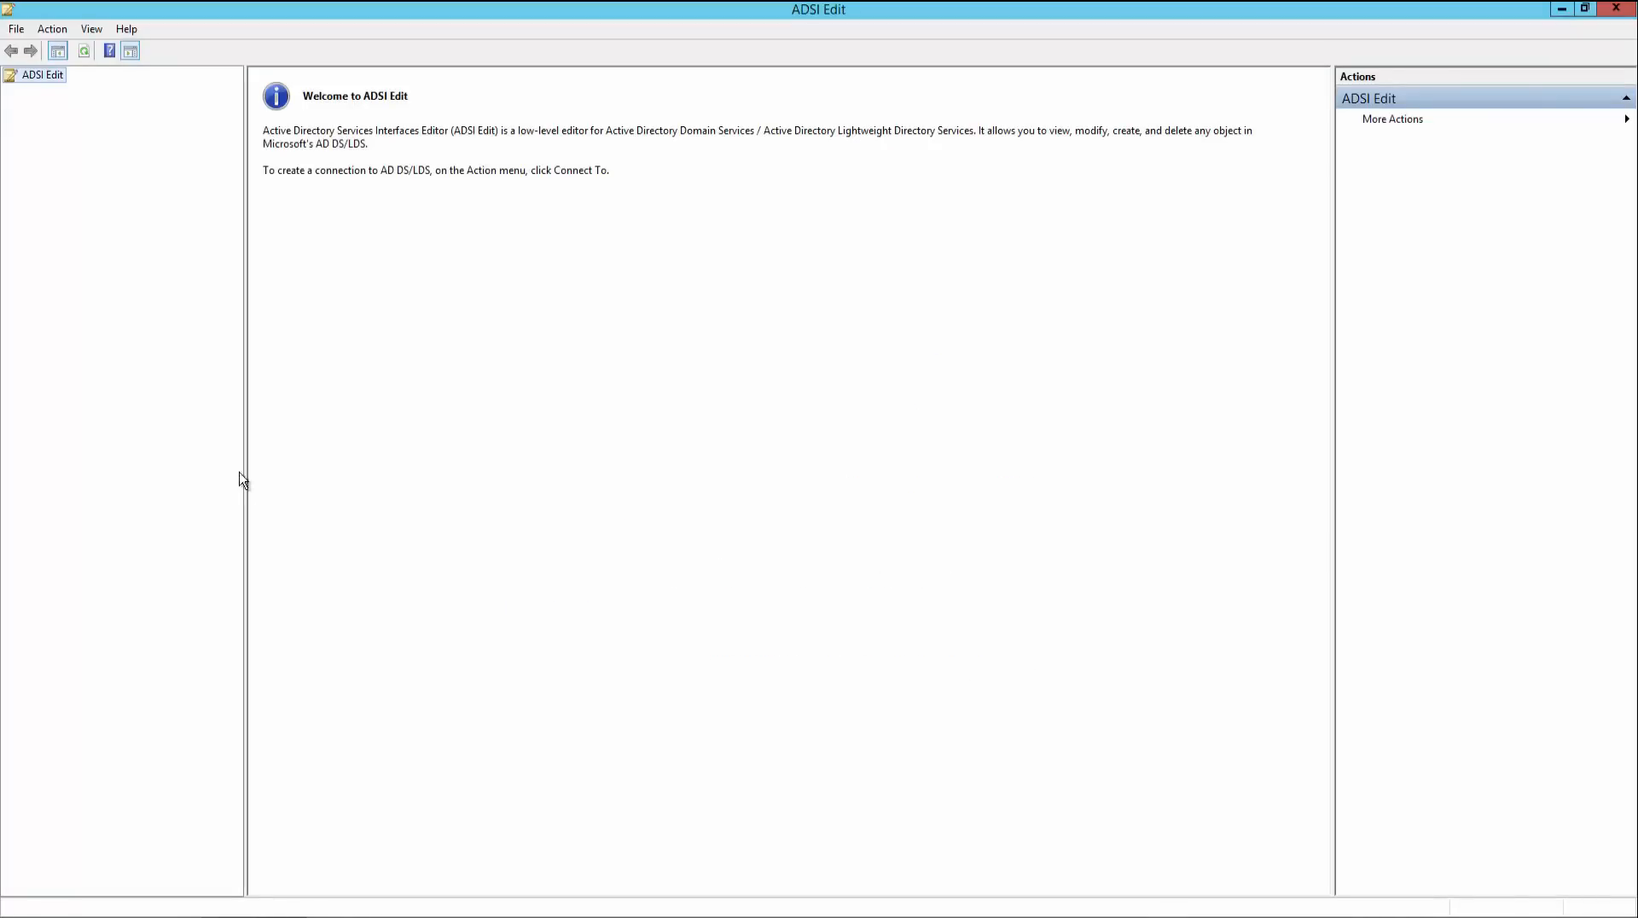
right_click(40, 77)
click(85, 90)
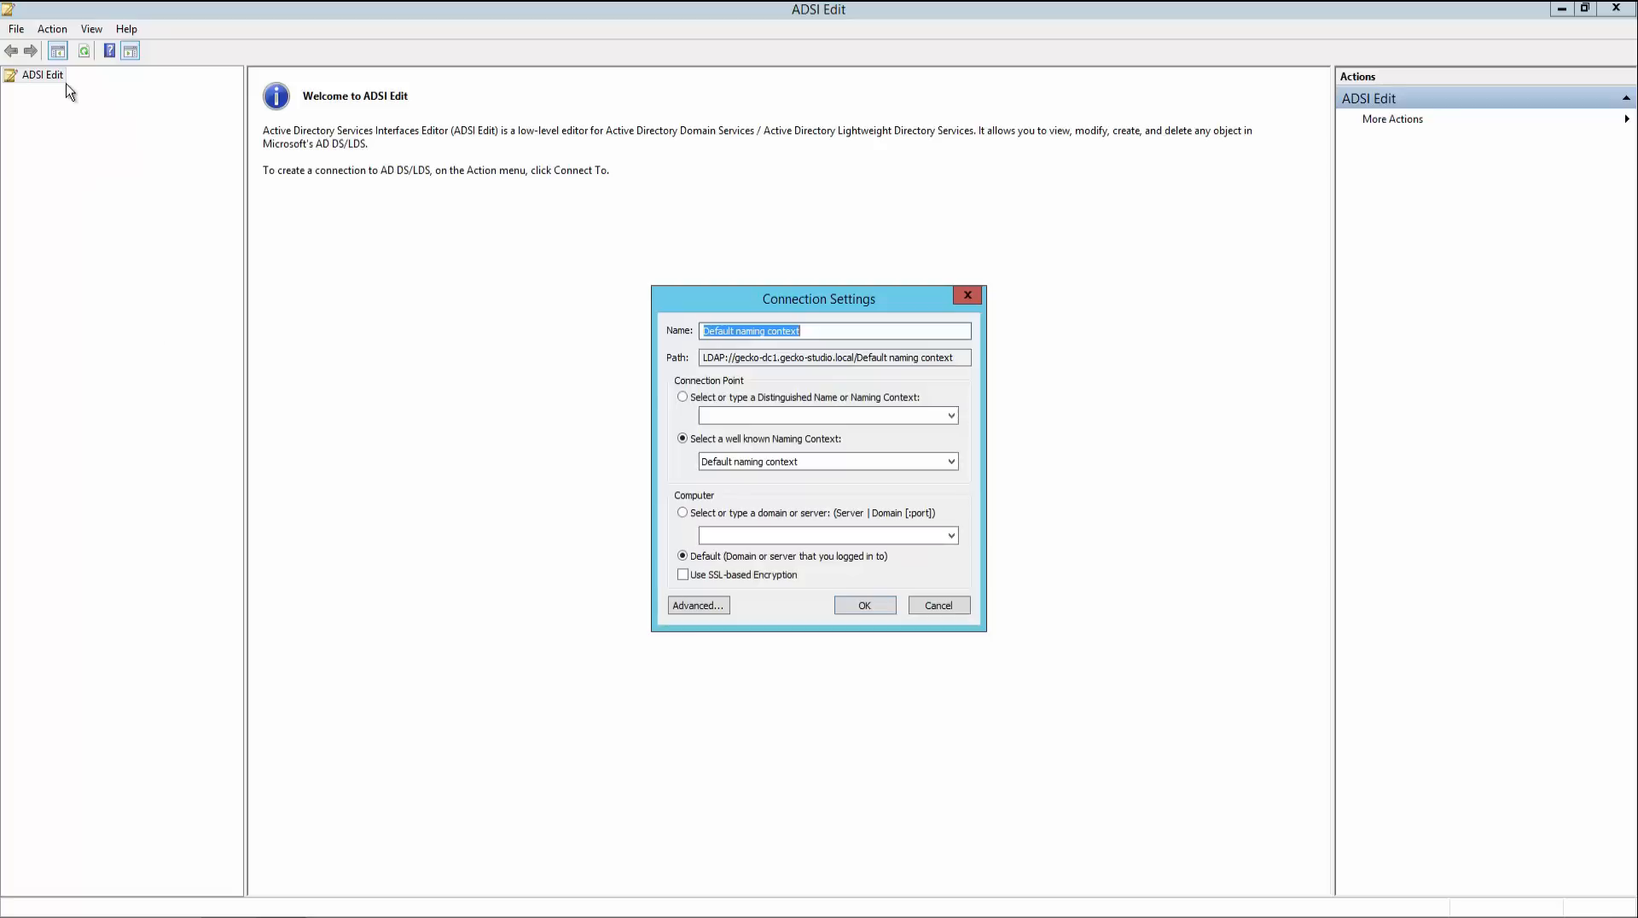
click(804, 461)
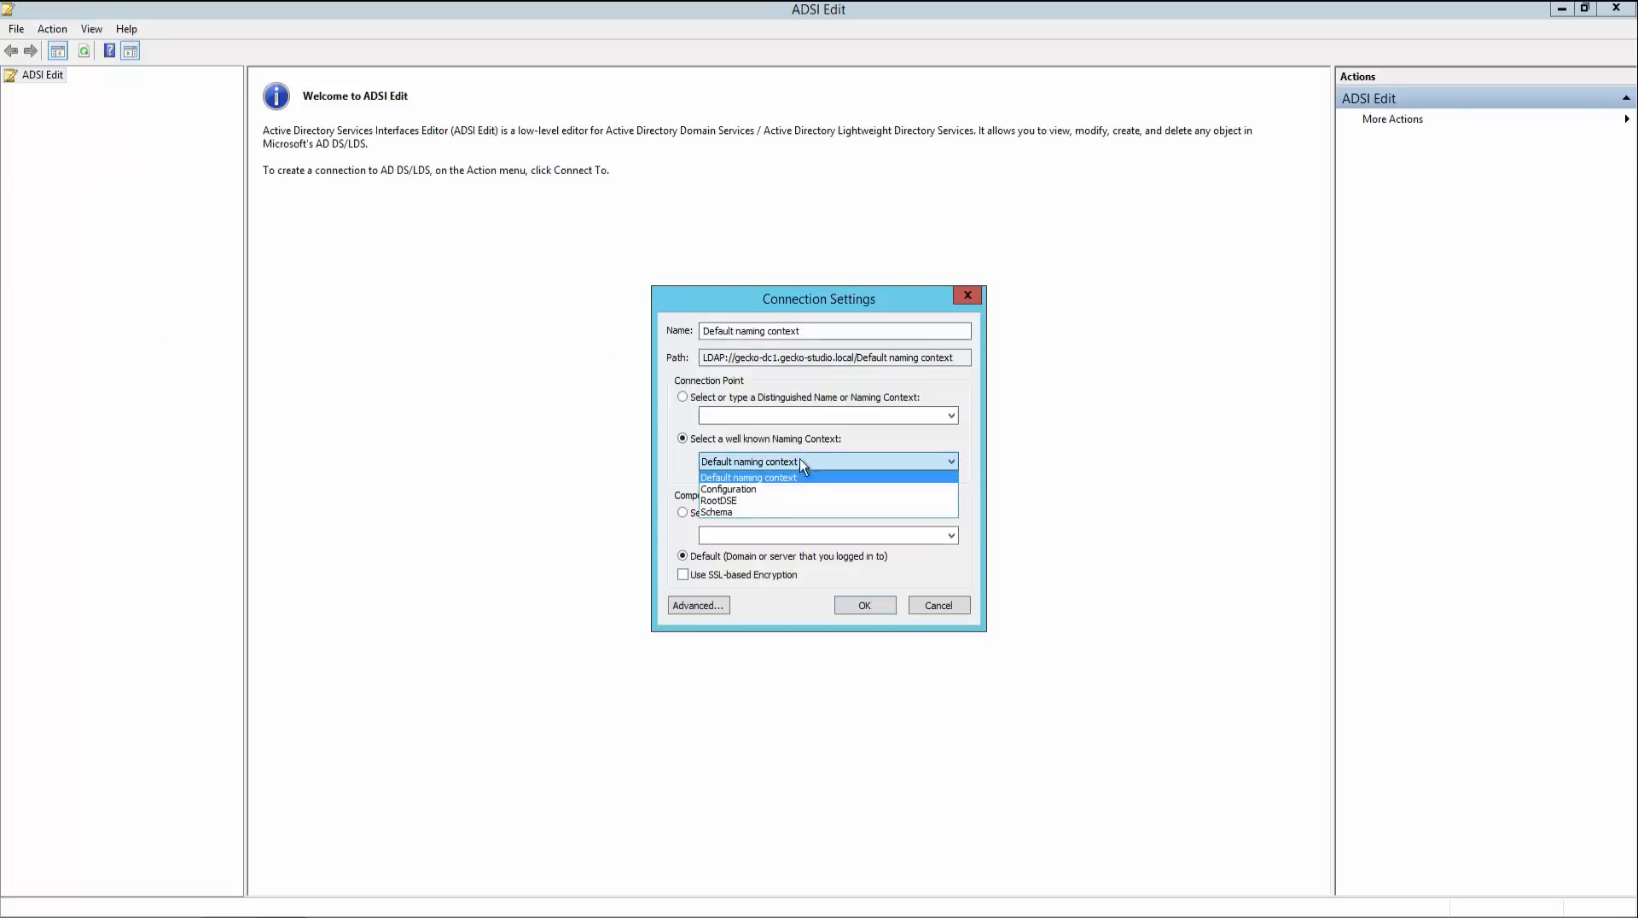
click(756, 512)
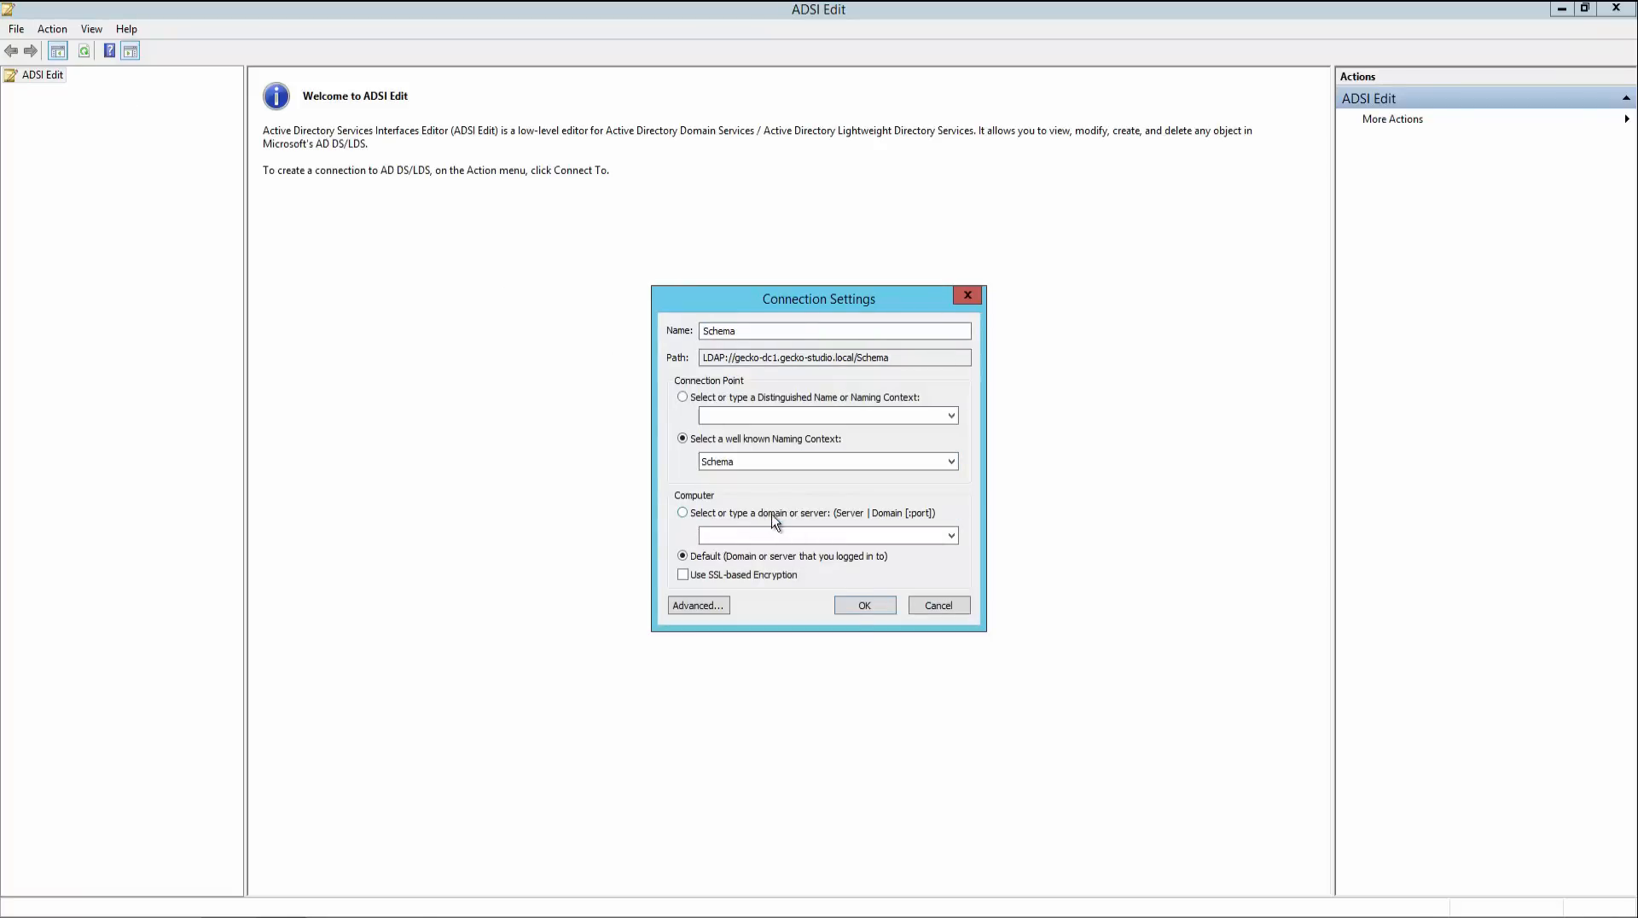
click(863, 607)
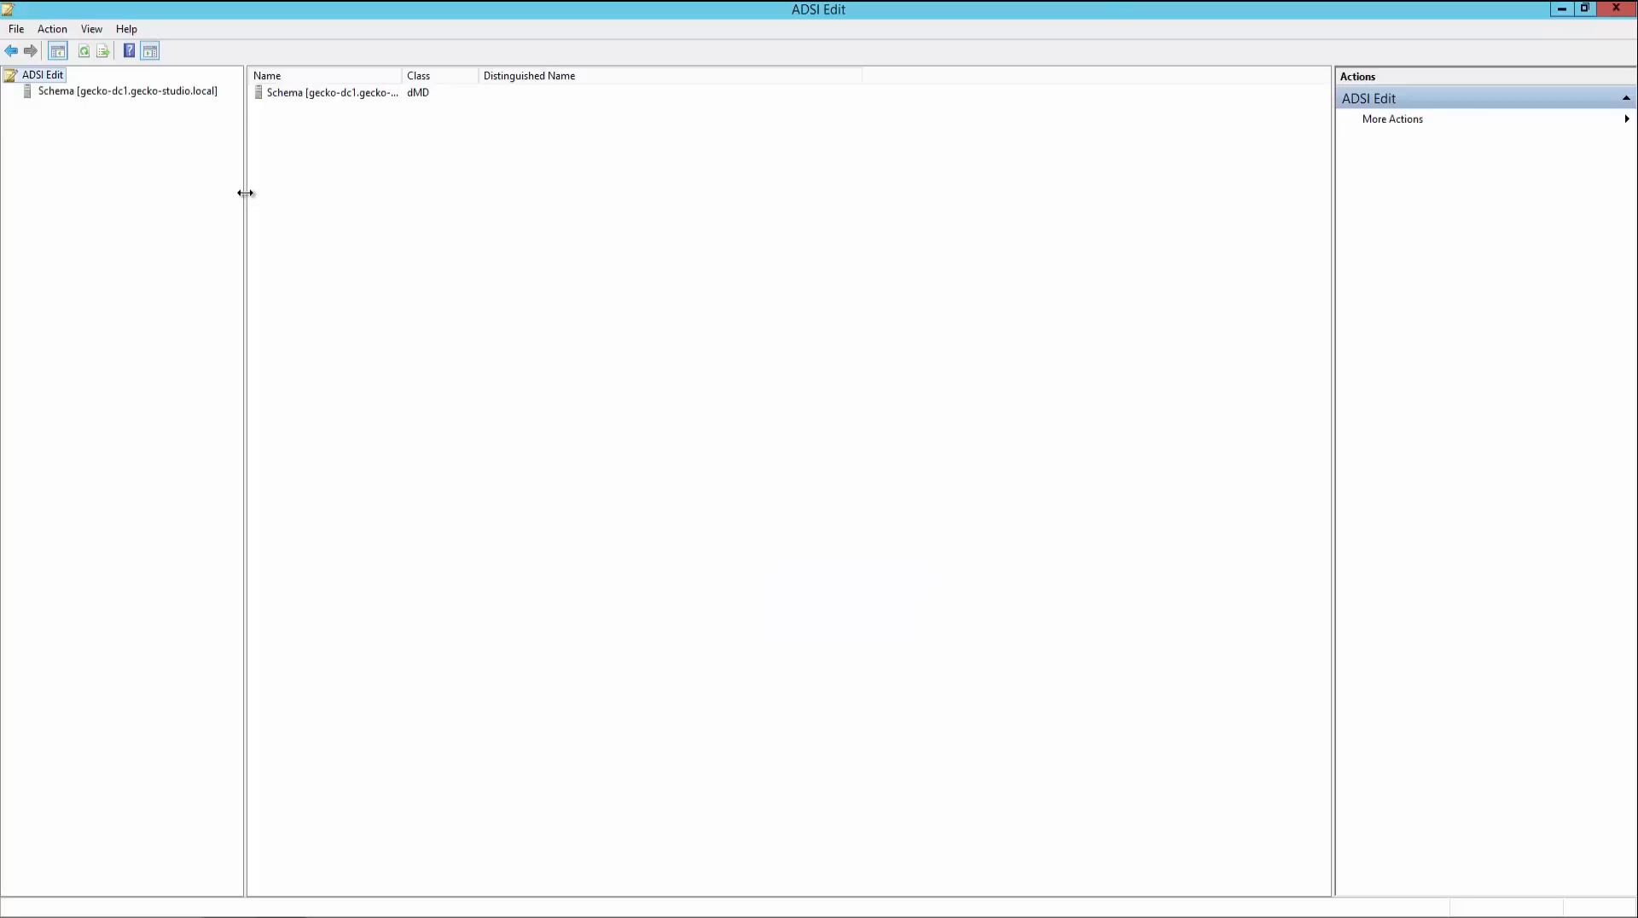
- Expand the schema connection and open the CN=Schema,CN=Configuration,DC=gecko-studio,DC=local container
drag(245, 194, 352, 195)
click(104, 92)
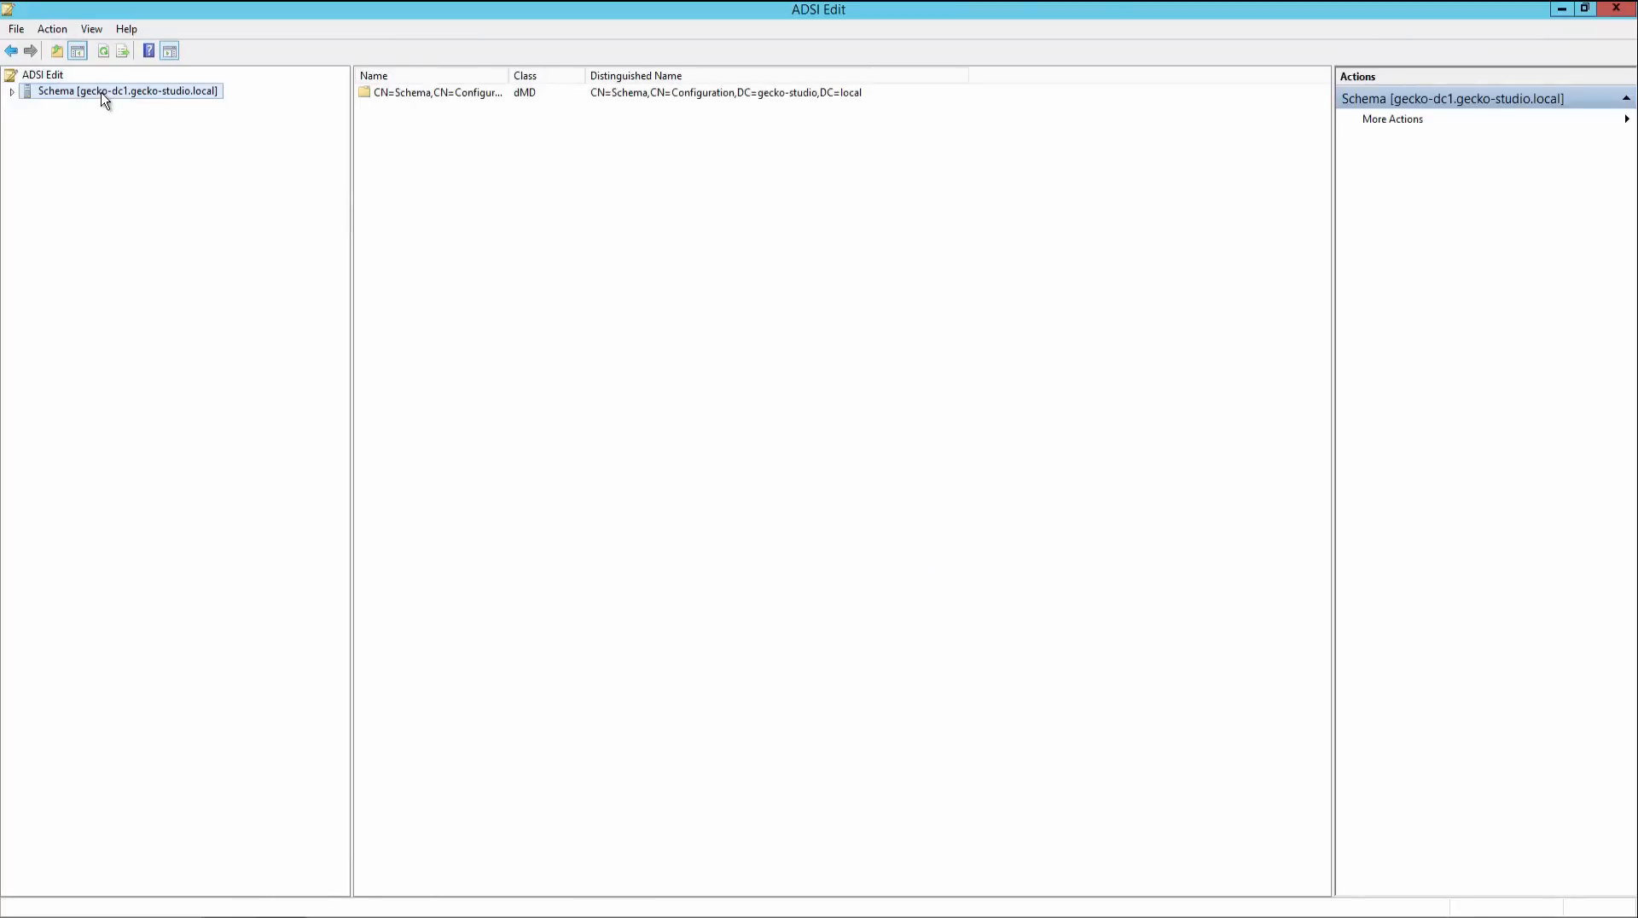
click(12, 92)
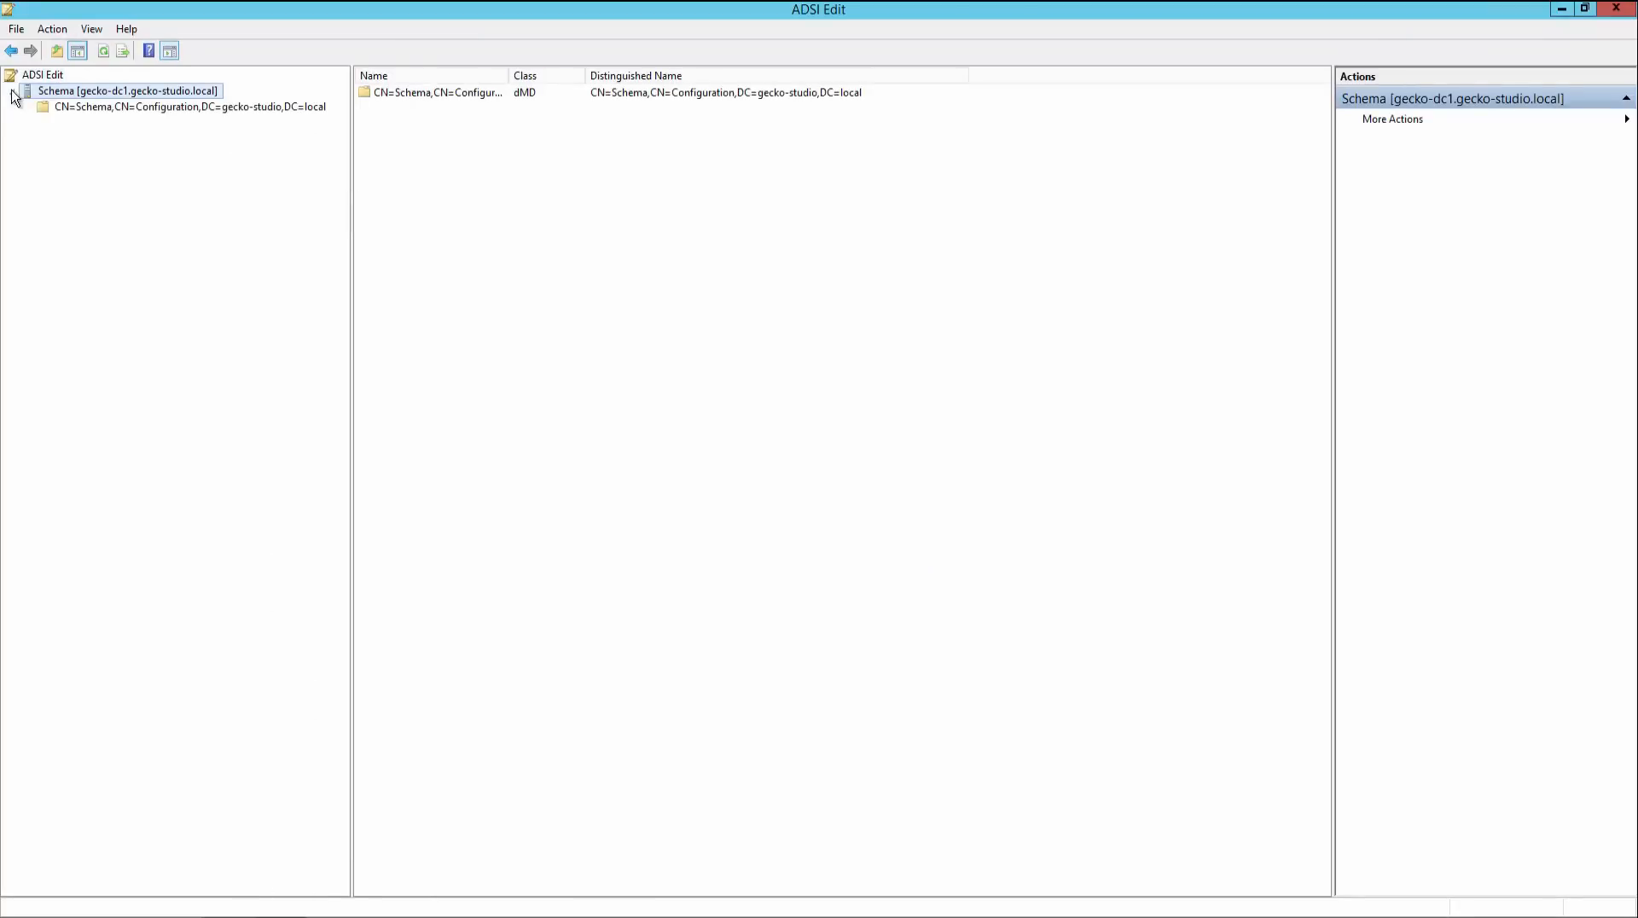
click(96, 114)
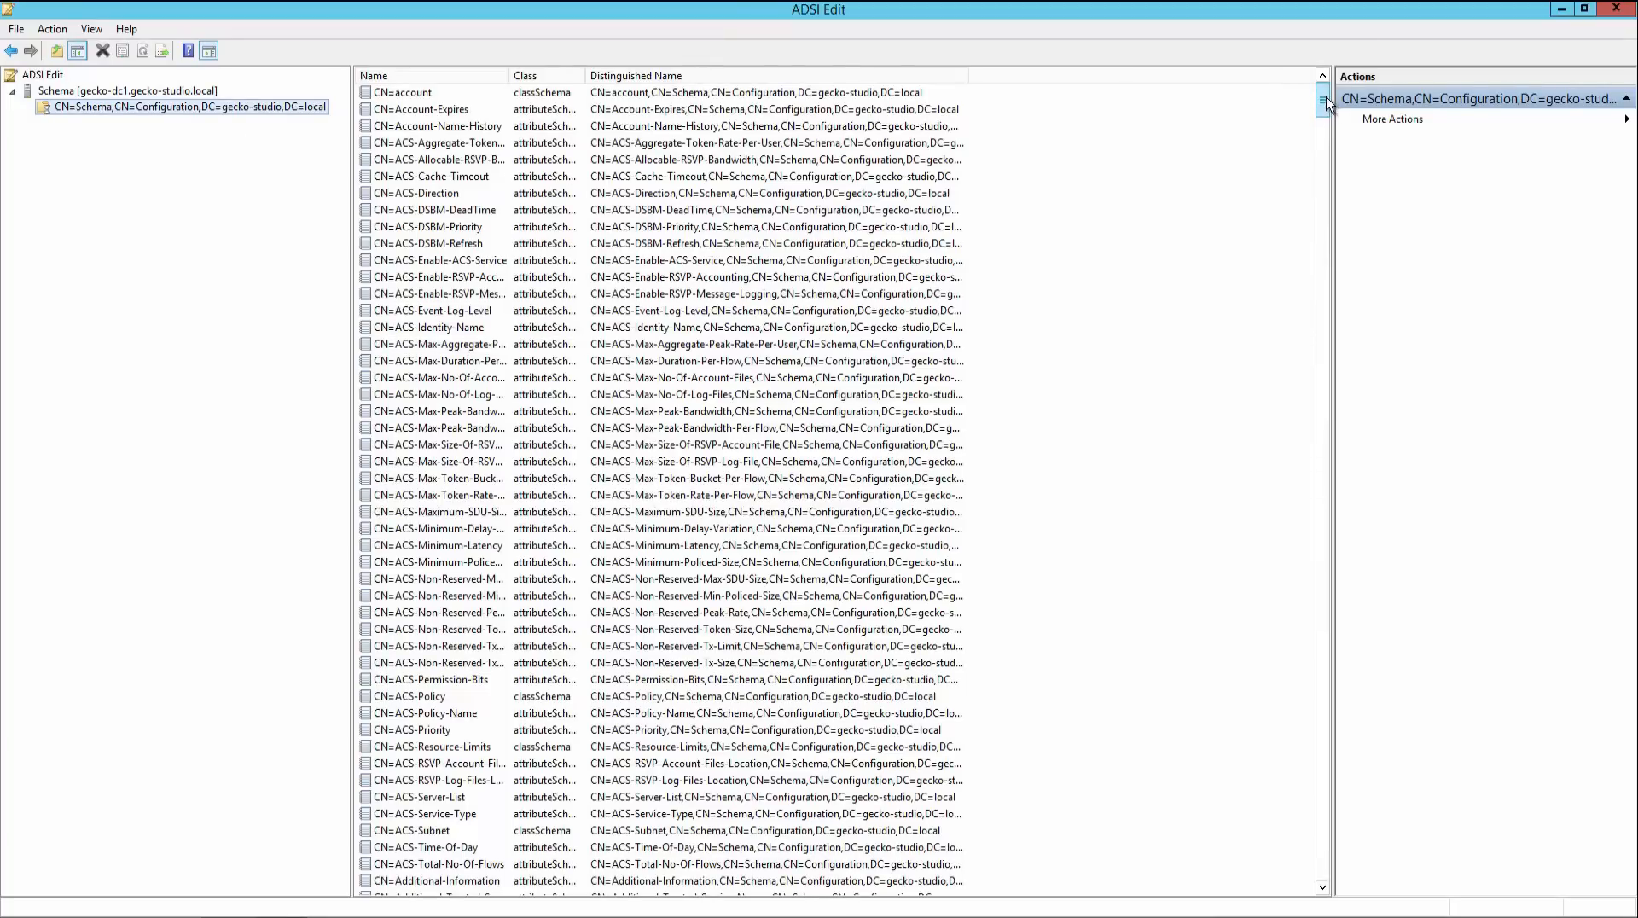
- Find the CN=ms-RTC-SIP-SchemaVersion object in the schema list and open its properties
drag(1326, 99, 1307, 534)
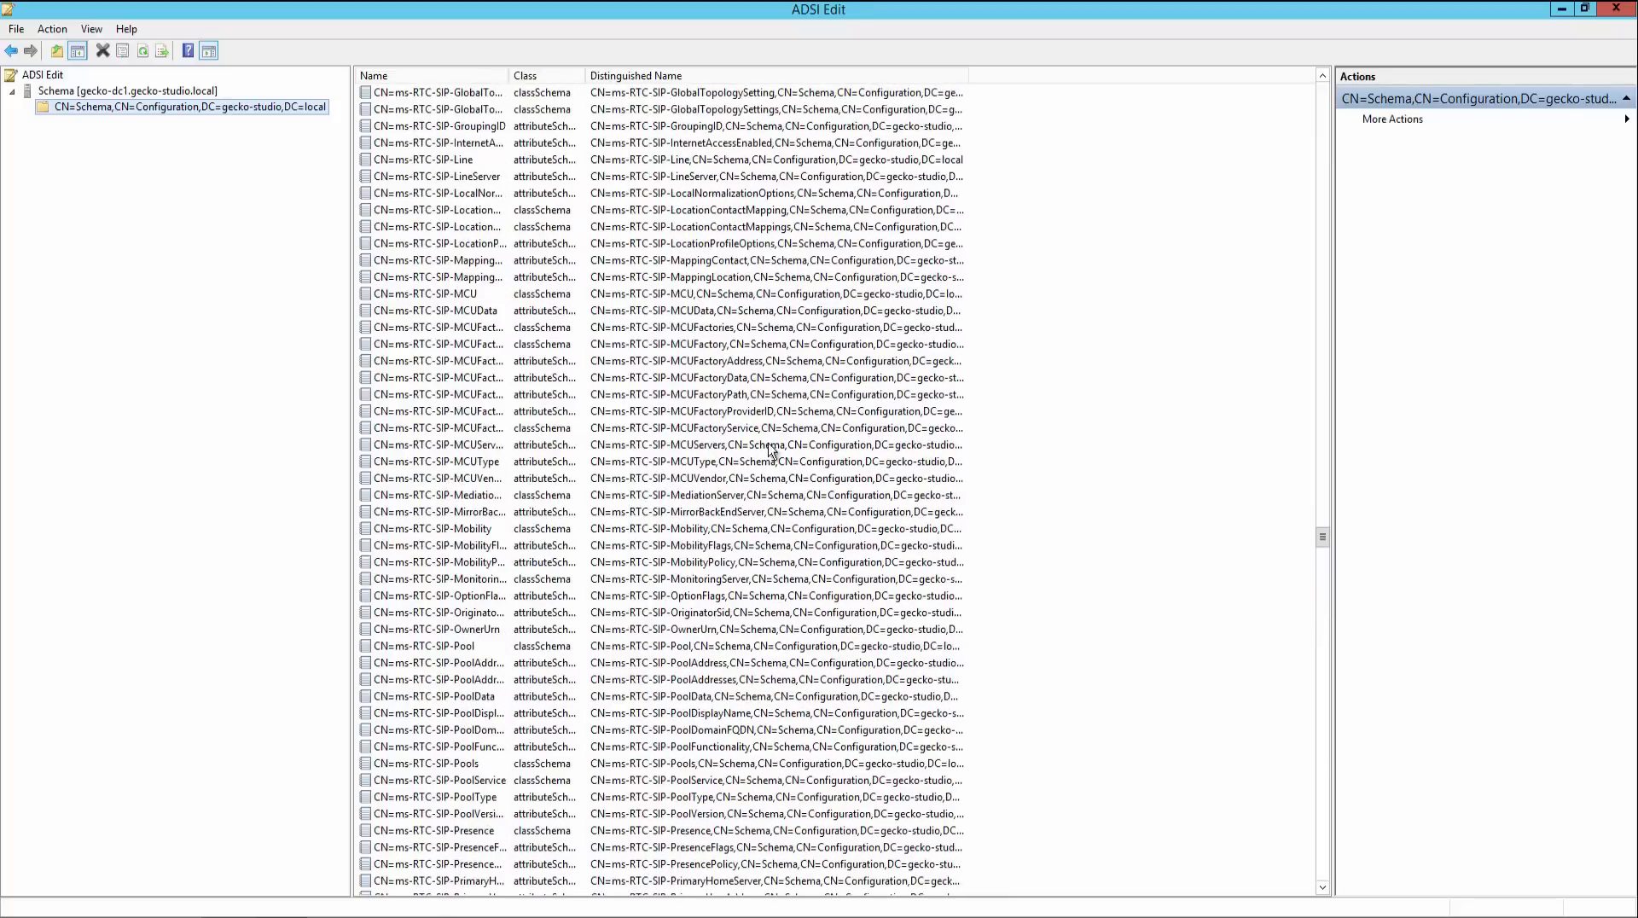
click(623, 312)
scroll(623, 320, up, 2)
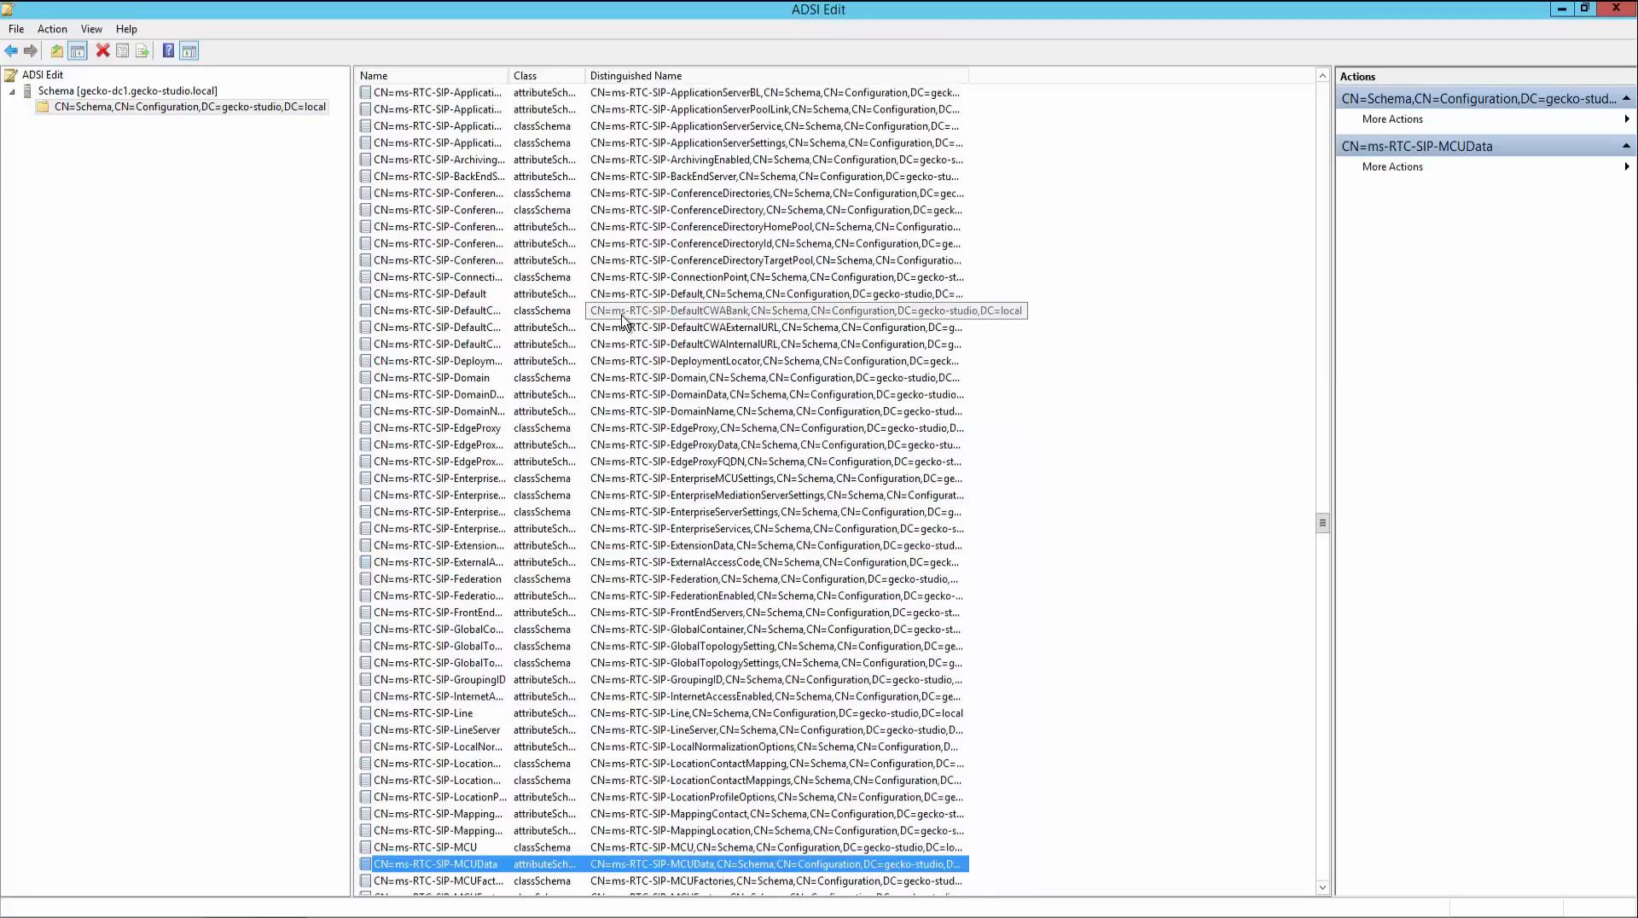
scroll(623, 320, down, 17)
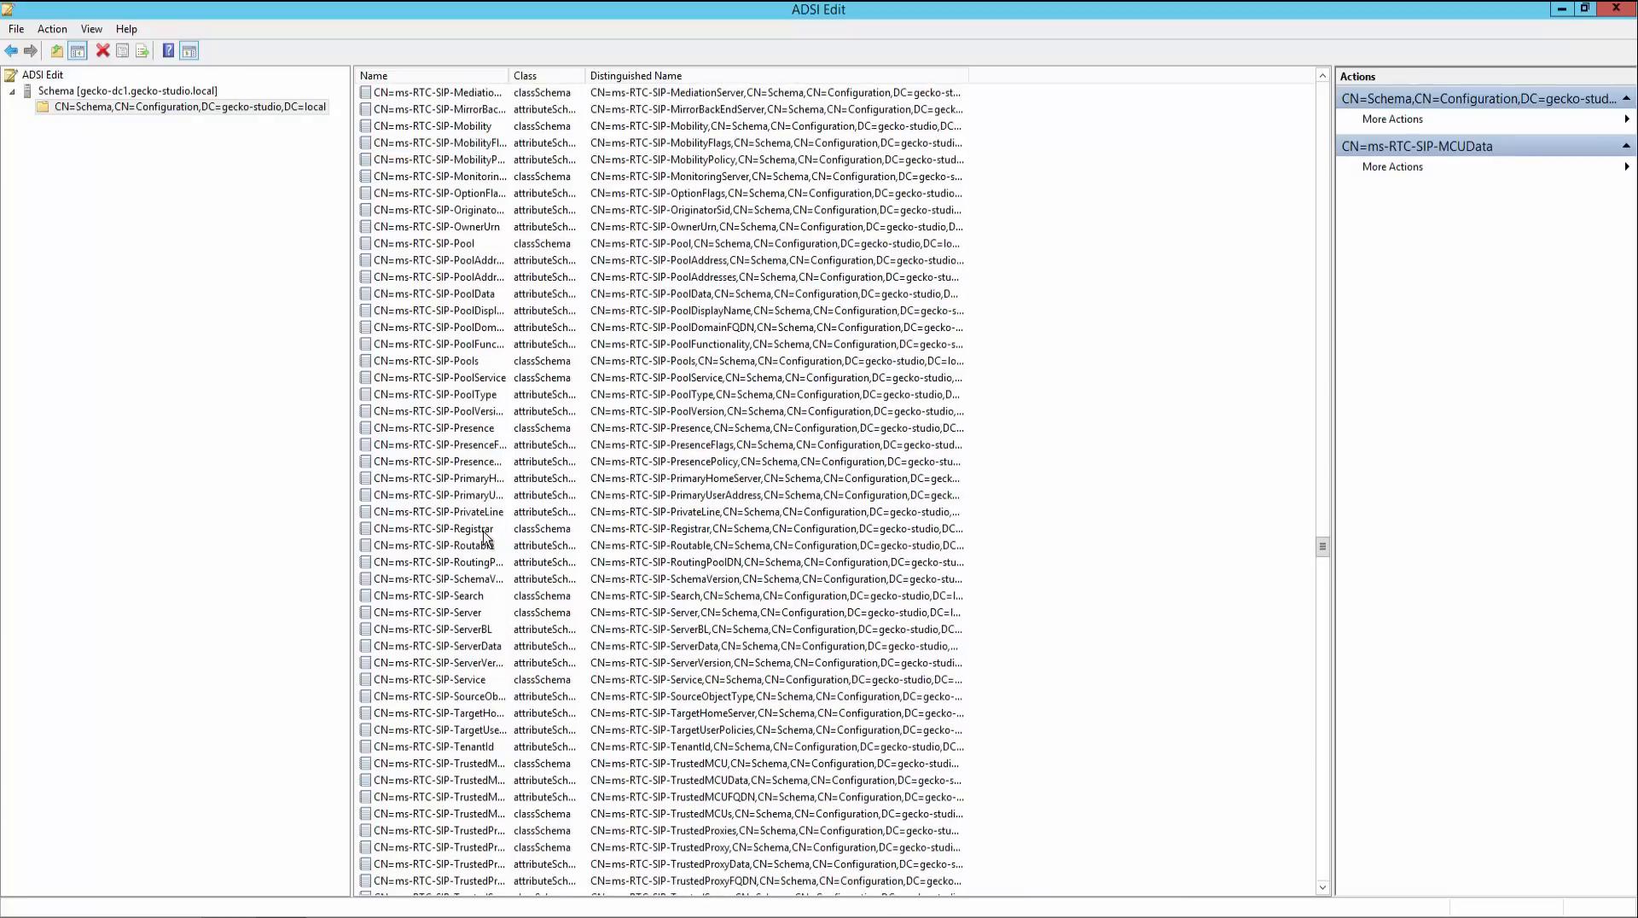
click(474, 580)
double_click(474, 582)
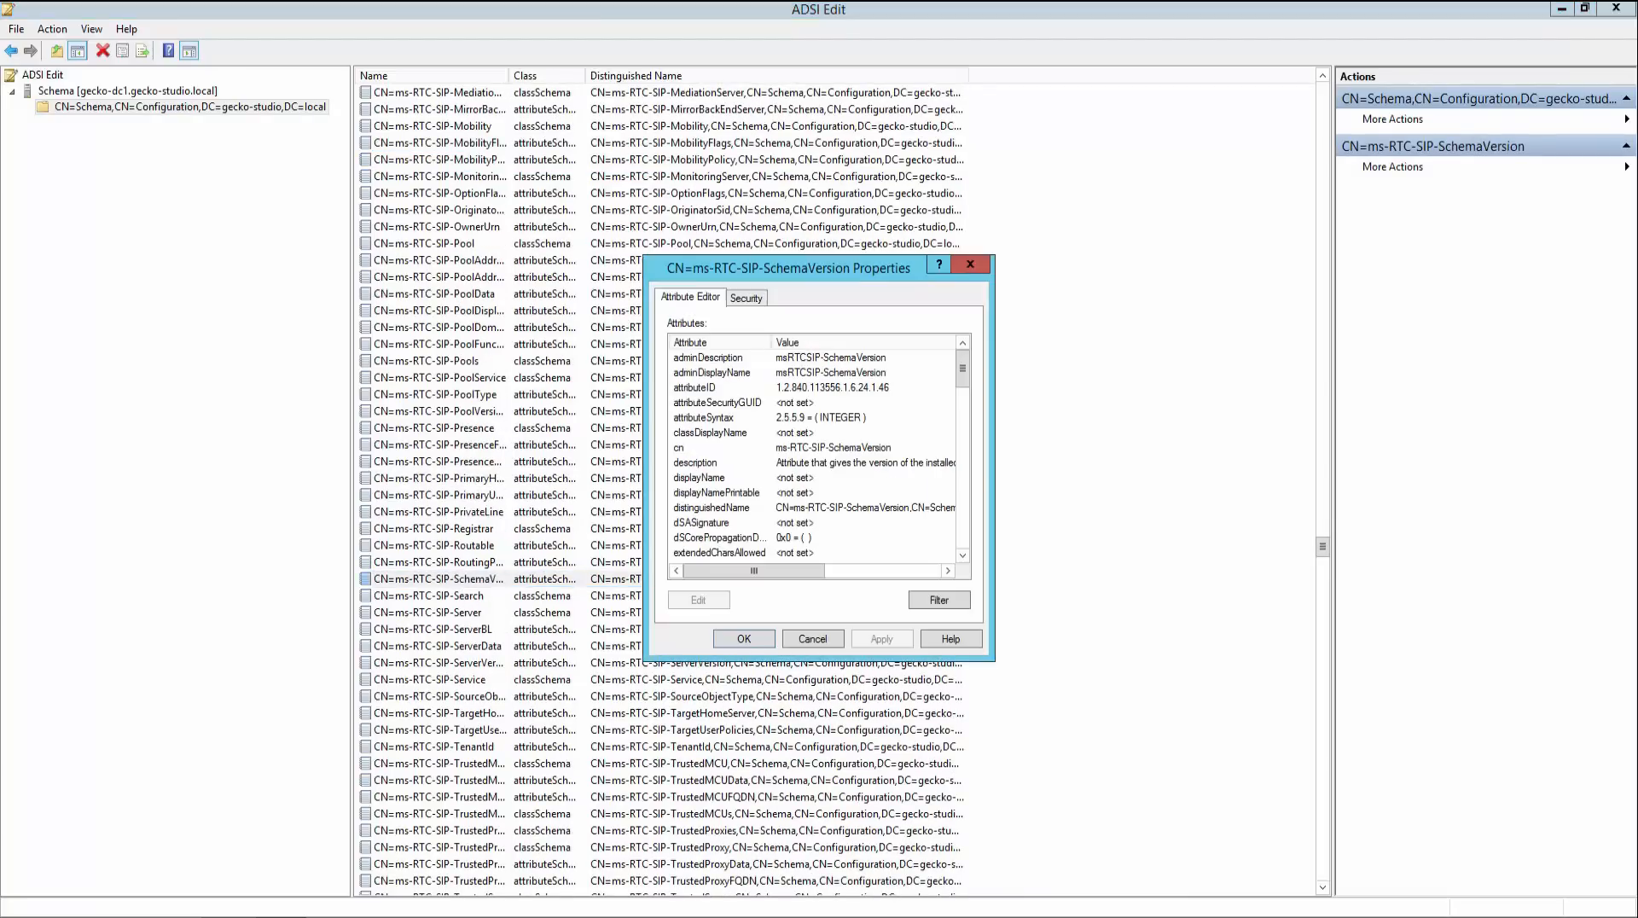
- Examine the rangeLower and rangeUpper attributes of the schema version object
drag(959, 372, 965, 478)
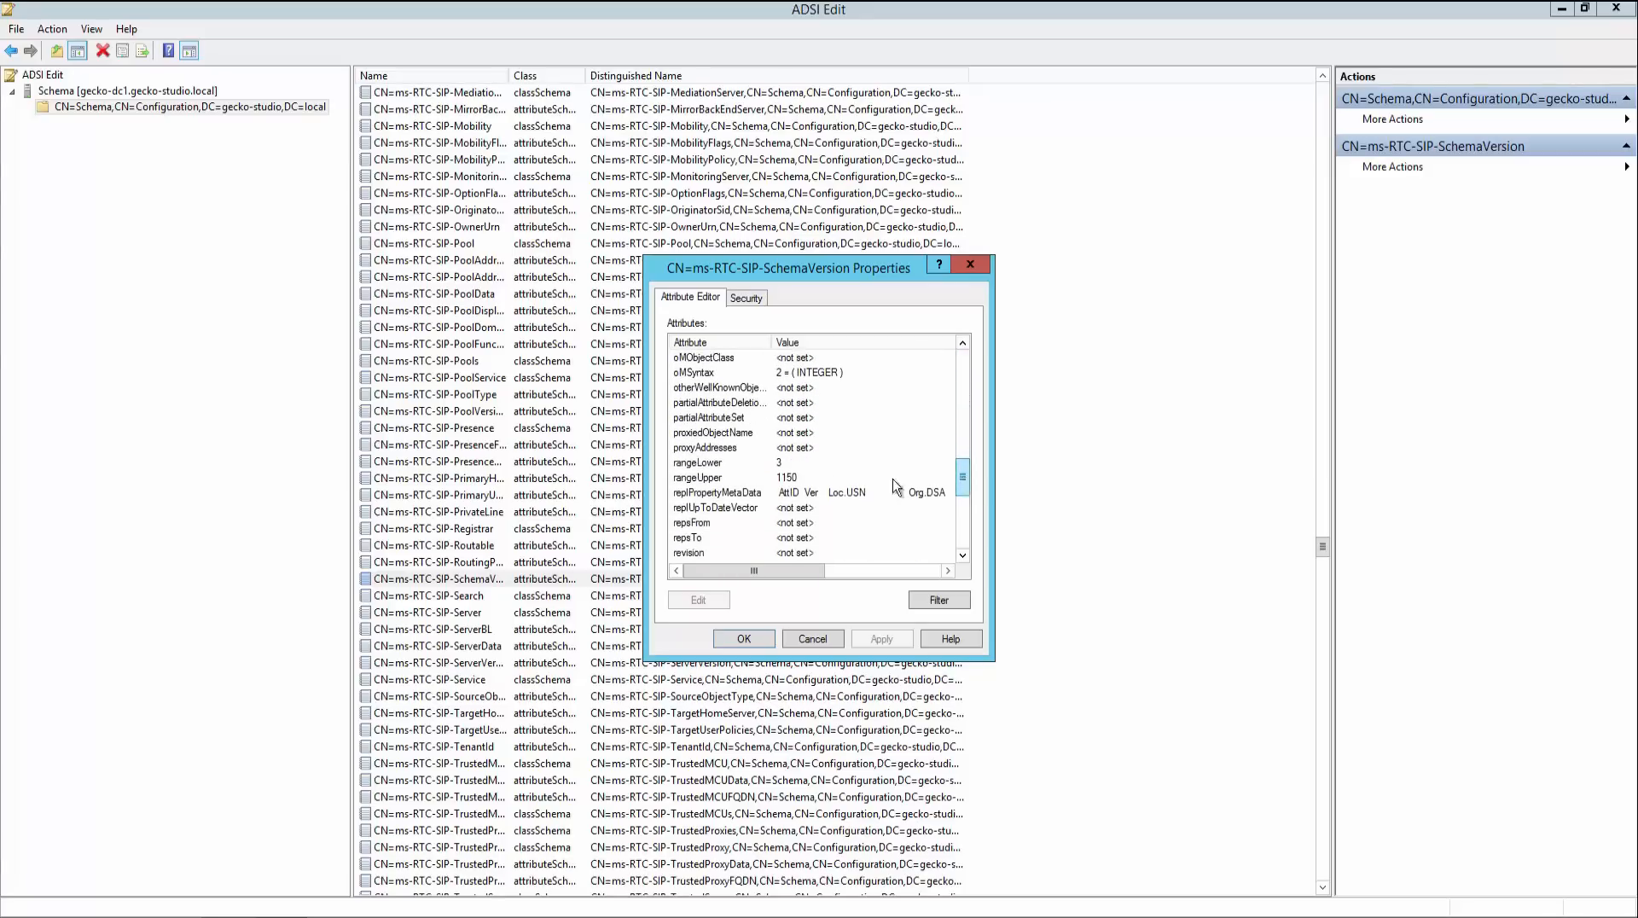
click(707, 465)
click(706, 480)
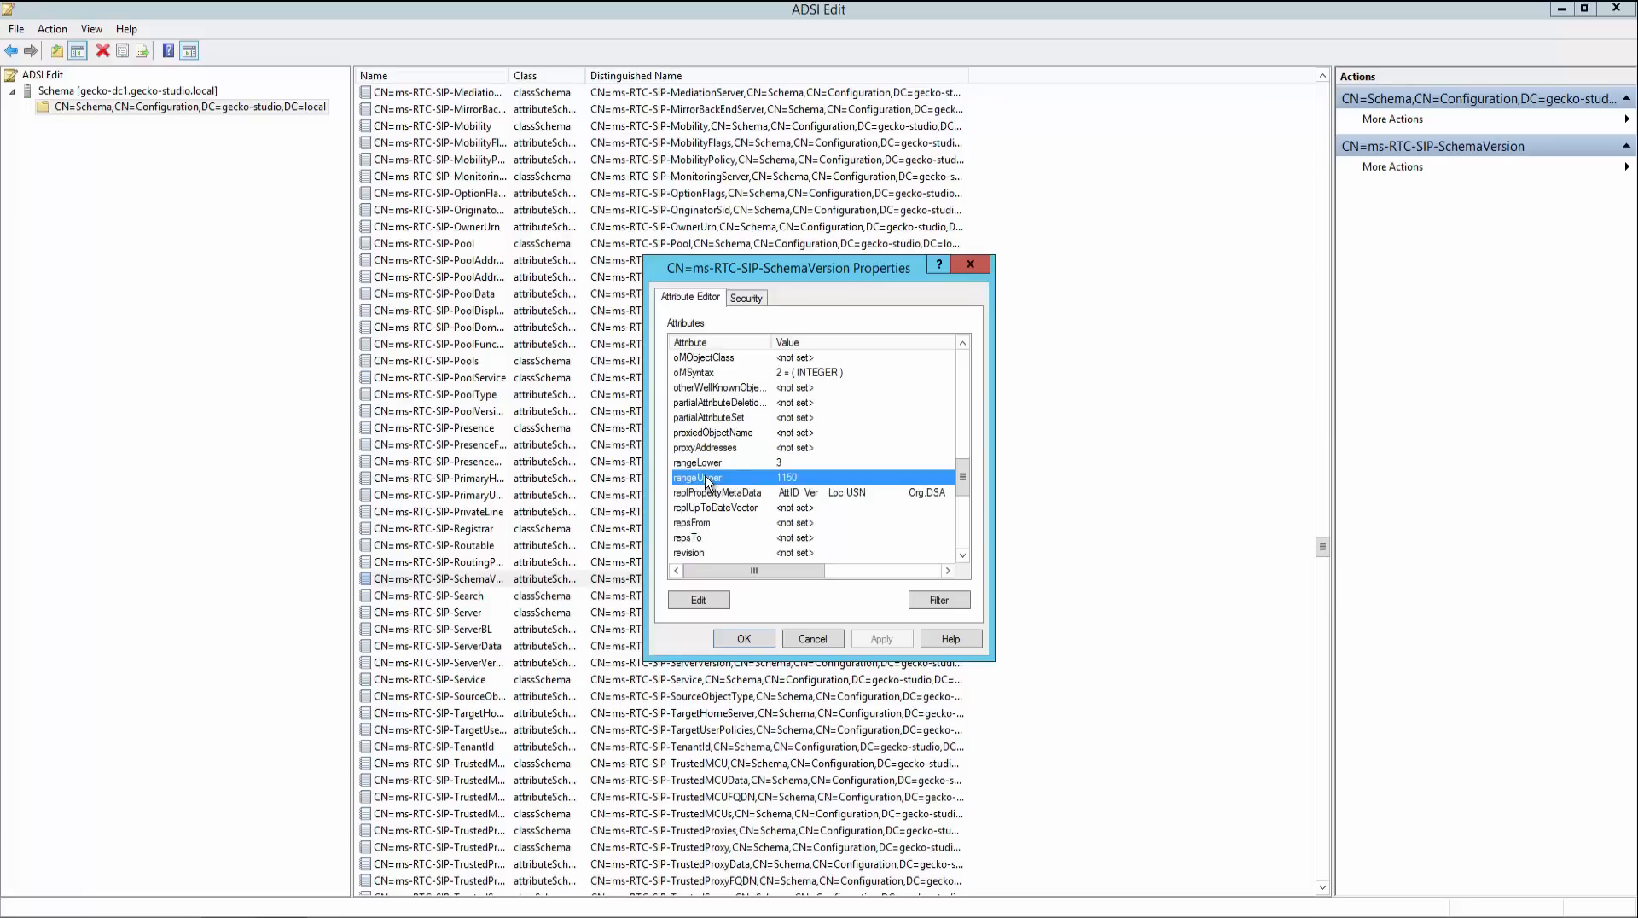
- Close ADSI Edit and run Prepare Current Forest with the universal groups created in the local domain
click(811, 638)
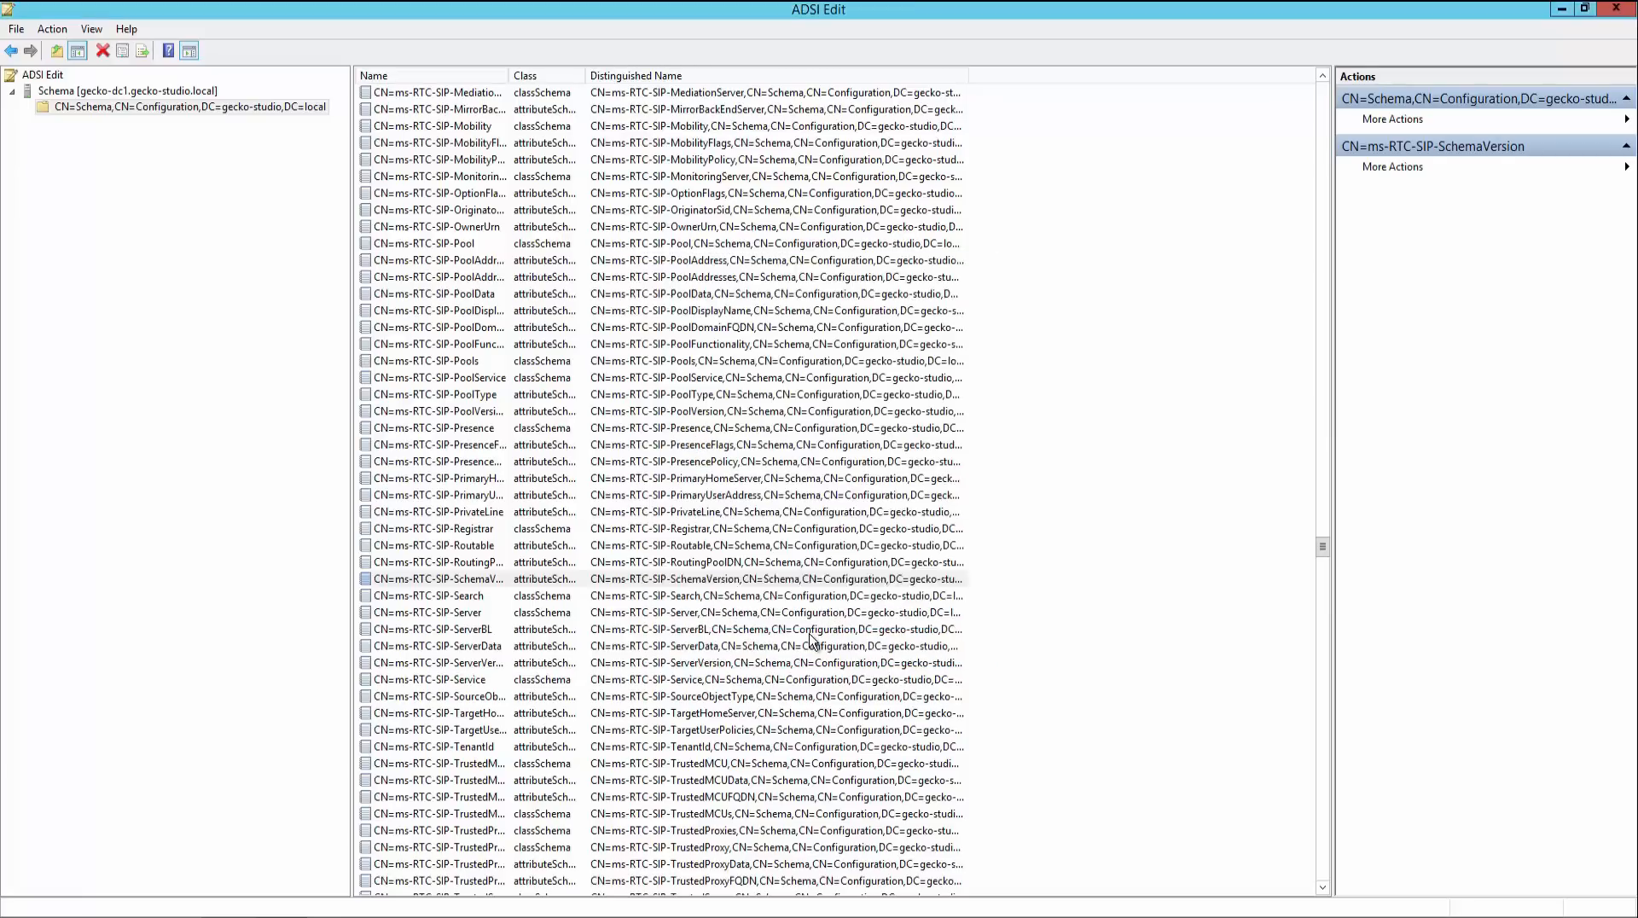
click(1615, 10)
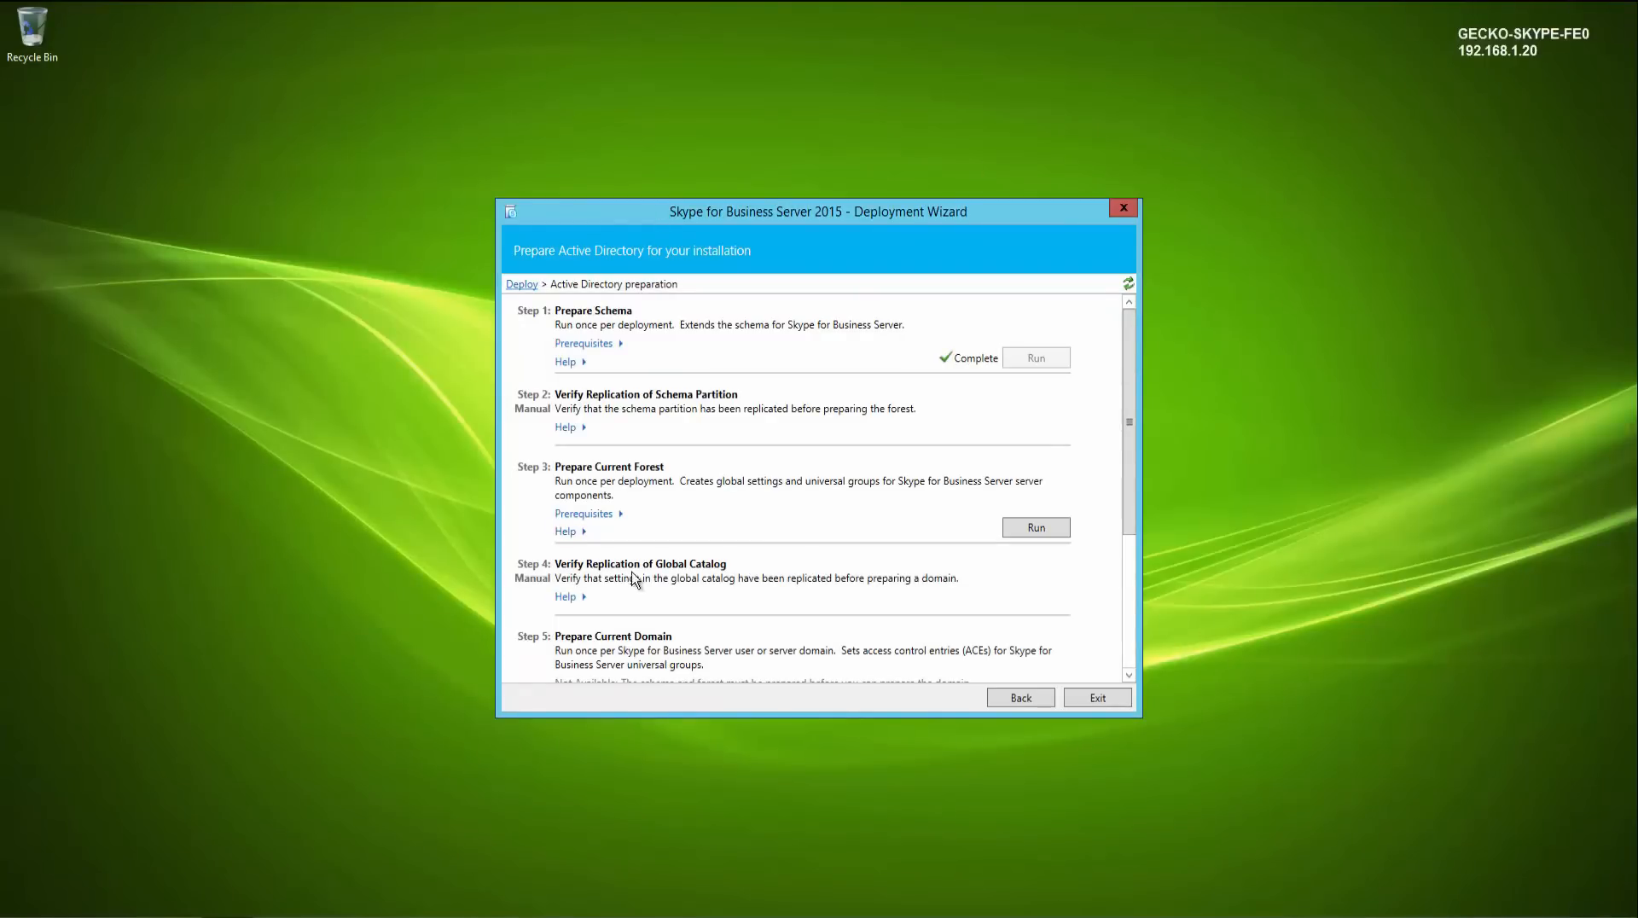
click(1037, 528)
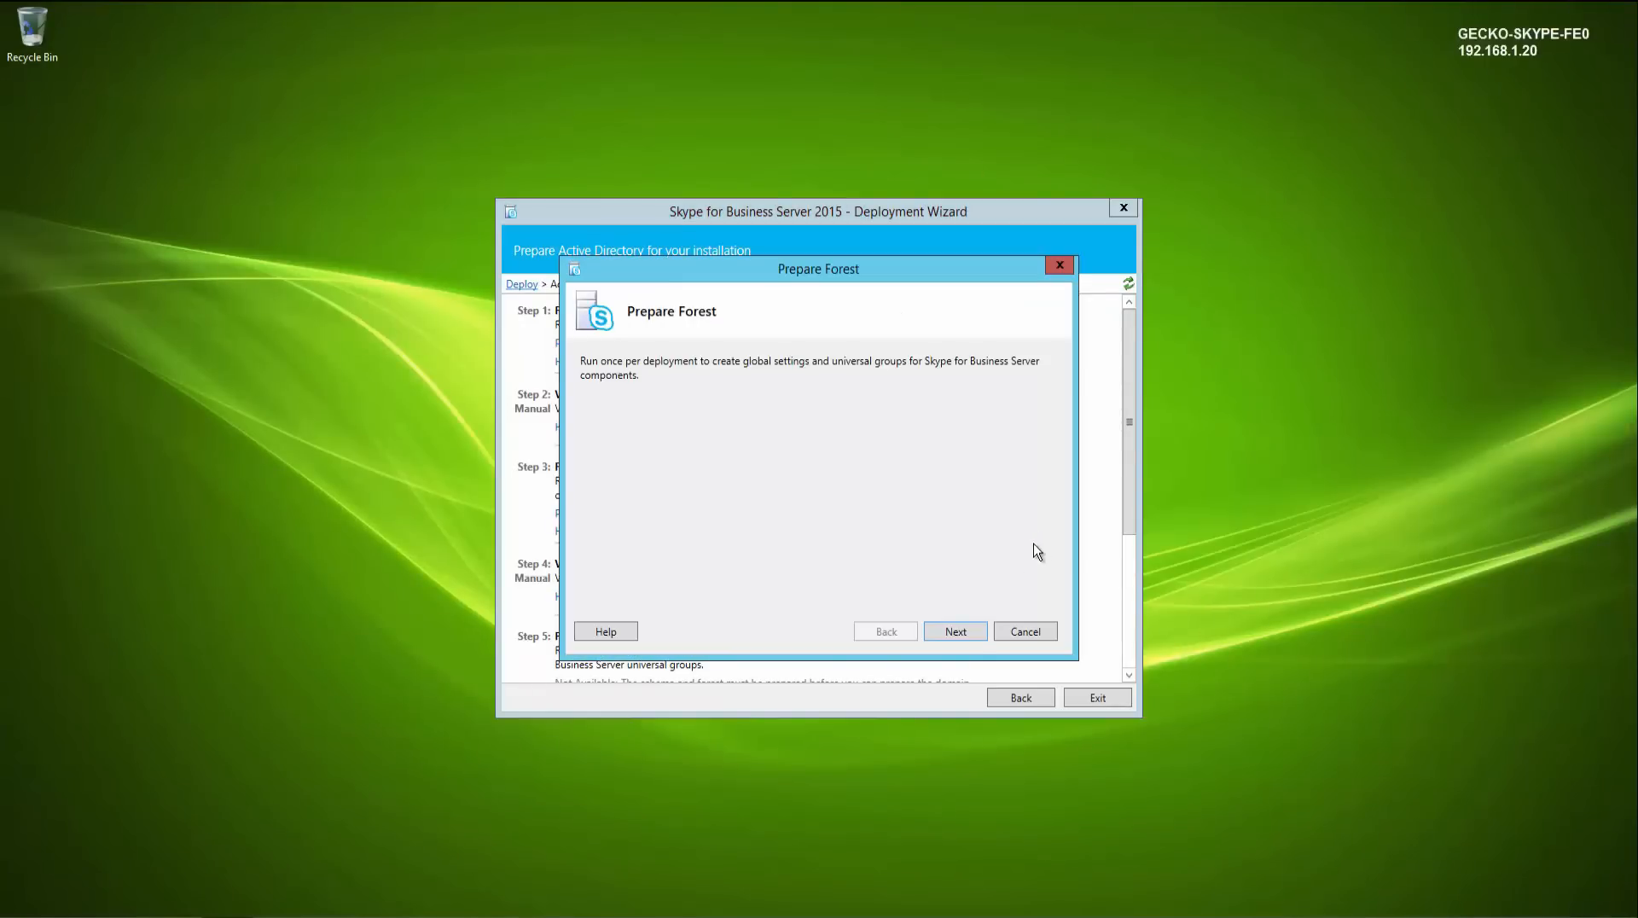
click(966, 634)
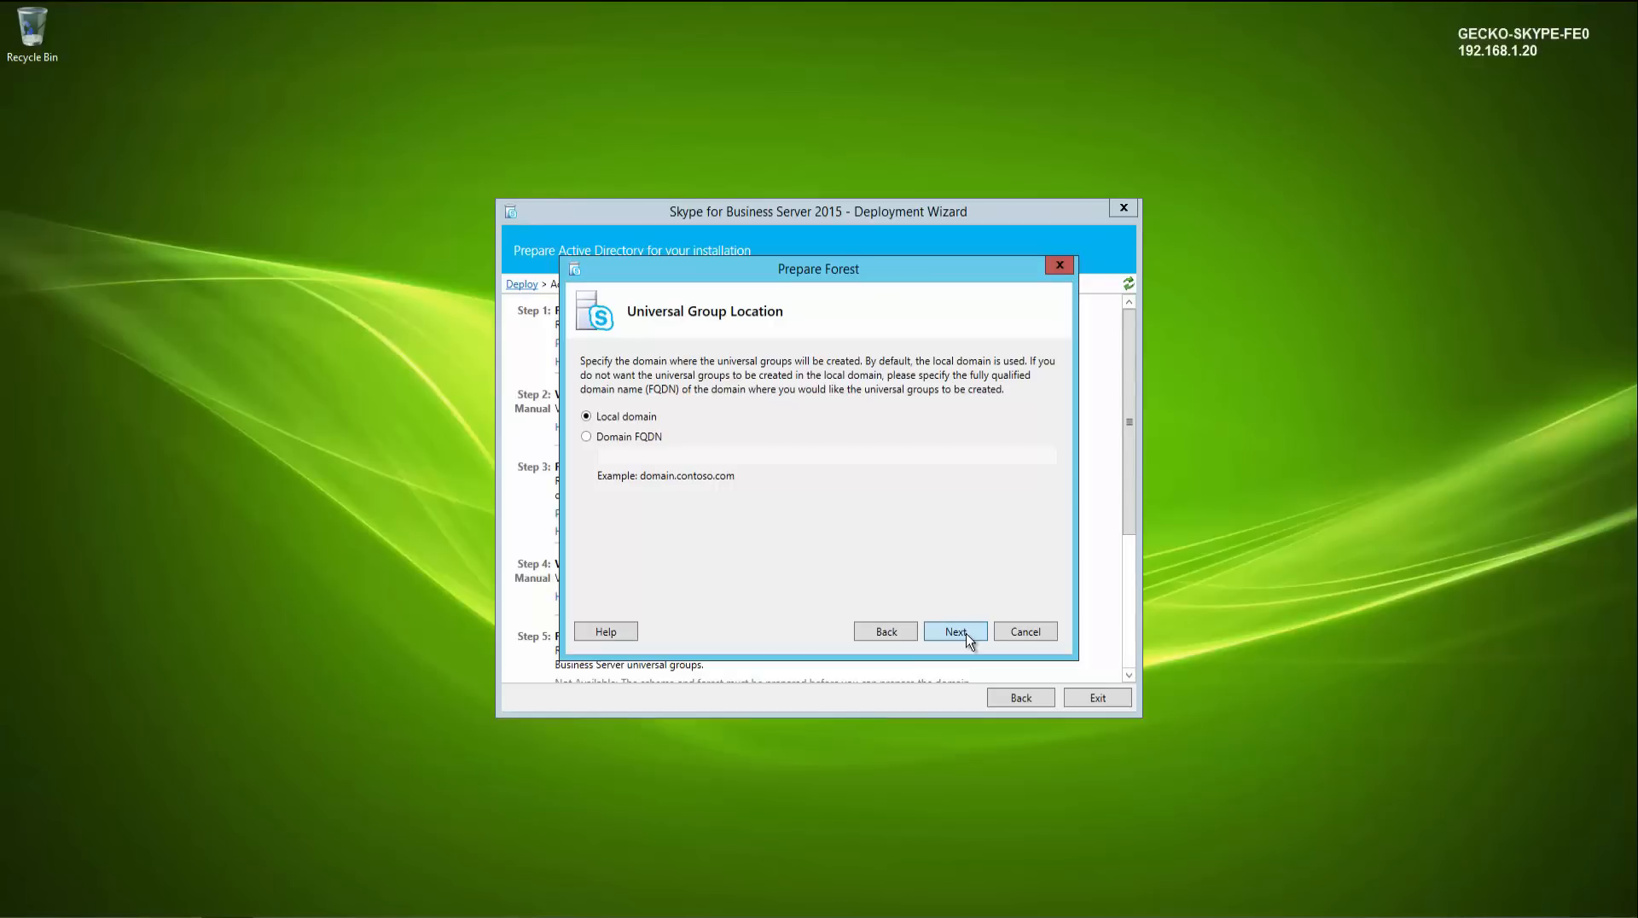
click(966, 633)
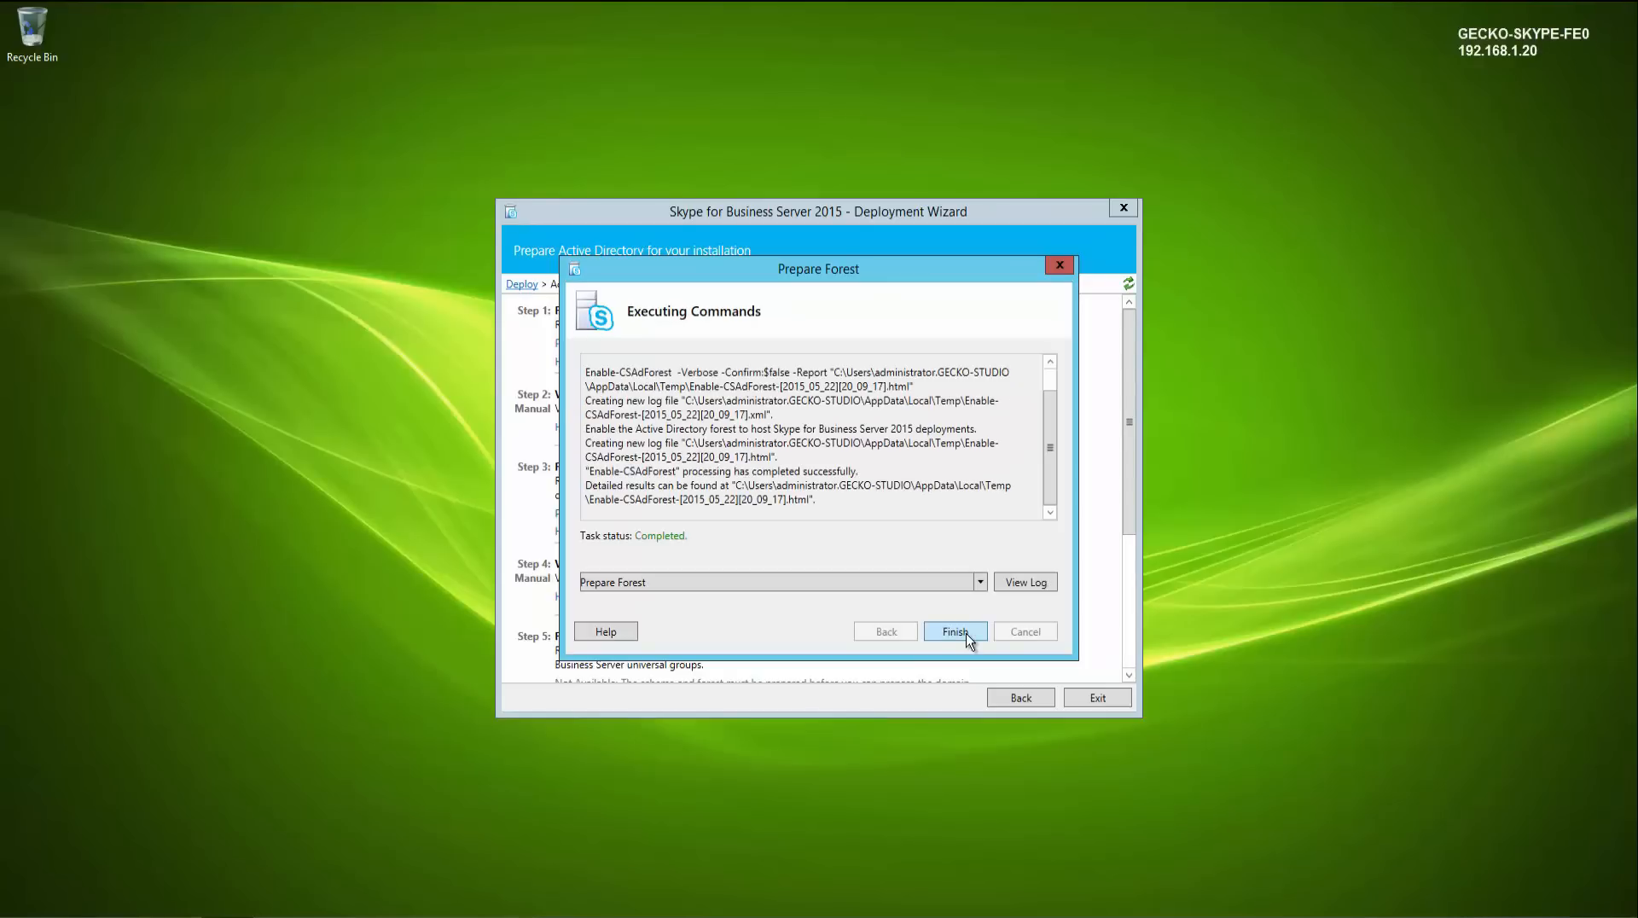
click(967, 634)
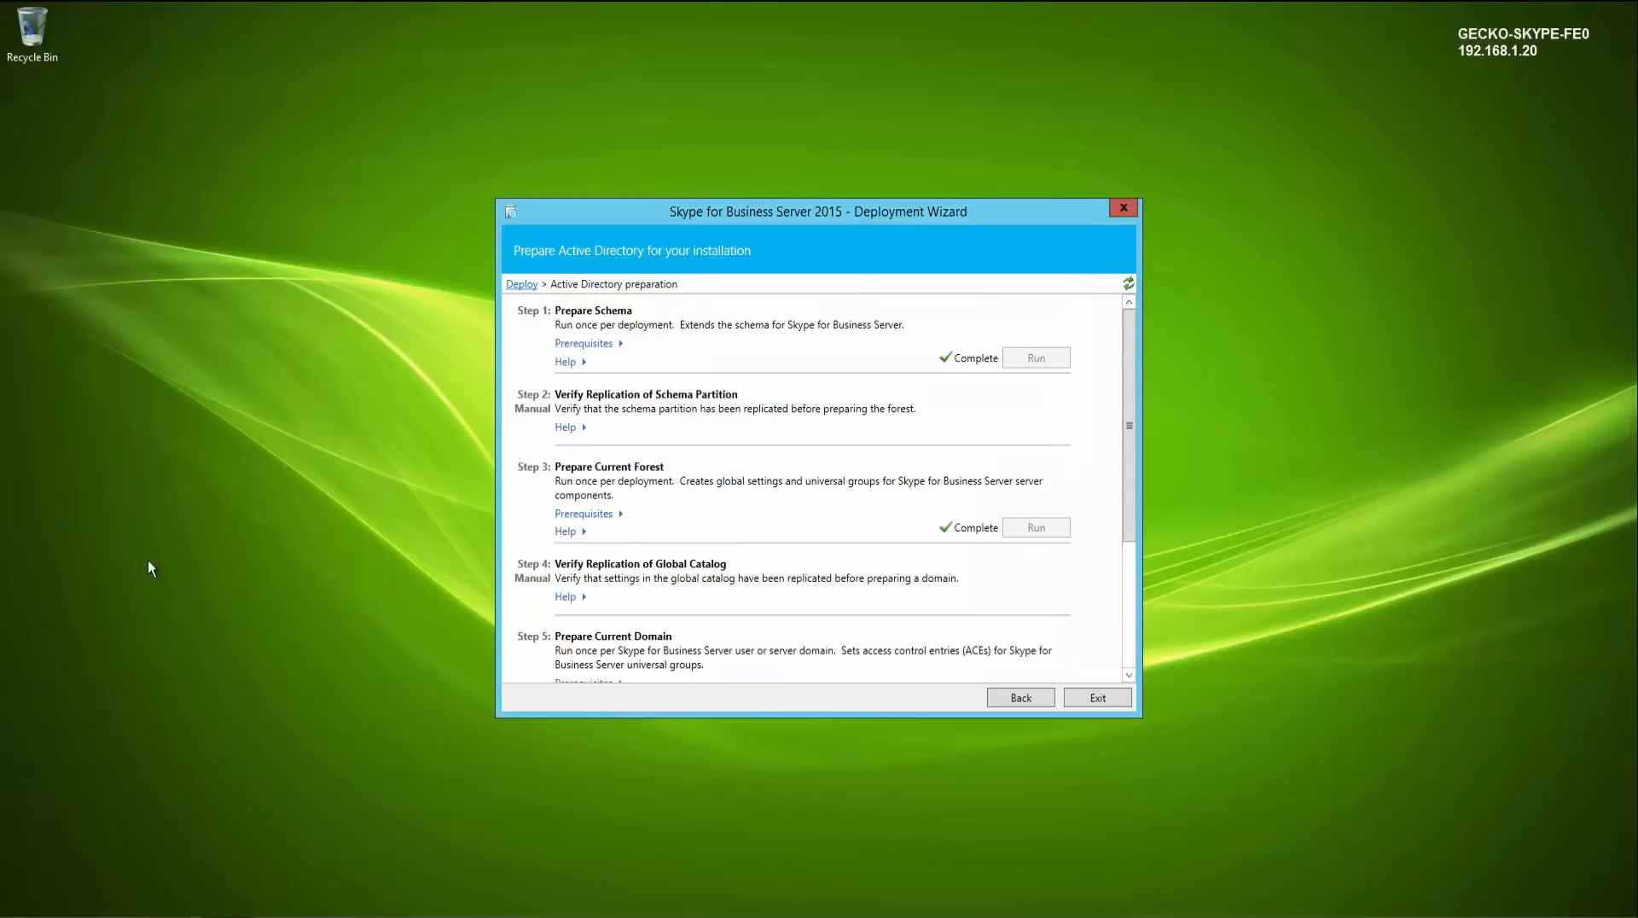
- Open Active Directory Users and Computers and examine the CS security groups in the Users container
key(super)
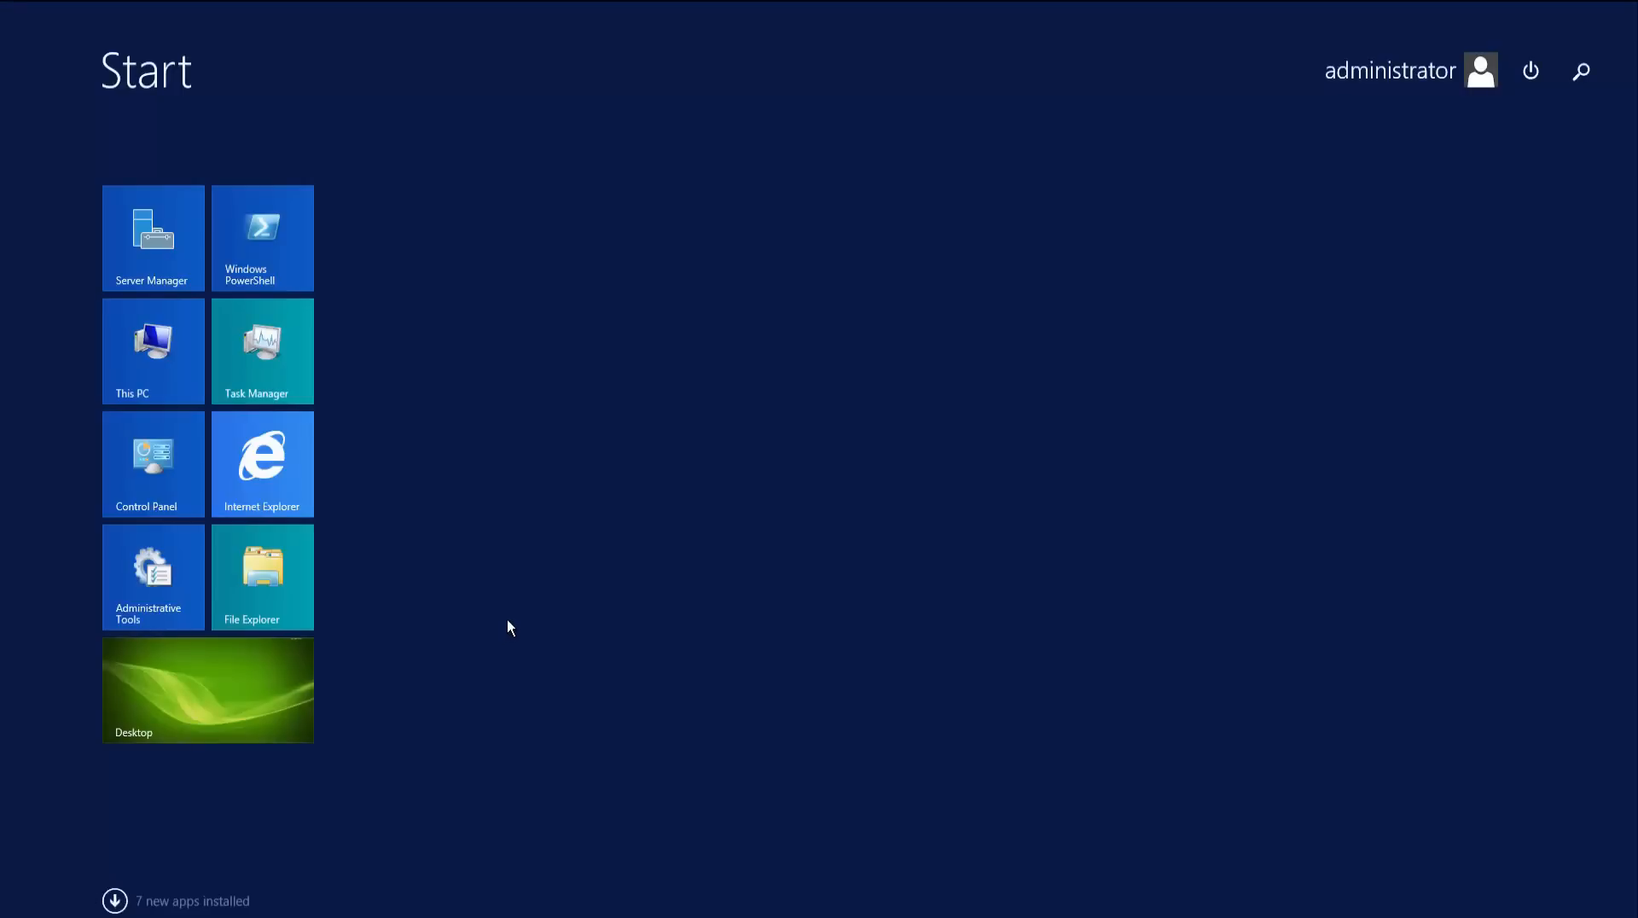
text(users and Computers)
key(Return)
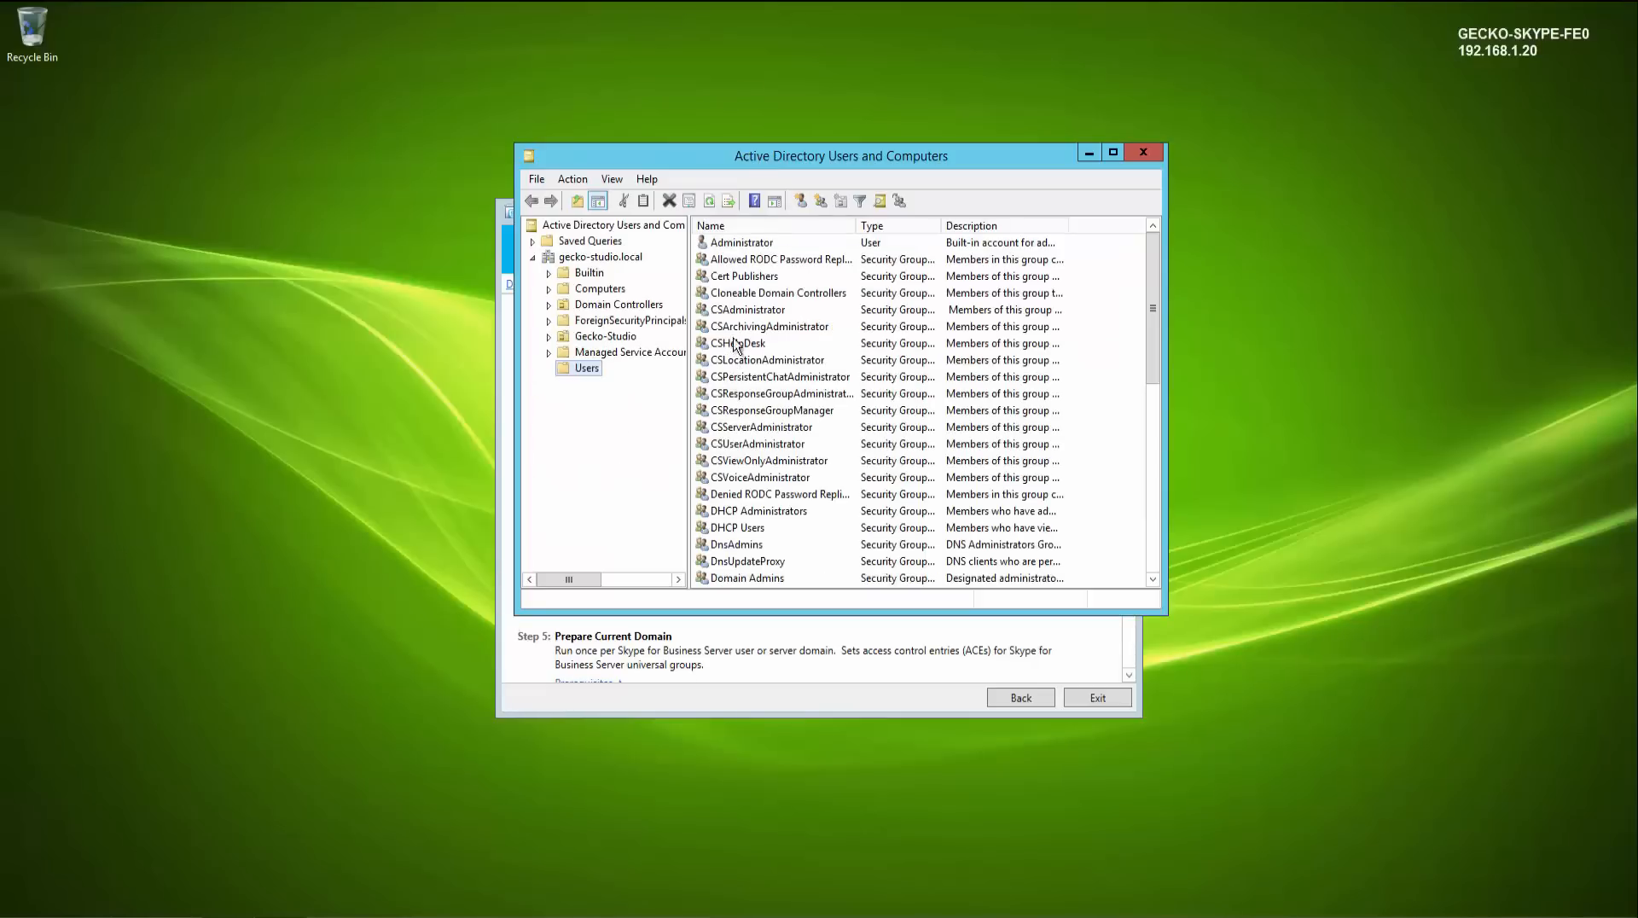
click(739, 311)
shift+click(747, 477)
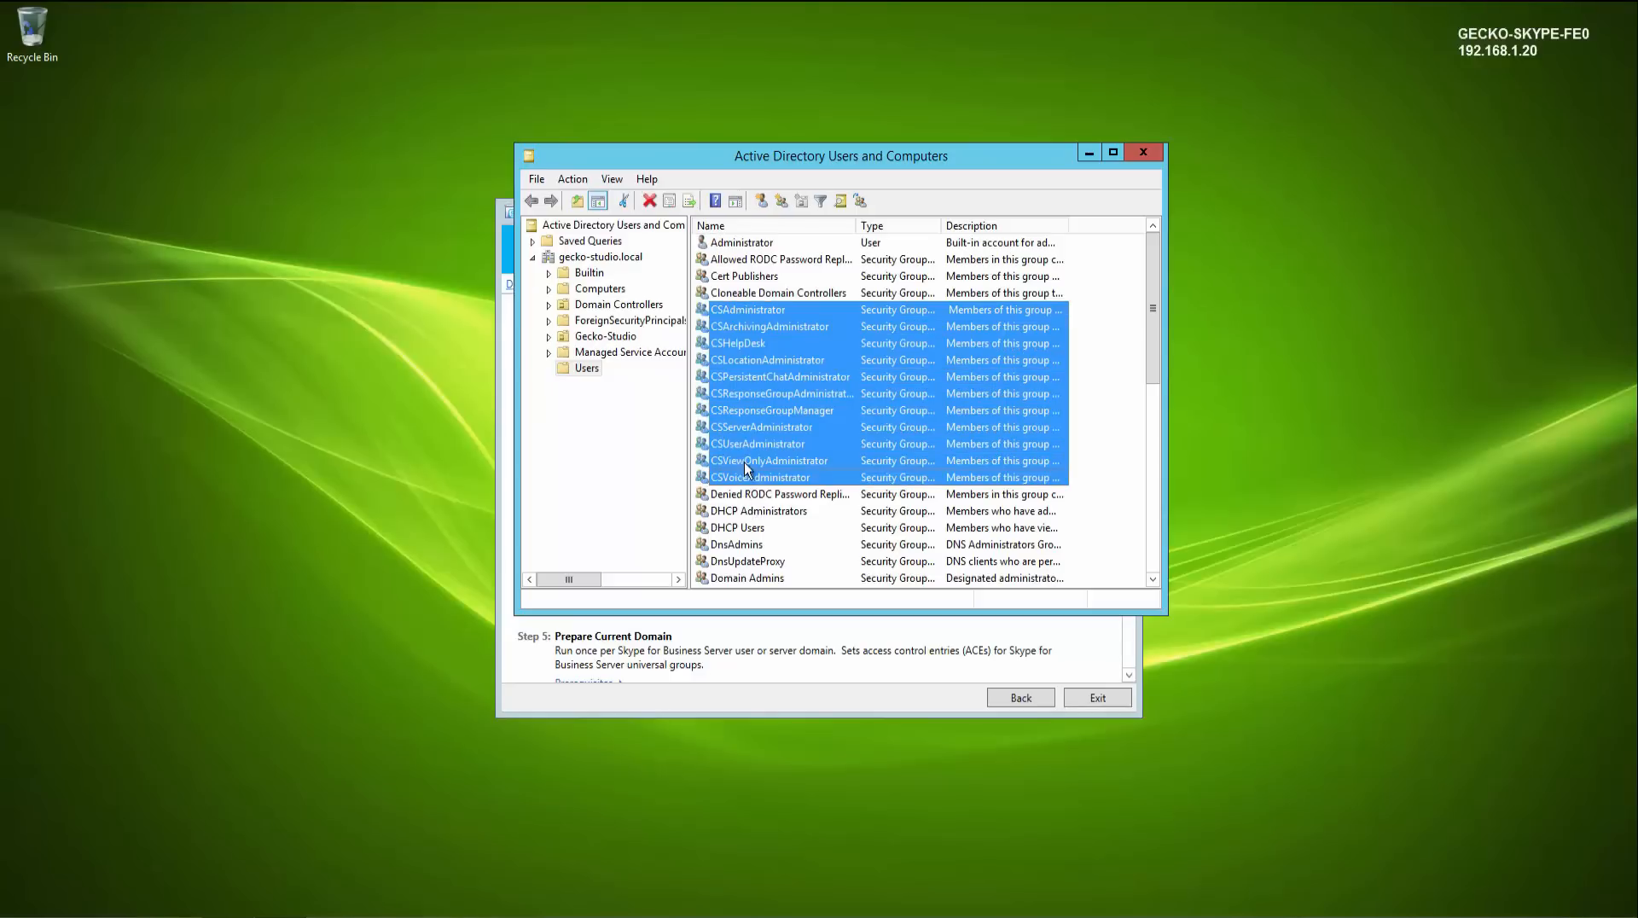
click(1143, 152)
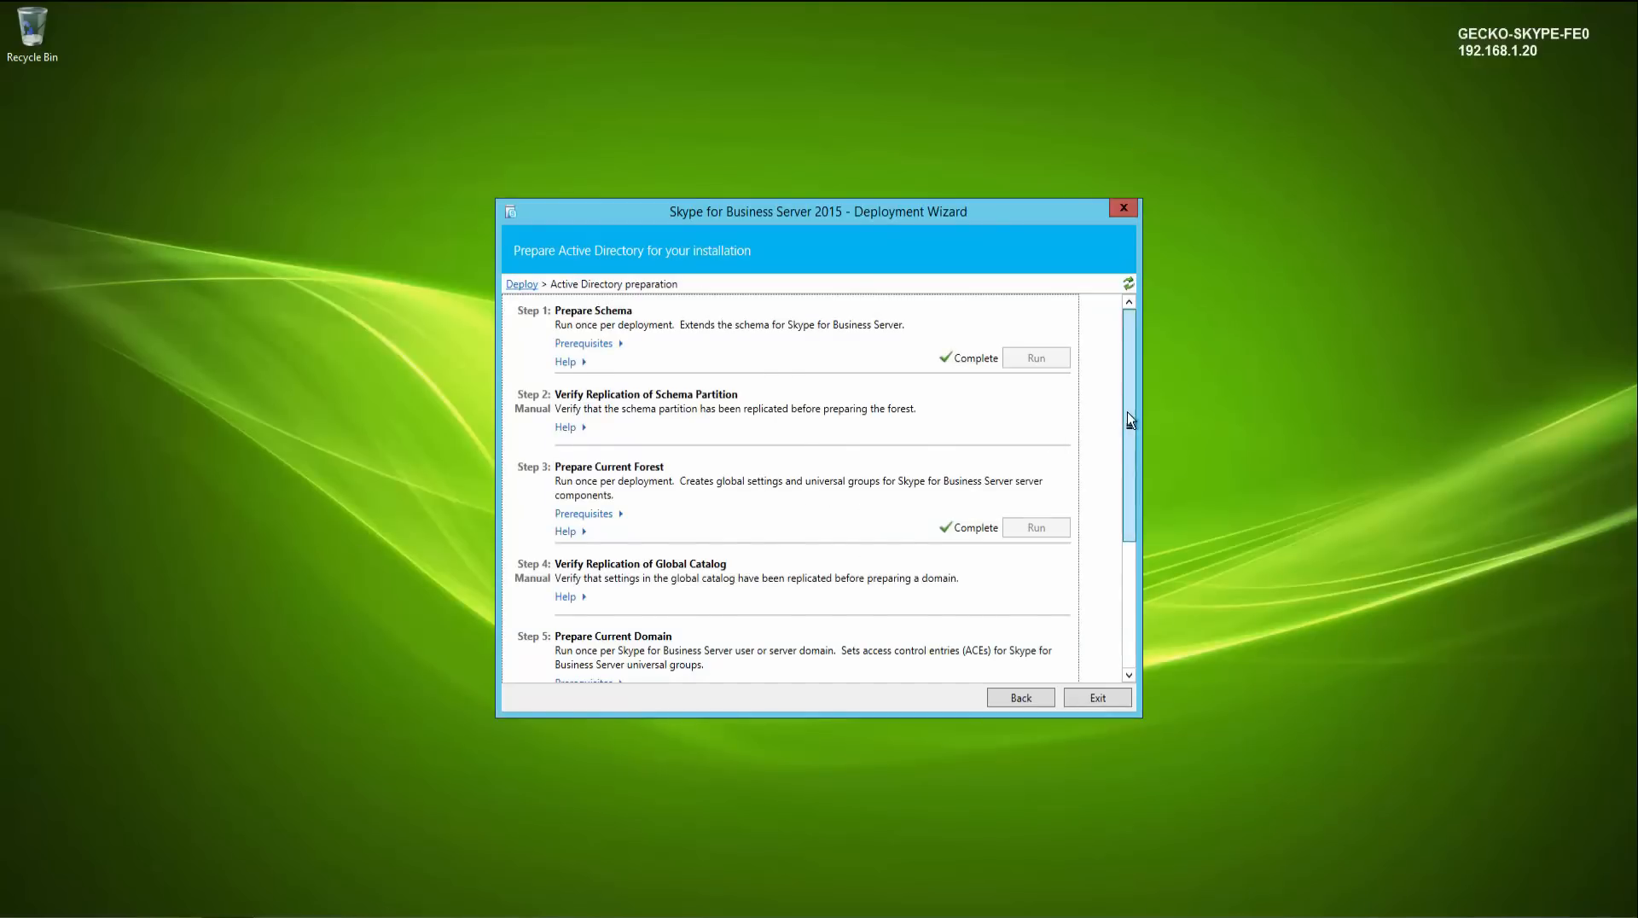
- Run Prepare Current Domain from the deployment wizard
drag(1129, 427, 1147, 561)
click(1048, 494)
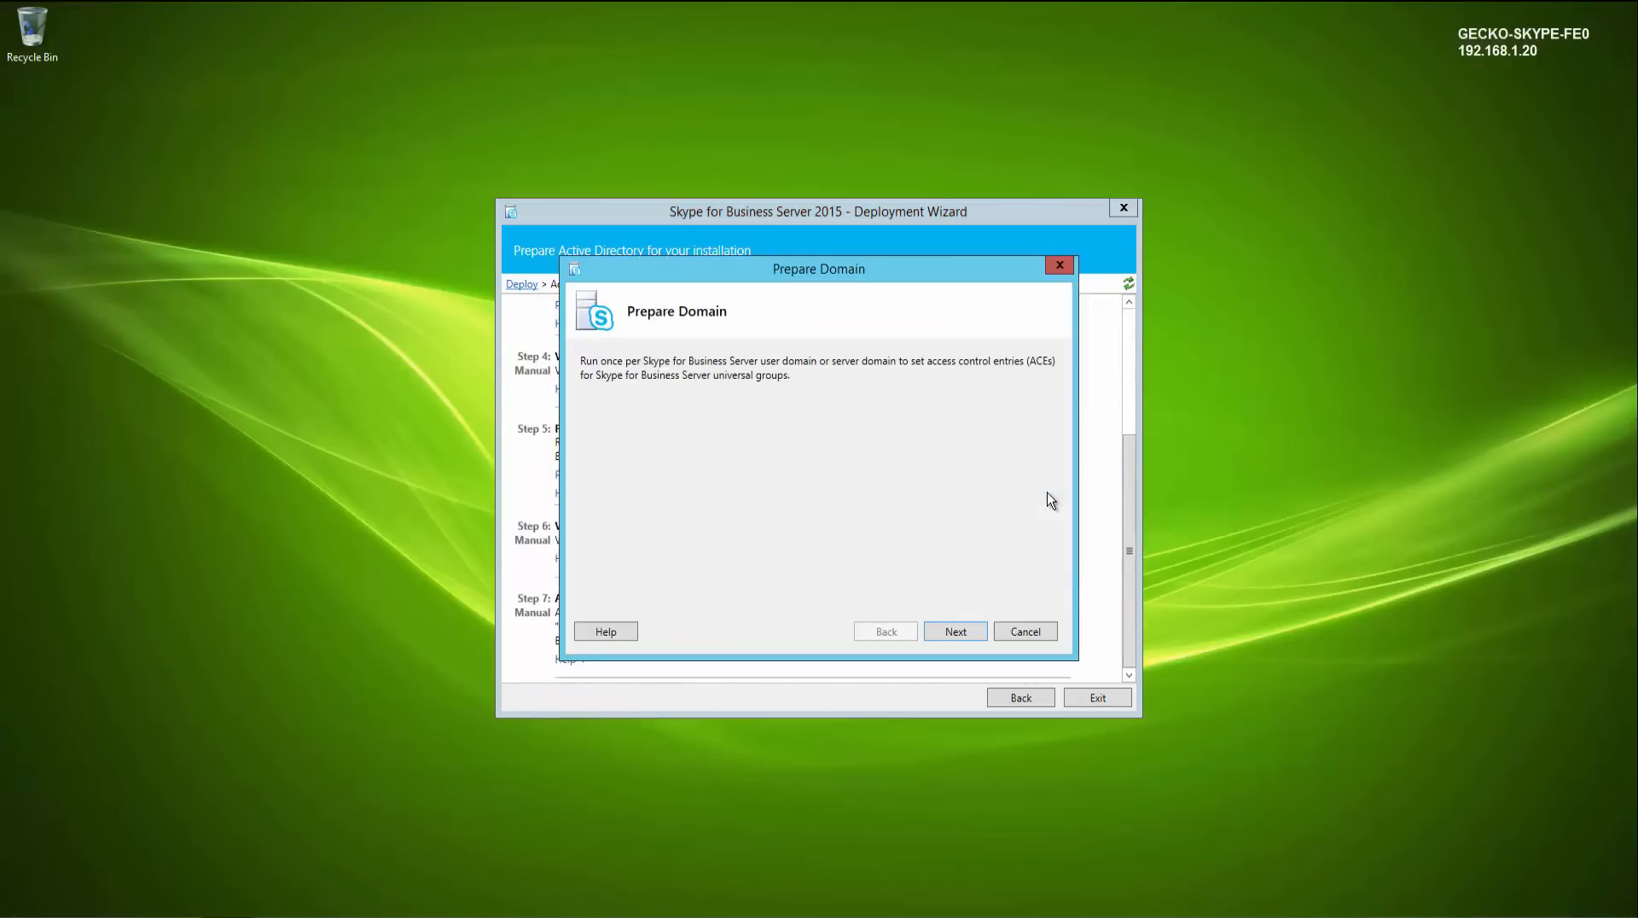
click(955, 632)
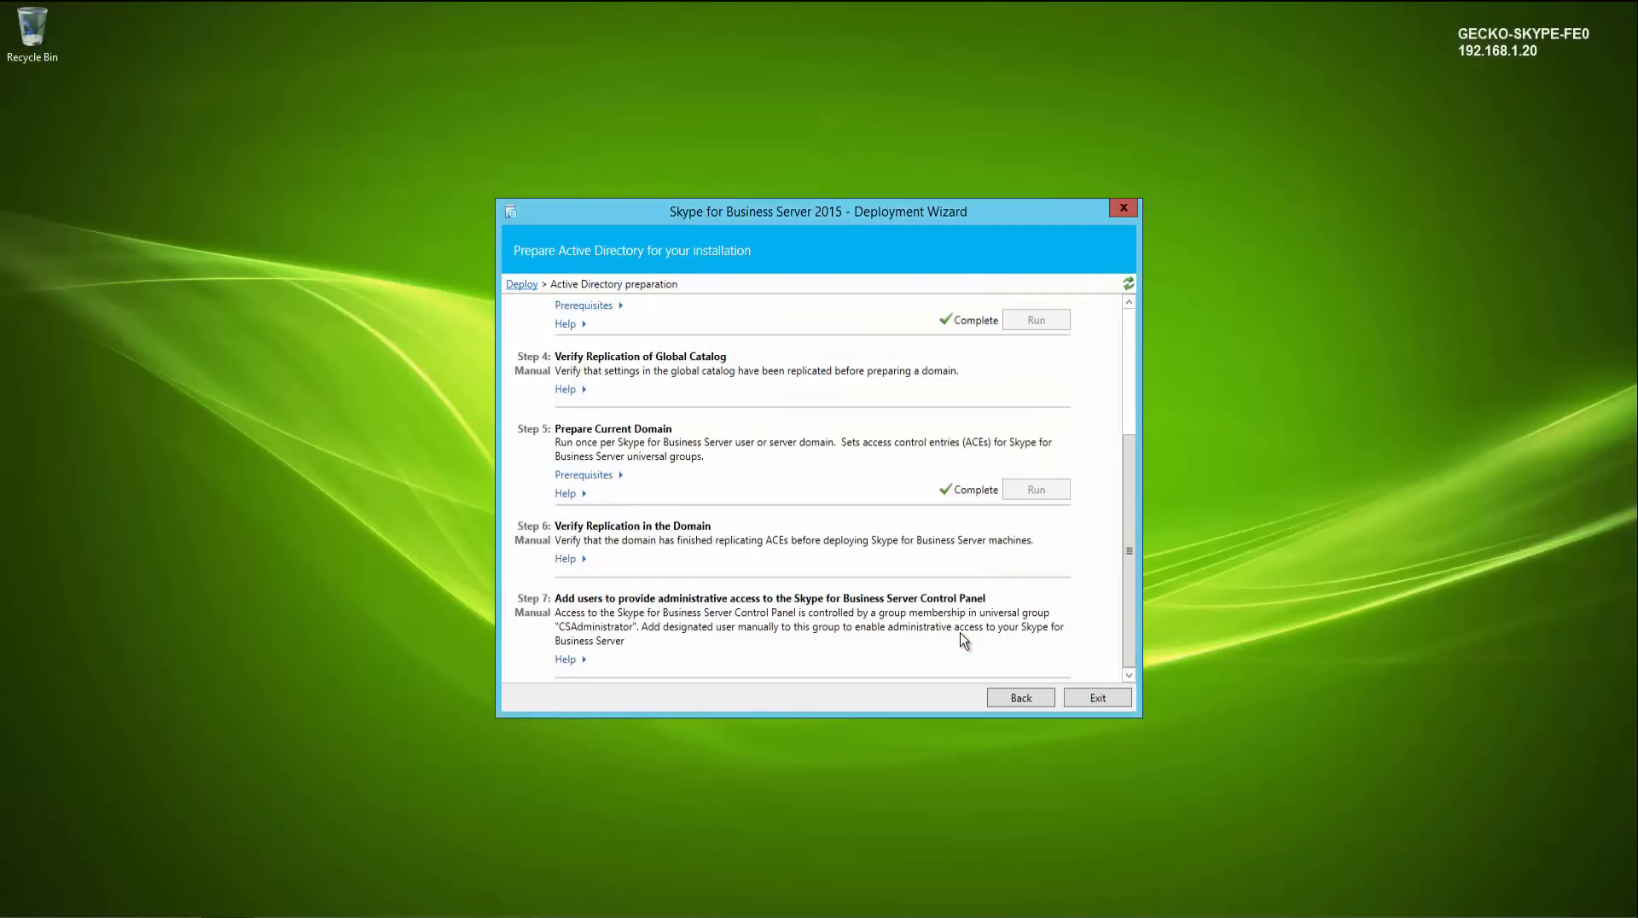
- Open the Skype for Business Server Management Shell as administrator
click(13, 911)
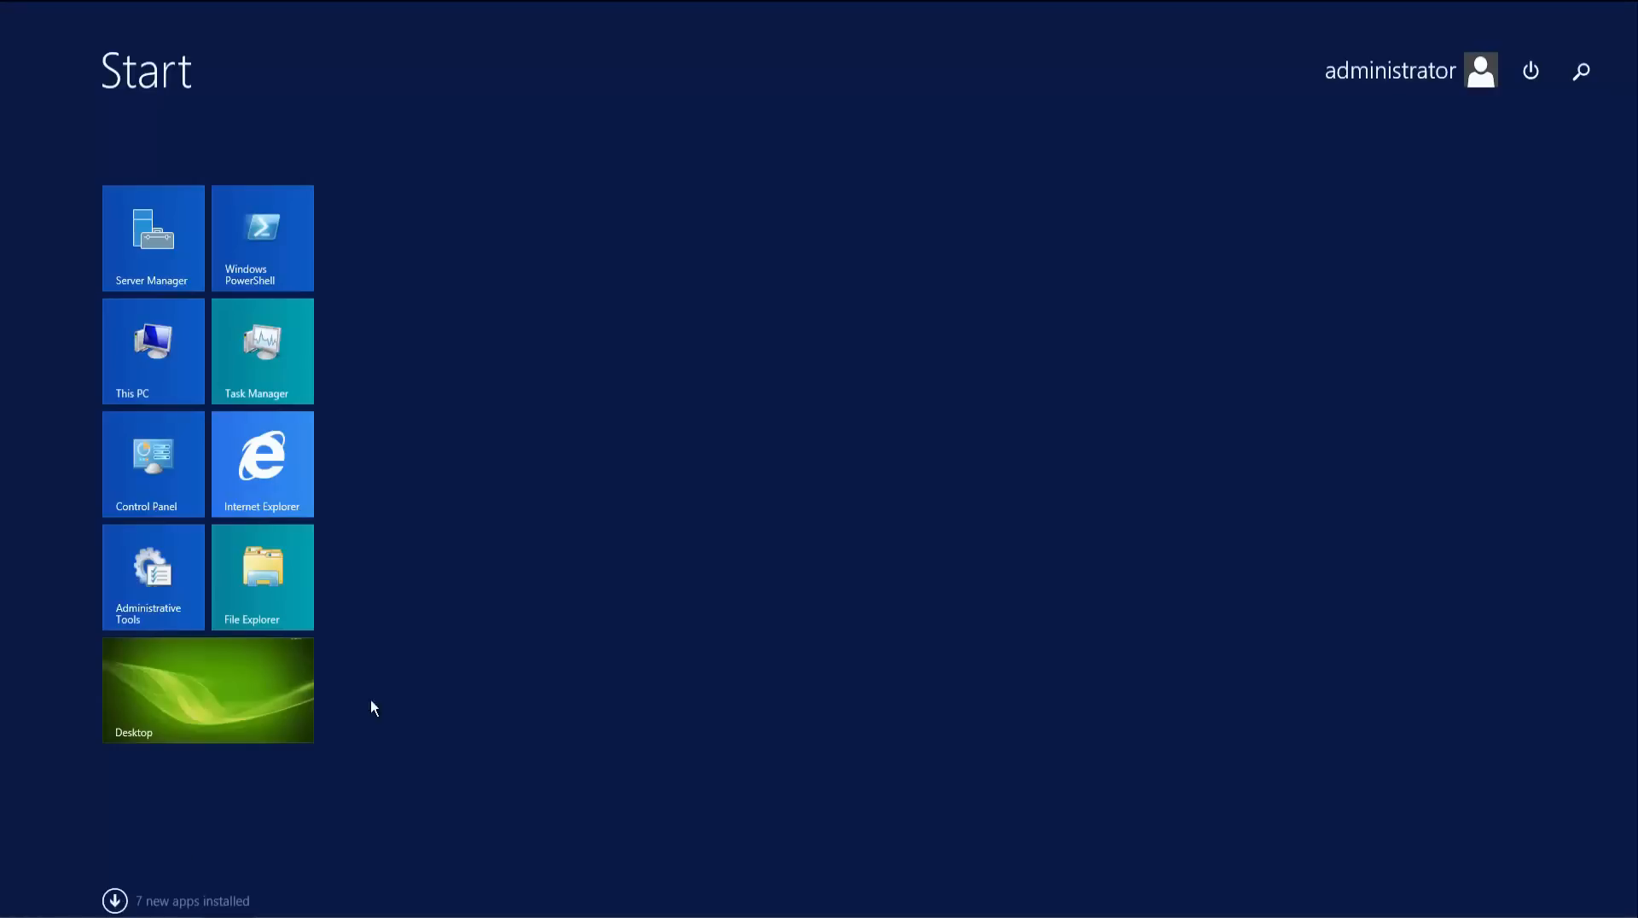
text(skyp)
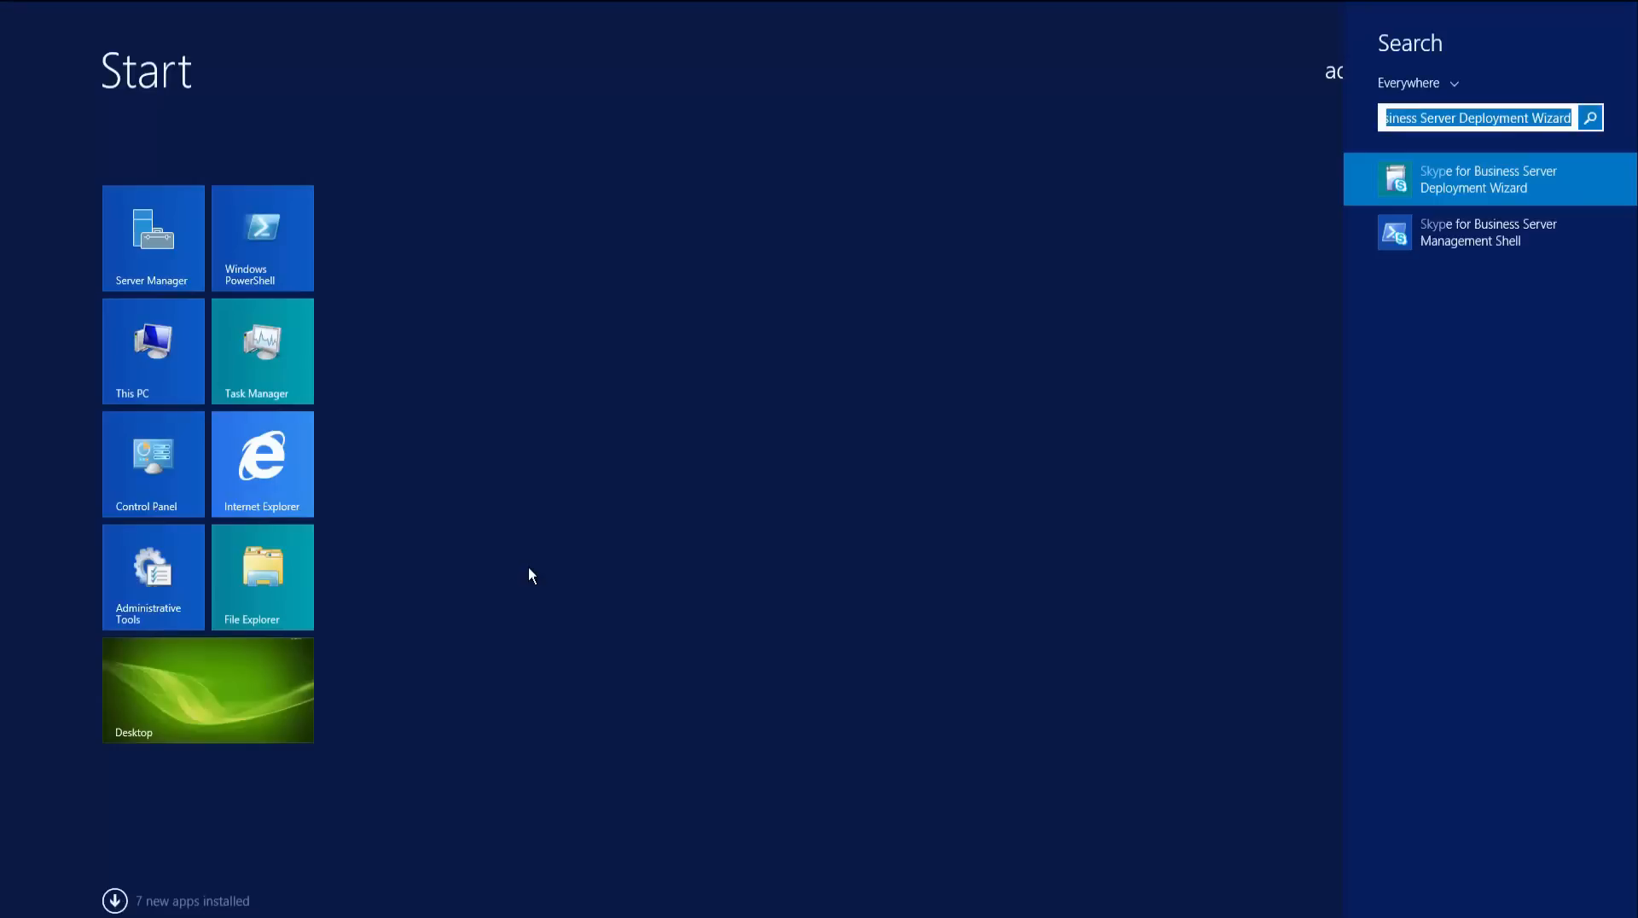
right_click(1476, 233)
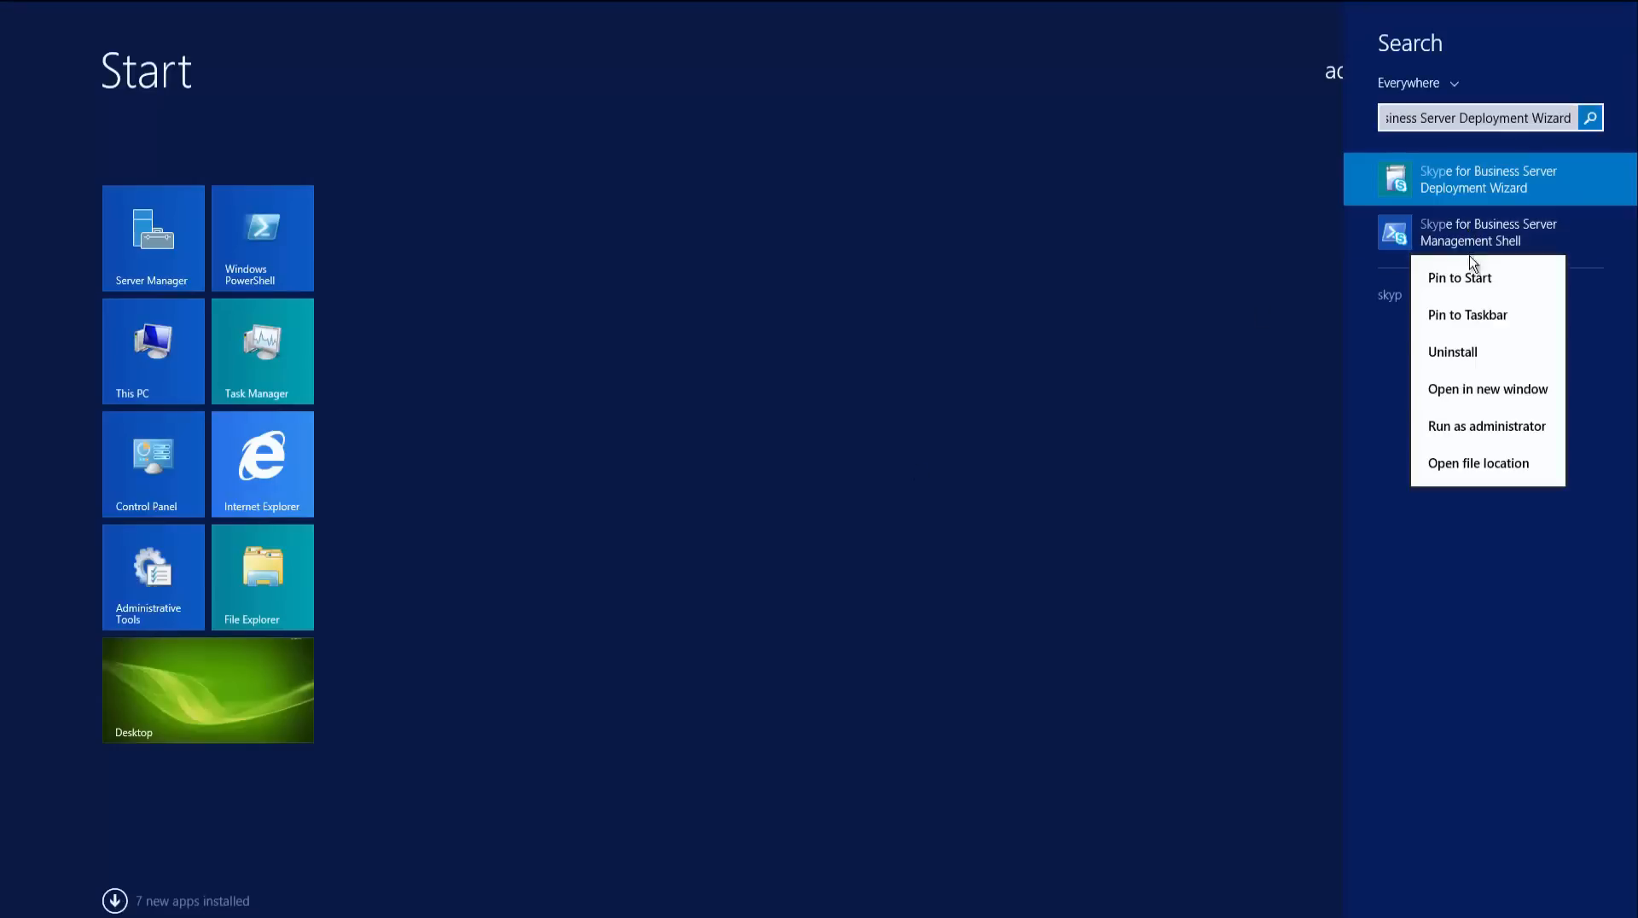
click(1477, 429)
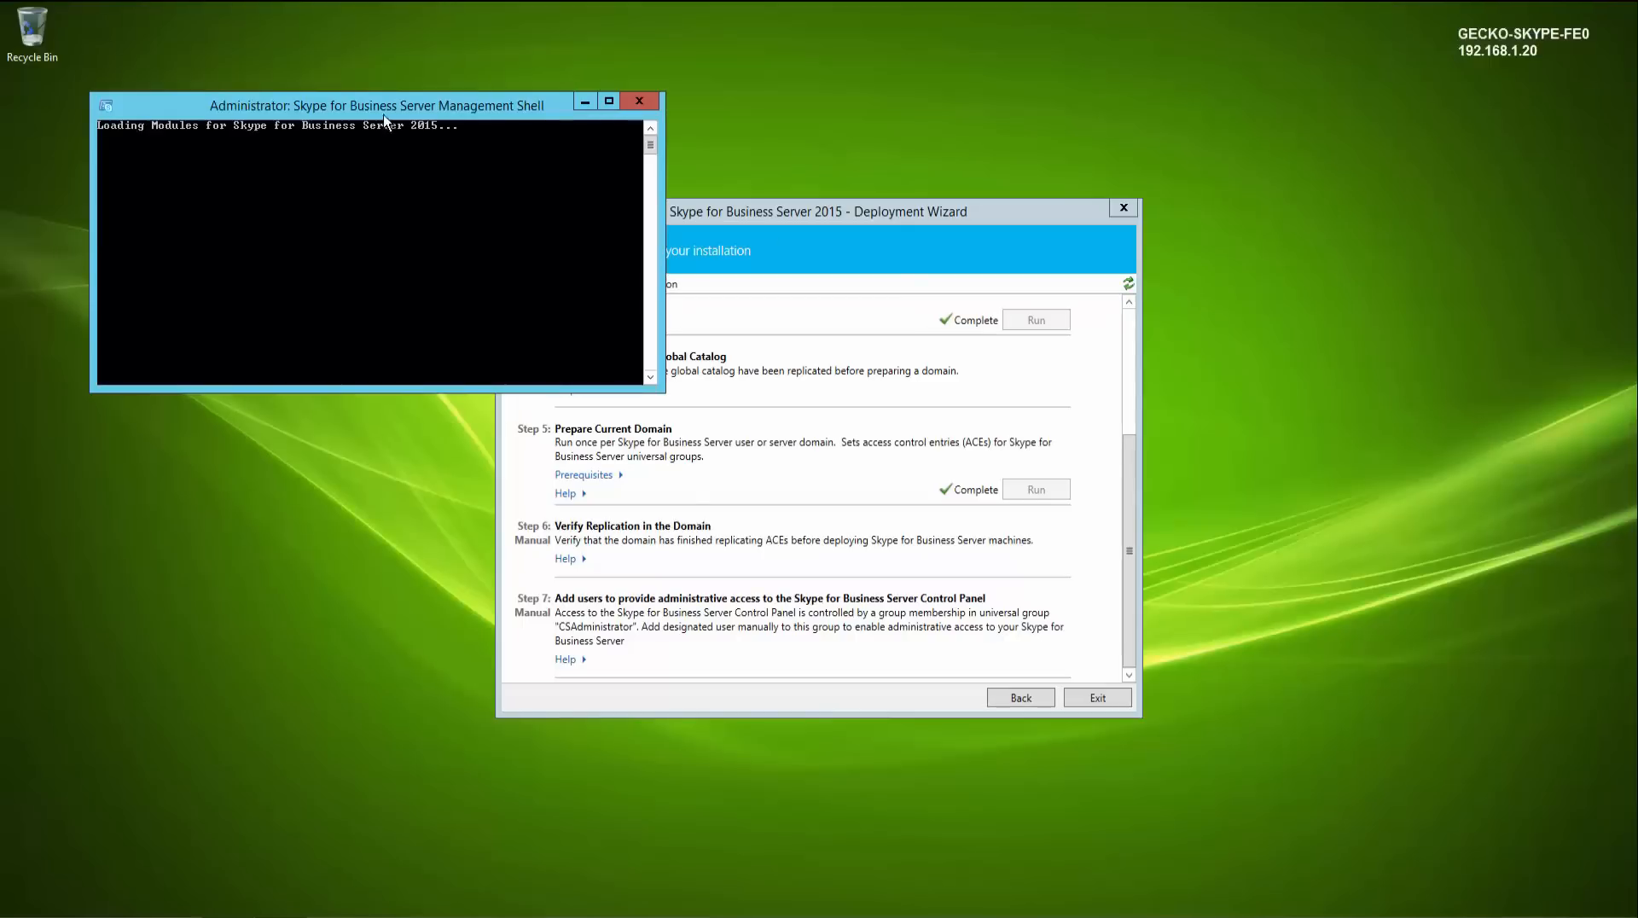
drag(385, 113, 496, 314)
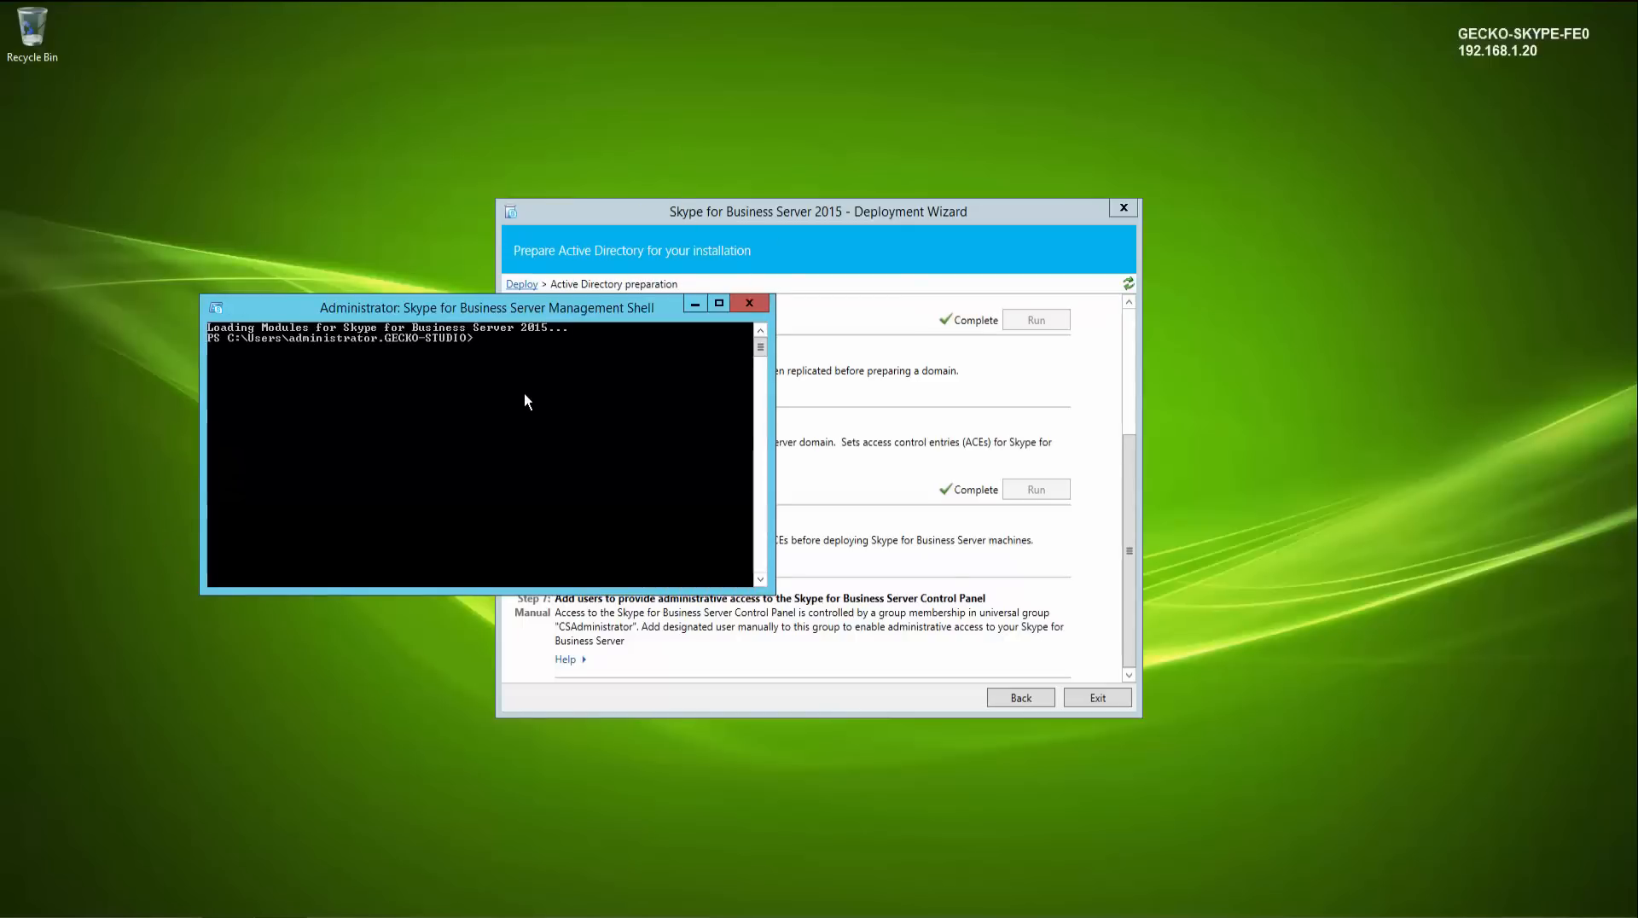
- Run Get-CsAdDomain -Domain gecko-studio.local -DomainController gecko-dc1.gecko-studio.local to check the domain preparation
text(get-csaddom)
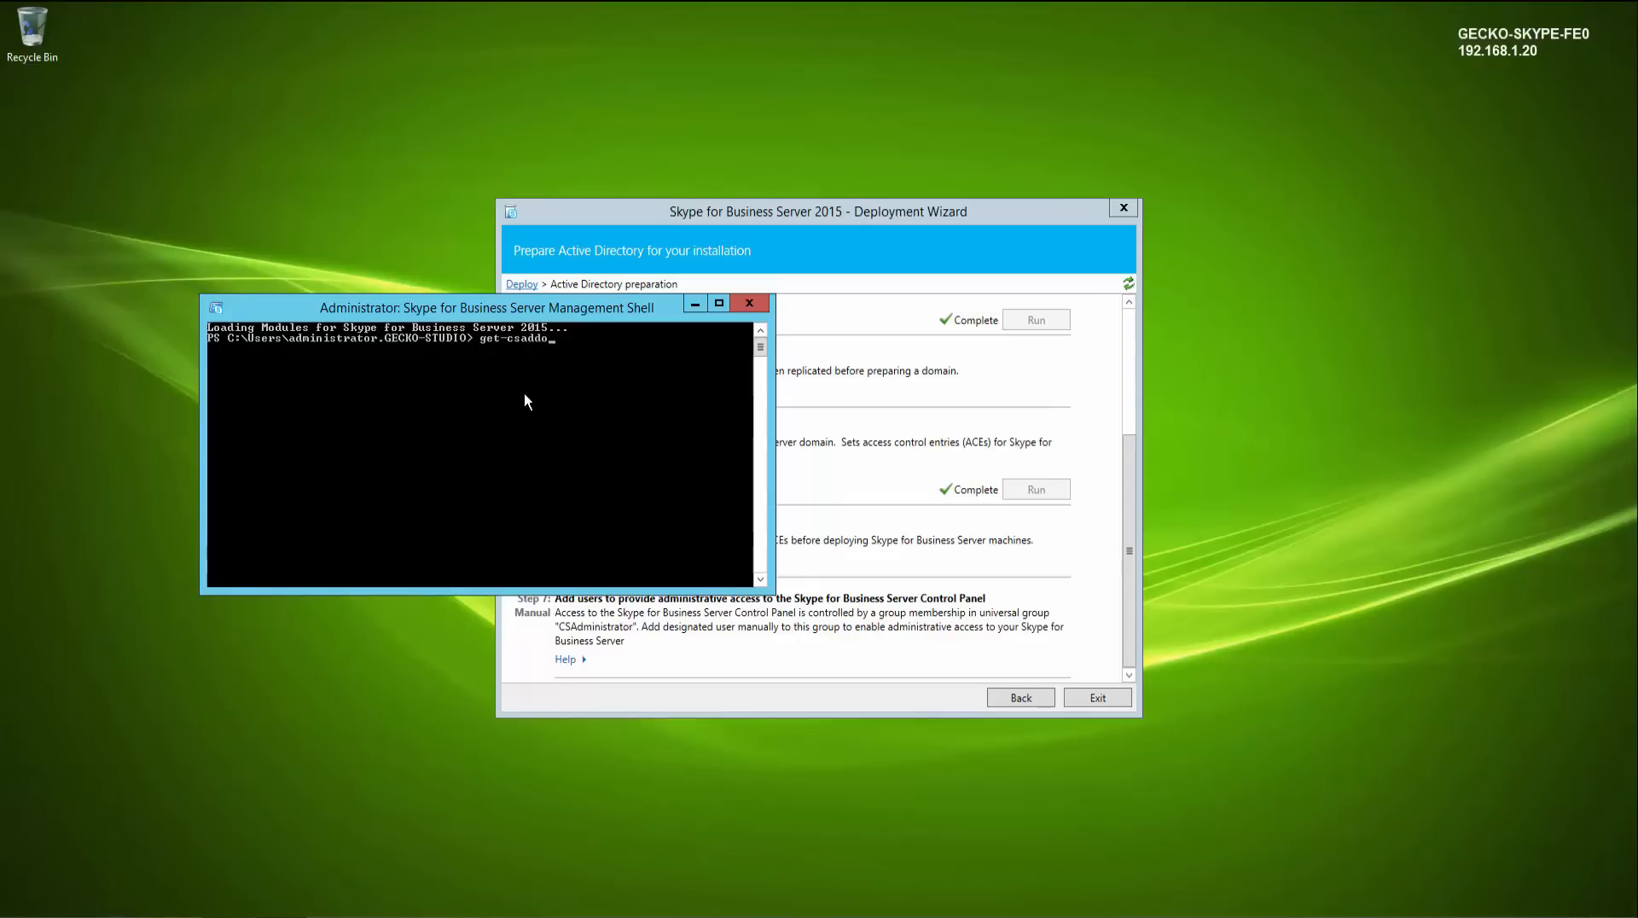
key(Tab)
text(-d)
key(Tab)
text(gecko-studio)
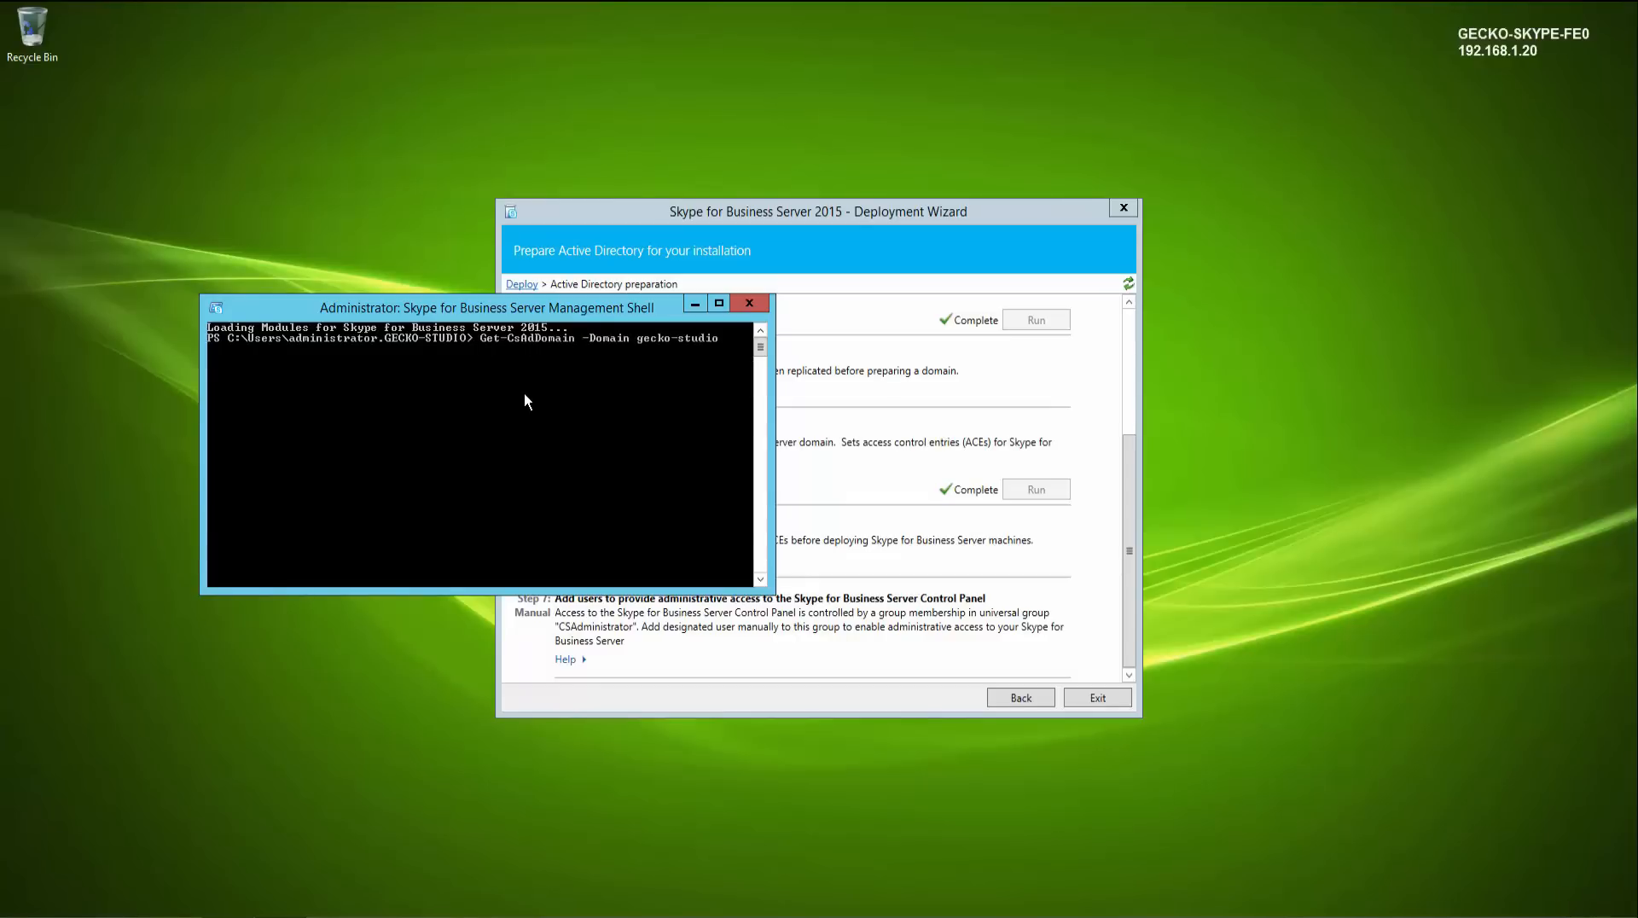
text(.local -d)
key(Tab)
text(gecko-dc1)
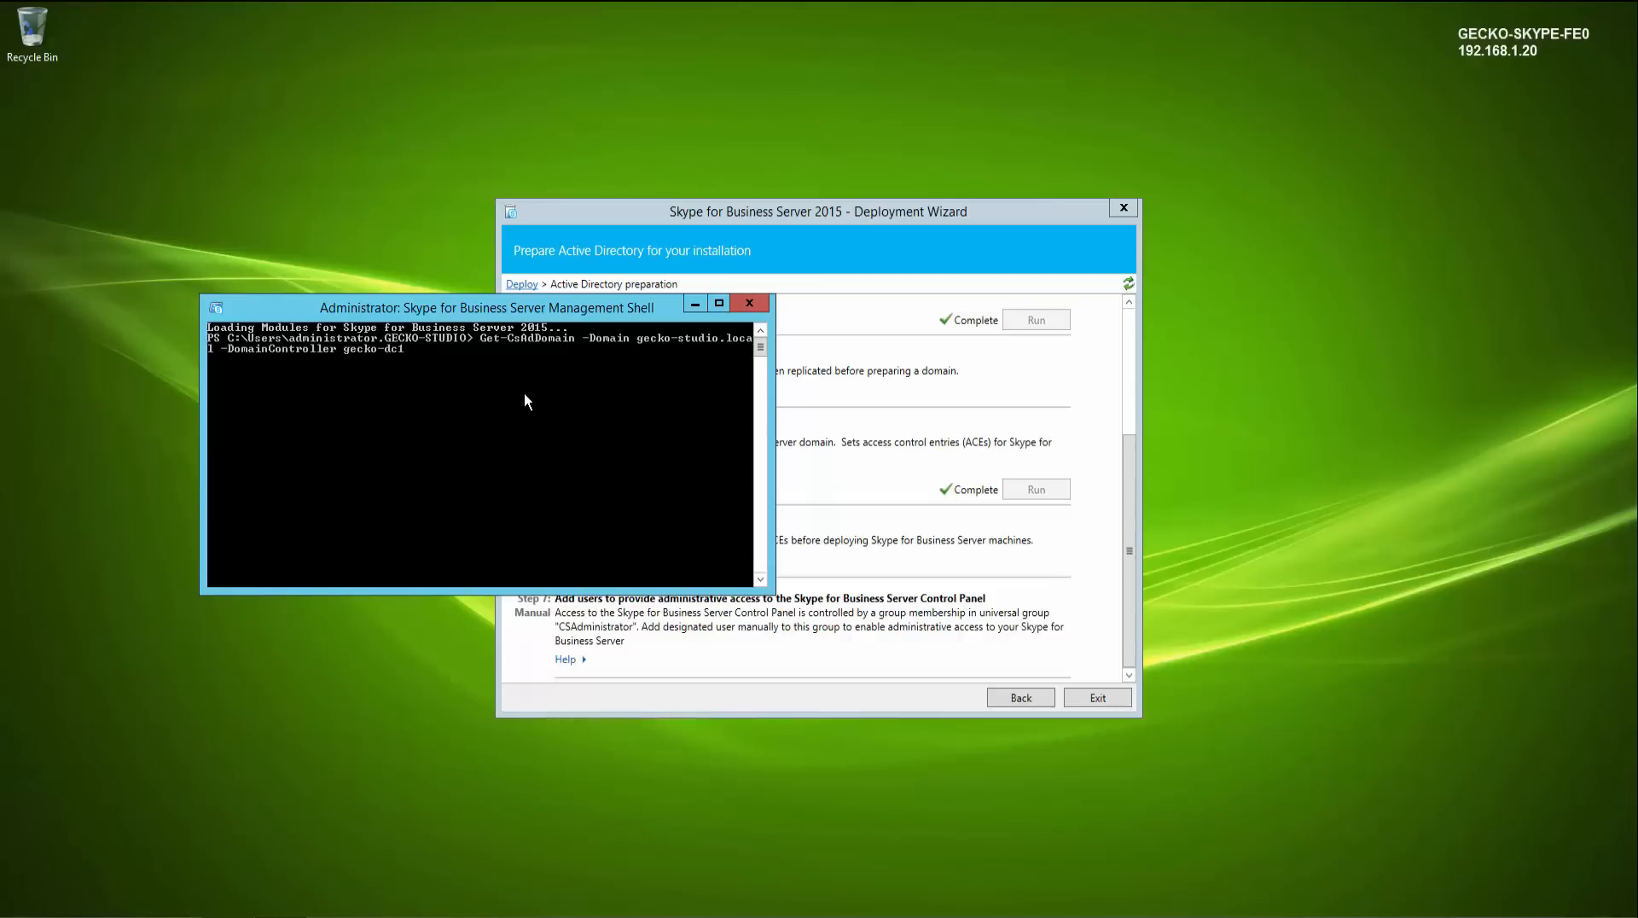
text(.gecko-studio.local)
key(Return)
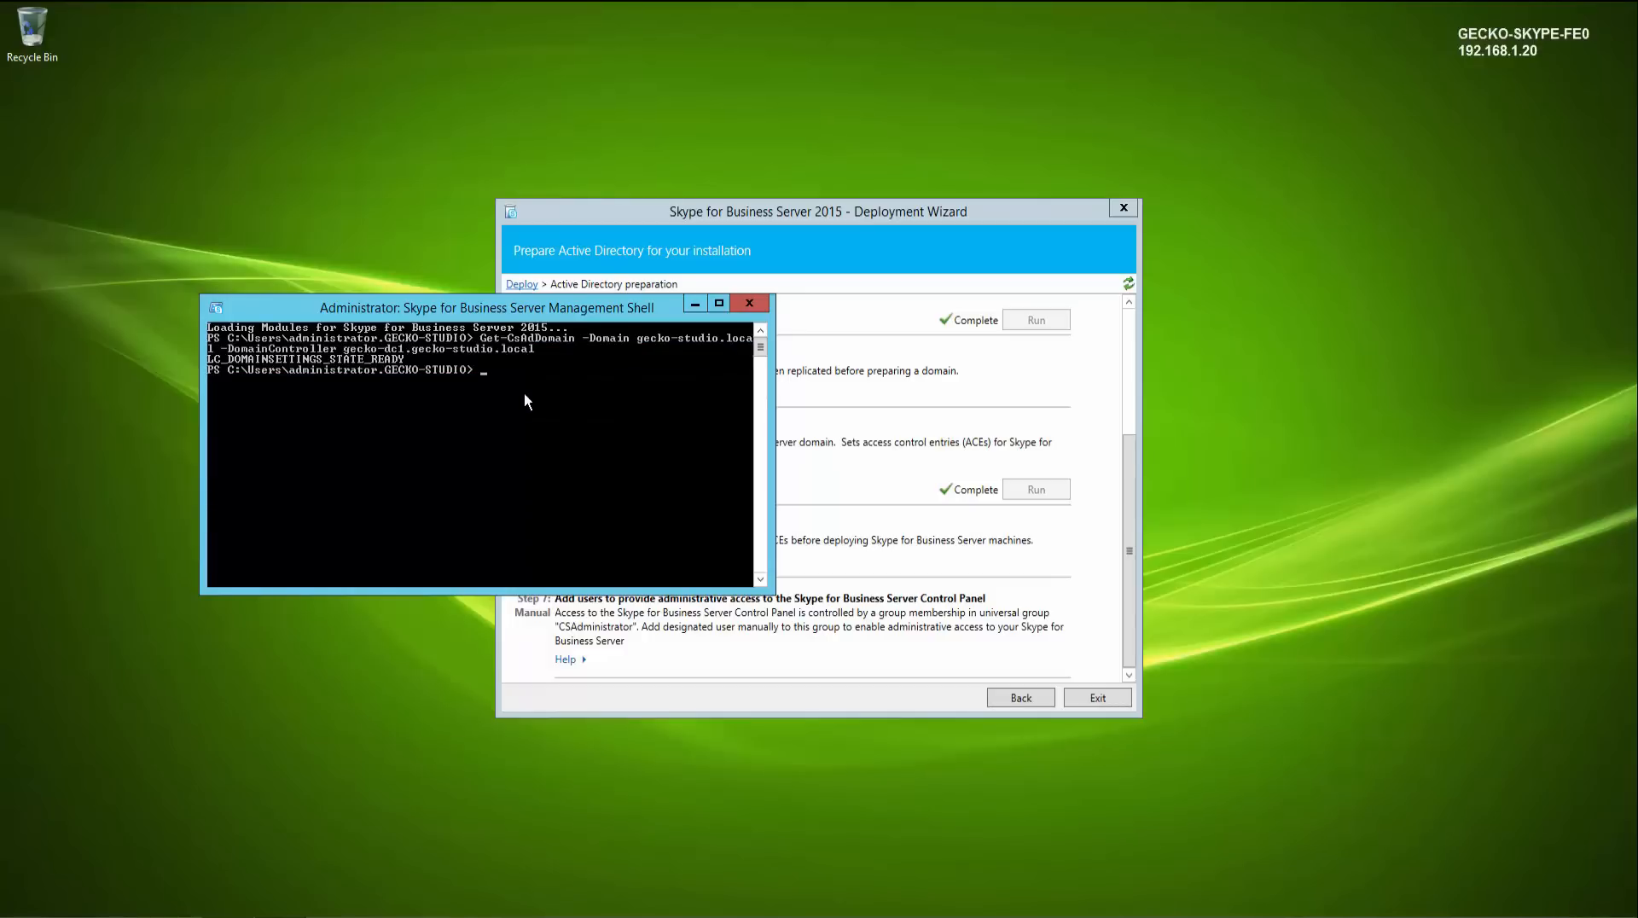
- Clear the shell screen and exit the Management Shell
text(cls)
key(Return)
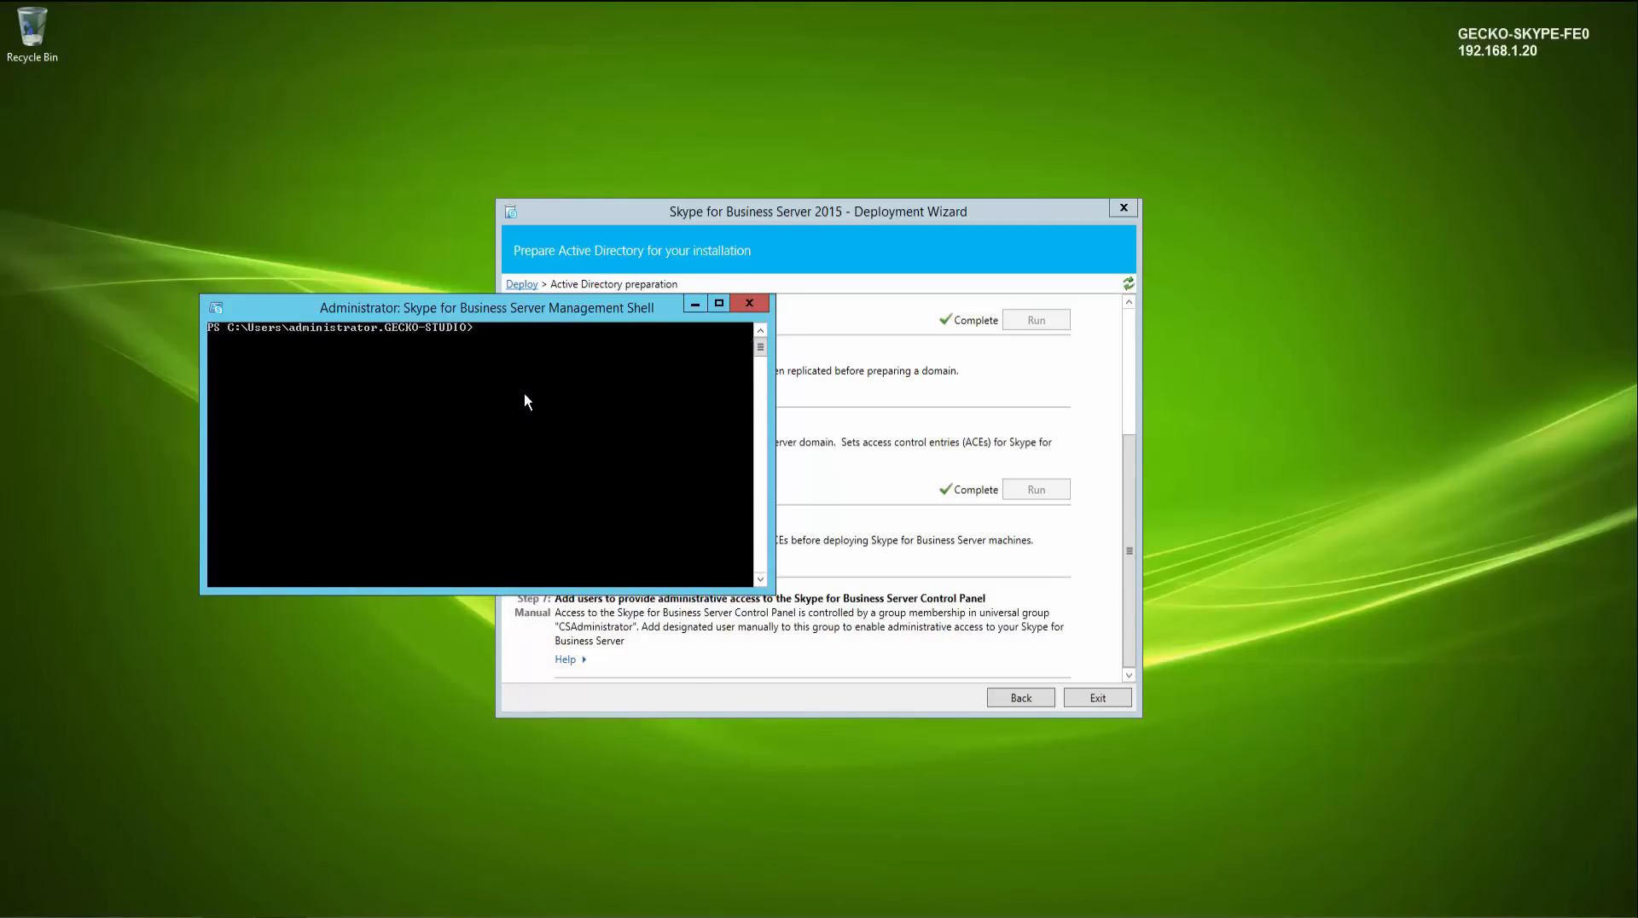
text(exit)
key(Return)
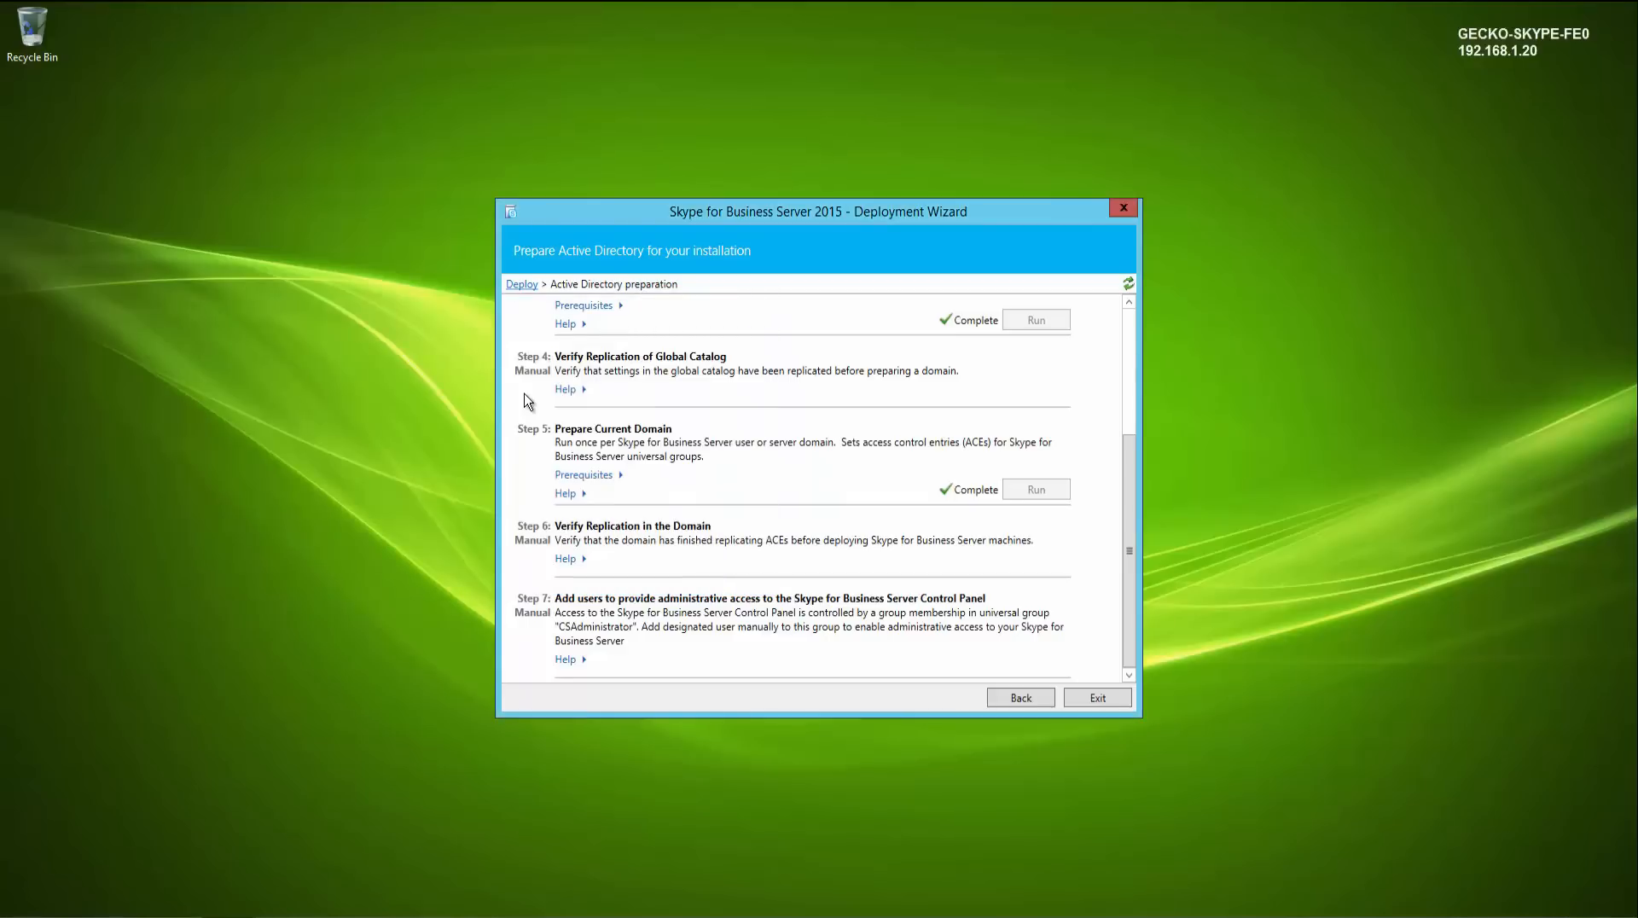
- Install the Administrative Tools from the deployment wizard, then exit the wizard
click(1021, 699)
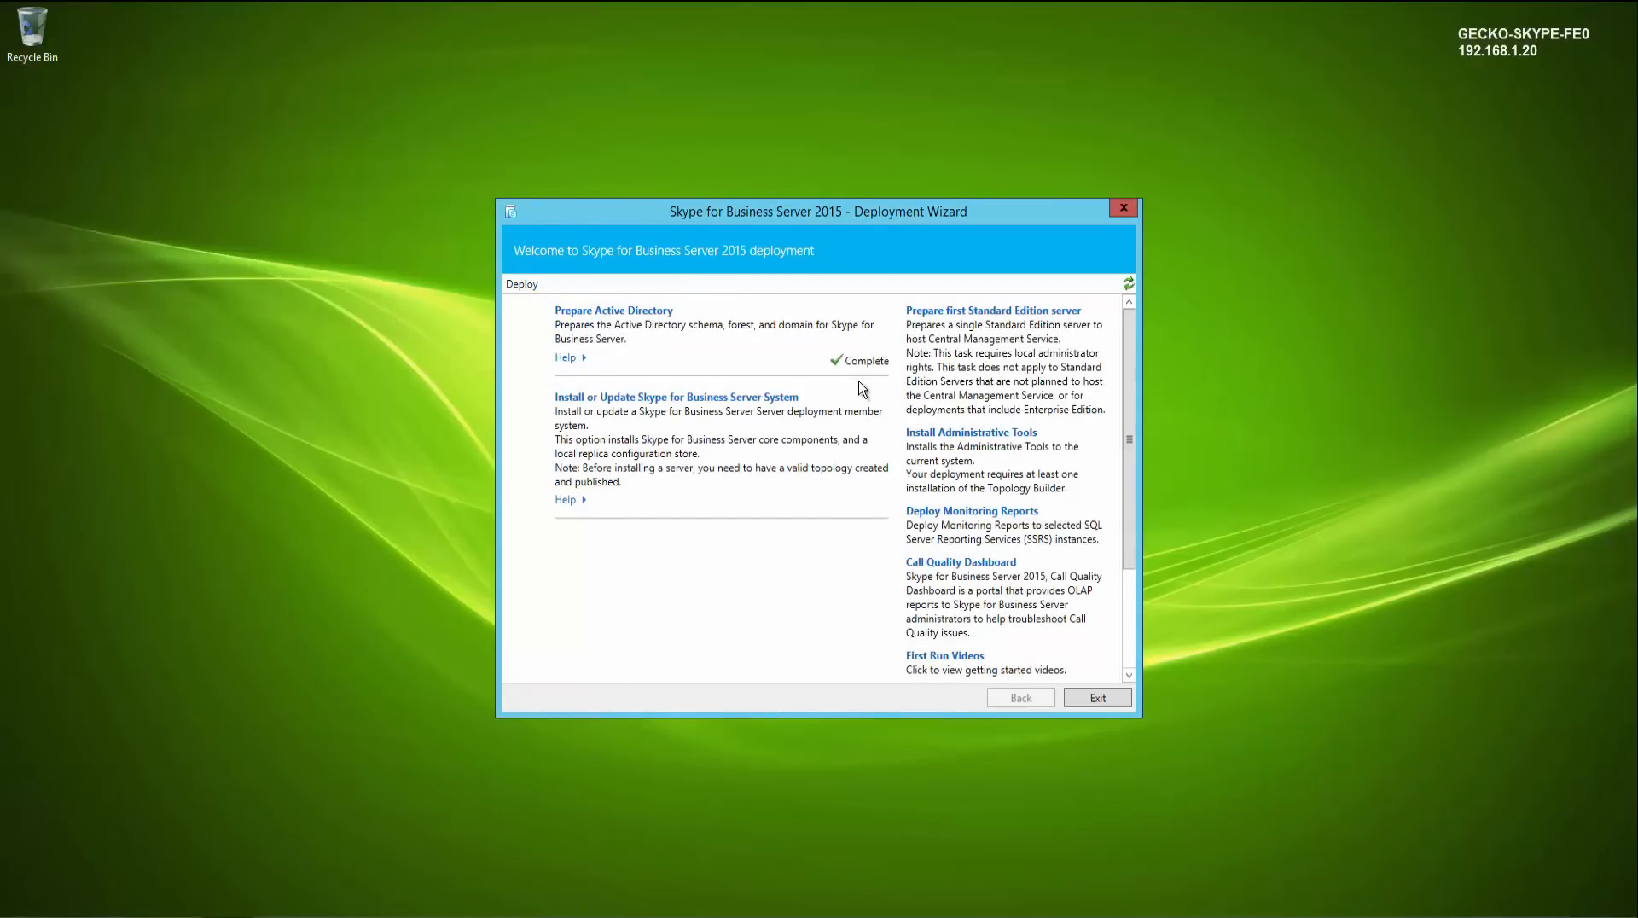
click(952, 435)
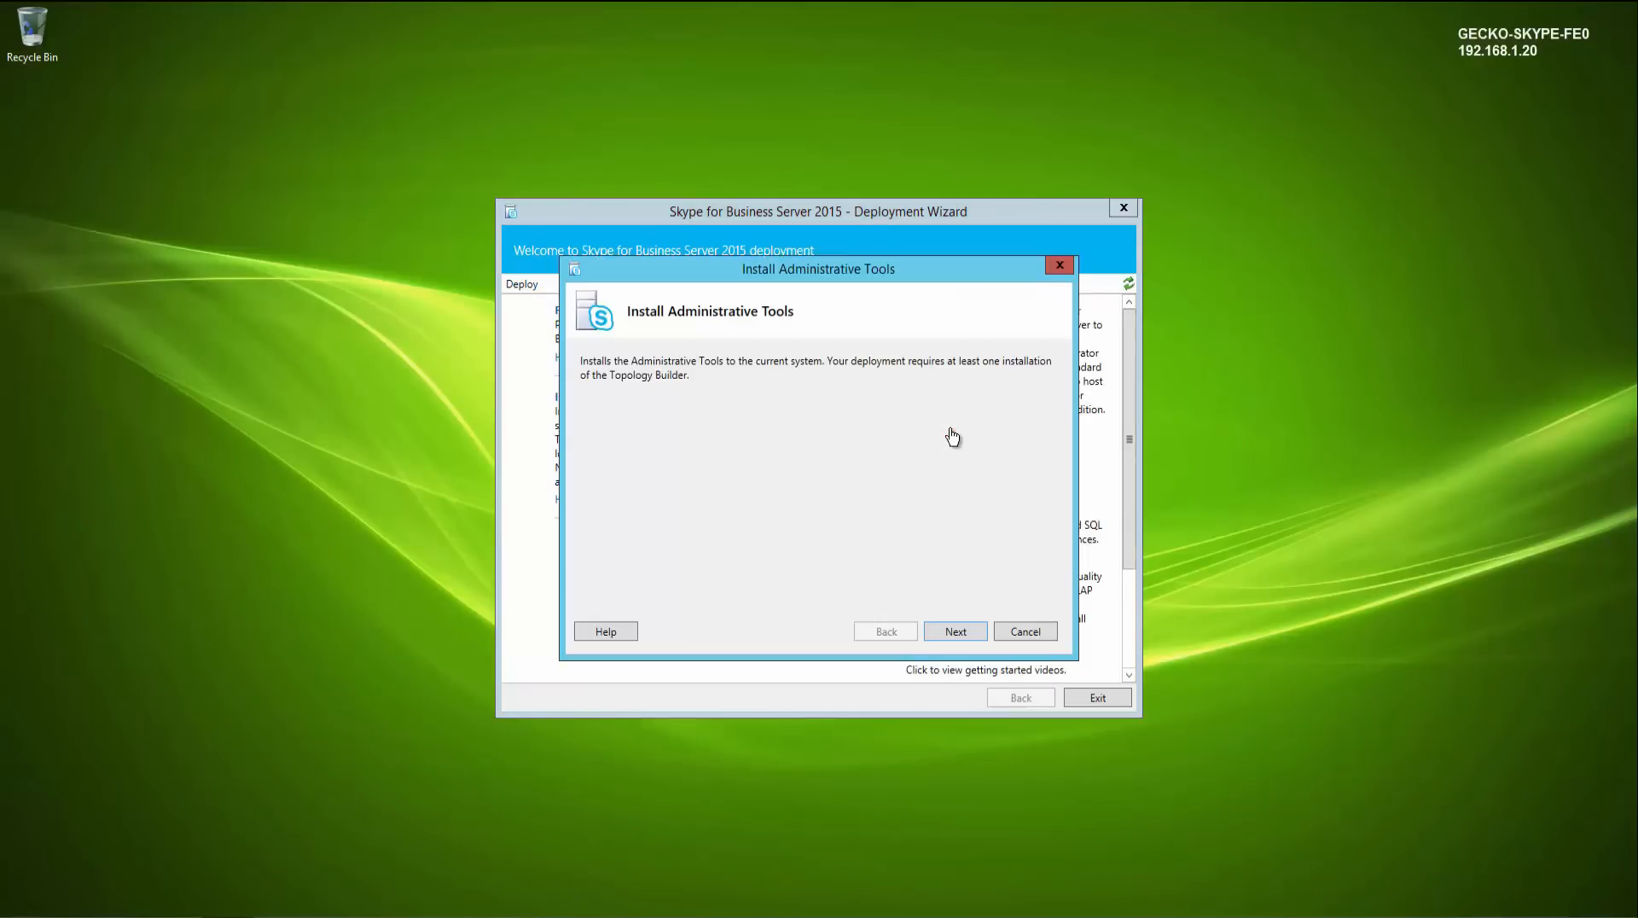
click(964, 633)
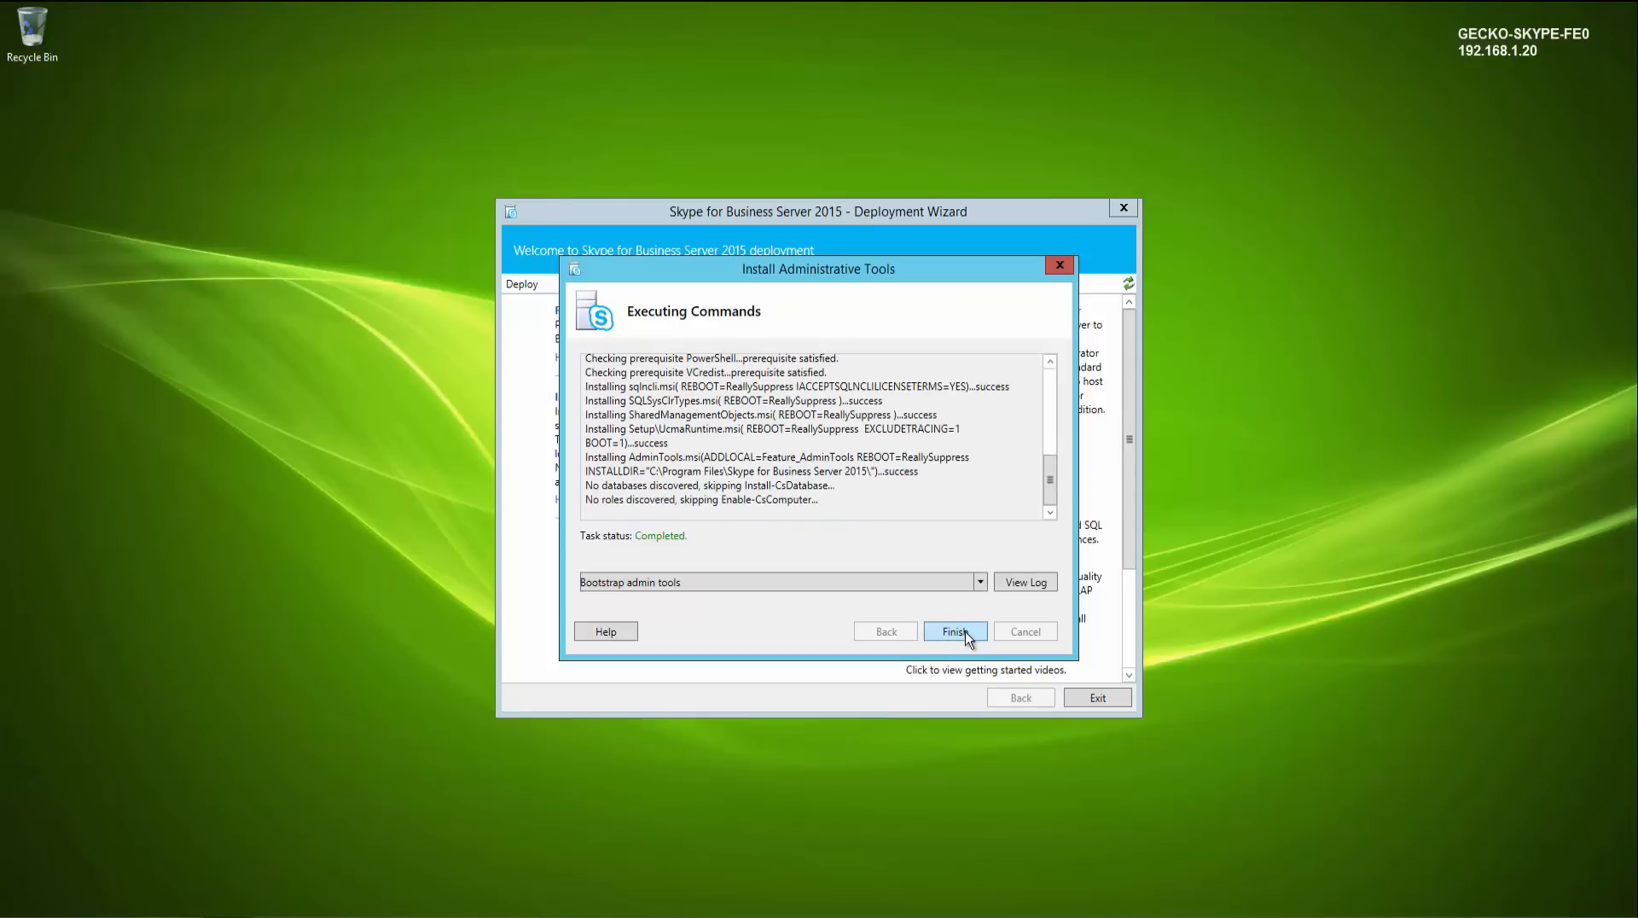
click(967, 632)
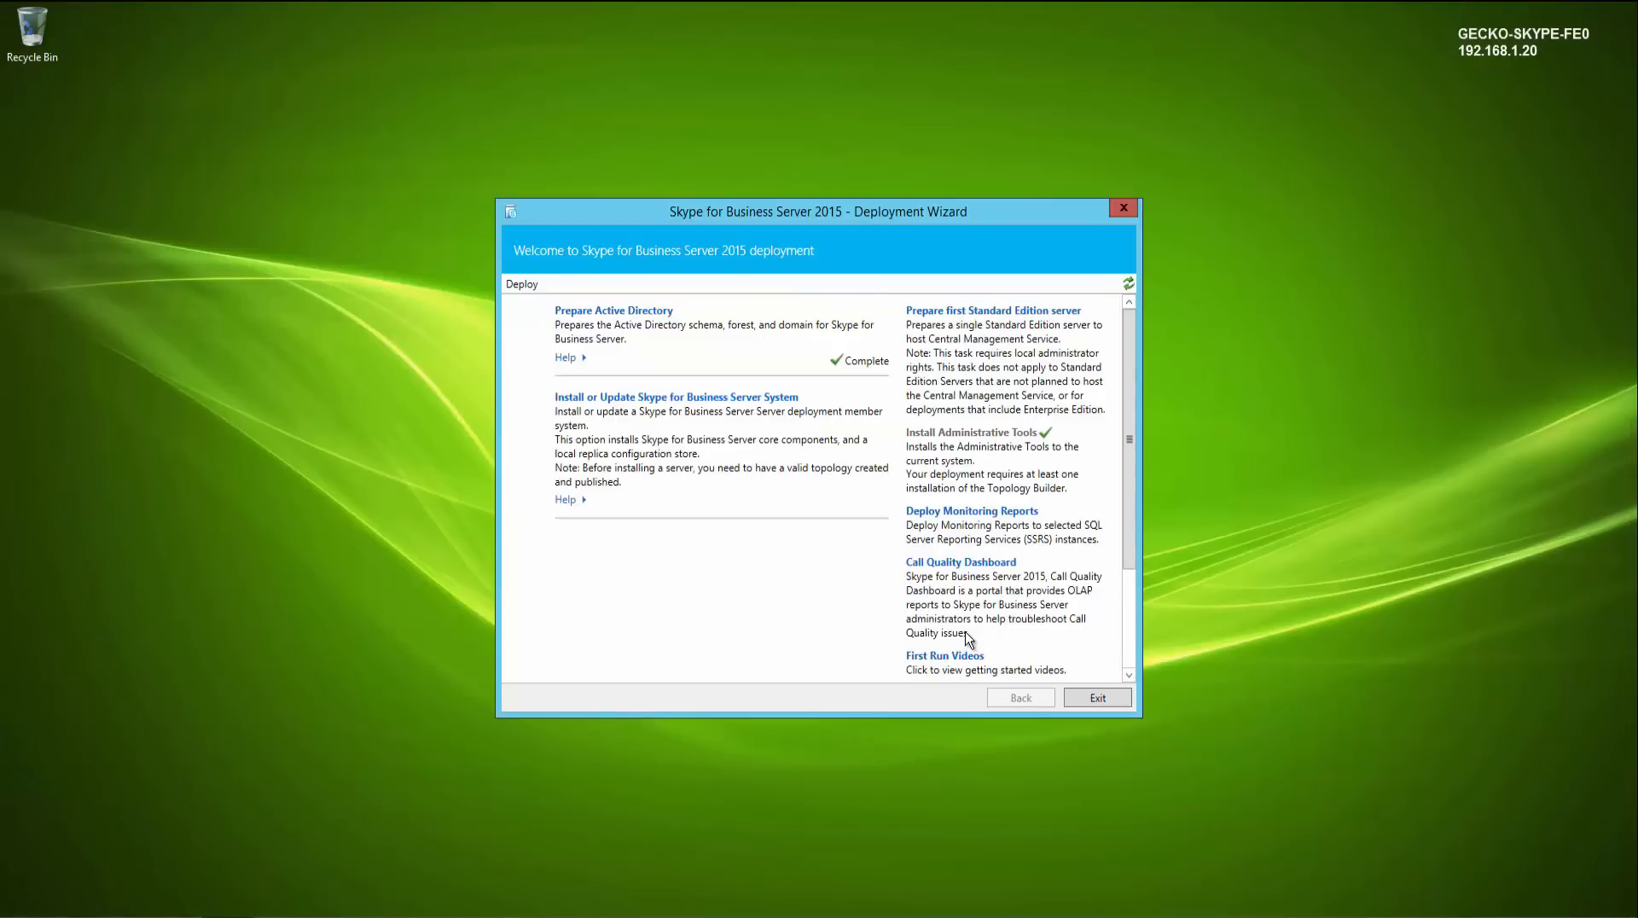
click(1096, 702)
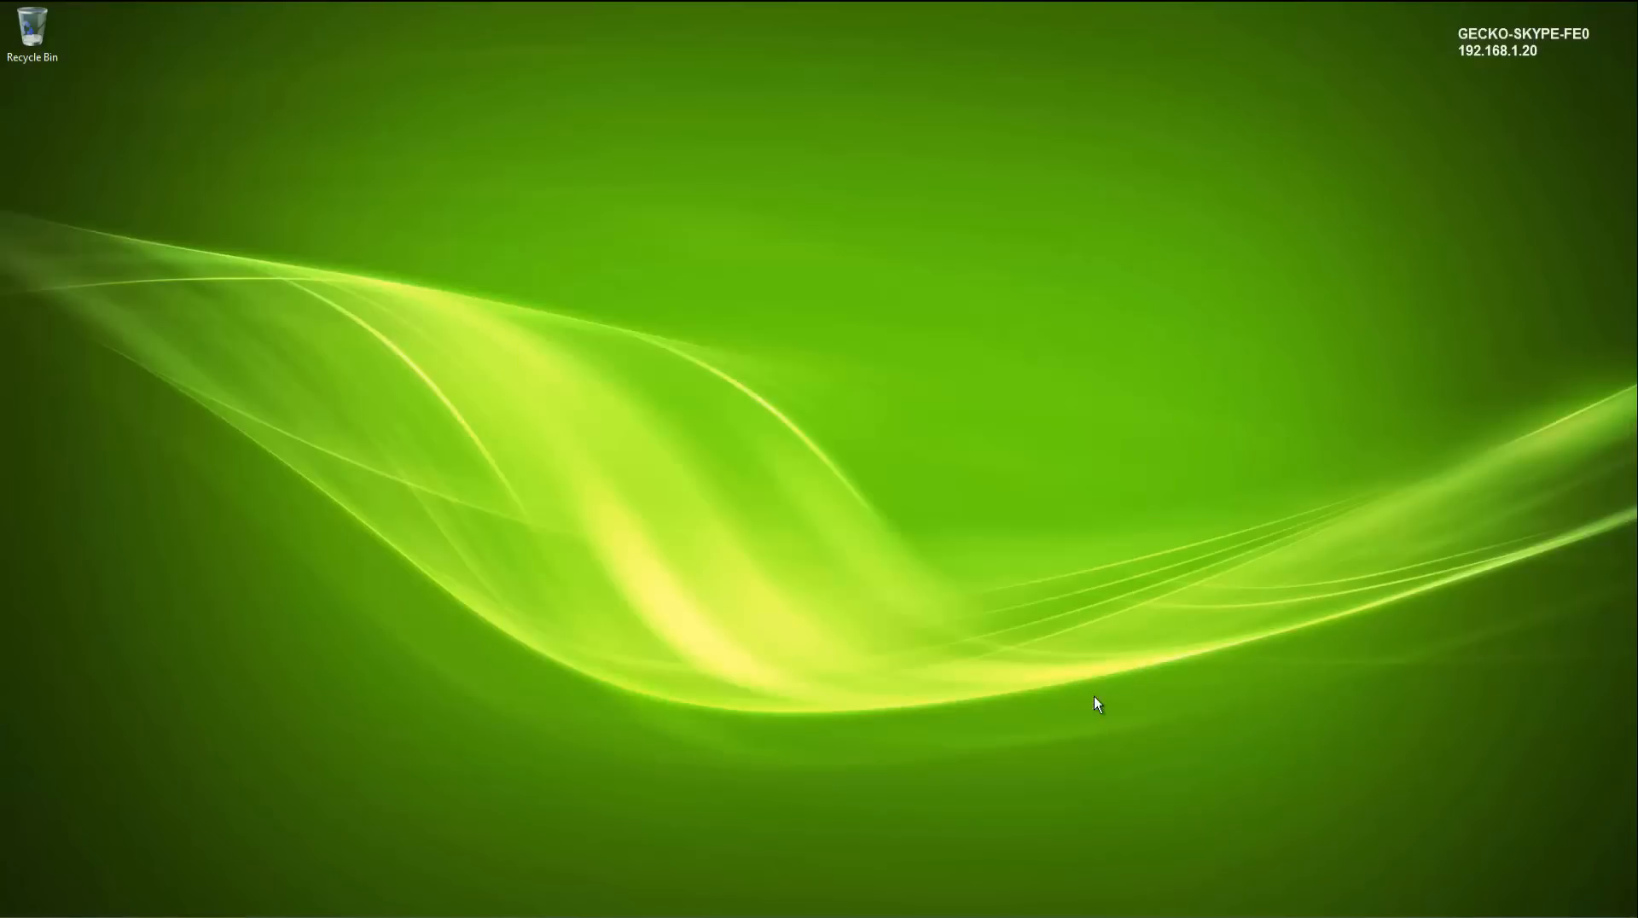
- Launch Skype for Business Server Topology Builder and download the topology from the existing deployment
click(51, 913)
text(skype)
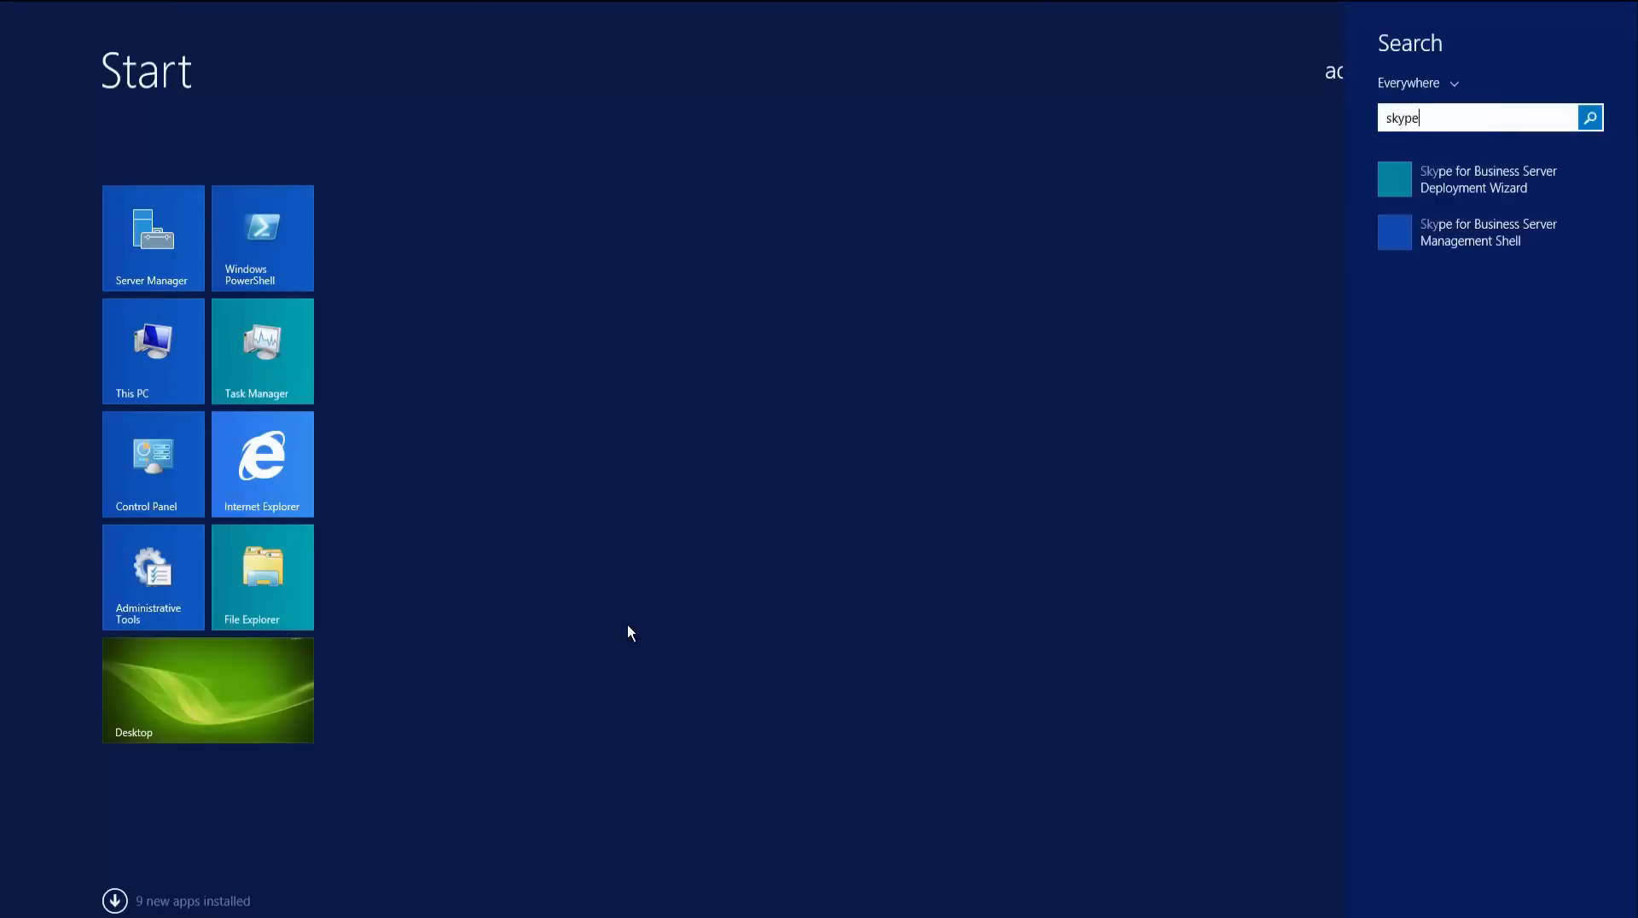
key(Down)
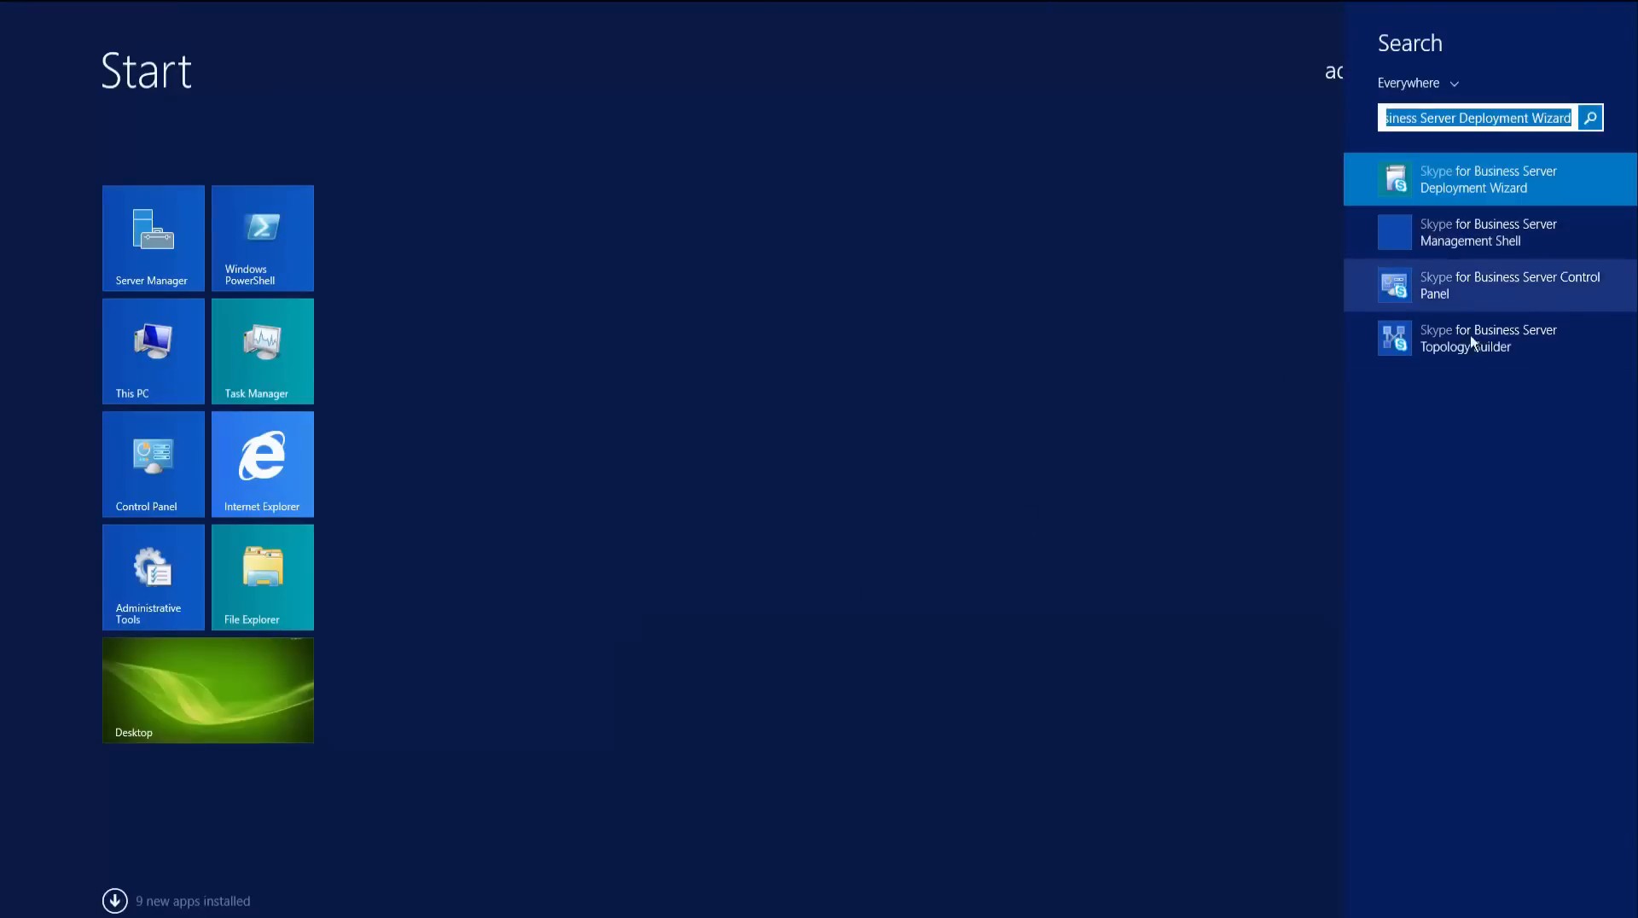
click(1420, 339)
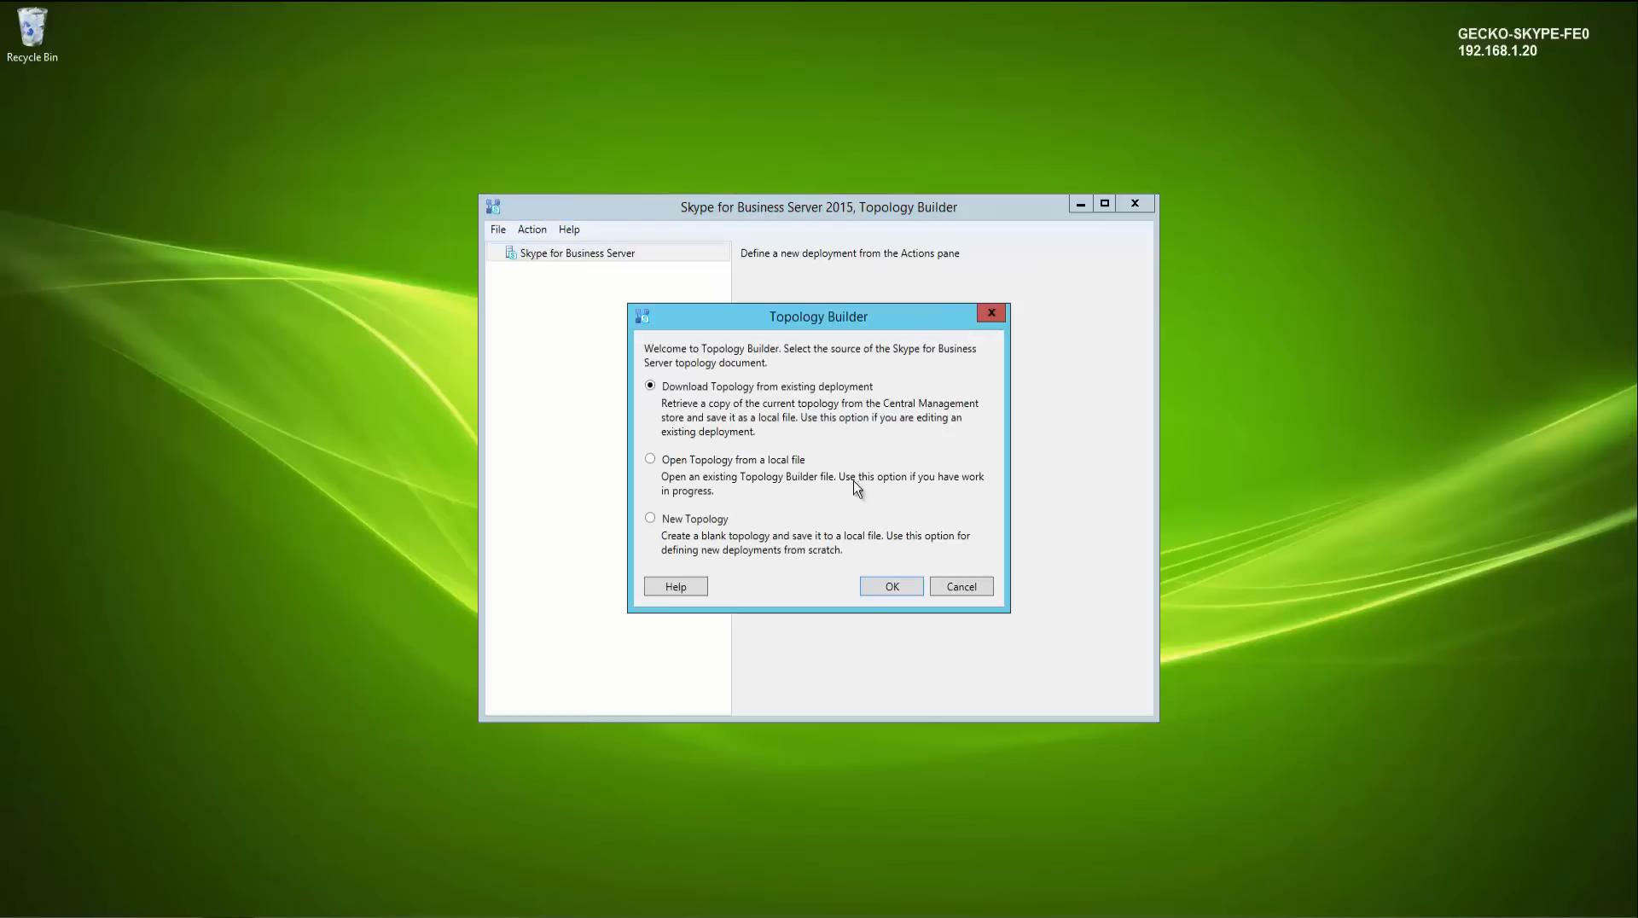
click(888, 586)
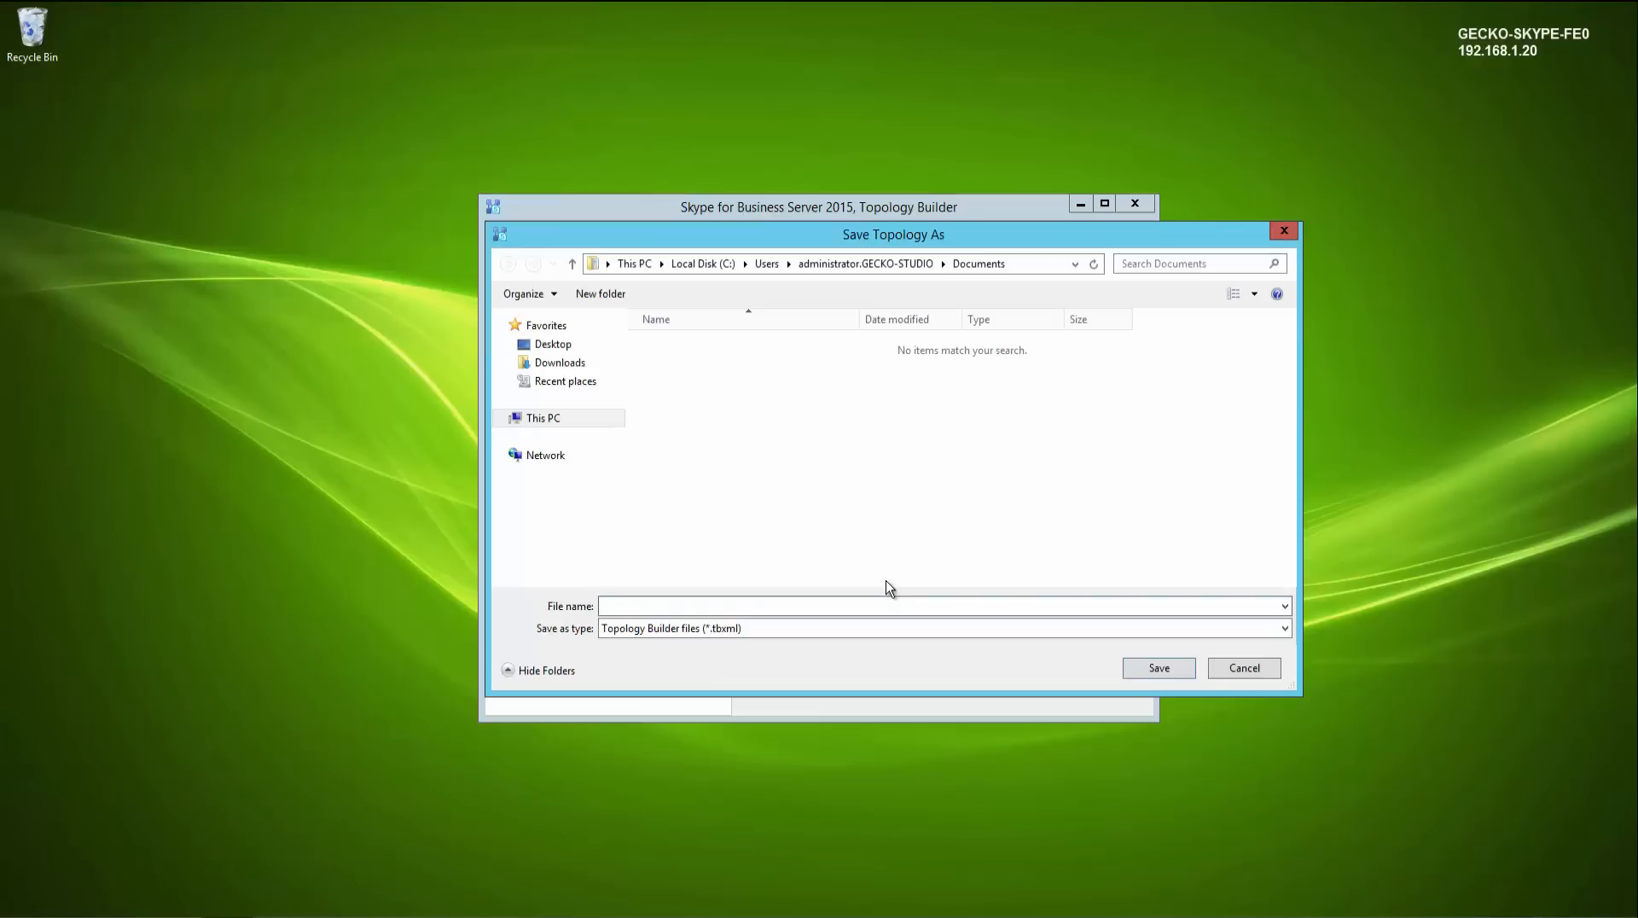
- Save the downloaded topology as Pre_Skype4B on Local Disk (C:) and expand the topology tree
click(703, 265)
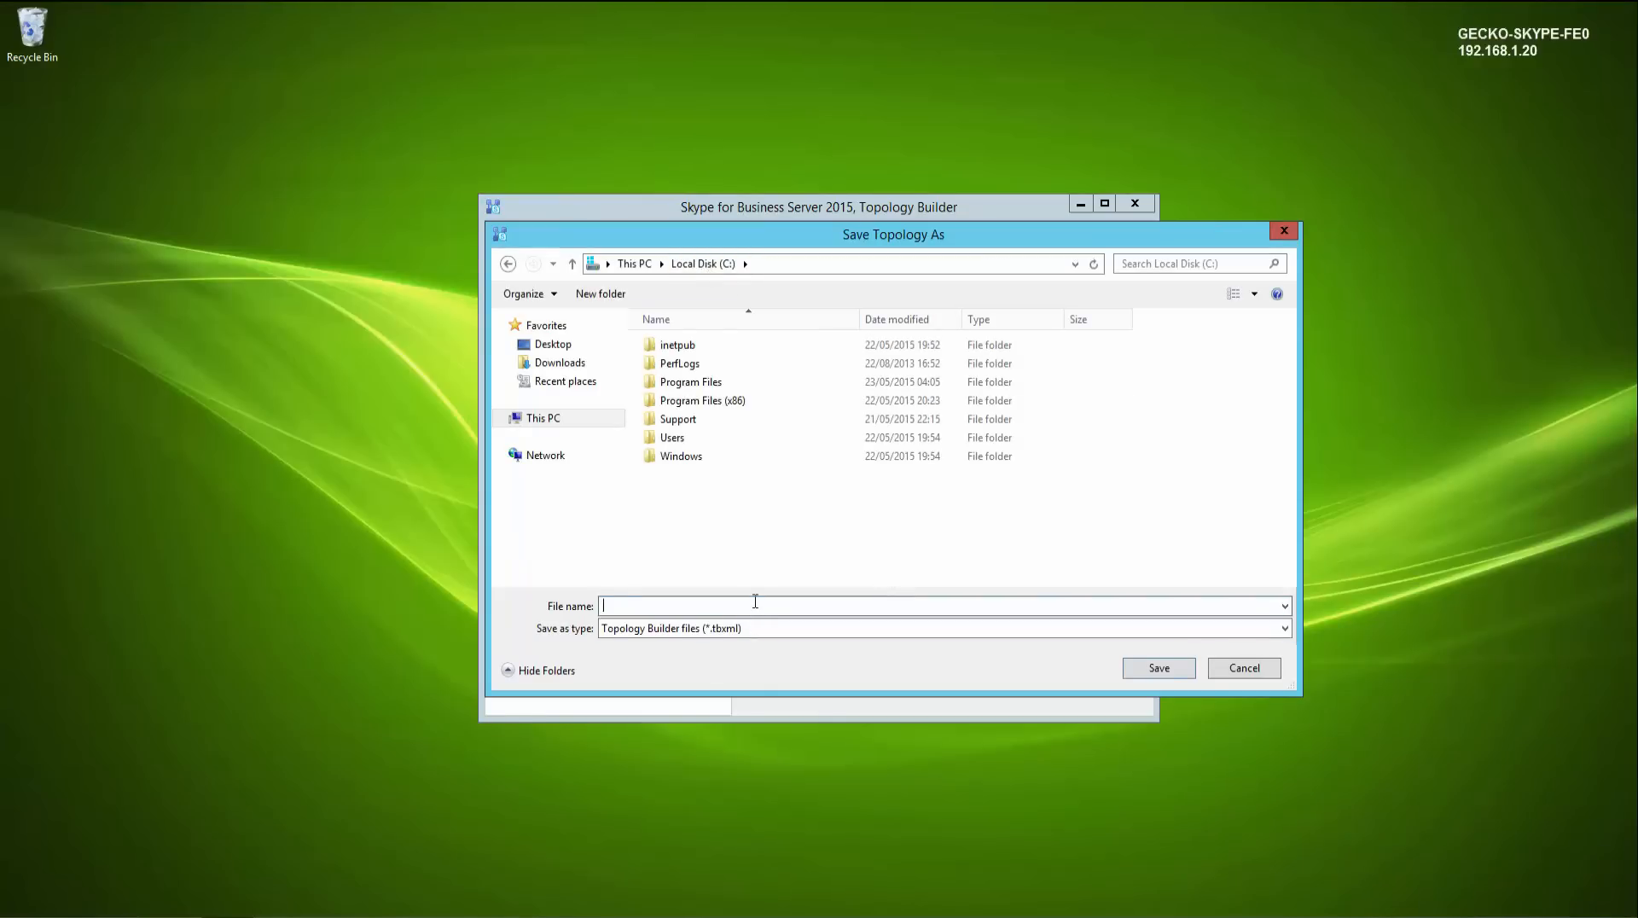
text(Pre_Skype4B)
click(1158, 668)
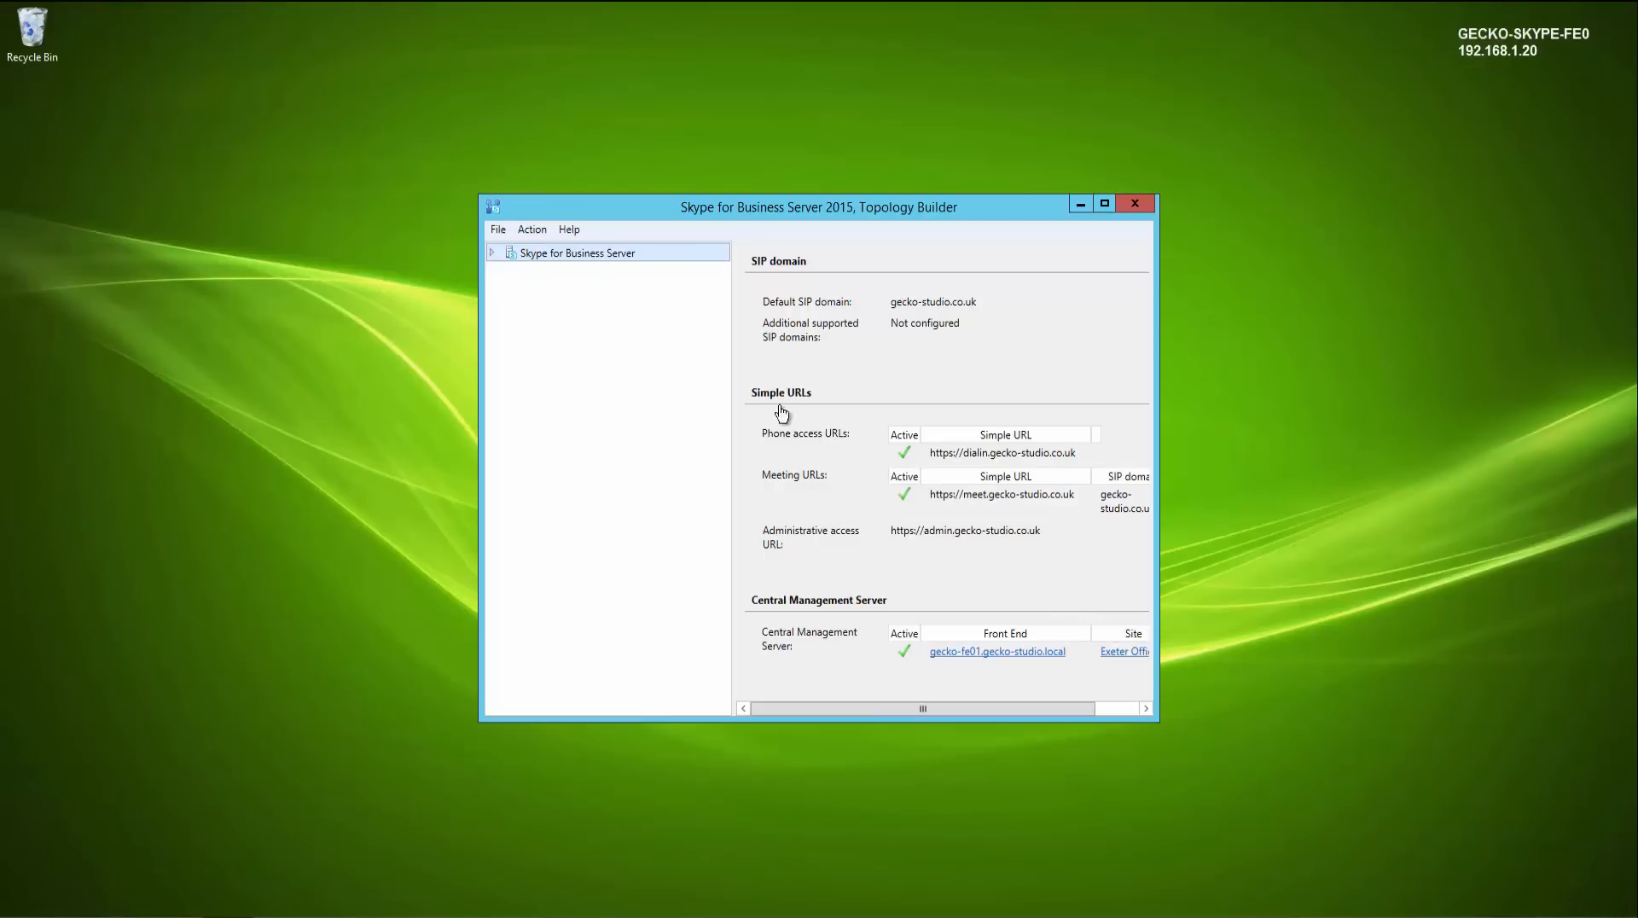
click(492, 252)
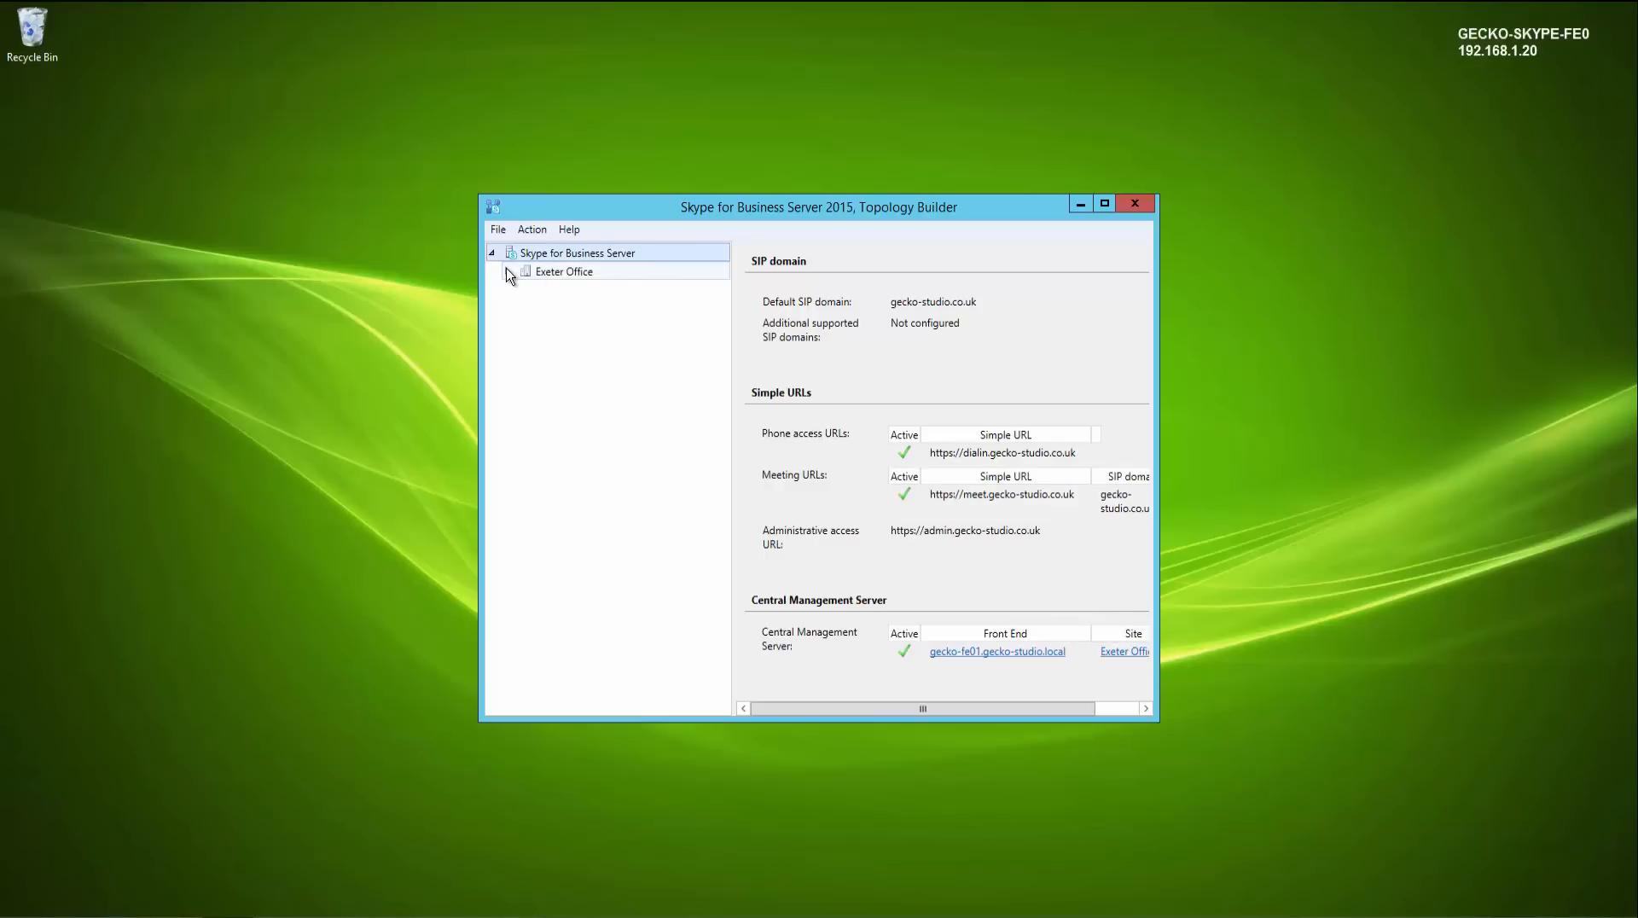
- Expand the Lync Server 2010 site nodes to examine the existing Standard Edition, A/V conferencing and mediation pools, then collapse them
click(507, 272)
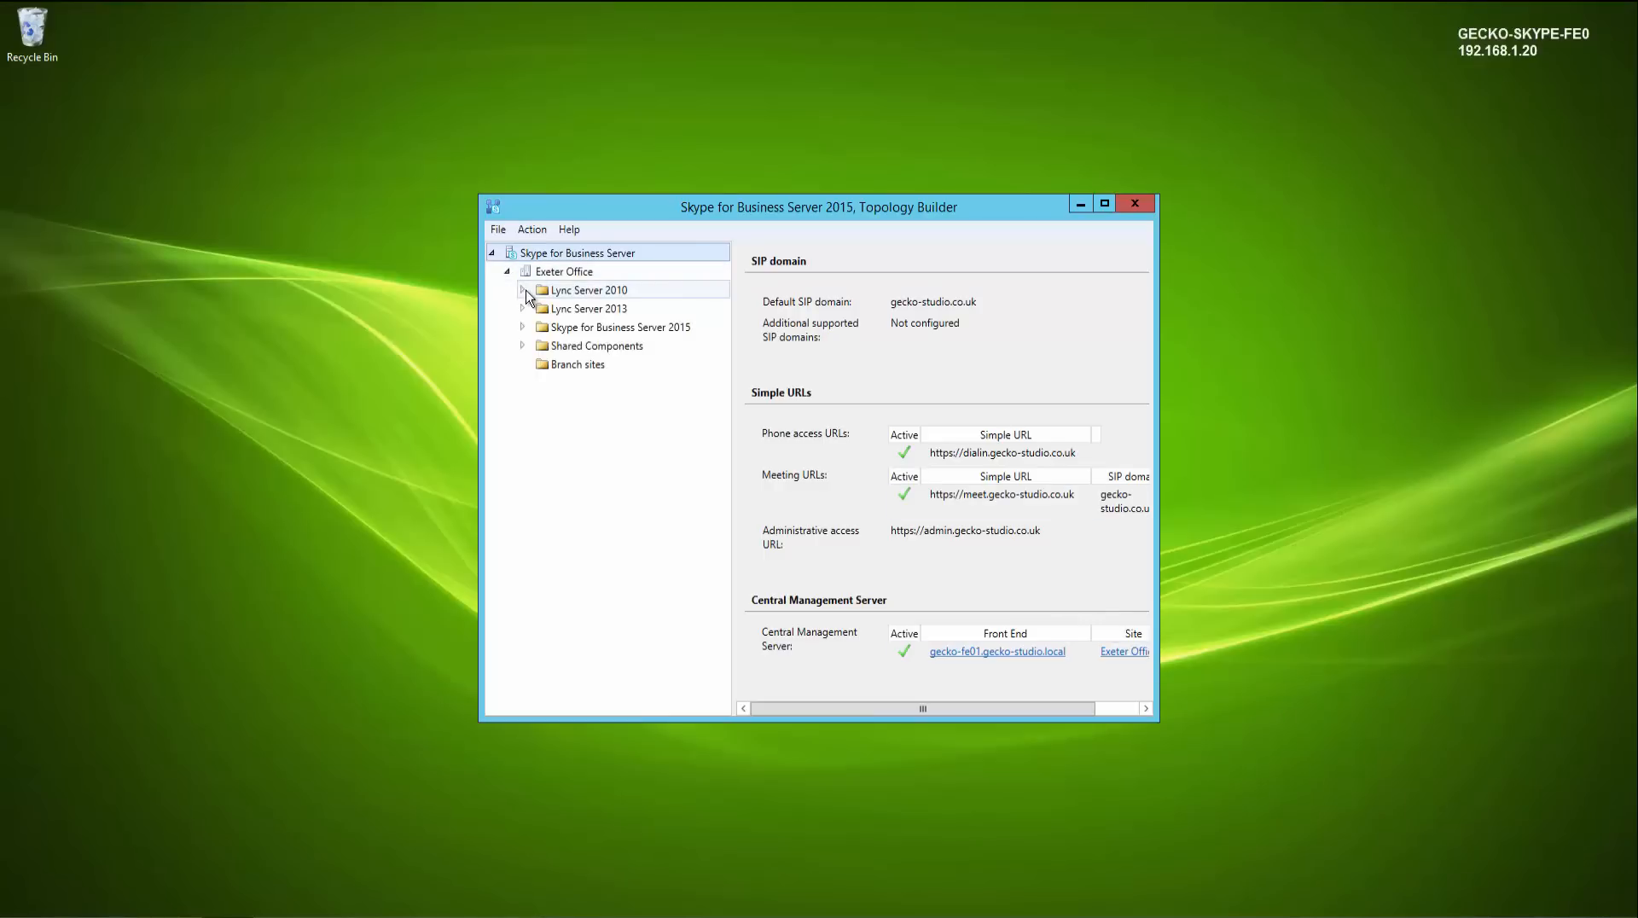
click(523, 290)
click(538, 309)
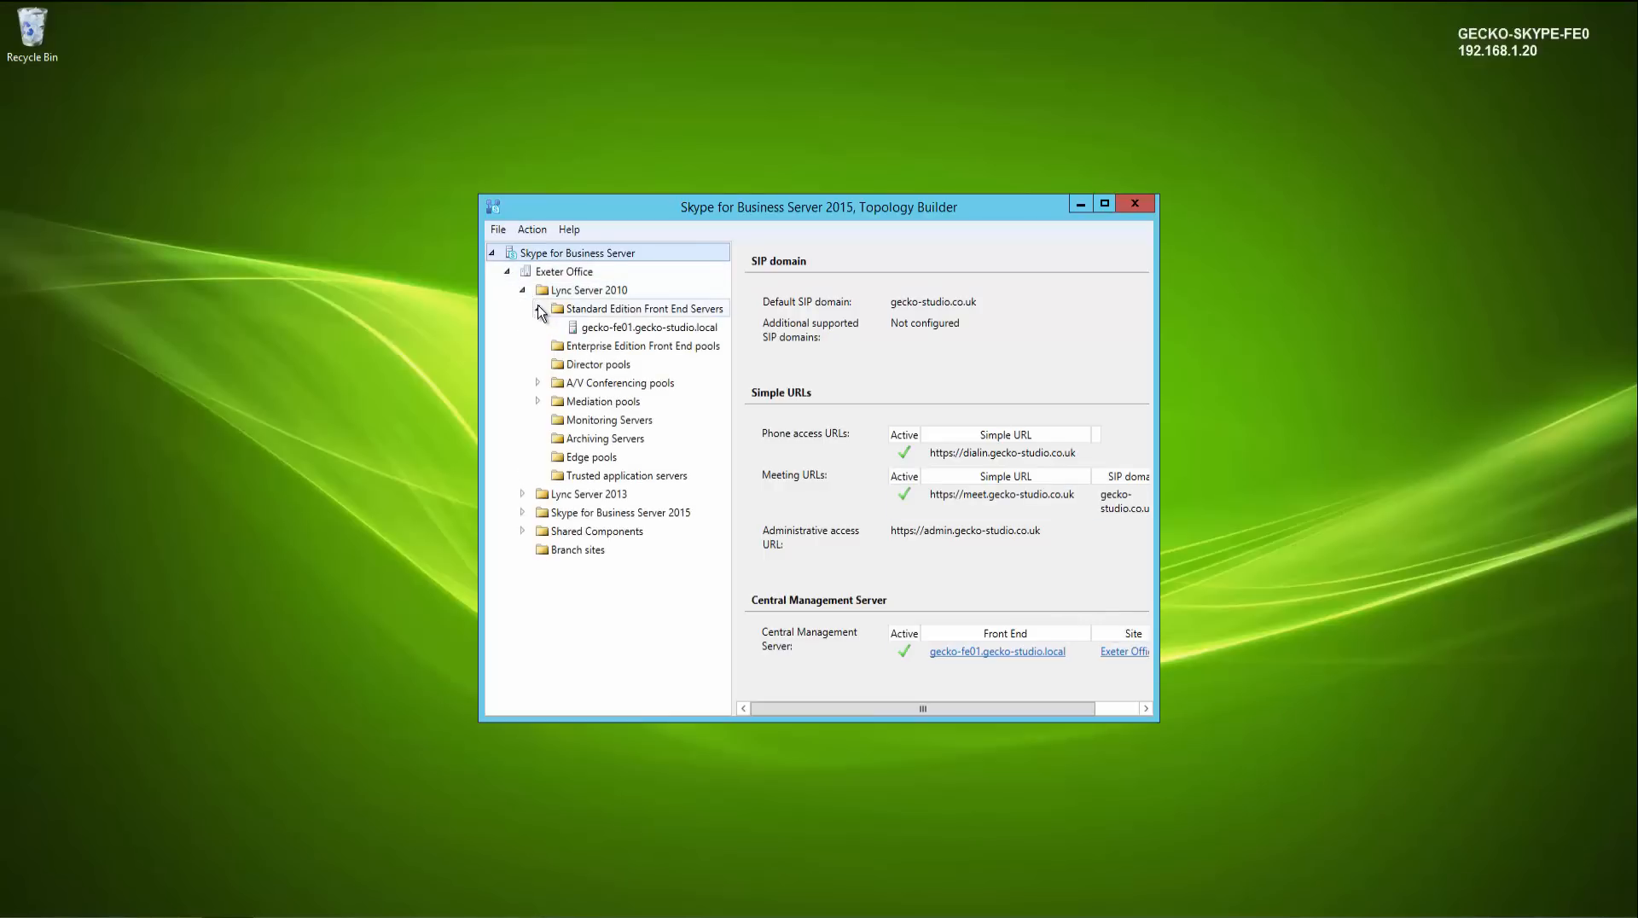
click(537, 383)
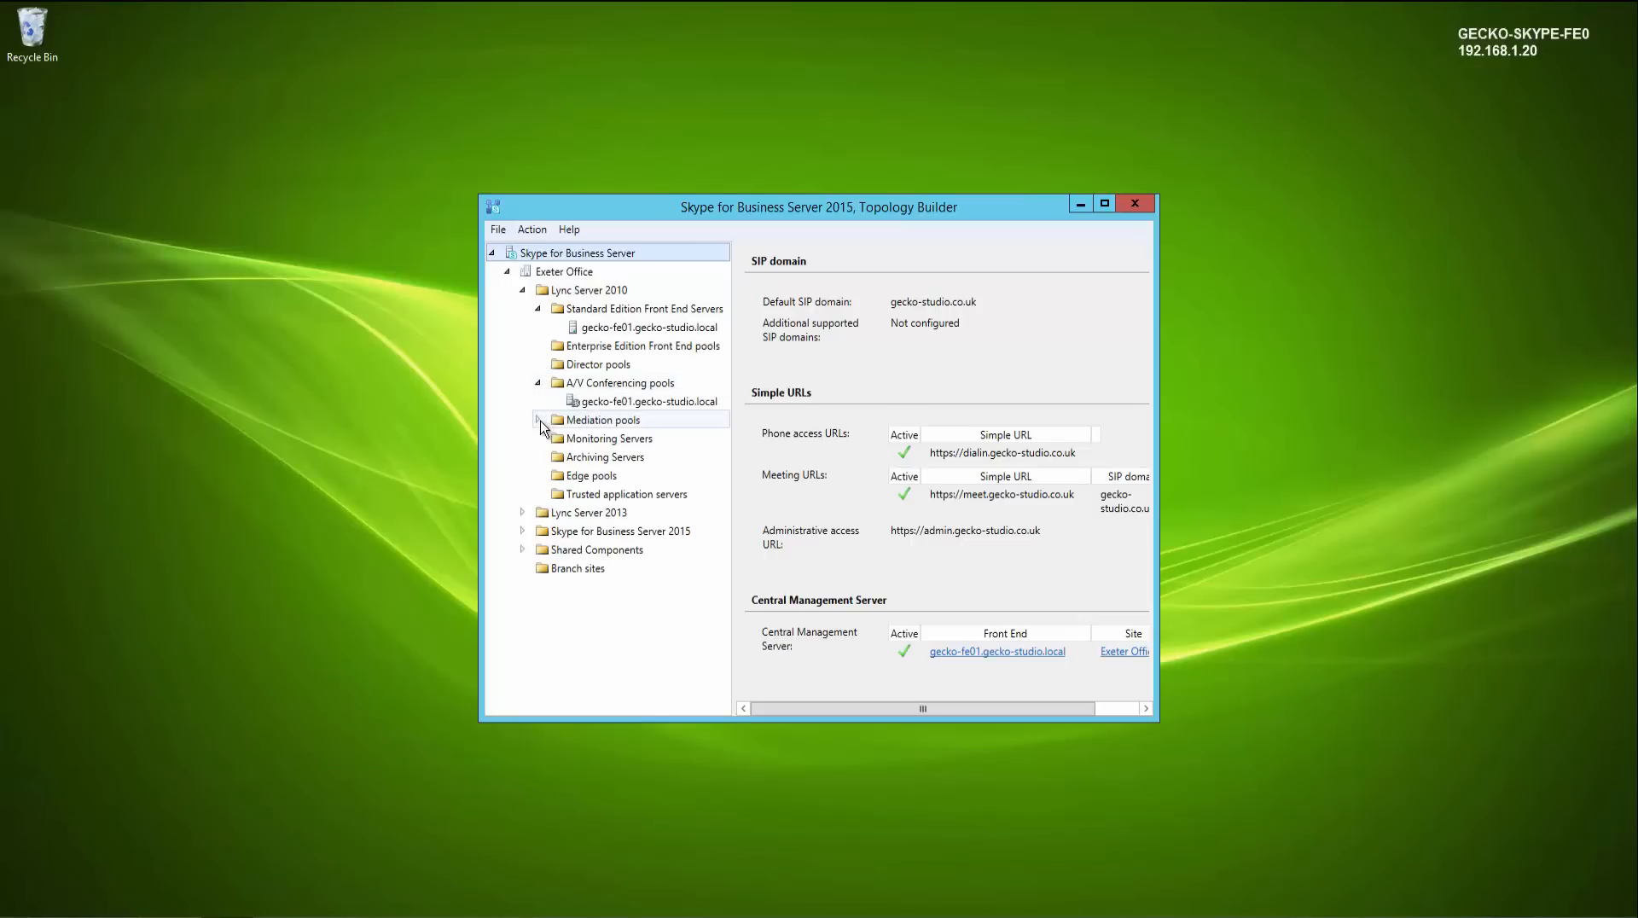
click(538, 421)
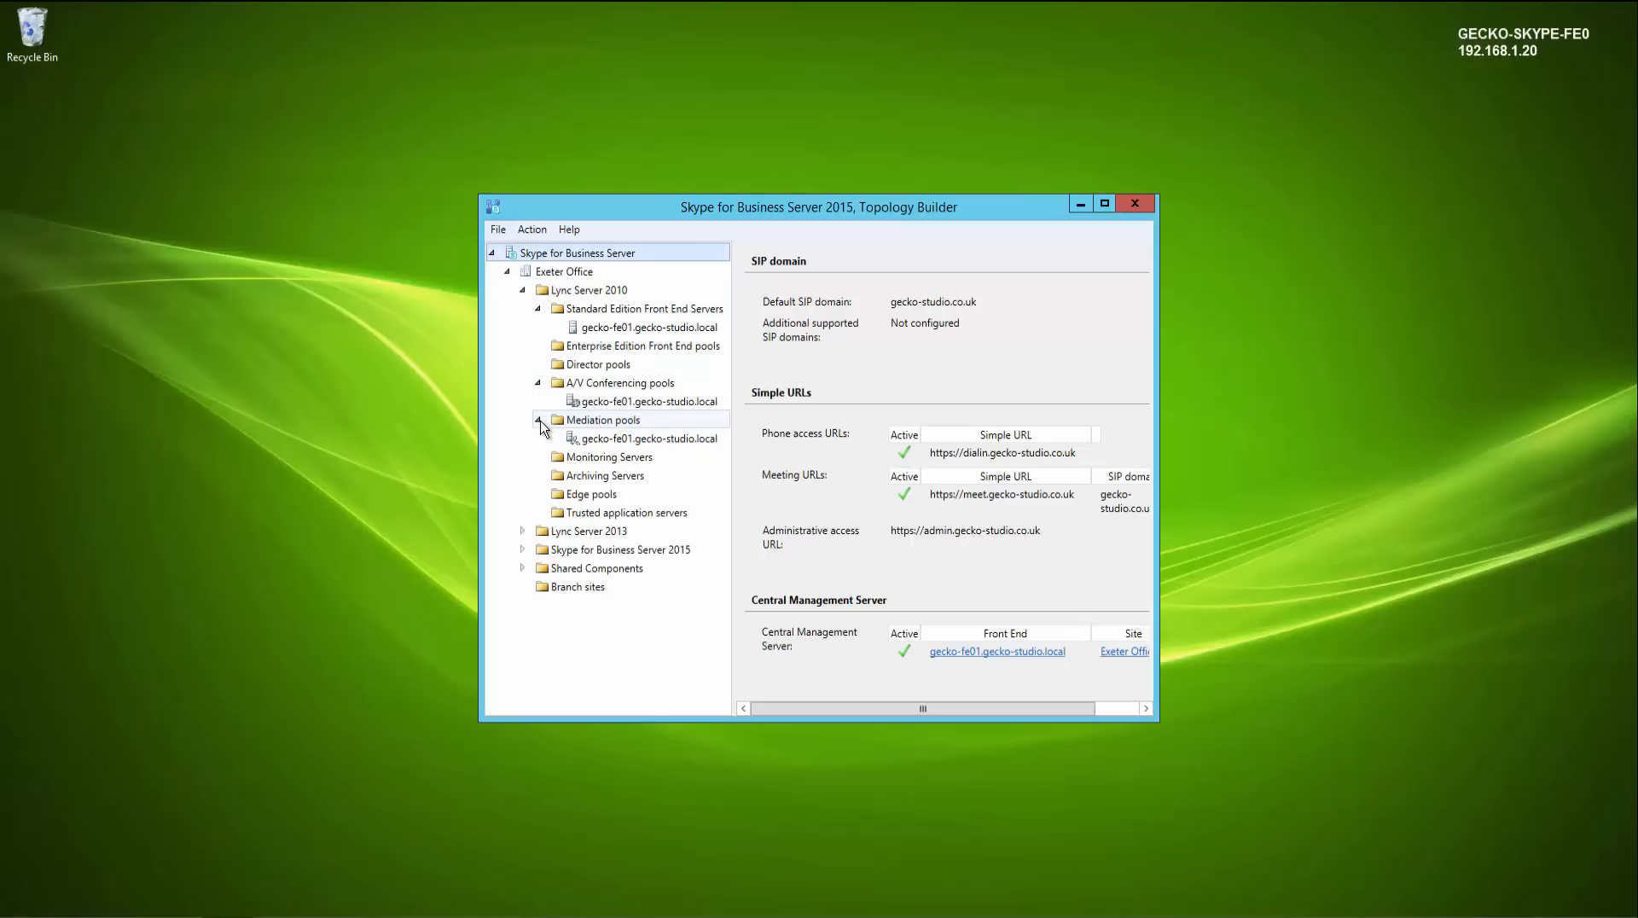
click(538, 421)
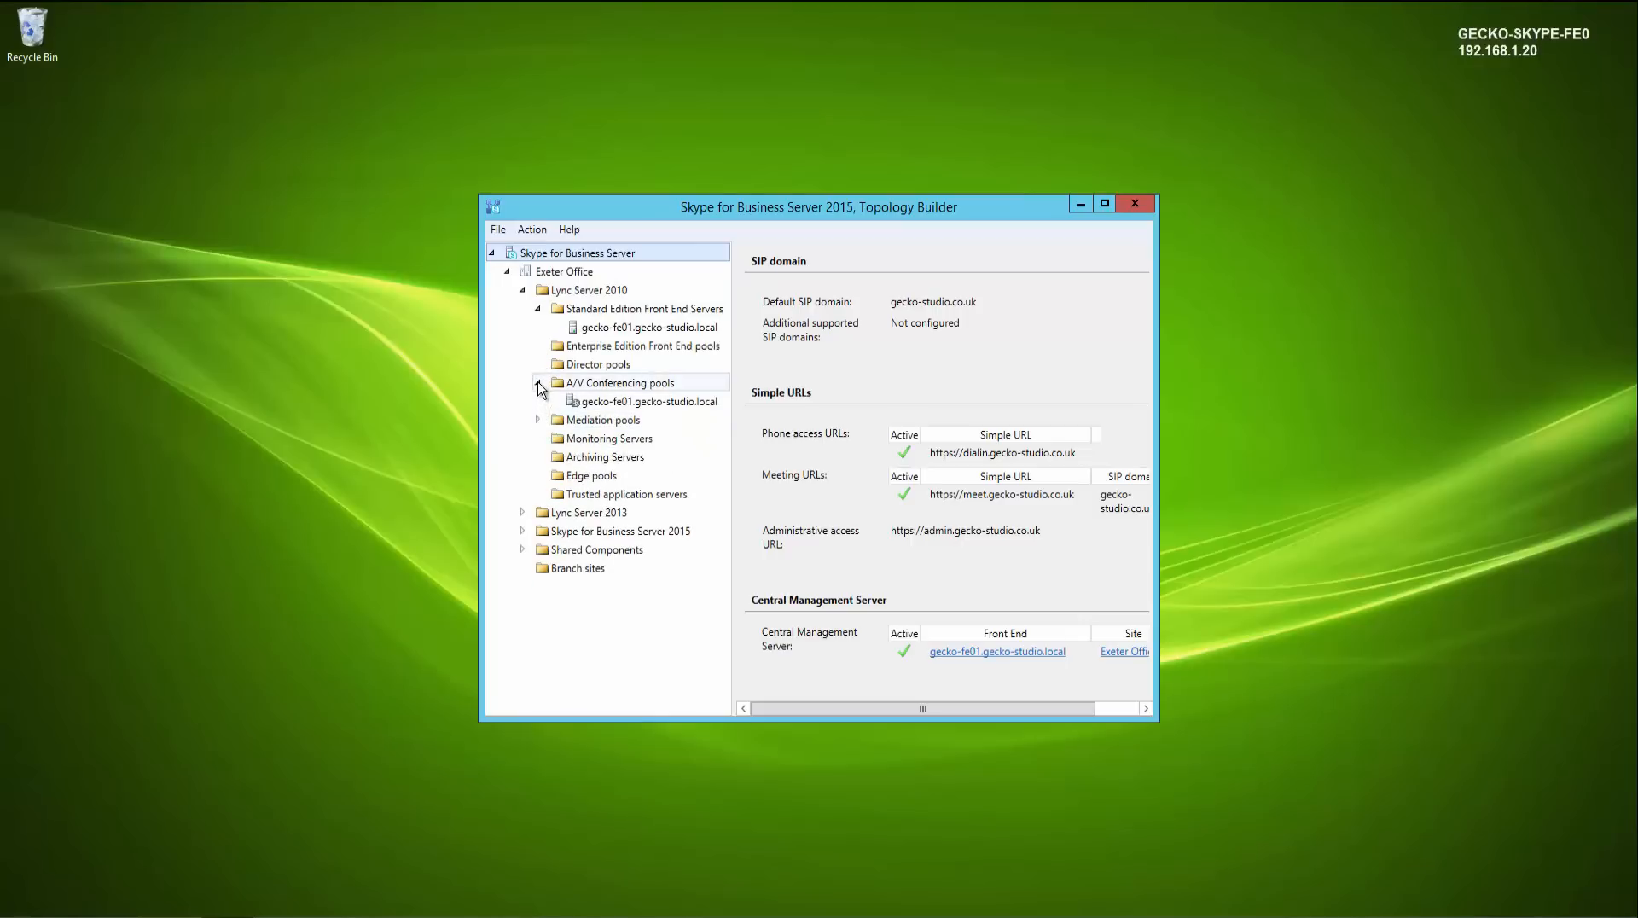
click(537, 383)
click(538, 309)
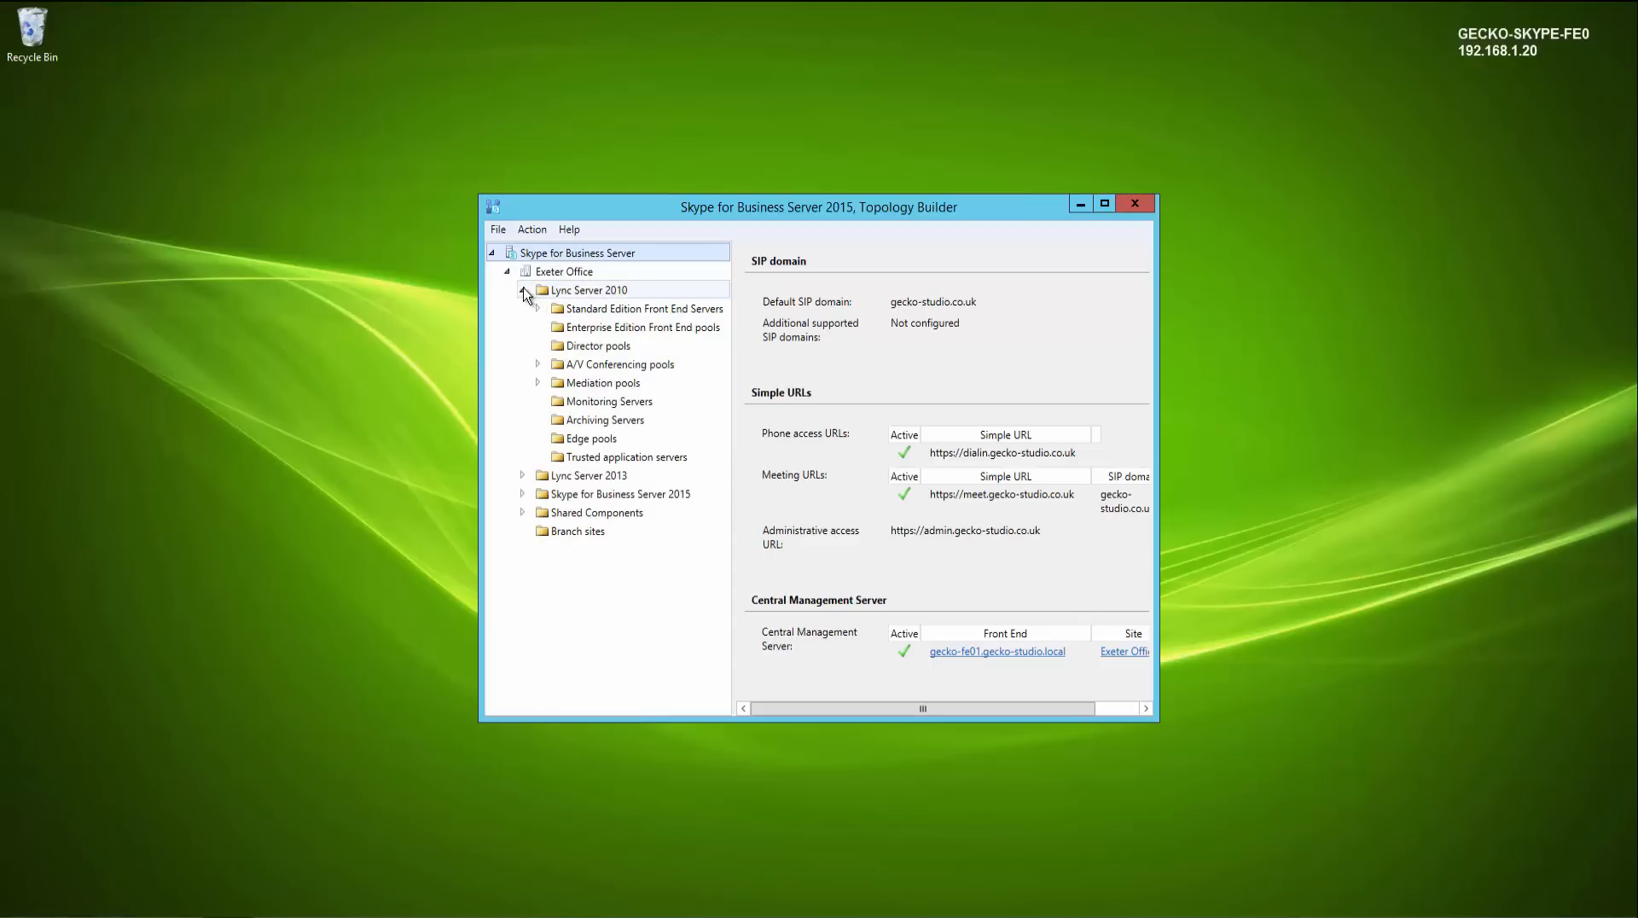
click(523, 291)
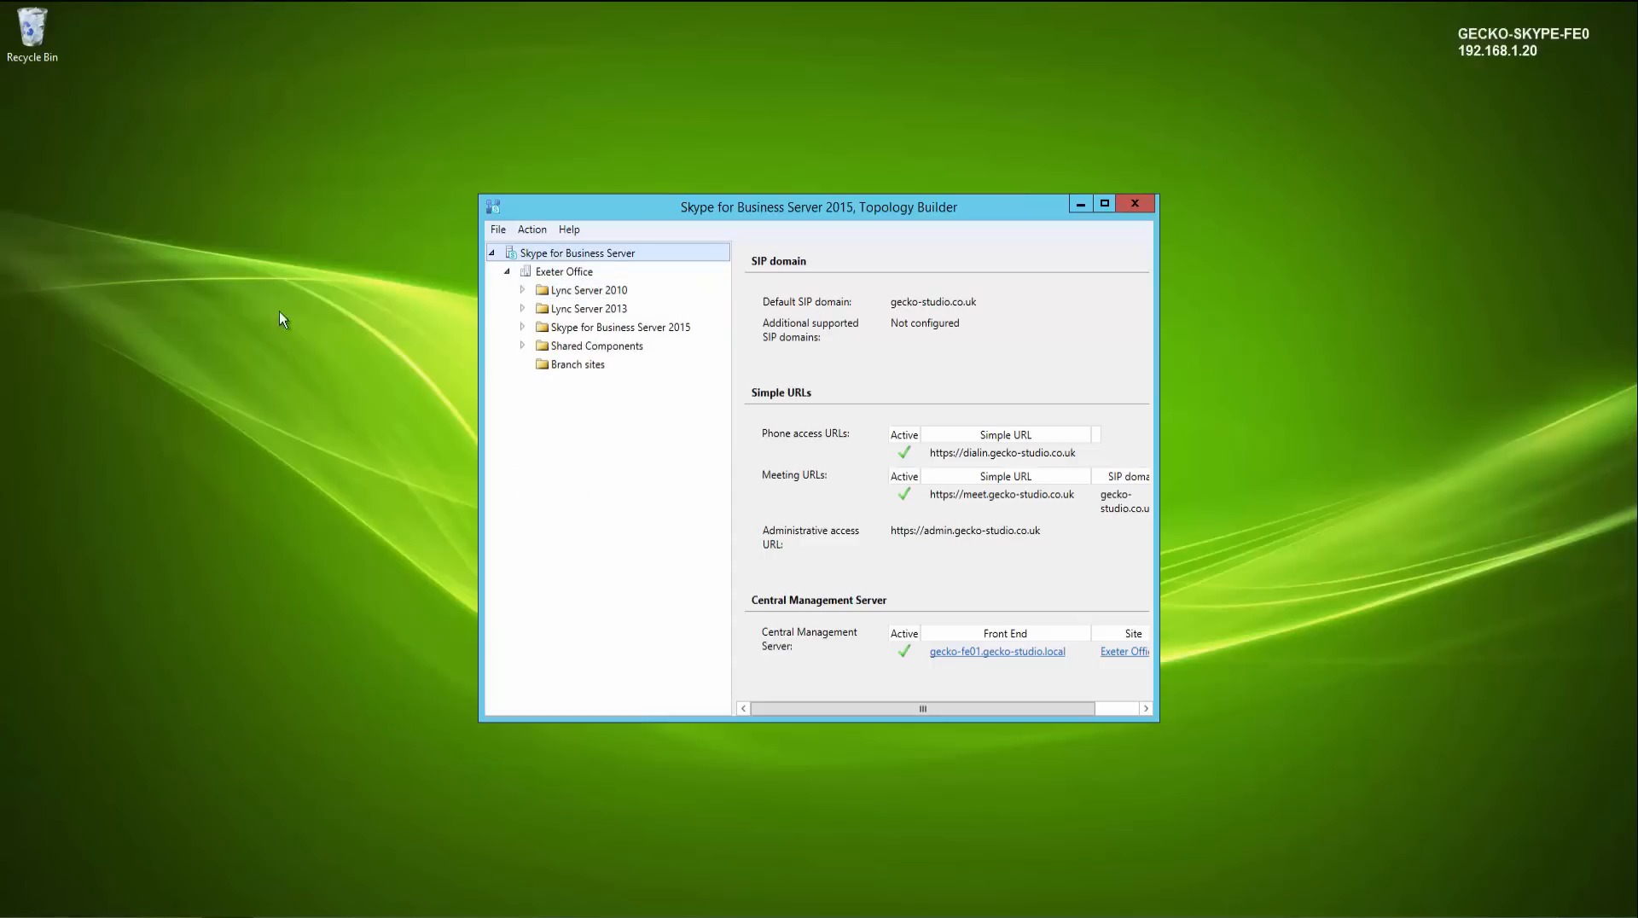
- Start a new Standard Edition Front End pool under Skype for Business Server 2015 with FQDN gecko-skype-fe01.gecko-studio.local
click(522, 328)
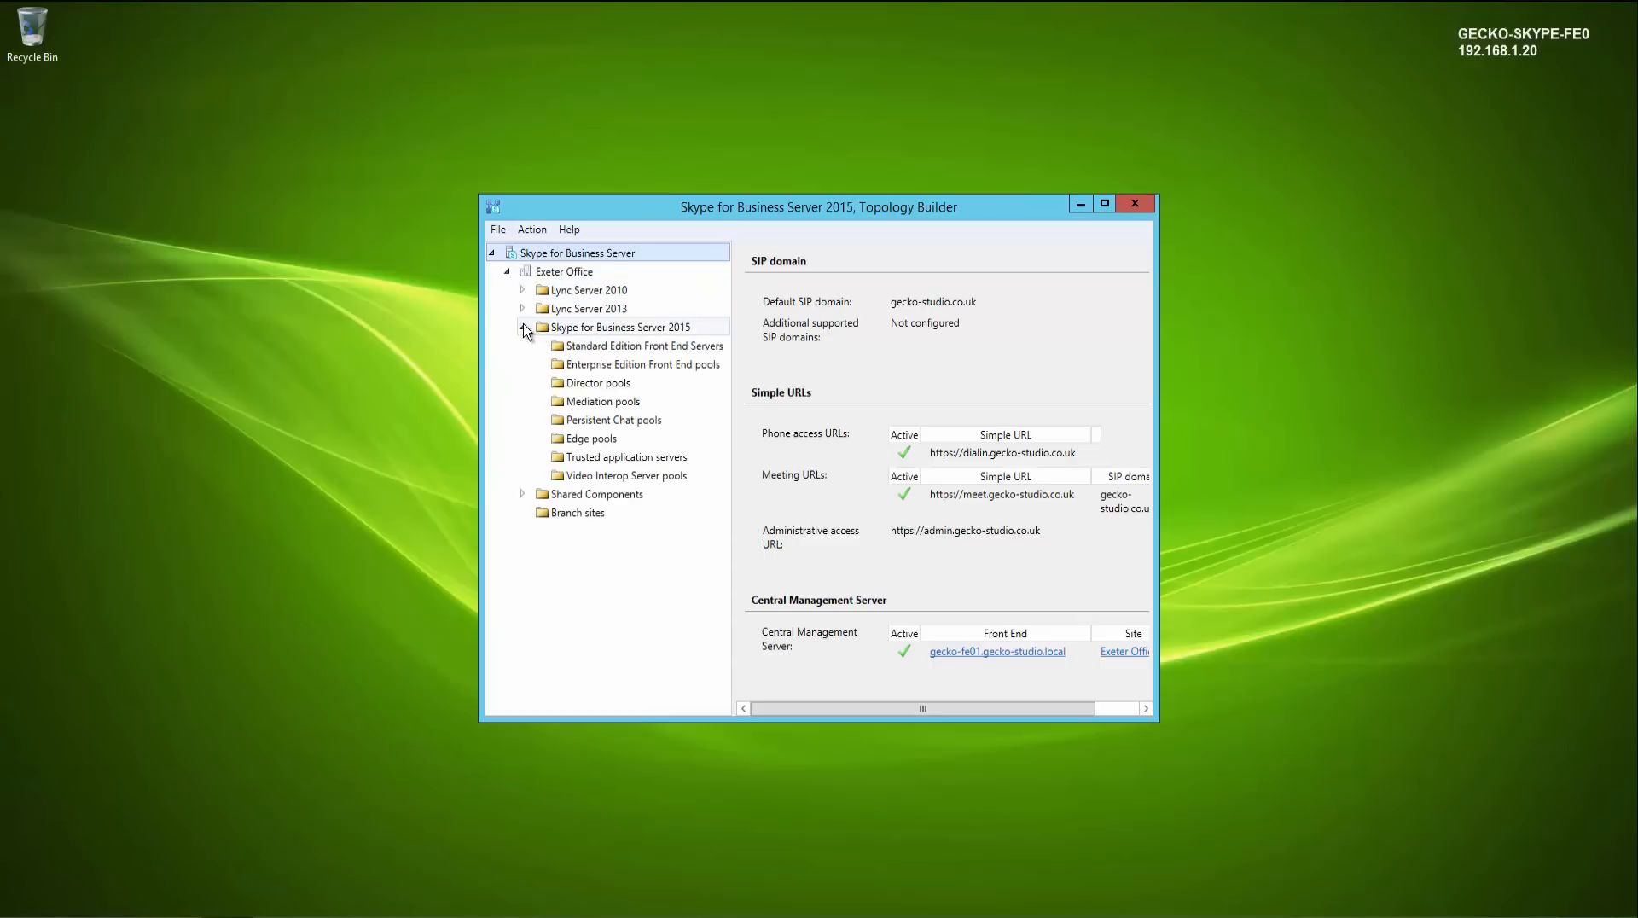
right_click(597, 348)
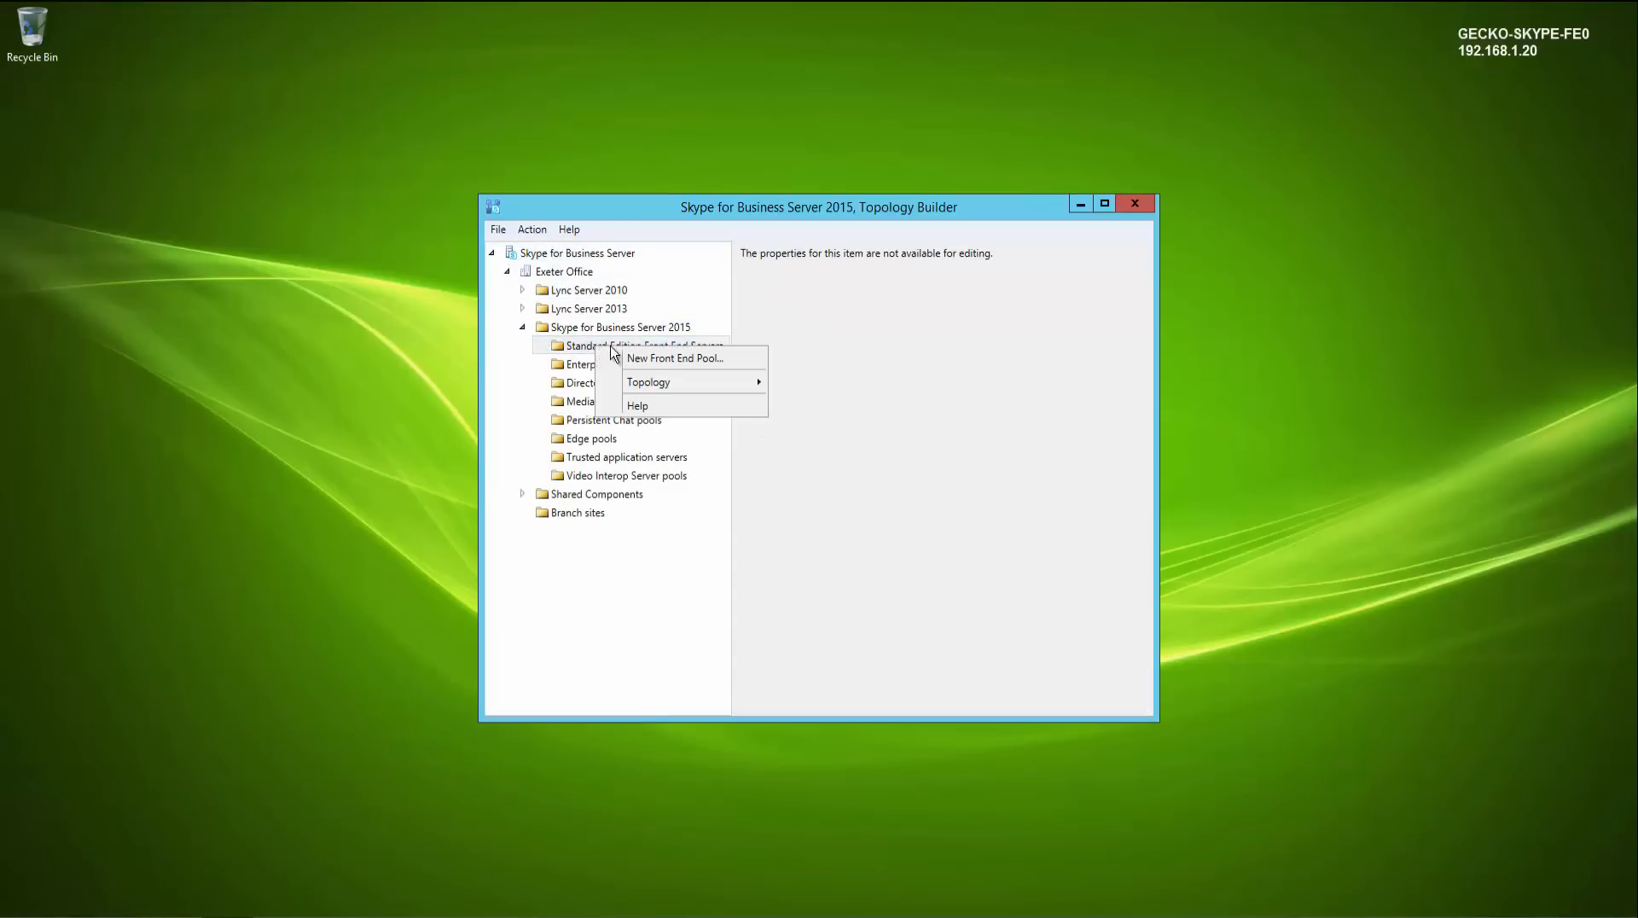
click(646, 358)
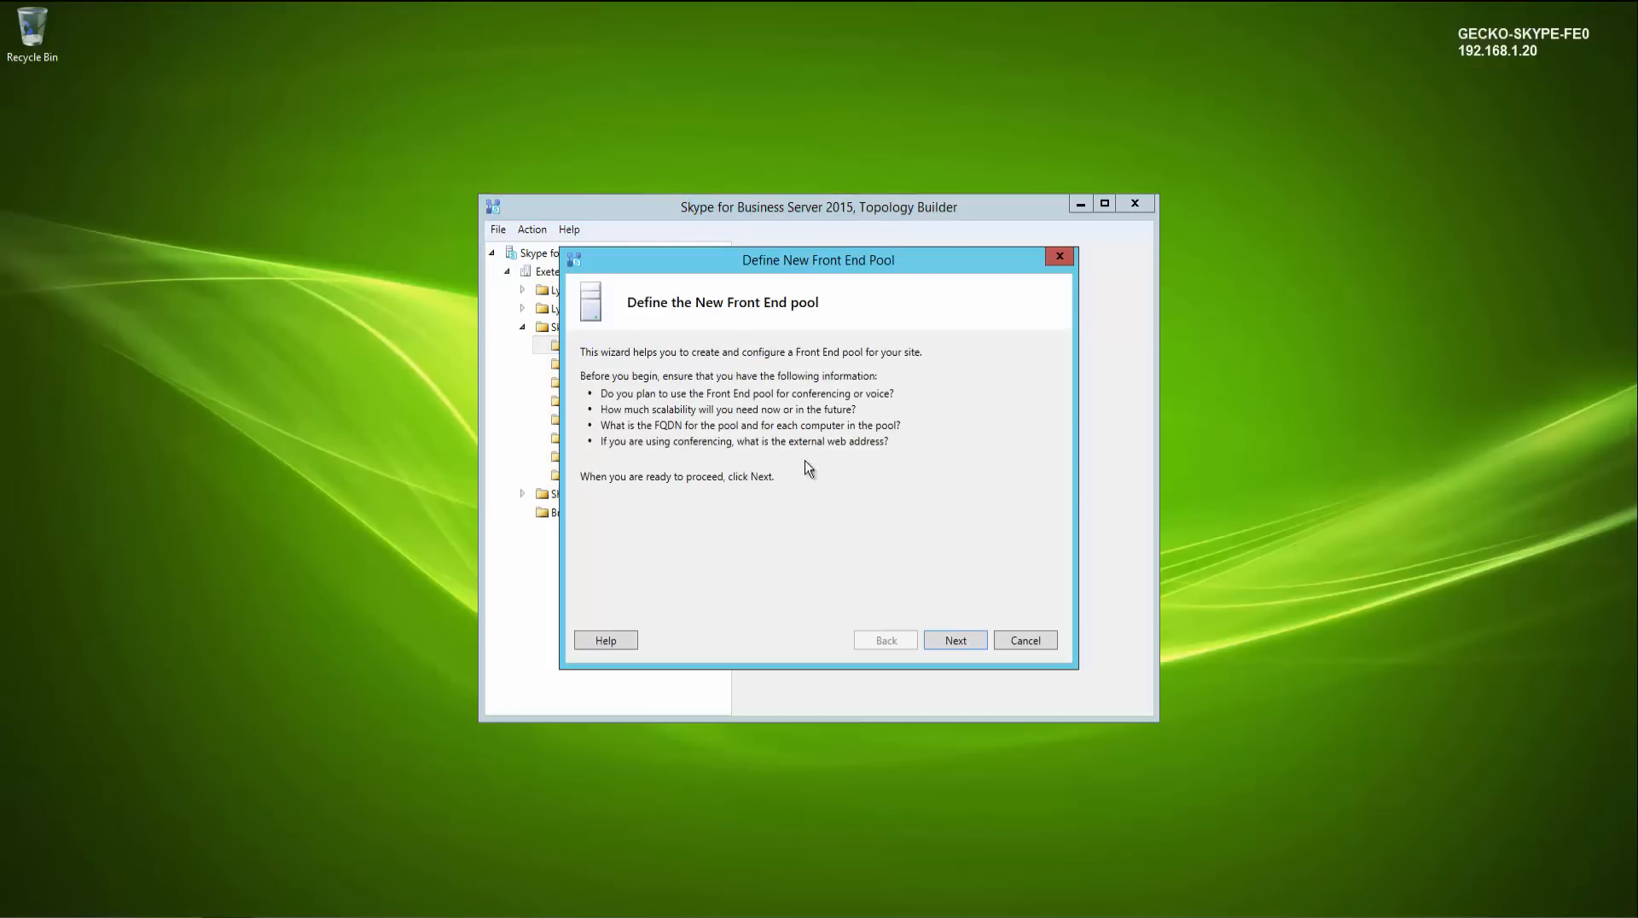
click(944, 646)
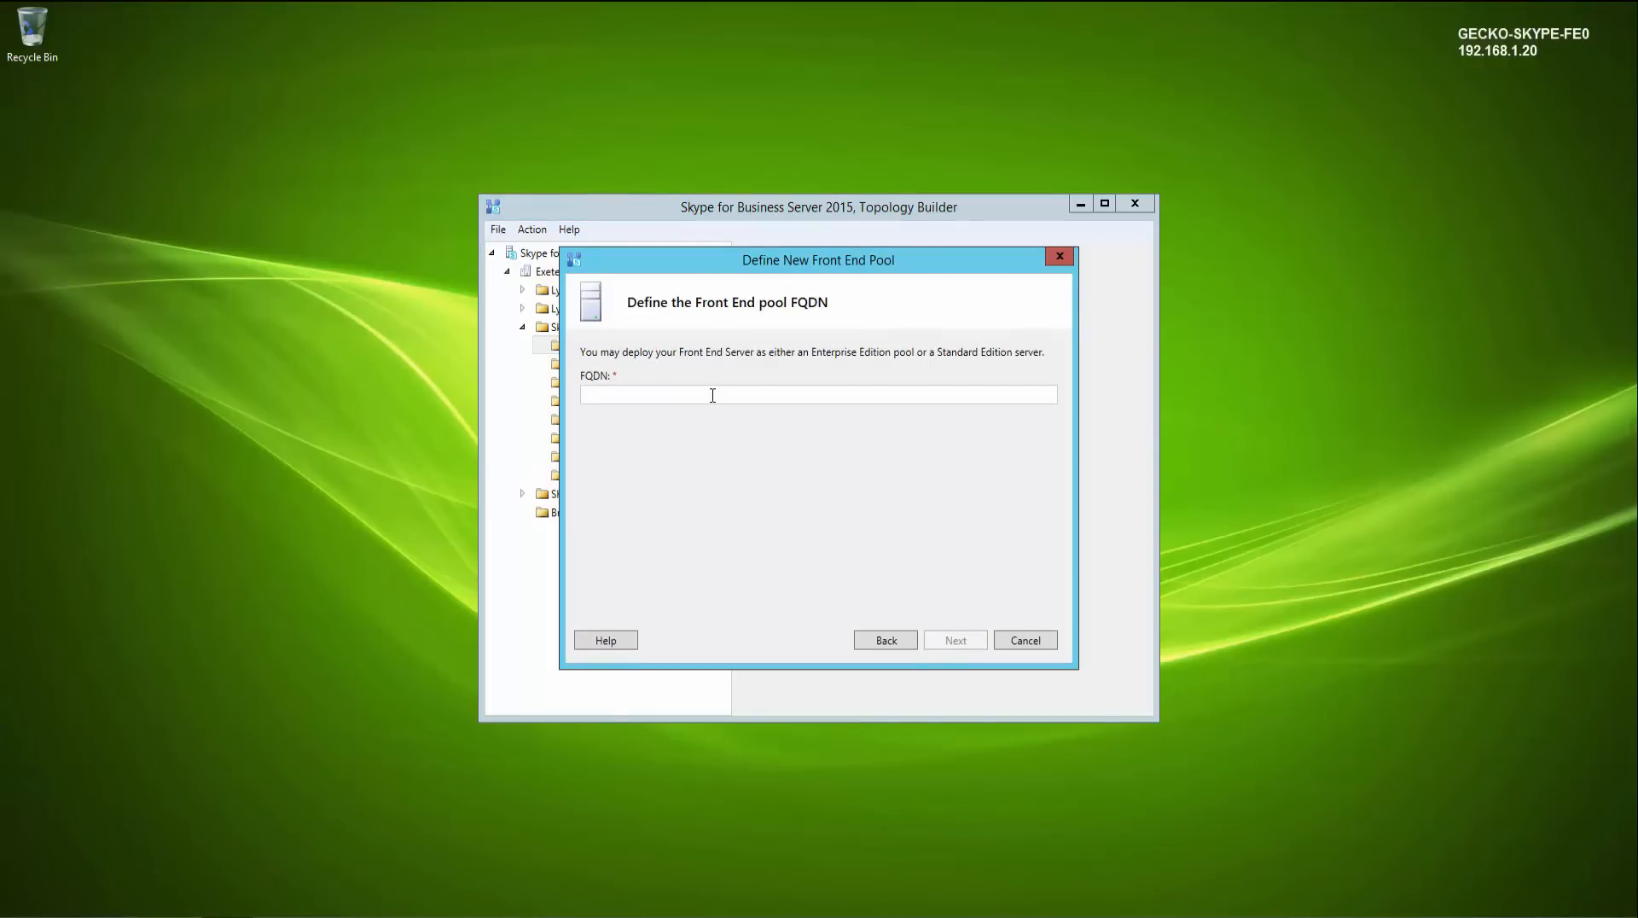
text(gecko-sky)
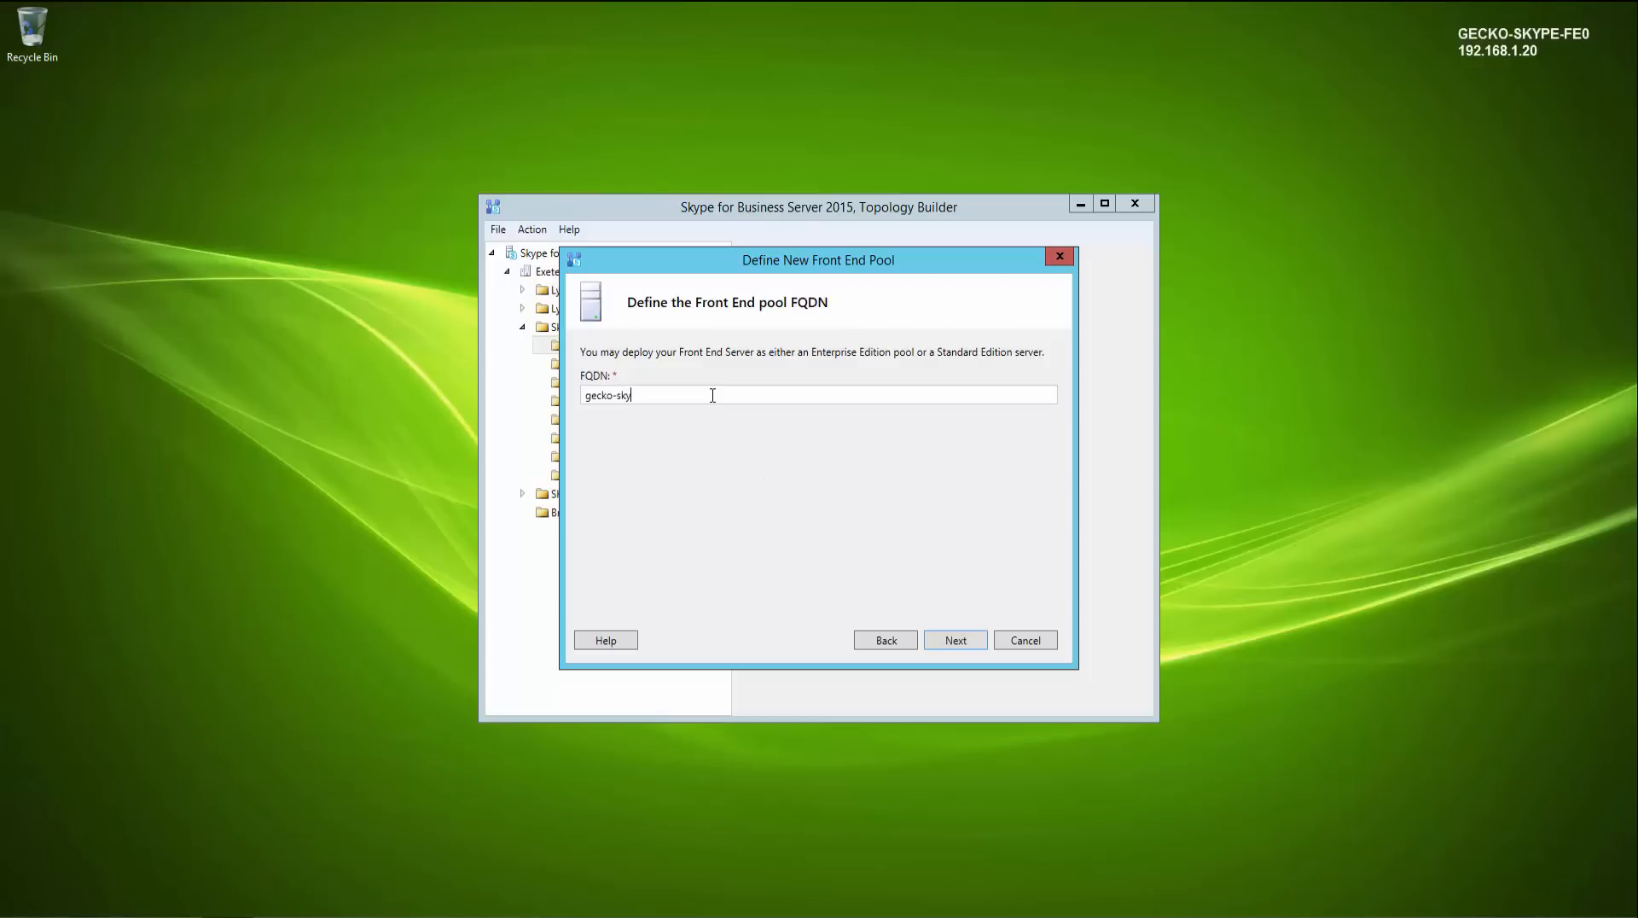
text(pe-fe01.gecko-studio.local)
click(955, 640)
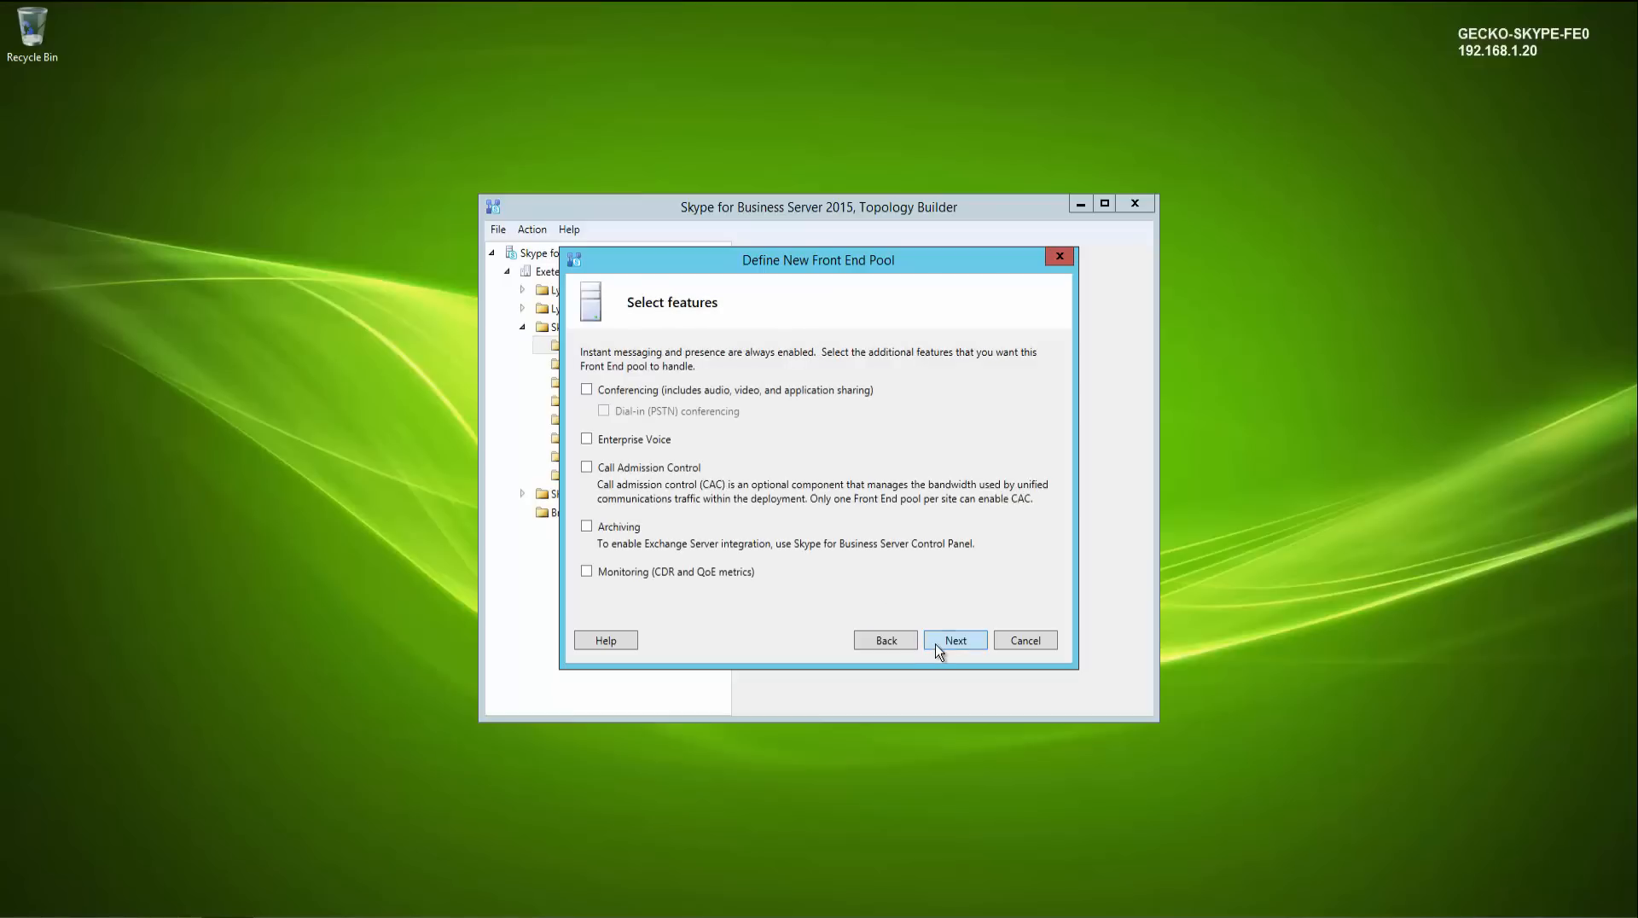
- Enable the Conferencing feature for the pool and keep the Mediation Server collocated
click(588, 392)
click(933, 649)
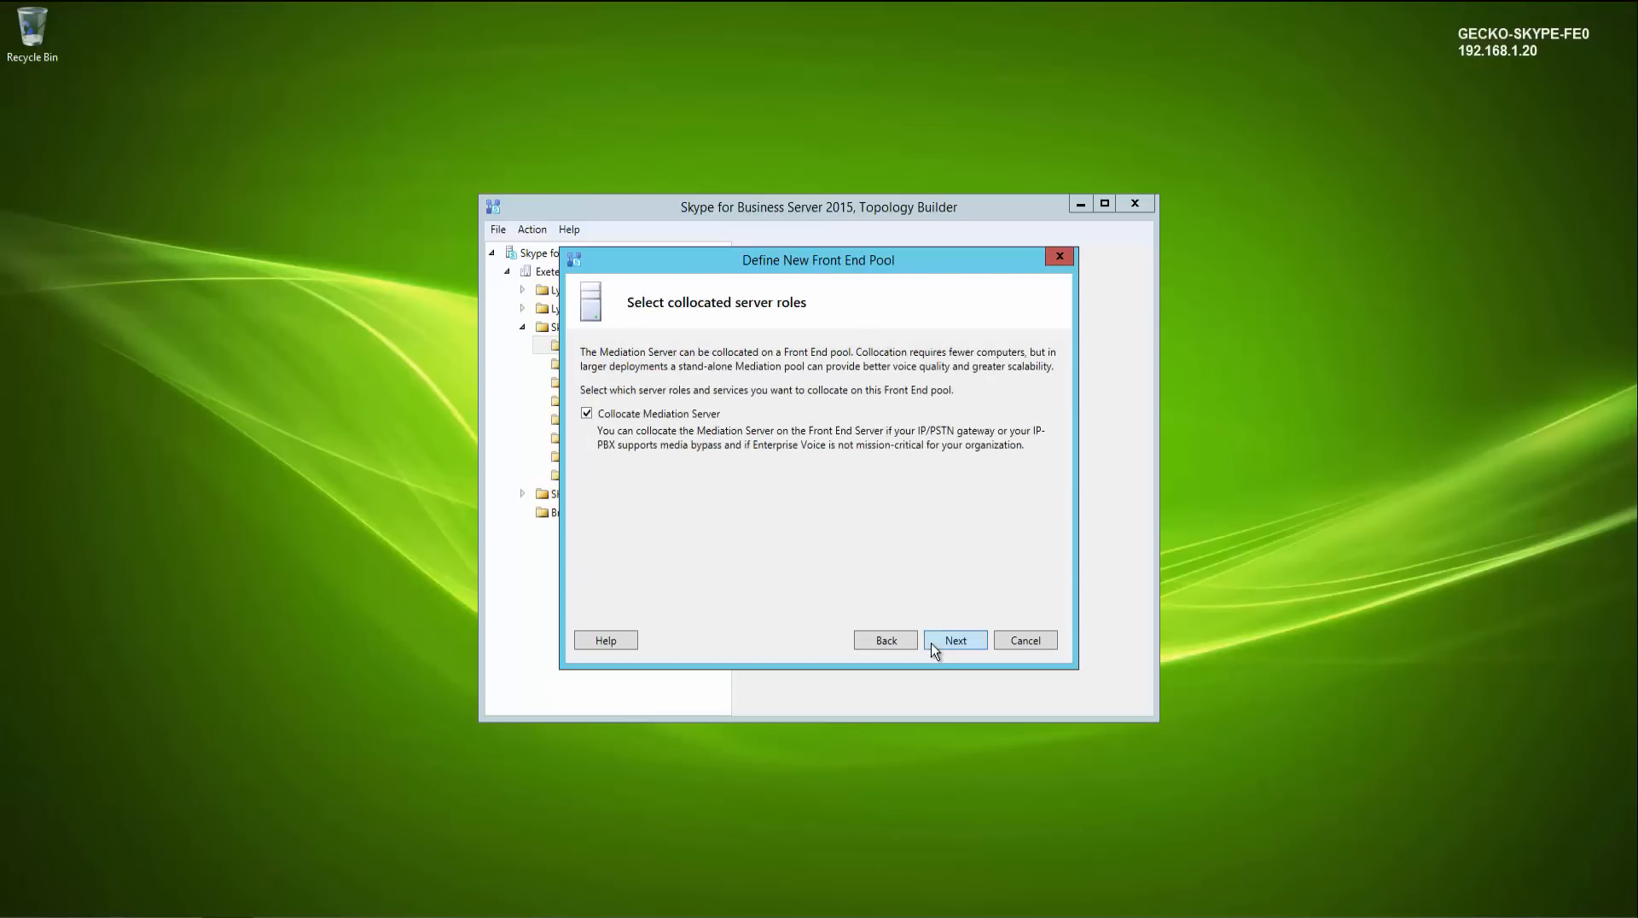
click(935, 651)
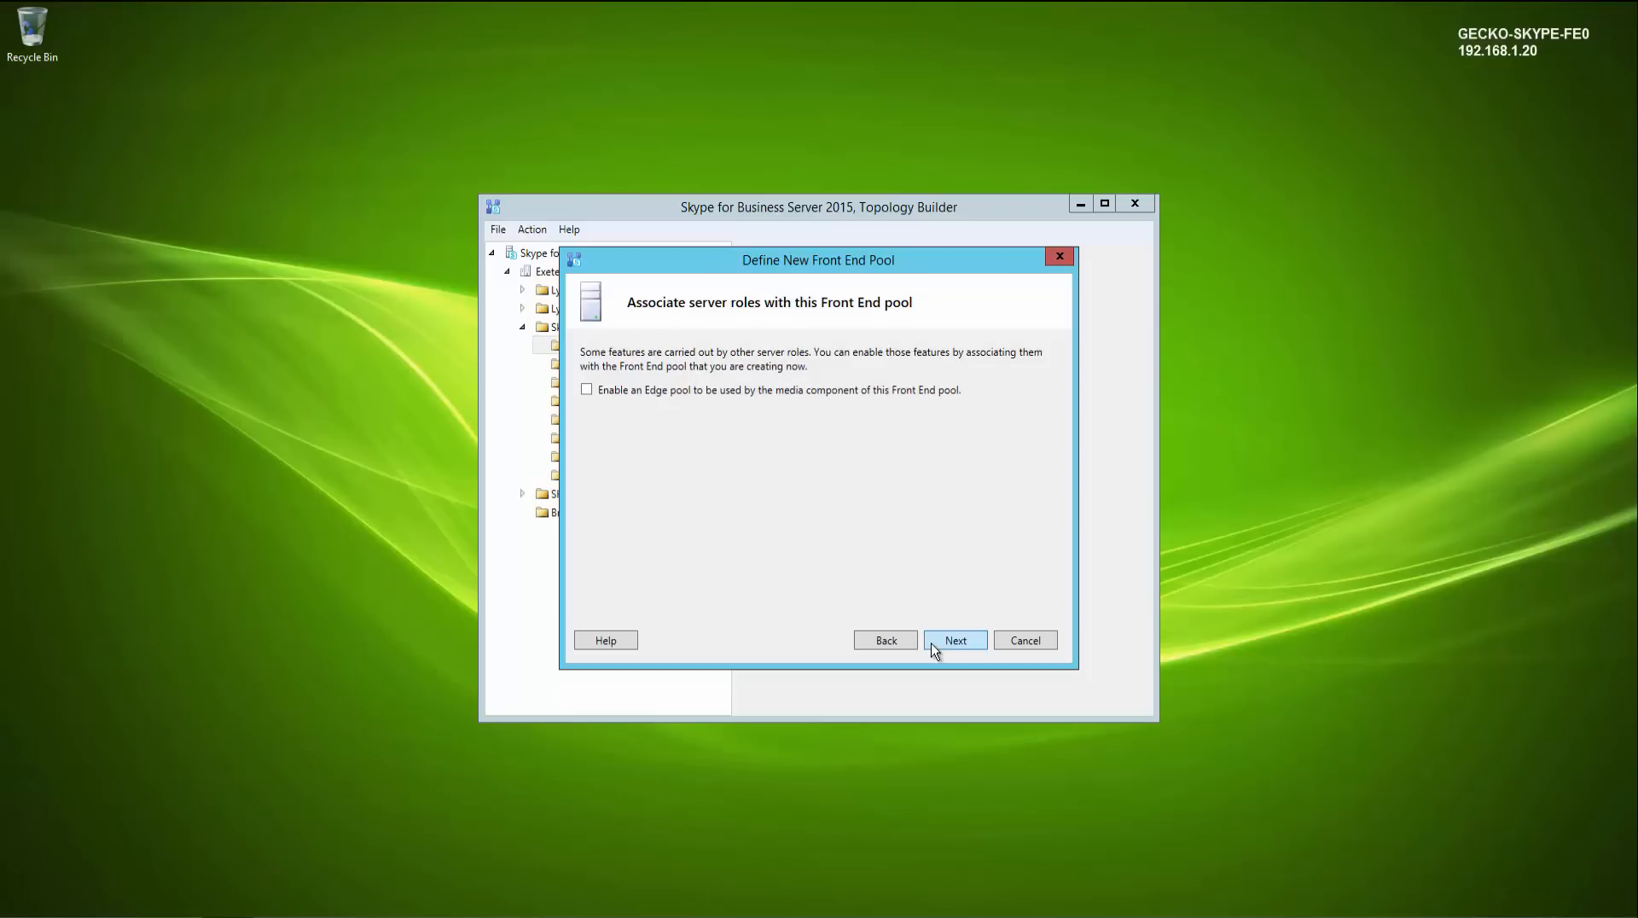
click(684, 394)
click(941, 638)
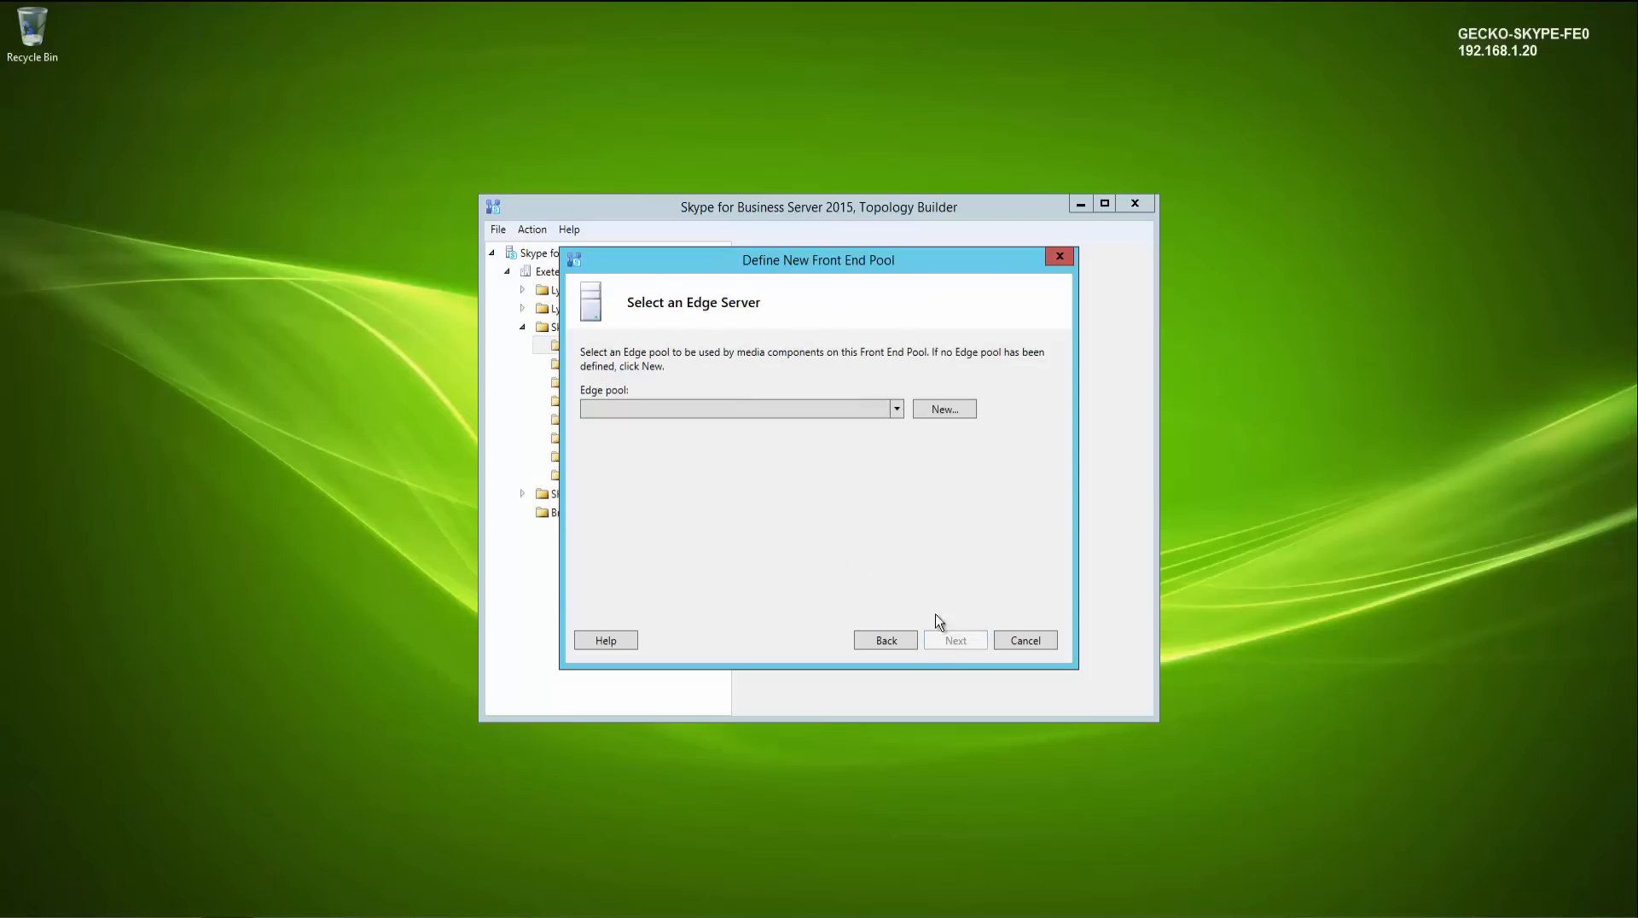
click(897, 410)
click(897, 411)
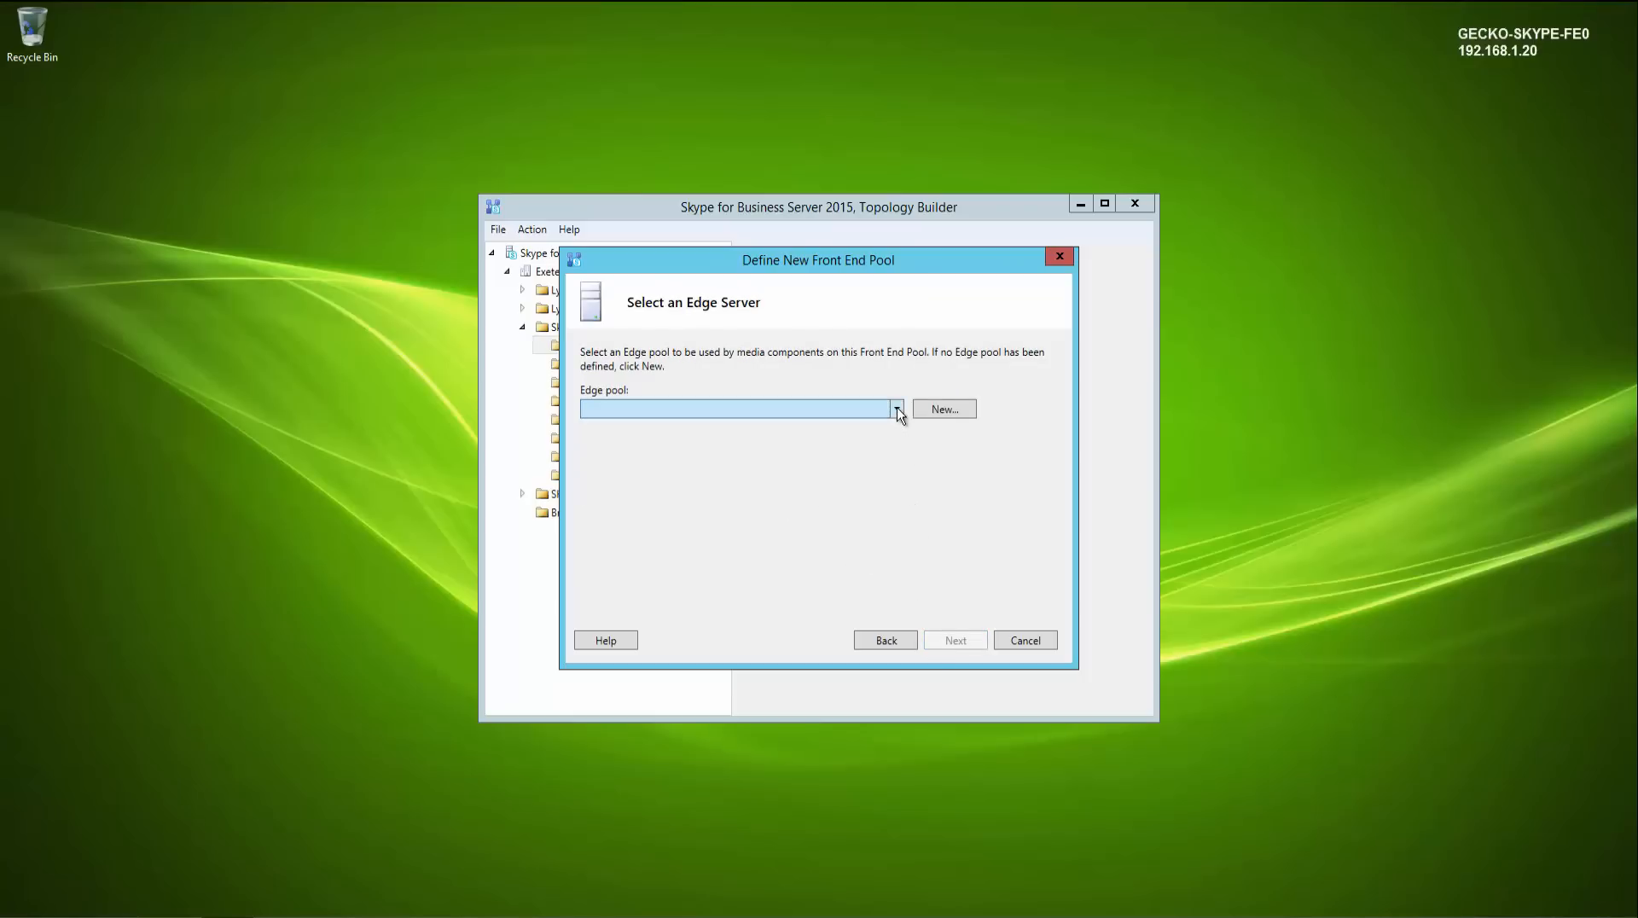
click(889, 637)
click(671, 393)
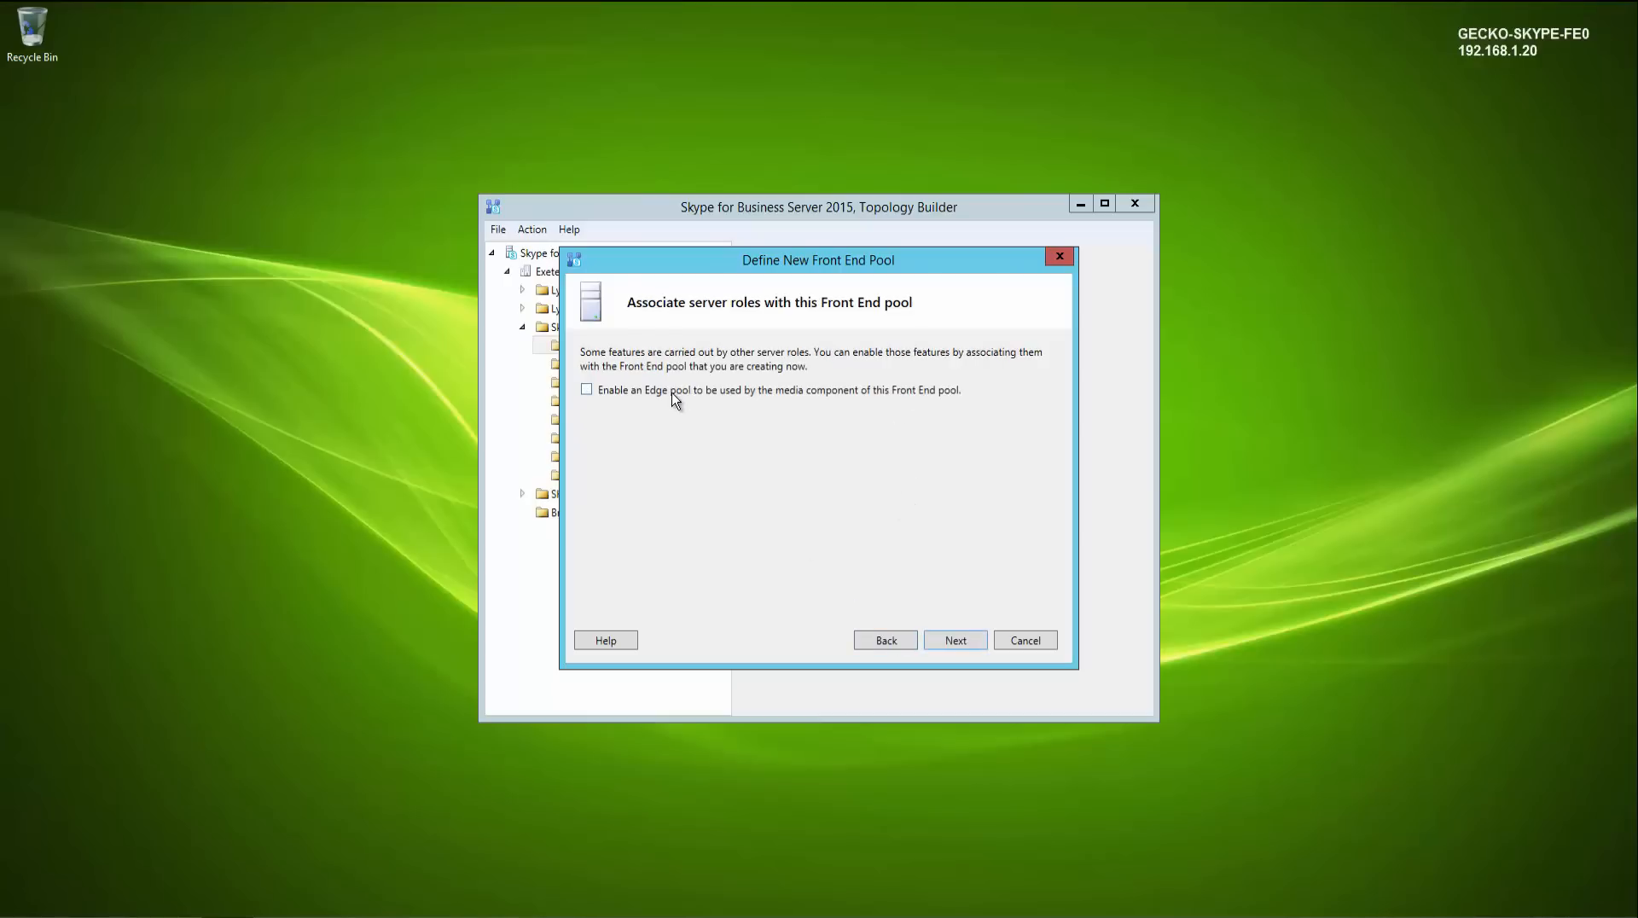
- Continue without an Edge pool, accept the default SQL Server store, and keep a new file store on gecko-skype-fe01.gecko-studio.local named share
click(953, 647)
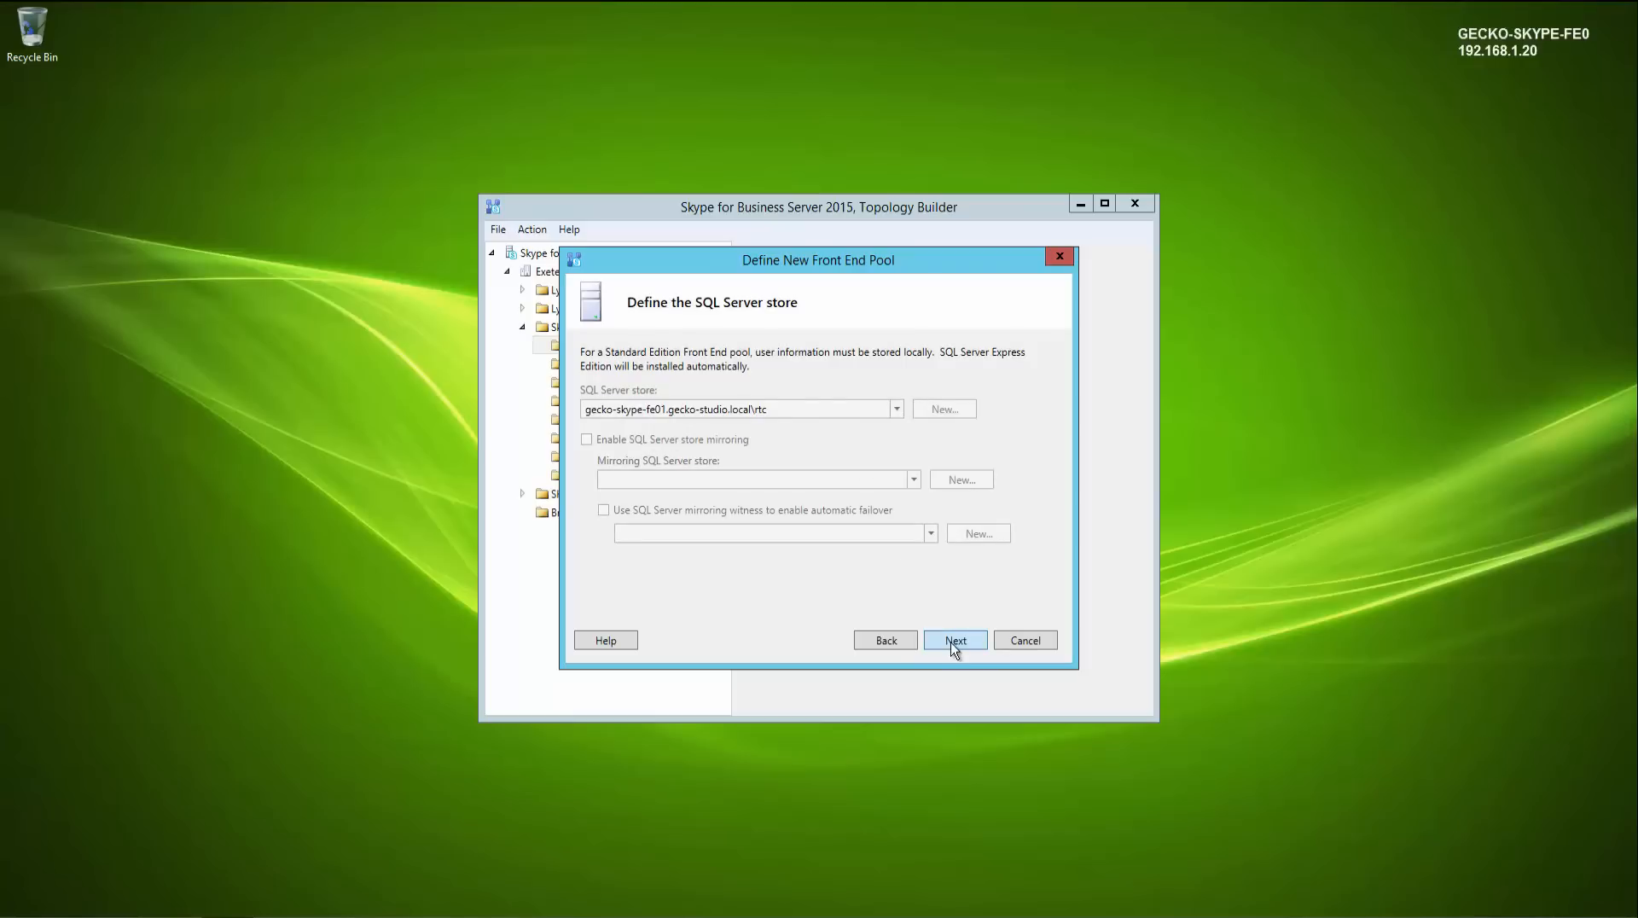
click(954, 647)
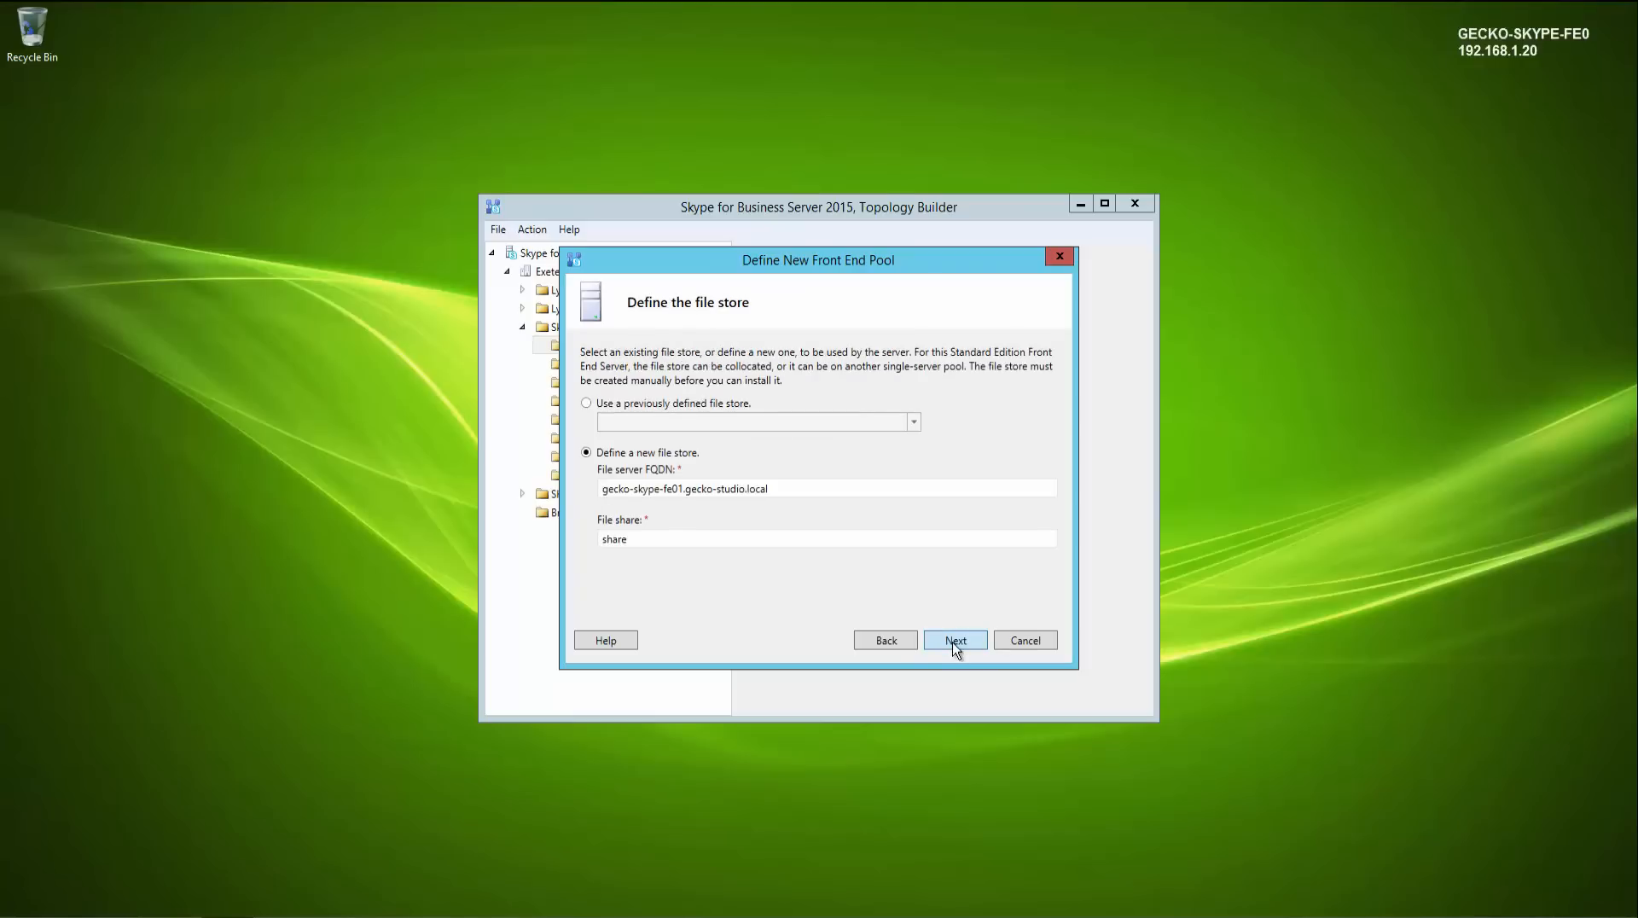
click(734, 405)
click(914, 423)
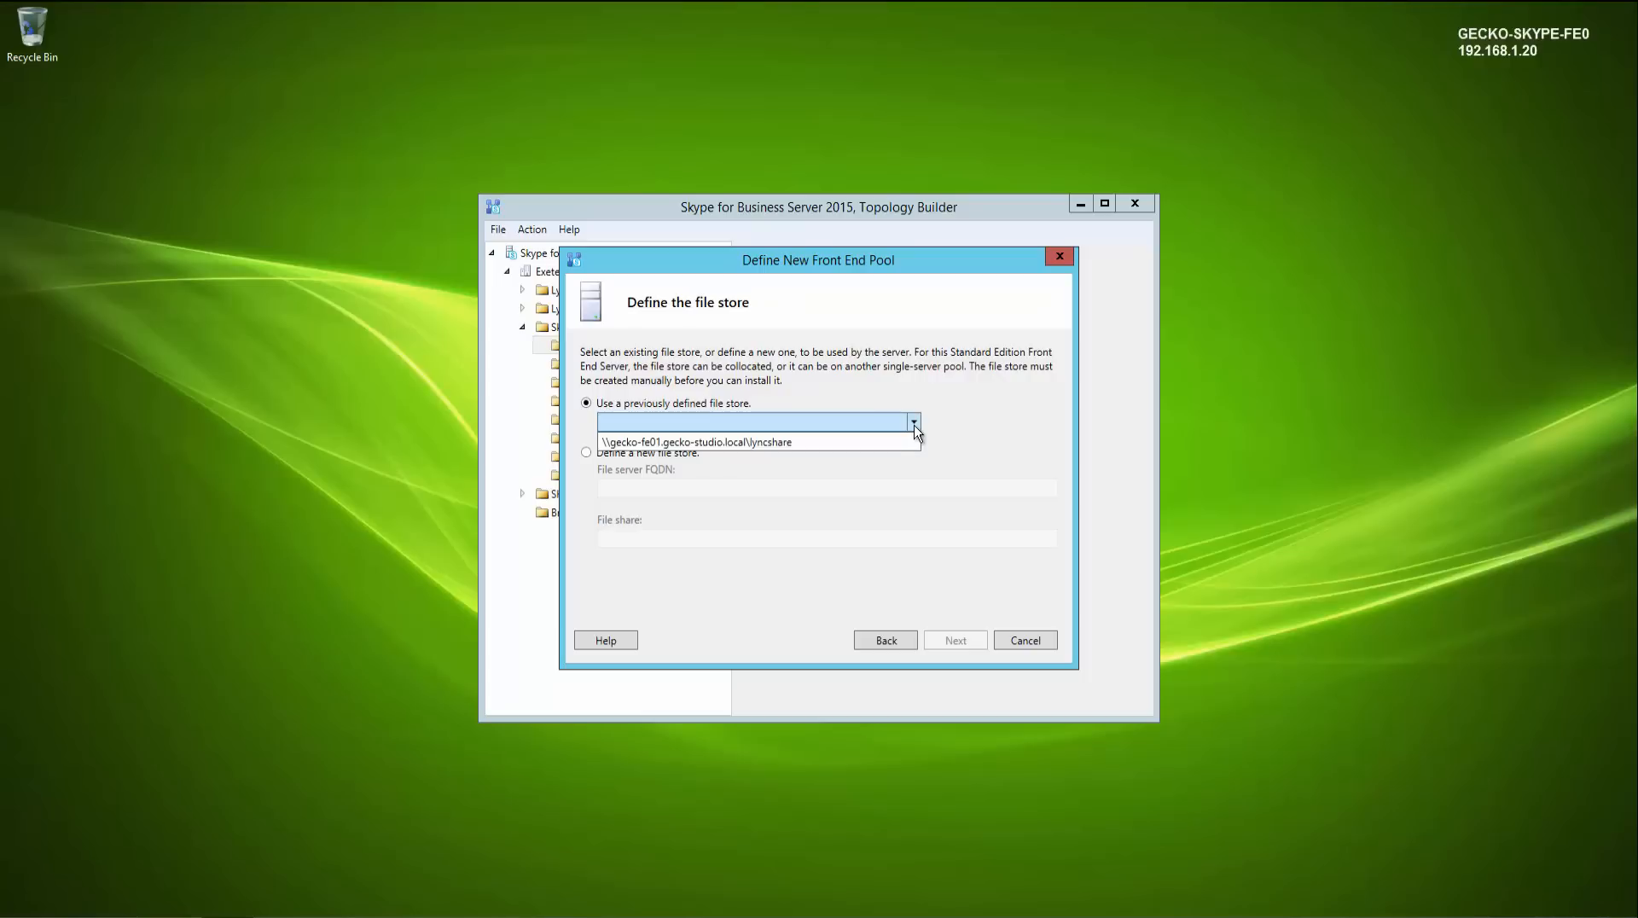
click(944, 420)
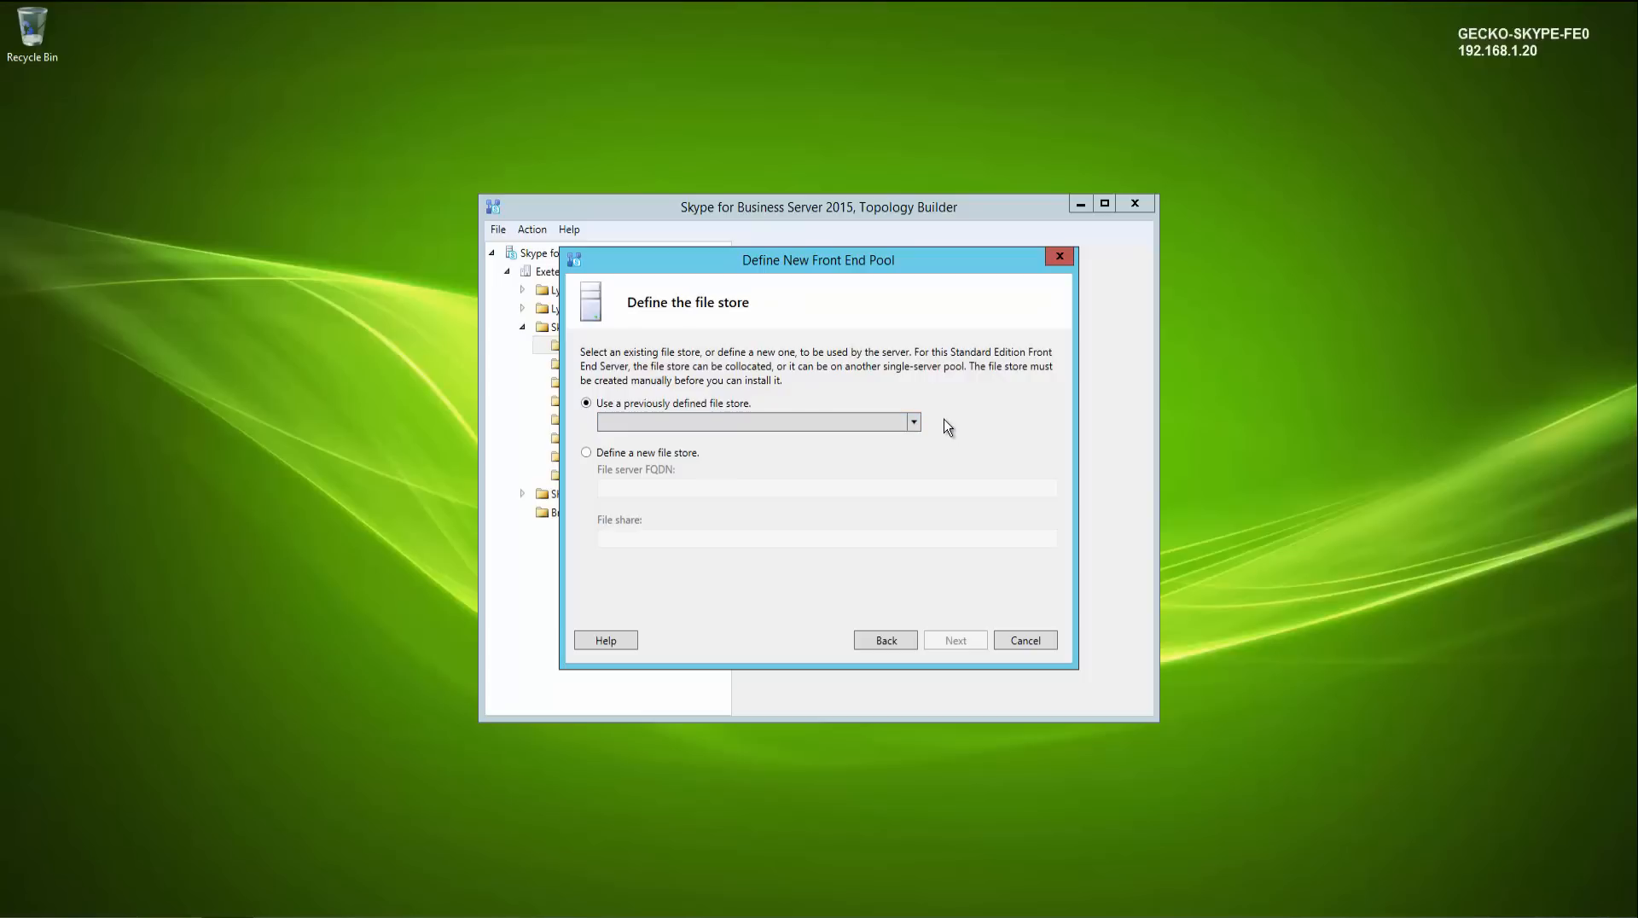
click(619, 457)
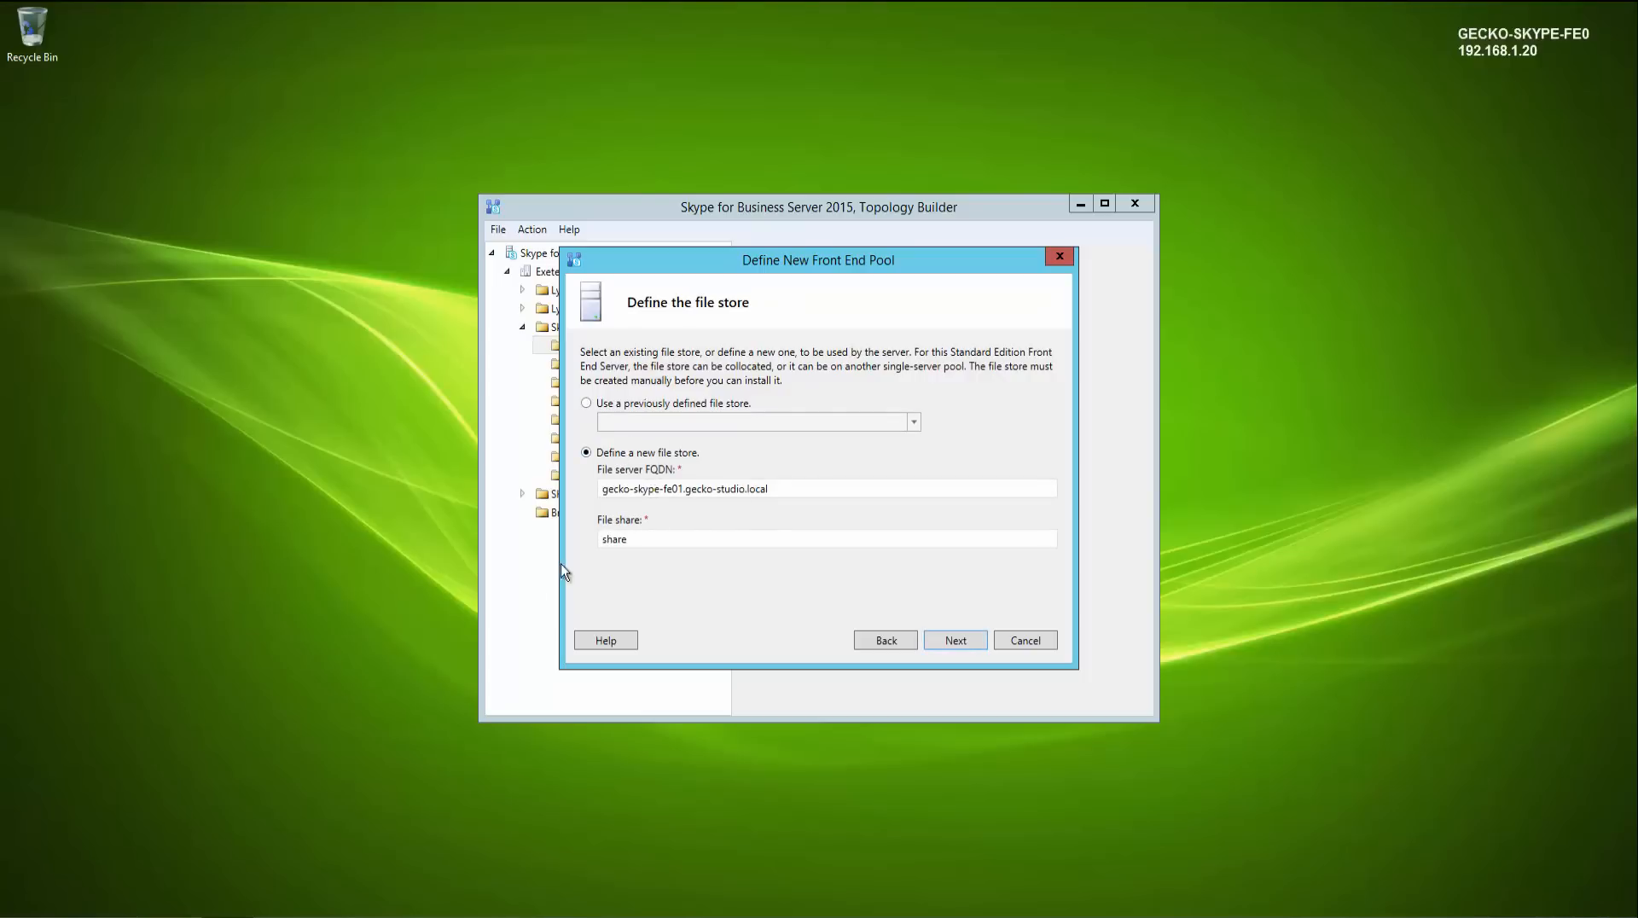
- Switch to File Explorer and create a new folder named Skype Share on Local Disk (C:)
click(181, 906)
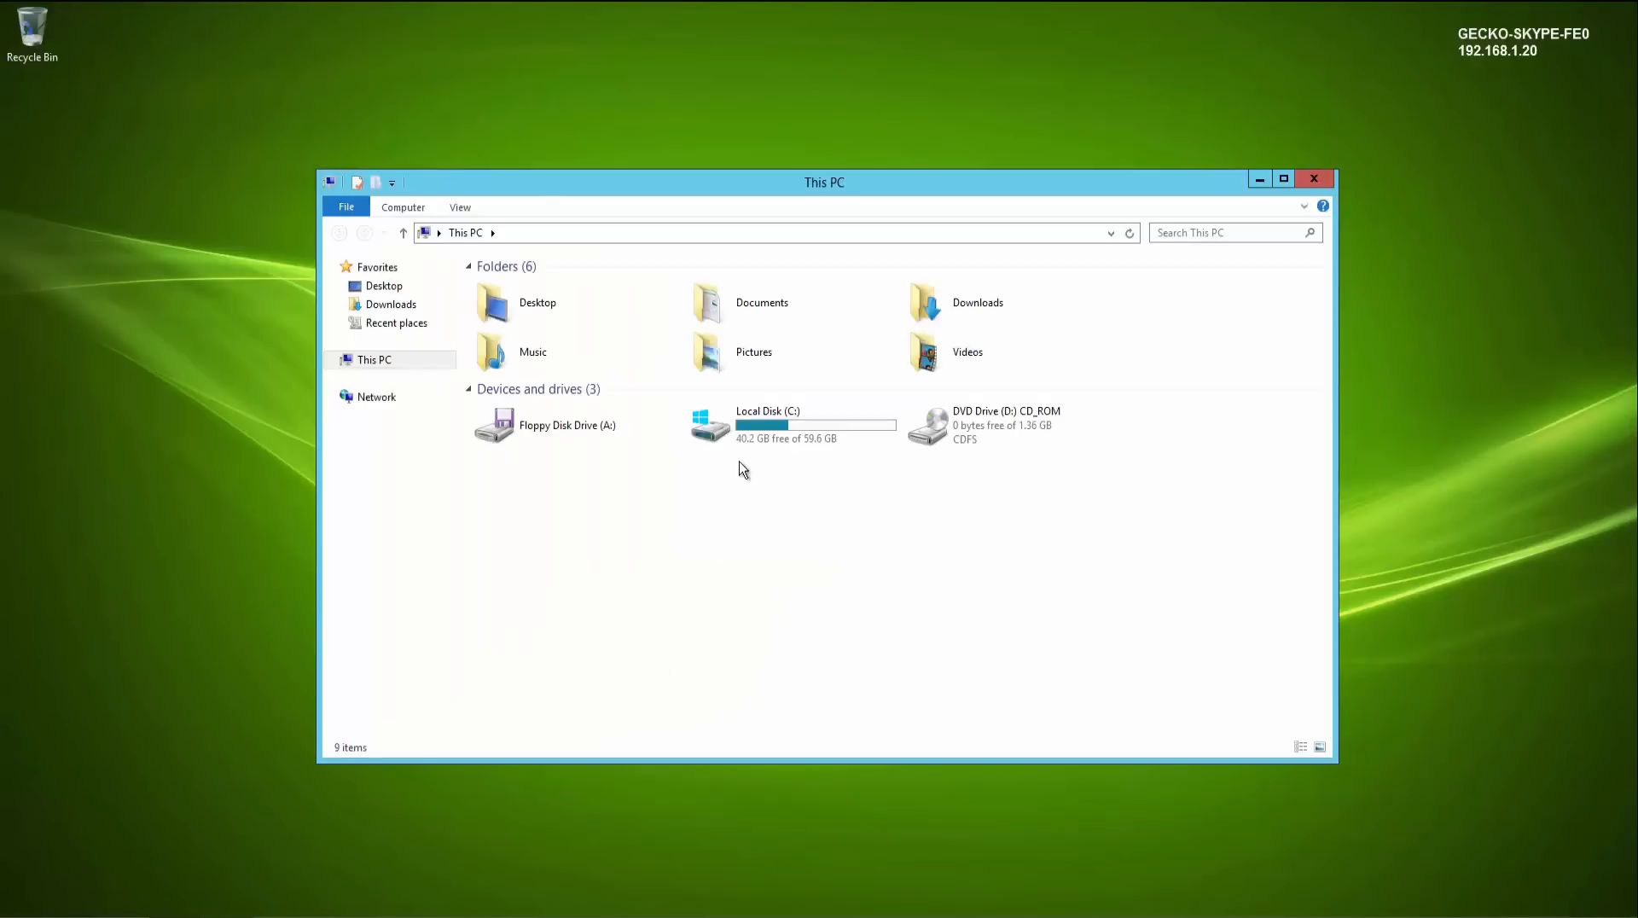
double_click(756, 435)
right_click(569, 503)
mouse_move(647, 655)
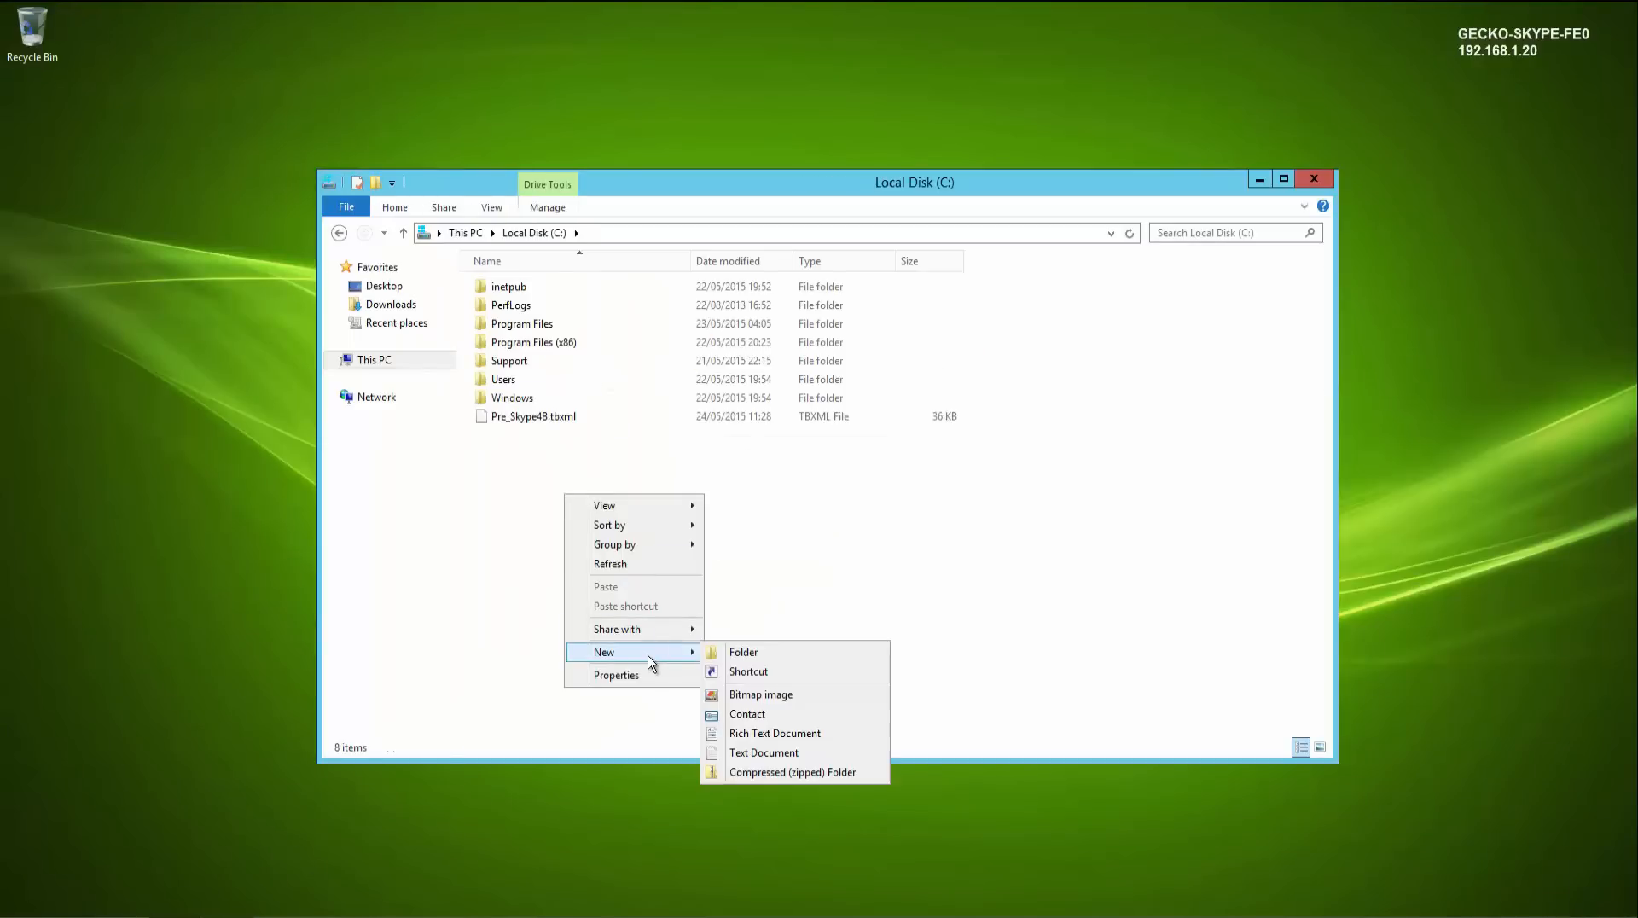
click(740, 659)
text(Sky)
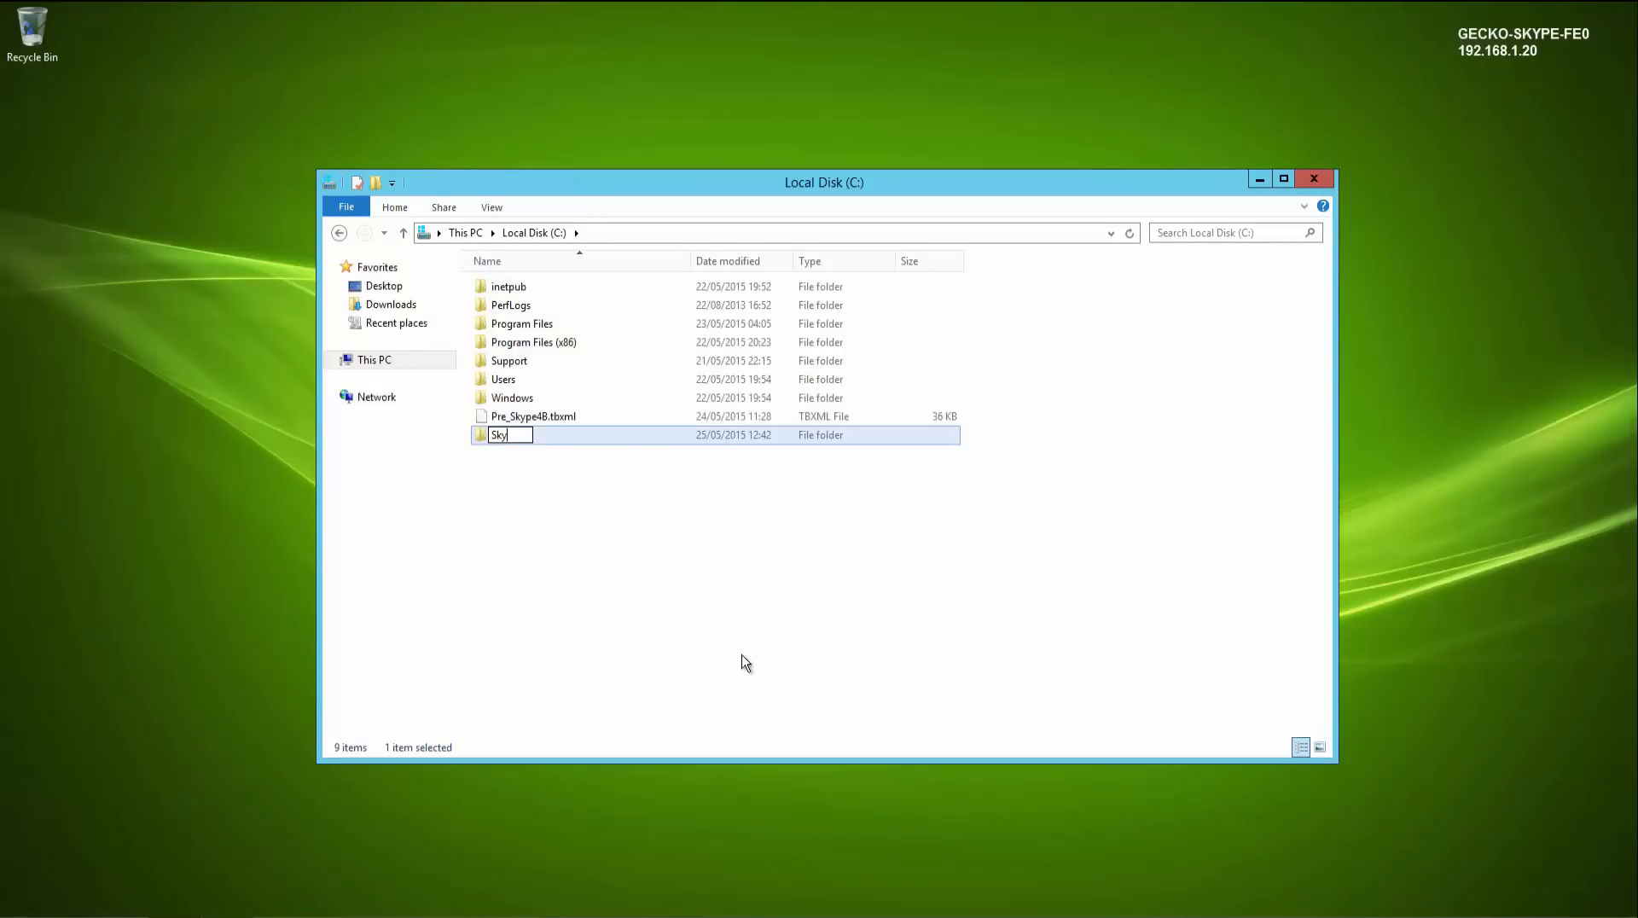
text(pe Share)
key(Return)
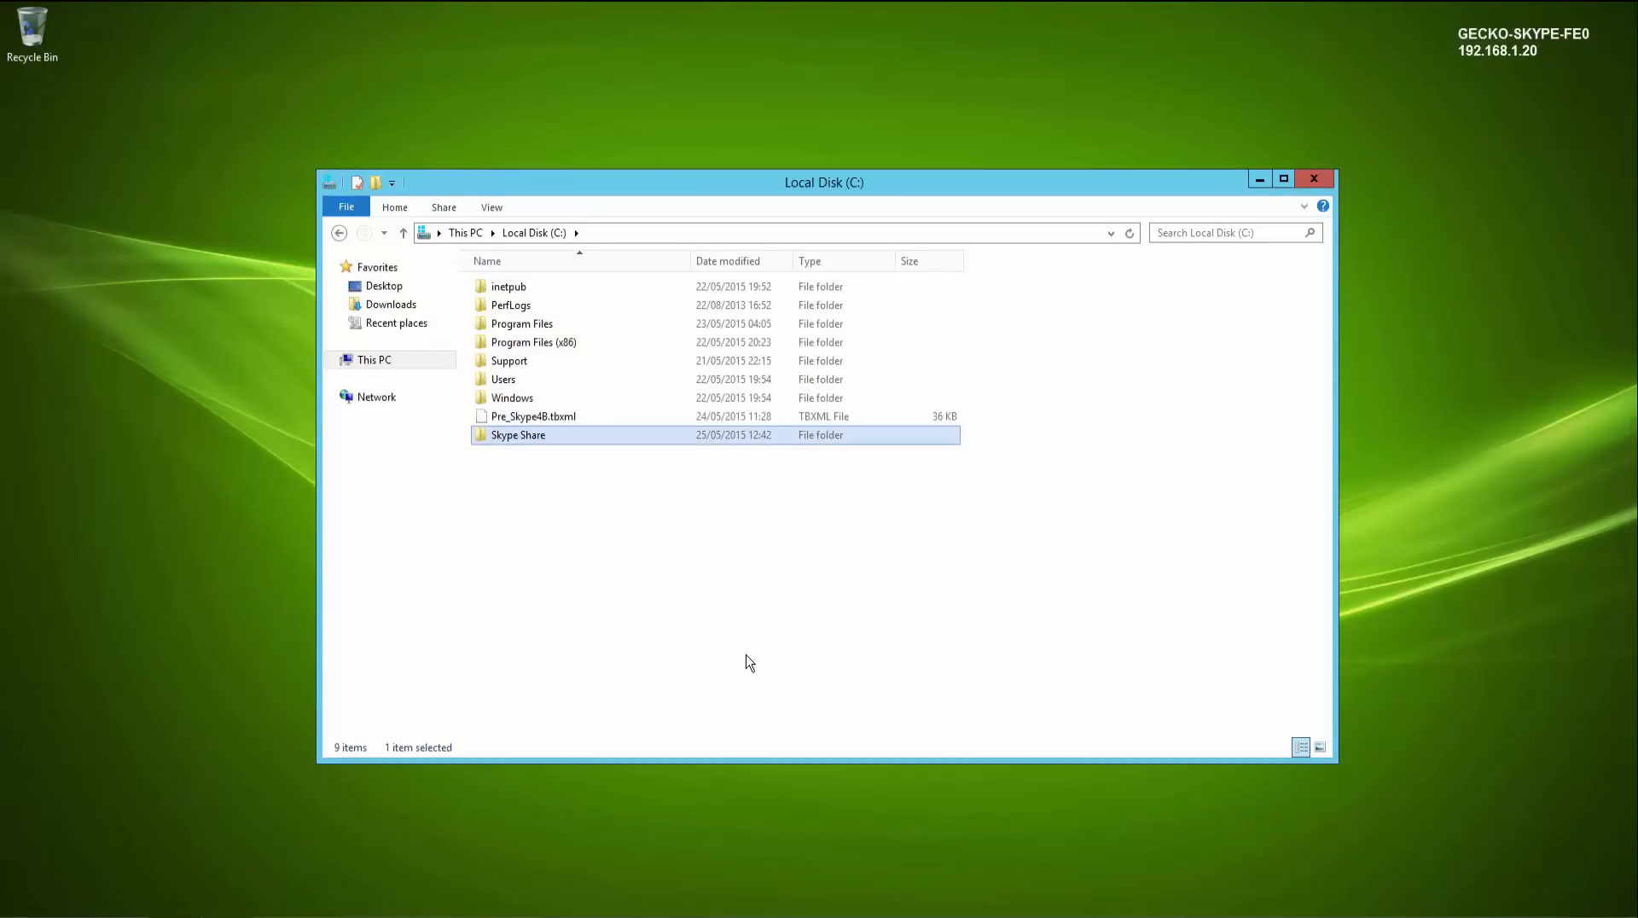
- Open the Skype Share folder's advanced sharing settings and share it under the name skypeshare
right_click(575, 442)
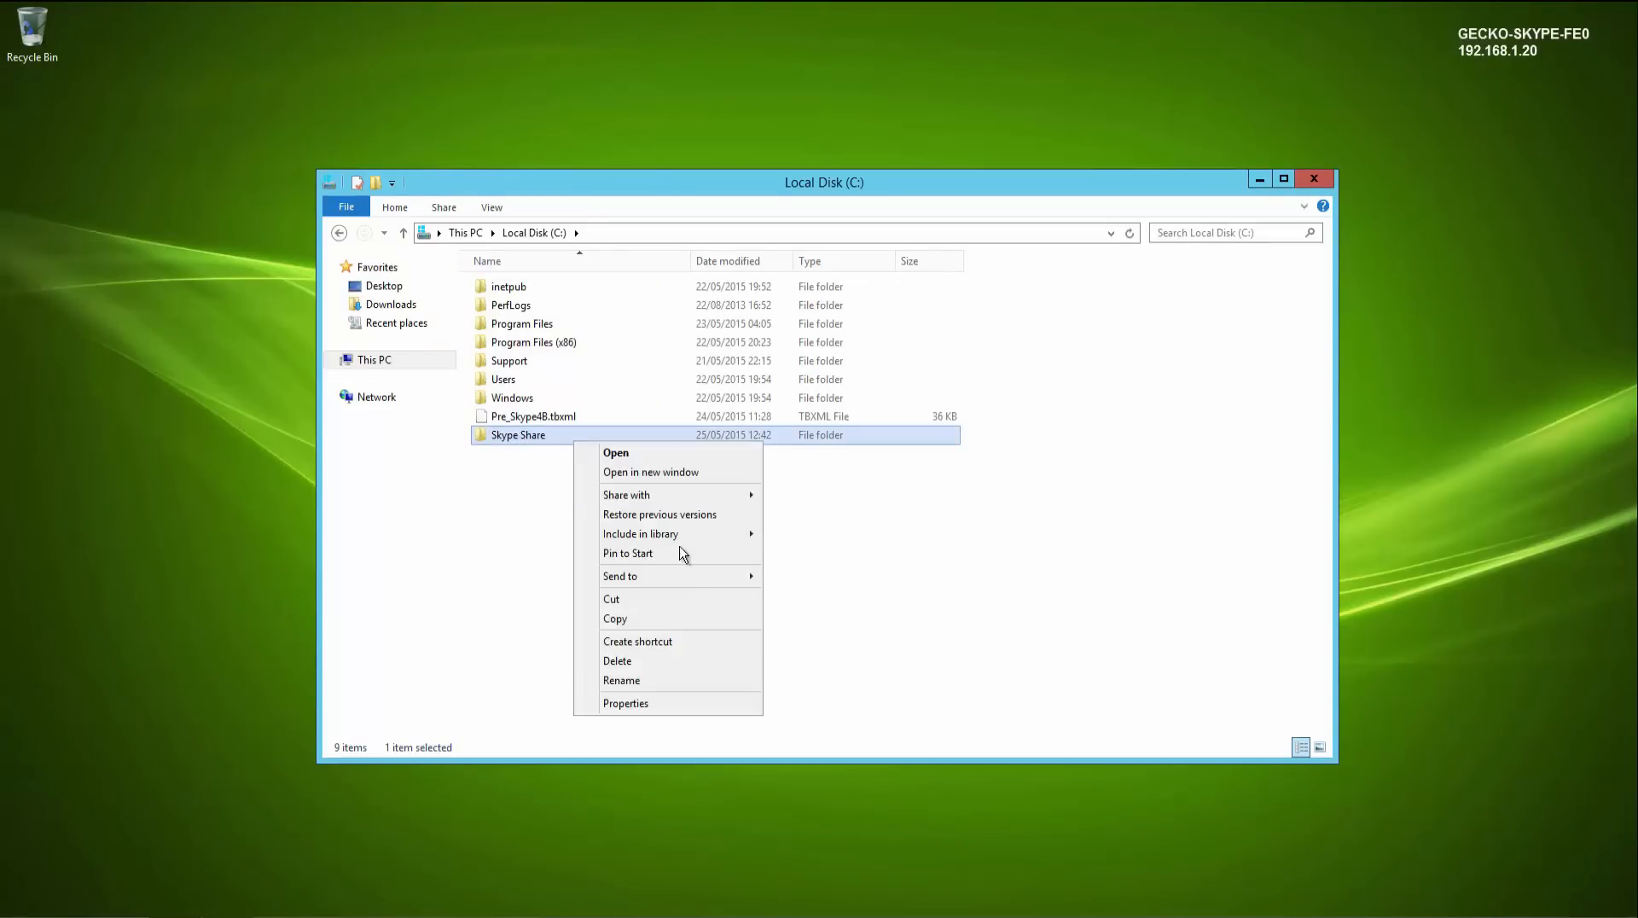
click(654, 705)
click(657, 484)
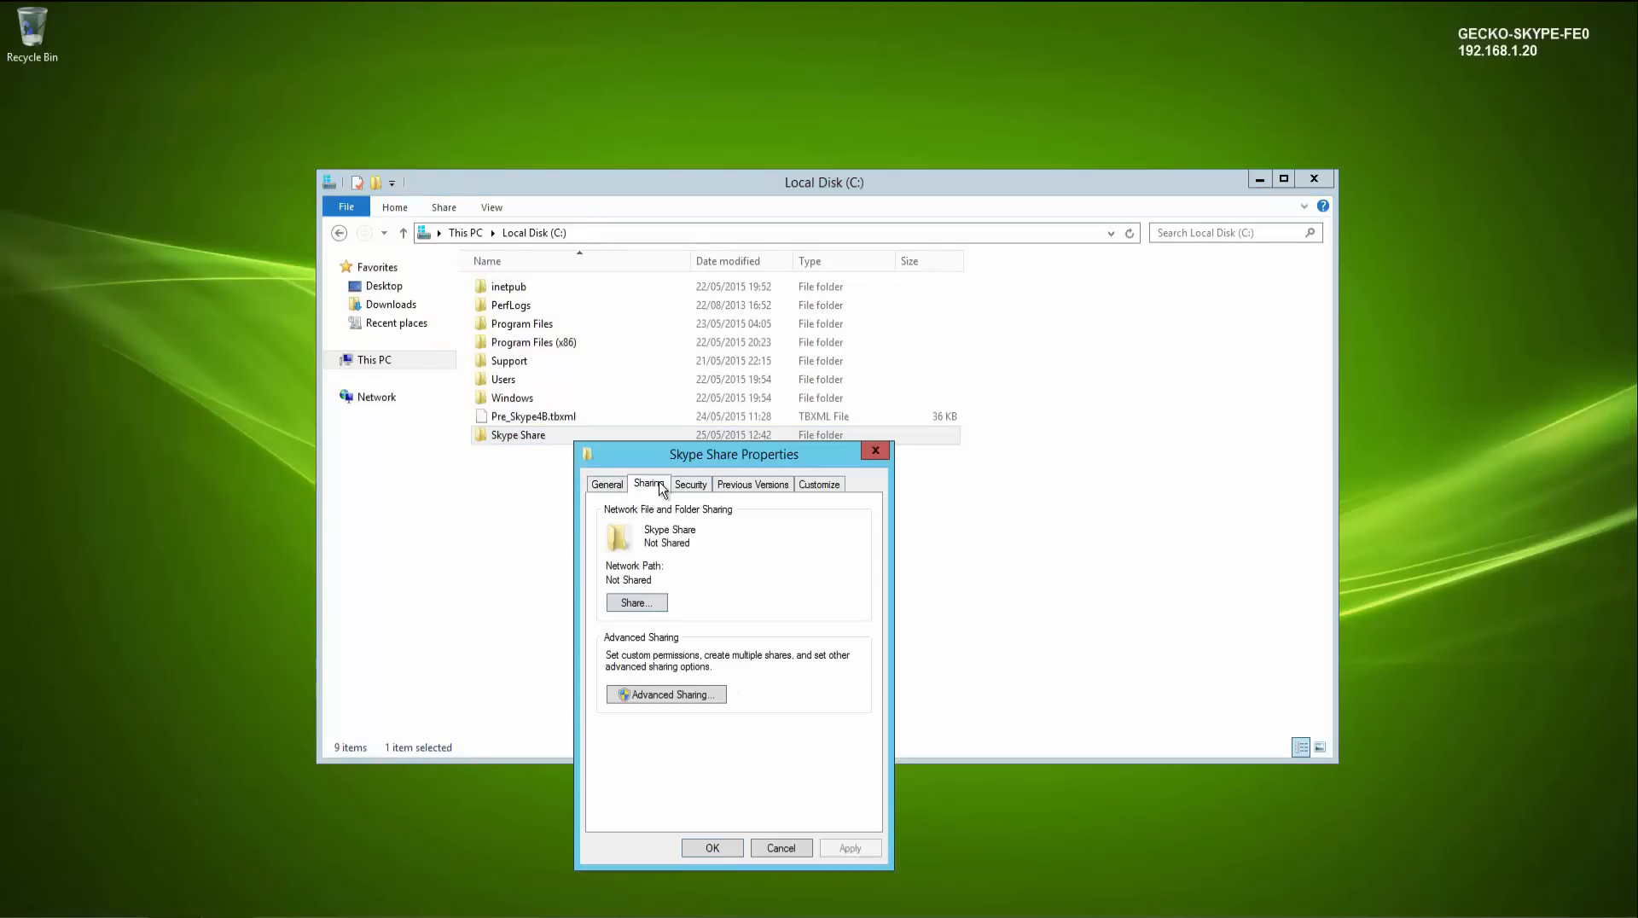
click(663, 696)
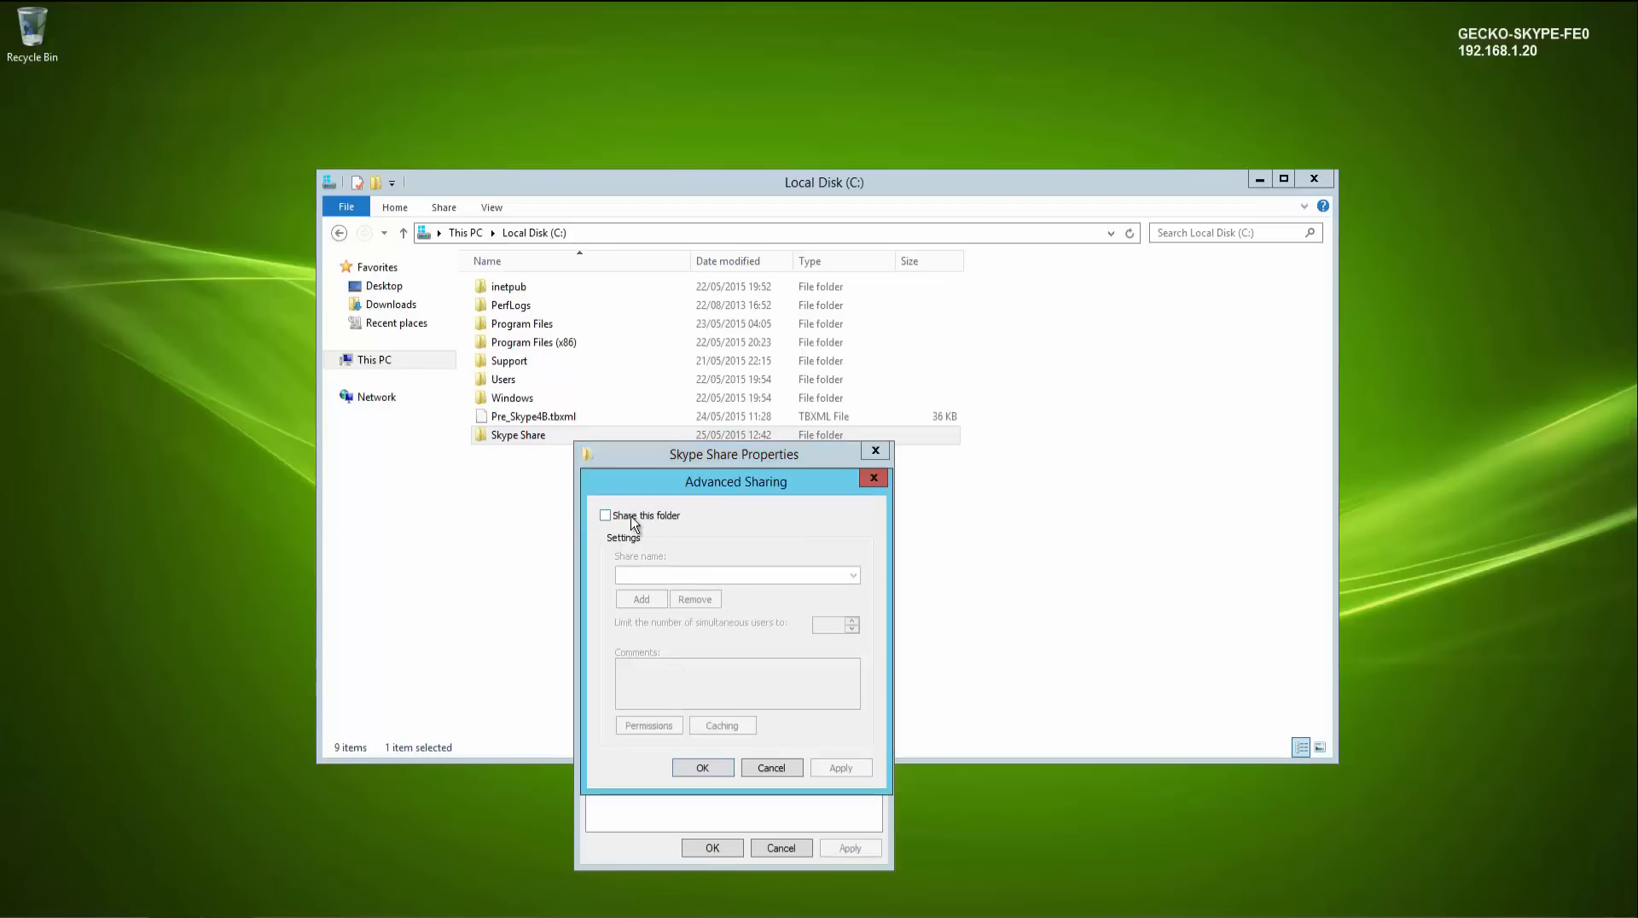
click(633, 517)
drag(685, 577, 568, 577)
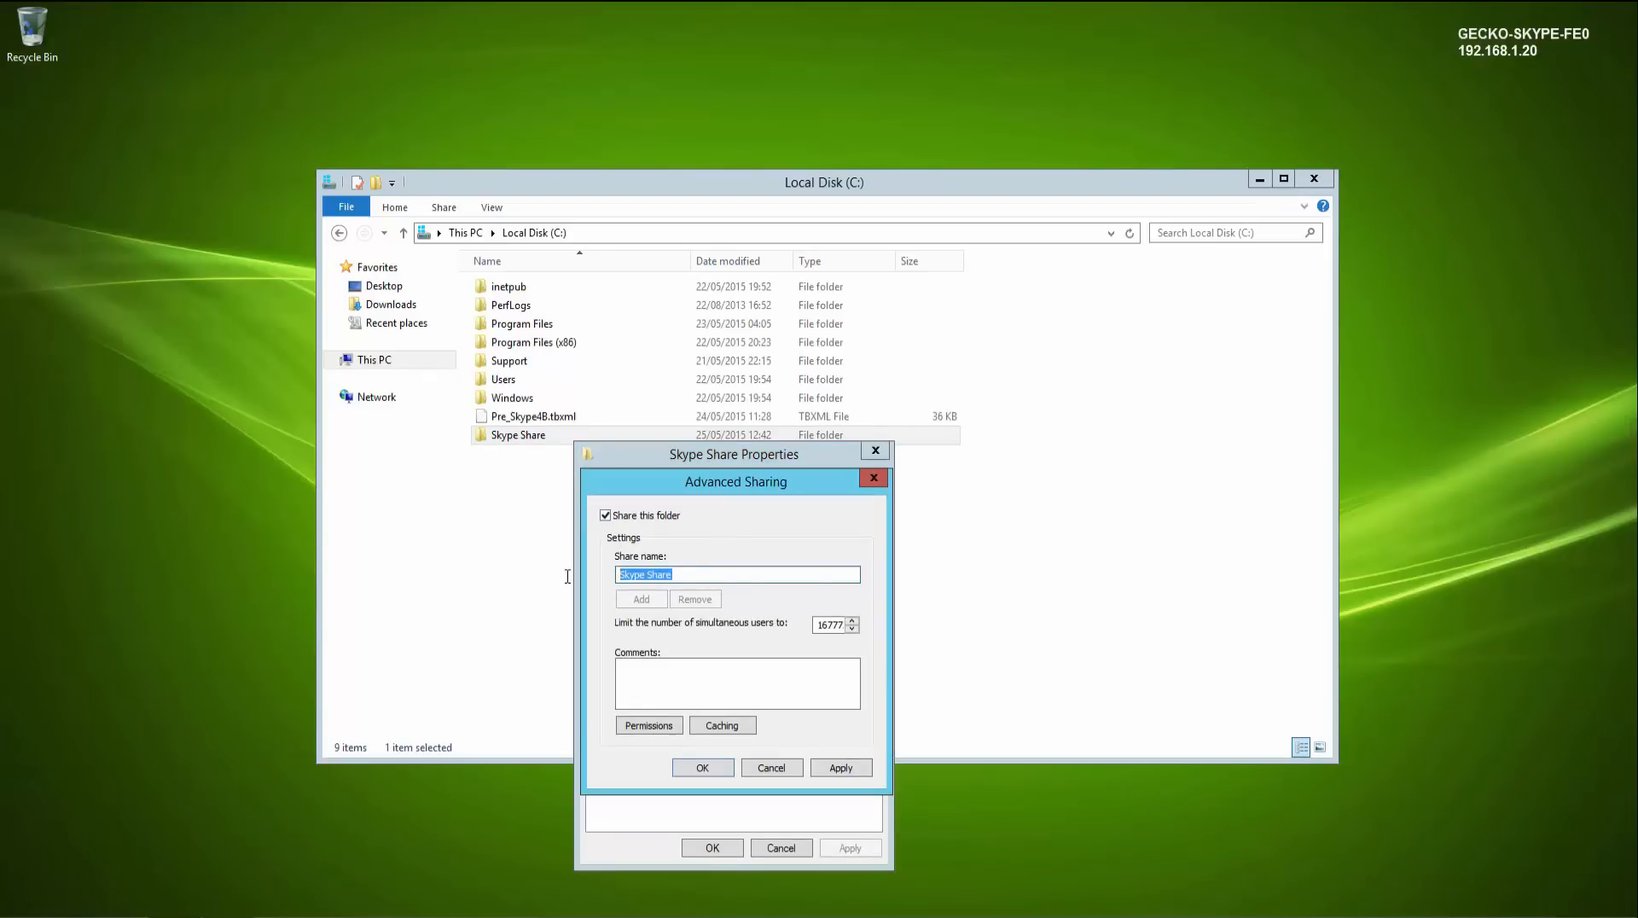
text(skypeshare)
- Add the GECKO-SKYPE-FE0 local Administrators group to the share permissions and allow it Full Control
click(668, 724)
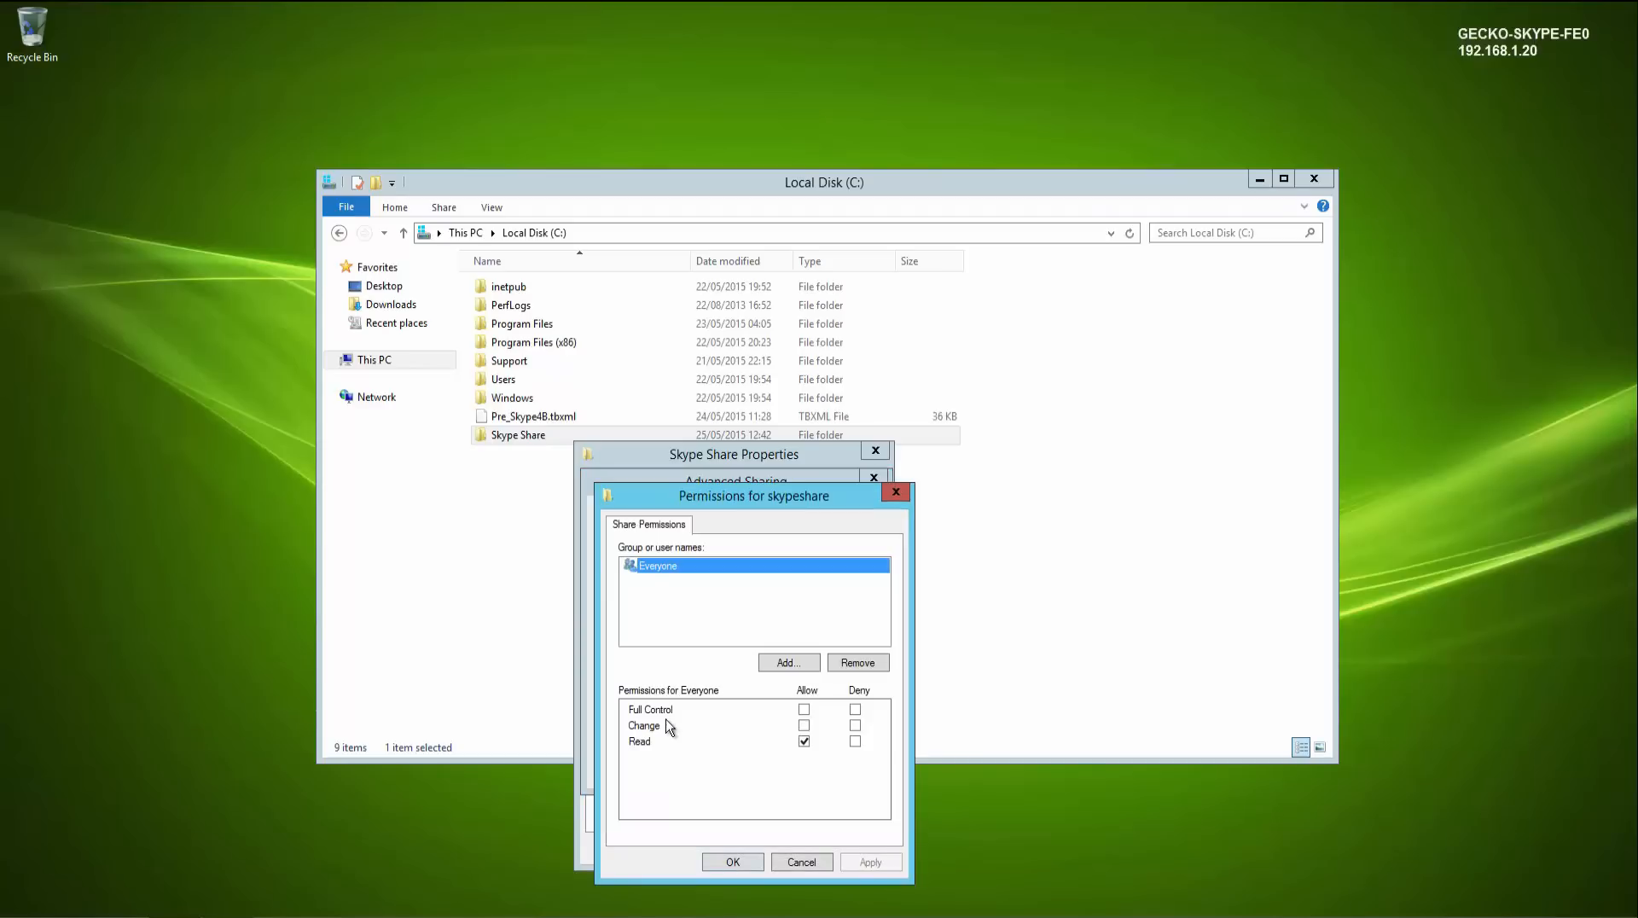
click(789, 663)
click(935, 611)
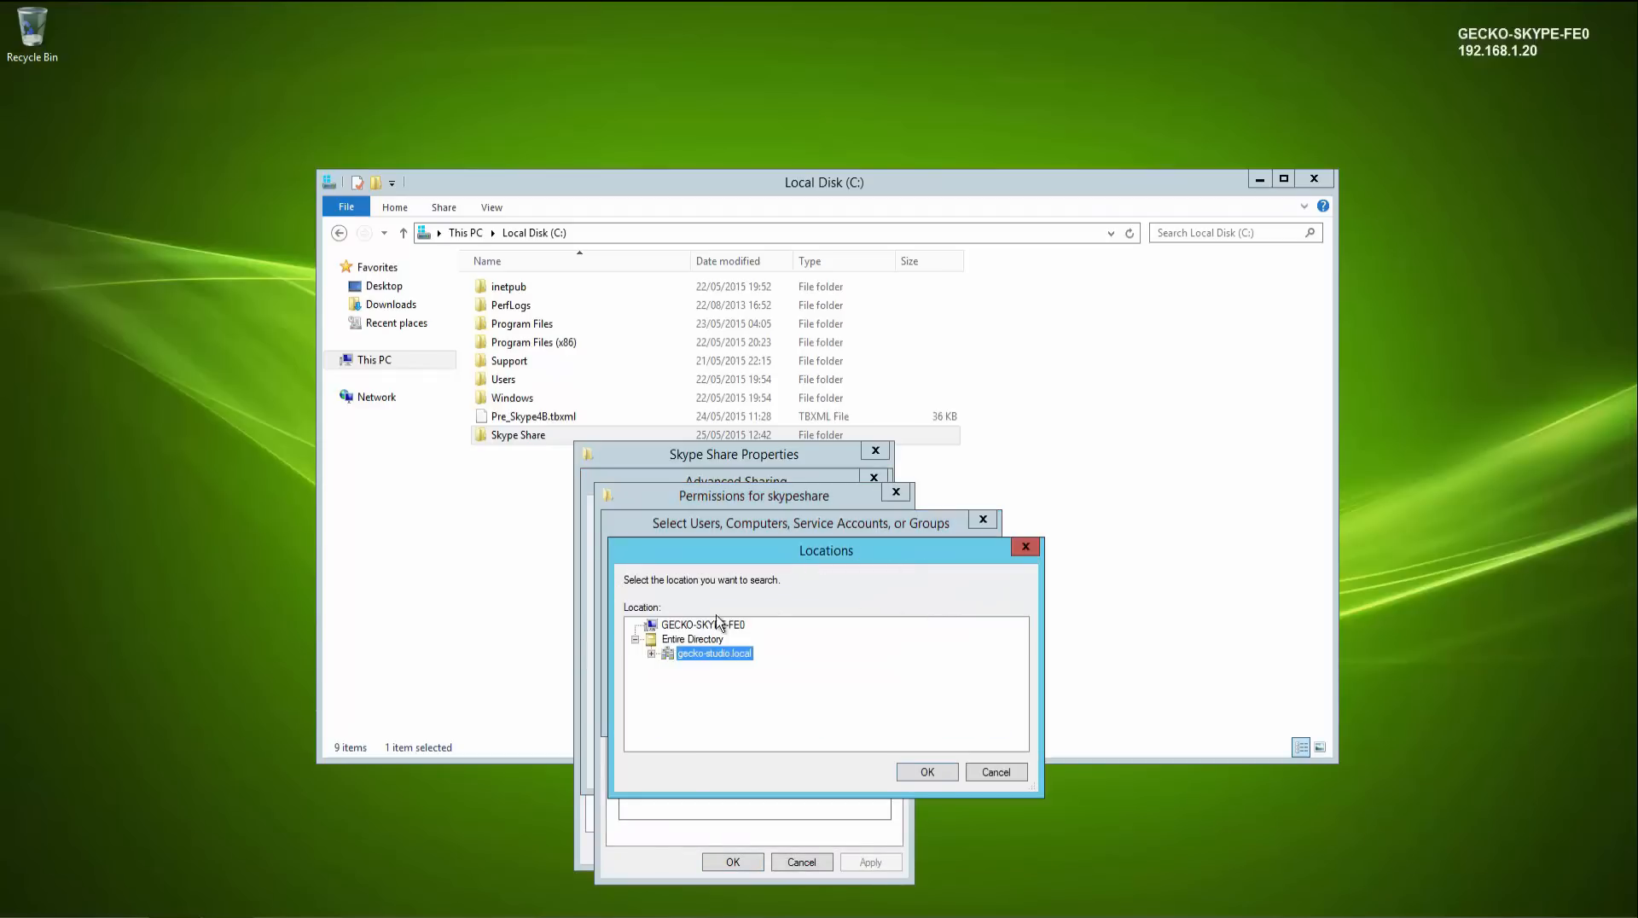
click(719, 627)
click(907, 772)
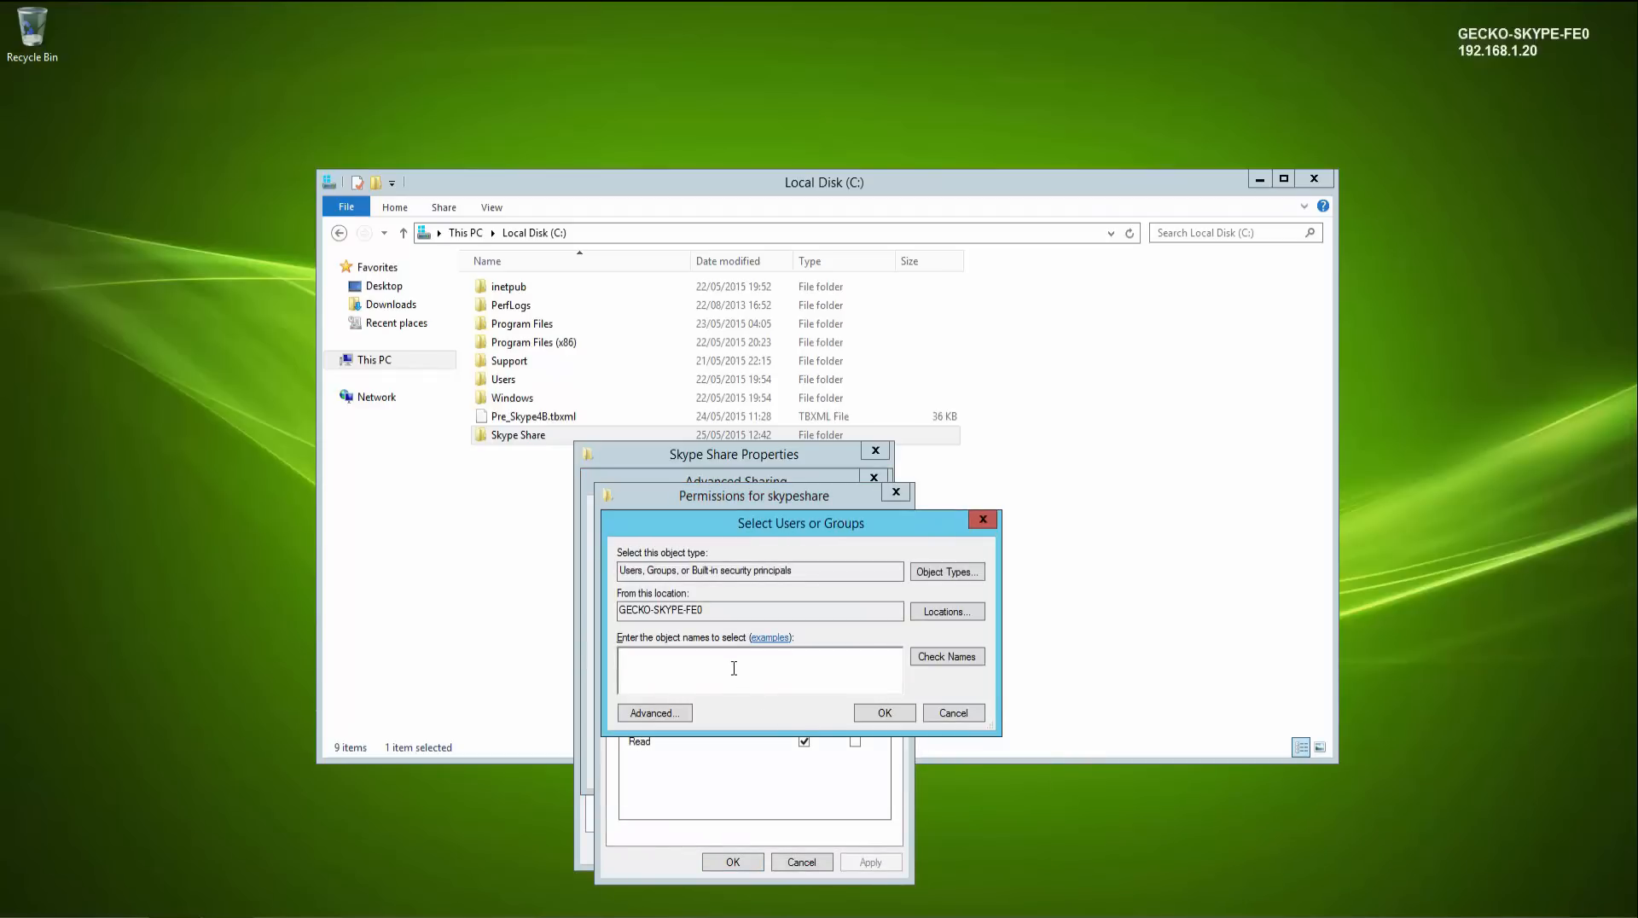
text(administrators)
click(922, 658)
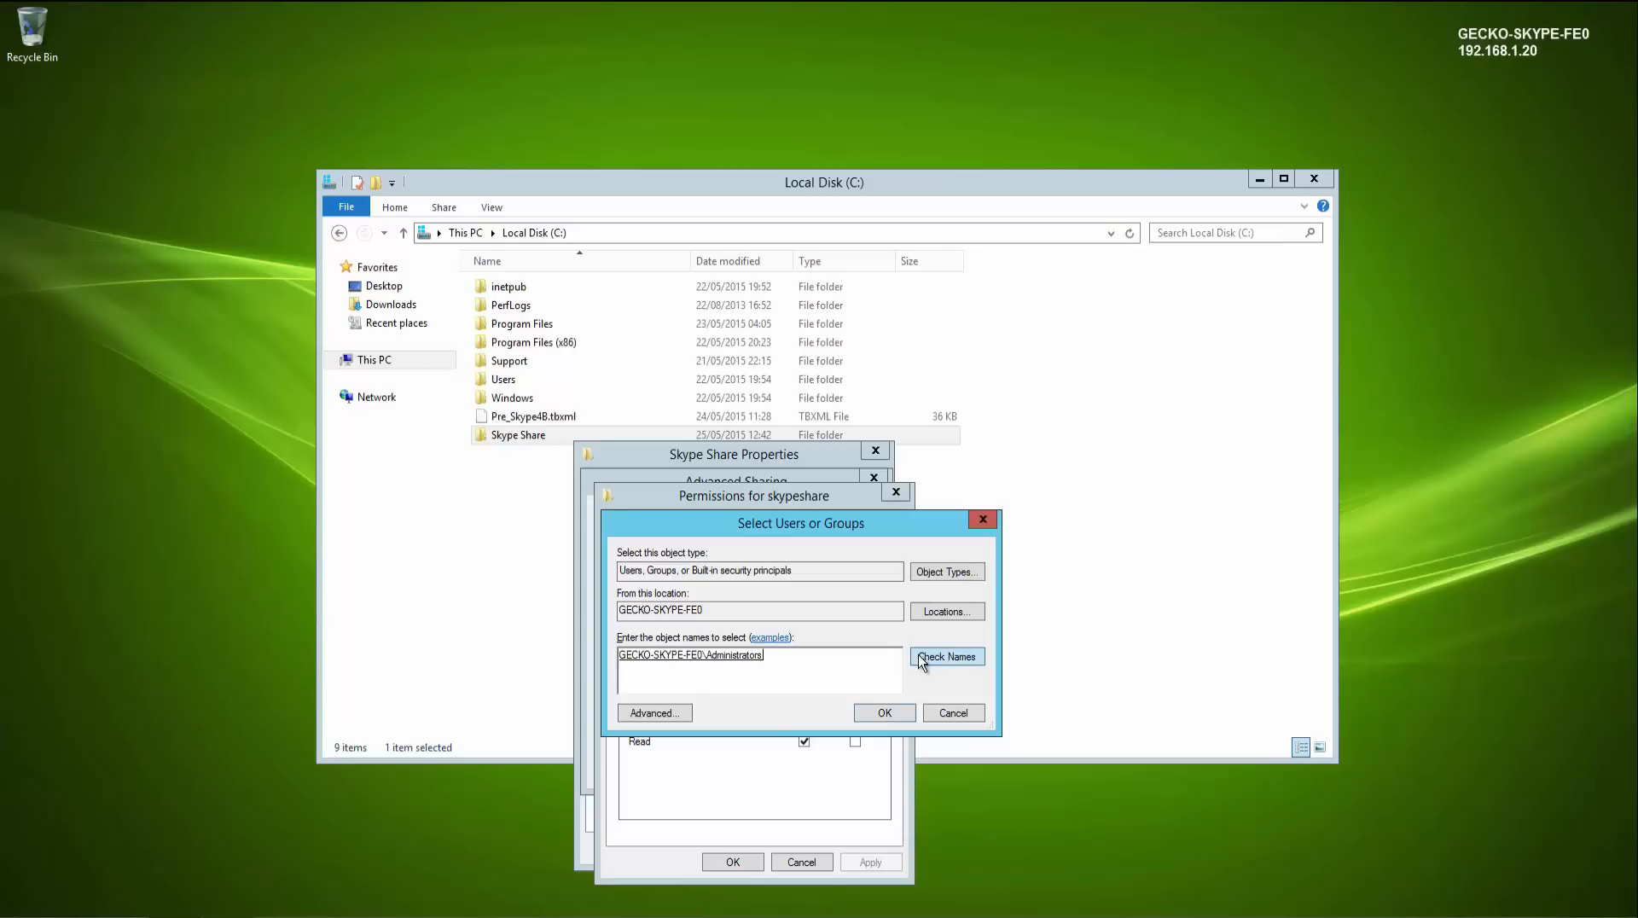
click(883, 714)
click(804, 709)
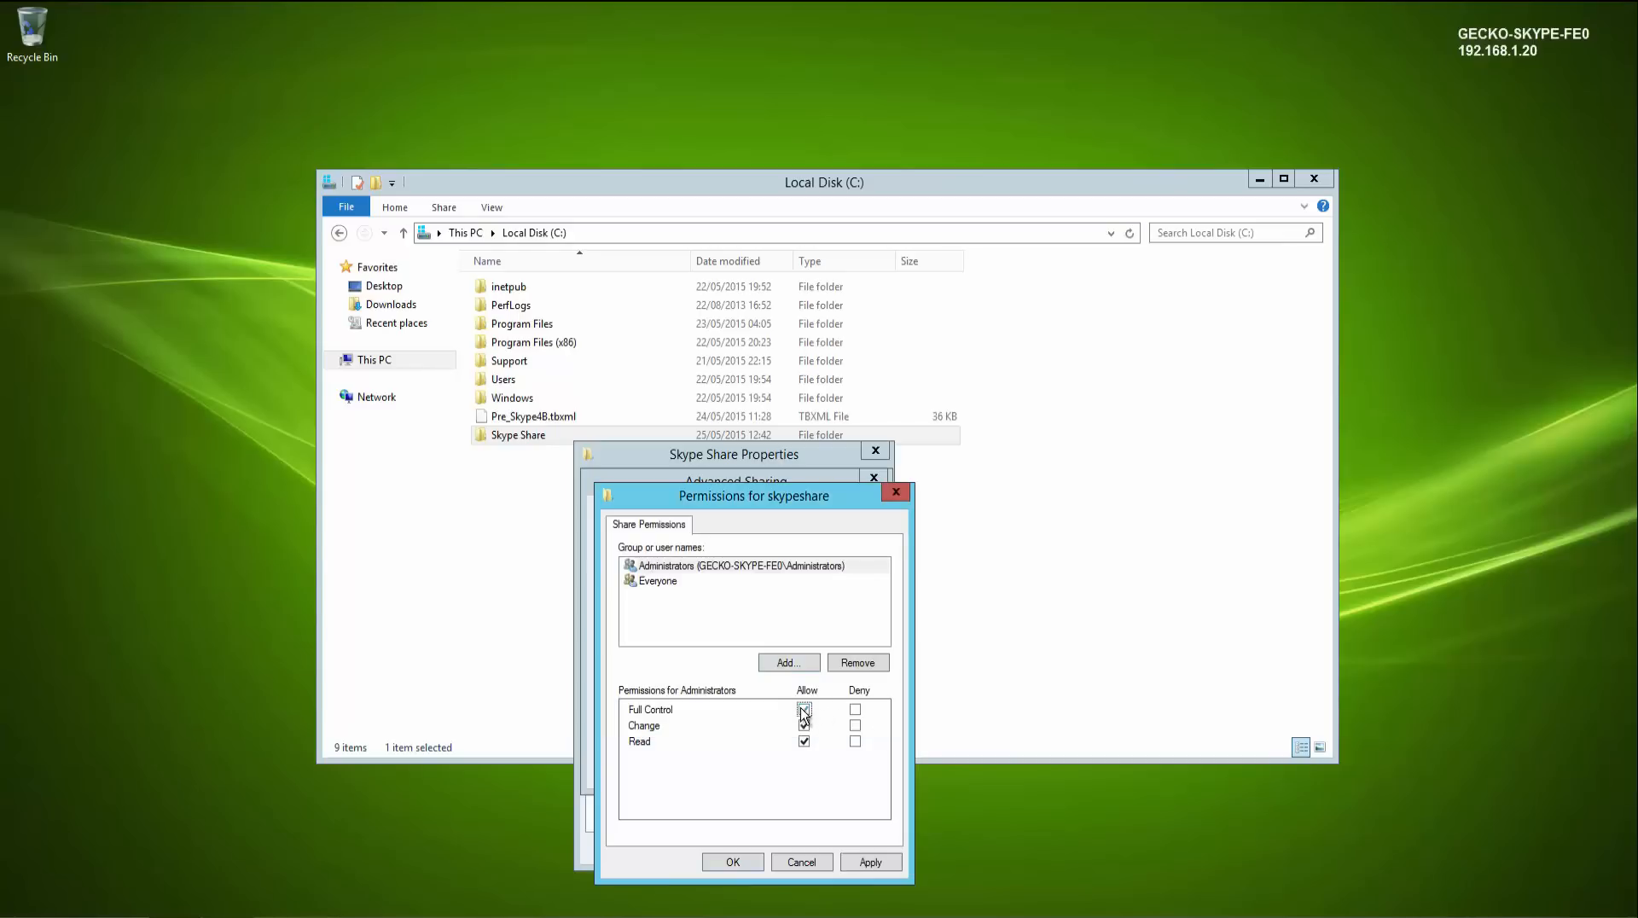
- Confirm the share permissions and sharing settings for Skype Share, and close File Explorer
click(744, 863)
click(706, 768)
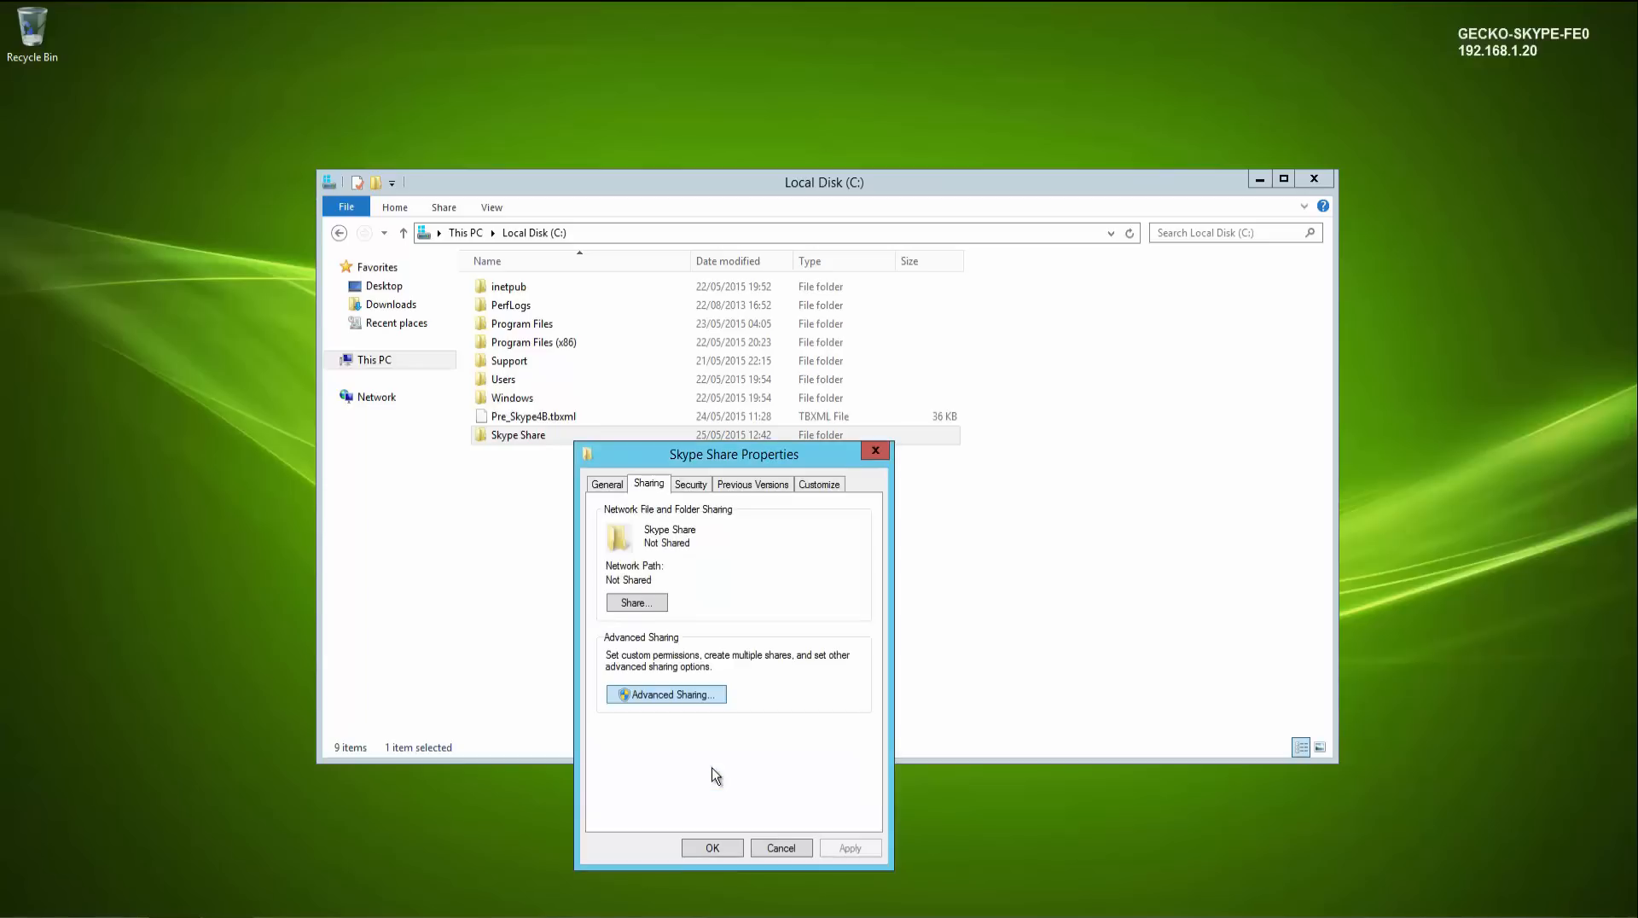
click(715, 847)
click(853, 614)
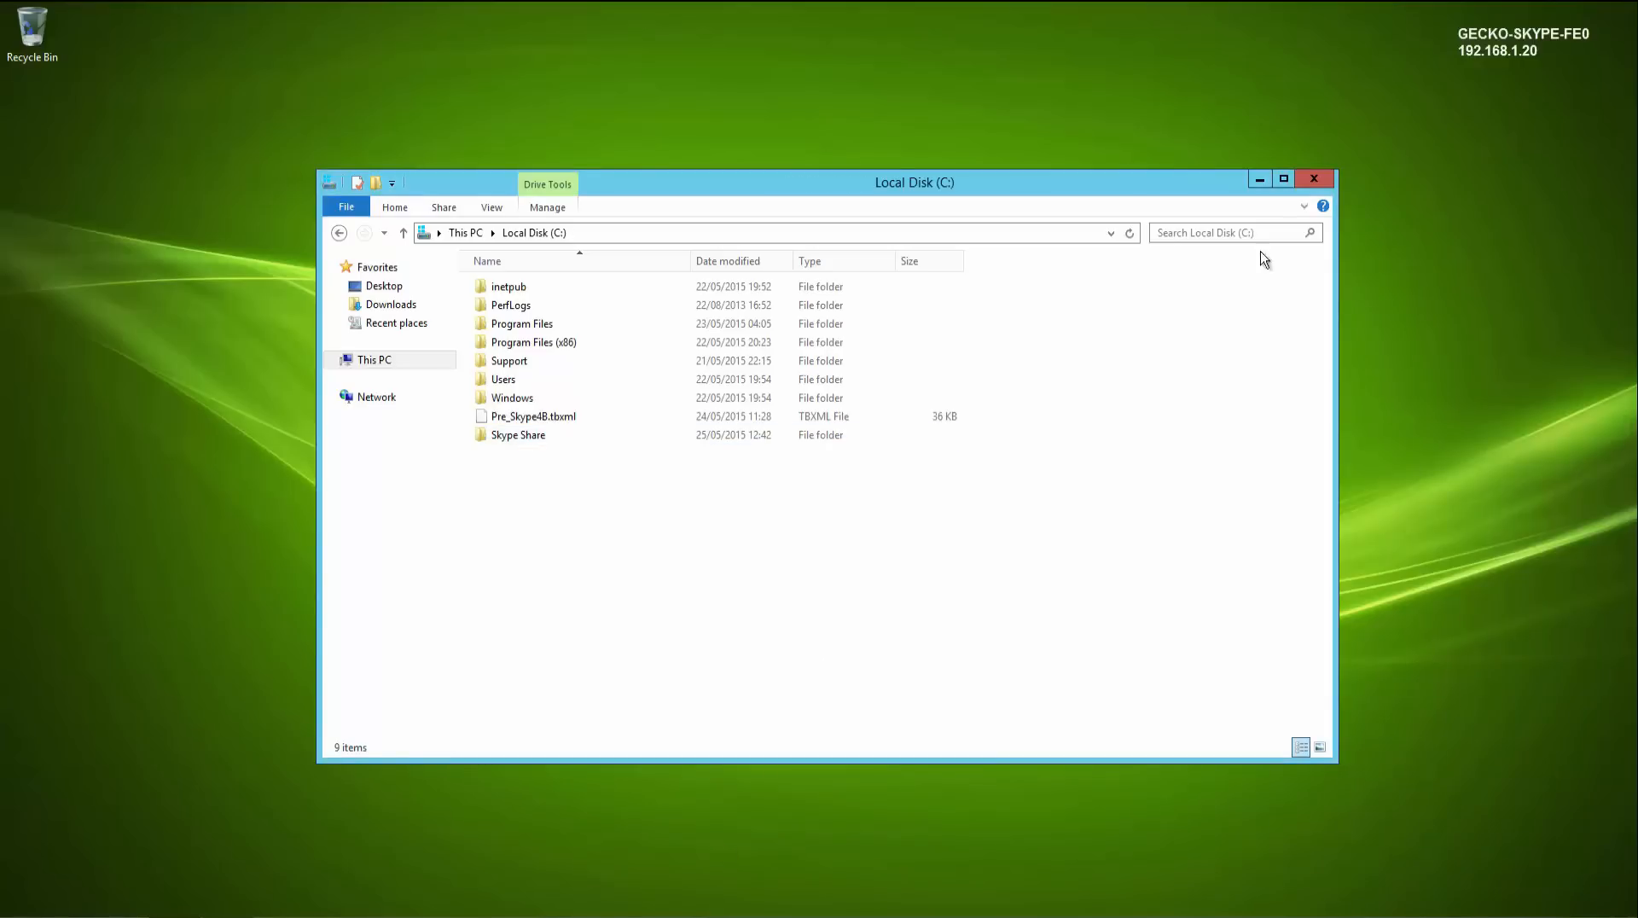
click(1314, 178)
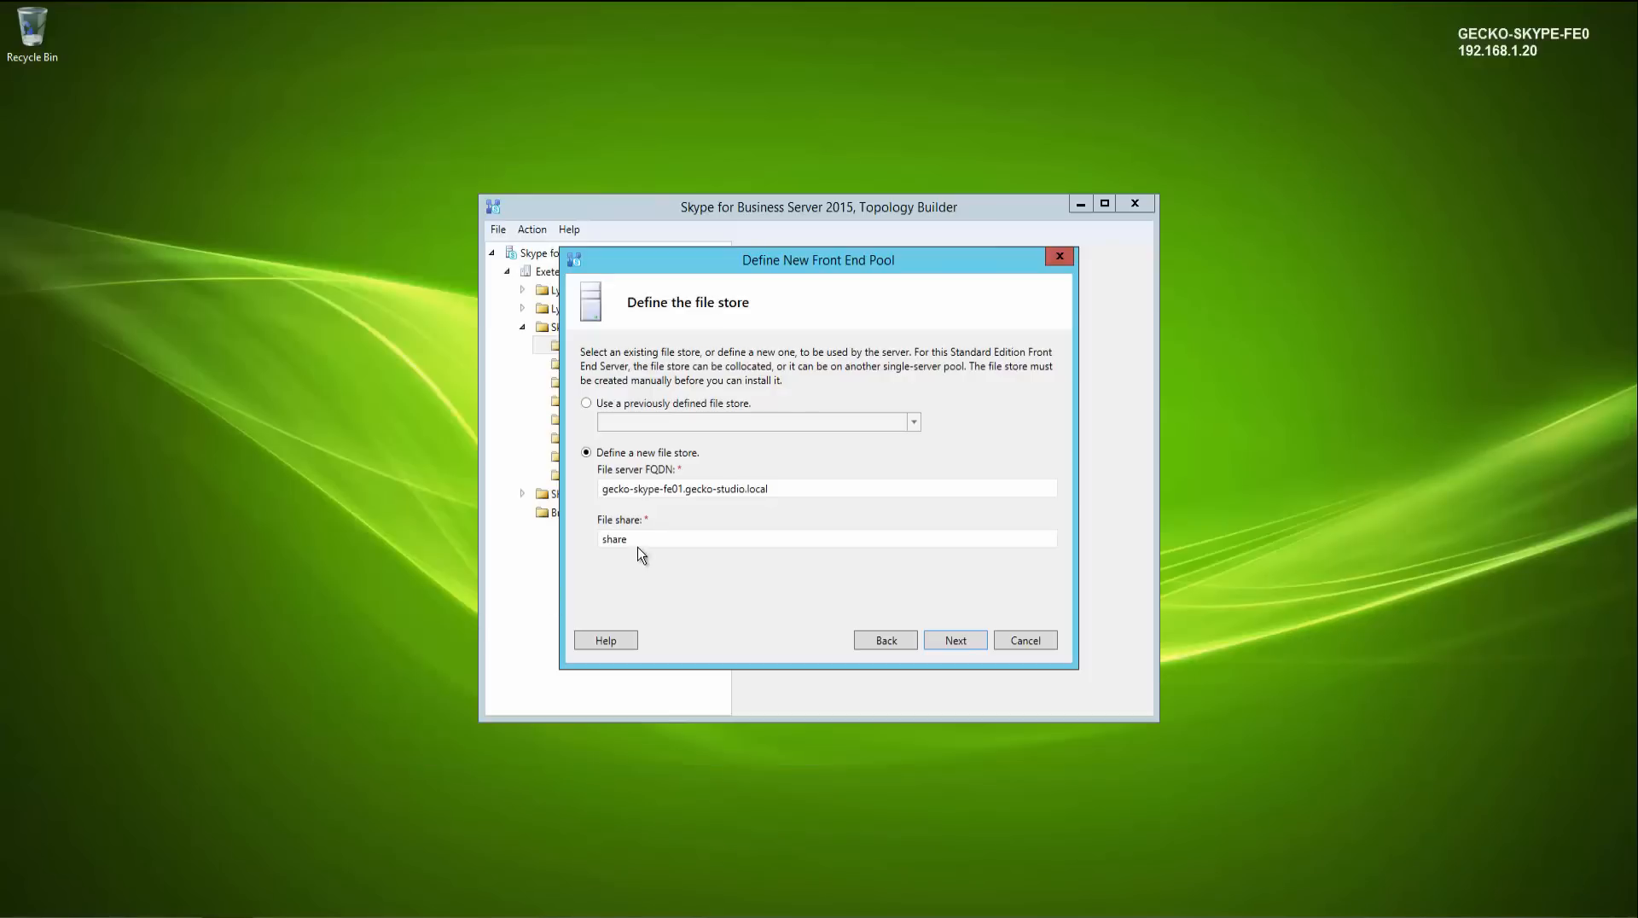
- Set the new file store's share name to skypeshare and continue the pool wizard
drag(640, 539, 540, 548)
text(skypeshare)
click(947, 641)
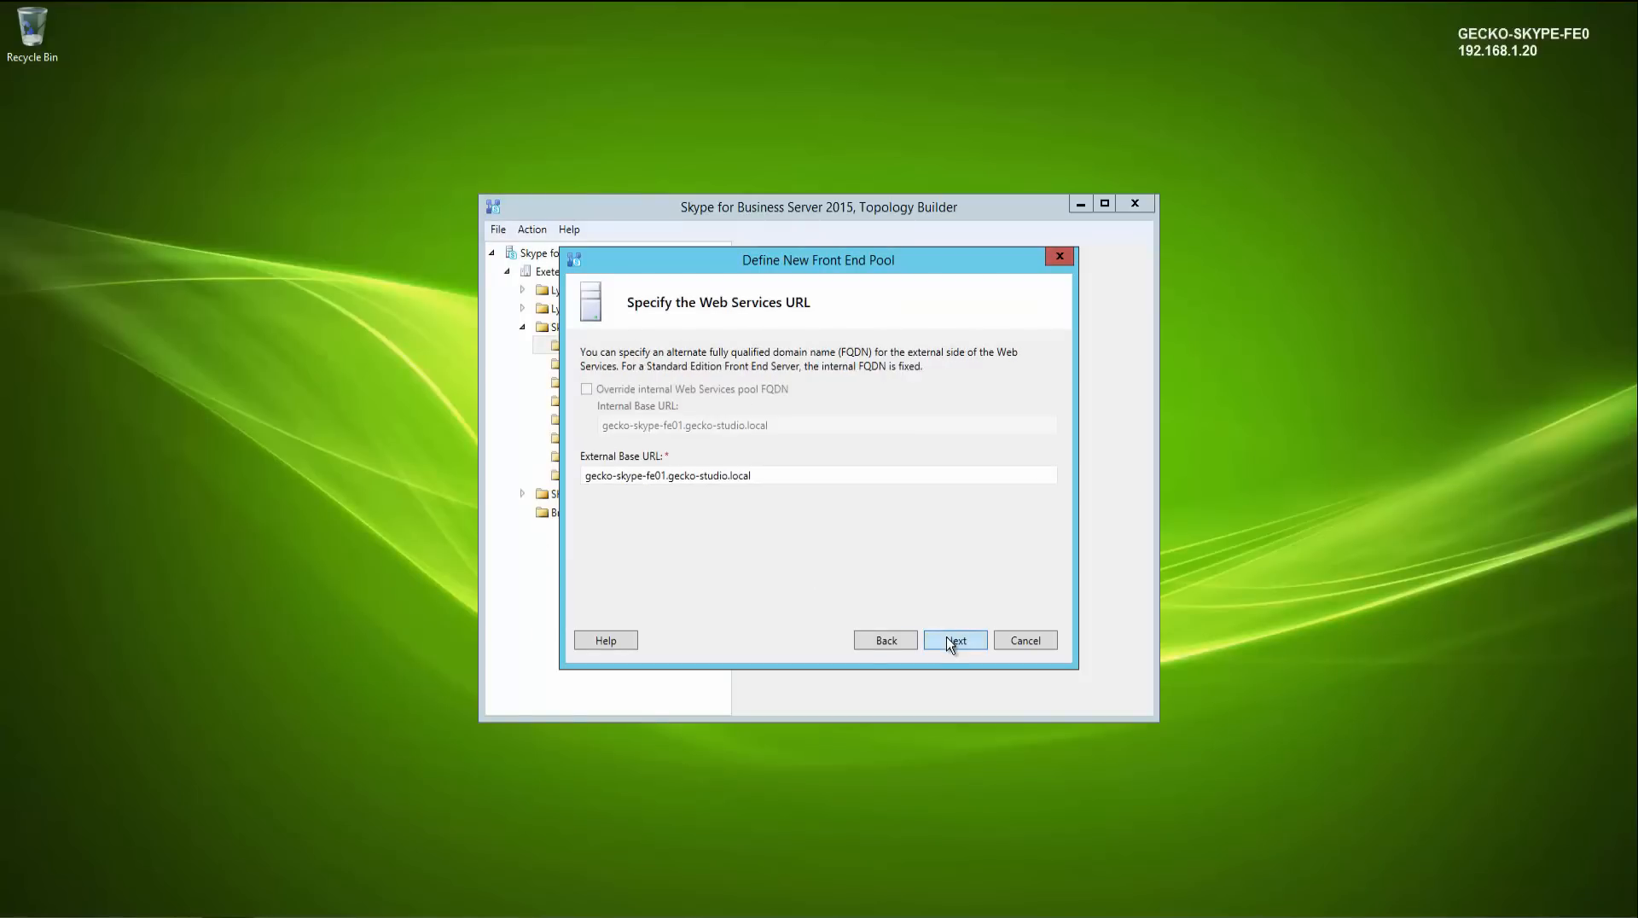
- Set the Web Services External Base URL to webext.gecko-studio.co.uk and continue
drag(780, 475, 598, 477)
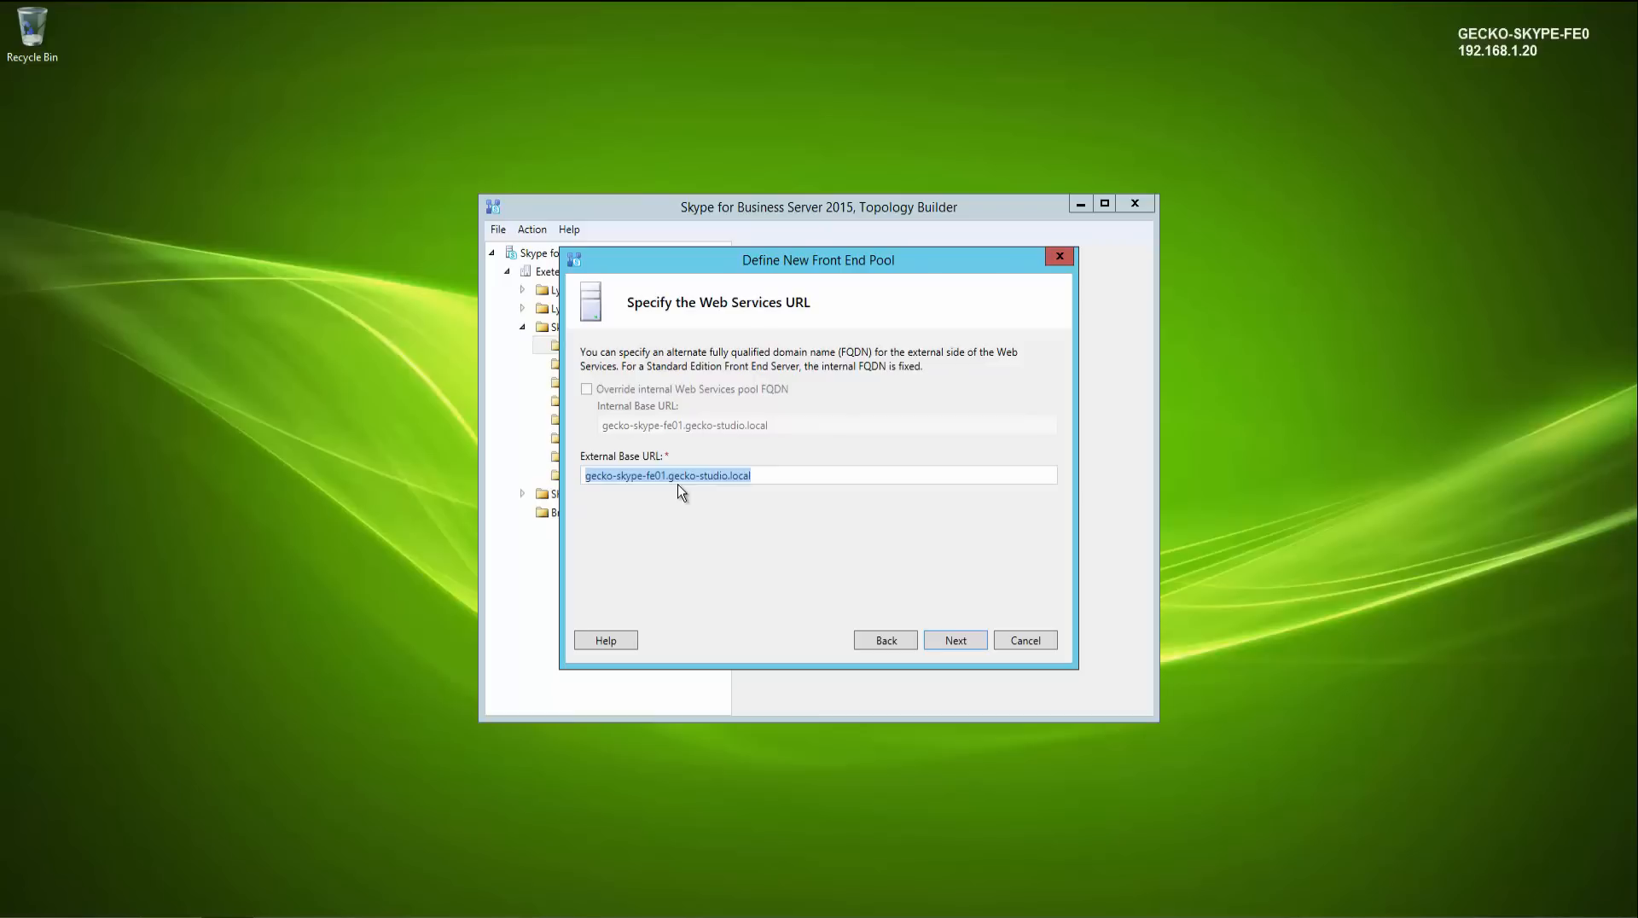
text(webext.ge)
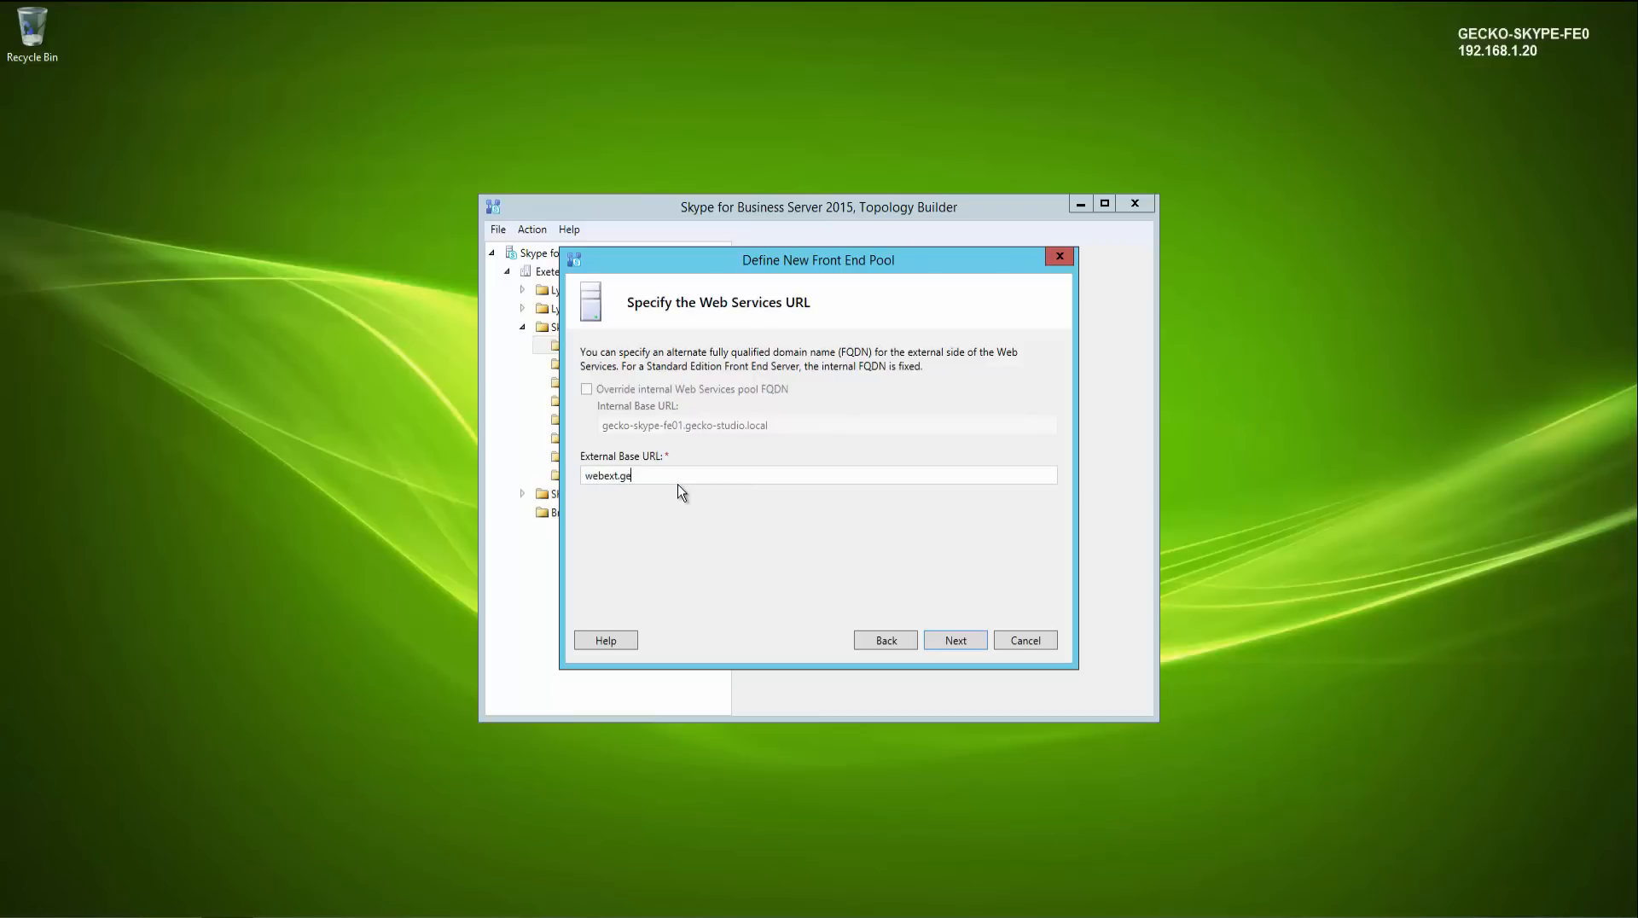
text(cko-studio.co.uk)
click(953, 641)
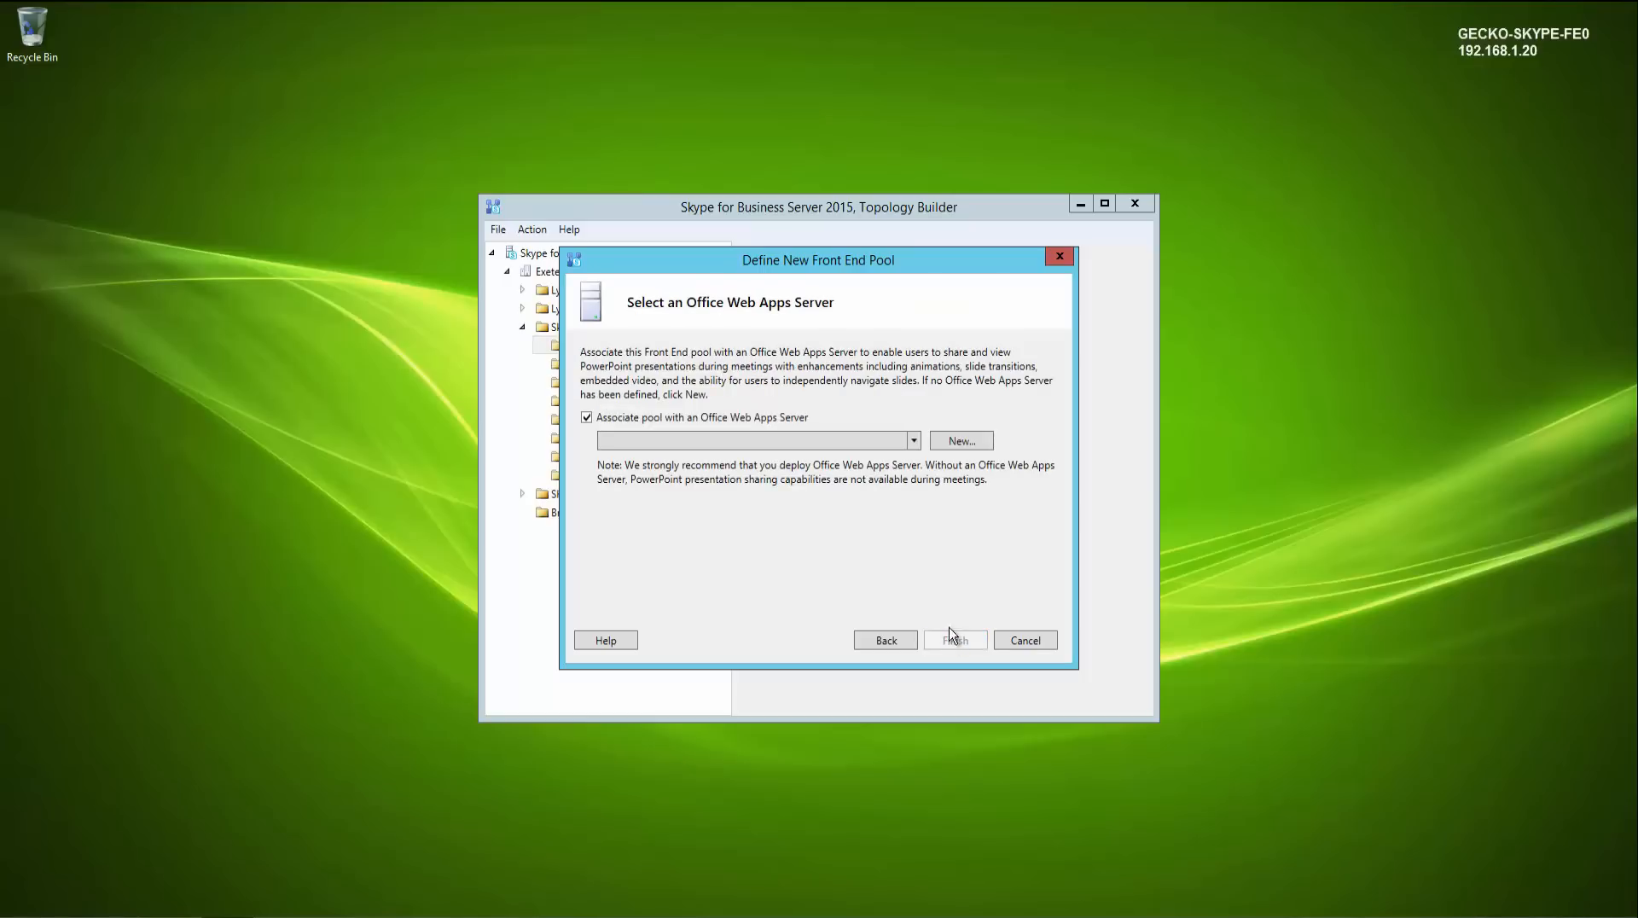
- Clear the Office Web Apps Server association and finish defining the new front end pool
click(915, 442)
click(914, 442)
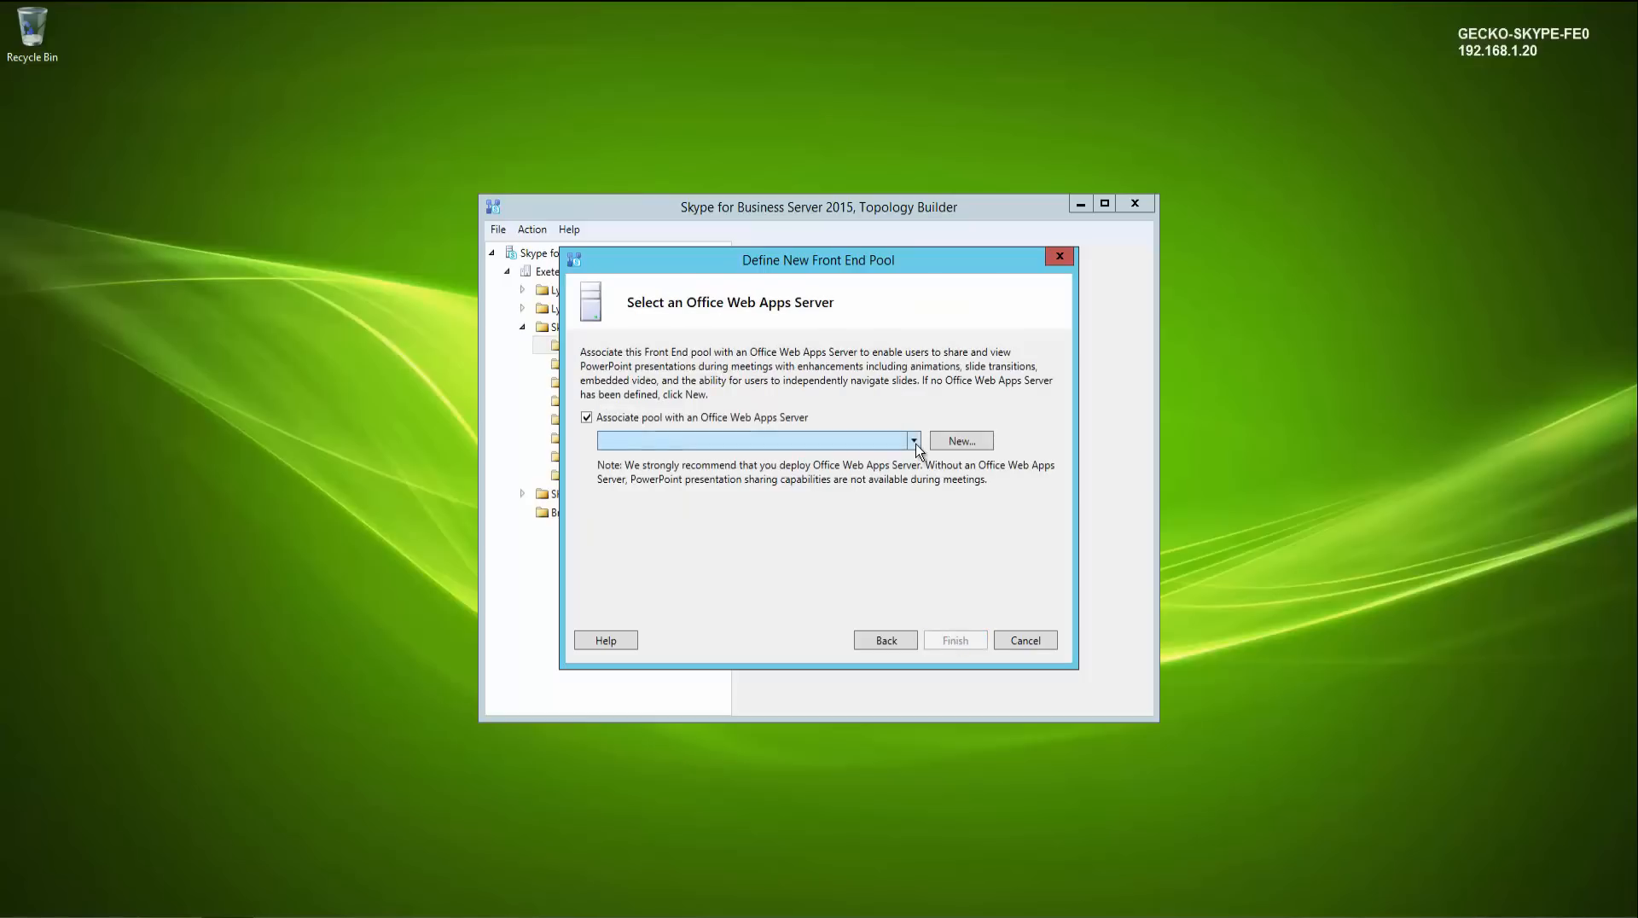
click(673, 419)
click(956, 641)
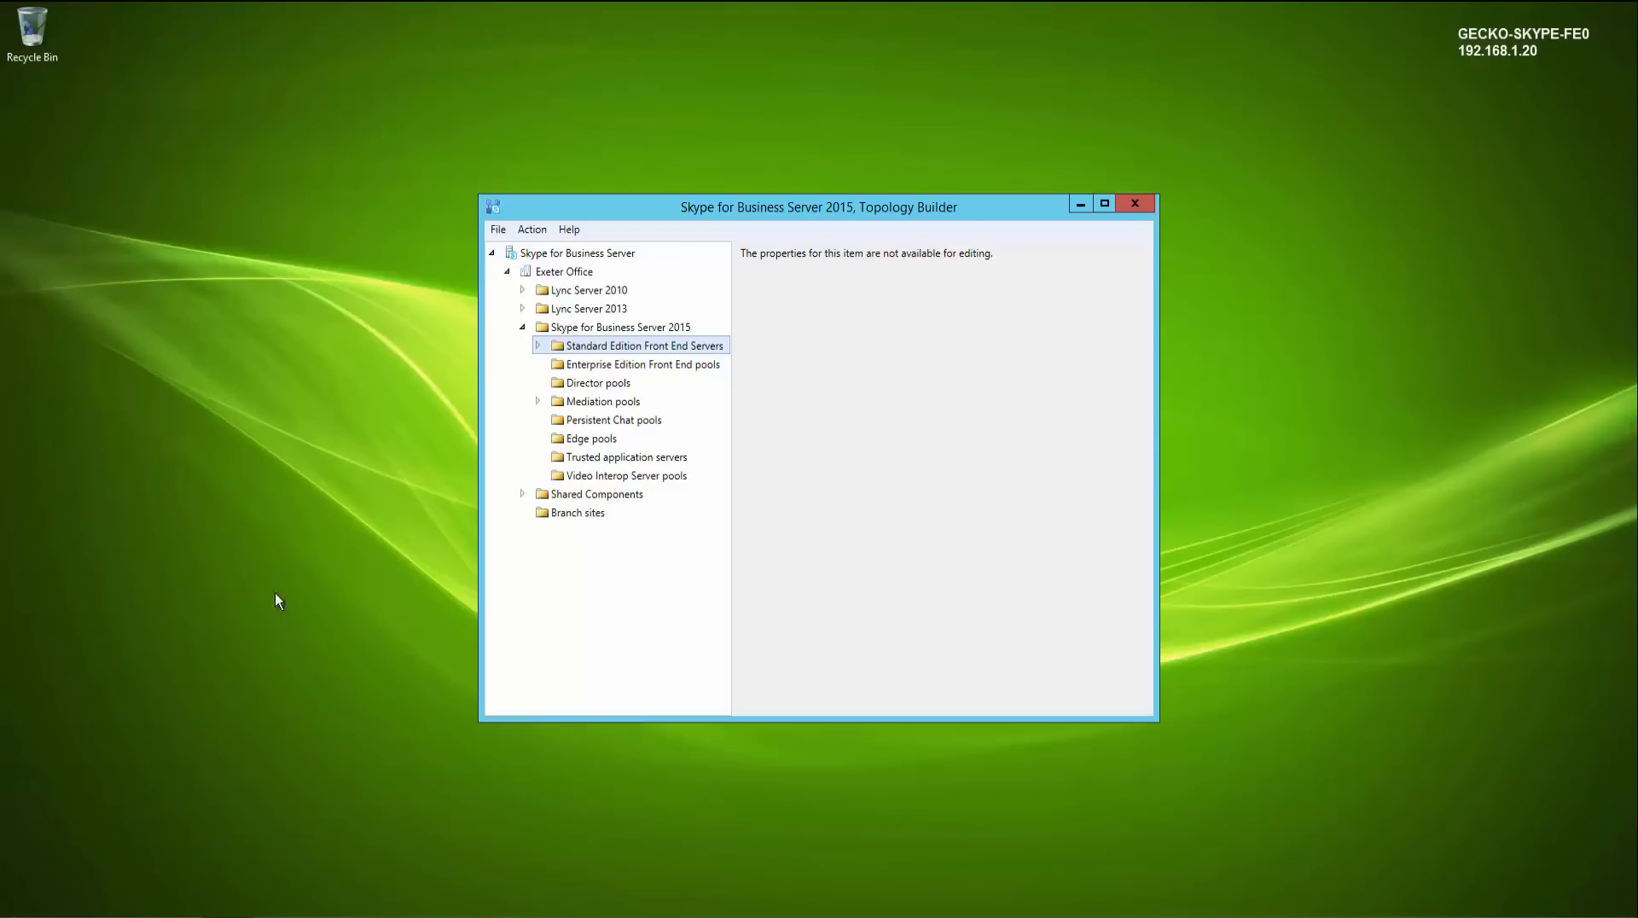
- Expand the new Standard Edition server and mediation pool, then publish the topology
click(538, 345)
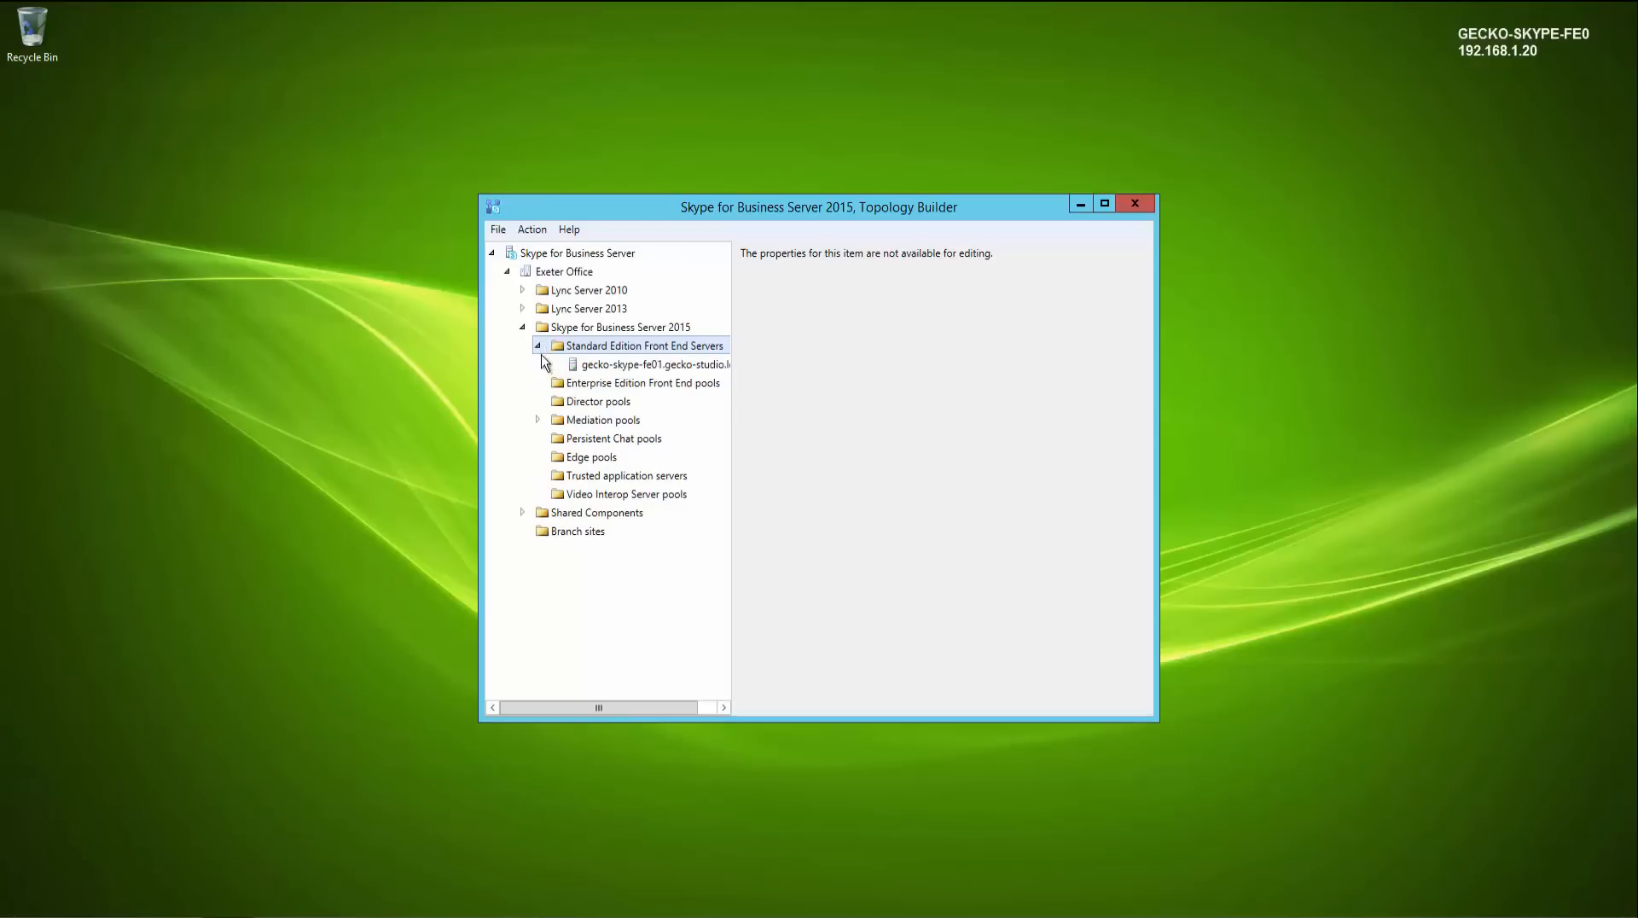
click(537, 420)
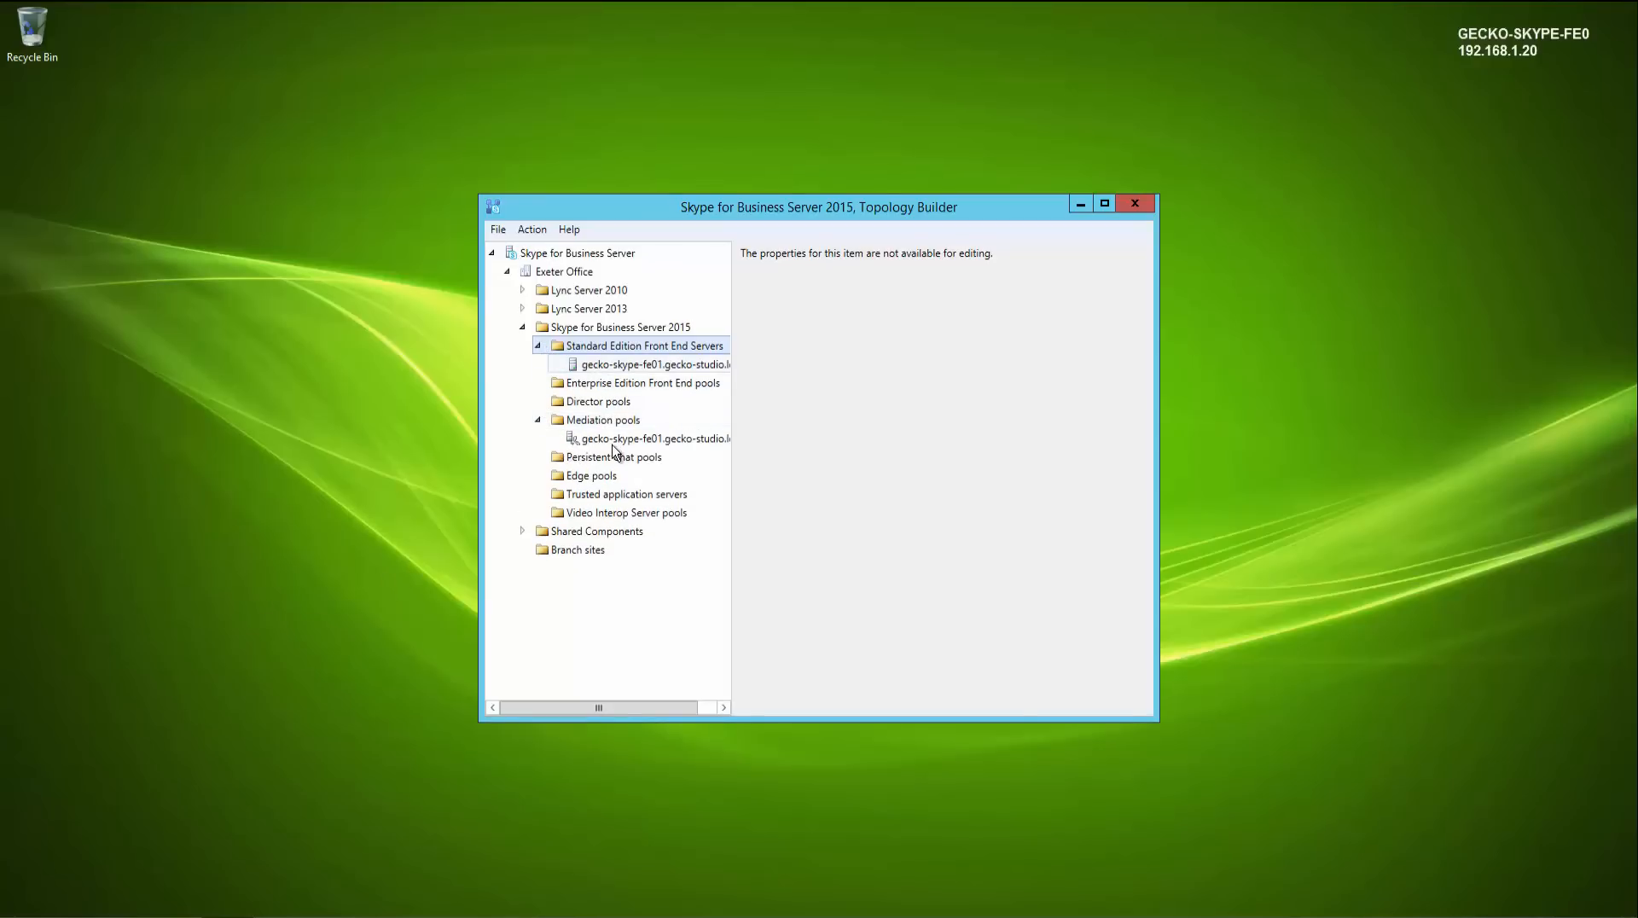
click(599, 367)
drag(1147, 382, 1148, 341)
click(532, 230)
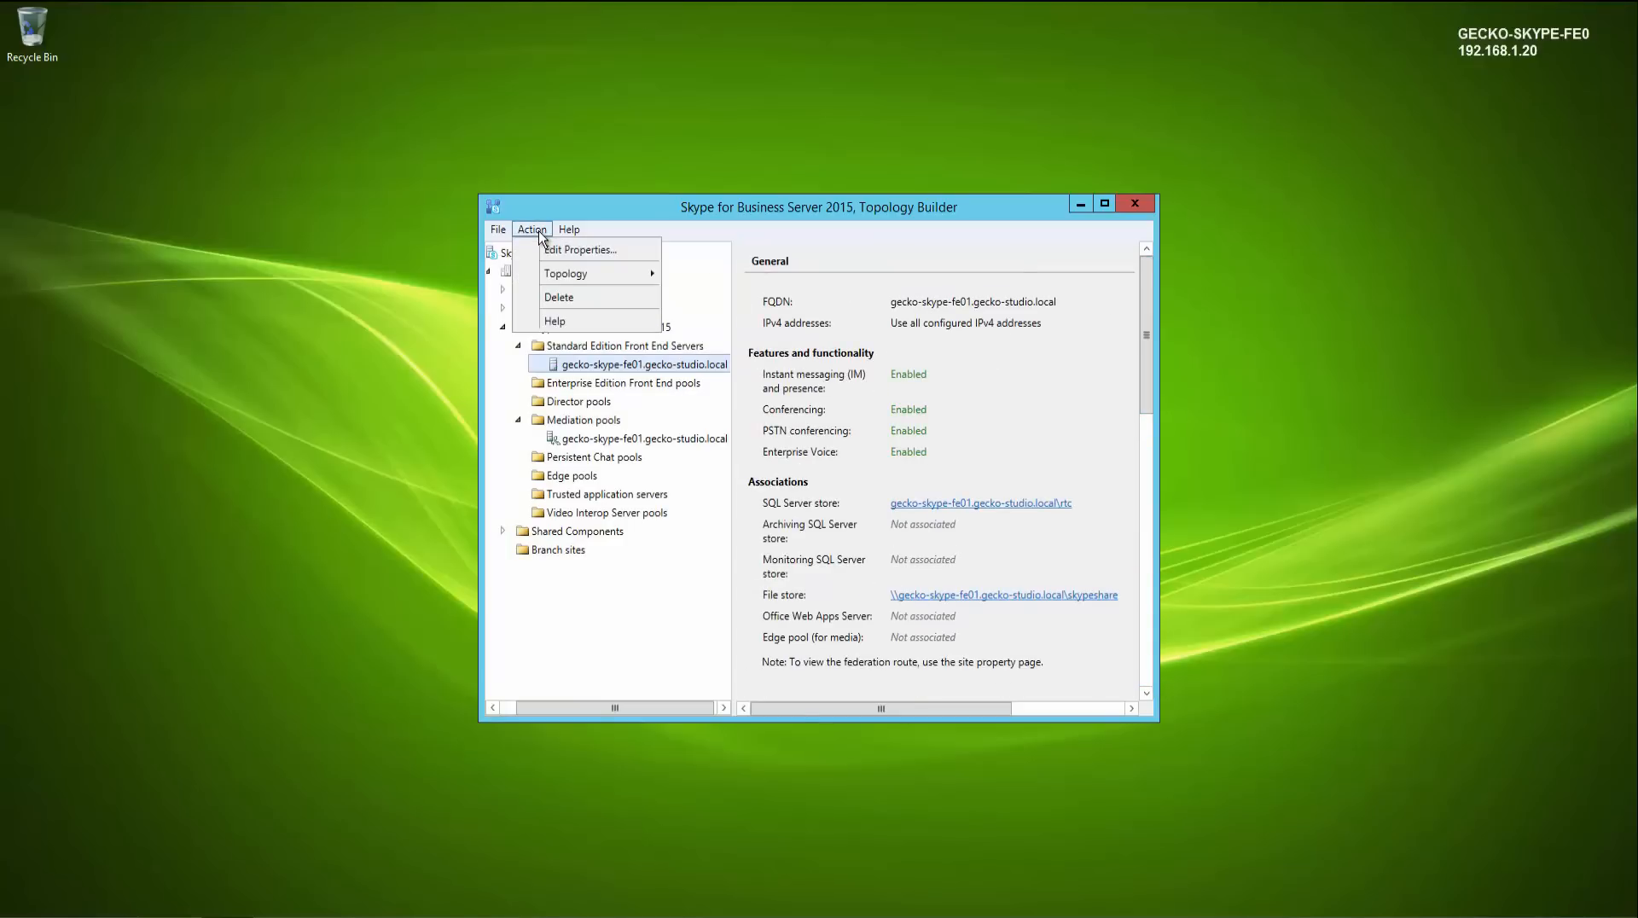
mouse_move(598, 273)
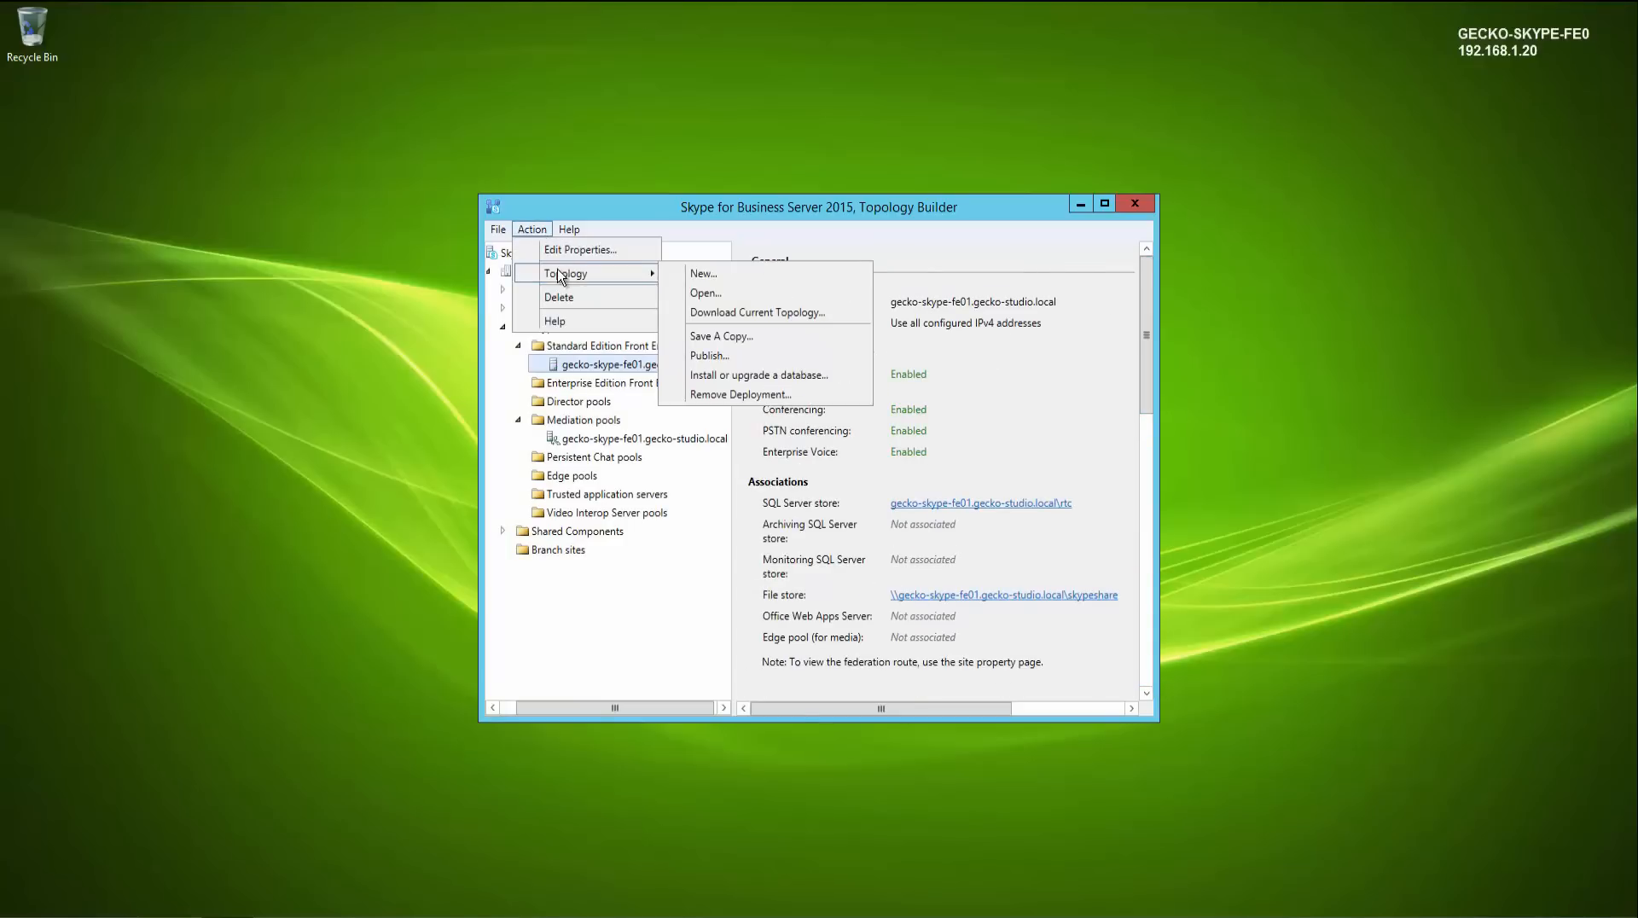
click(724, 356)
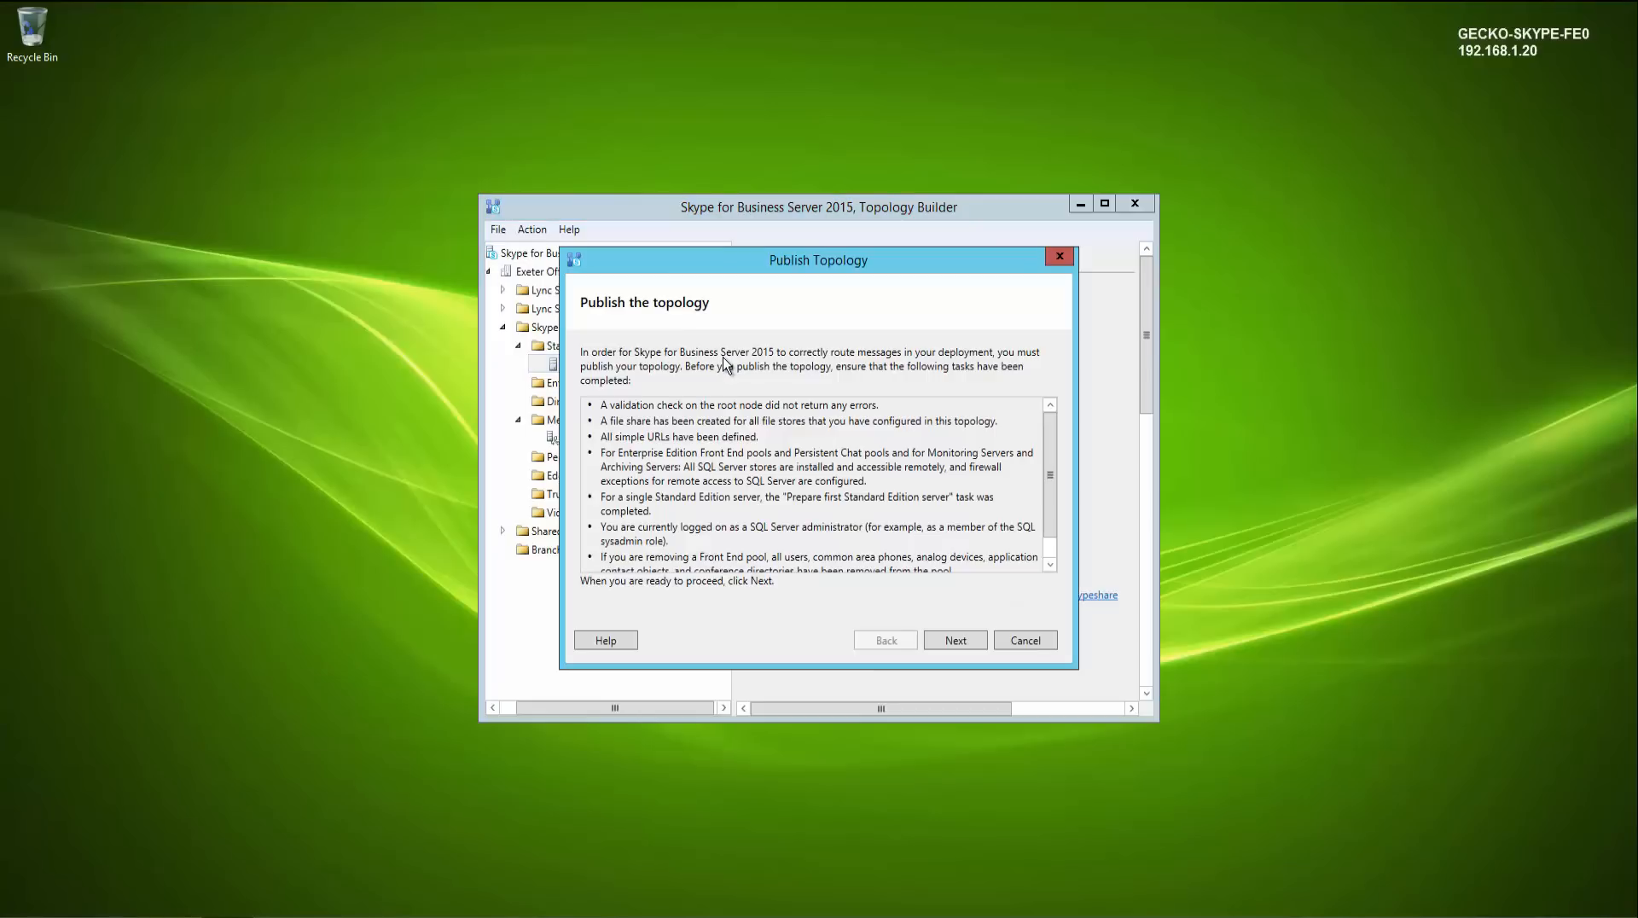
click(956, 641)
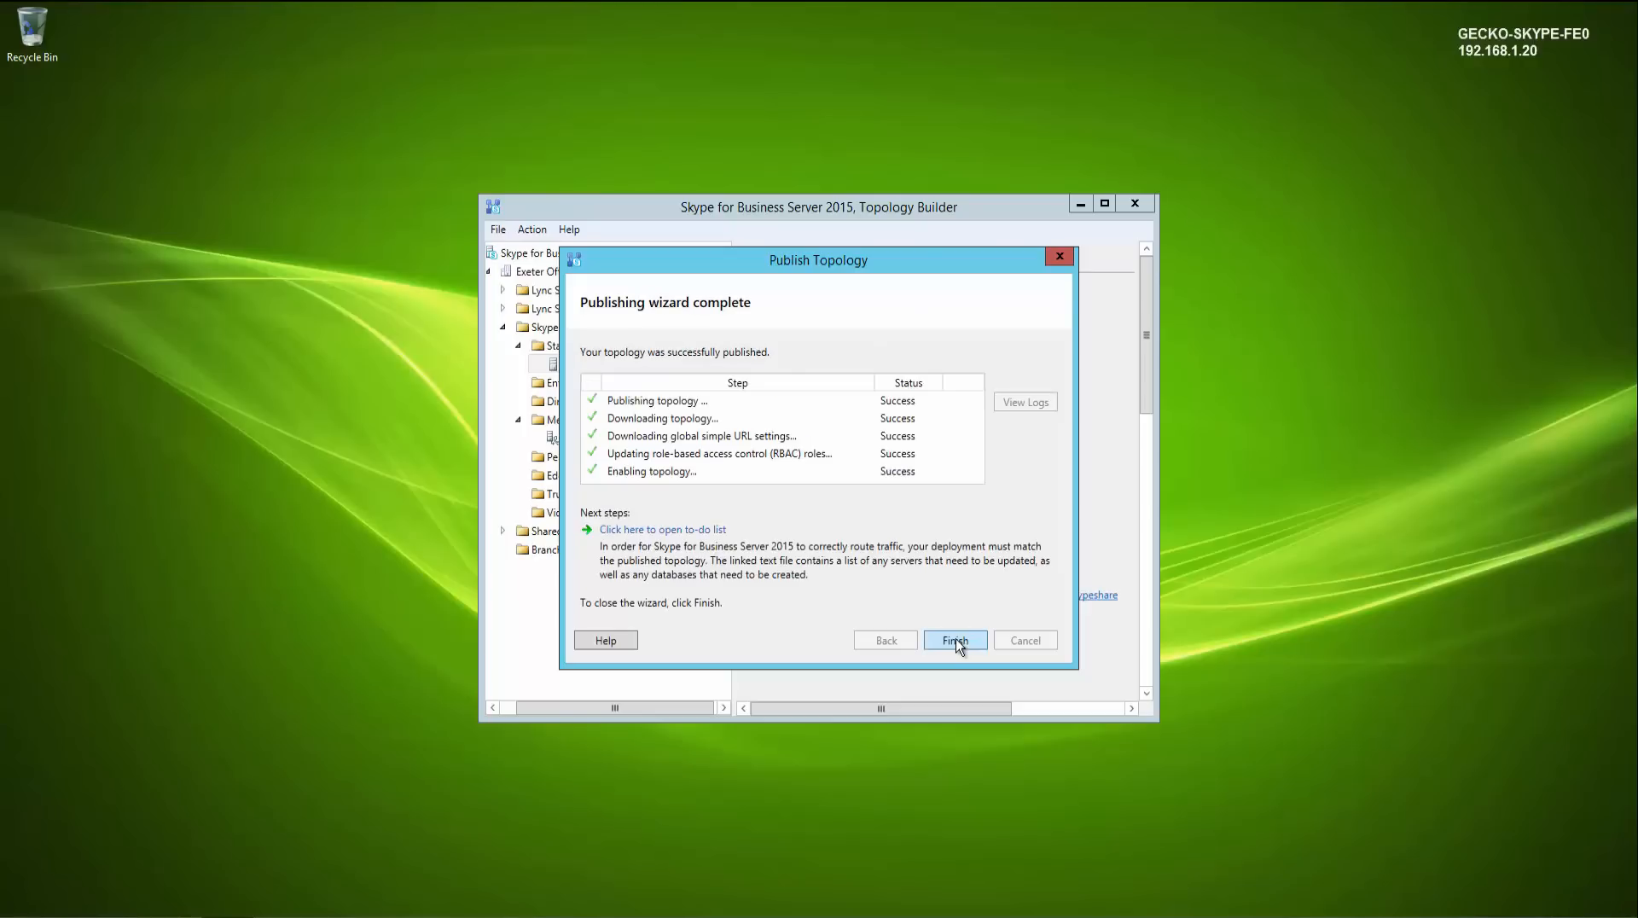
- Open the publishing to-do list, close it, and finish the Publish Topology wizard
click(719, 537)
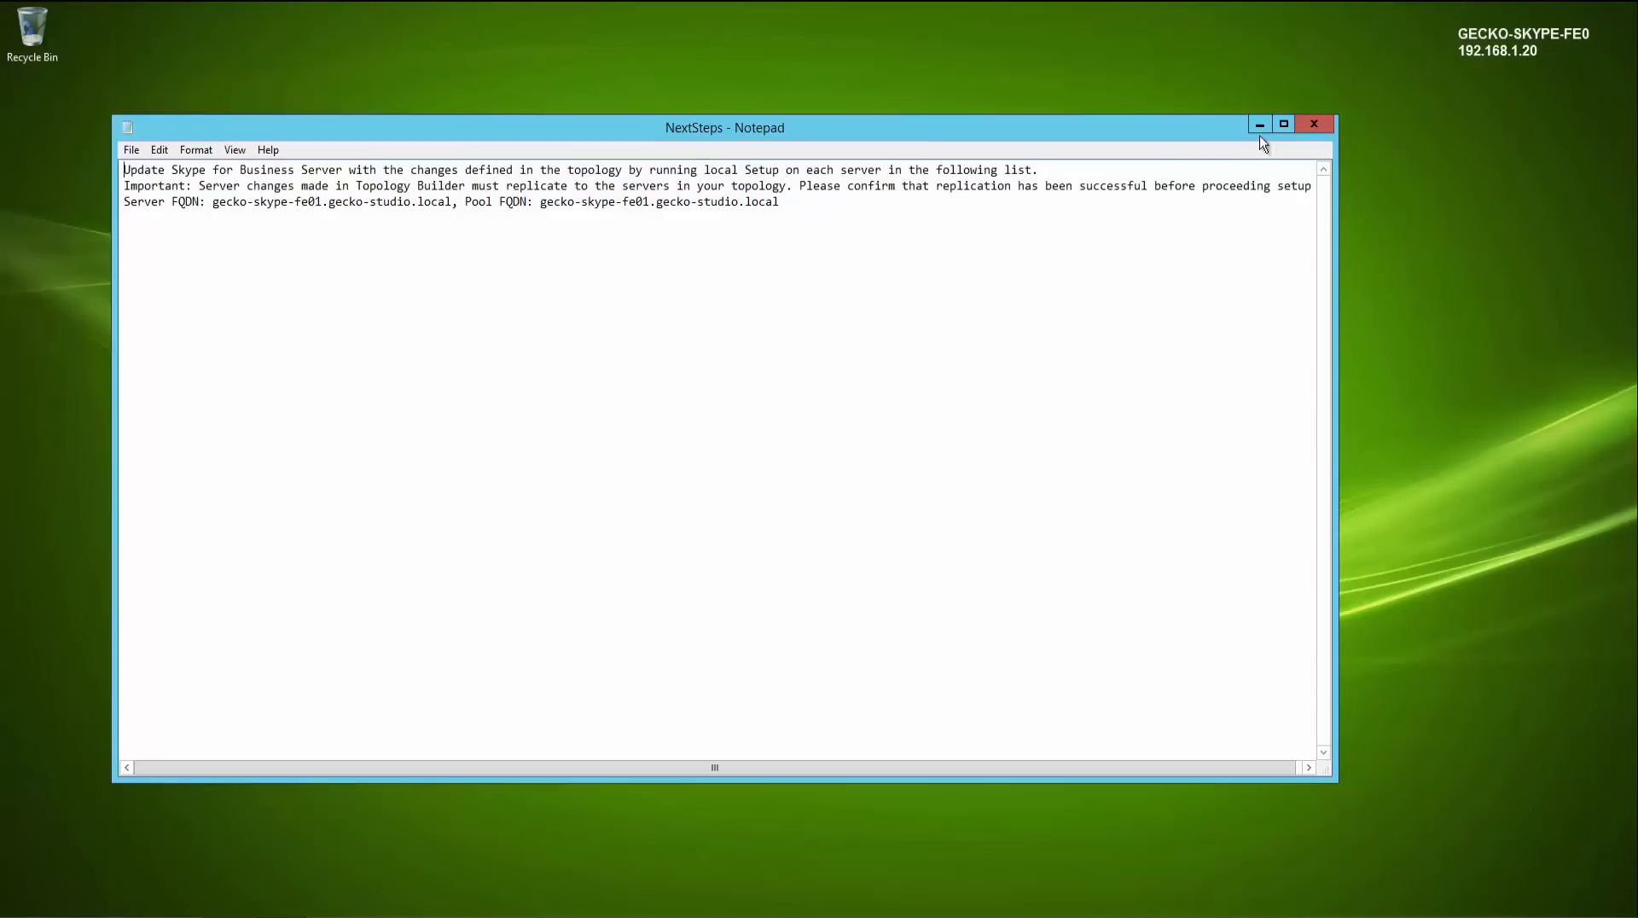
click(1310, 124)
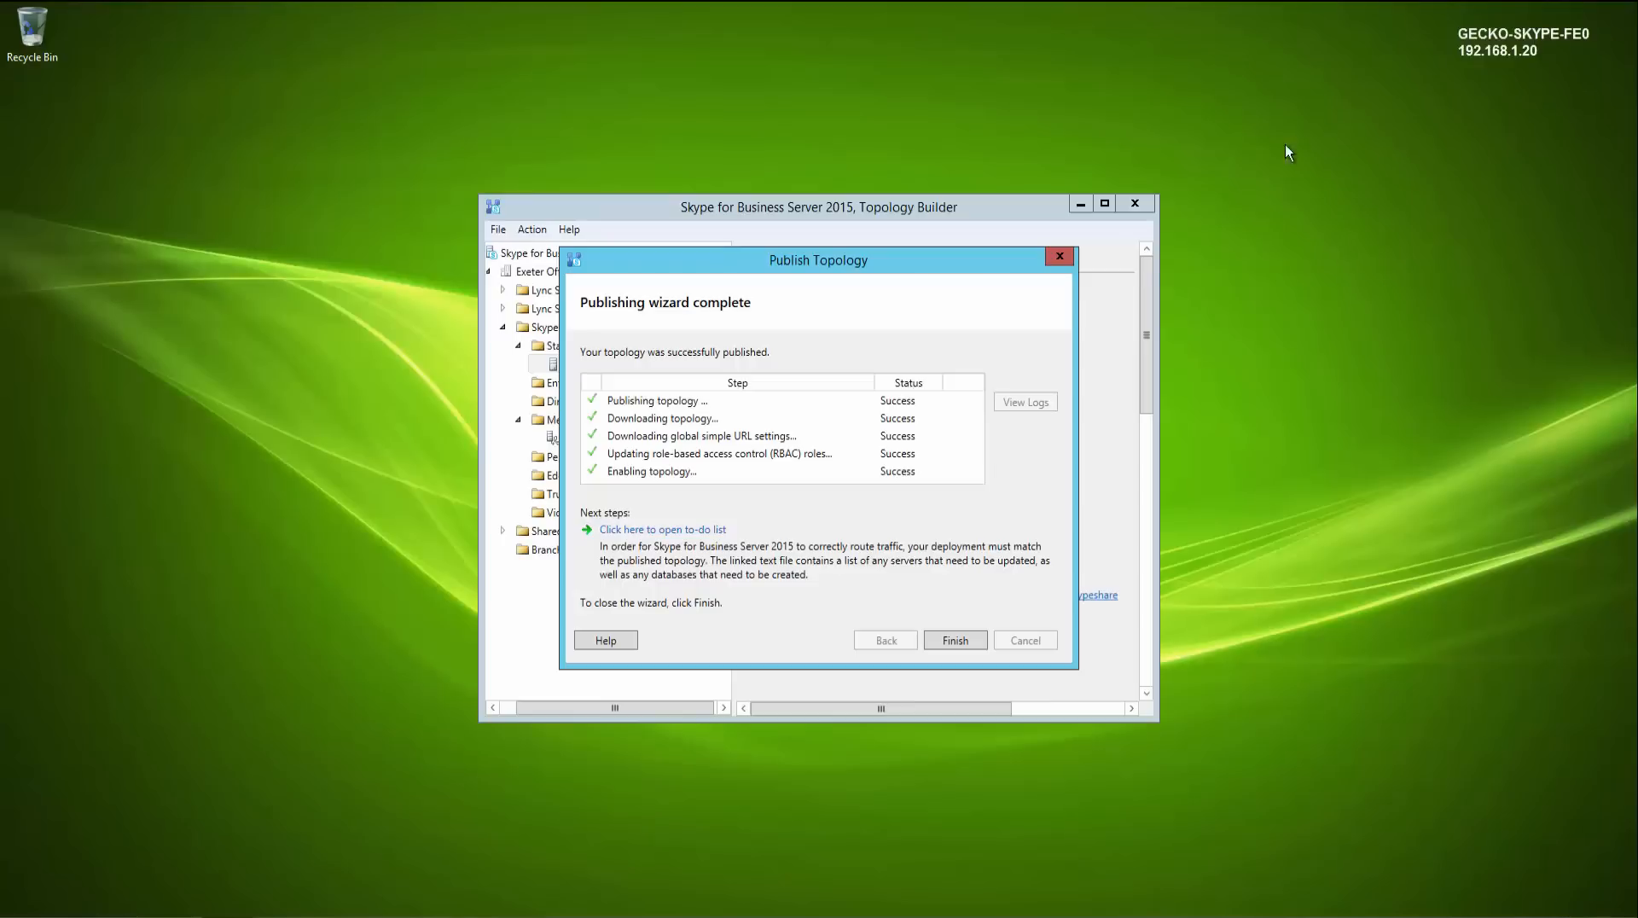
click(955, 641)
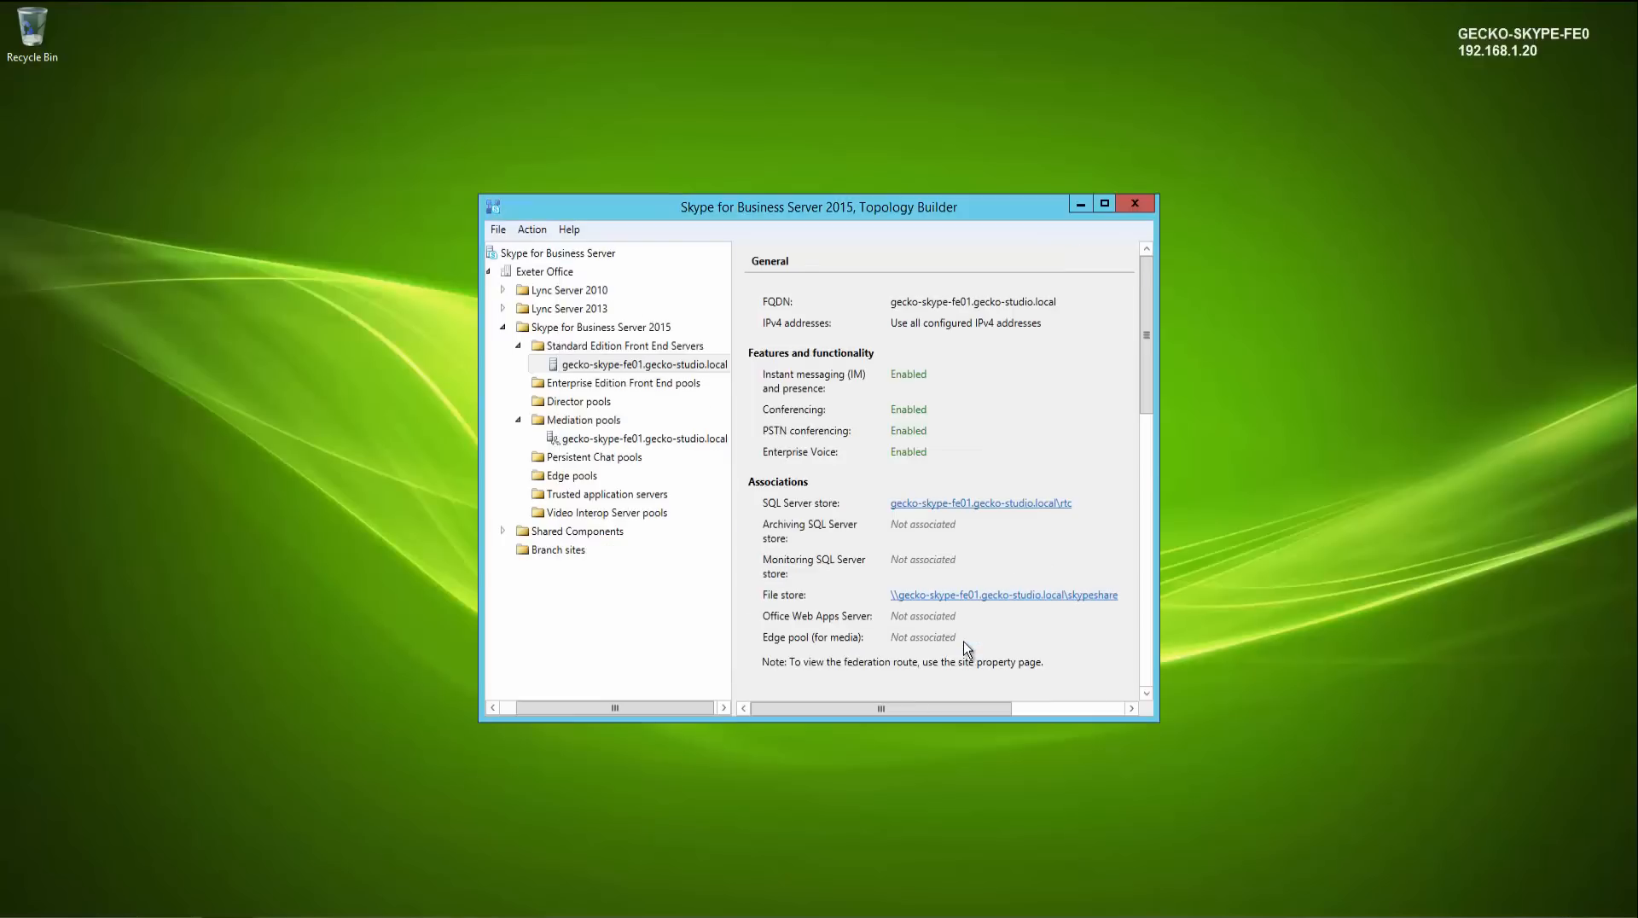
- Close Topology Builder and launch the Skype for Business Server Deployment Wizard
click(1134, 205)
key(super)
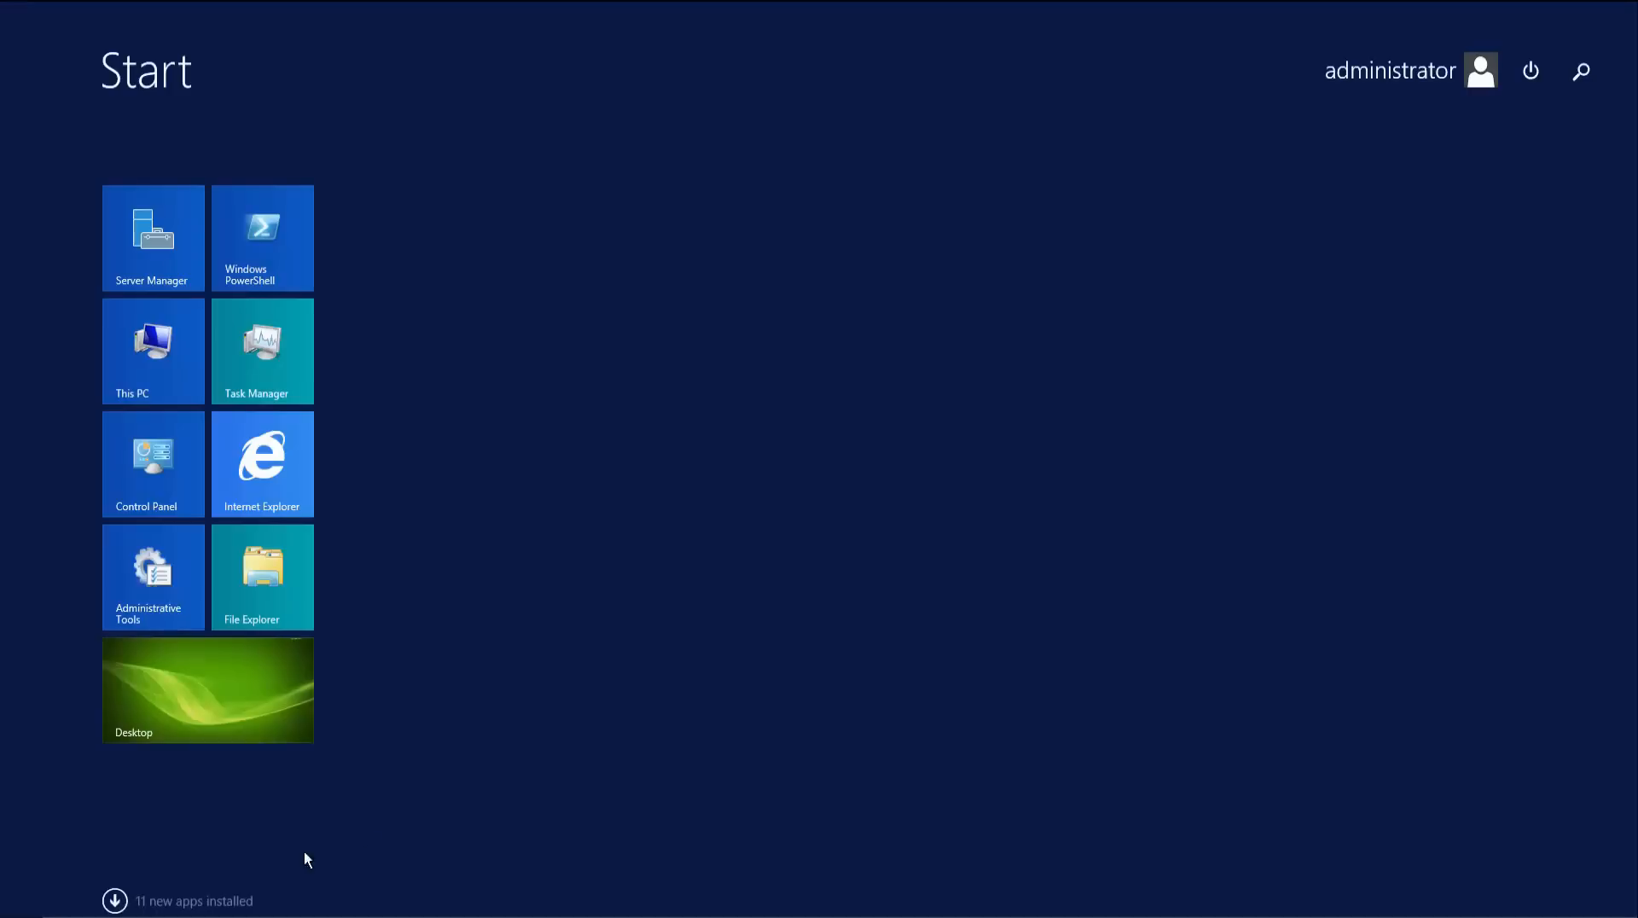
text(skype)
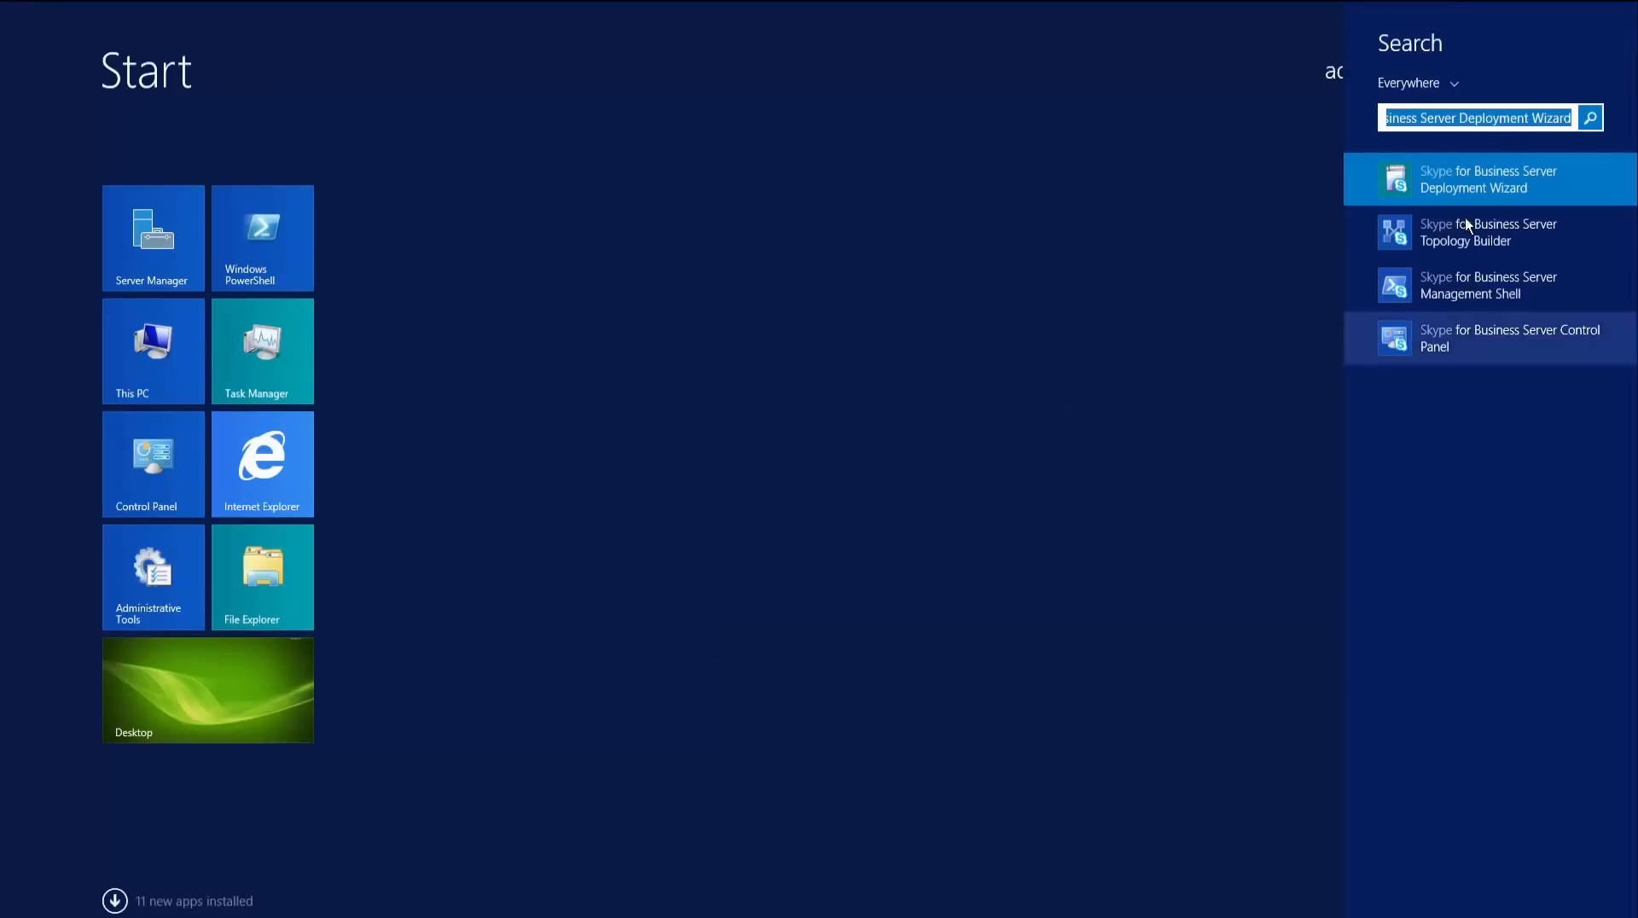
click(1465, 188)
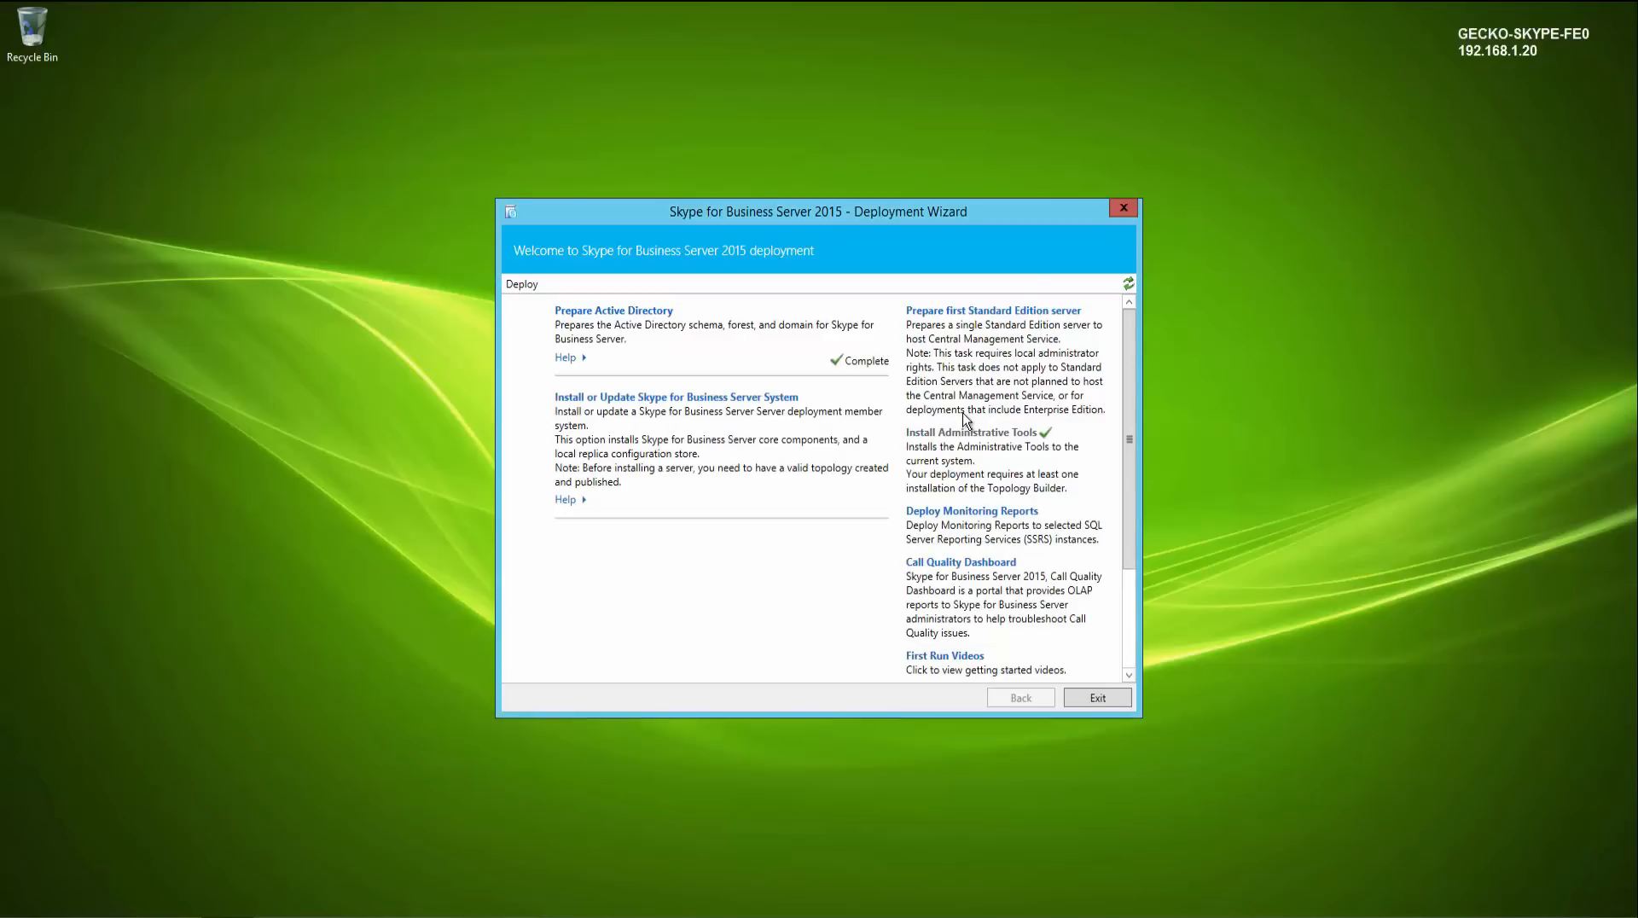
- Install the local configuration store from the Central Management store, then set up the Skype for Business Server components
click(771, 398)
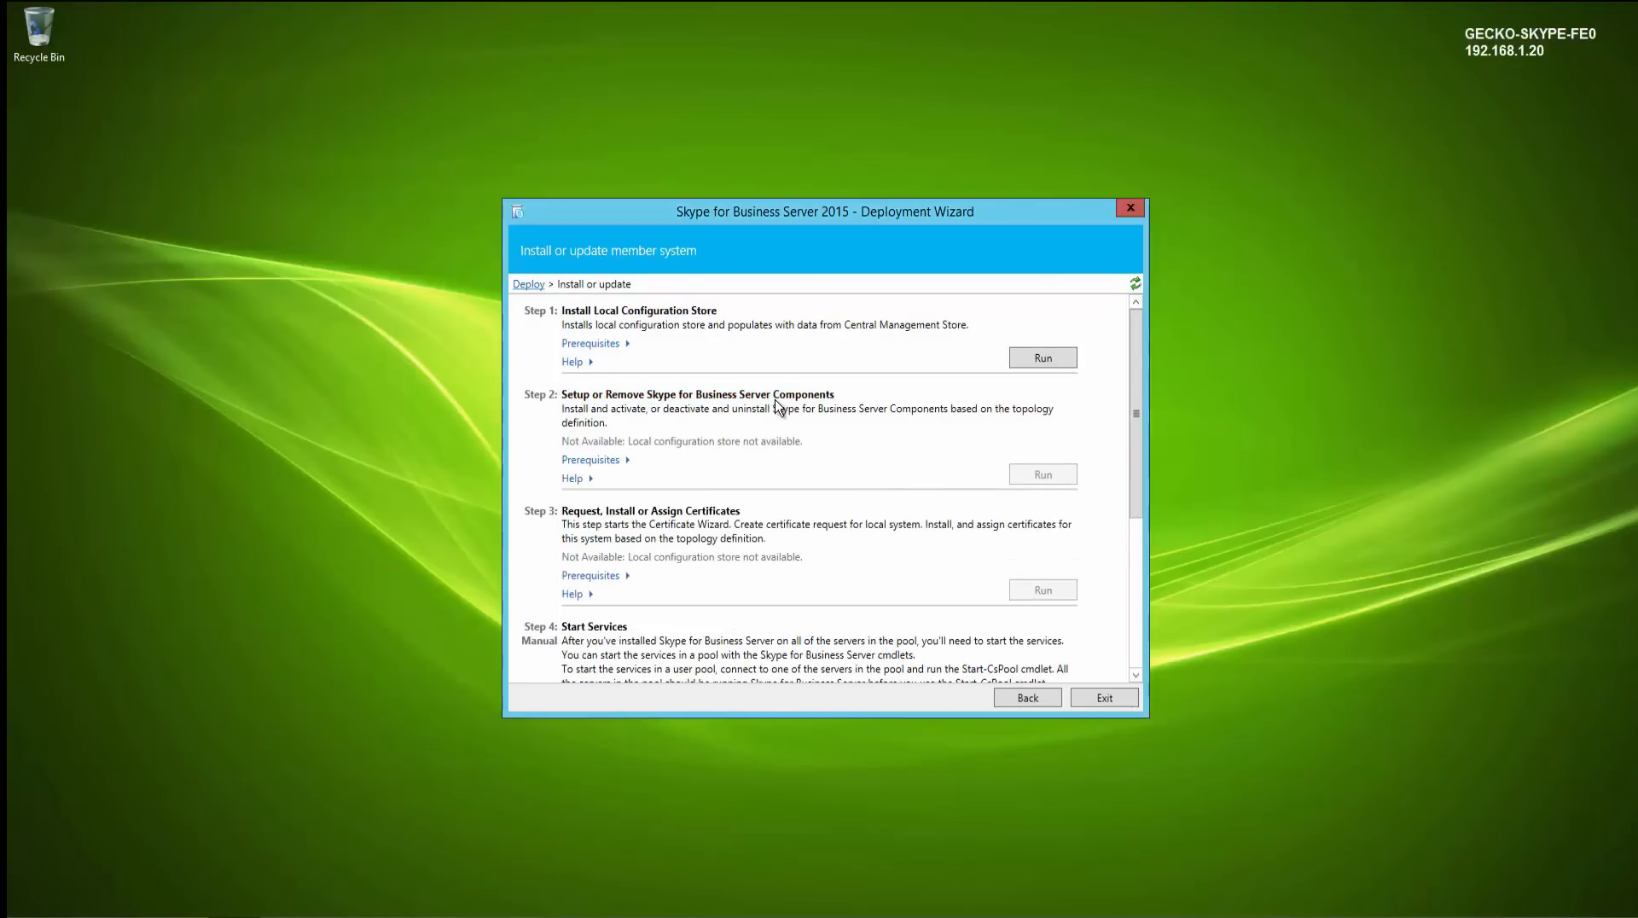
click(1034, 365)
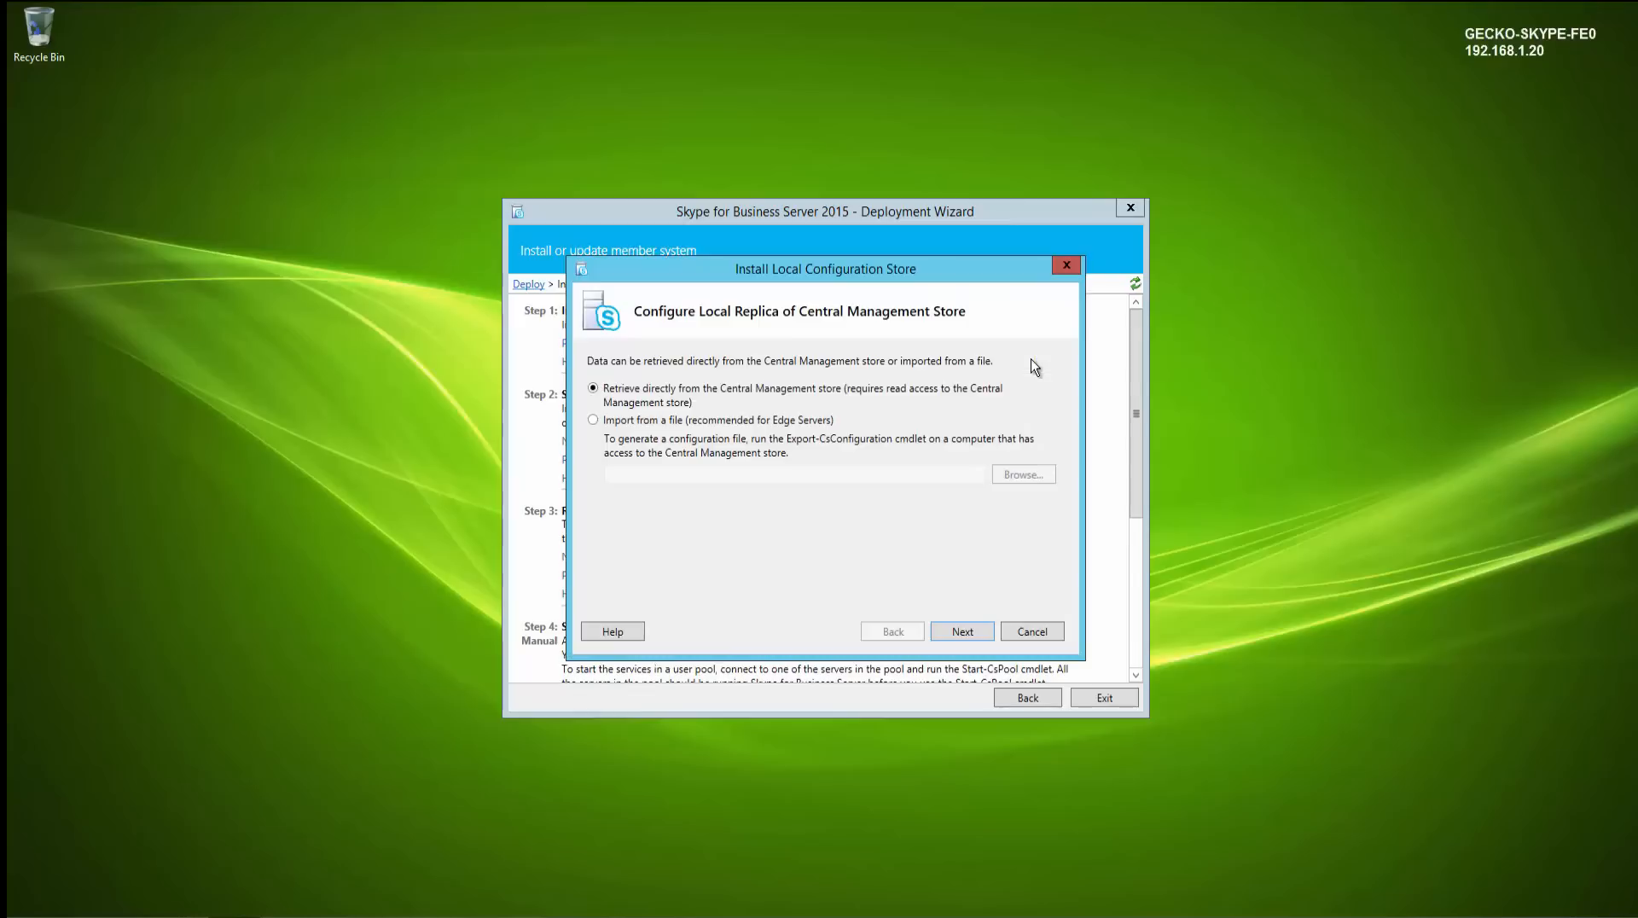
click(971, 632)
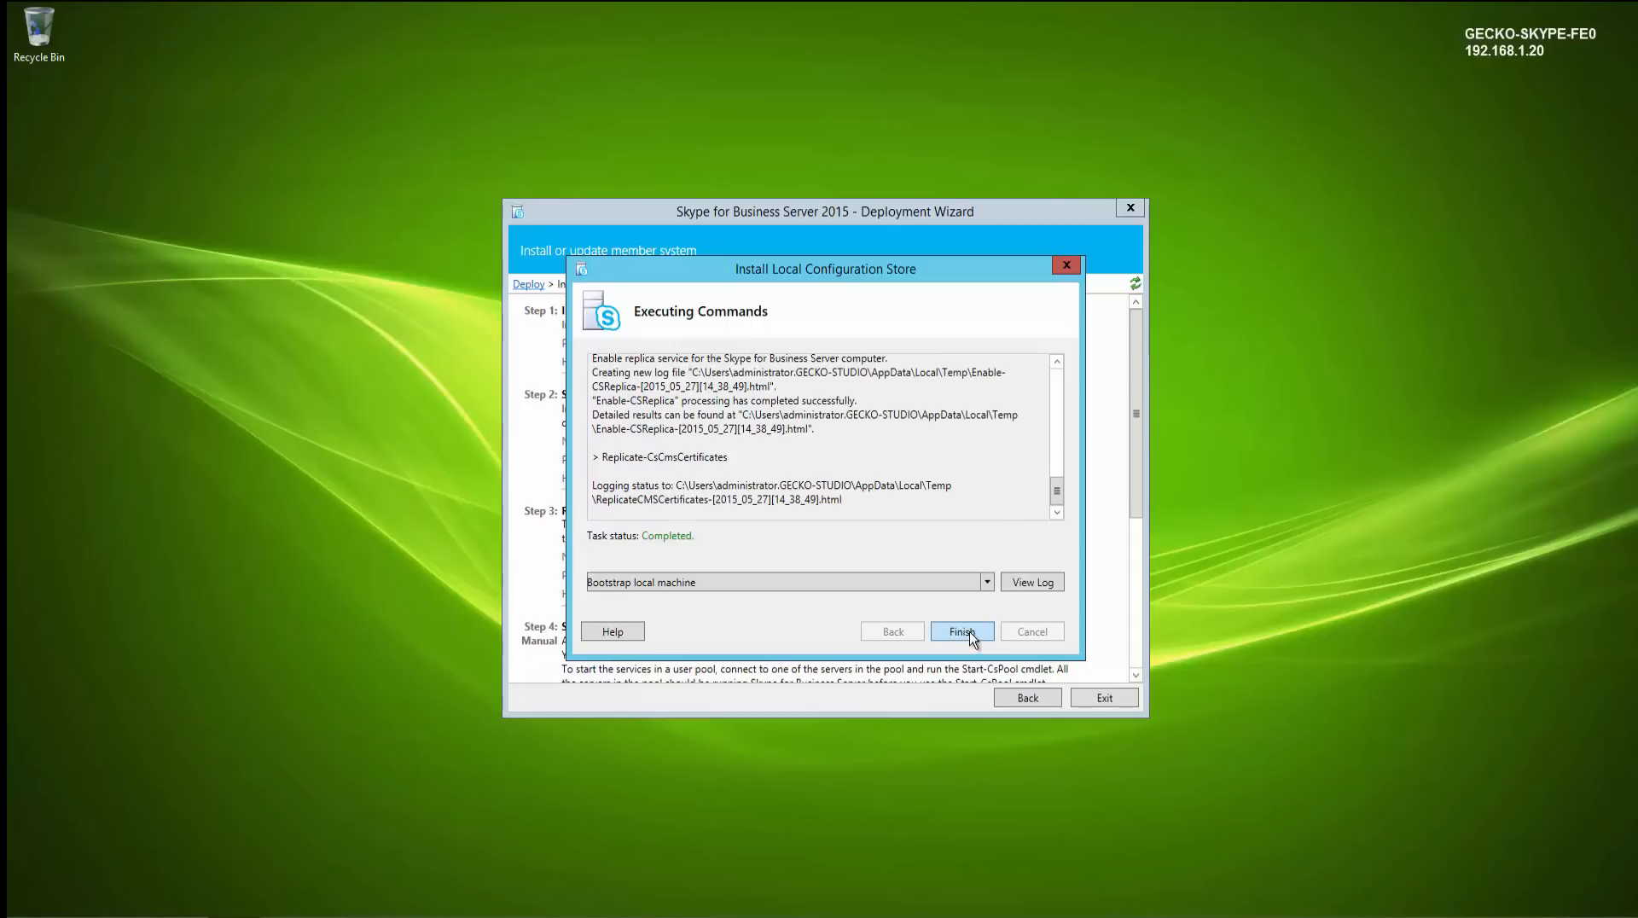
click(969, 633)
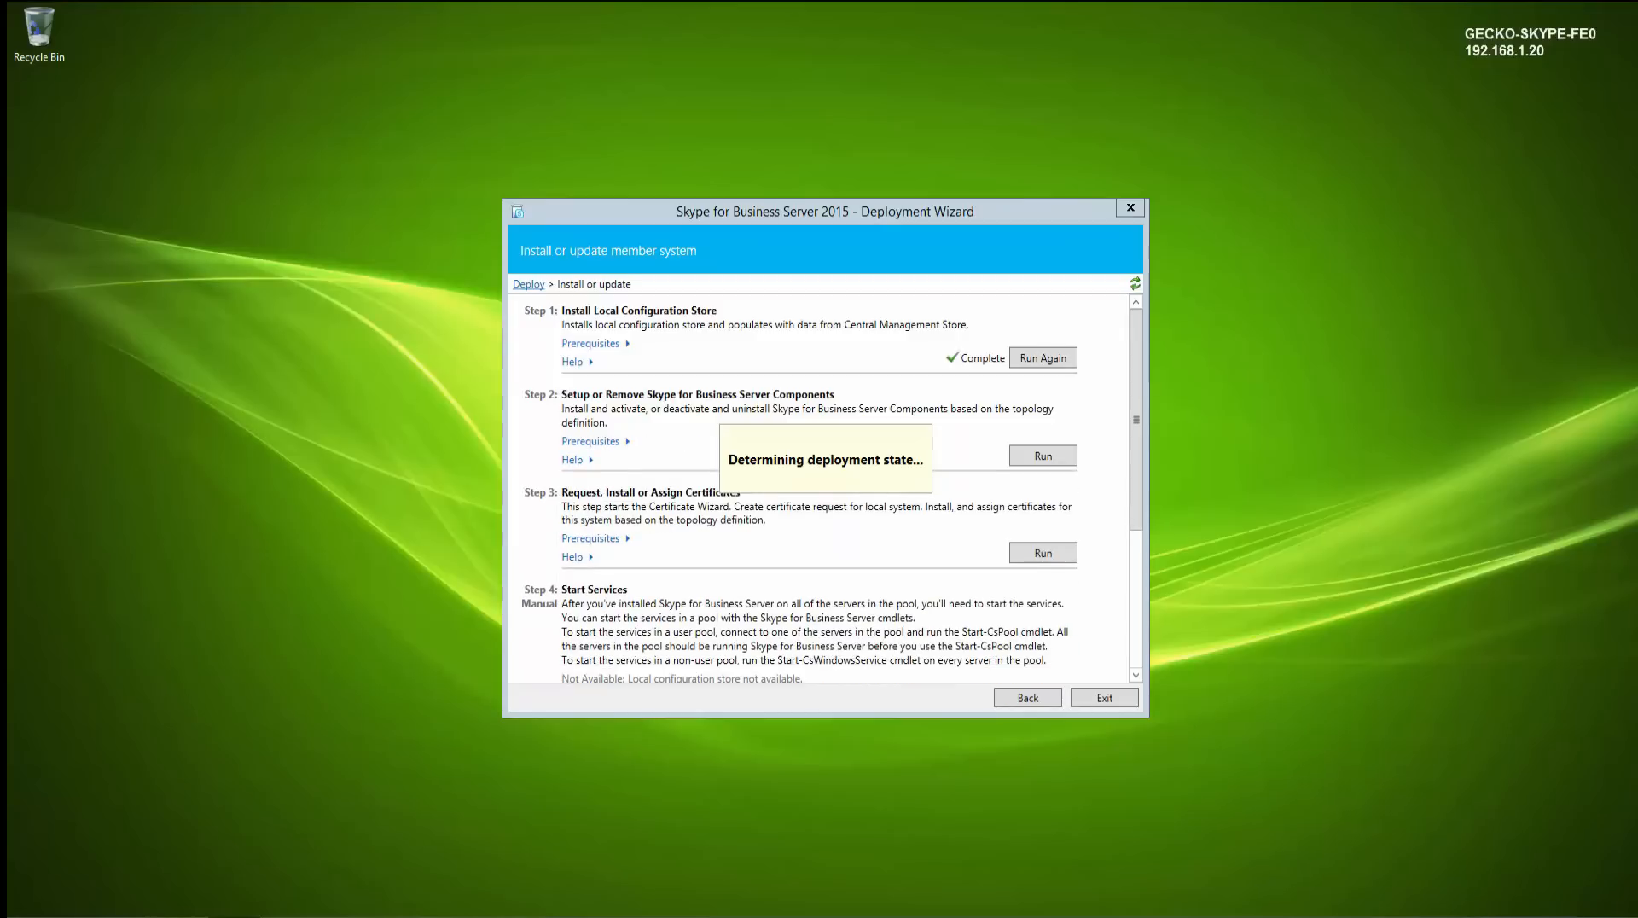
click(1038, 457)
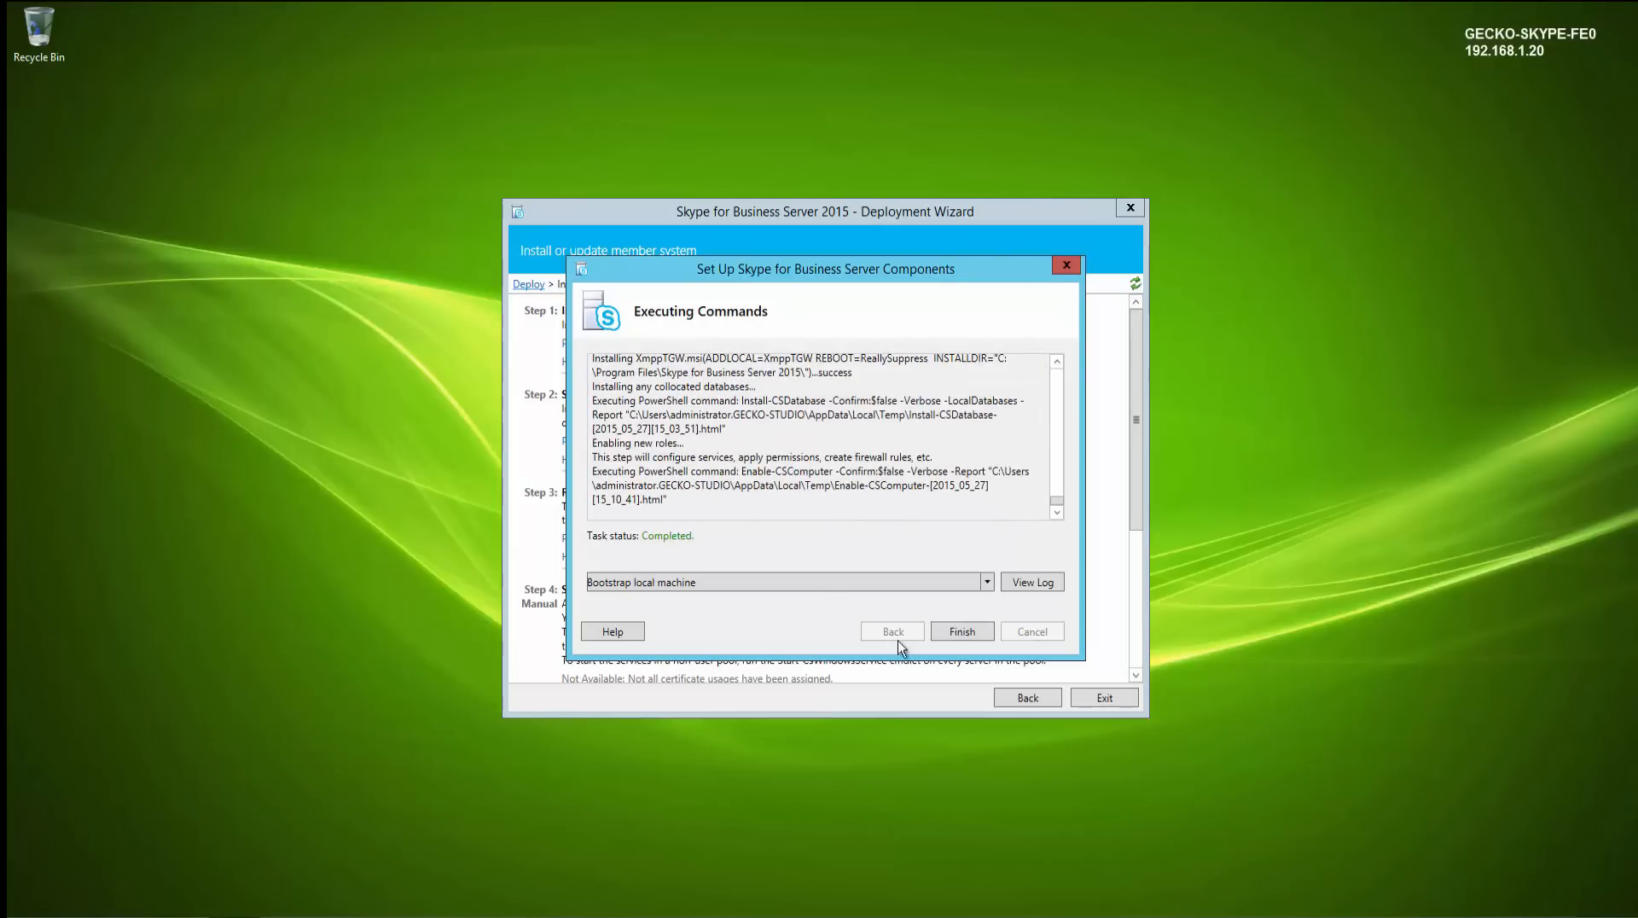
click(973, 636)
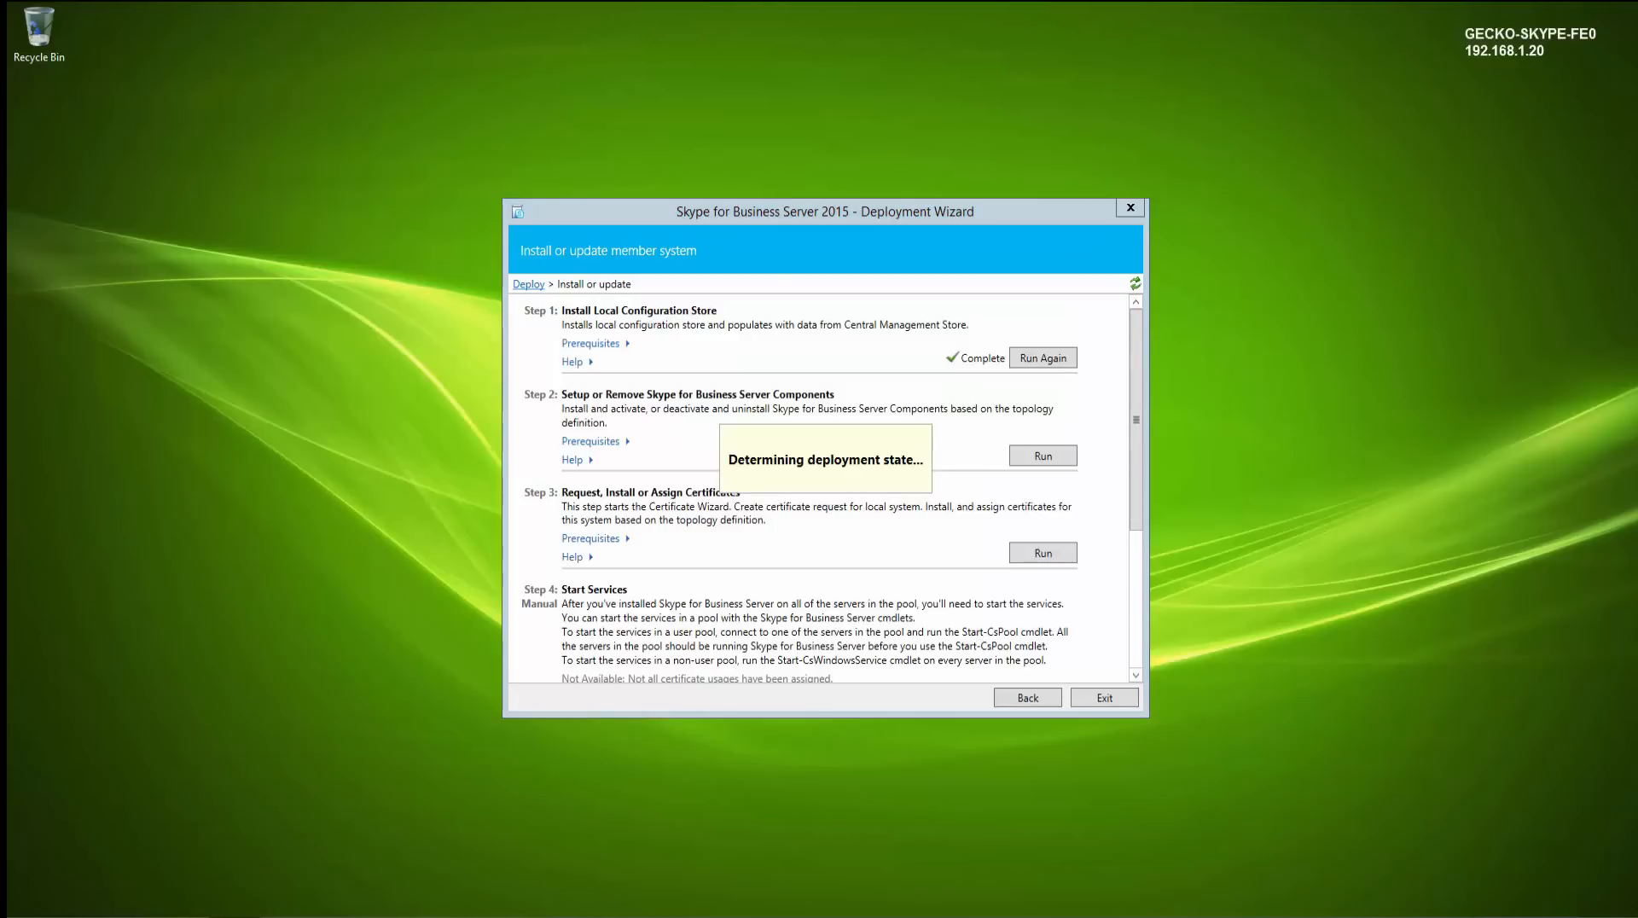
- Start a default certificate request and shorten its friendly name to Skype for Business Server 2015
click(1030, 555)
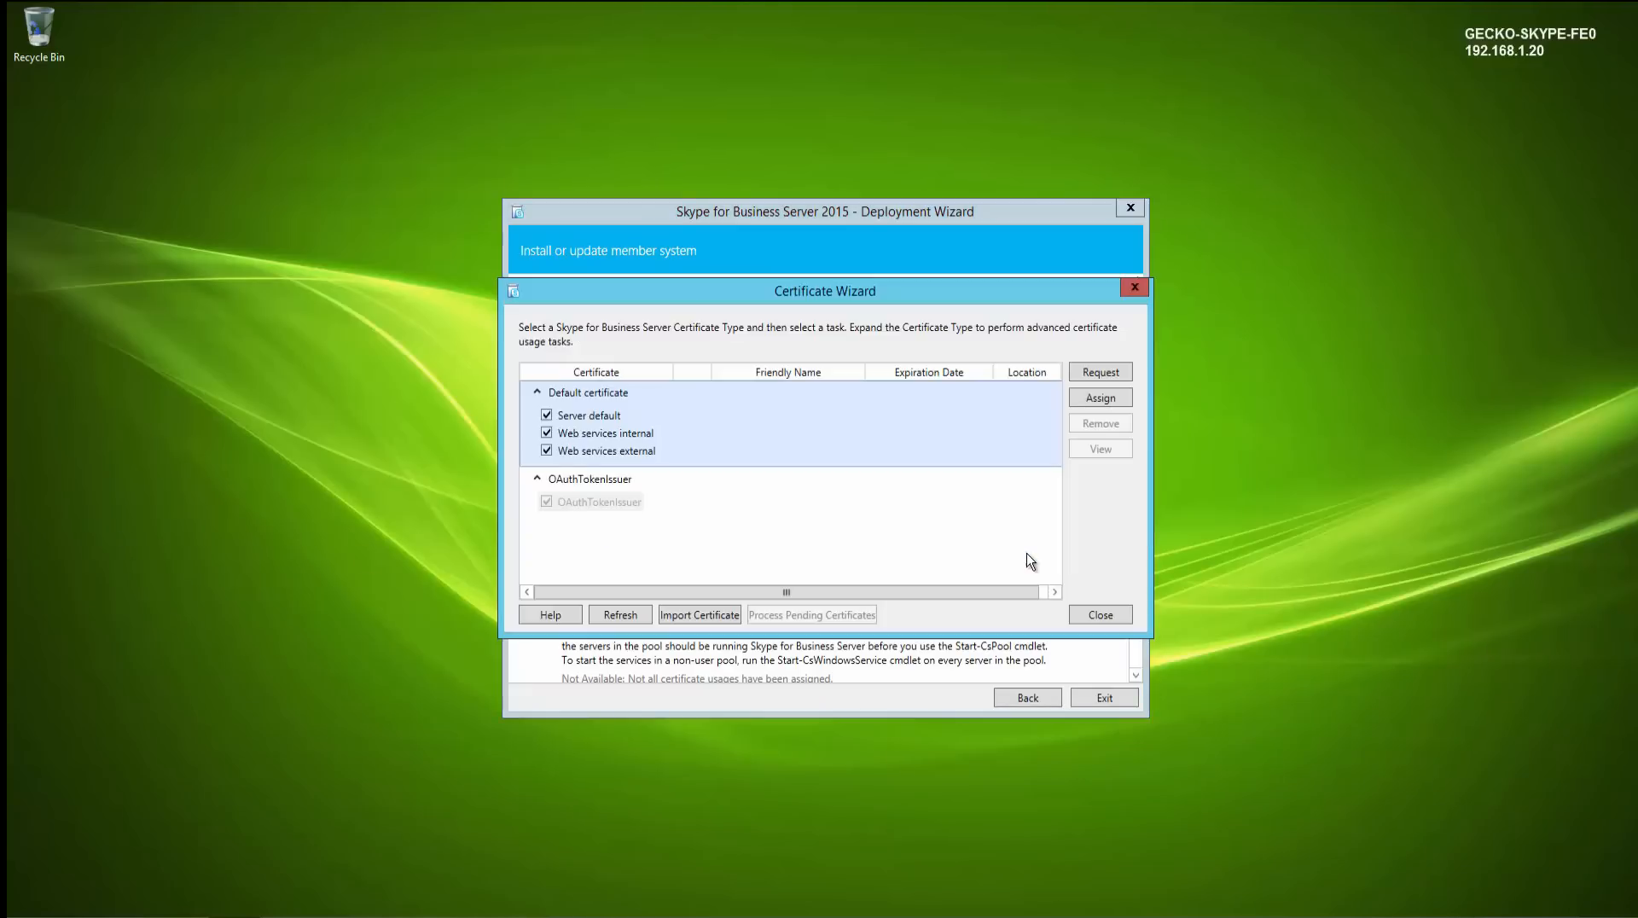
click(1110, 375)
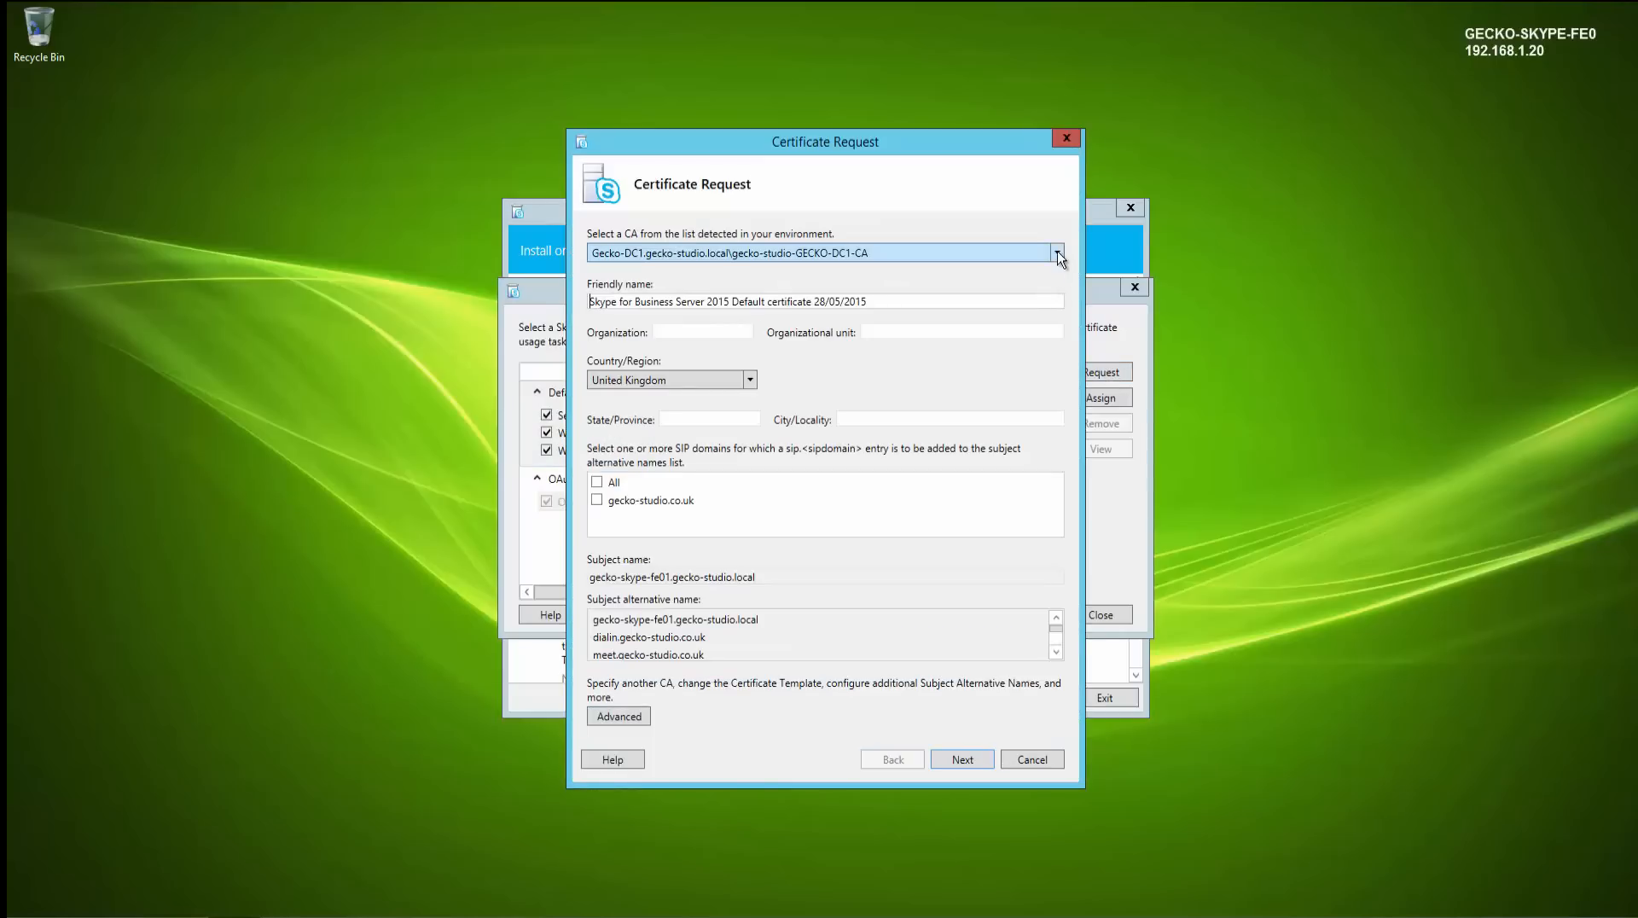
click(1058, 253)
click(1057, 253)
drag(921, 301, 727, 308)
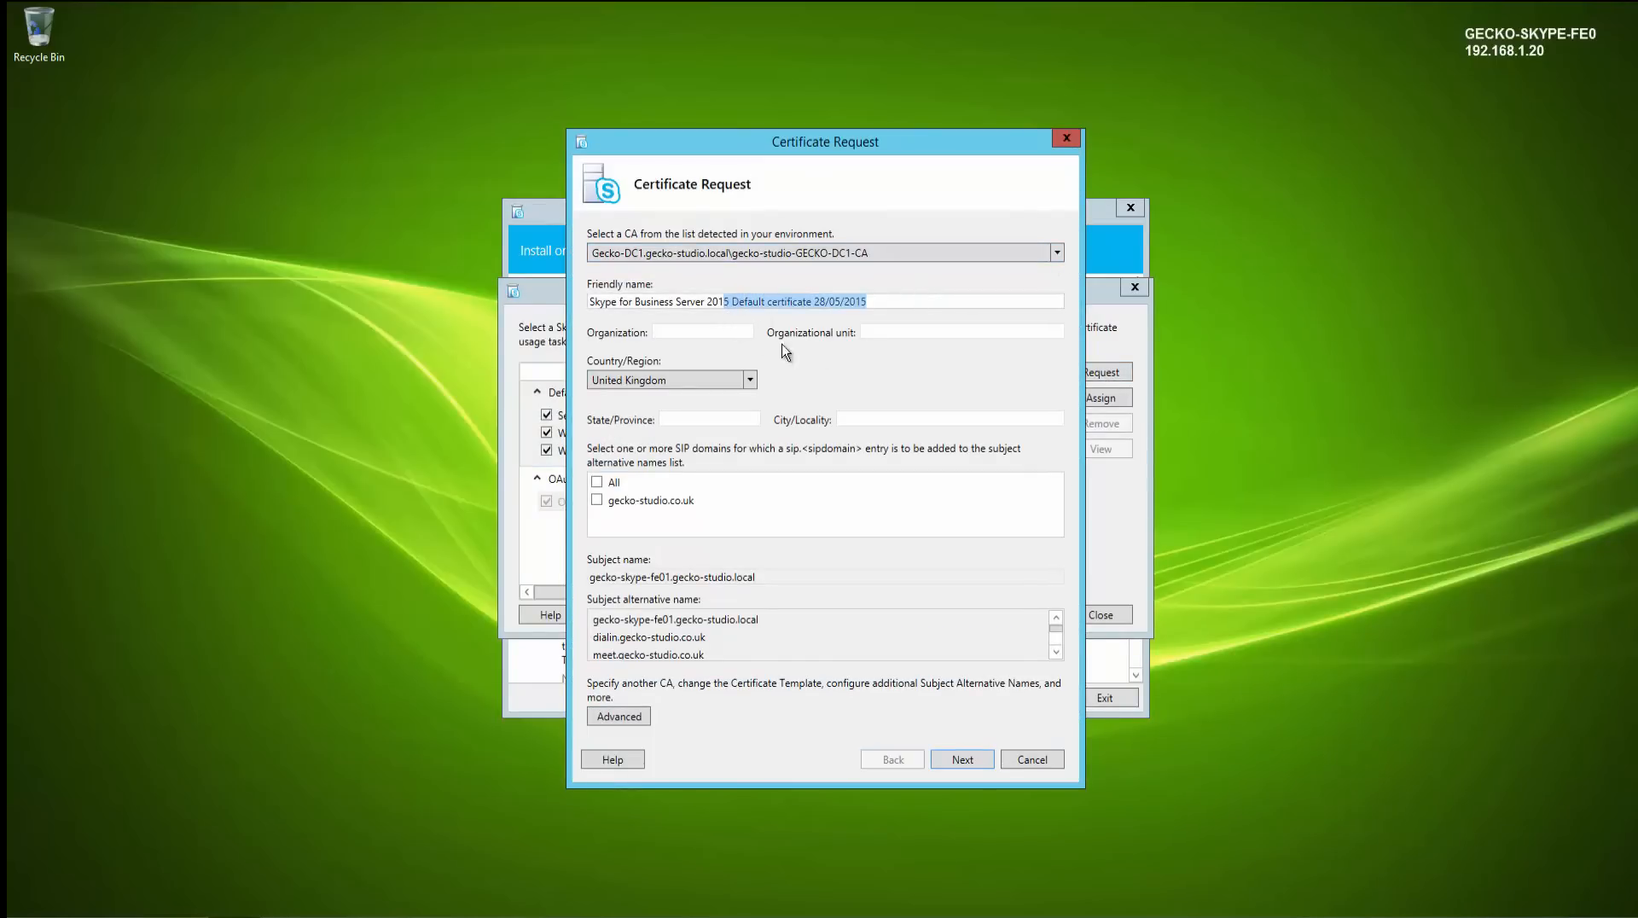
key(BackSpace)
click(711, 333)
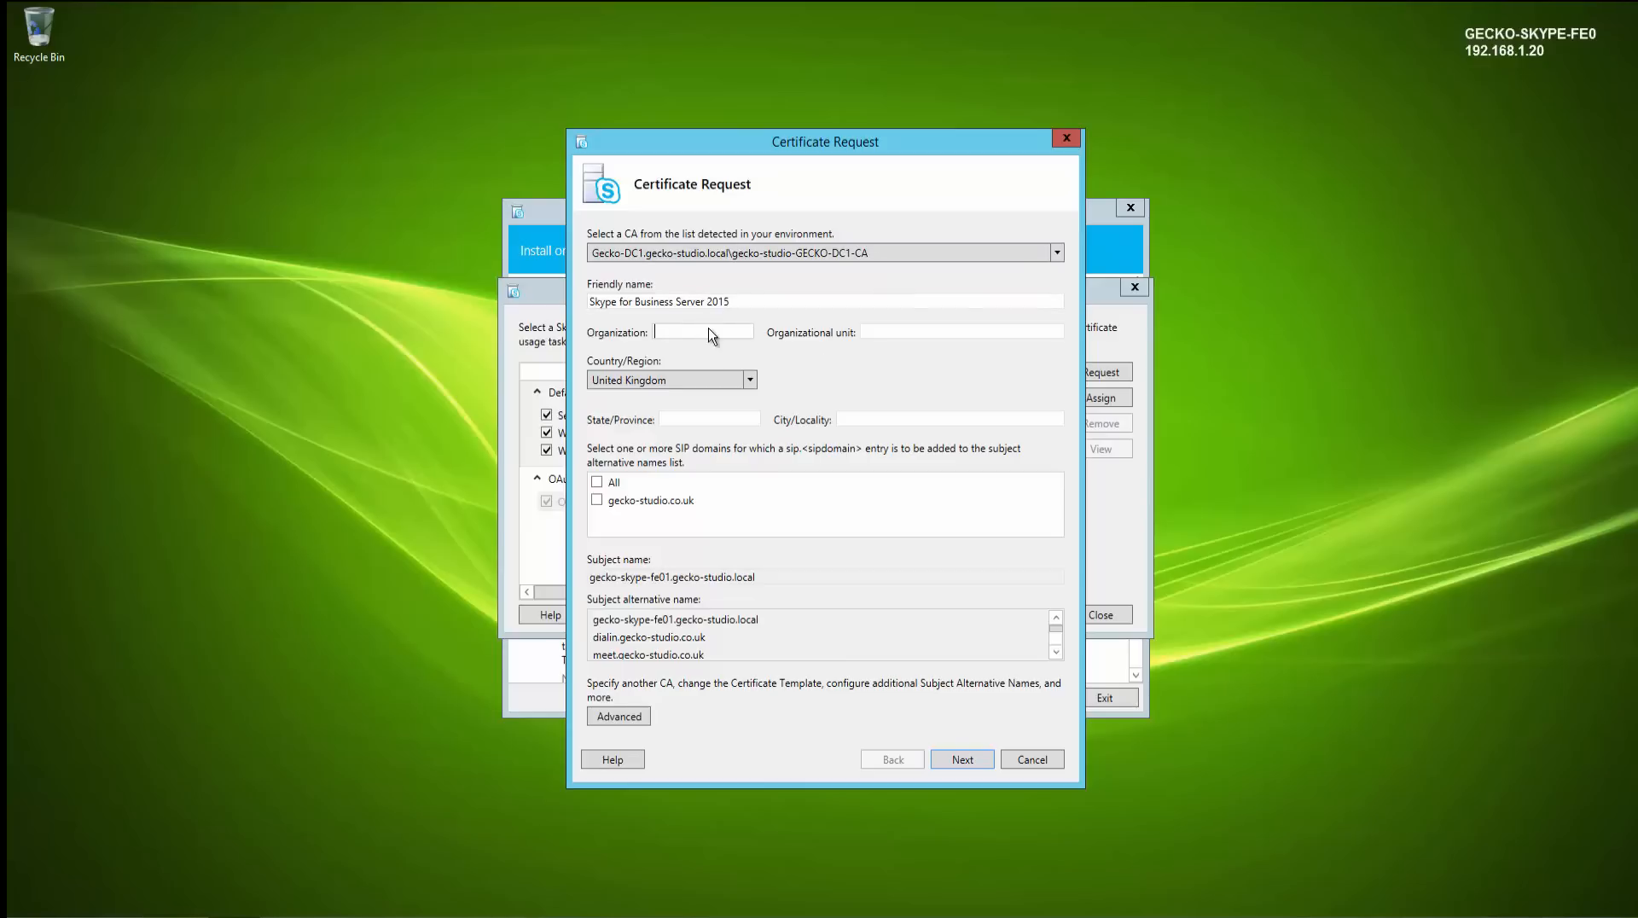
- Enter organization Gecko-Studio, unit Information Technology, state Devon and city Exeter in the certificate request
text(Gecko-Studi)
key(Tab)
text(Information Technology)
text(Devon)
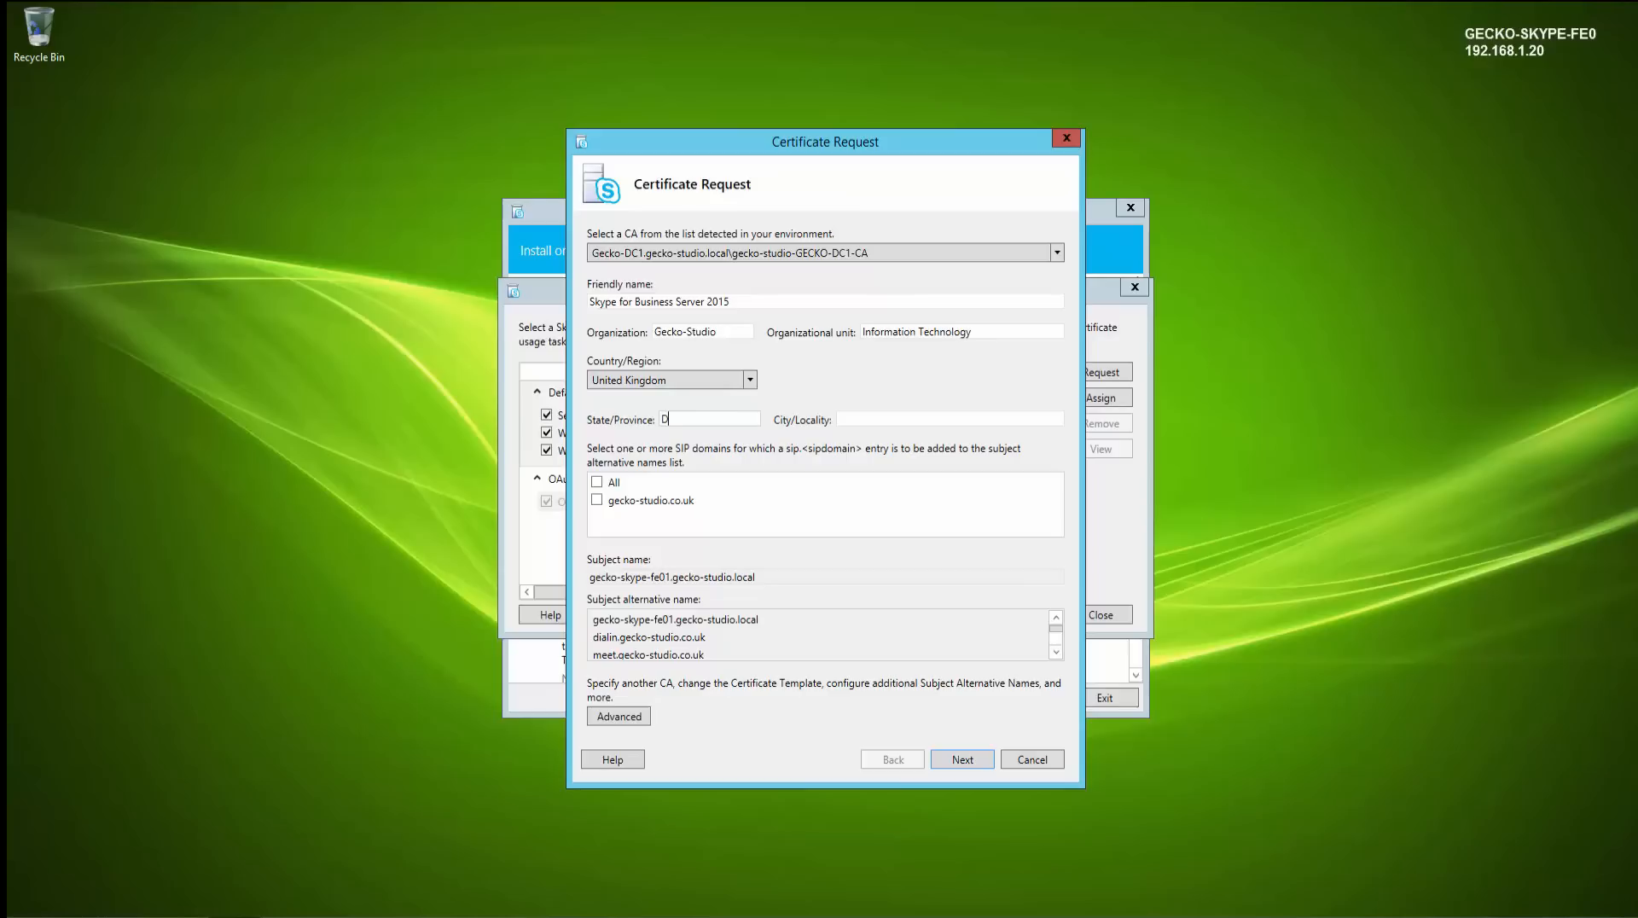
key(Tab)
text(Exeter)
click(616, 718)
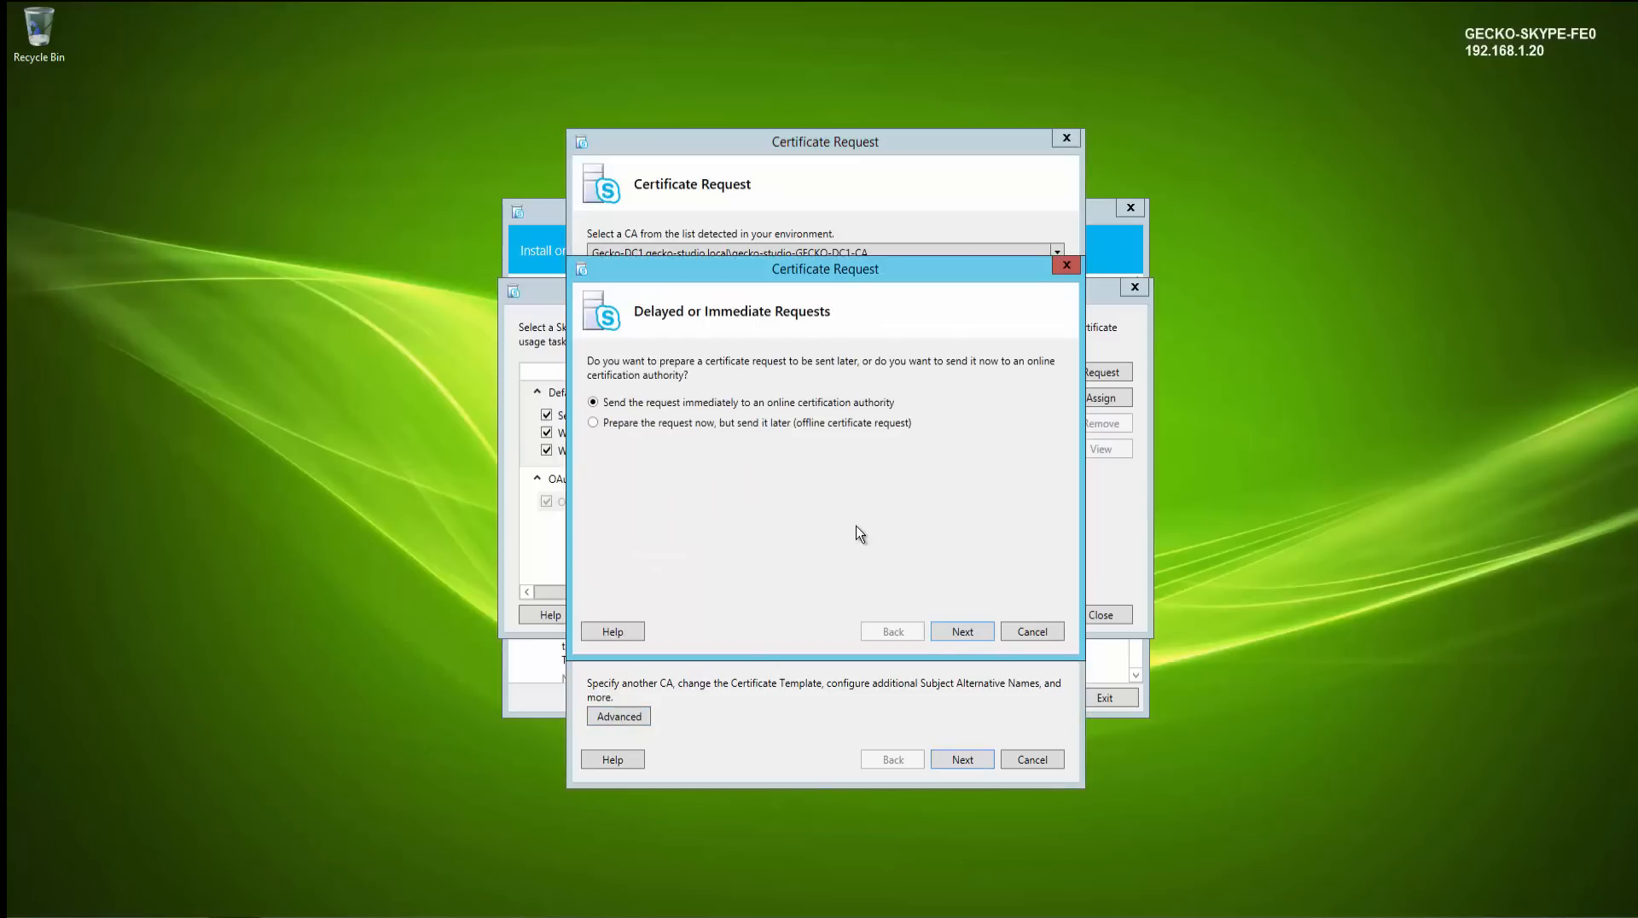
click(947, 631)
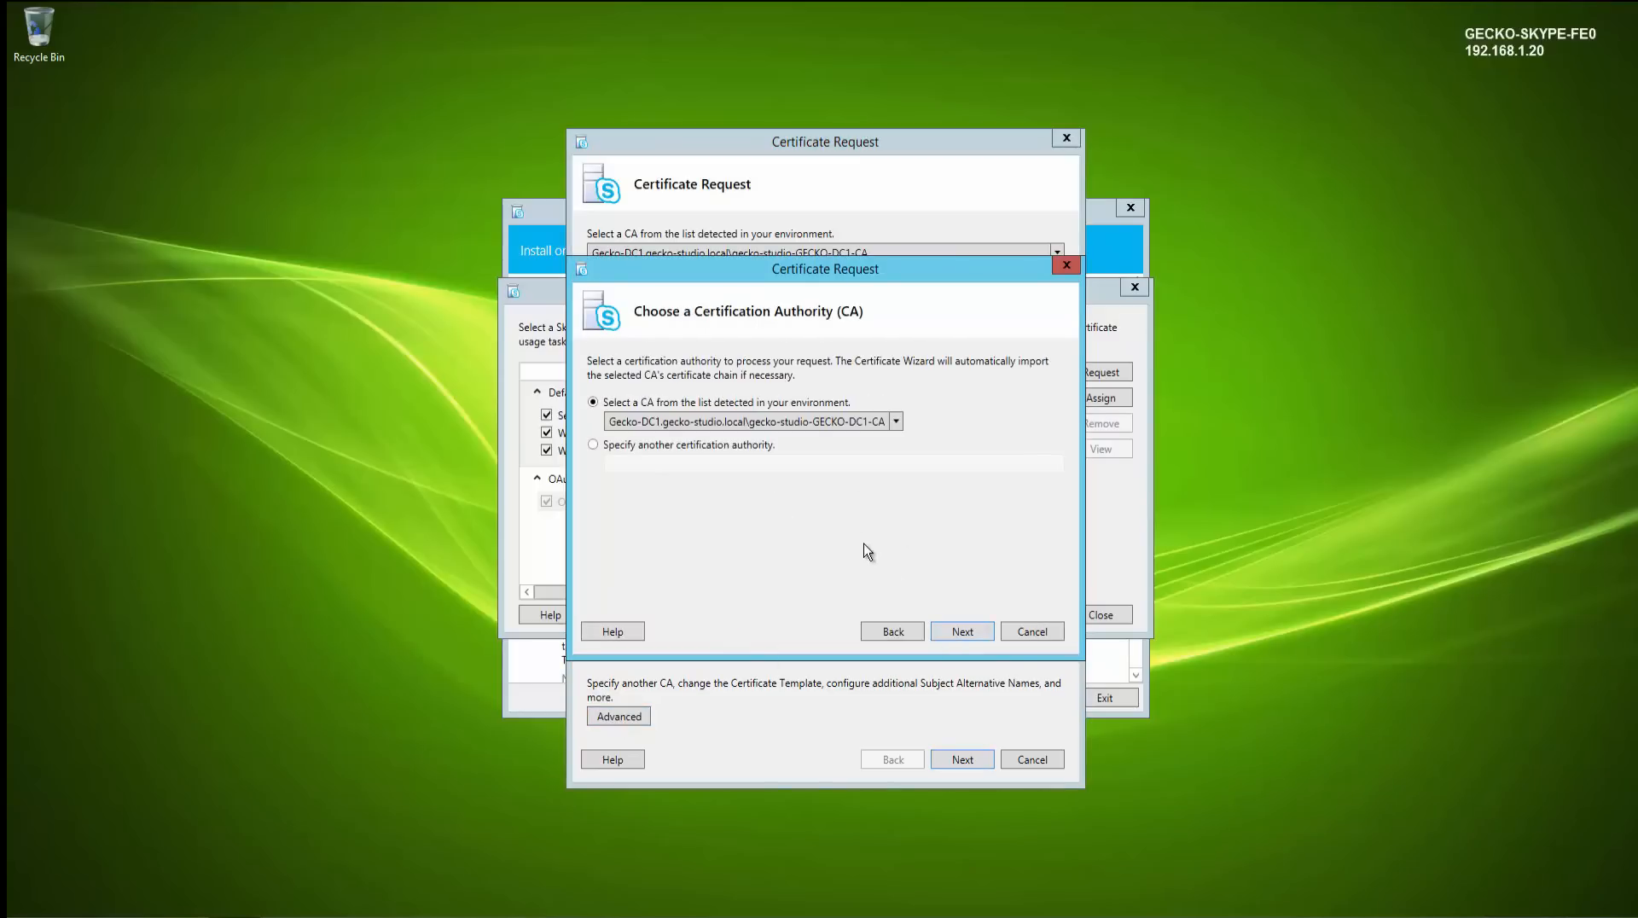
click(1018, 632)
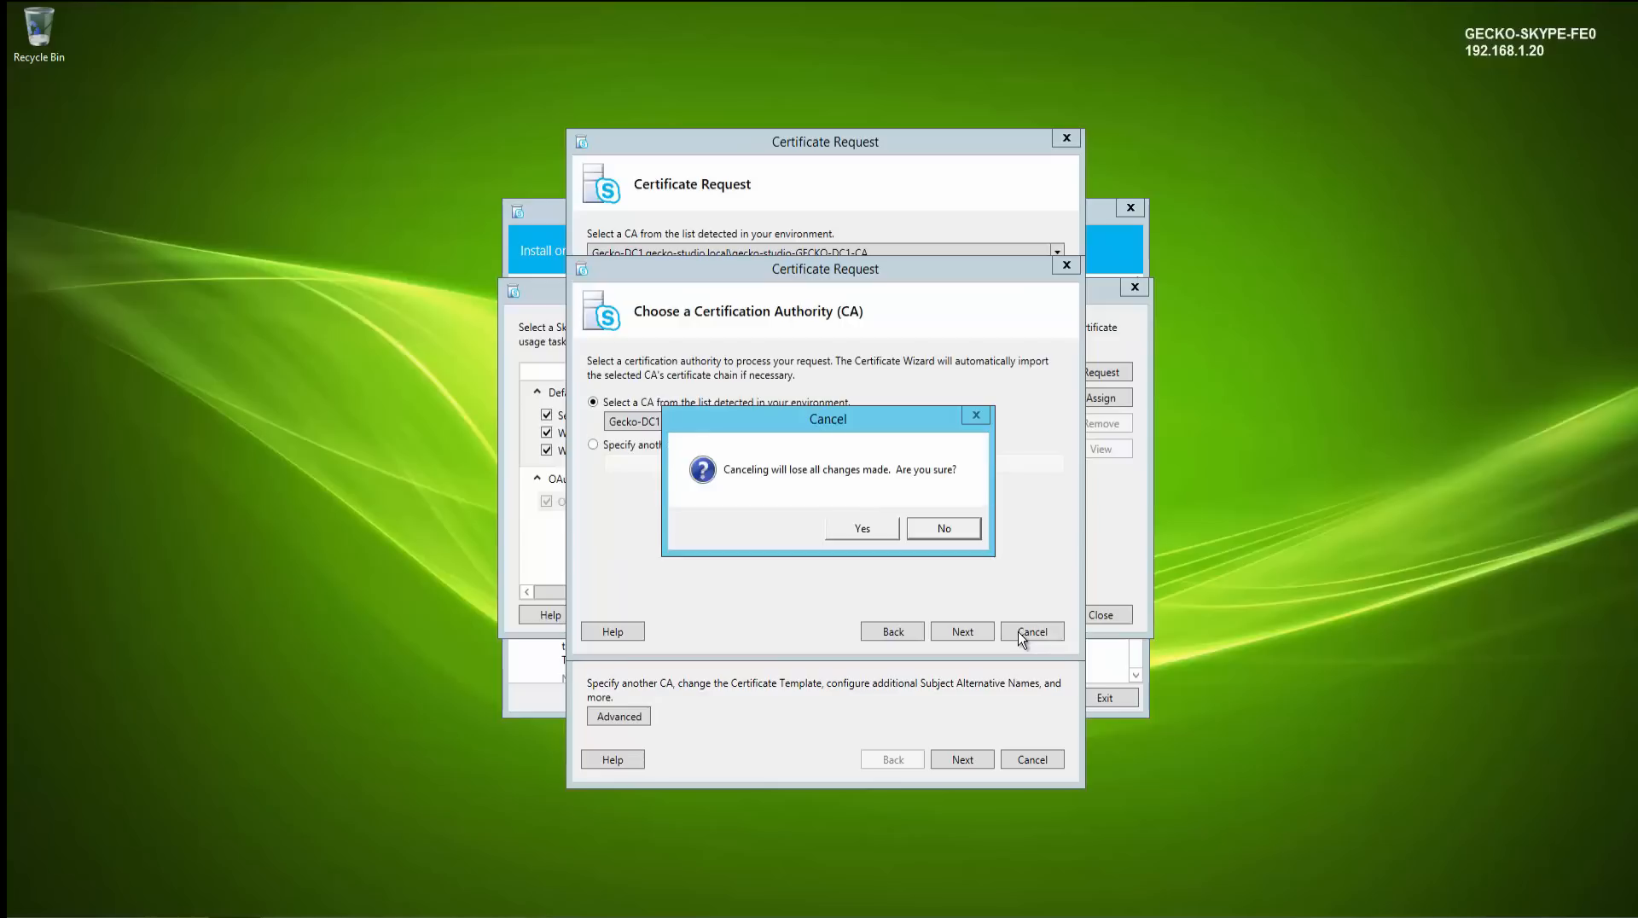
click(856, 529)
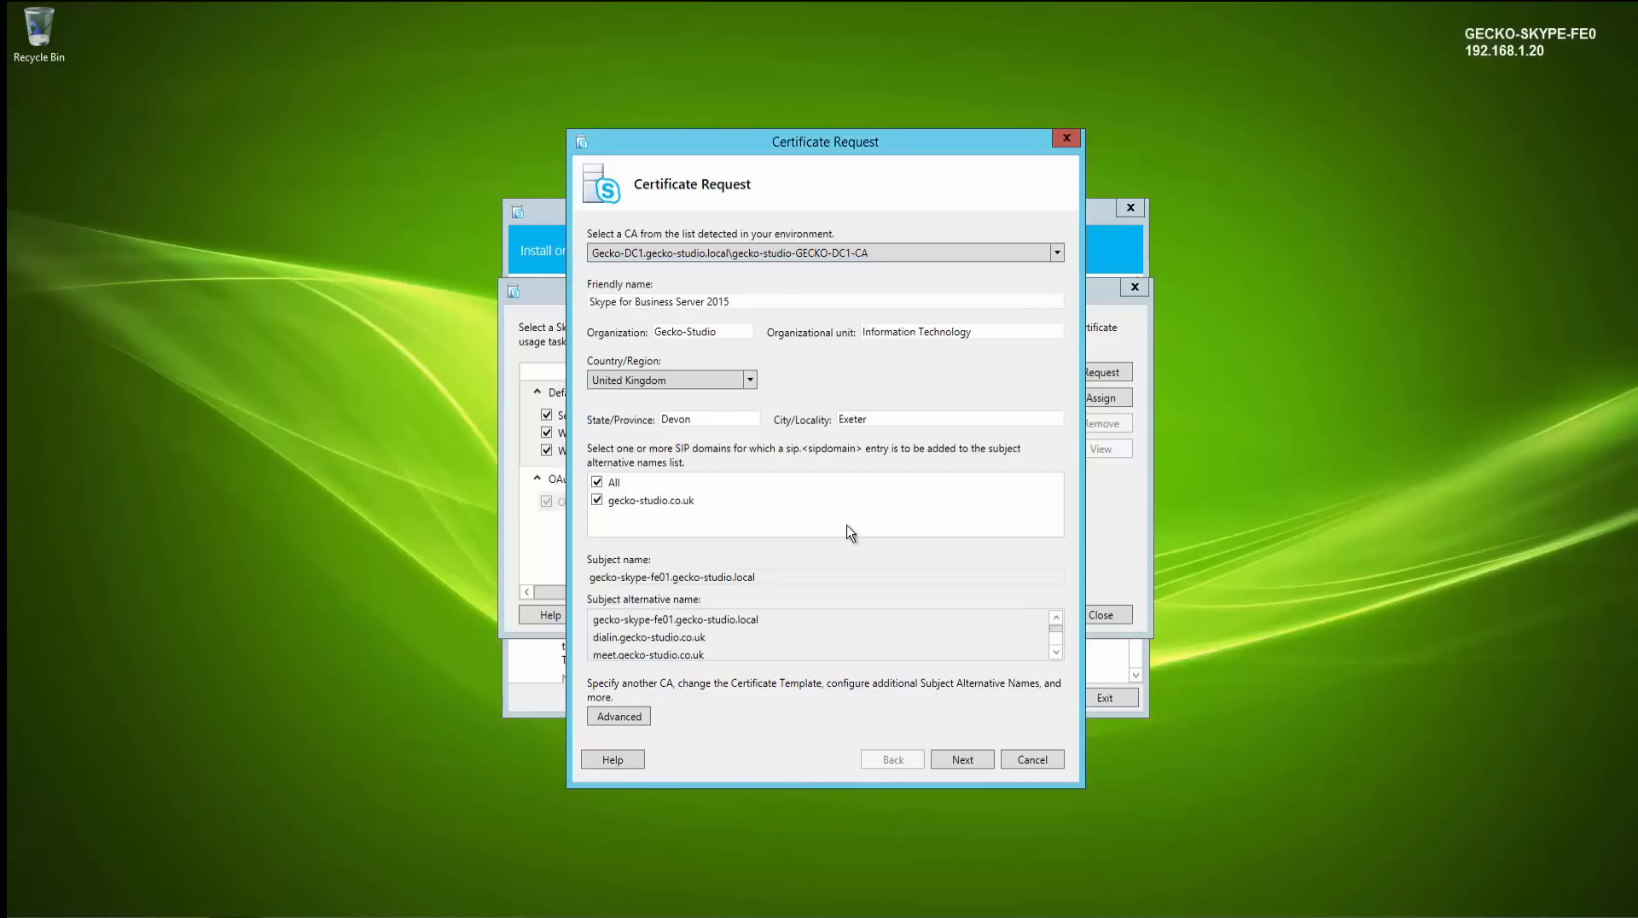
- Review the request summary and submit the default certificate request to the Gecko-DC1 certification authority
click(966, 756)
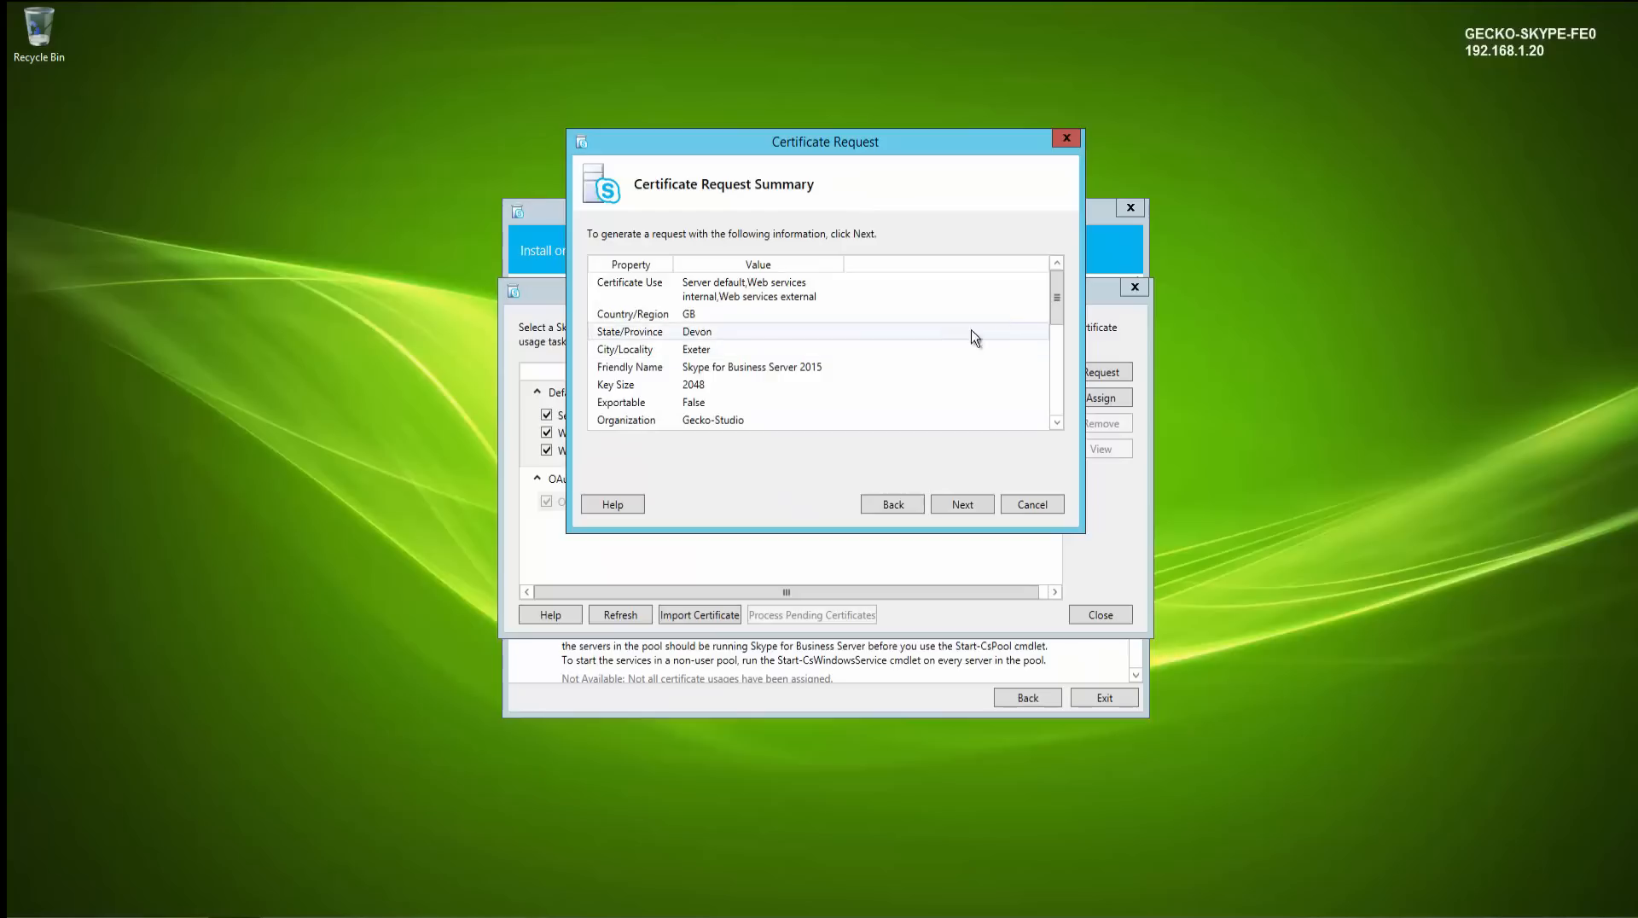
drag(1057, 297, 1071, 422)
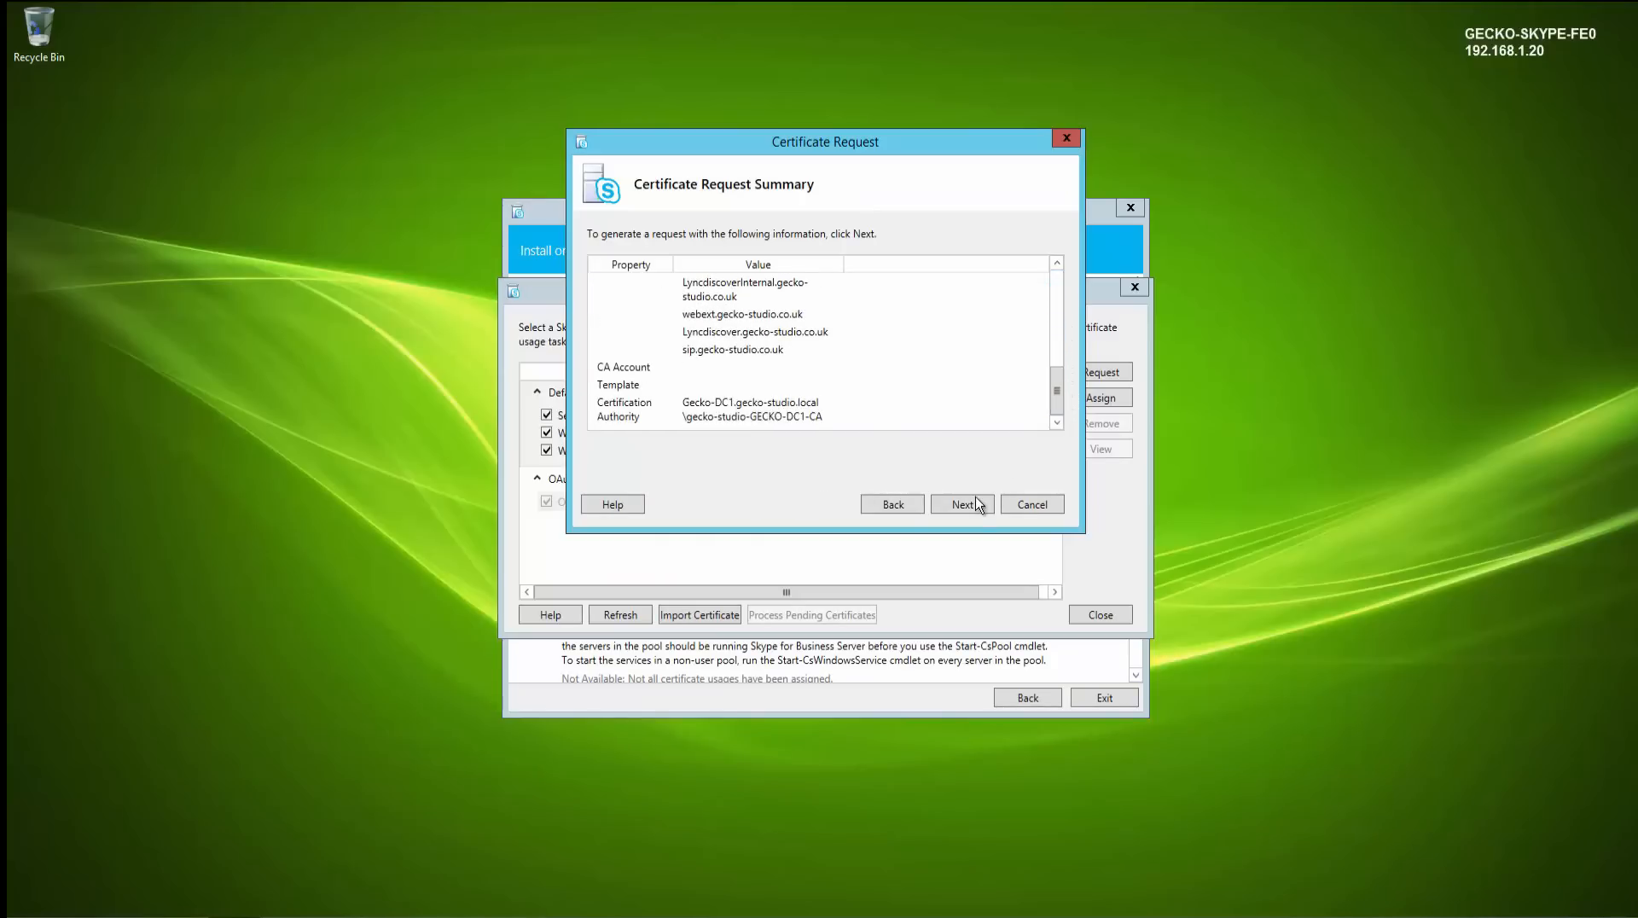
click(973, 502)
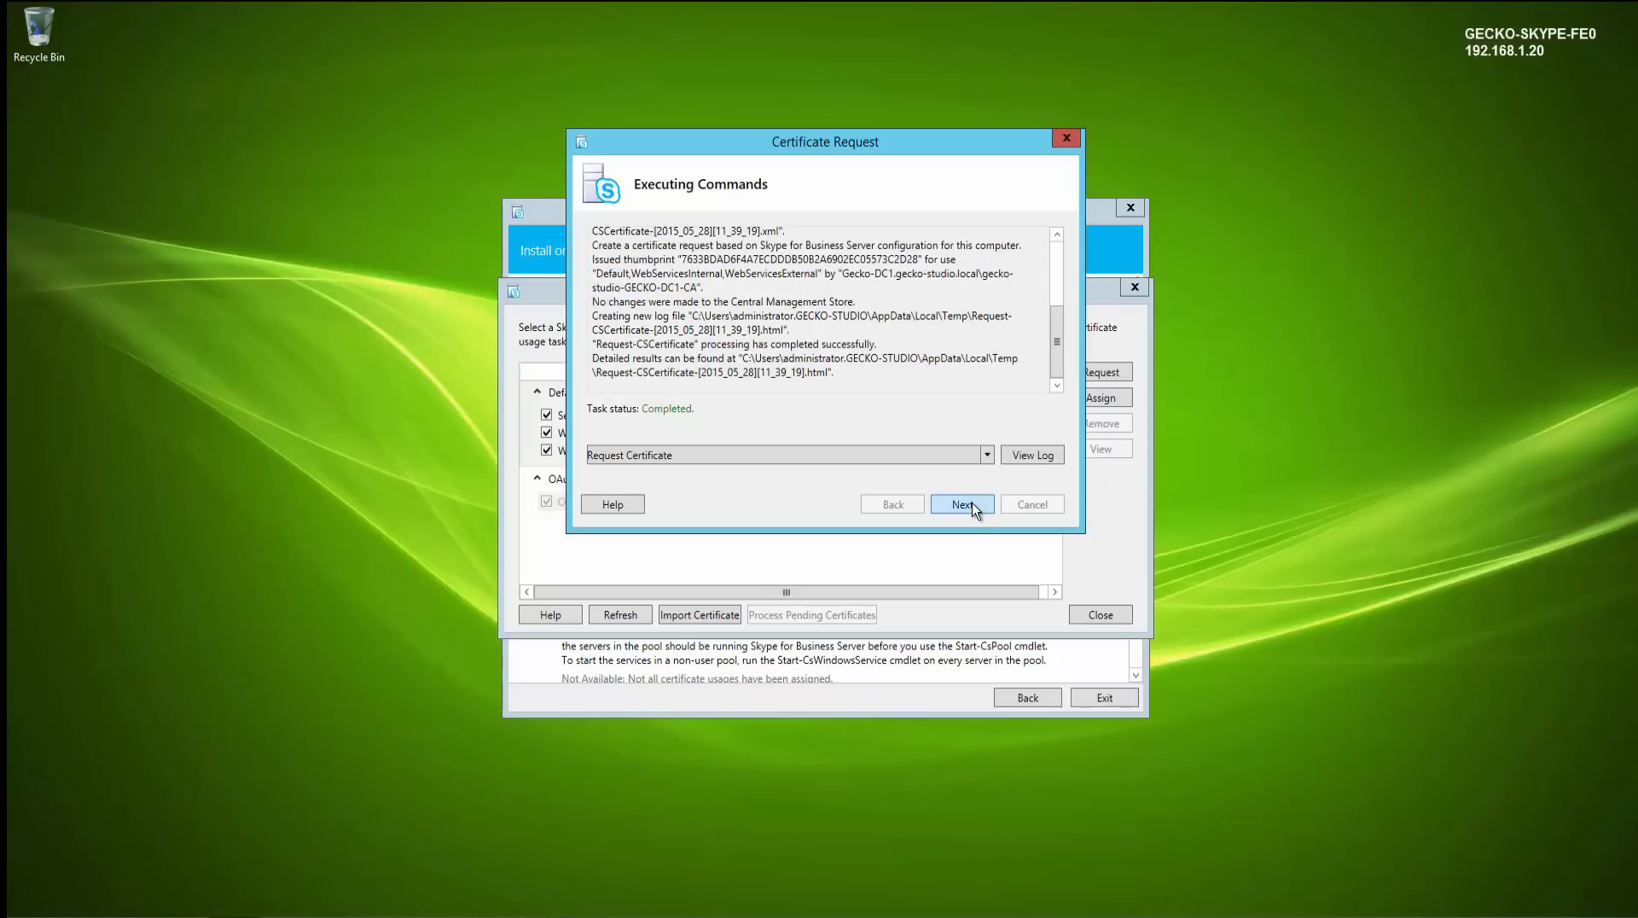
click(961, 504)
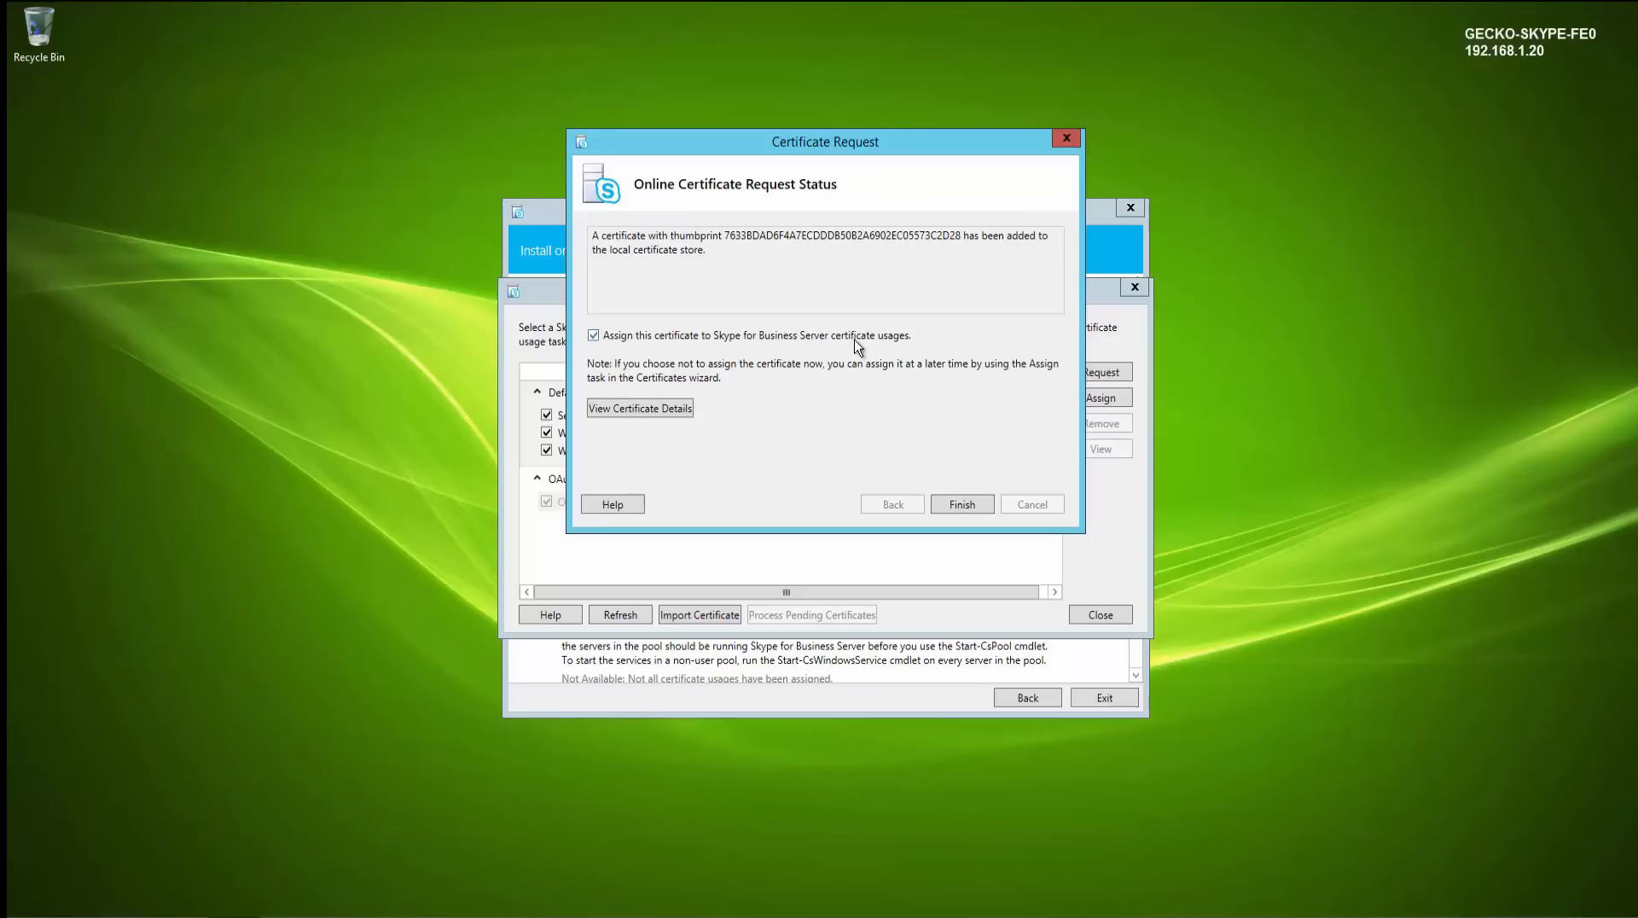
- Assign the issued certificate to the Server default and Web services usages
click(962, 506)
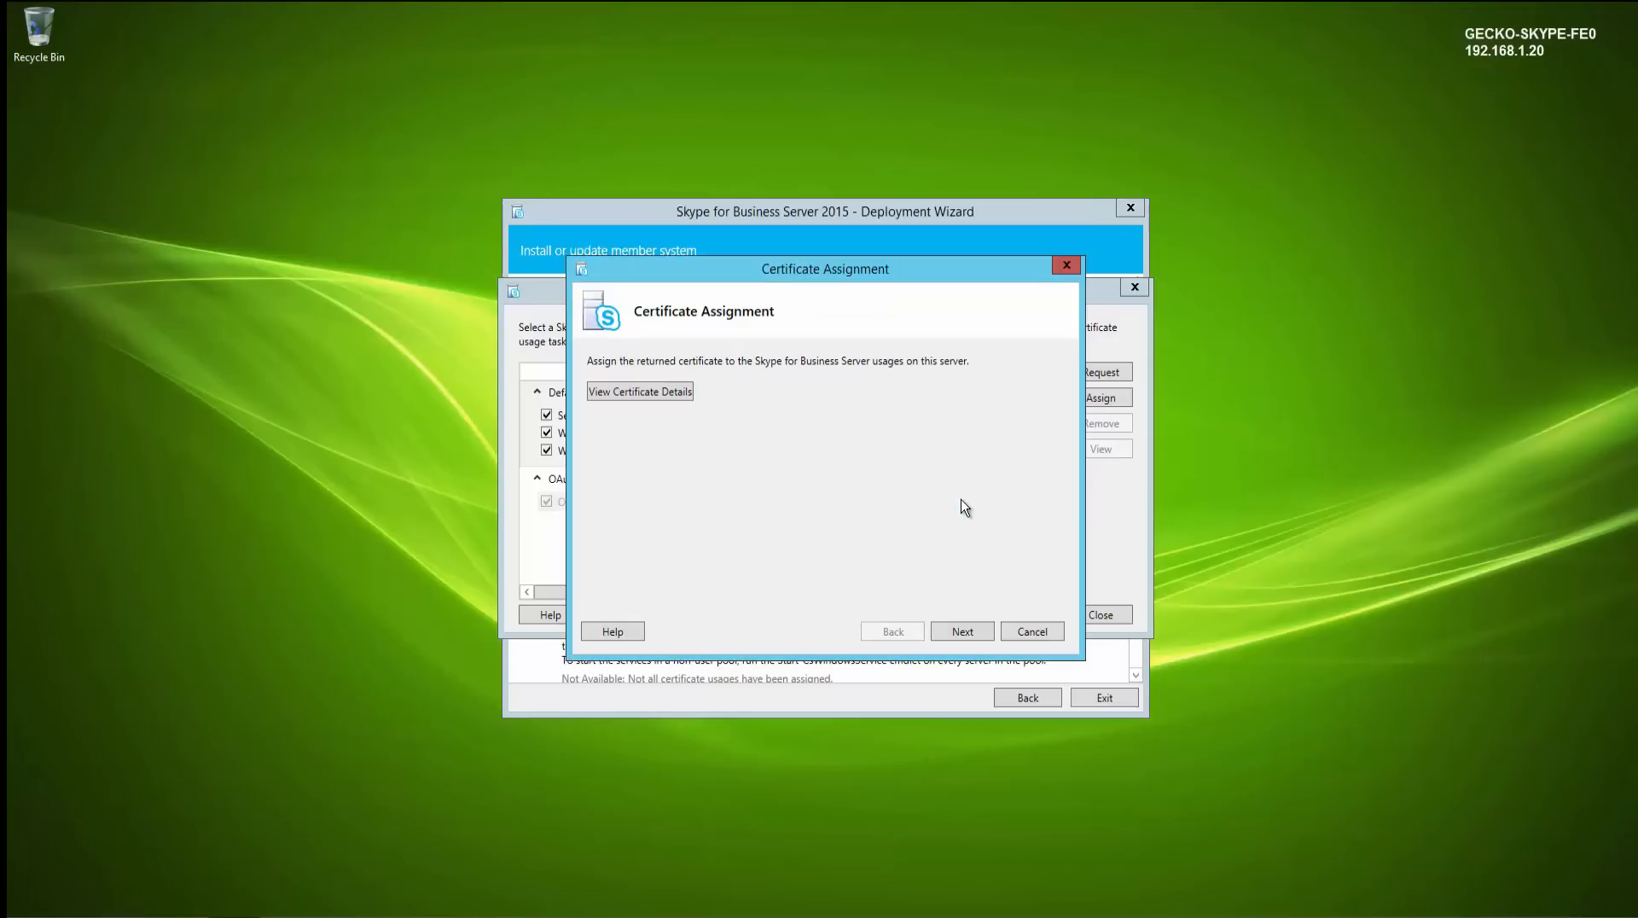
click(957, 631)
click(958, 631)
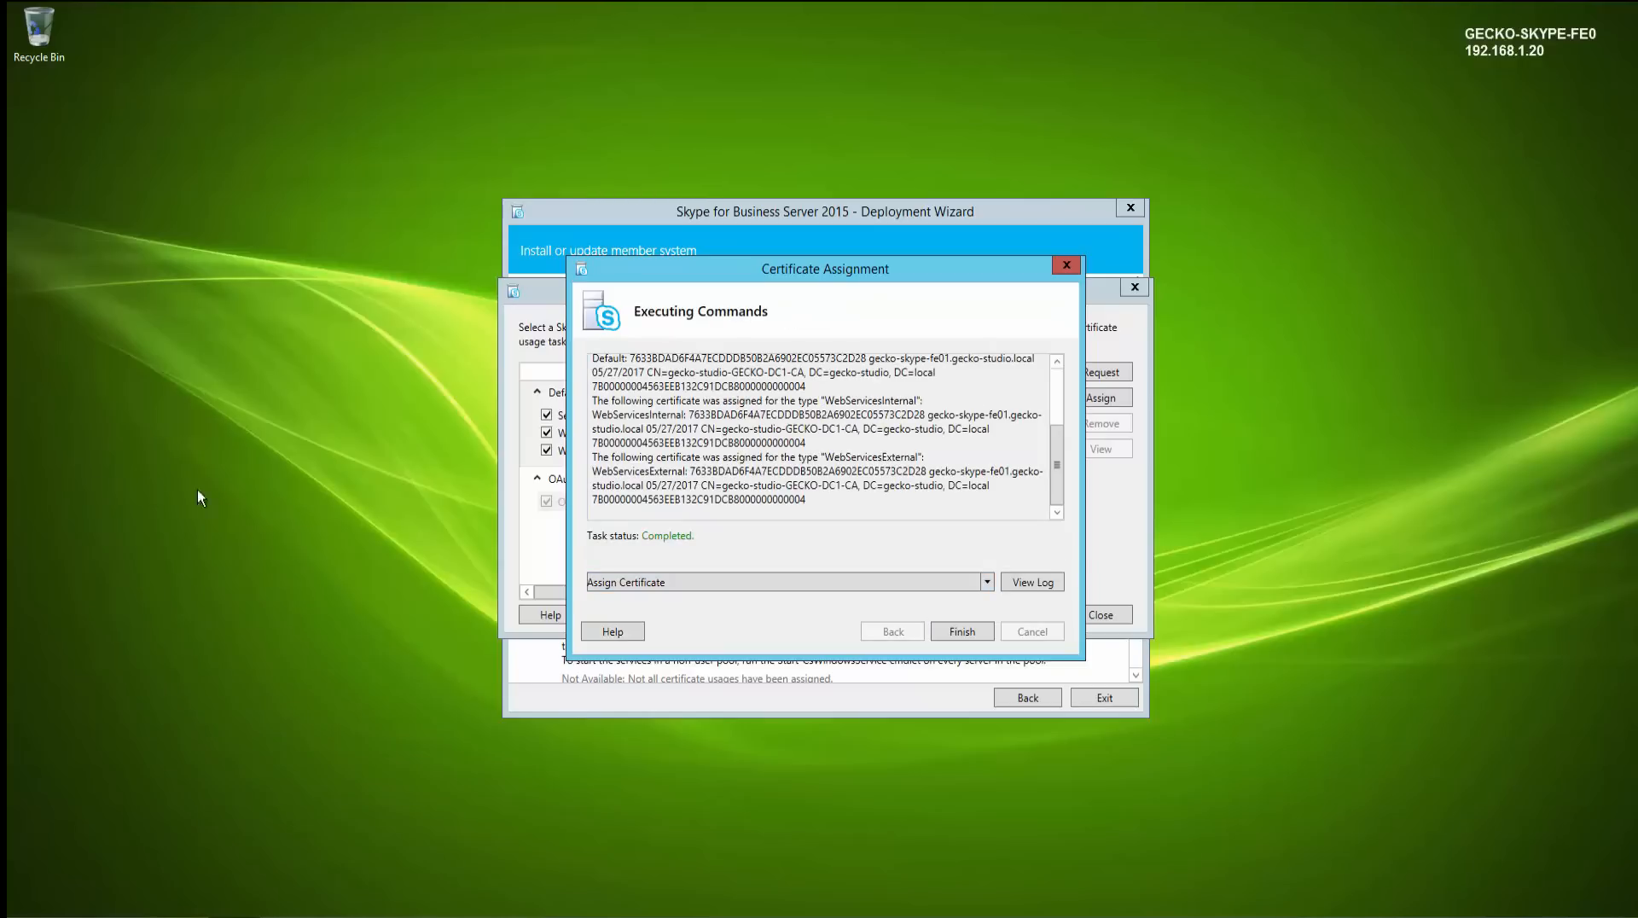
click(959, 631)
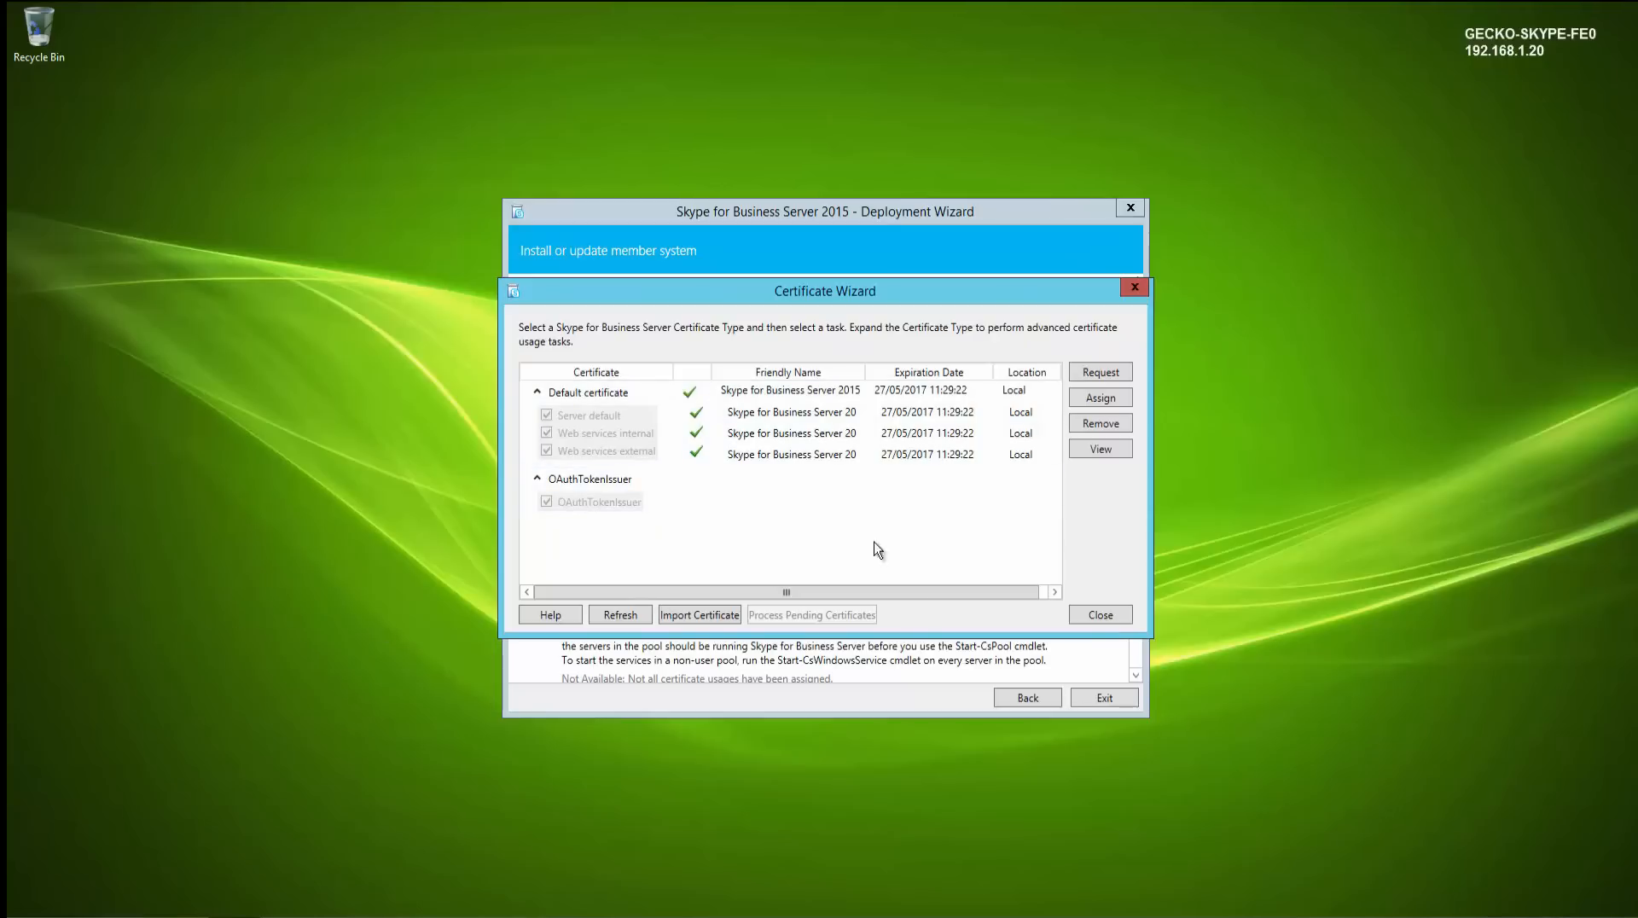
- Request an OAuthTokenIssuer certificate with friendly name Skype for Business Server 2015 OAuthTokenIssuer
click(678, 499)
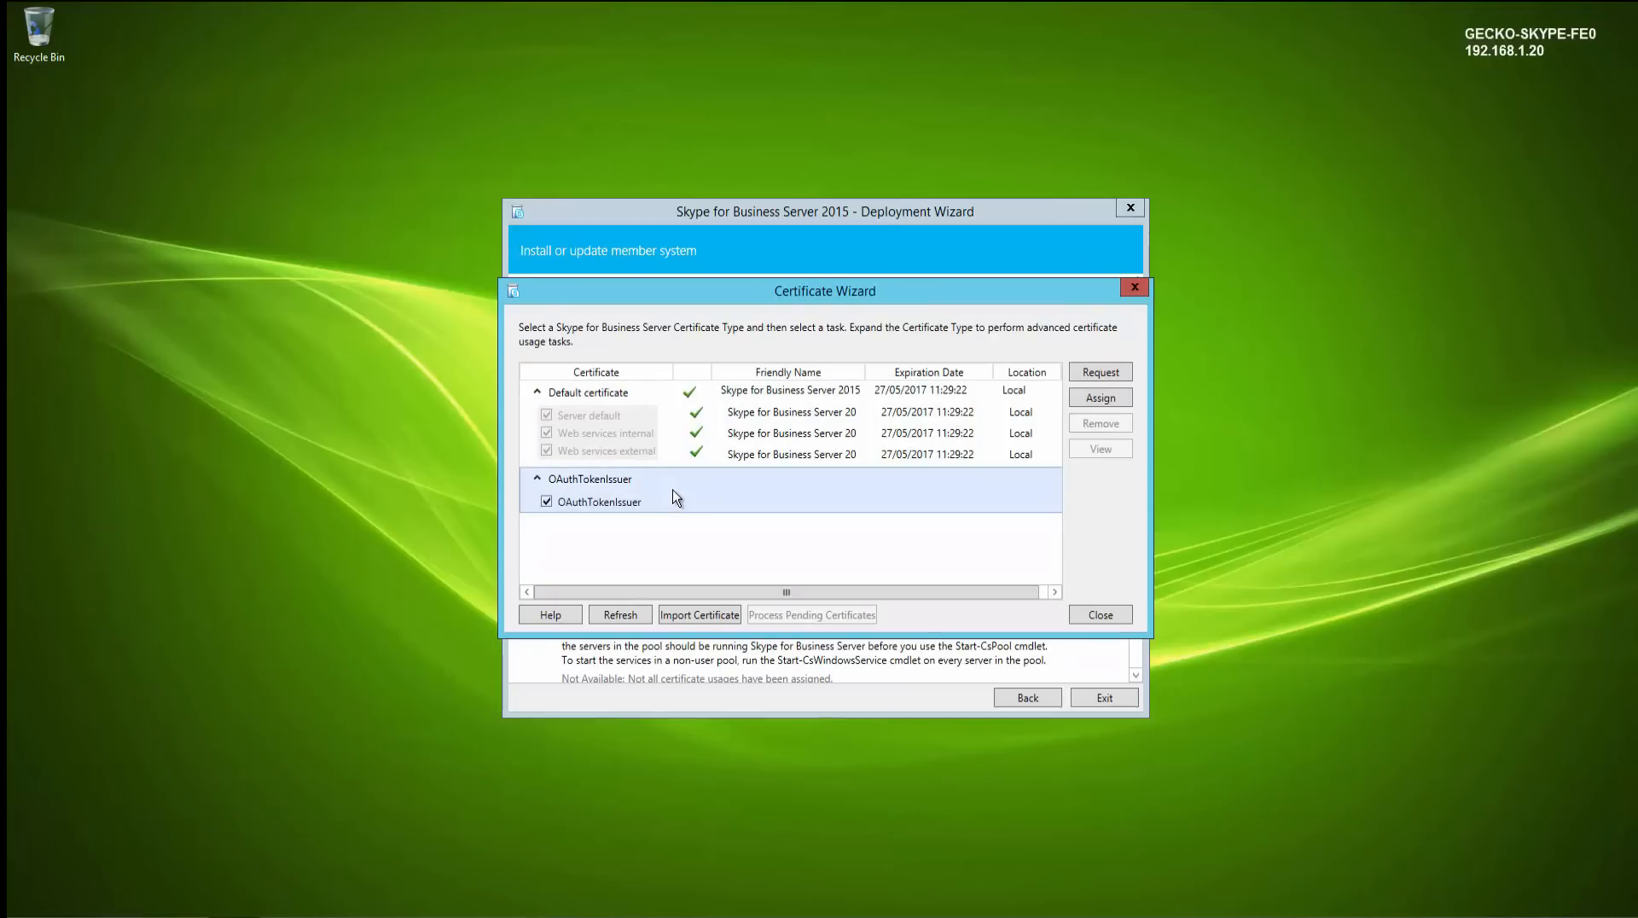
click(1099, 374)
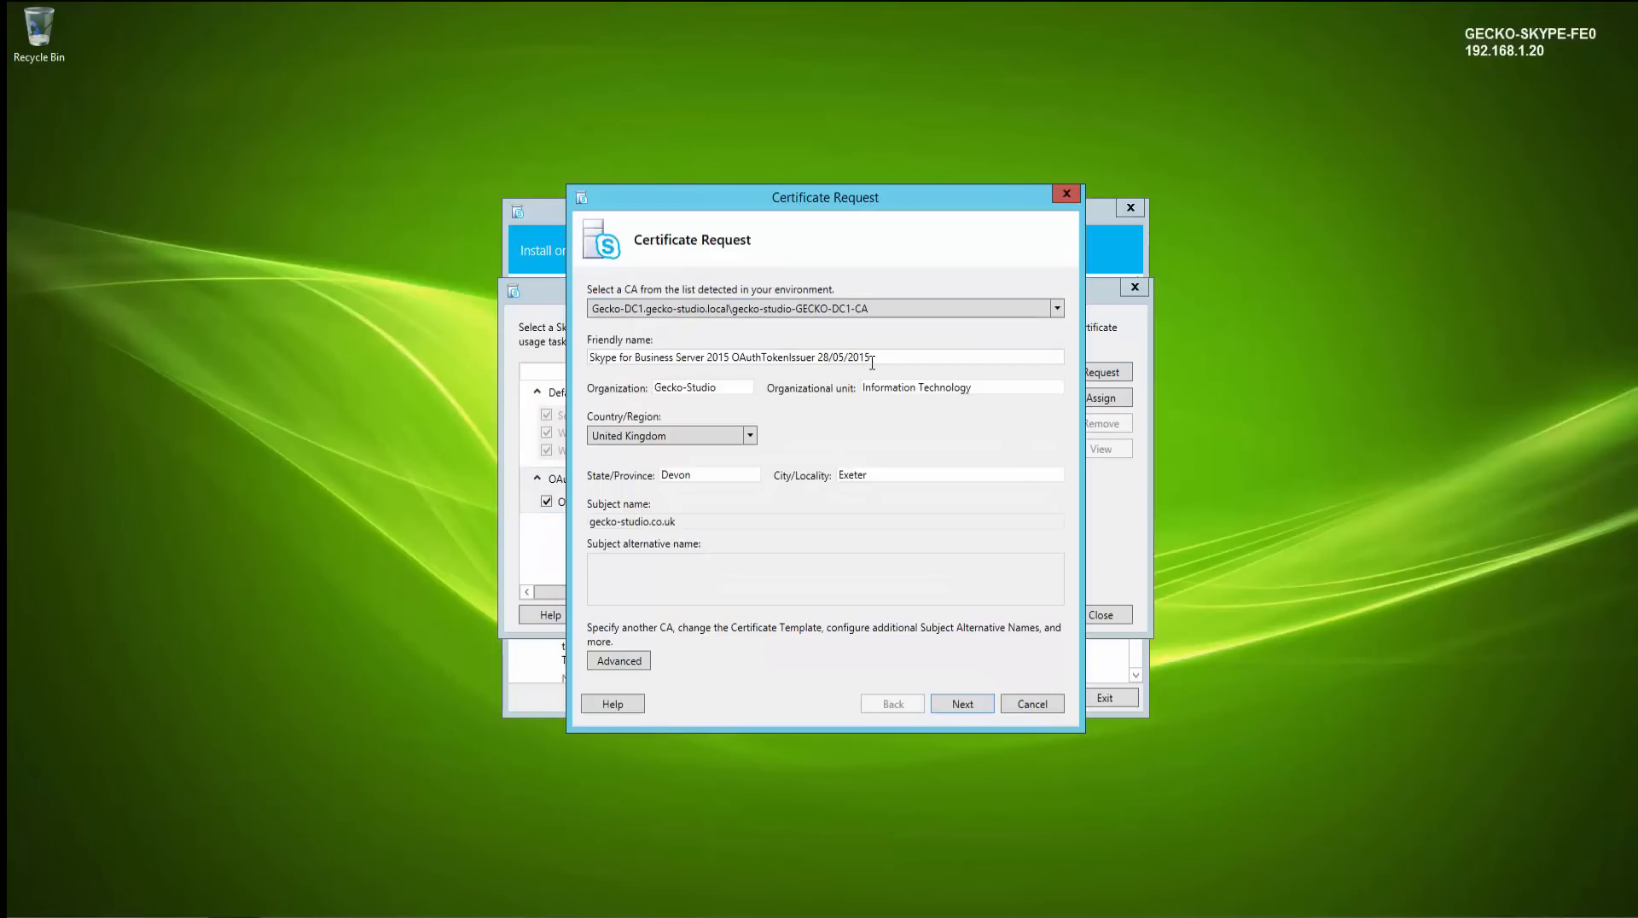
drag(888, 356, 815, 359)
key(BackSpace)
click(963, 704)
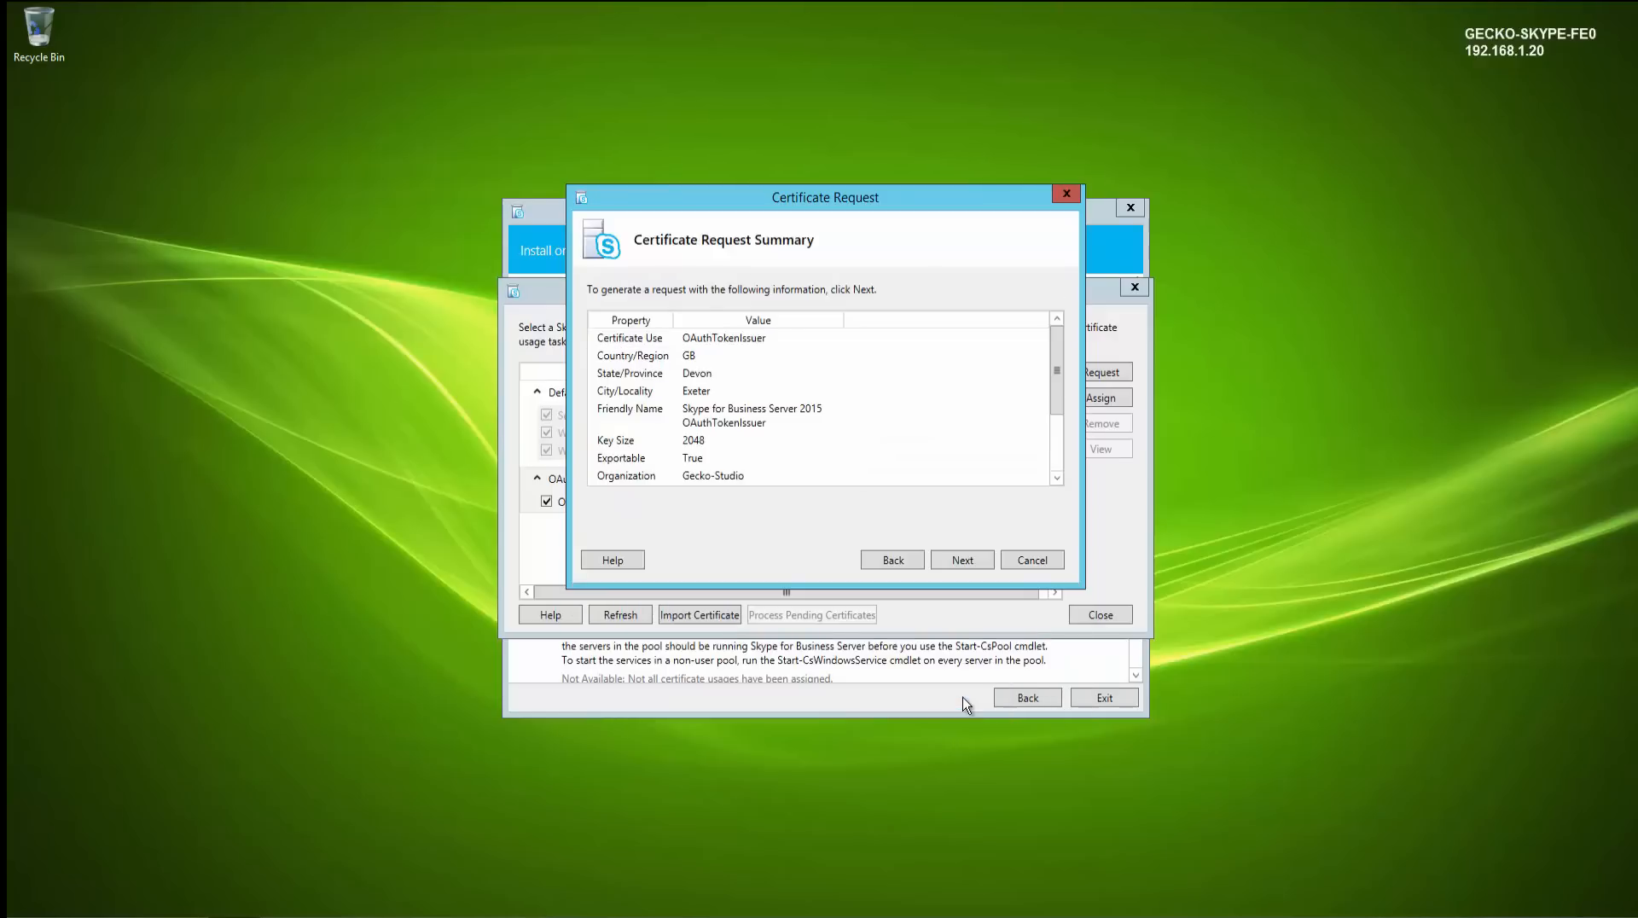
click(973, 571)
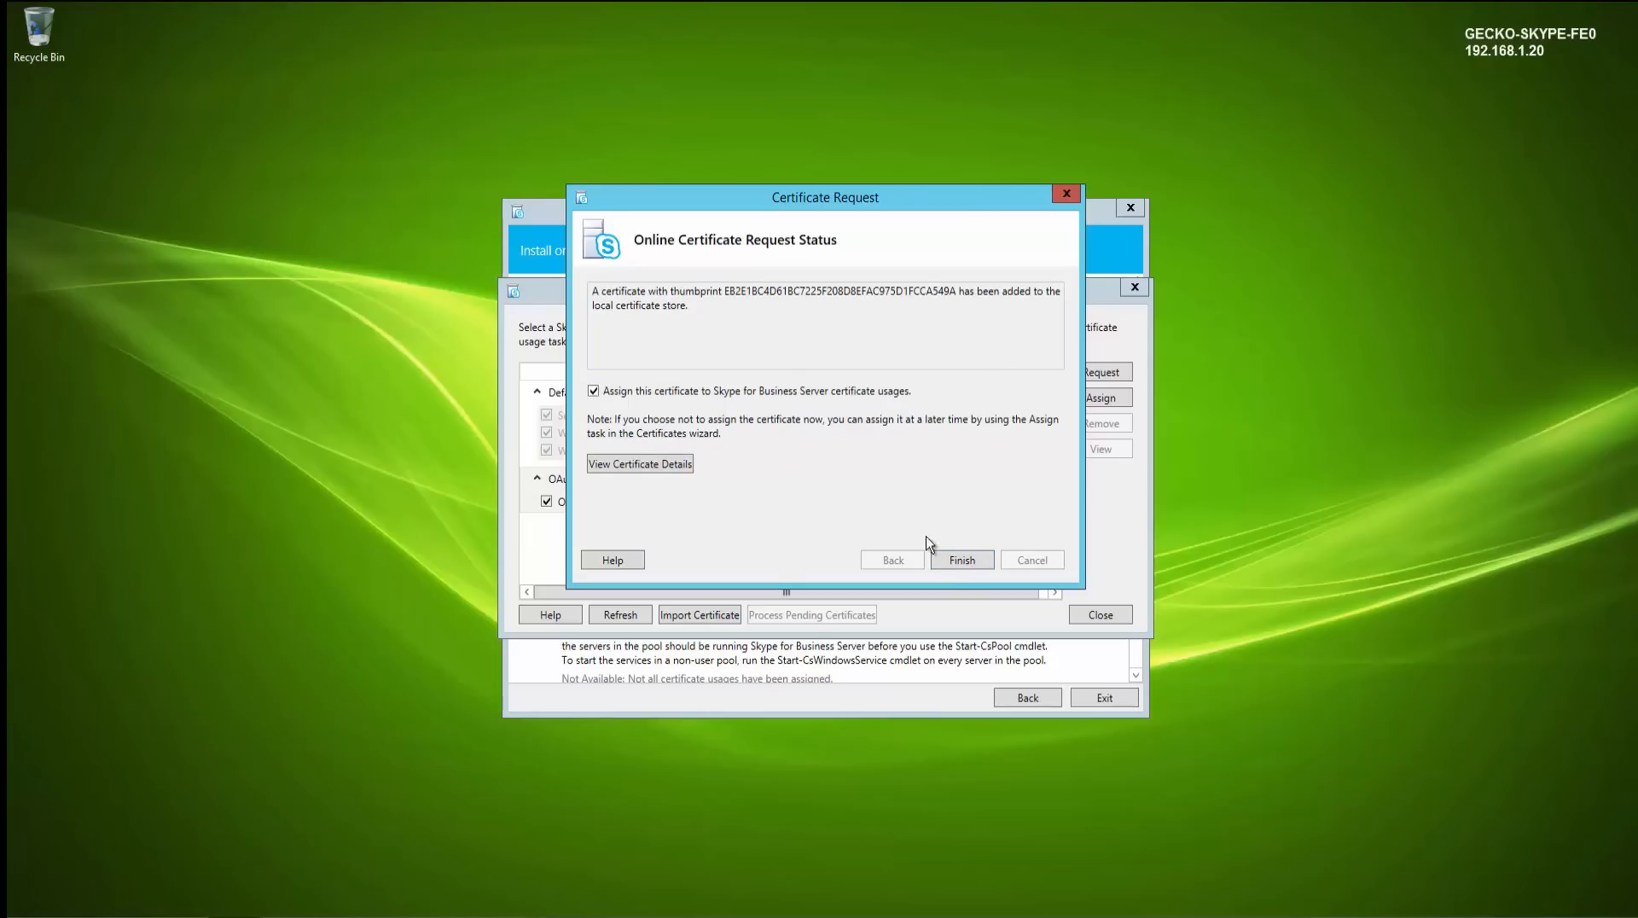
- Assign the OAuthTokenIssuer certificate and close the Certificate Wizard
click(963, 564)
click(963, 632)
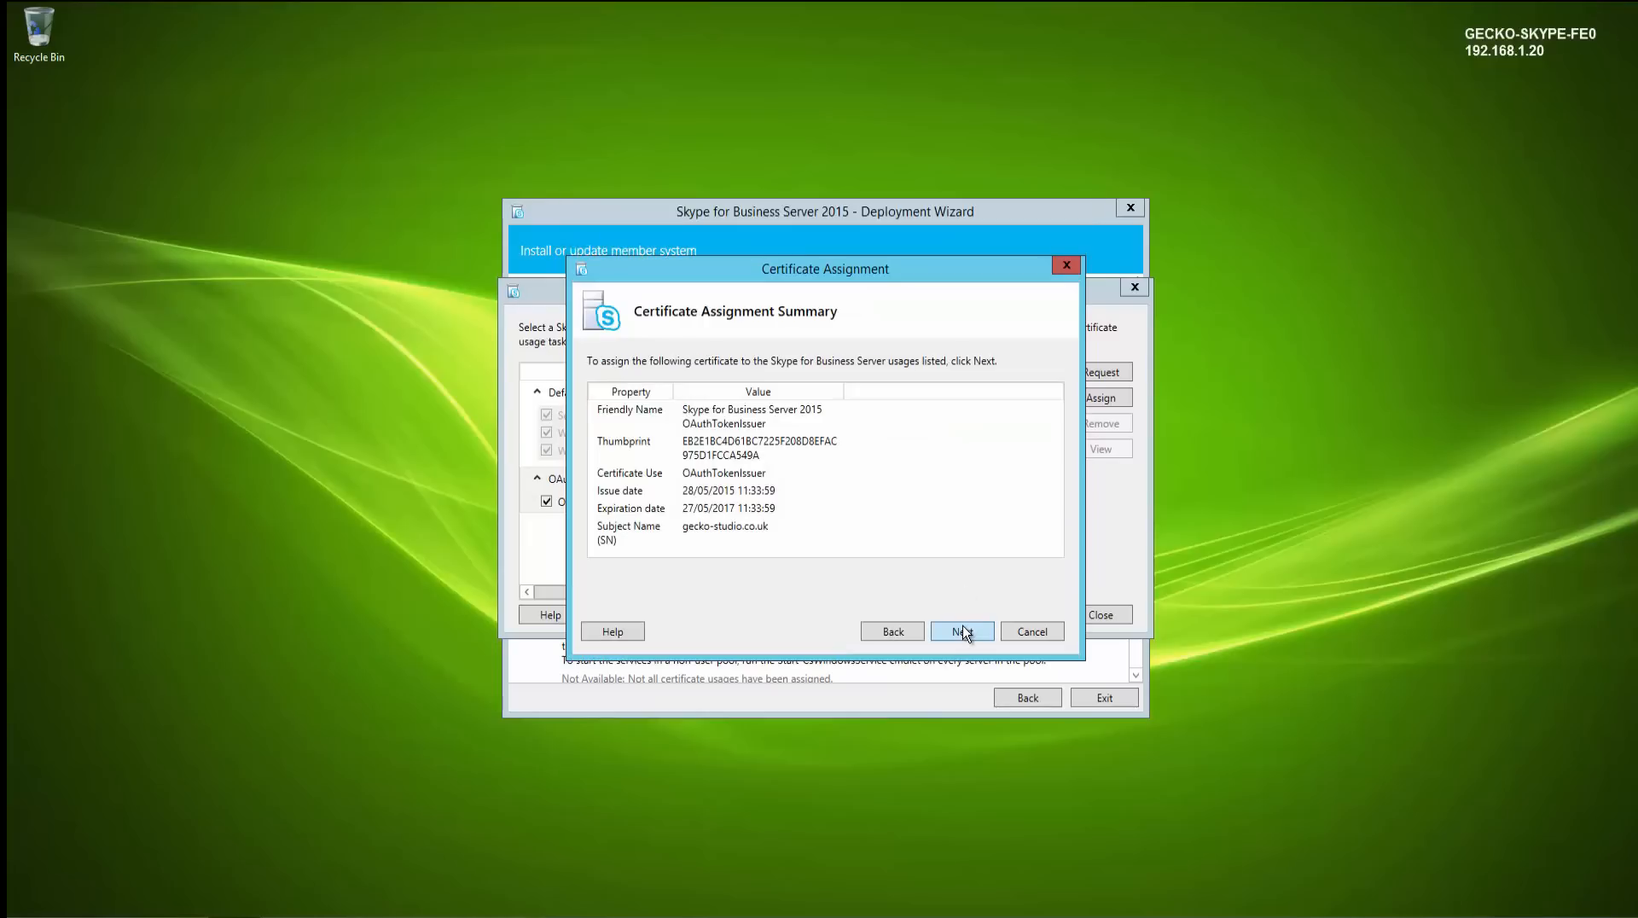
click(964, 633)
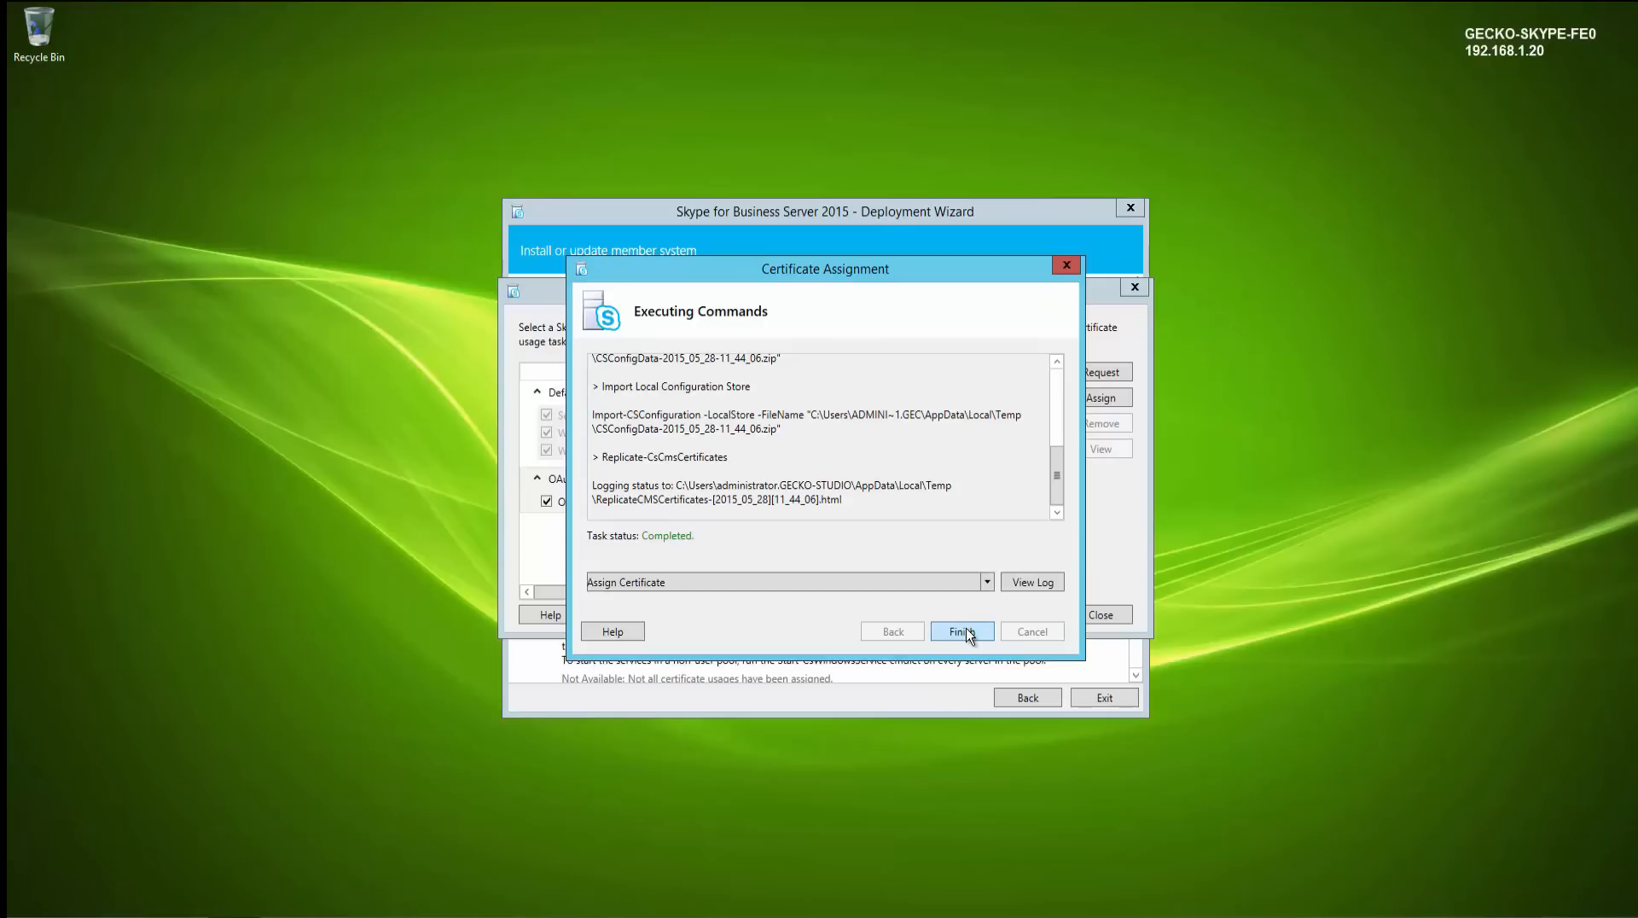
click(963, 631)
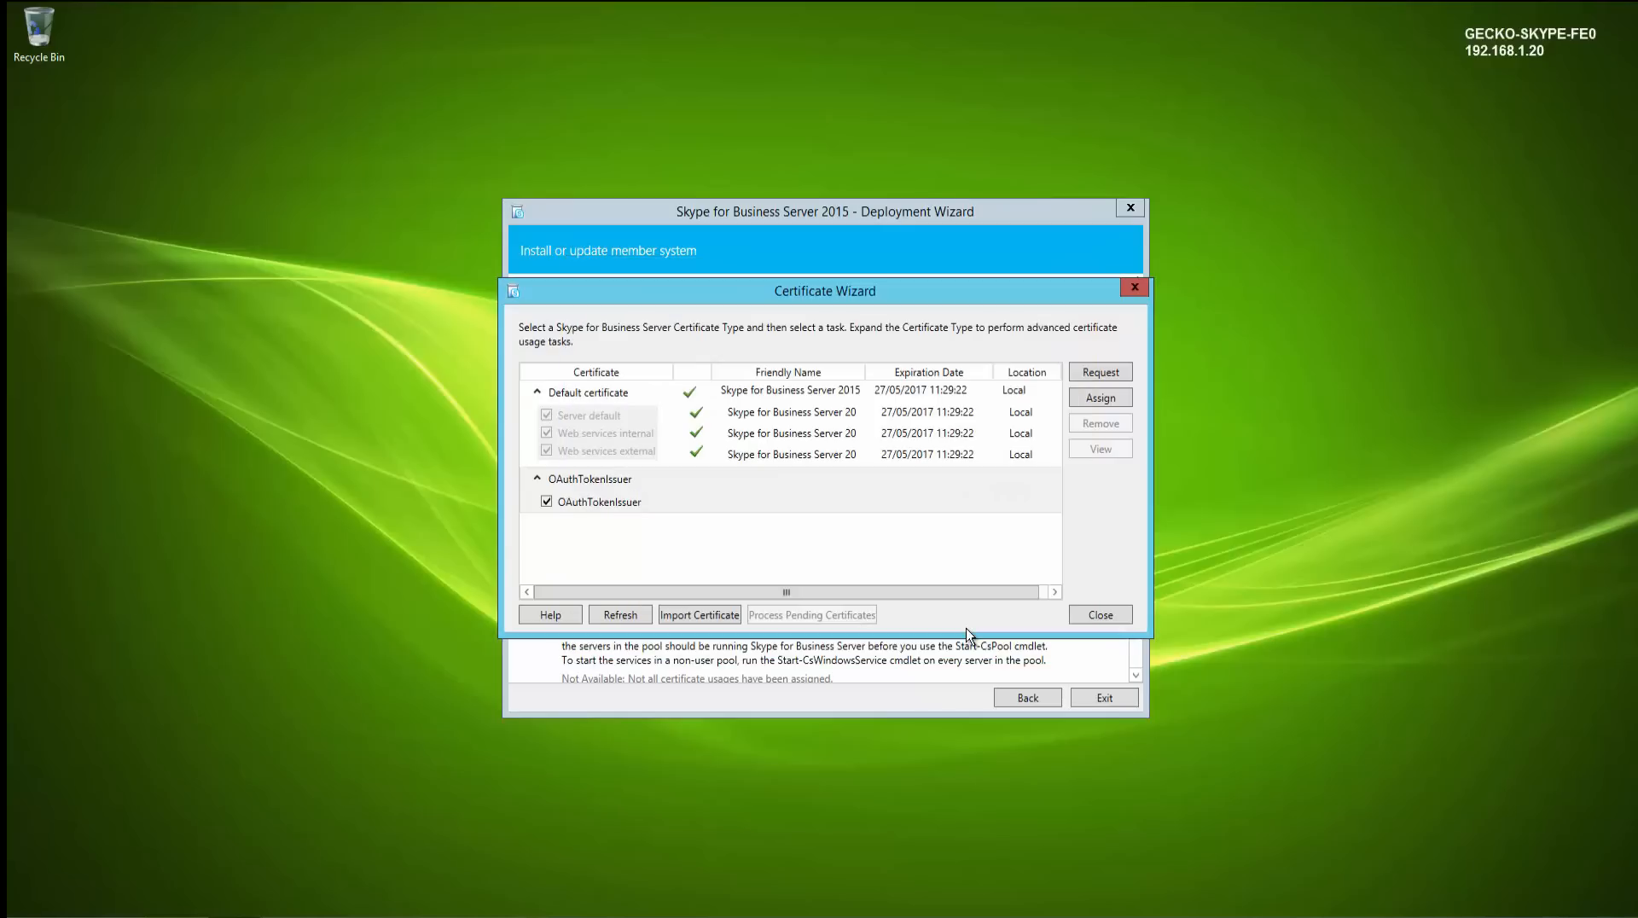
click(1086, 620)
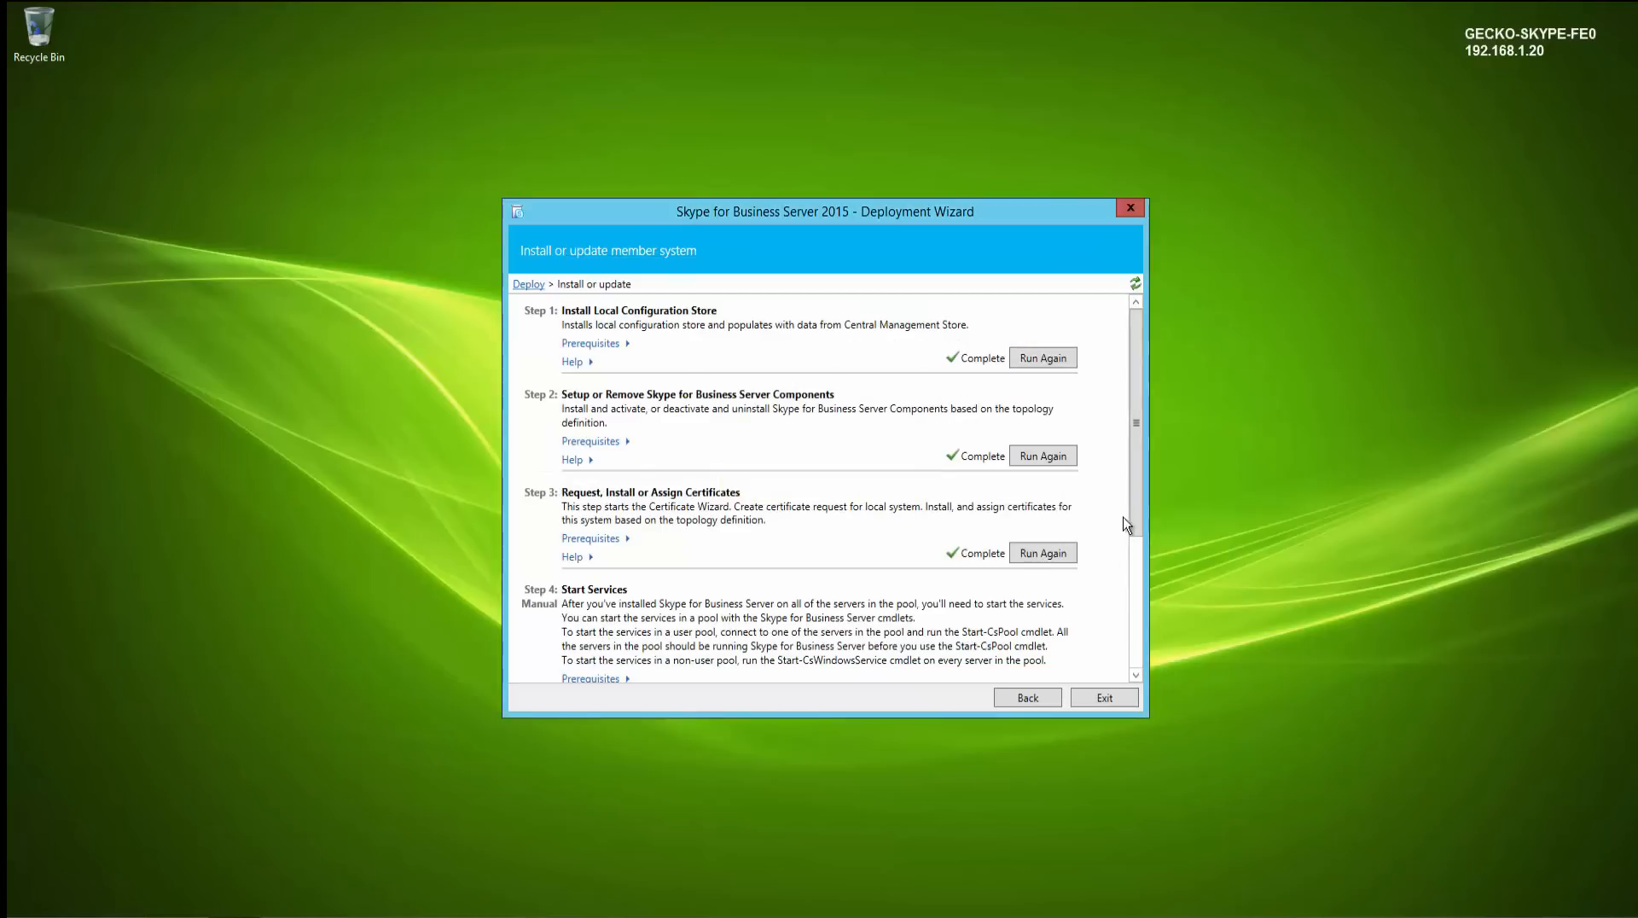
- Open the Skype for Business Server Management Shell from the Start screen search
drag(1133, 502, 1139, 587)
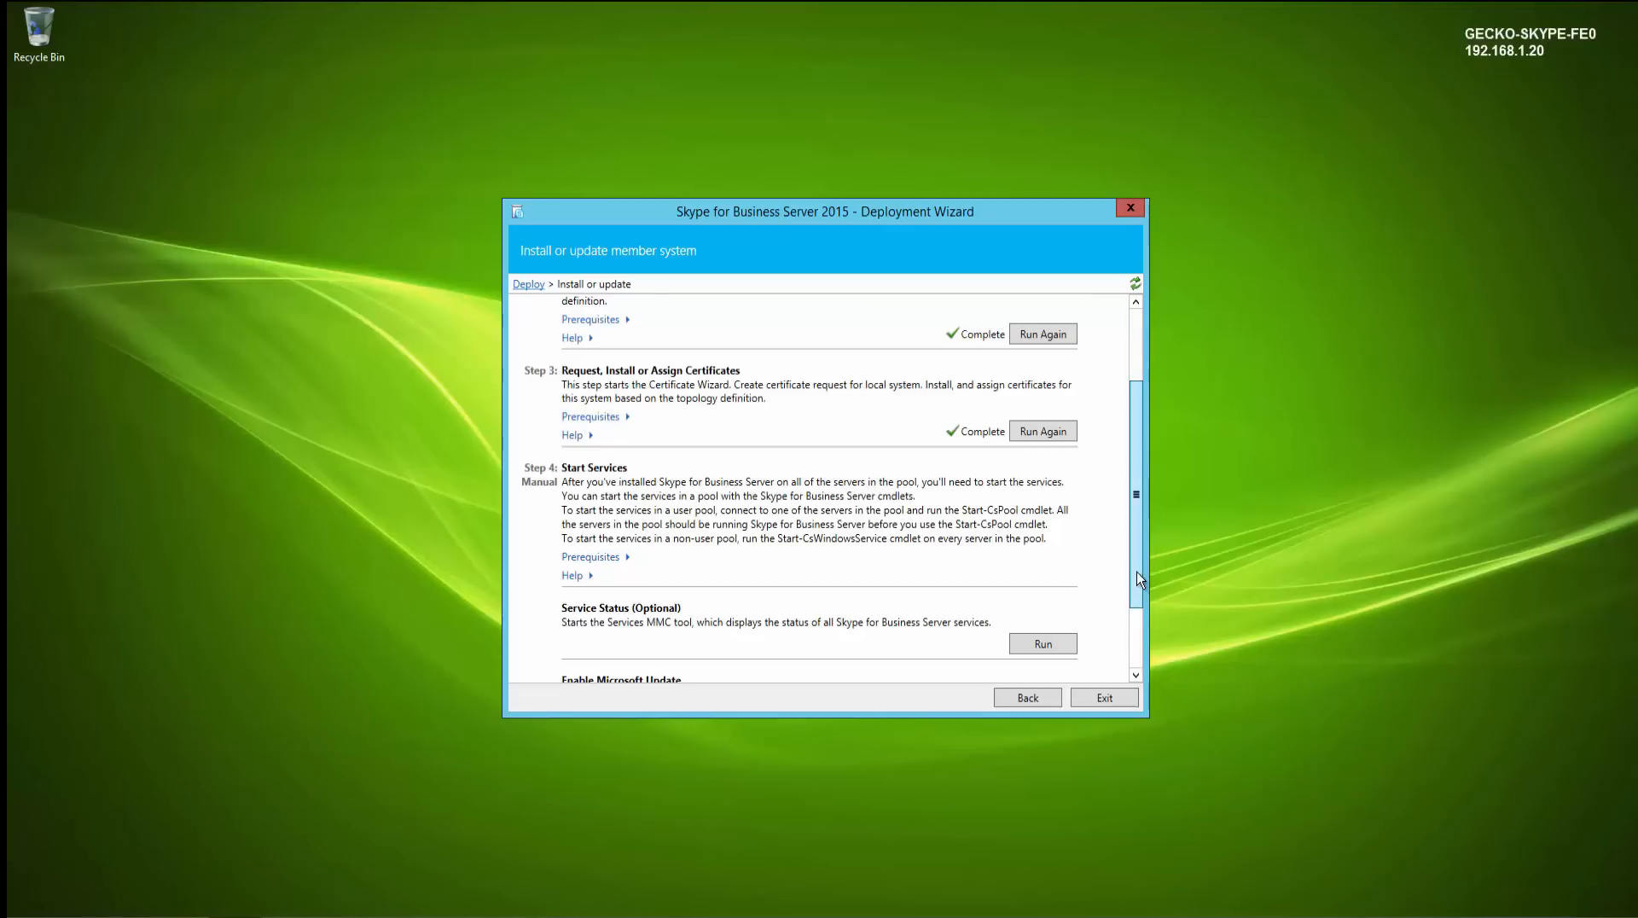
click(300, 515)
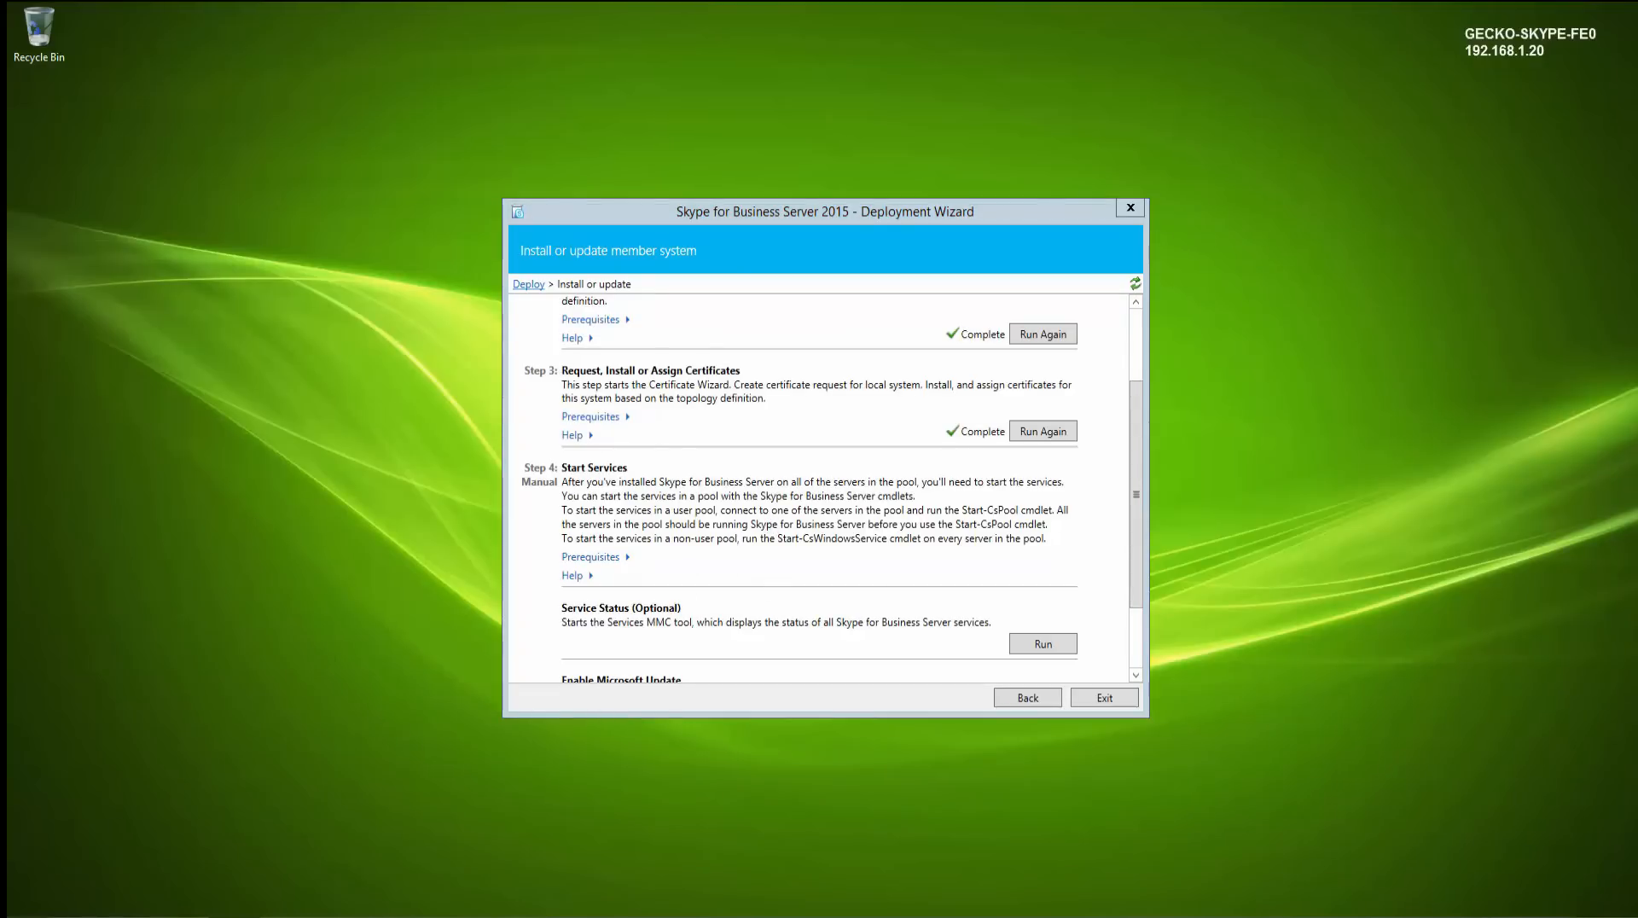
key(super)
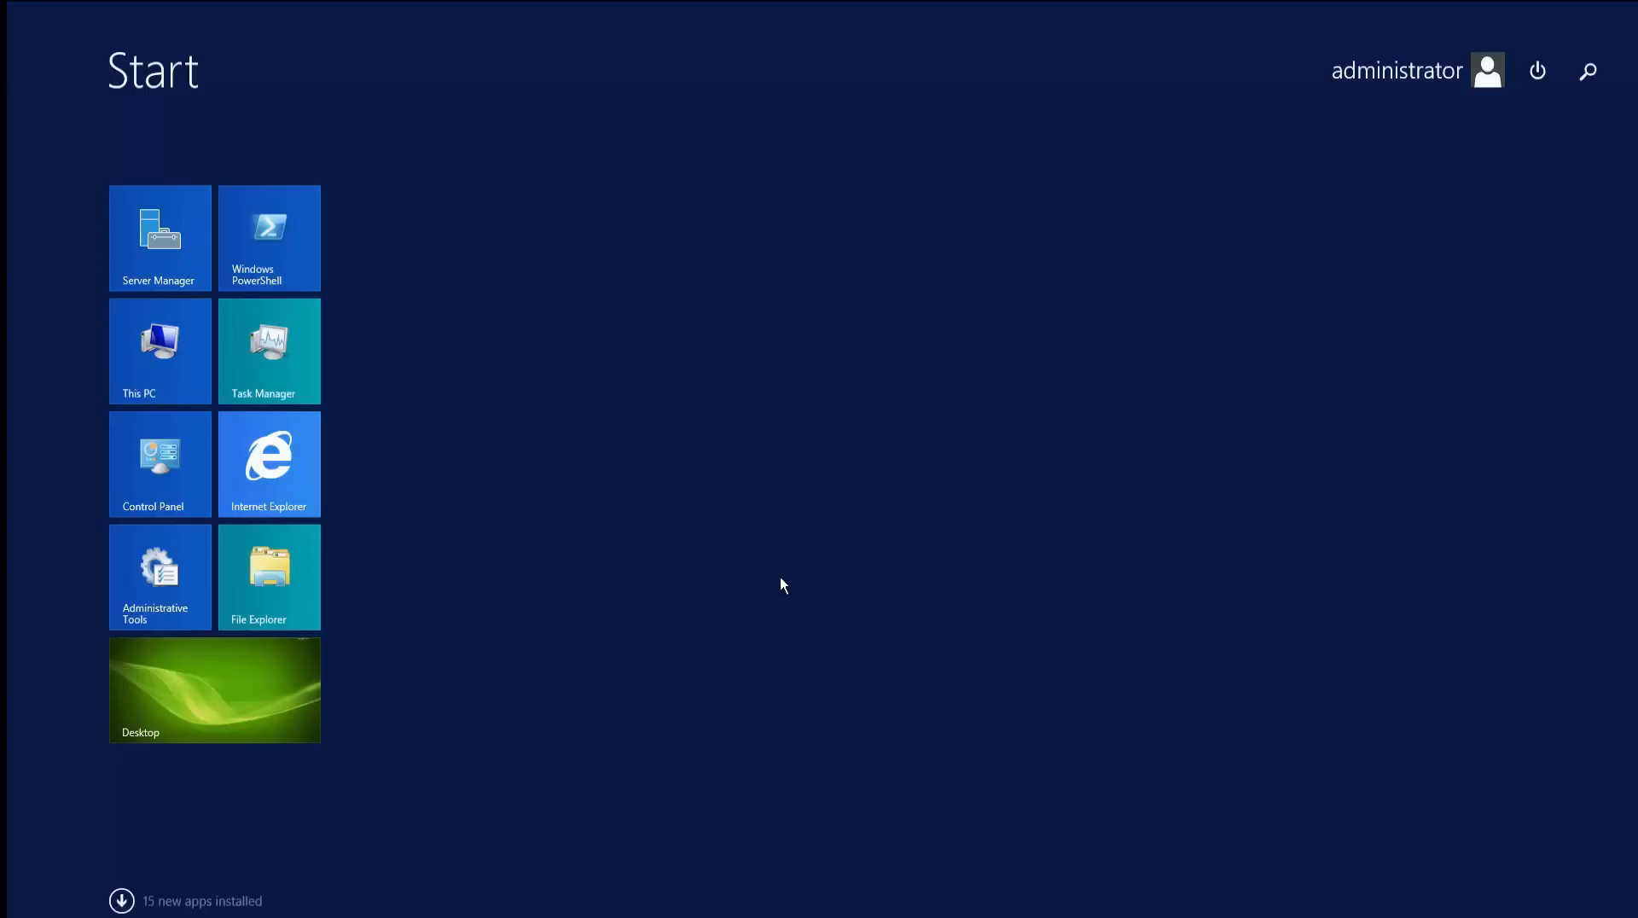
text(skype)
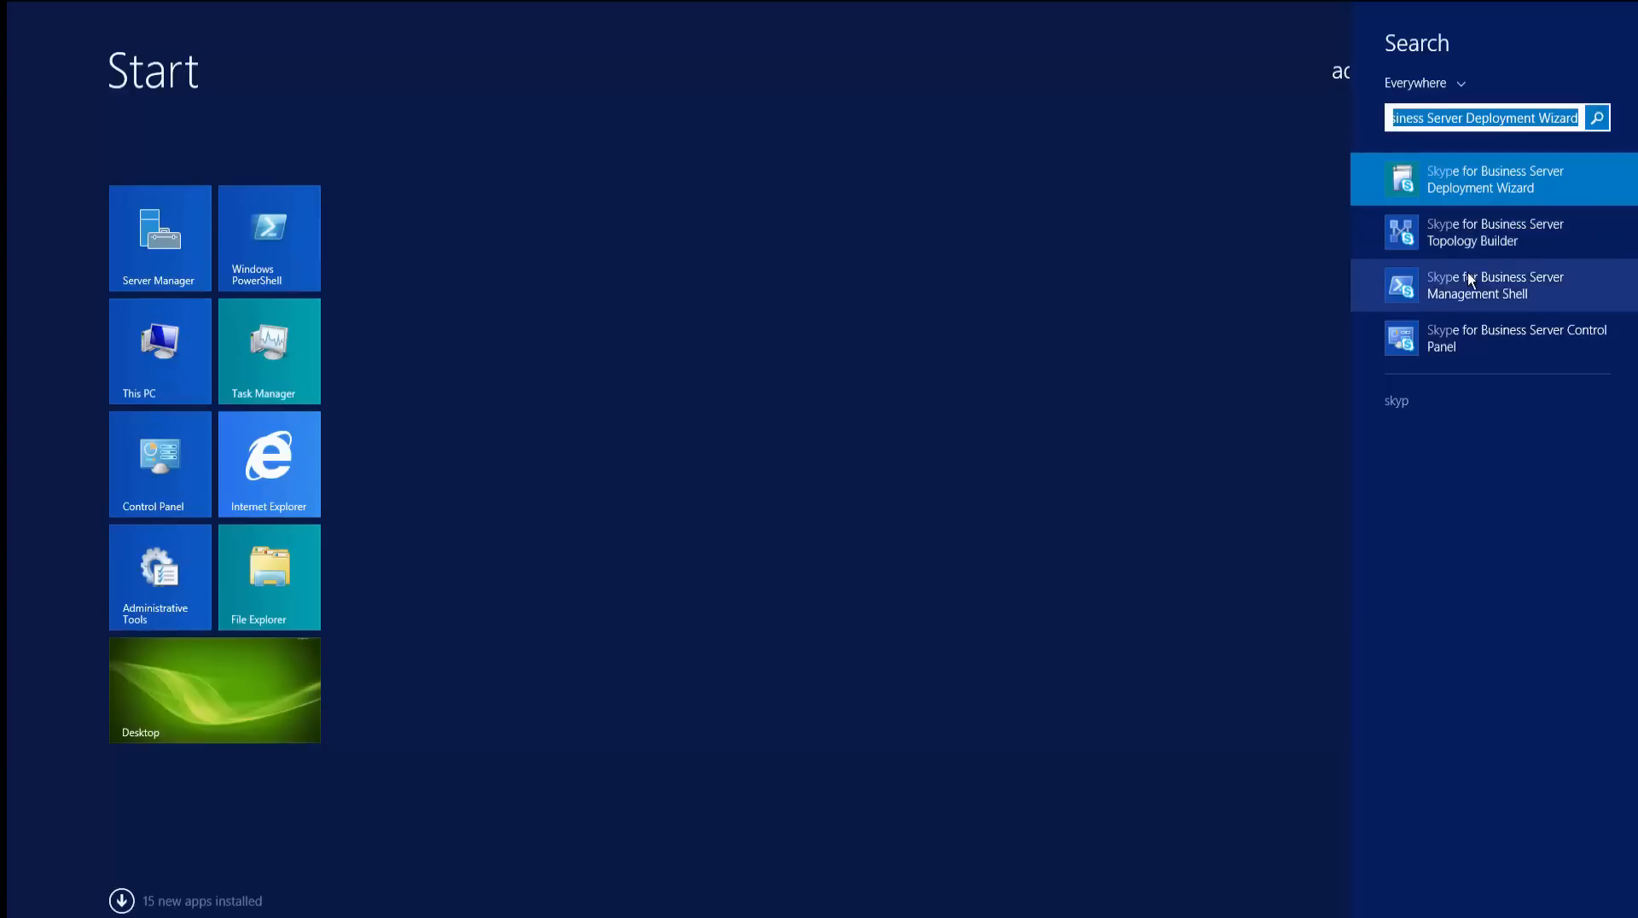
click(1468, 275)
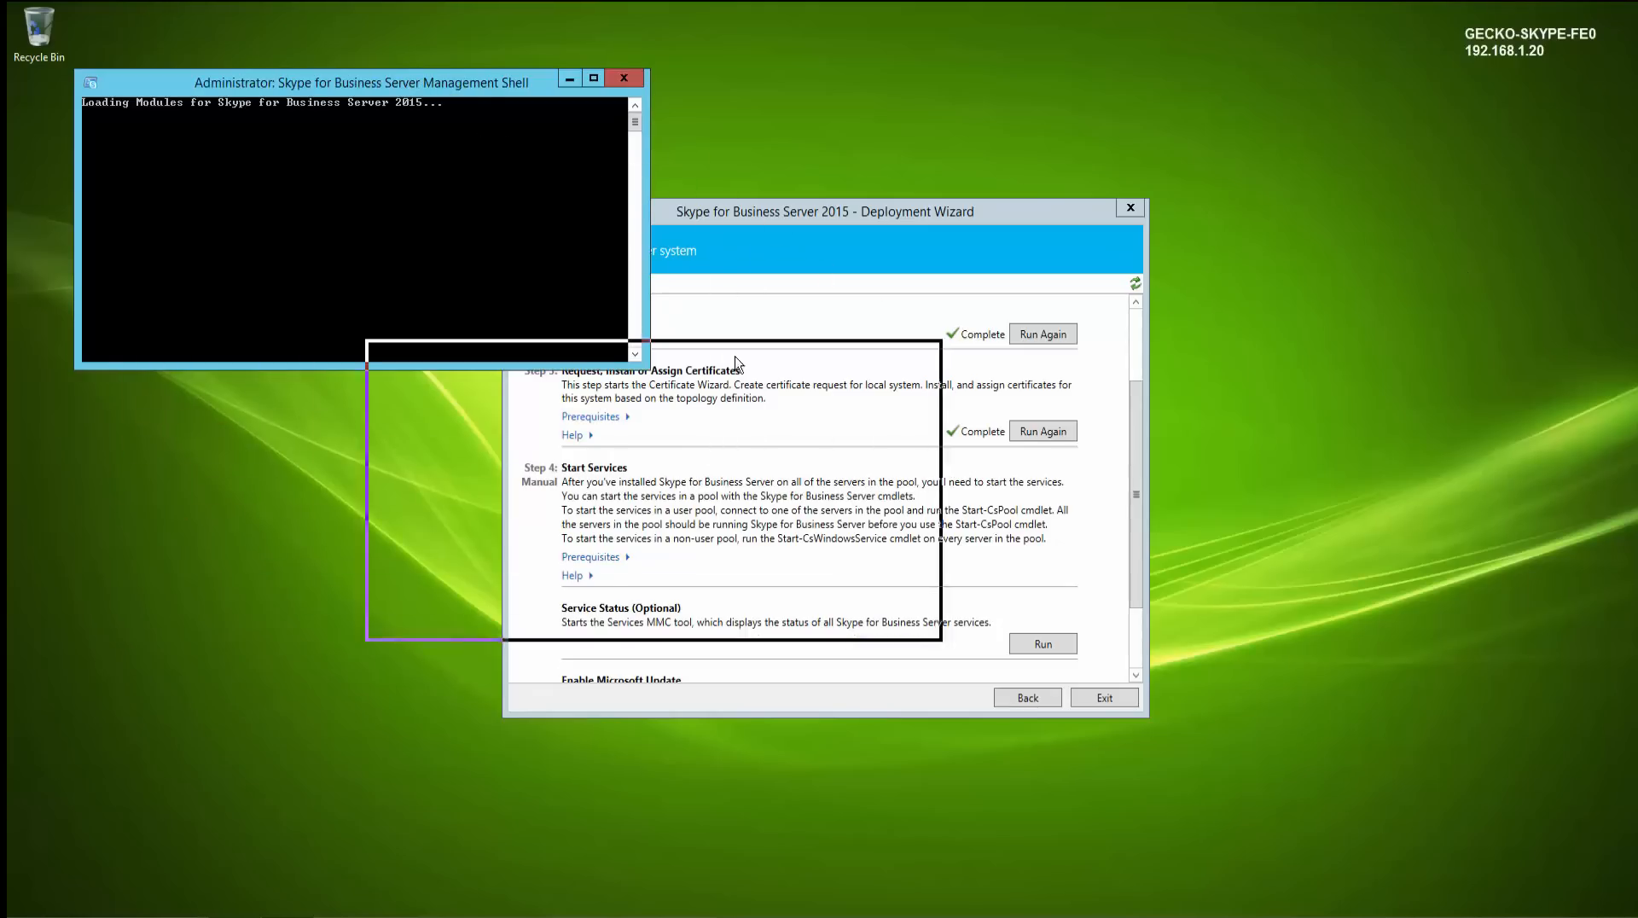
drag(917, 560, 917, 583)
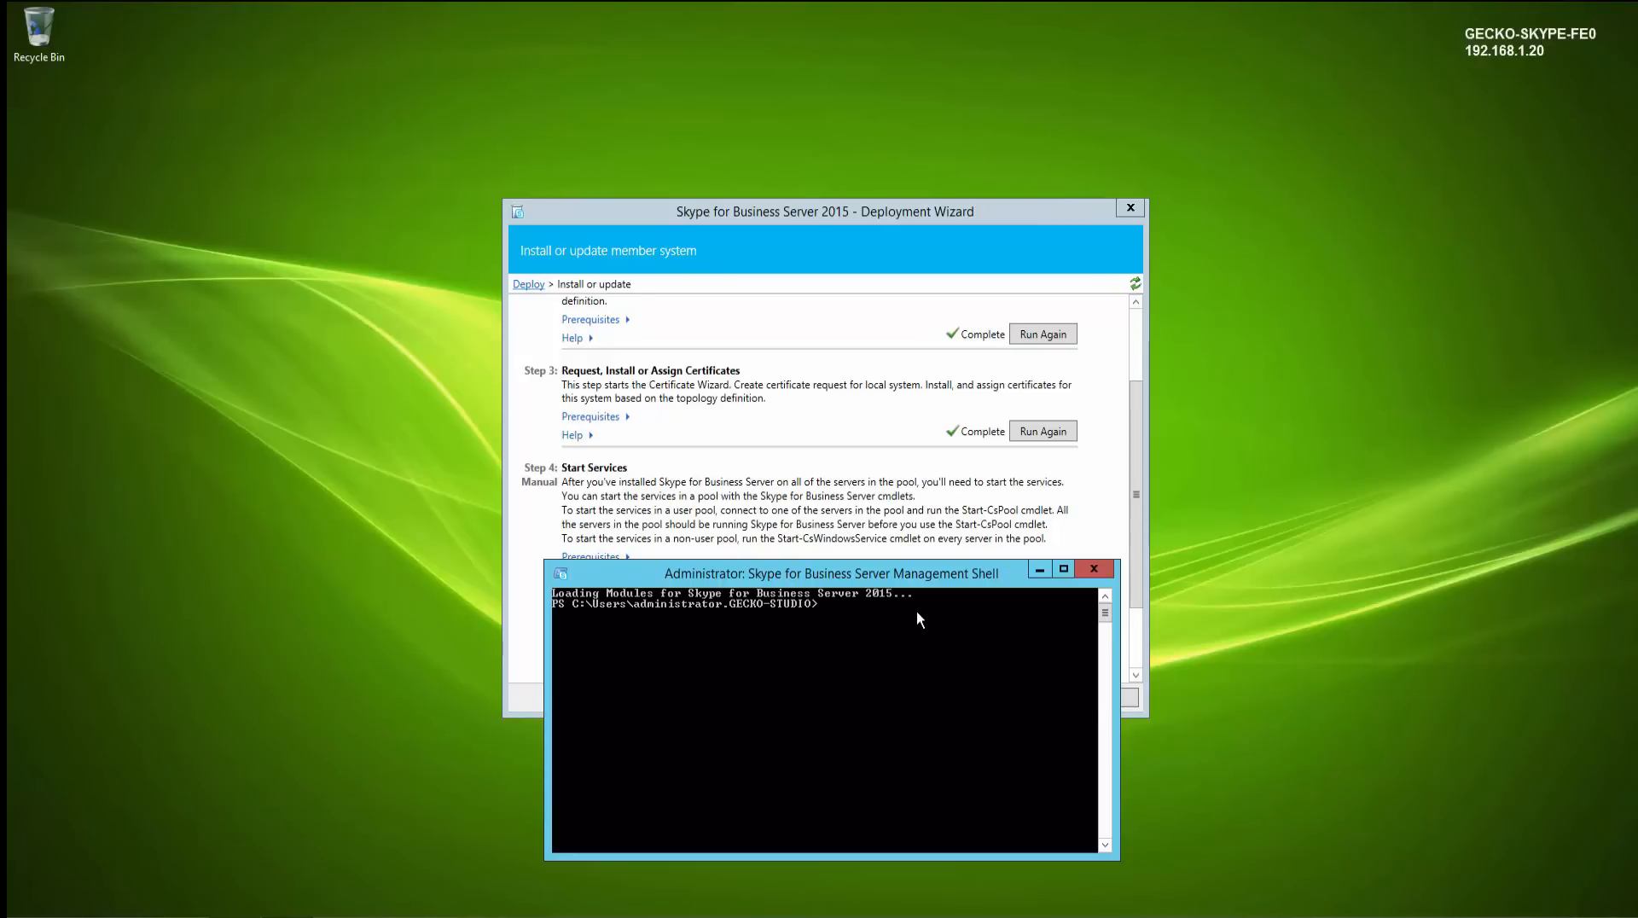
- Start the pool with Start-CsPool for gecko-skype-fe01.gecko-studio.local, answering Y to the confirmation
text(start-)
key(Return)
text(geco)
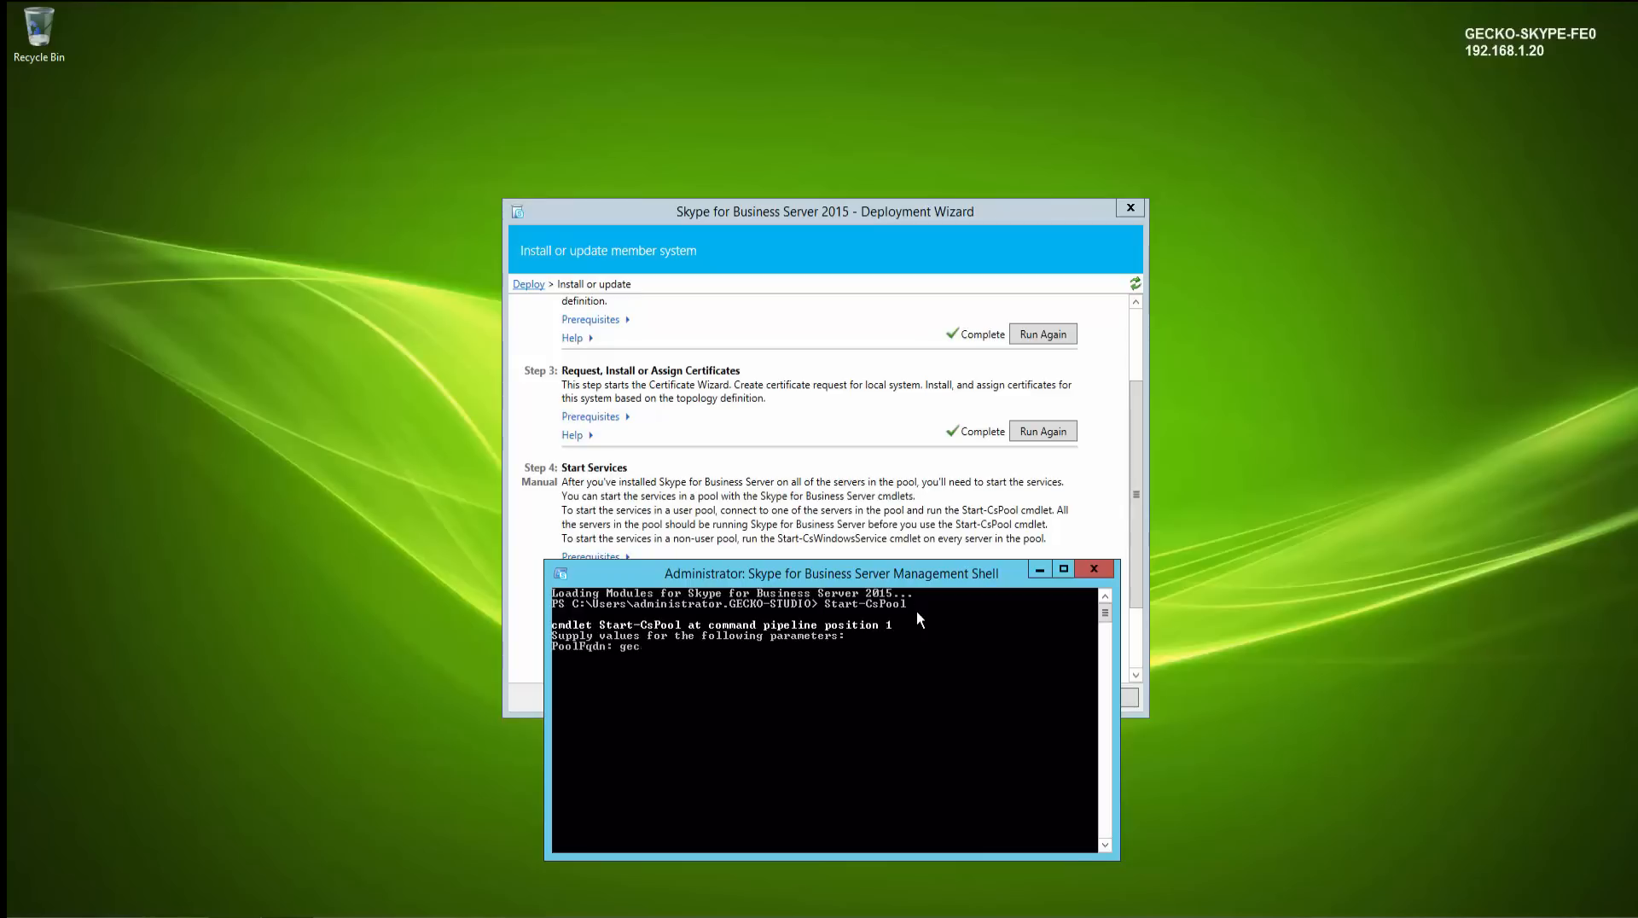
key(BackSpace)
key(BackSpace)
key(BackSpace)
text(gecko-skype-fe01.gecko-studio.local)
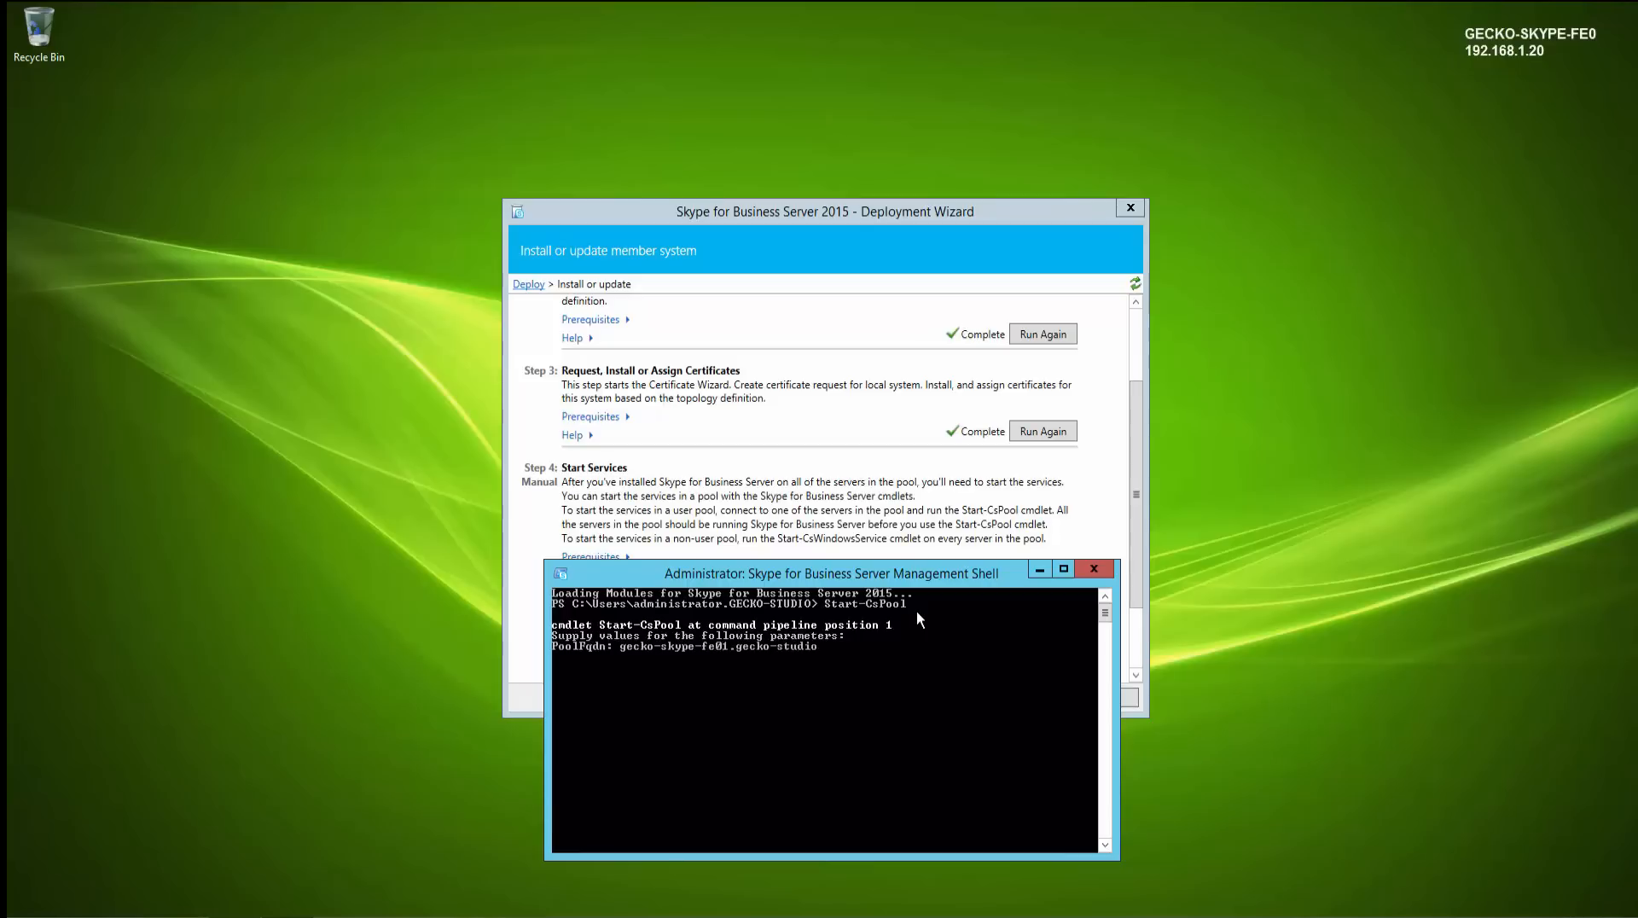
key(Return)
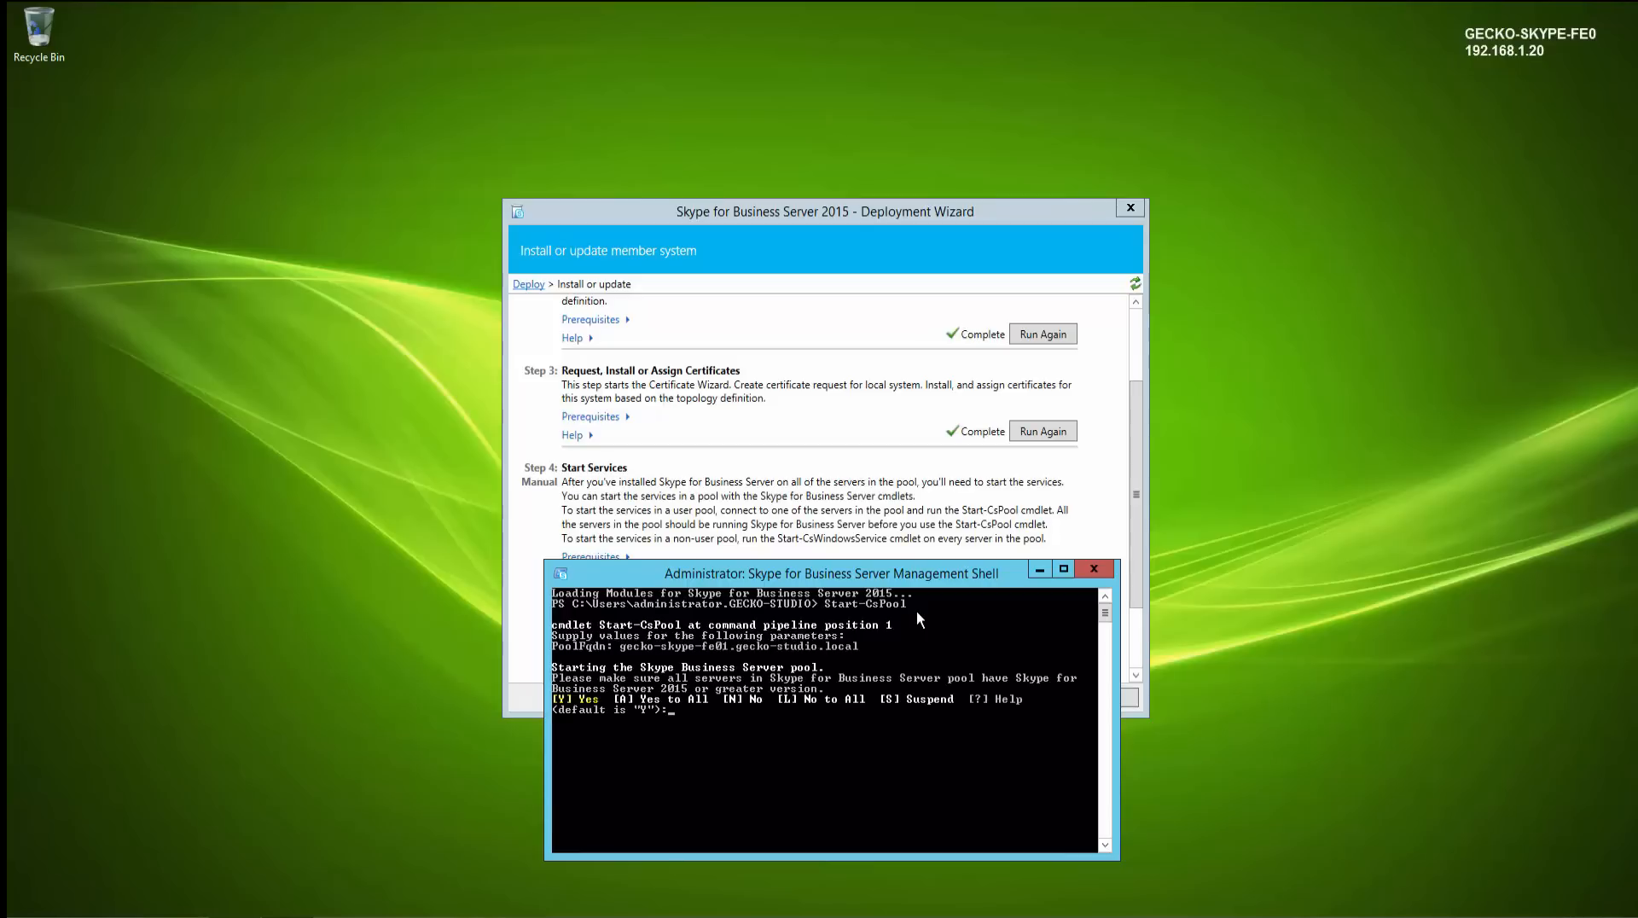
text(Y)
key(Return)
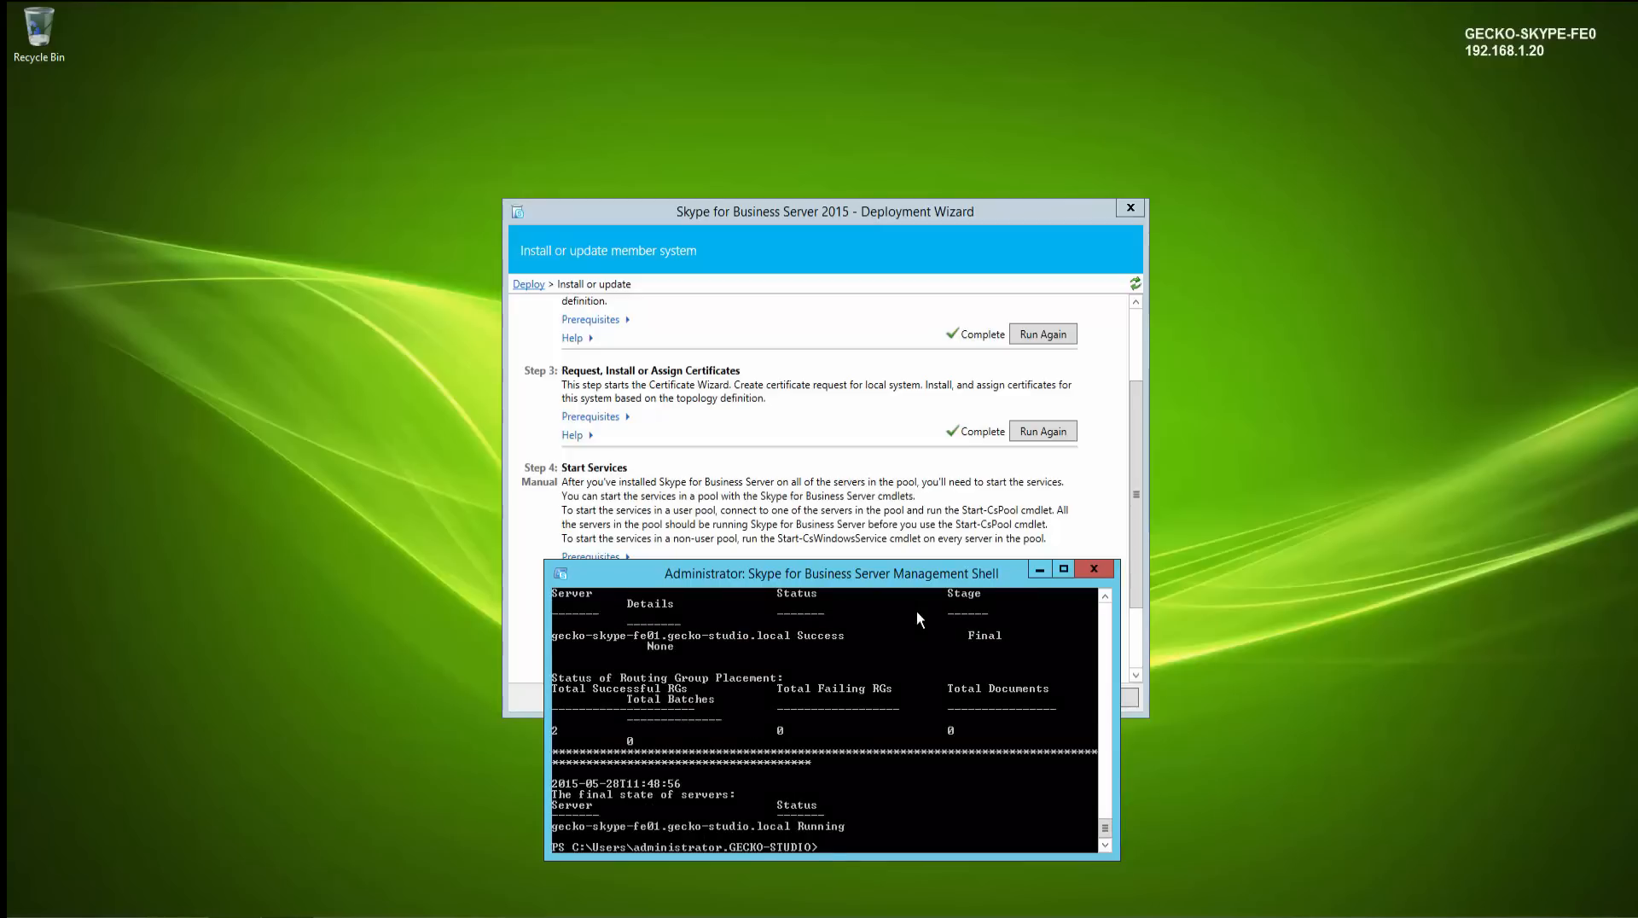
key(Return)
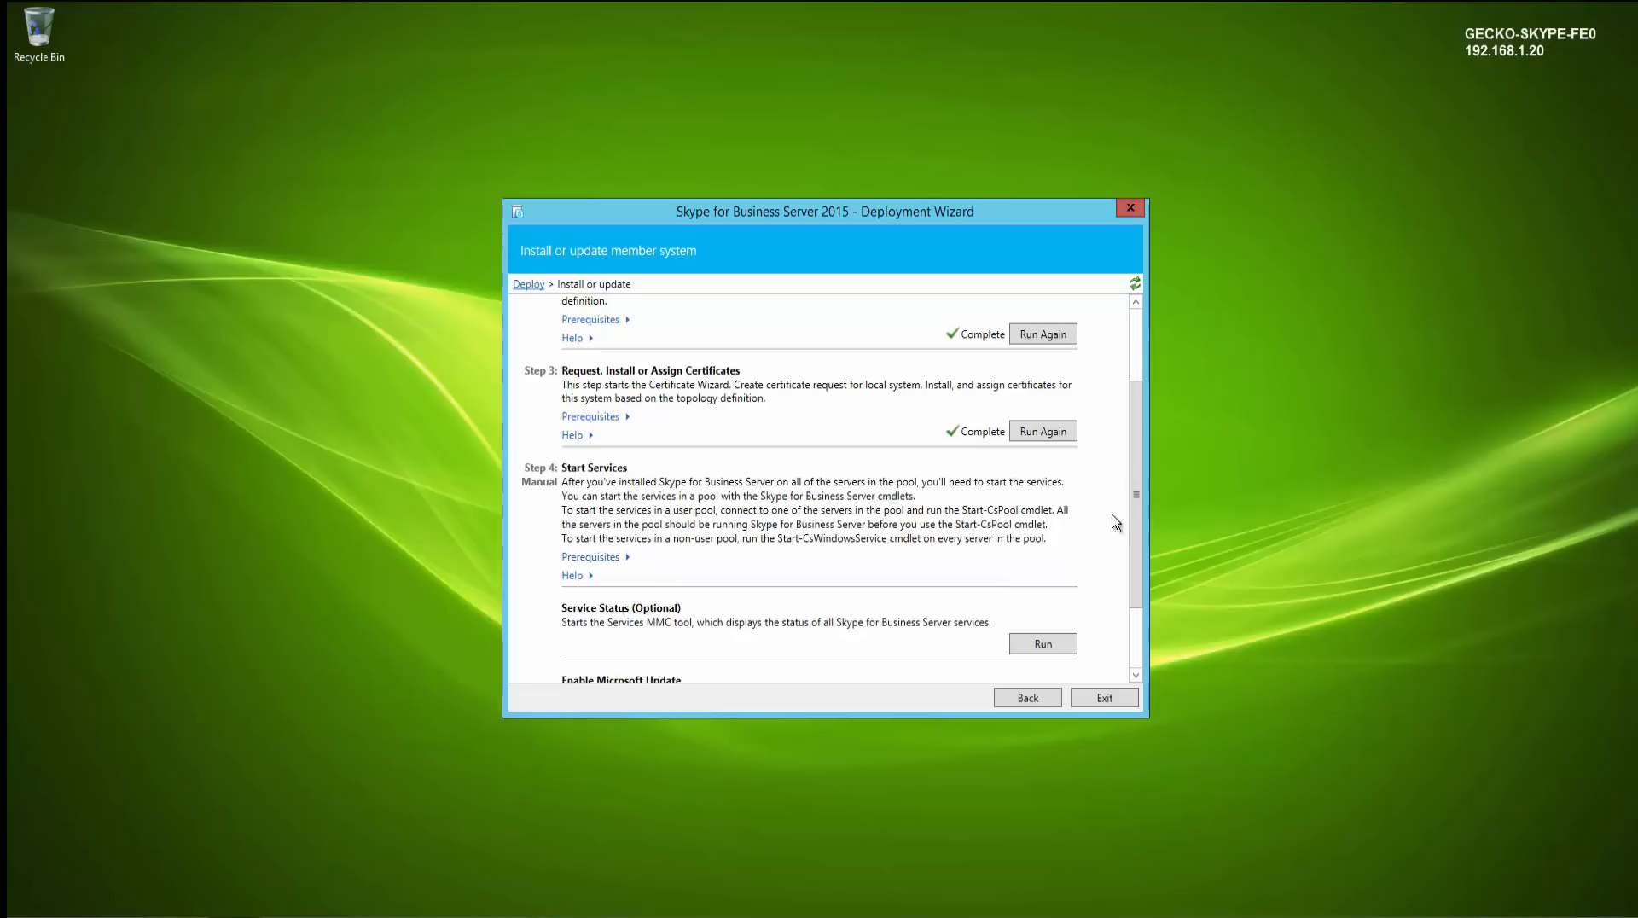
- Open the Services console and check the status of the Skype for Business Server services
drag(1135, 509, 1144, 602)
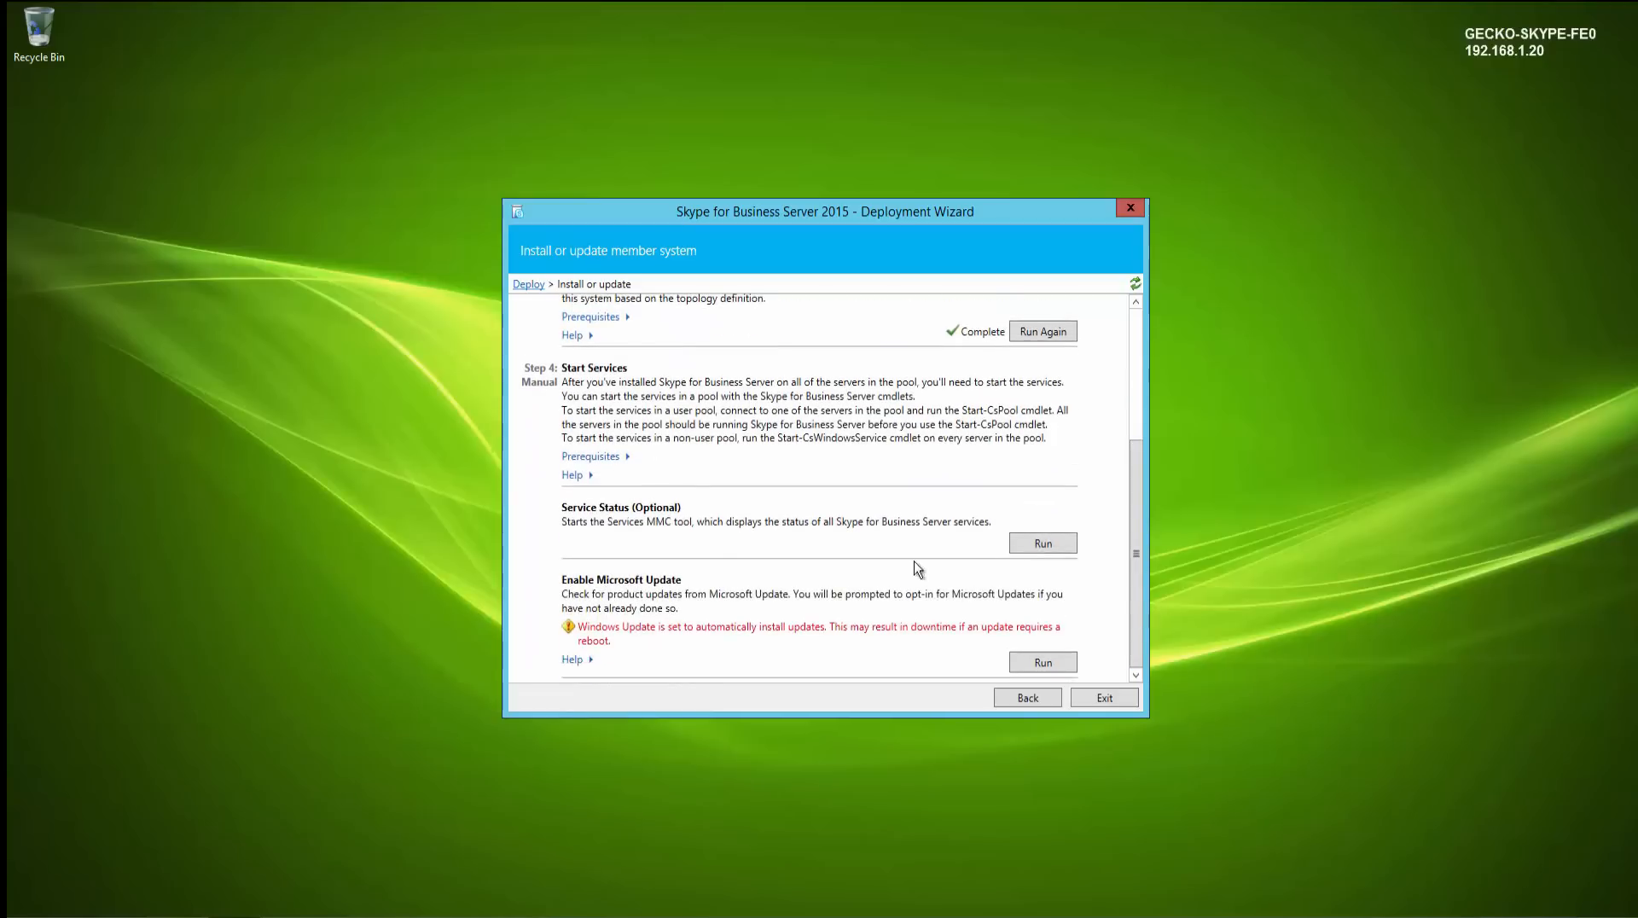
click(1057, 551)
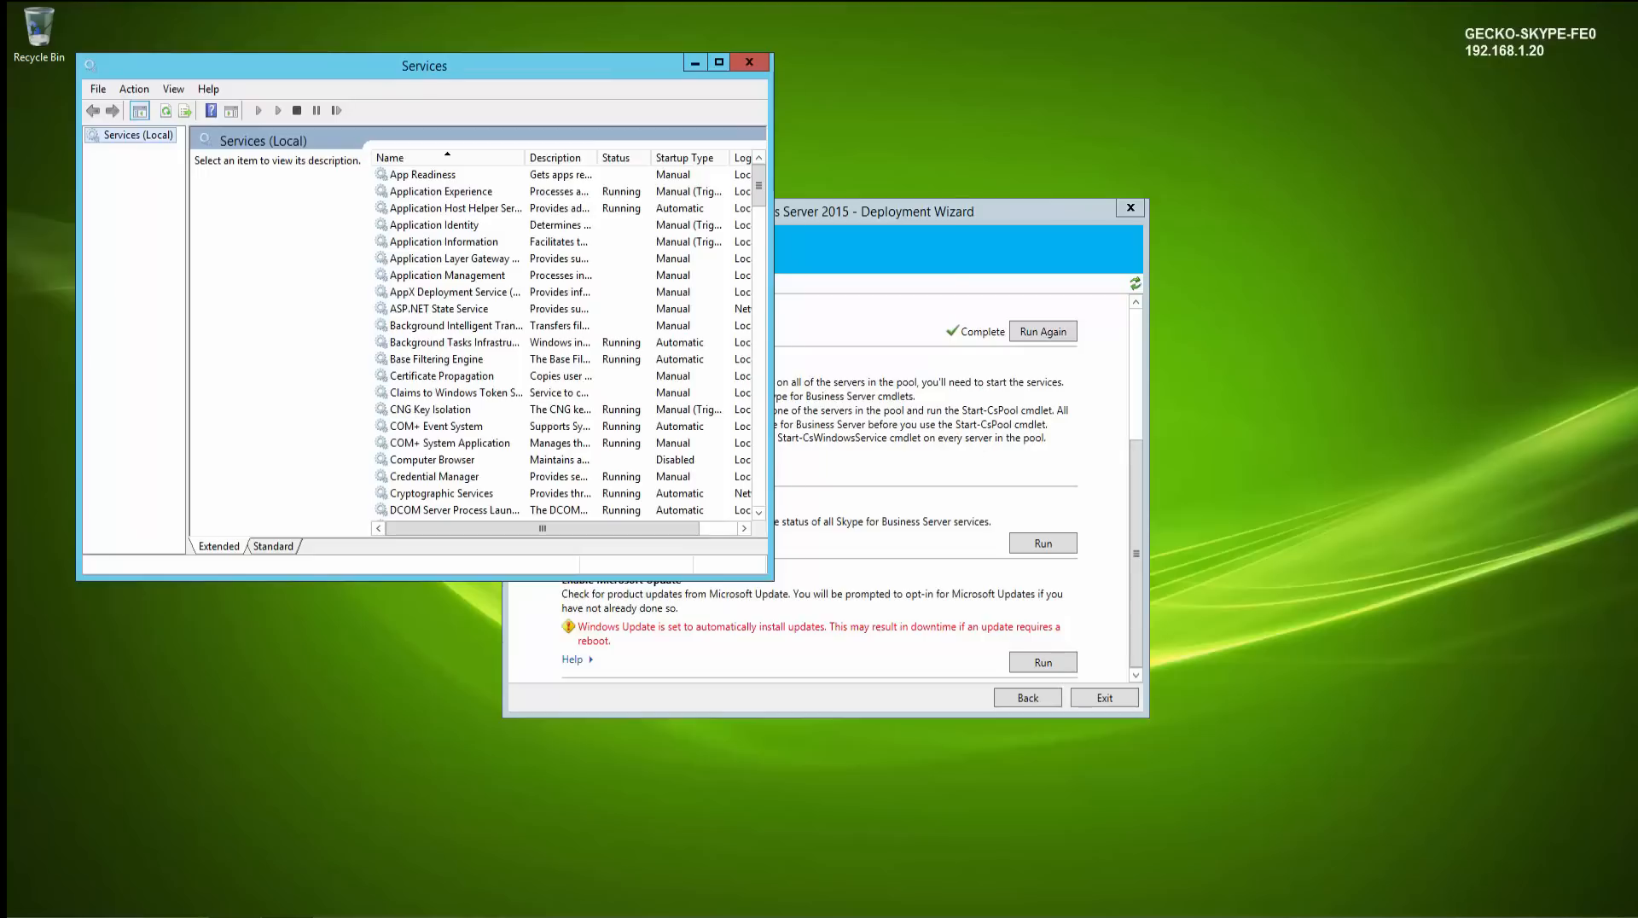
drag(734, 55, 755, 55)
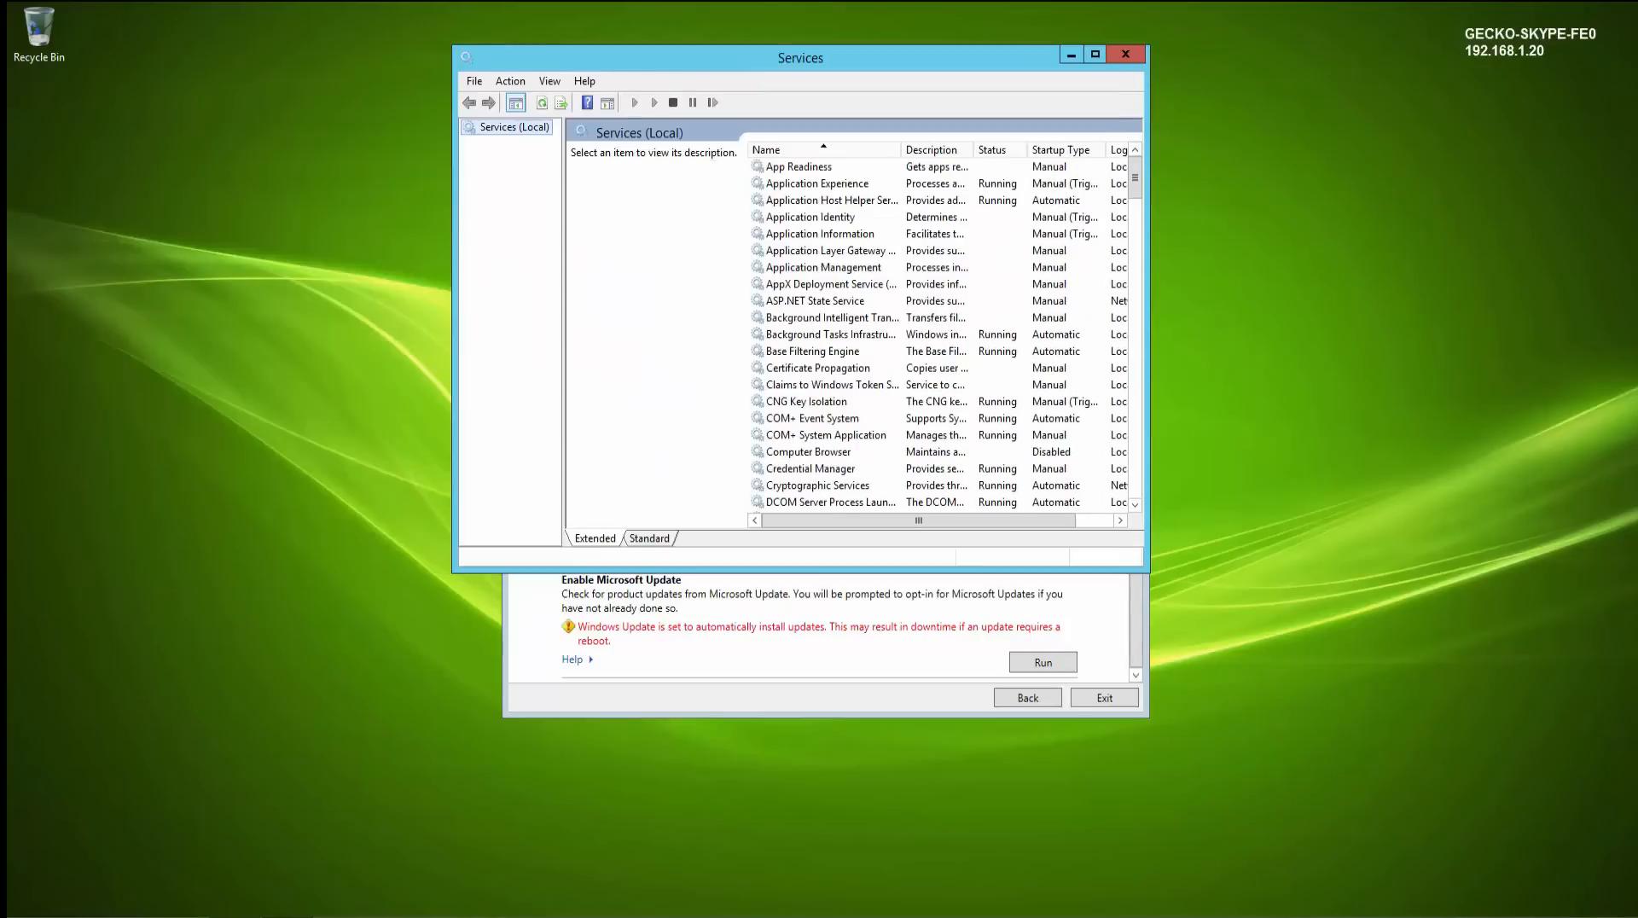
click(796, 235)
text(sk)
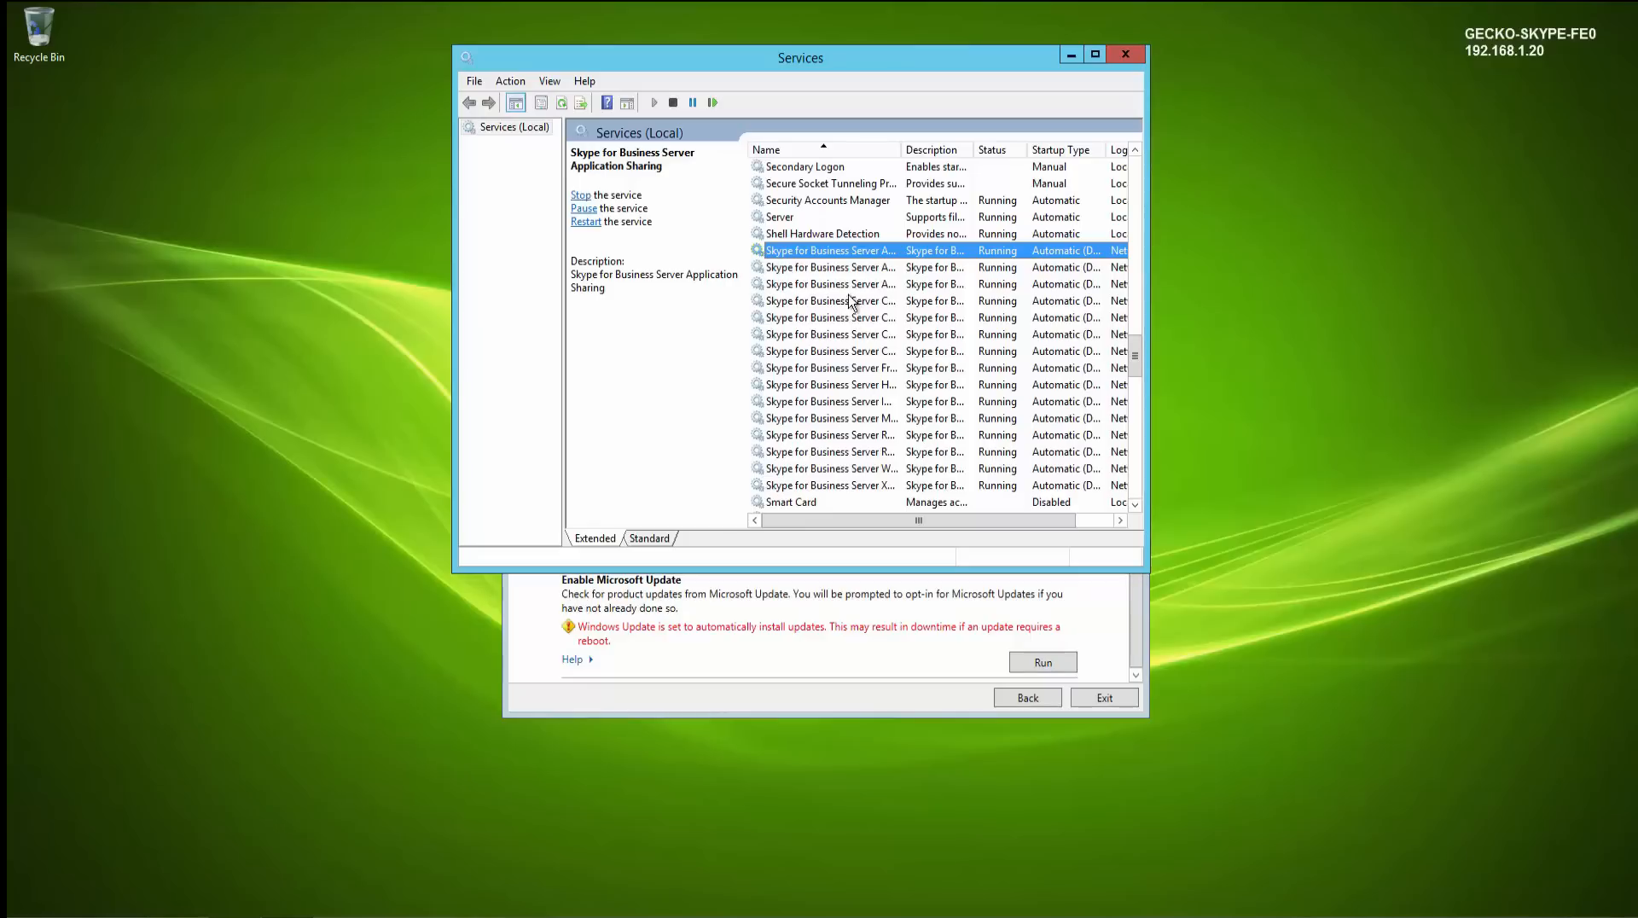
click(1123, 55)
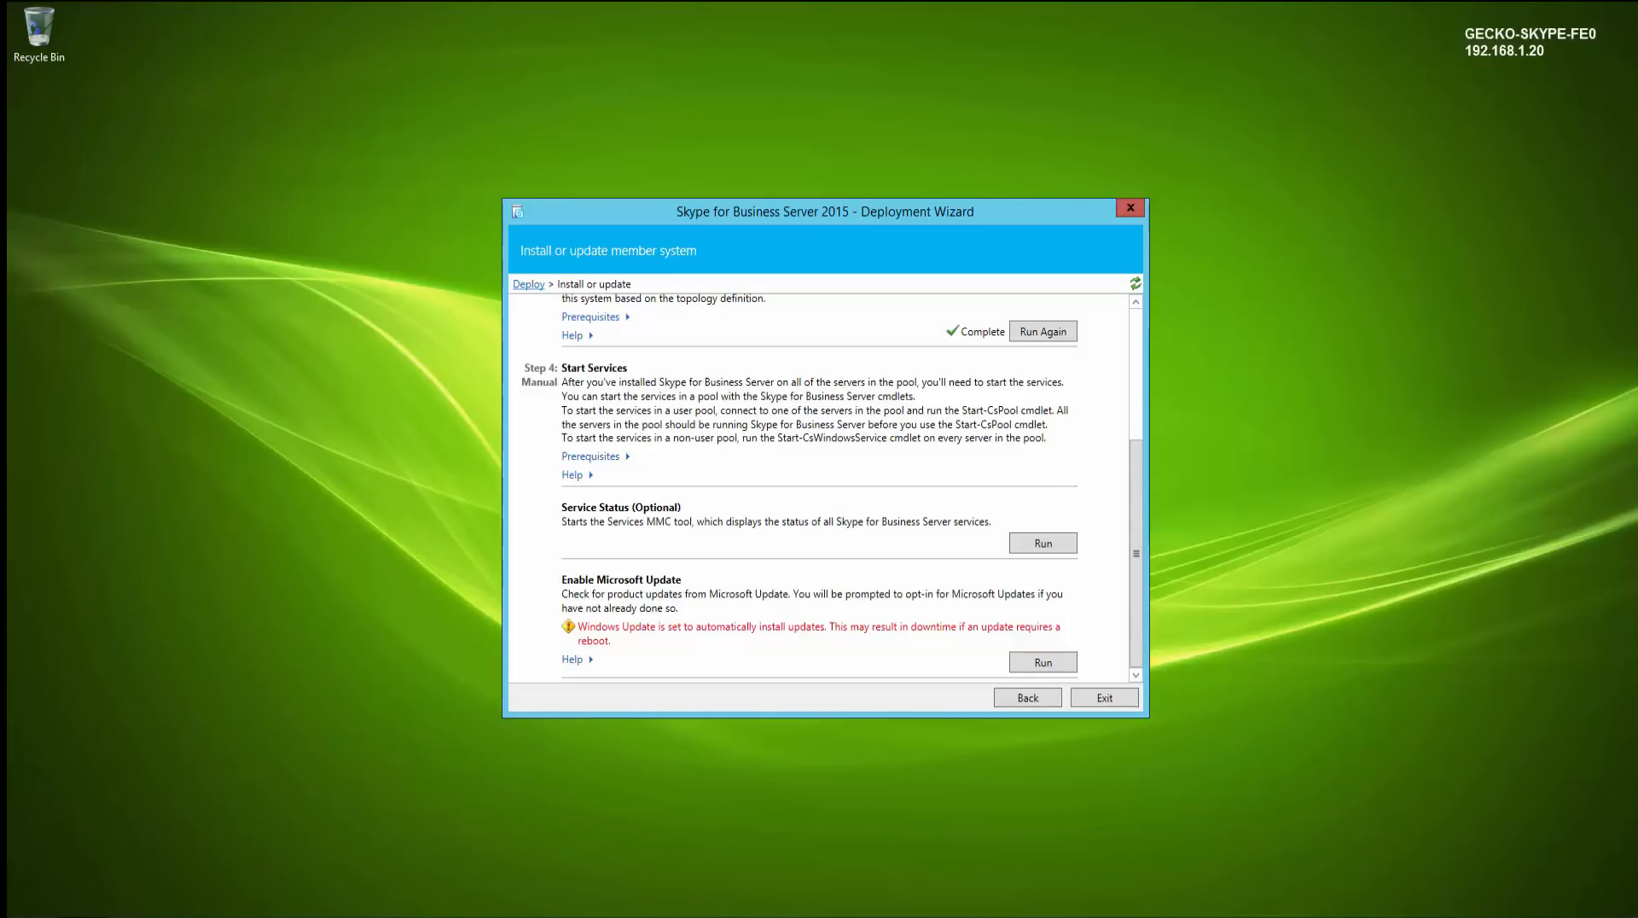
- Open Windows Update through the Start screen search
click(186, 792)
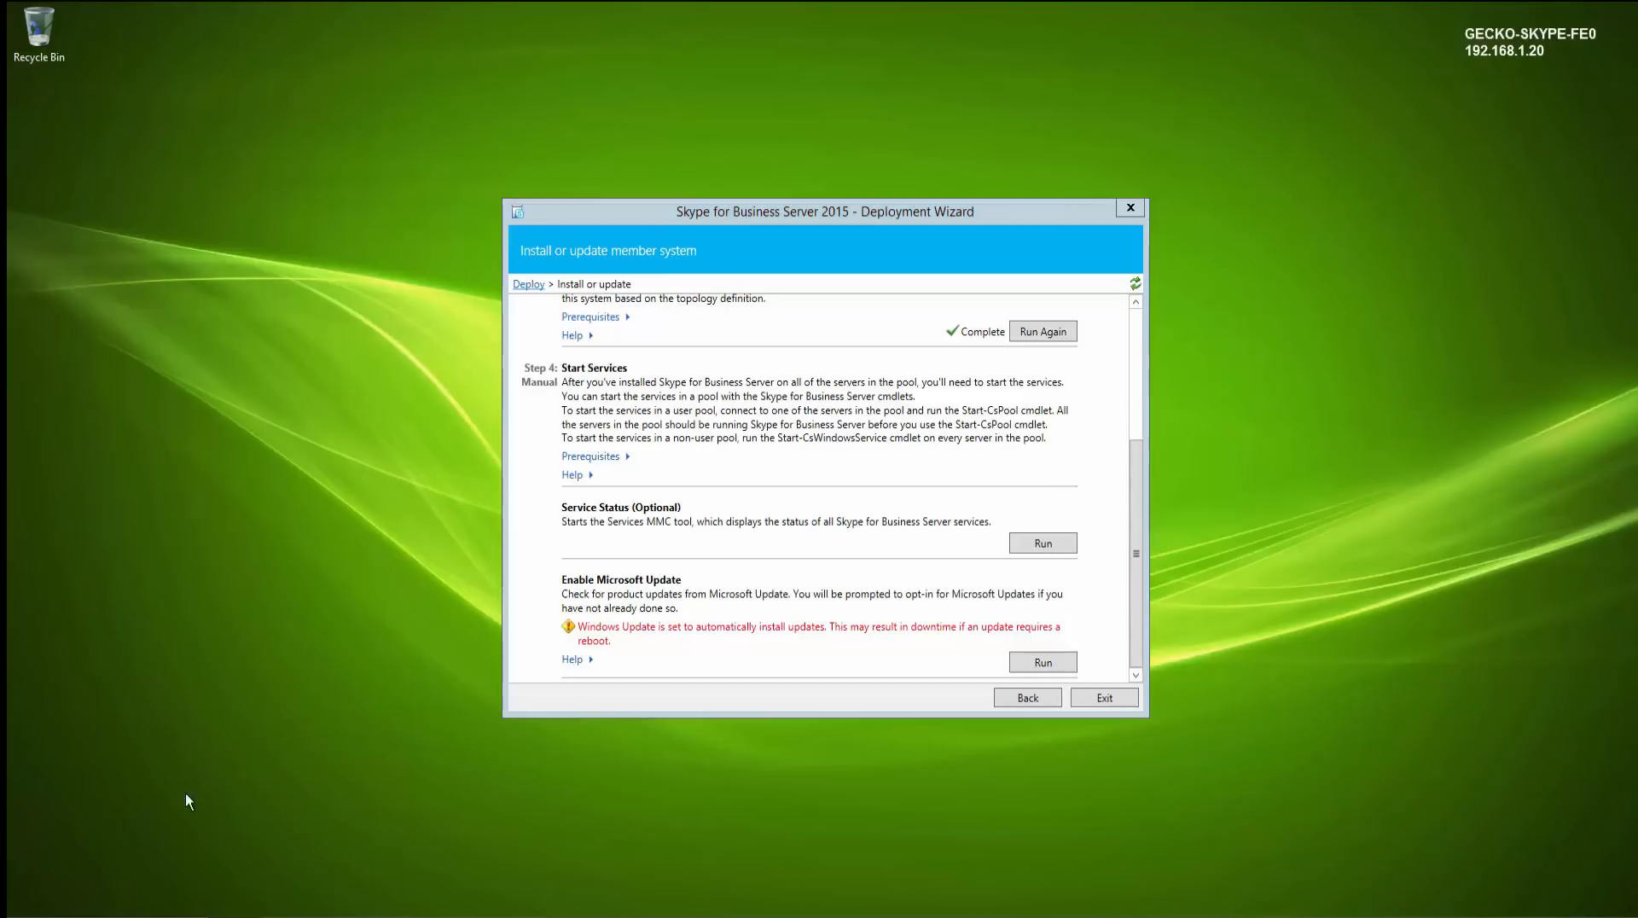
click(27, 916)
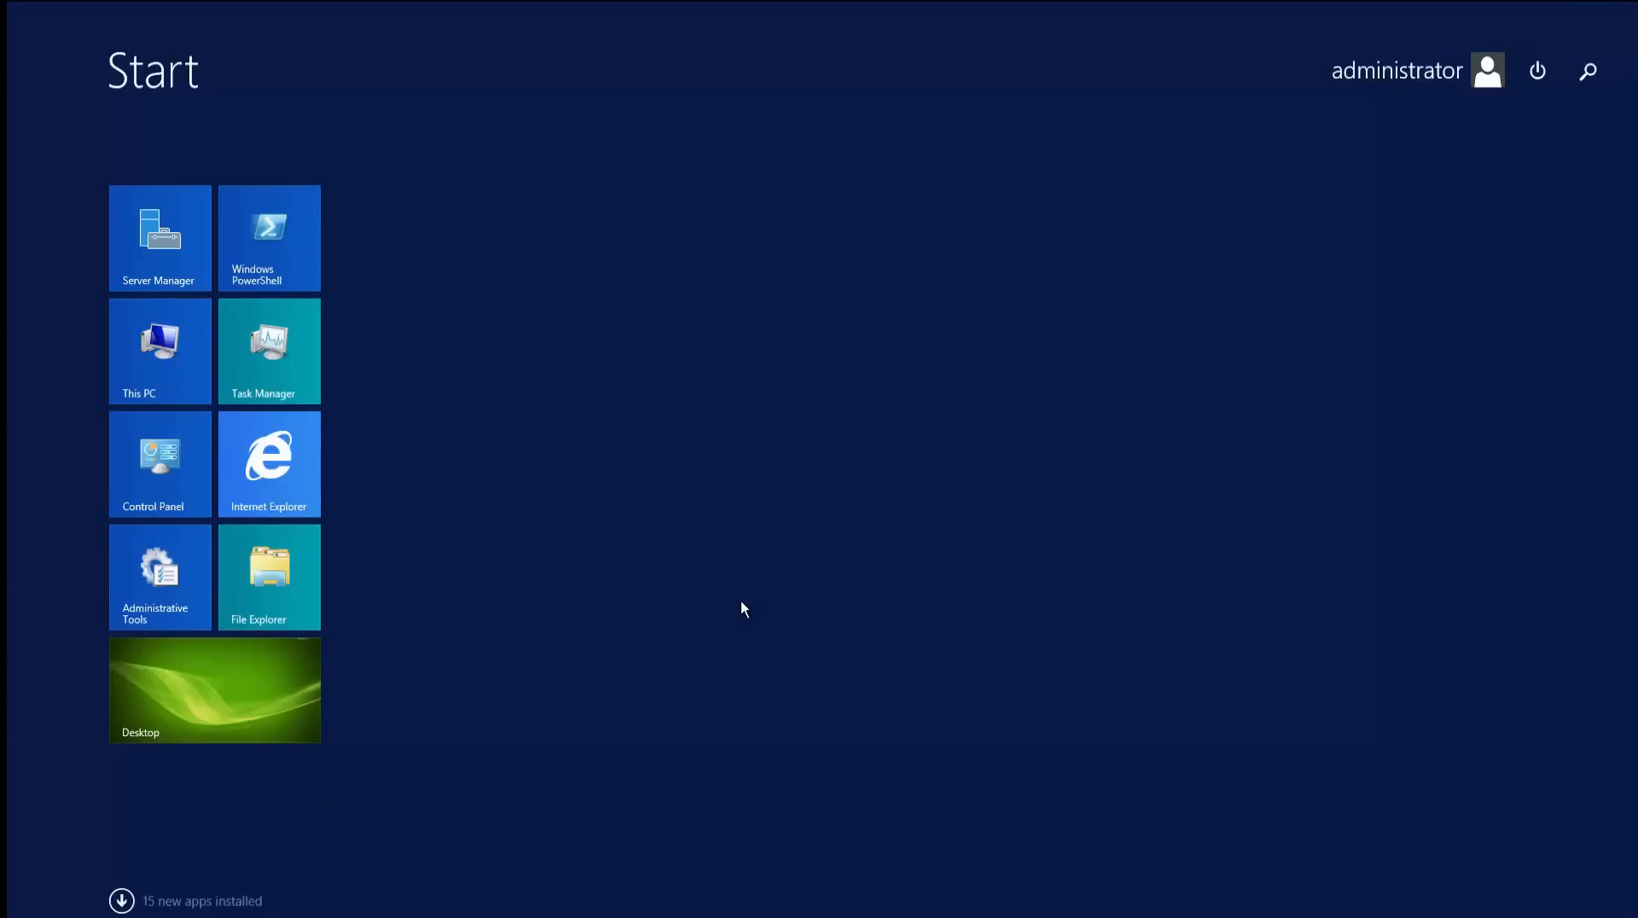
text(windows update)
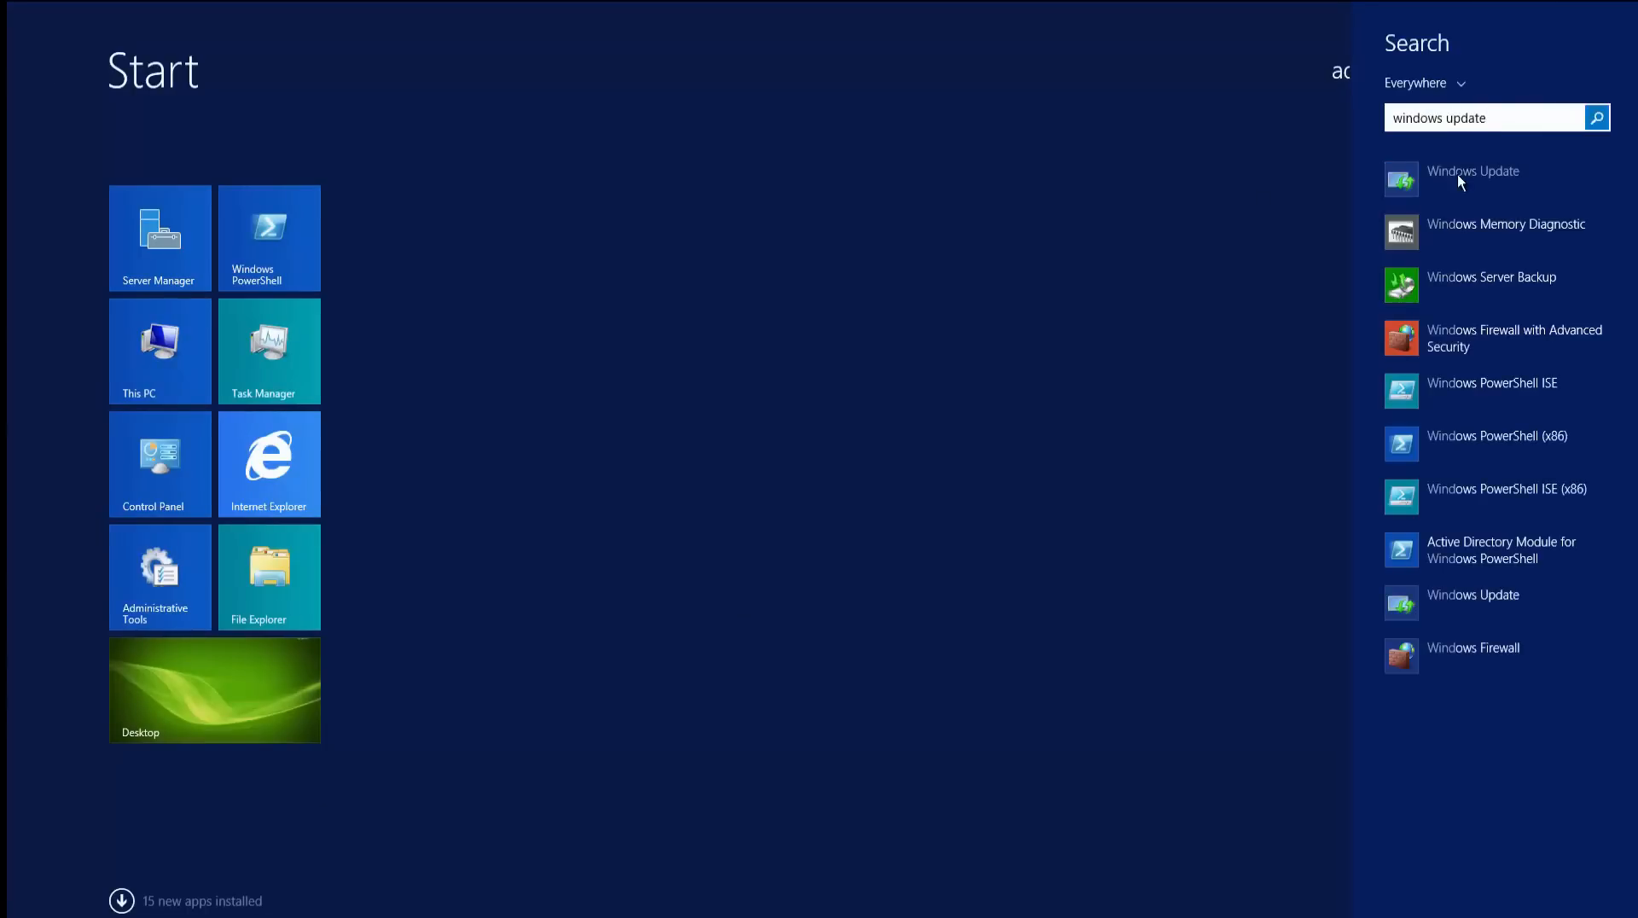
click(1457, 174)
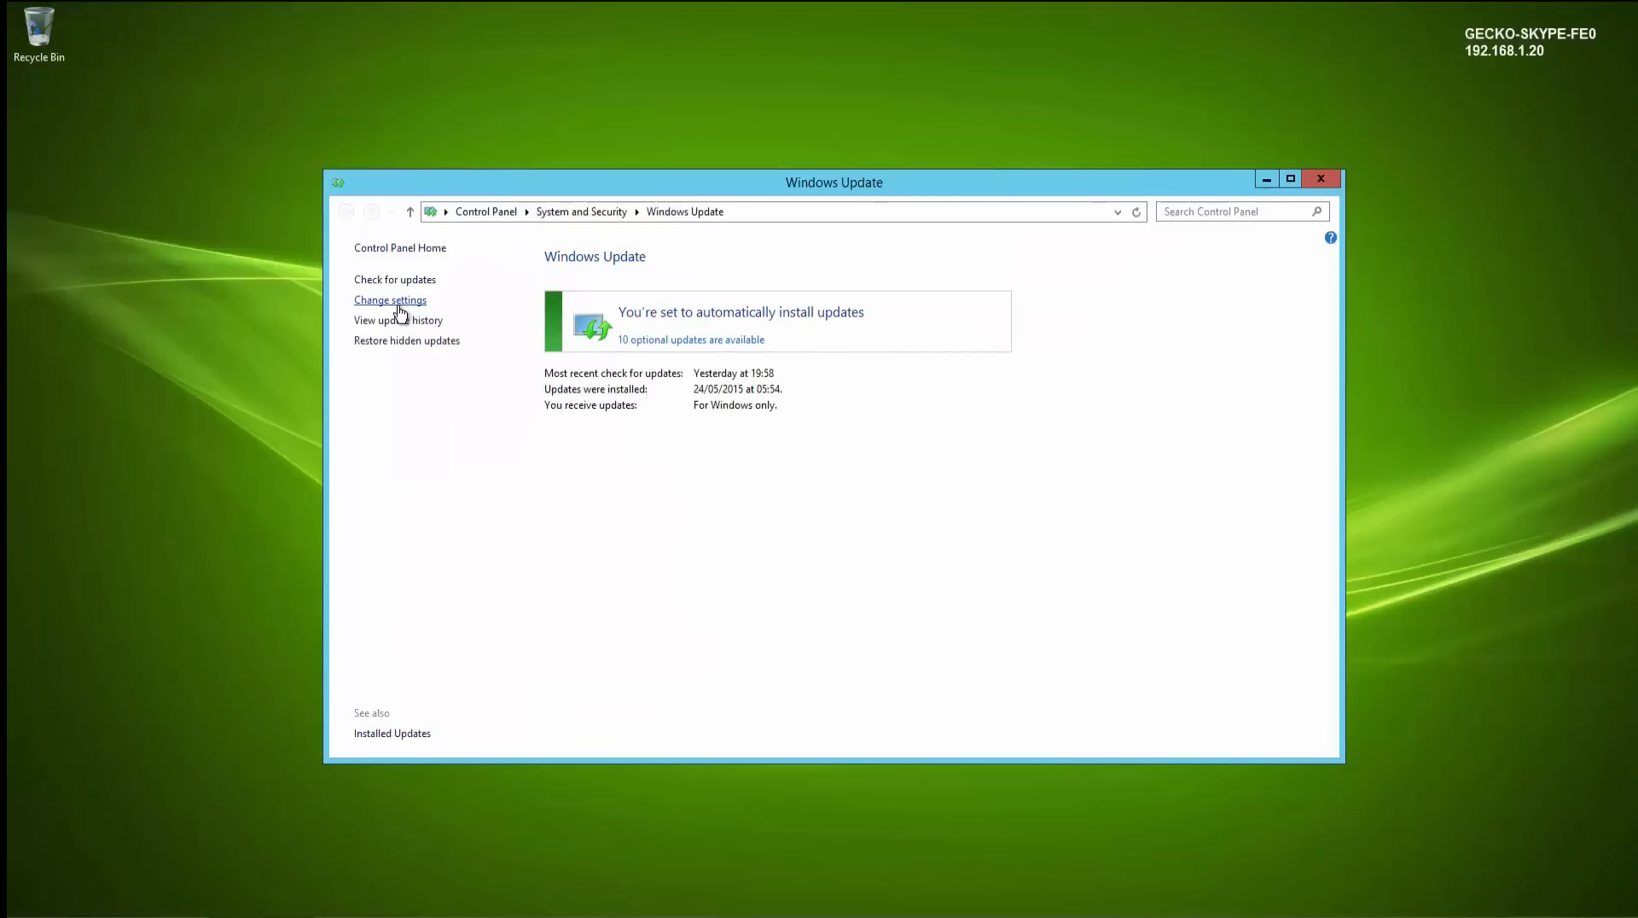
- Change the Windows Update setting to download updates but let you choose whether to install them
click(398, 307)
click(943, 348)
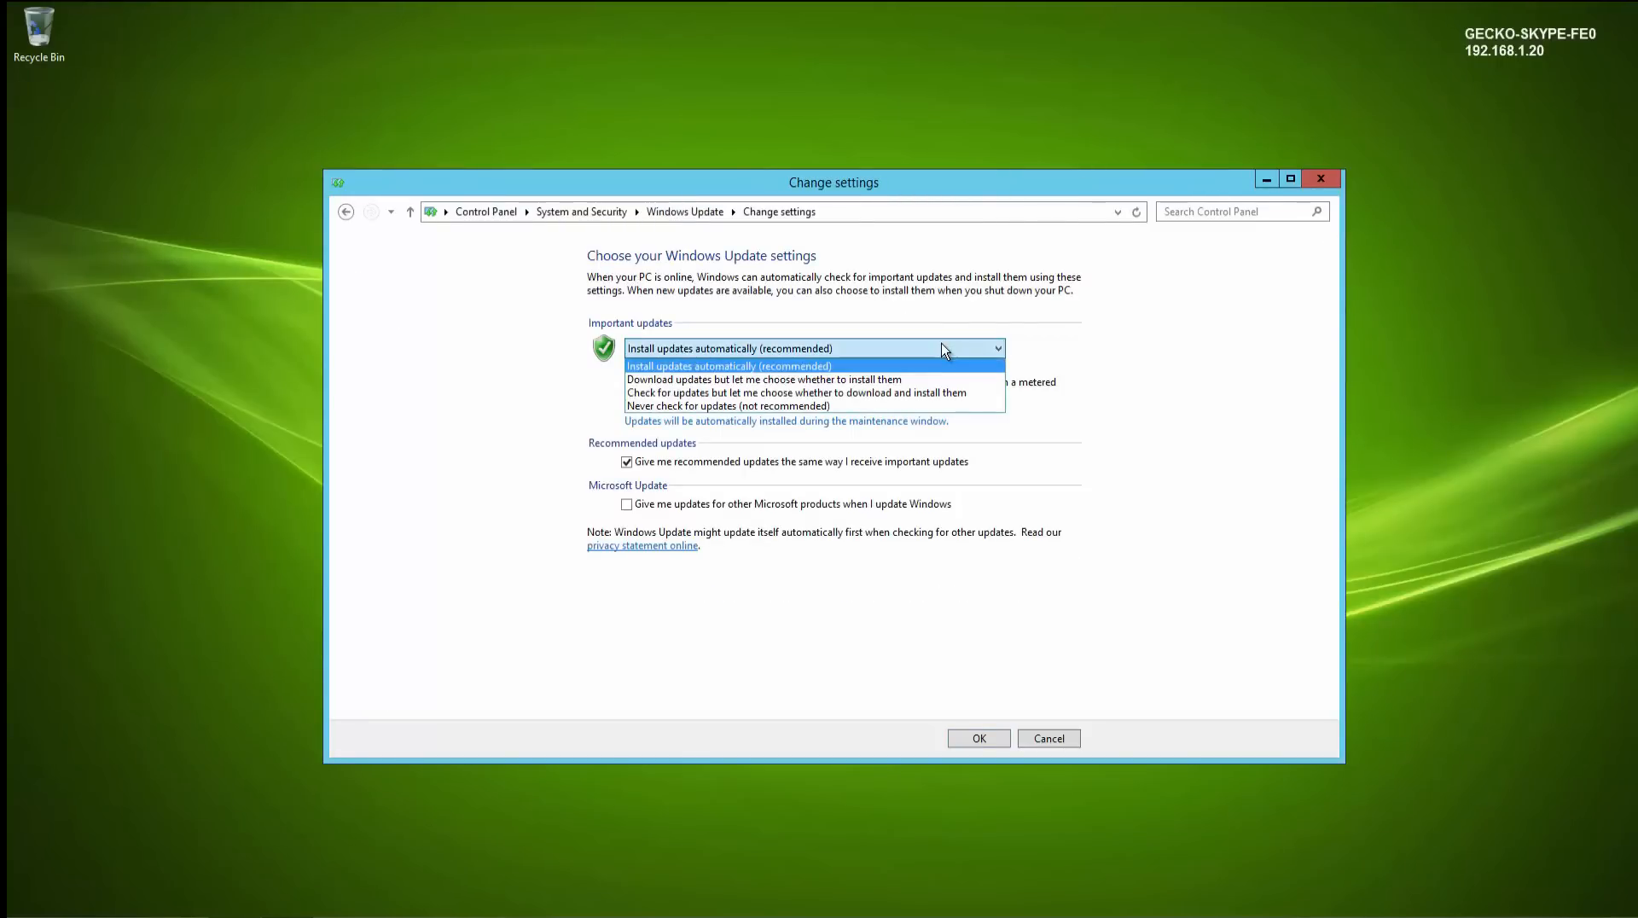
click(848, 381)
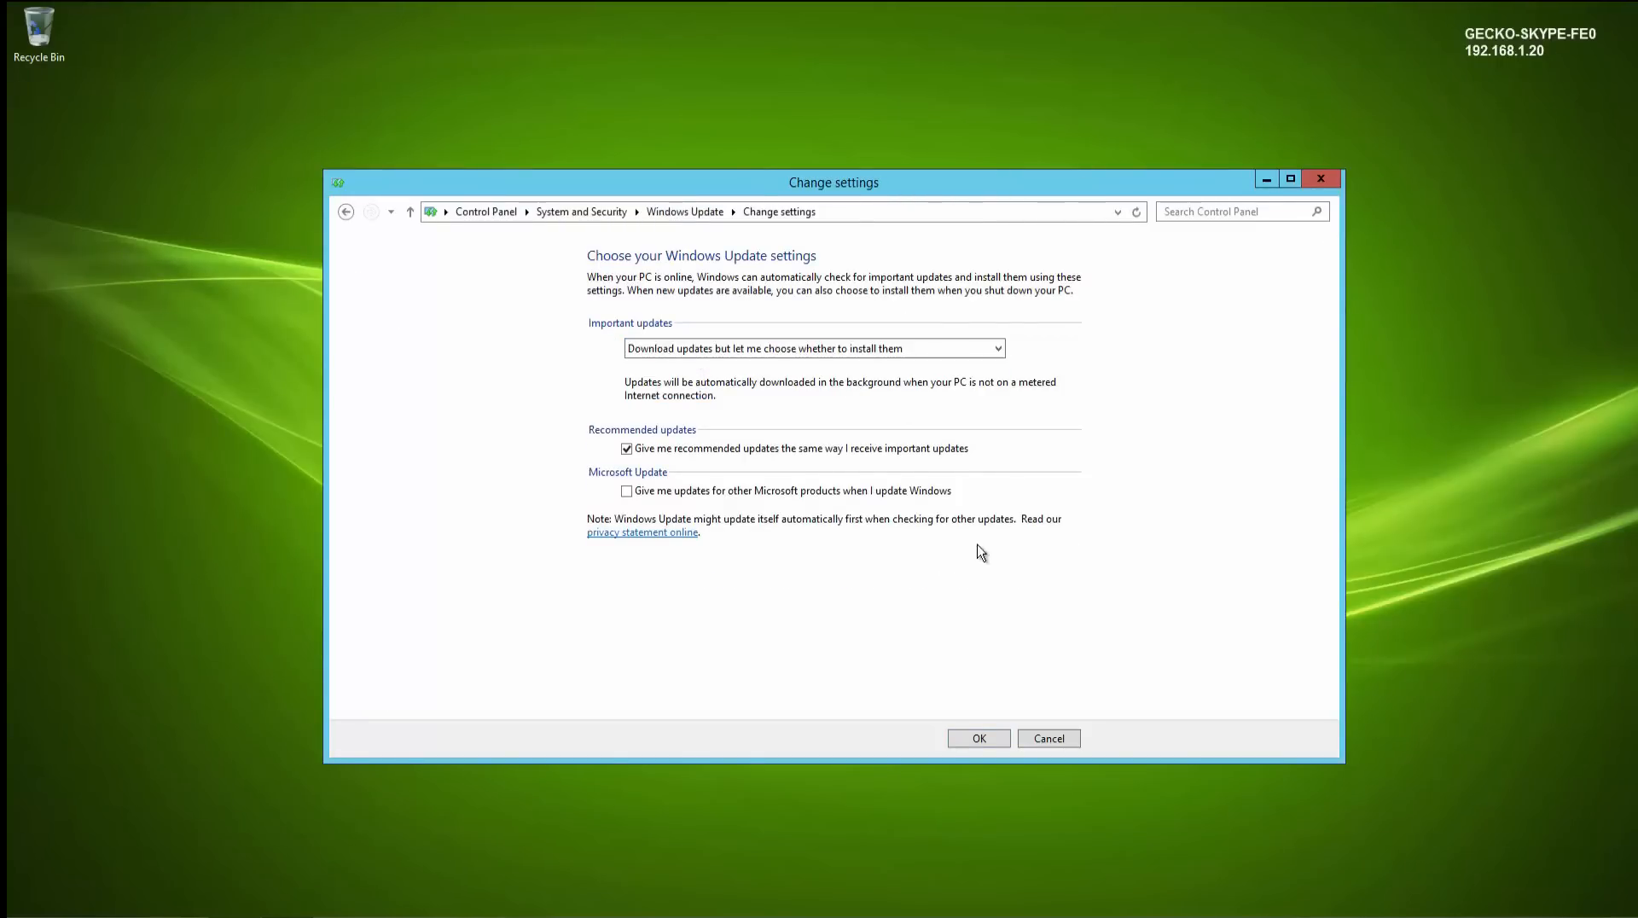
click(978, 738)
- Close Windows Update and exit the Deployment Wizard
click(1321, 176)
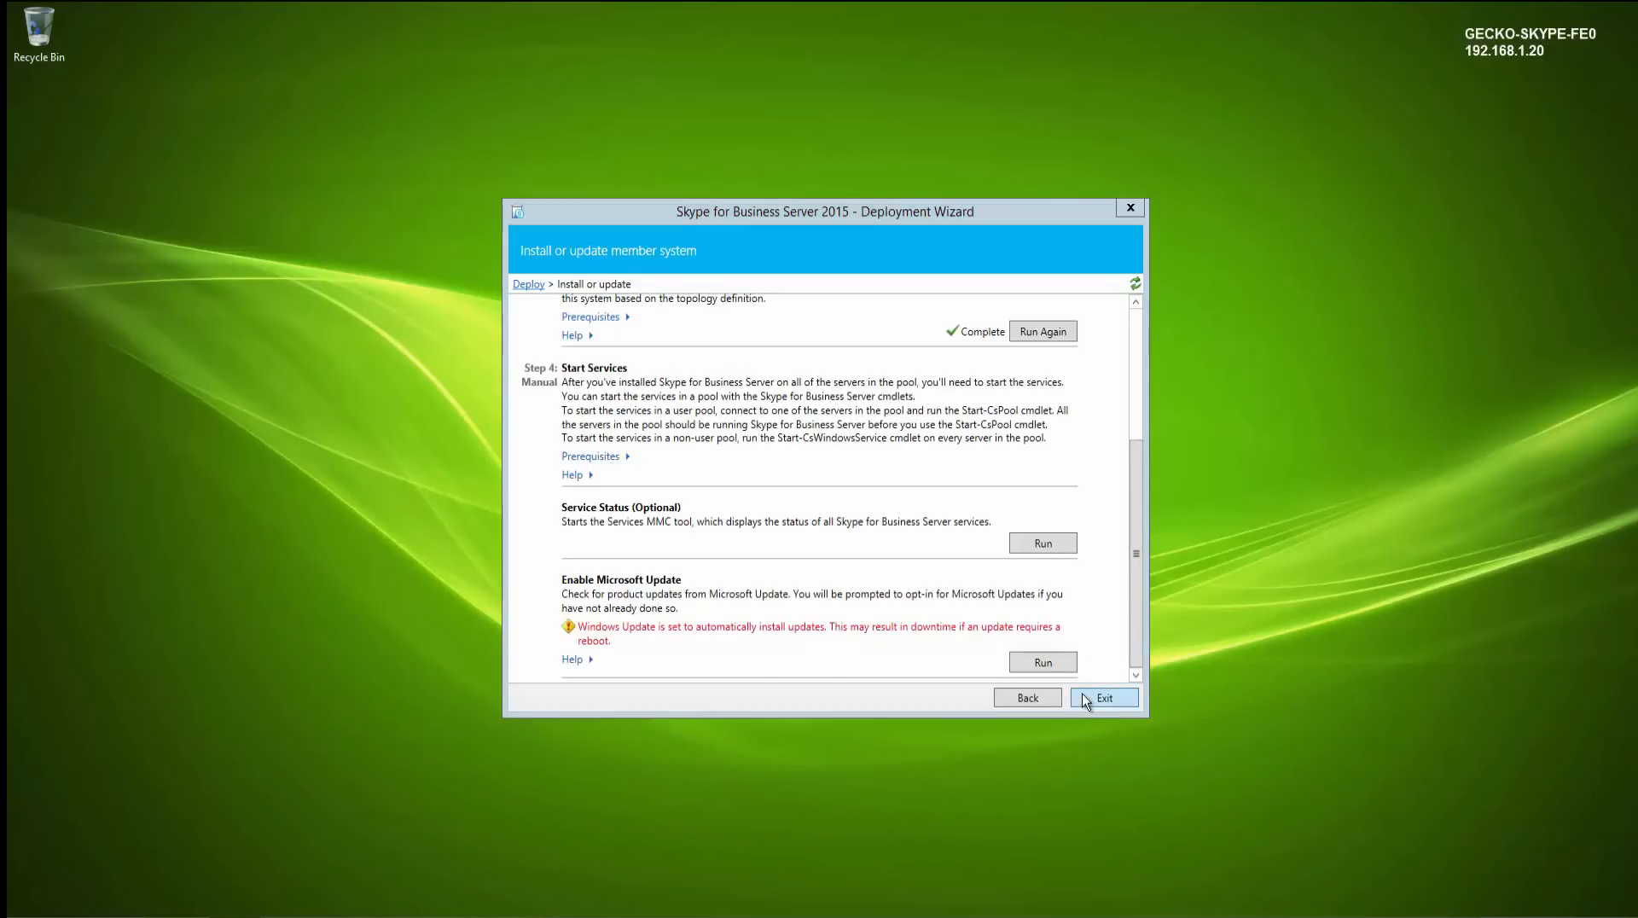
click(1030, 696)
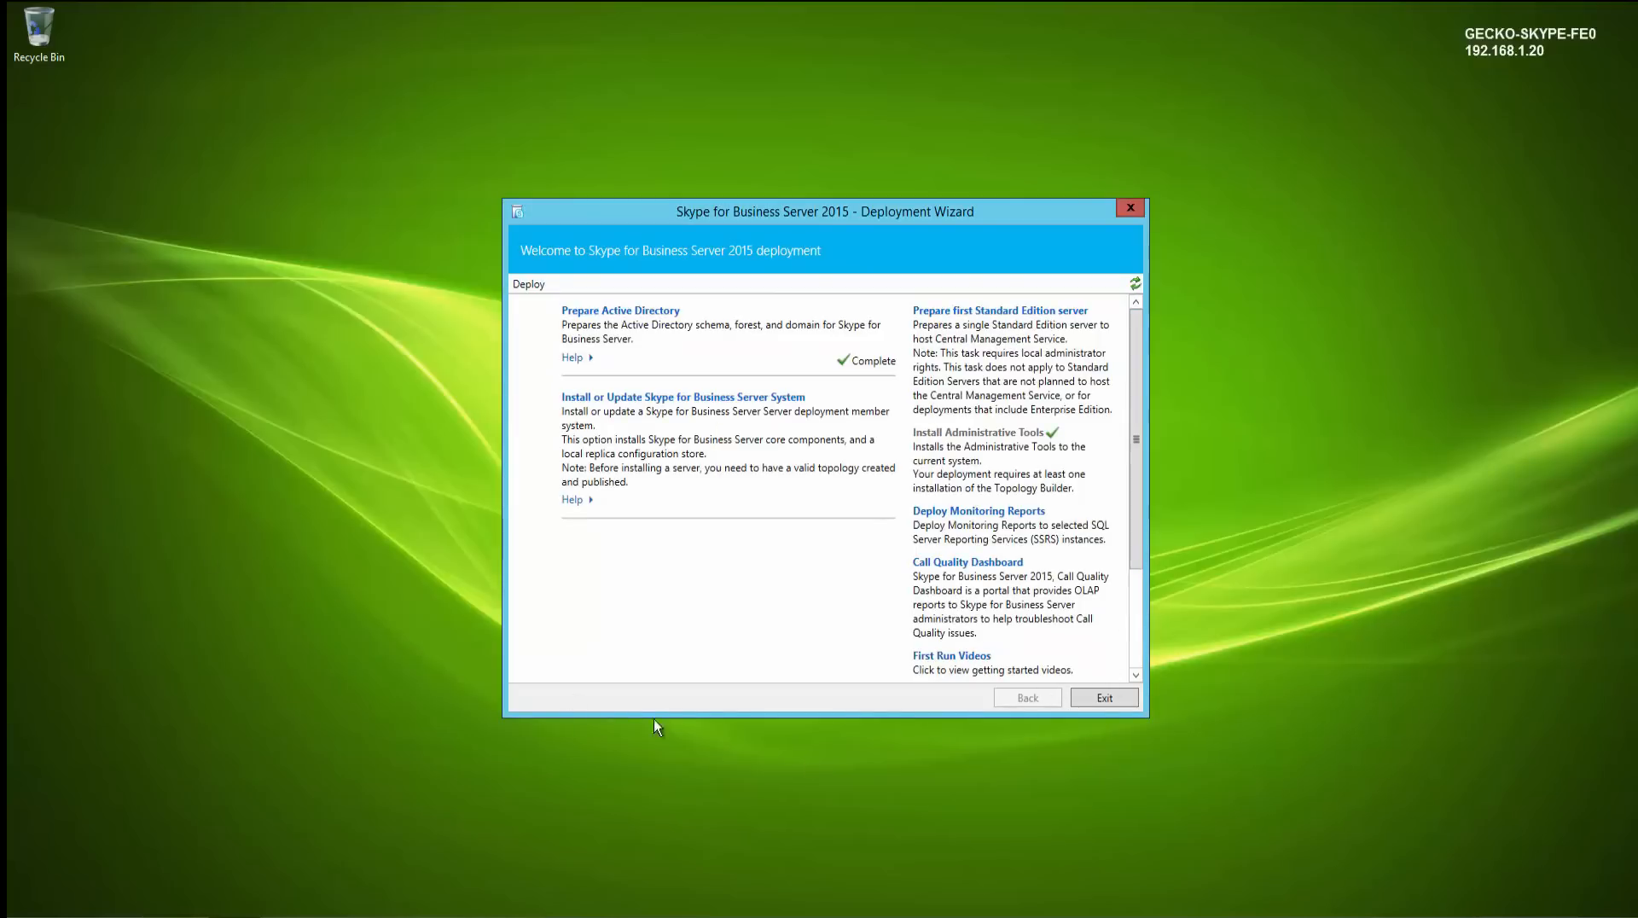
click(1104, 697)
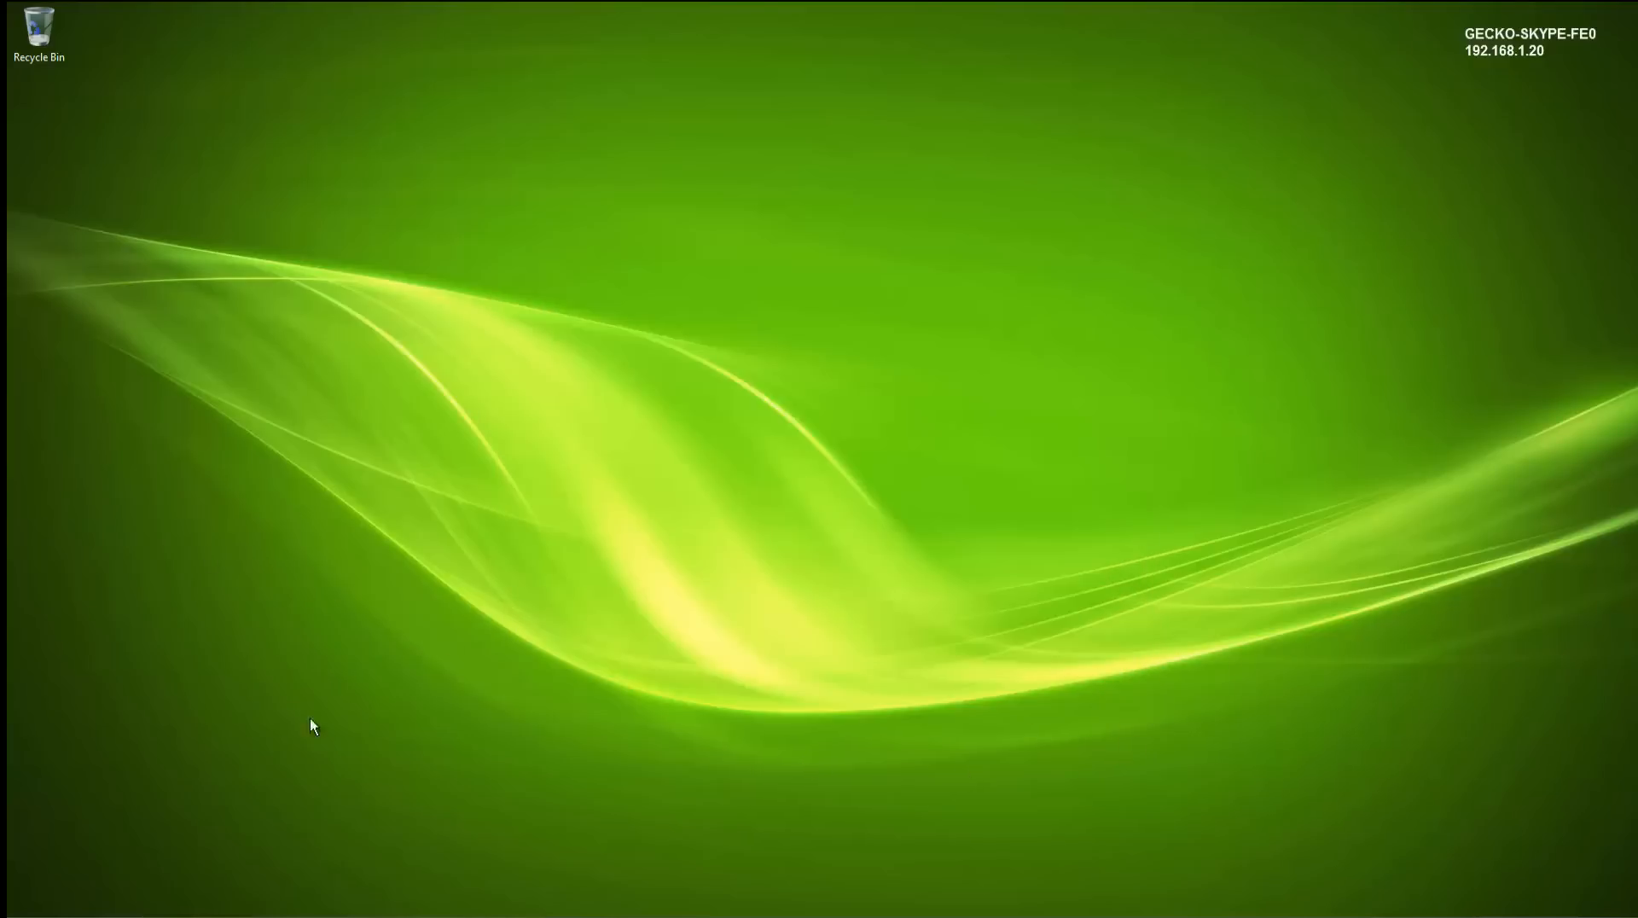
key(super)
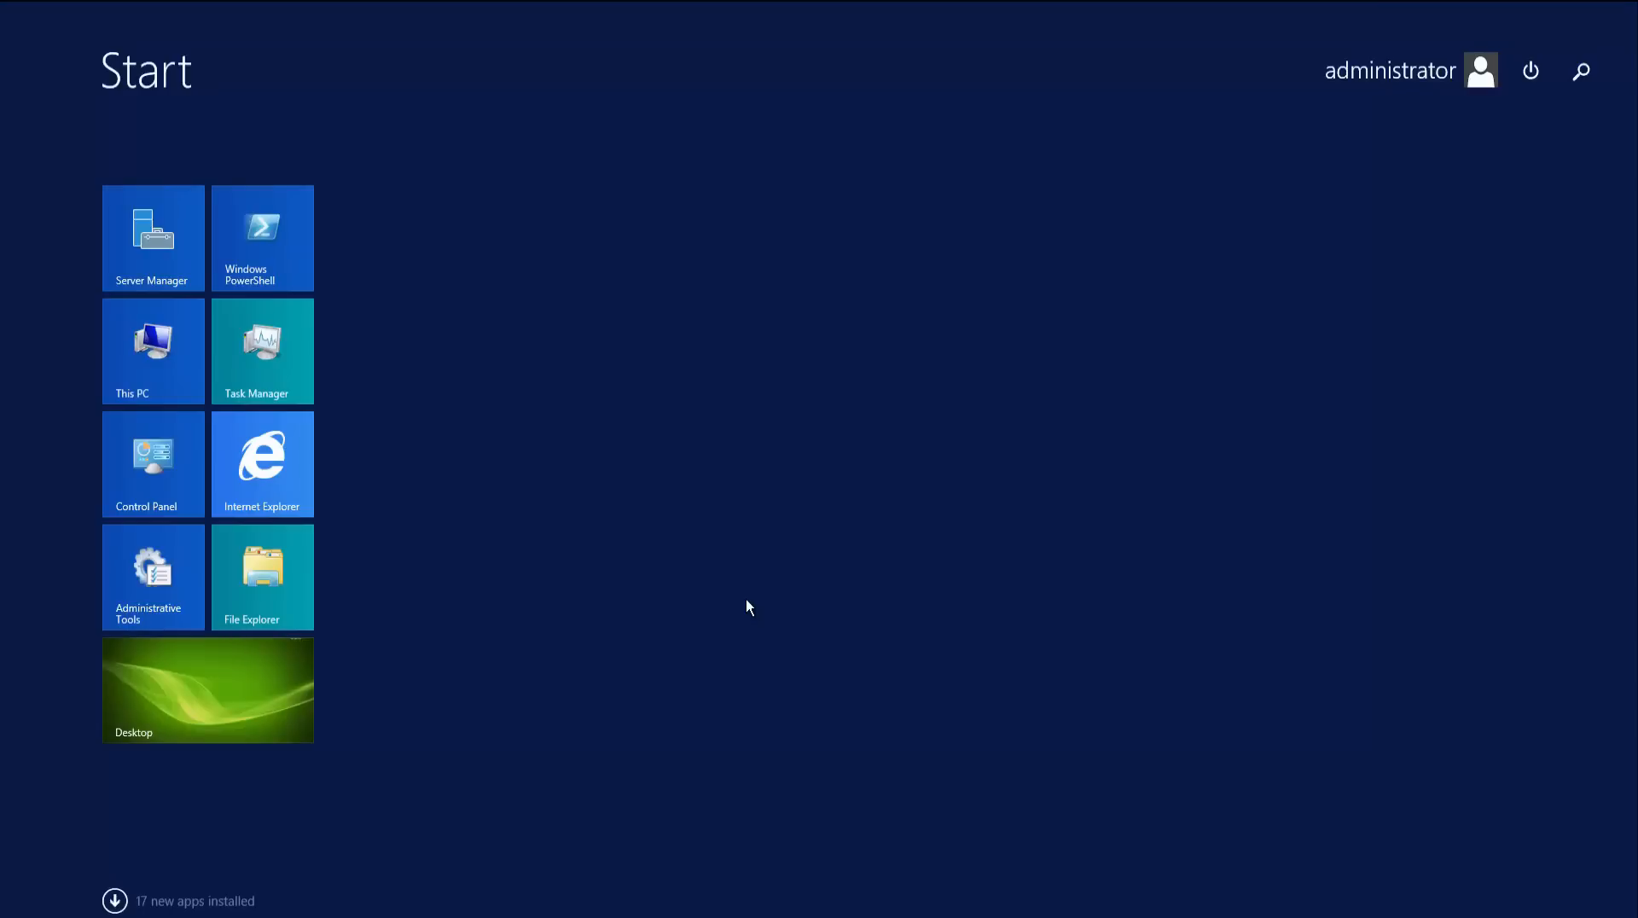
text(Skype for Business Server Deployment Wizard)
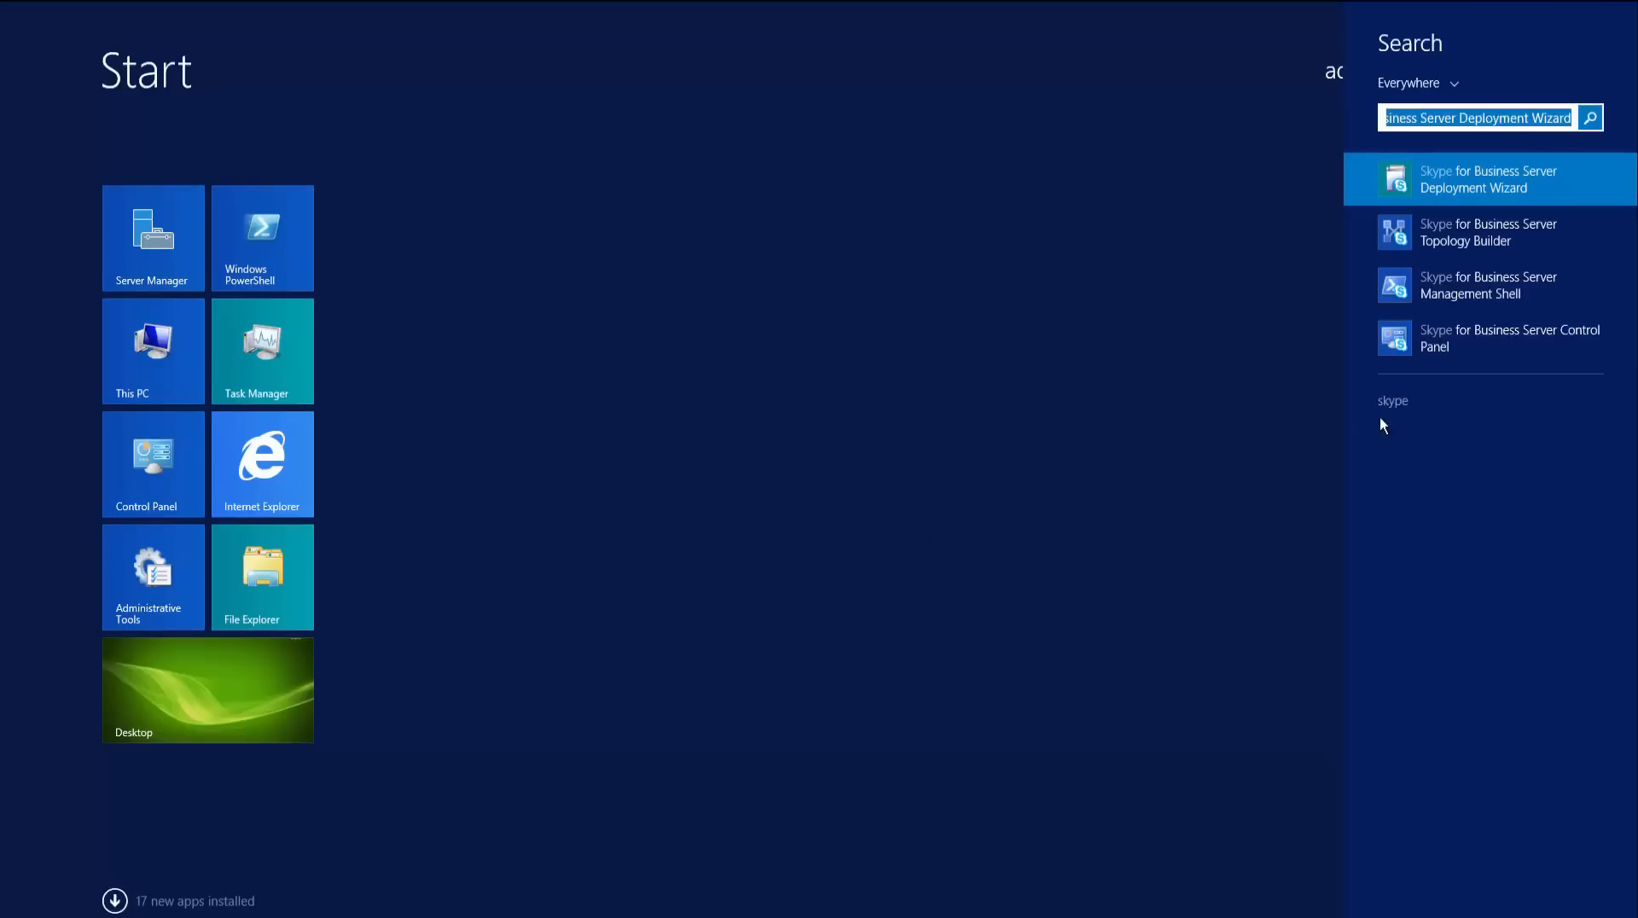
click(1493, 341)
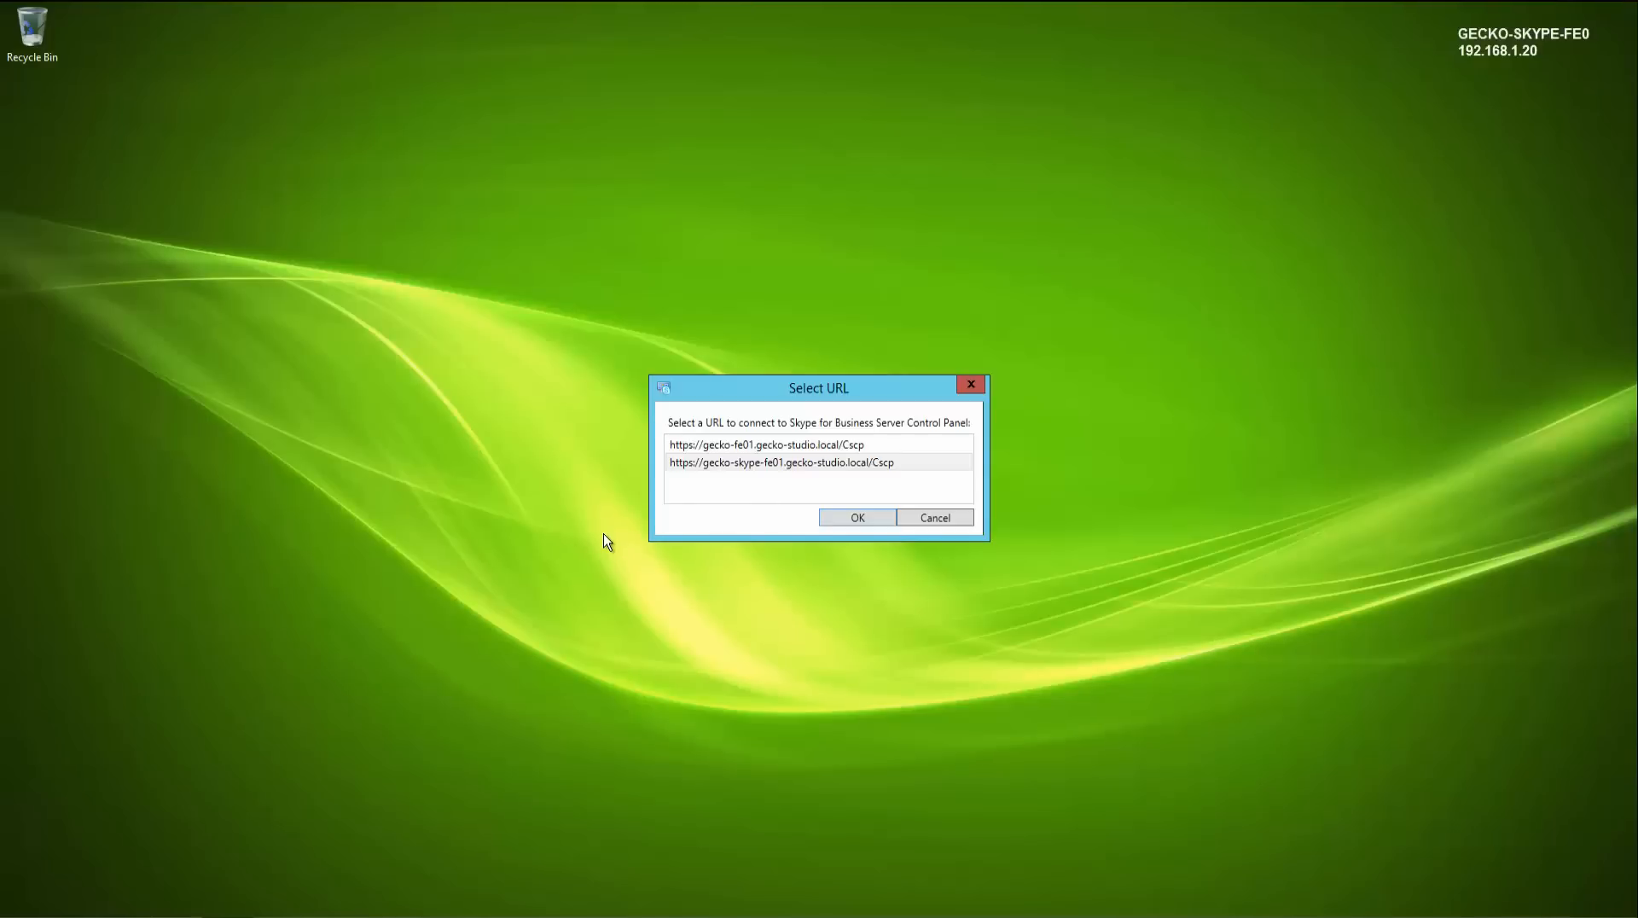
click(747, 465)
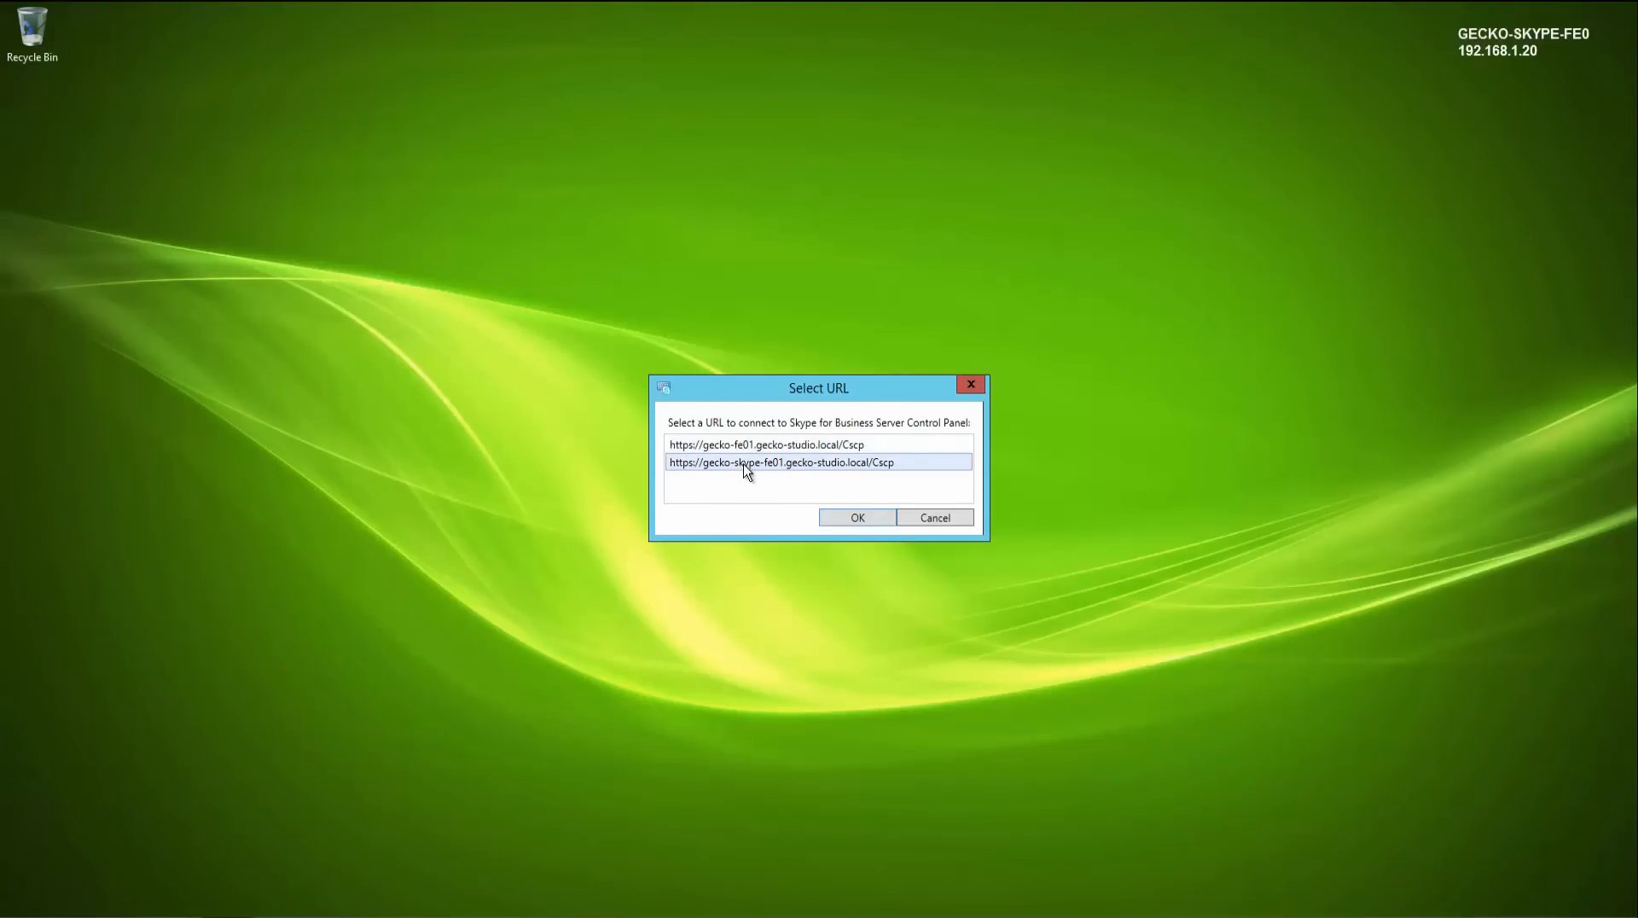
click(858, 519)
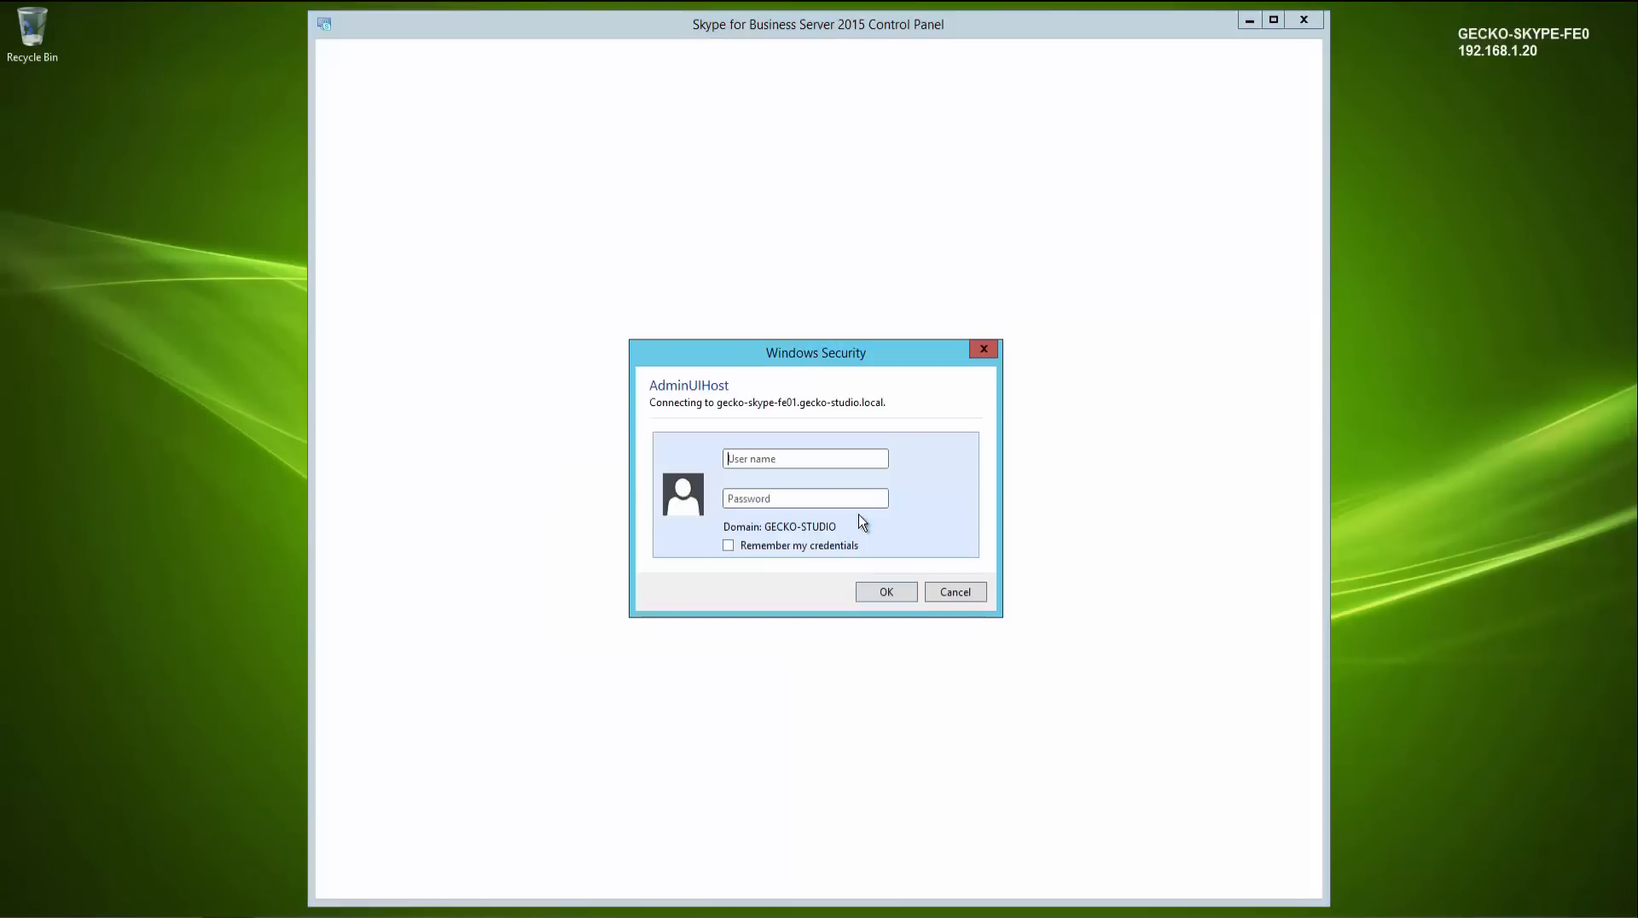
- Sign in to the Control Panel with the administrator user name and its password
click(831, 462)
text(administrator)
key(Tab)
text(***********)
key(Return)
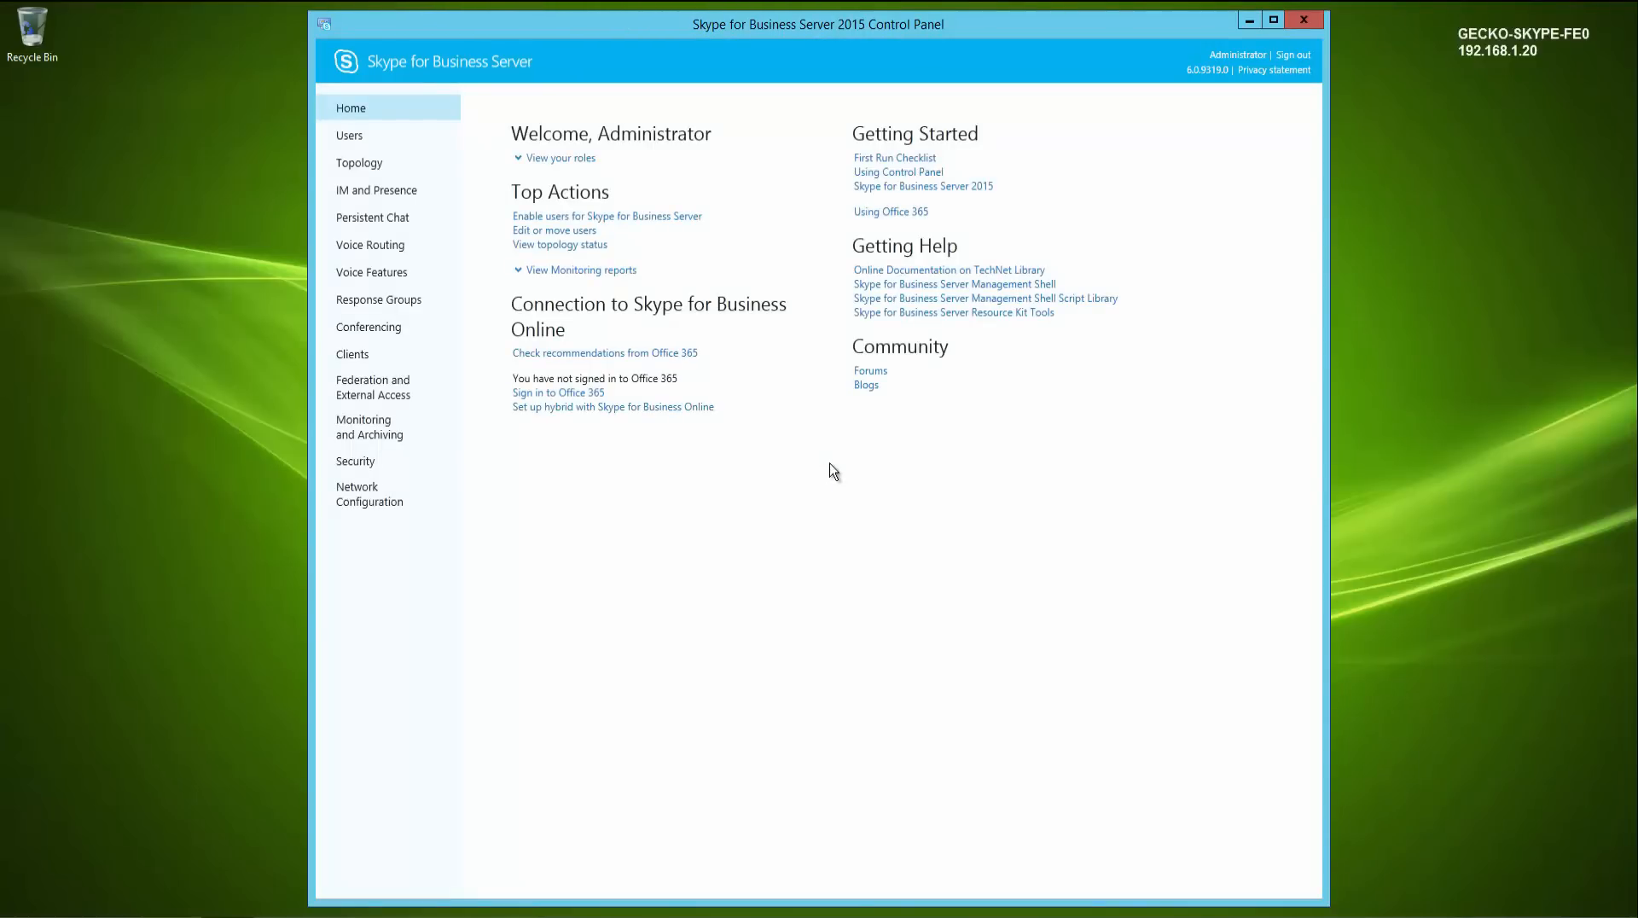
- List all users and move Ironman to the gecko-skype-fe01.gecko-studio.local registrar pool
click(350, 136)
click(854, 178)
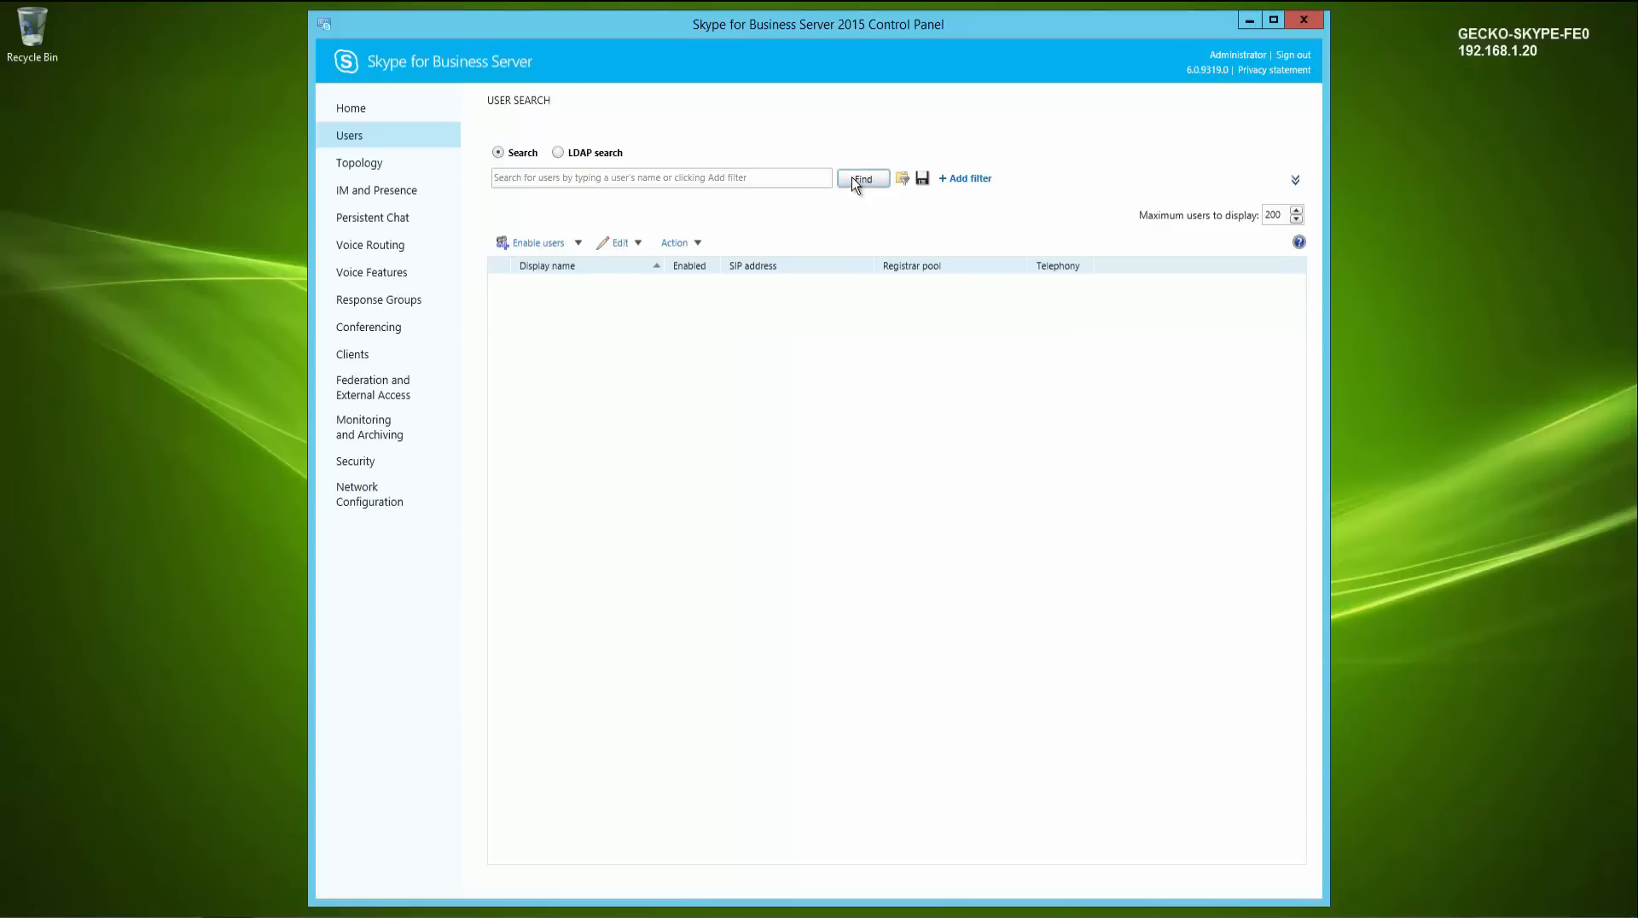
click(591, 310)
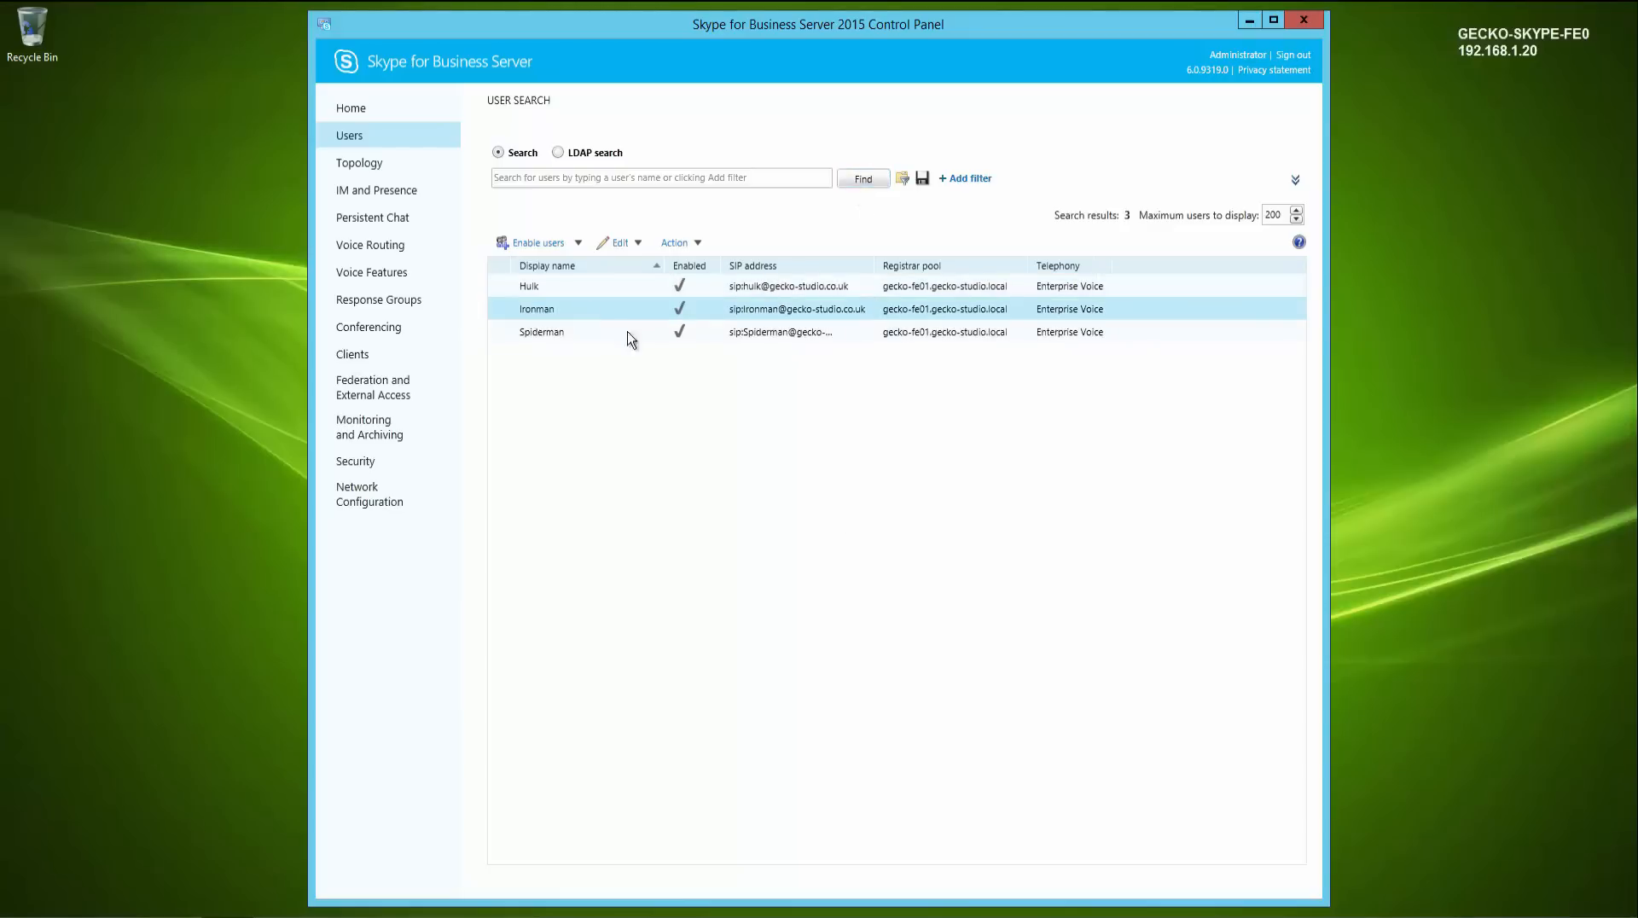
click(698, 244)
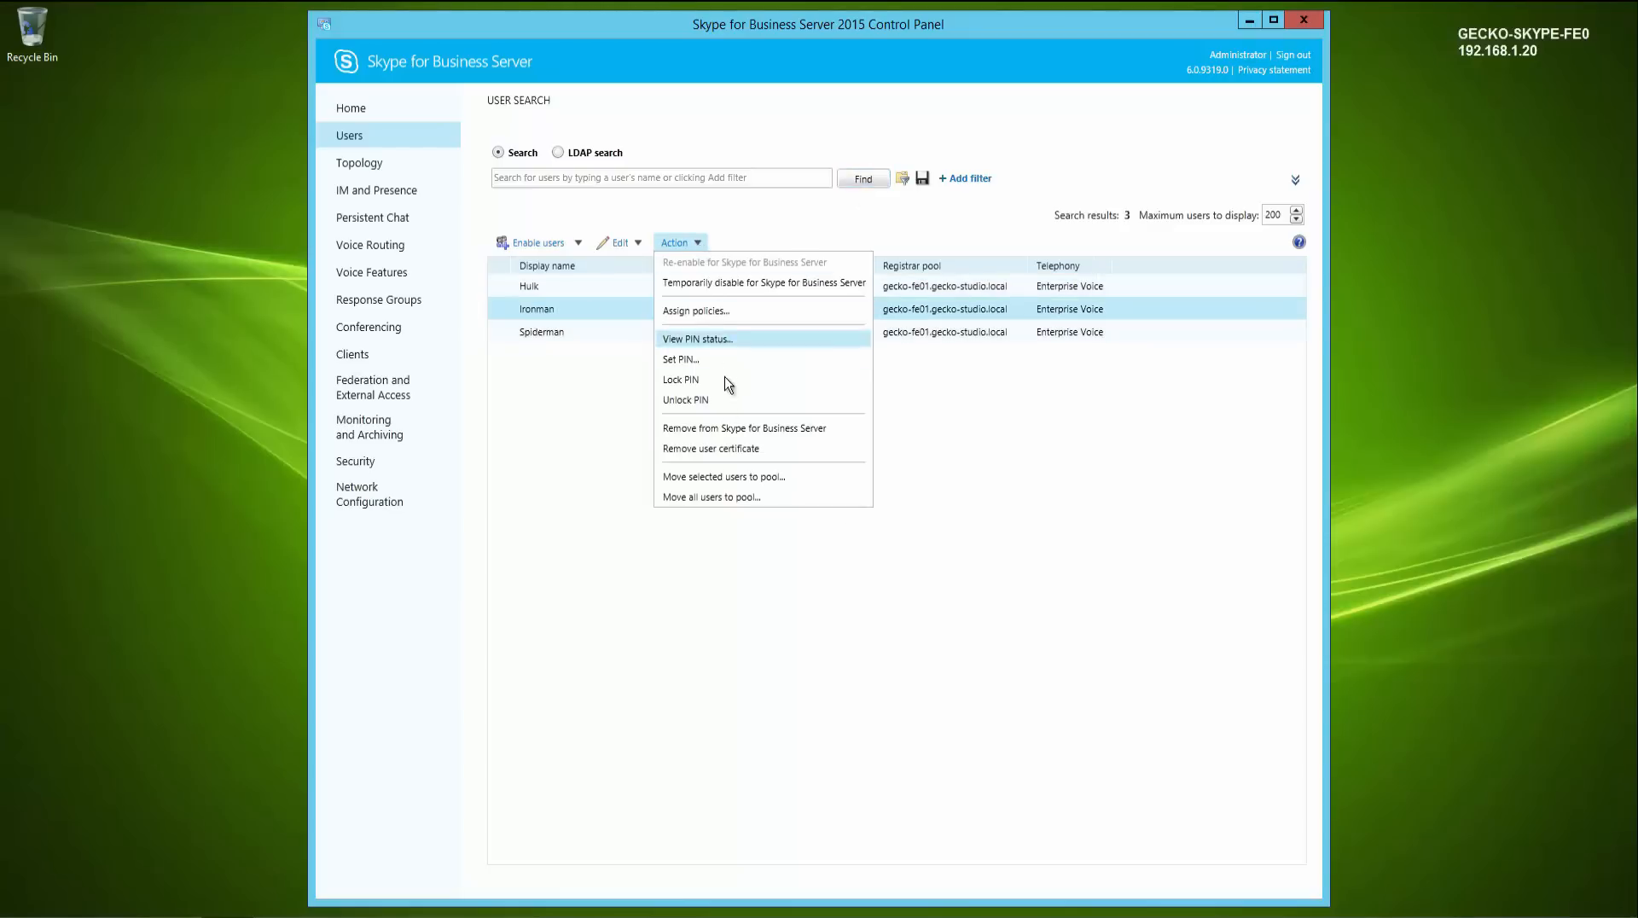
click(724, 479)
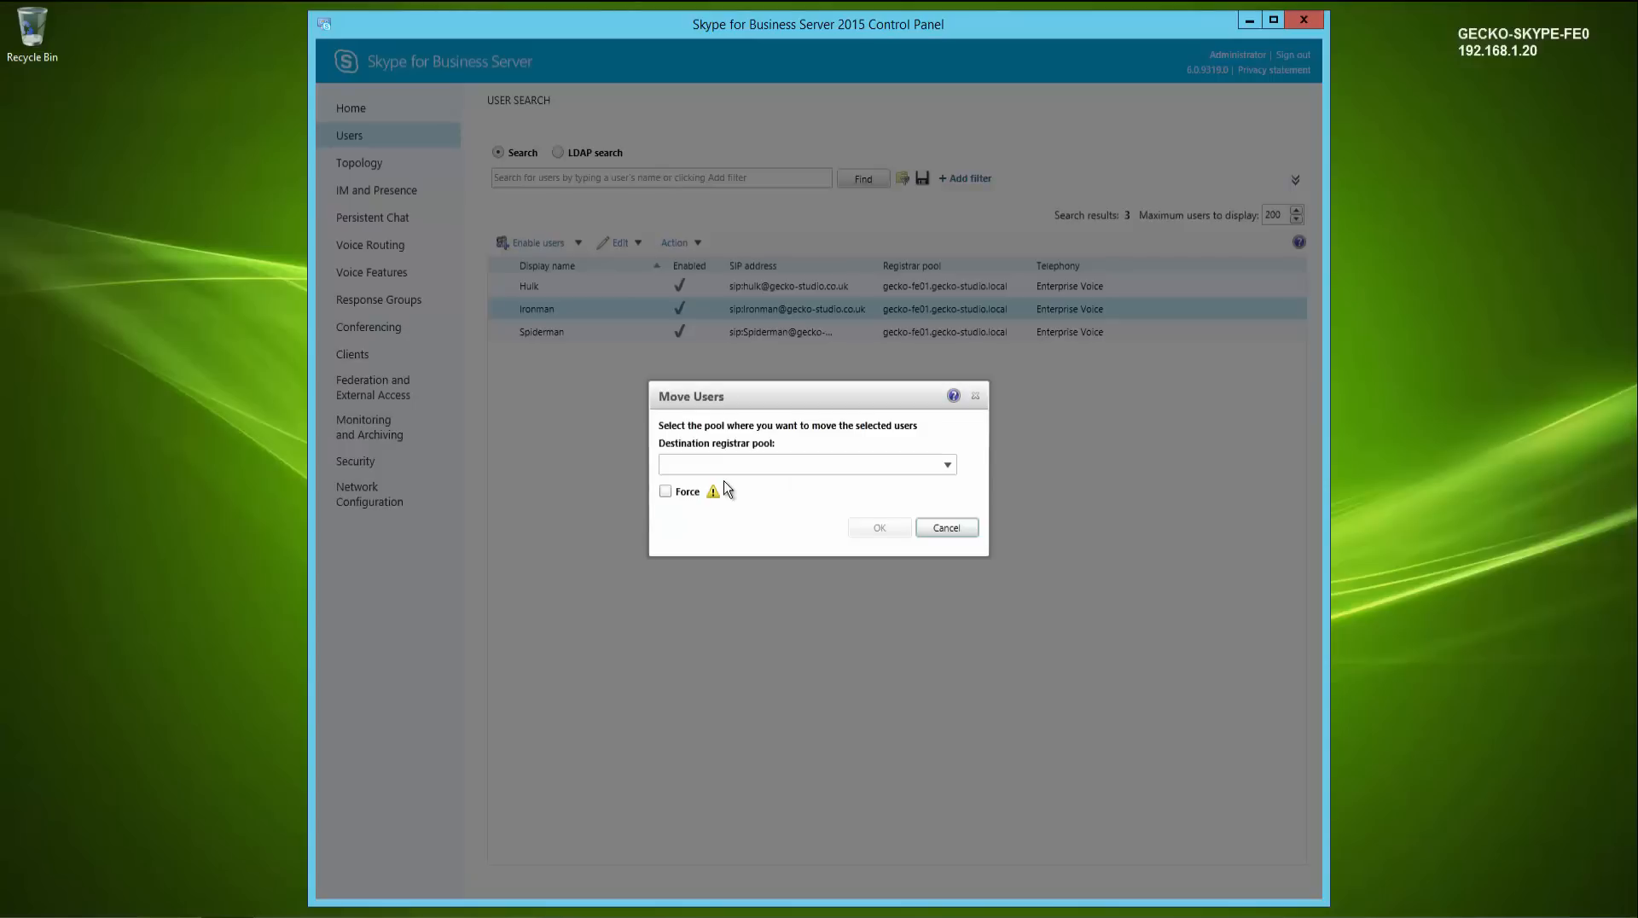
click(947, 466)
click(802, 505)
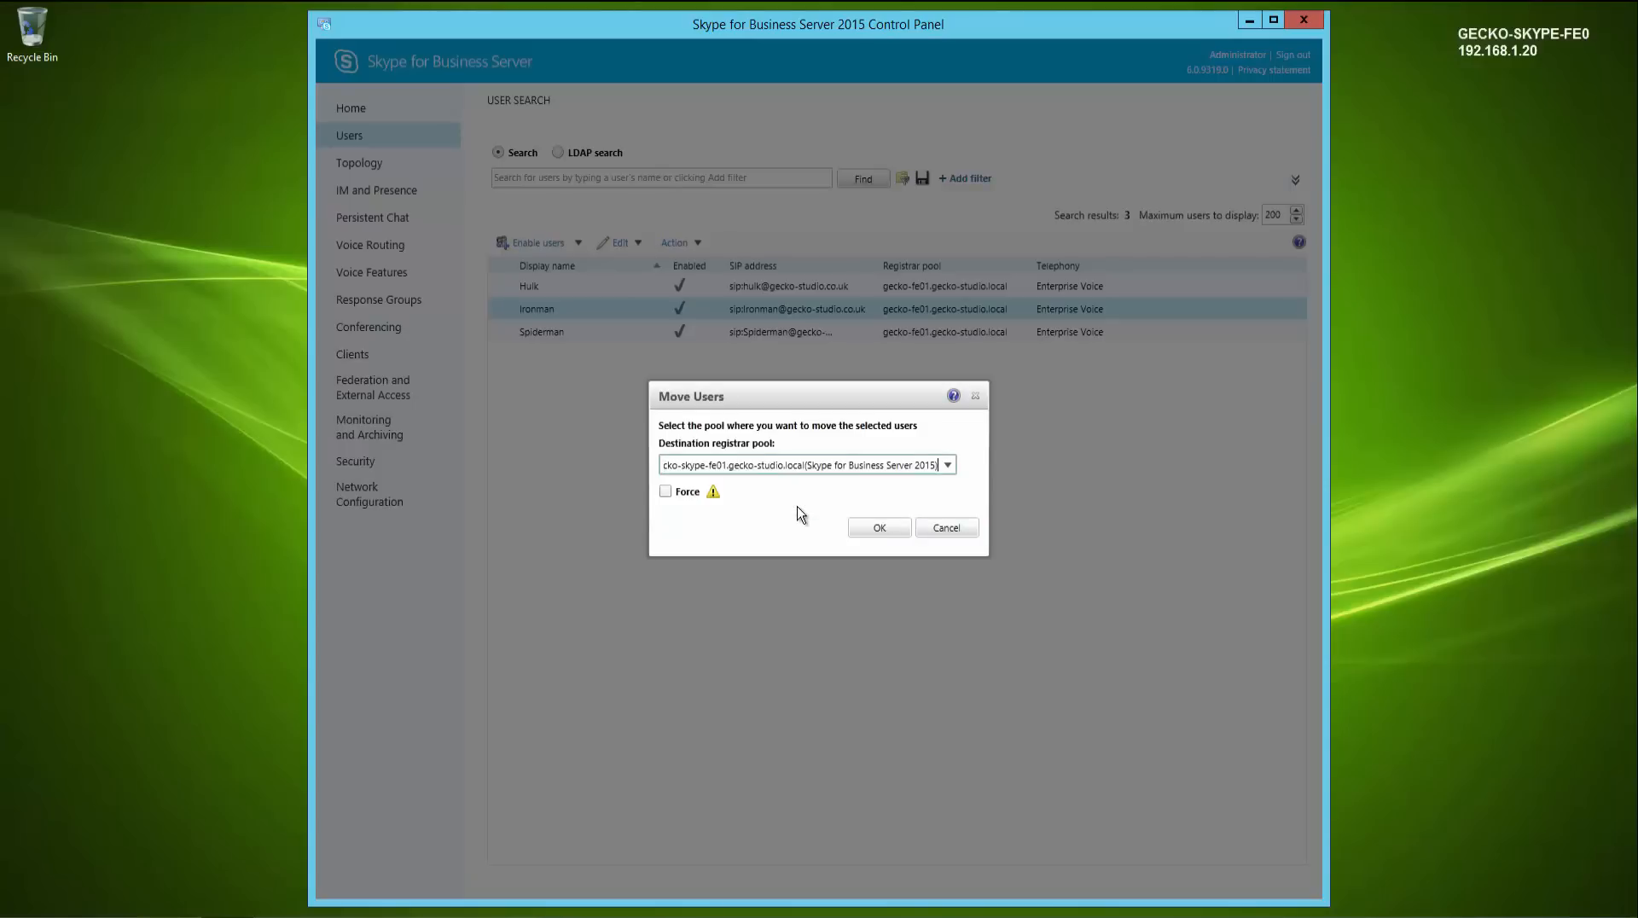
click(890, 532)
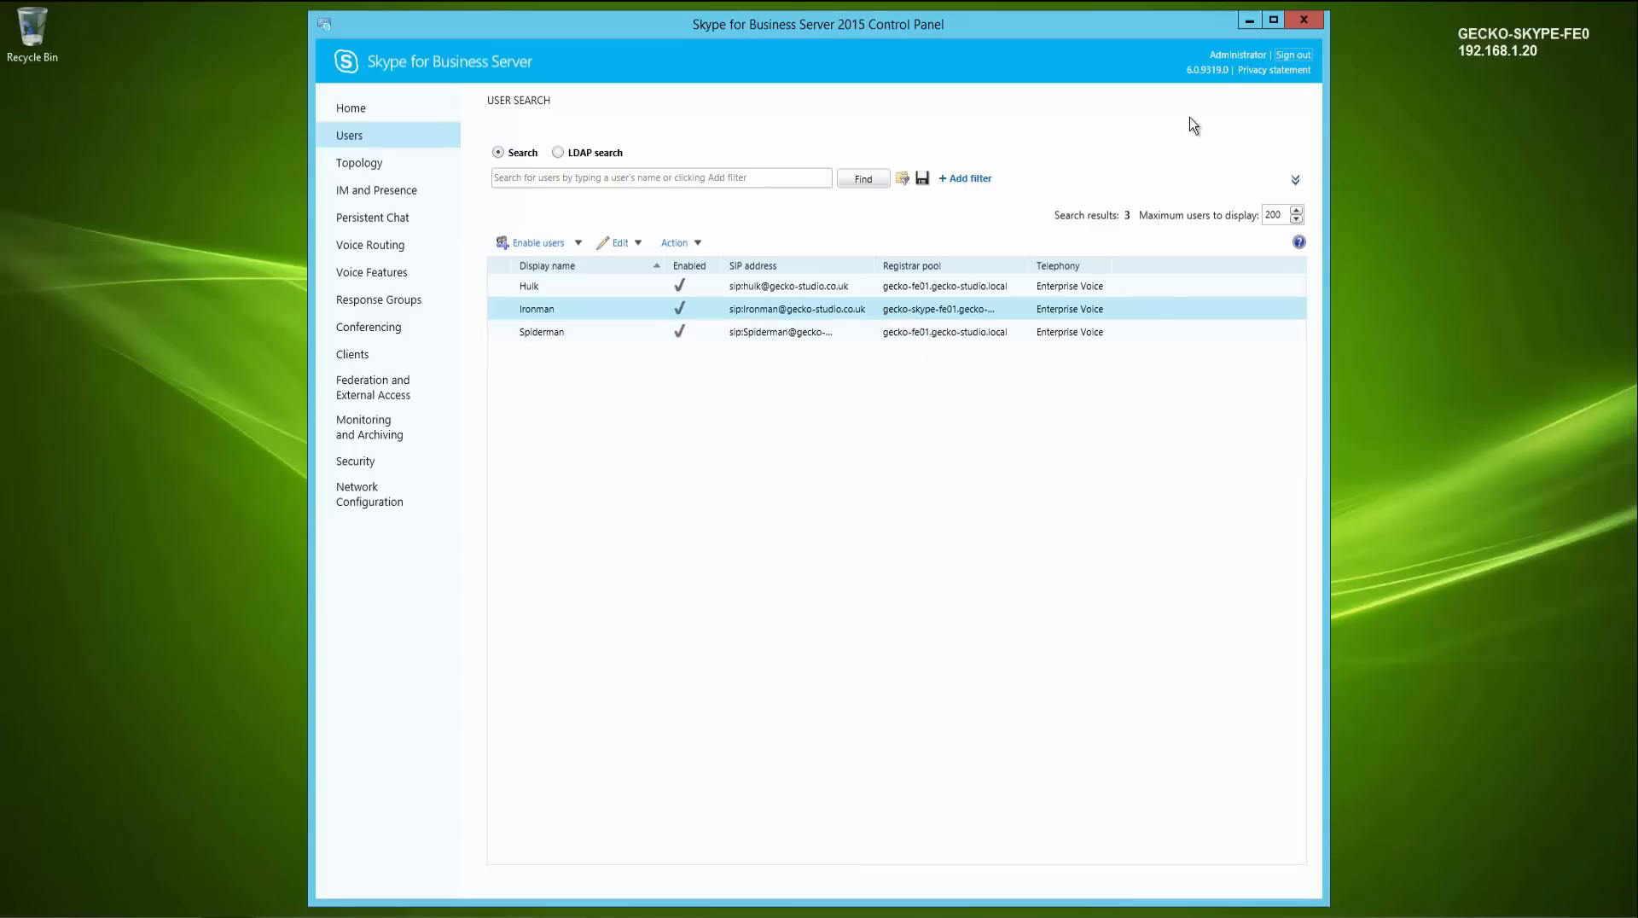
- Close the Control Panel and open DNS Manager on the domain controller GECKO-DC1
click(1303, 19)
click(888, 529)
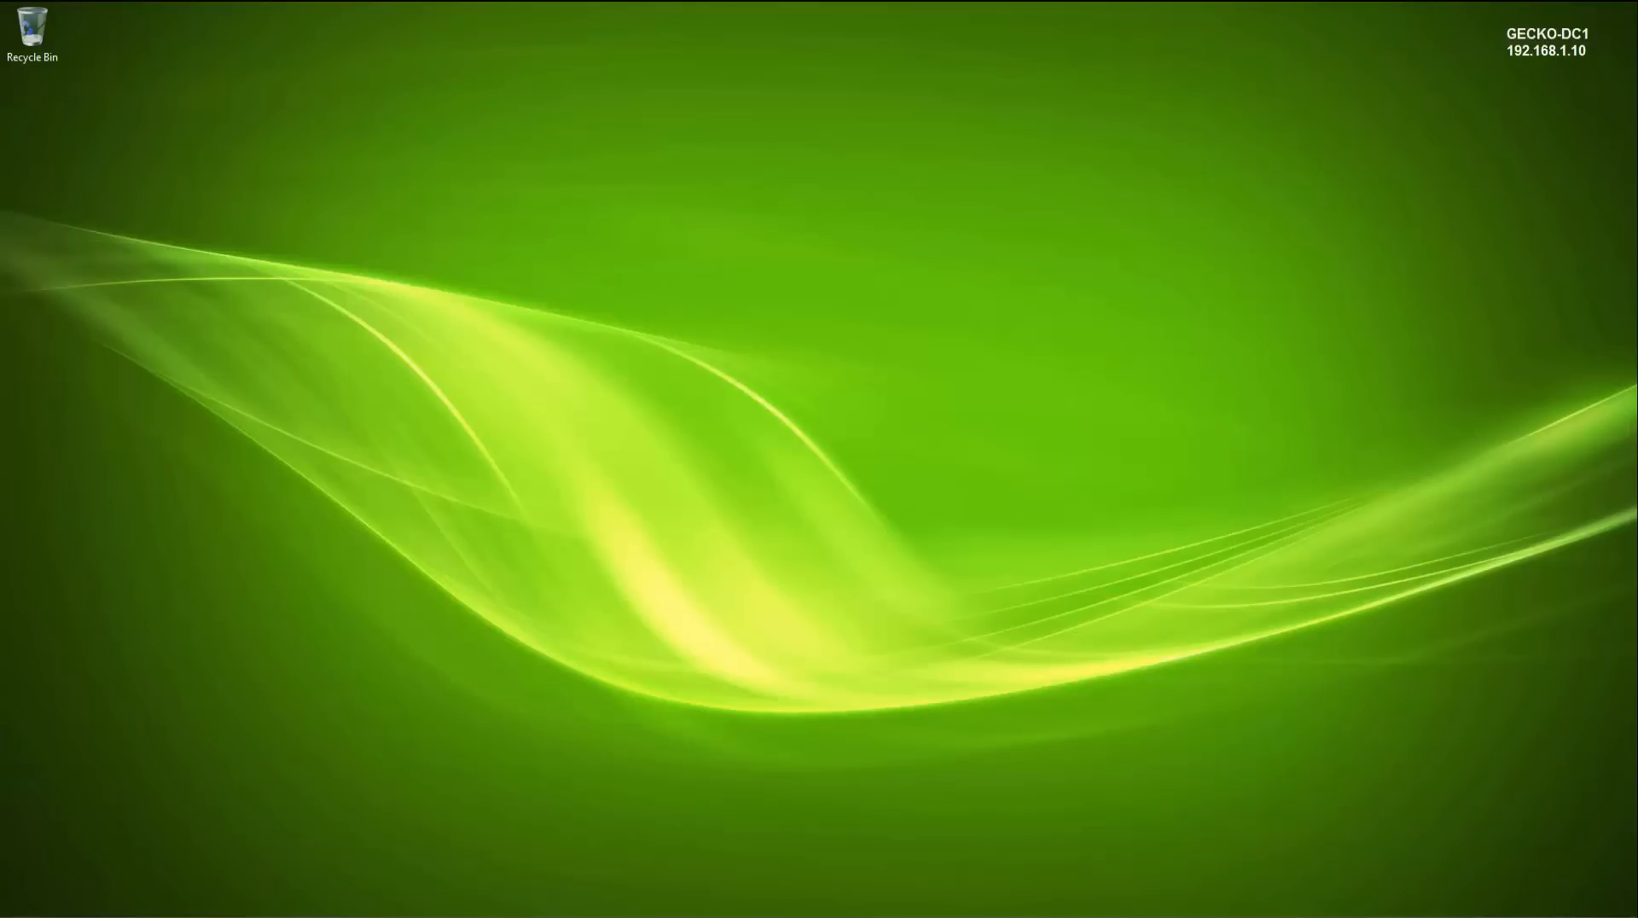
click(20, 917)
text(dns)
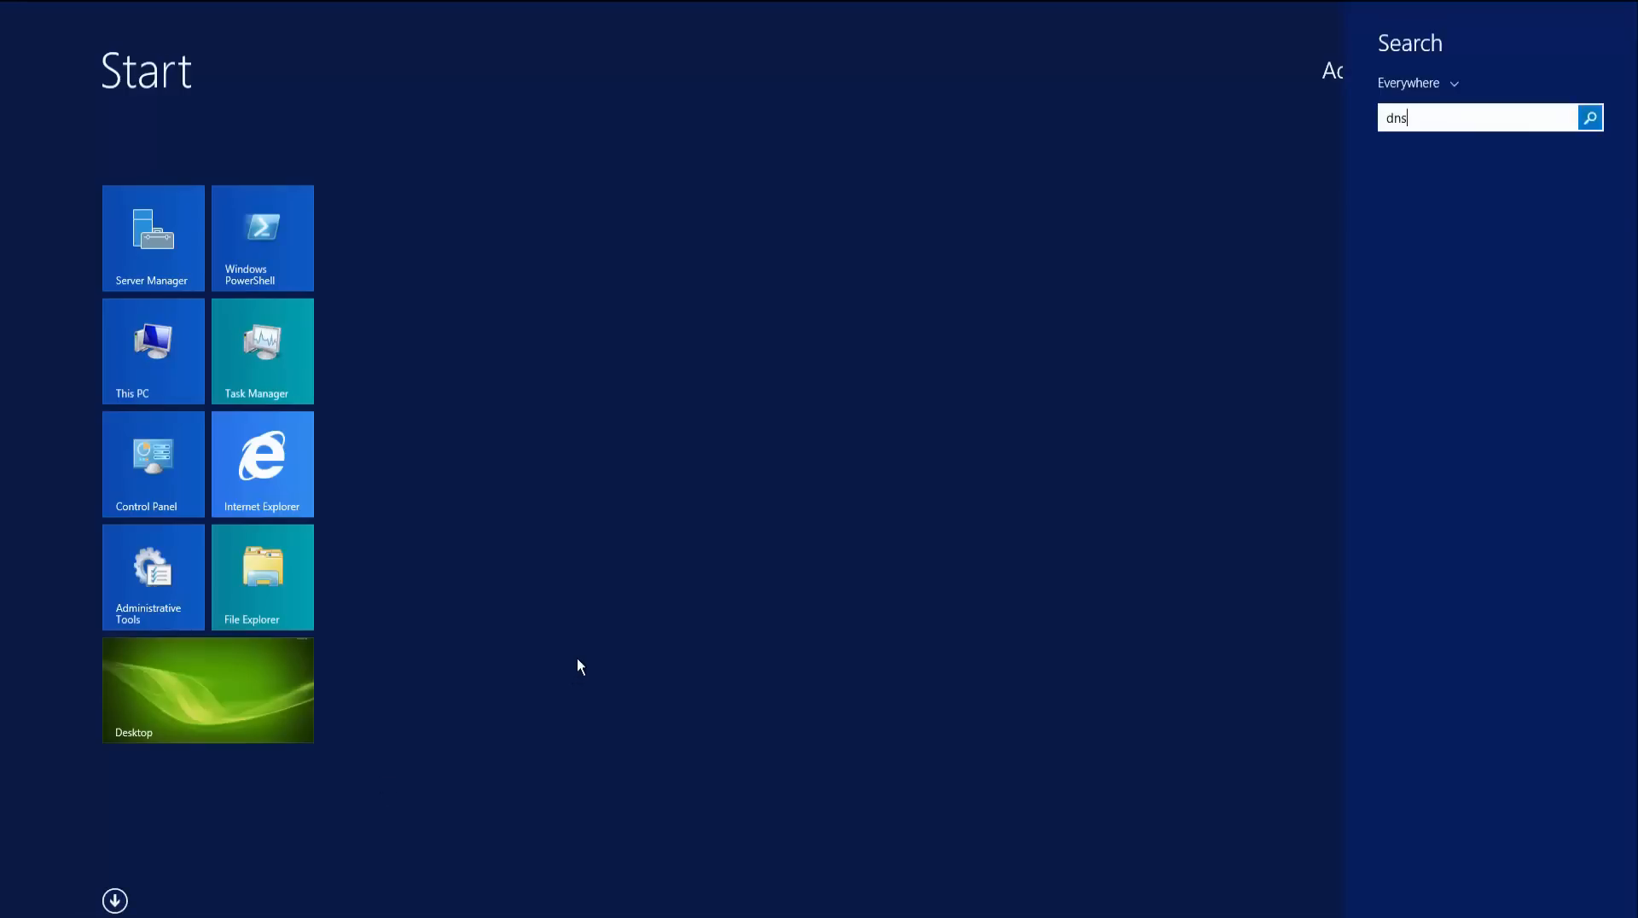
key(Return)
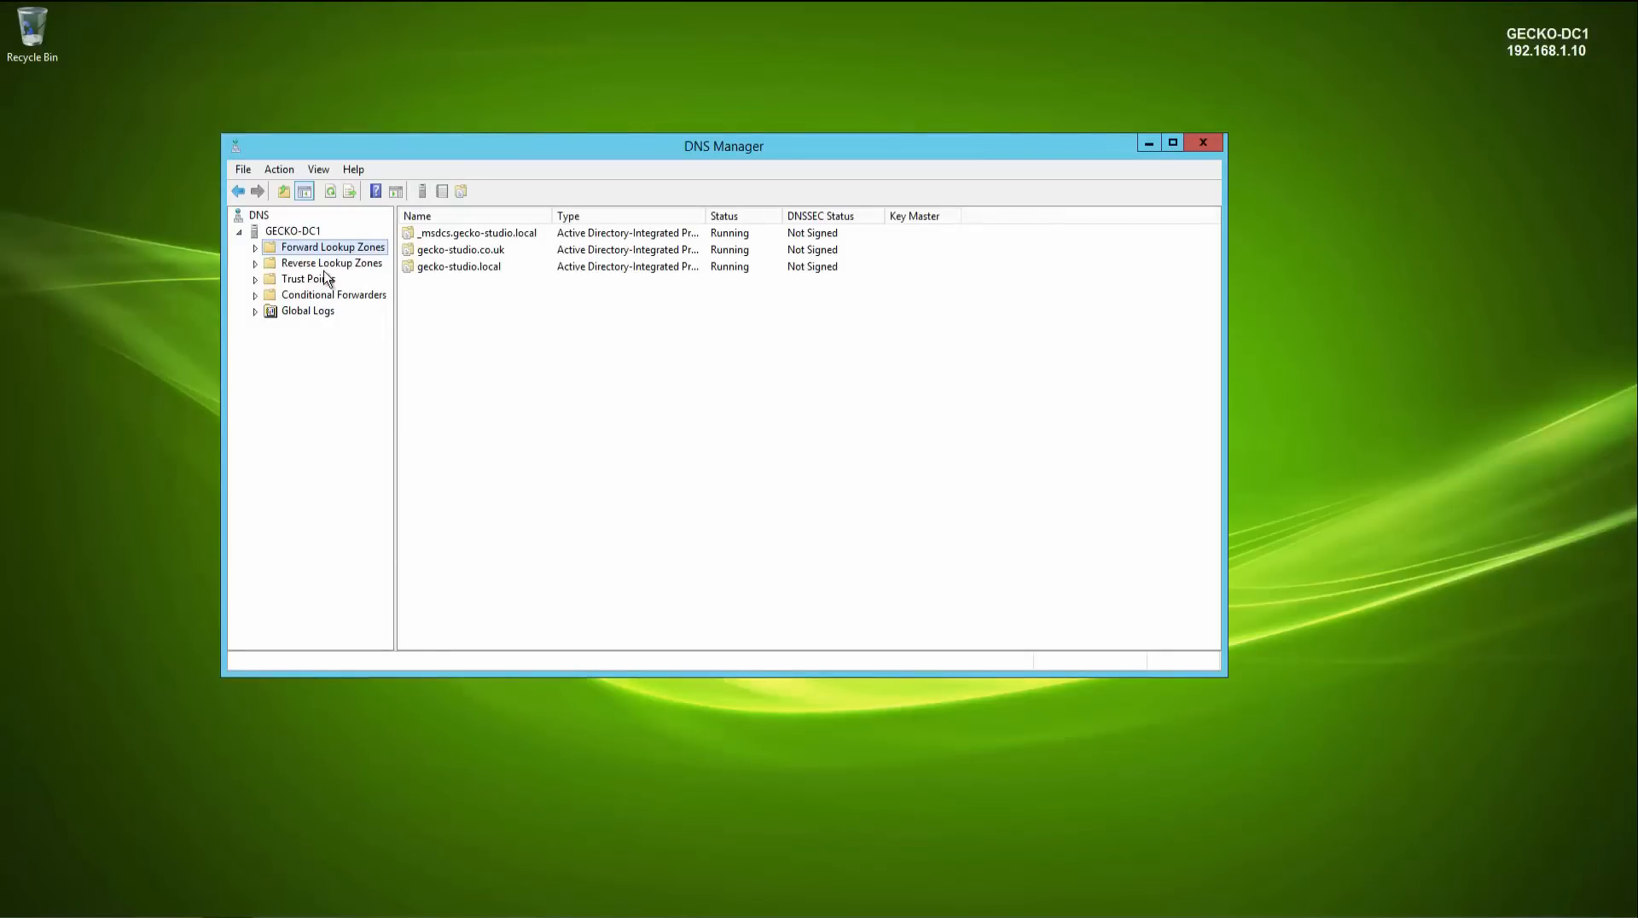
- In the gecko-studio.co.uk zone, set the admin host record's IP address to 192.168.1.20 and copy it
click(255, 248)
click(316, 280)
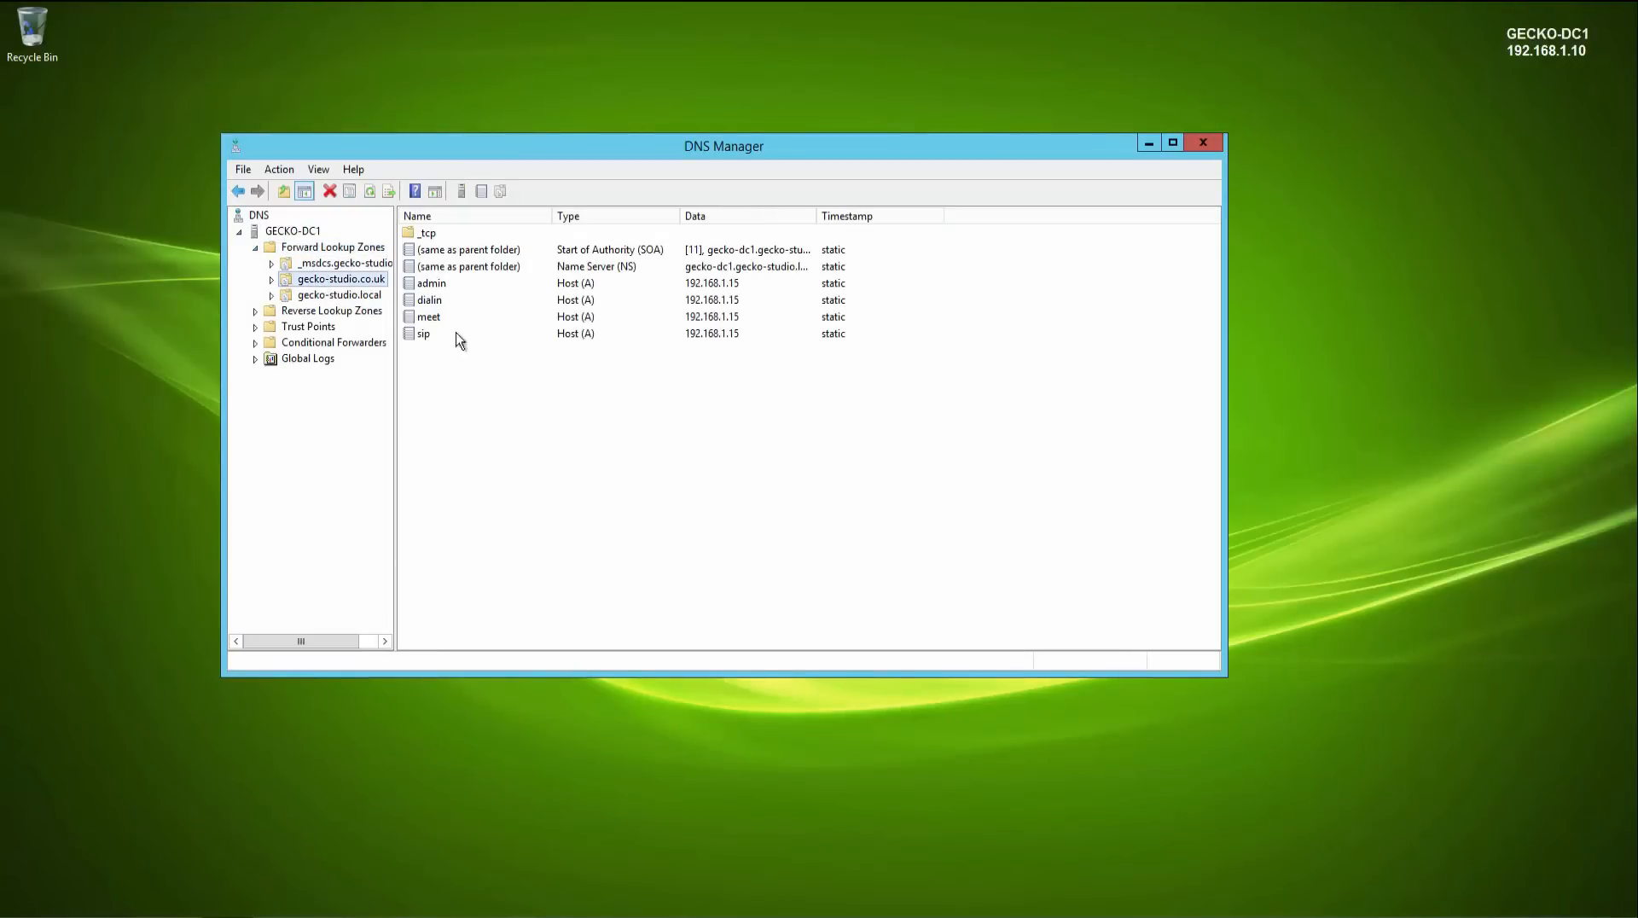
double_click(445, 290)
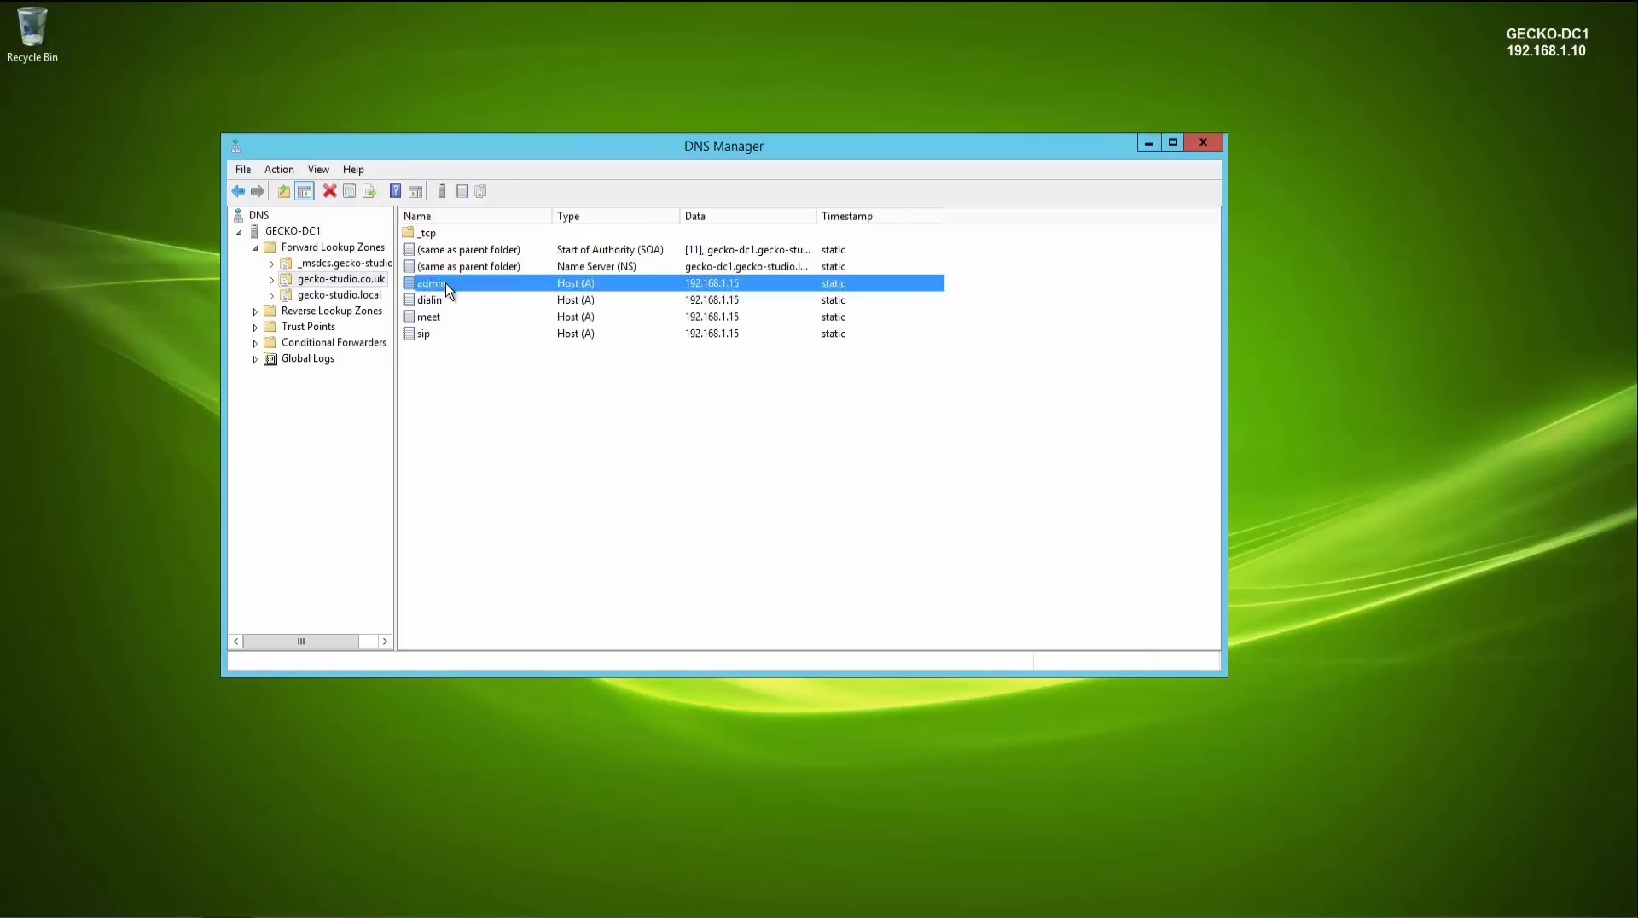
click(642, 376)
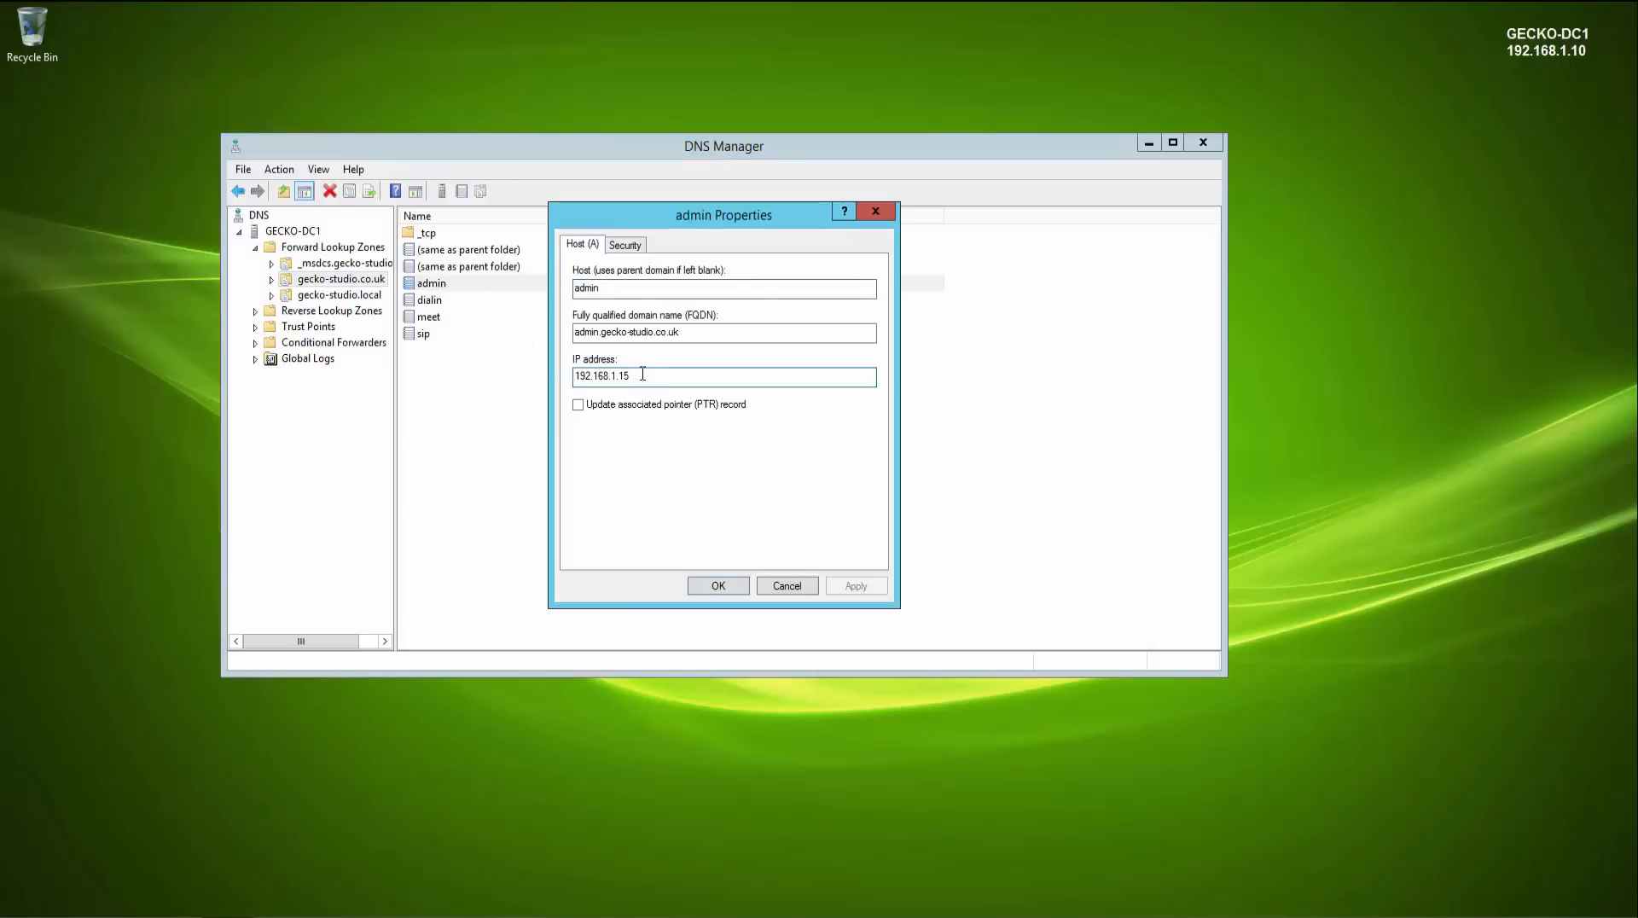
key(BackSpace)
key(BackSpace)
text(20)
drag(663, 378, 484, 372)
key(ctrl+c)
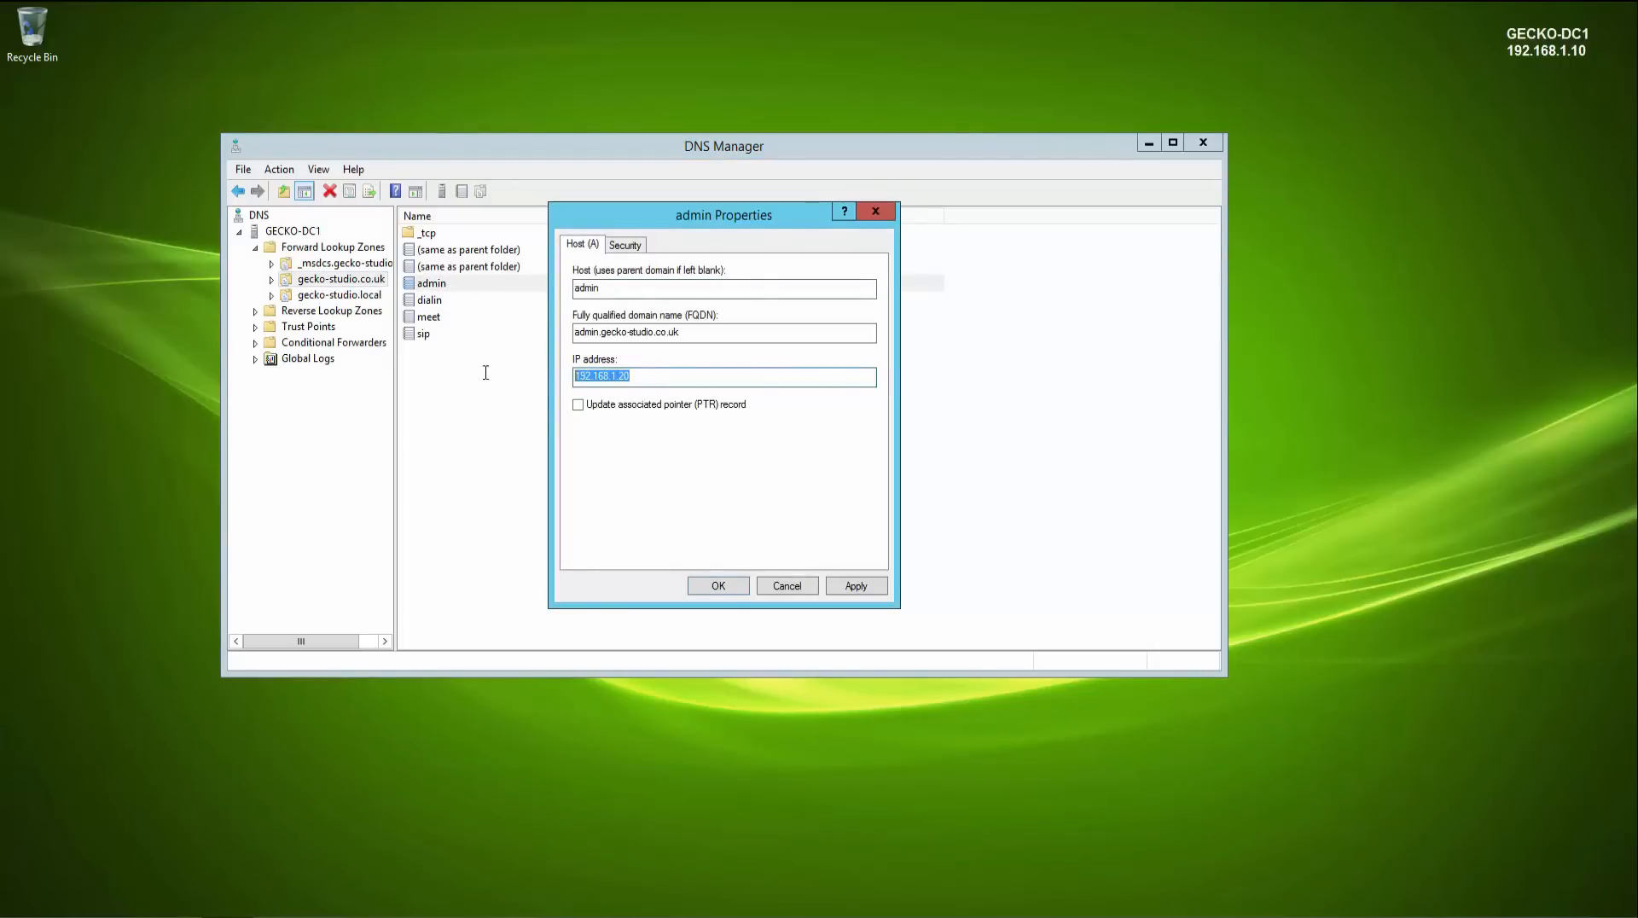
click(718, 586)
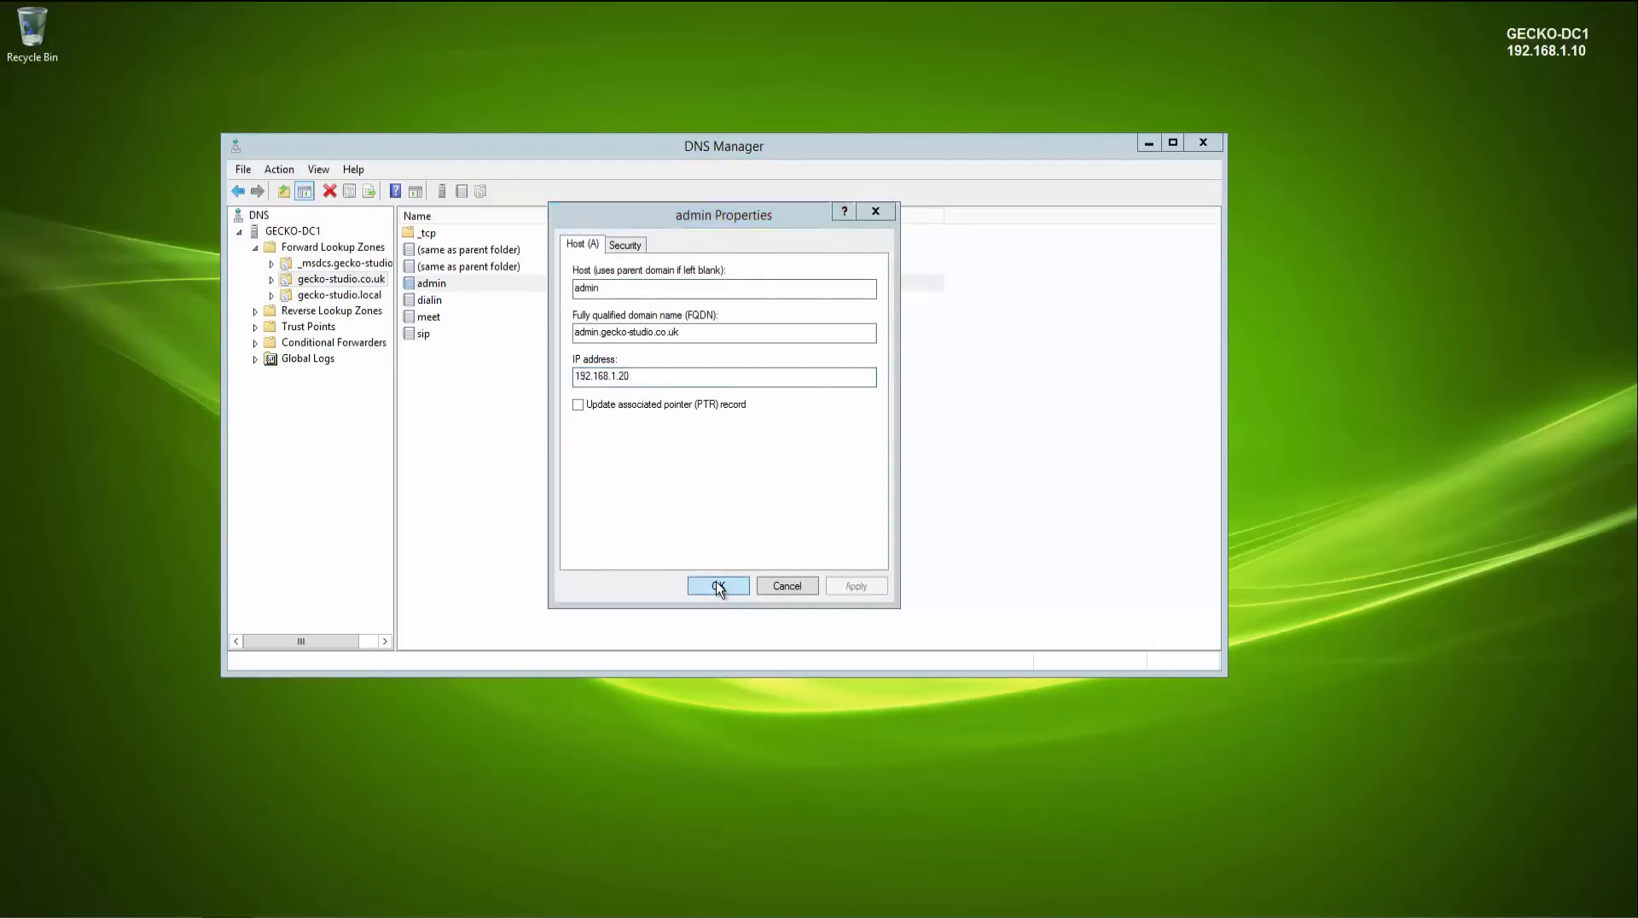
- Set the dialin, meet and sip host records' IP addresses to 192.168.1.20 by pasting the copied address
double_click(439, 302)
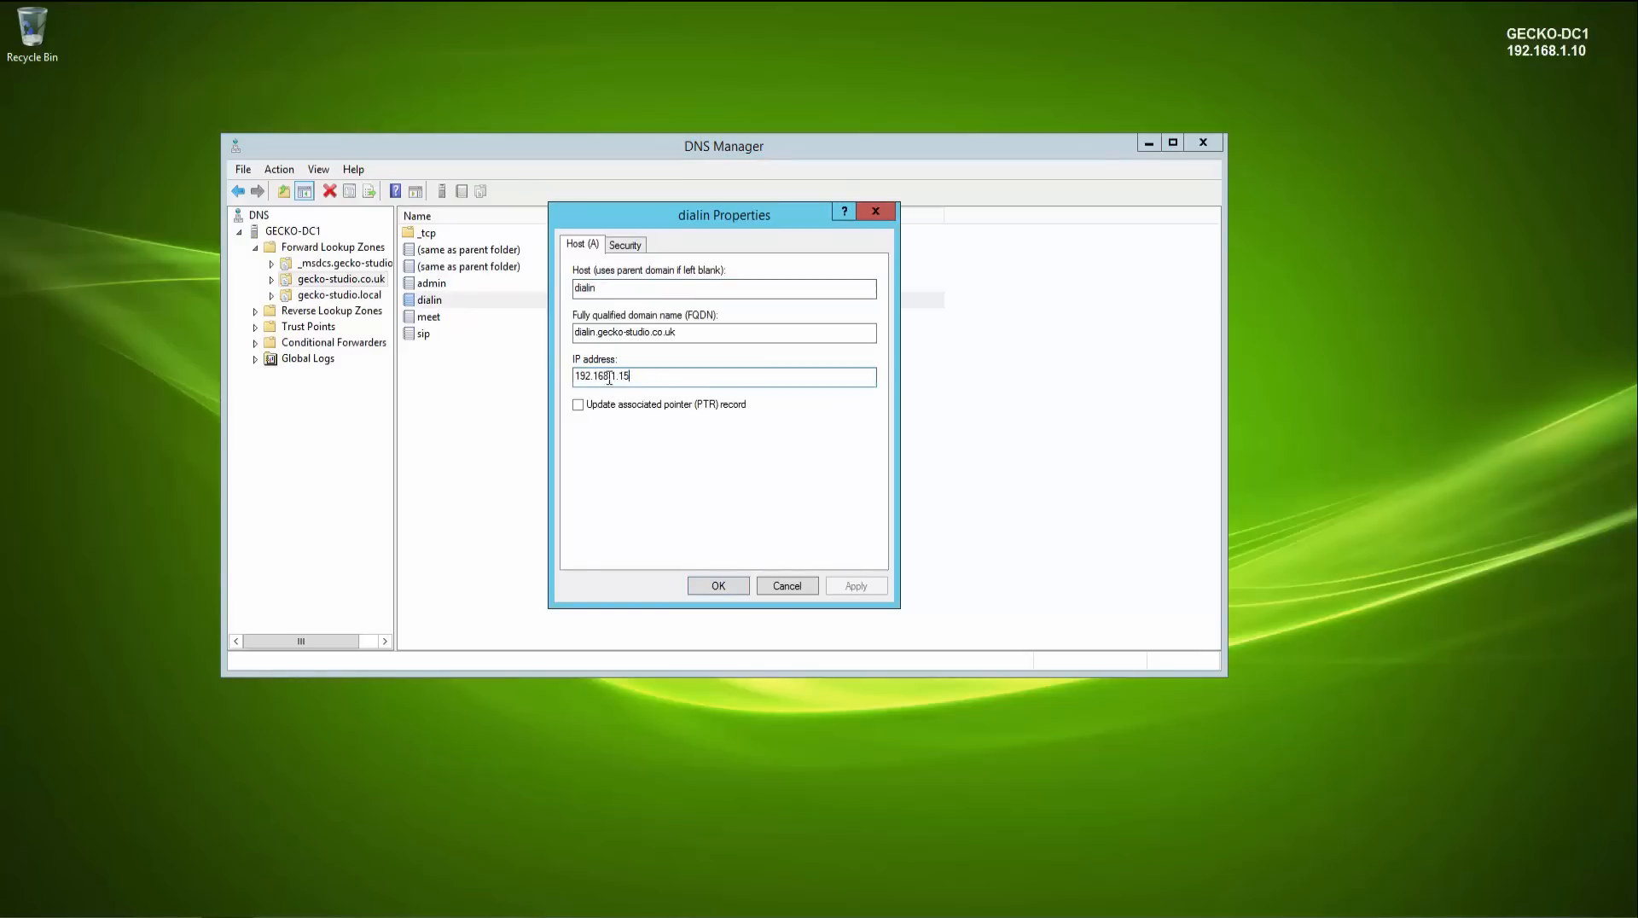
double_click(615, 376)
key(ctrl+v)
click(734, 592)
double_click(435, 318)
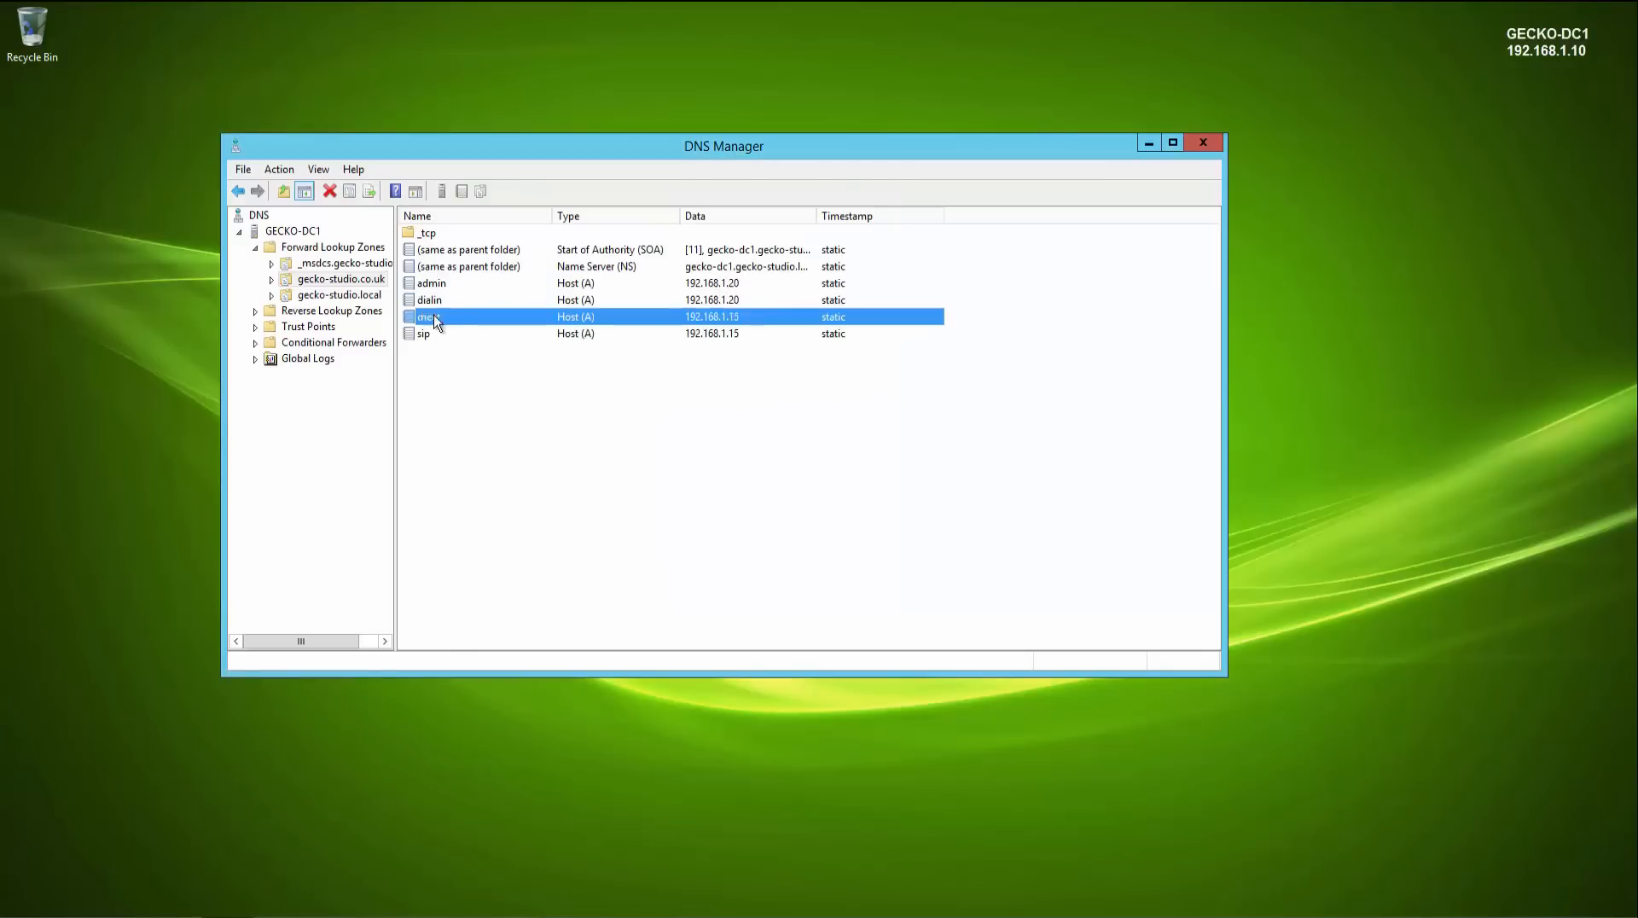
double_click(632, 377)
key(ctrl+v)
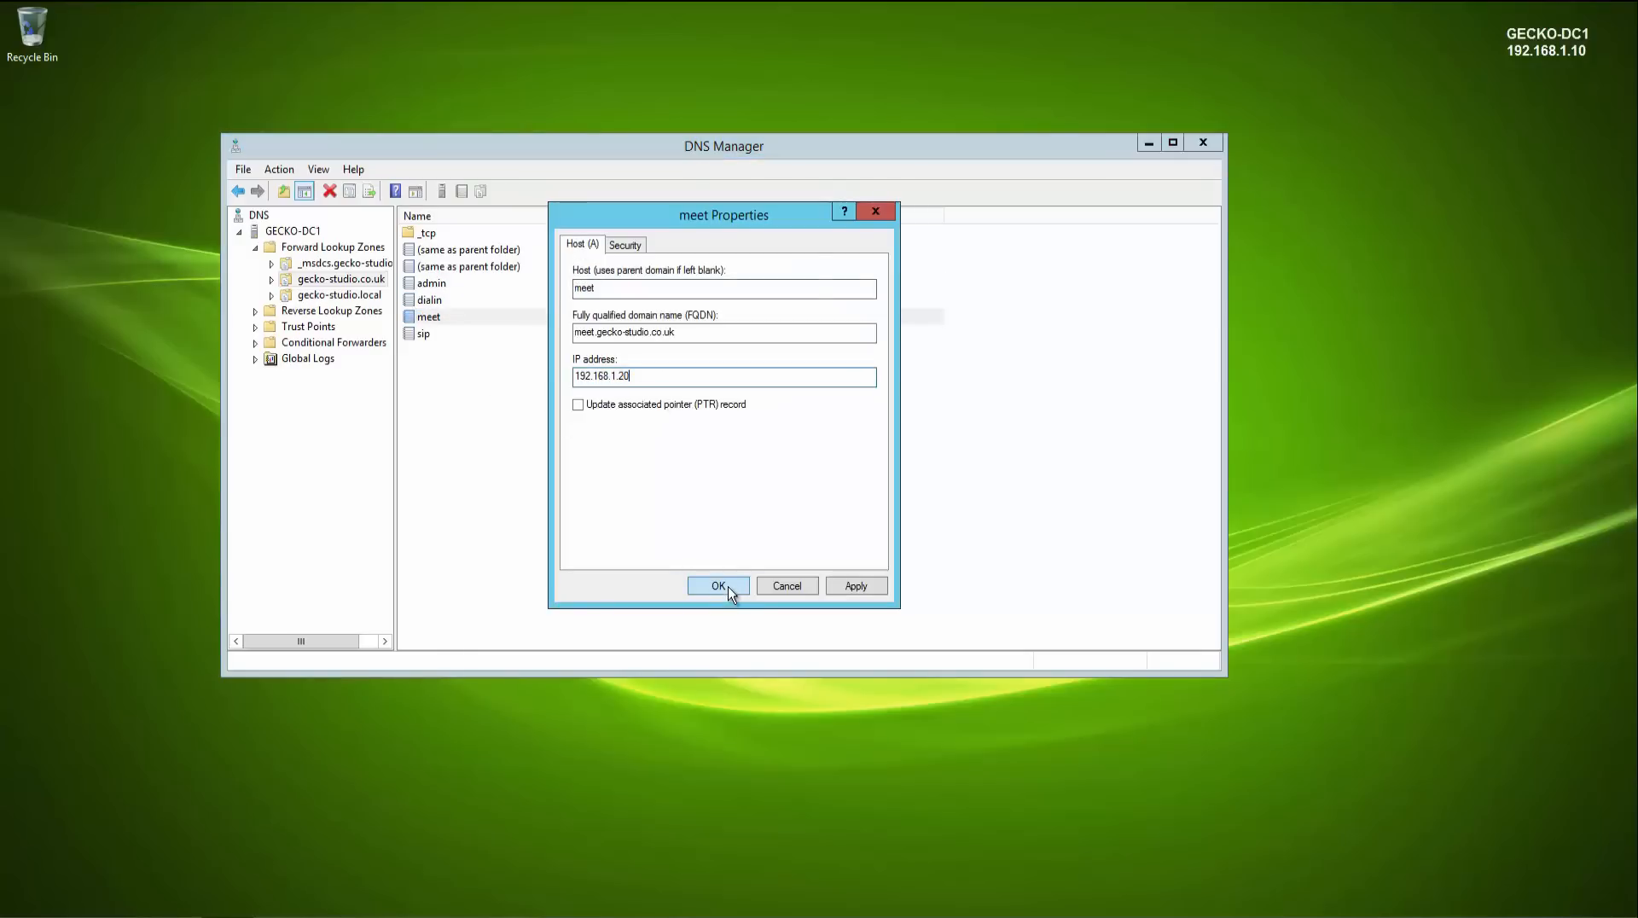
click(725, 586)
double_click(427, 334)
double_click(675, 376)
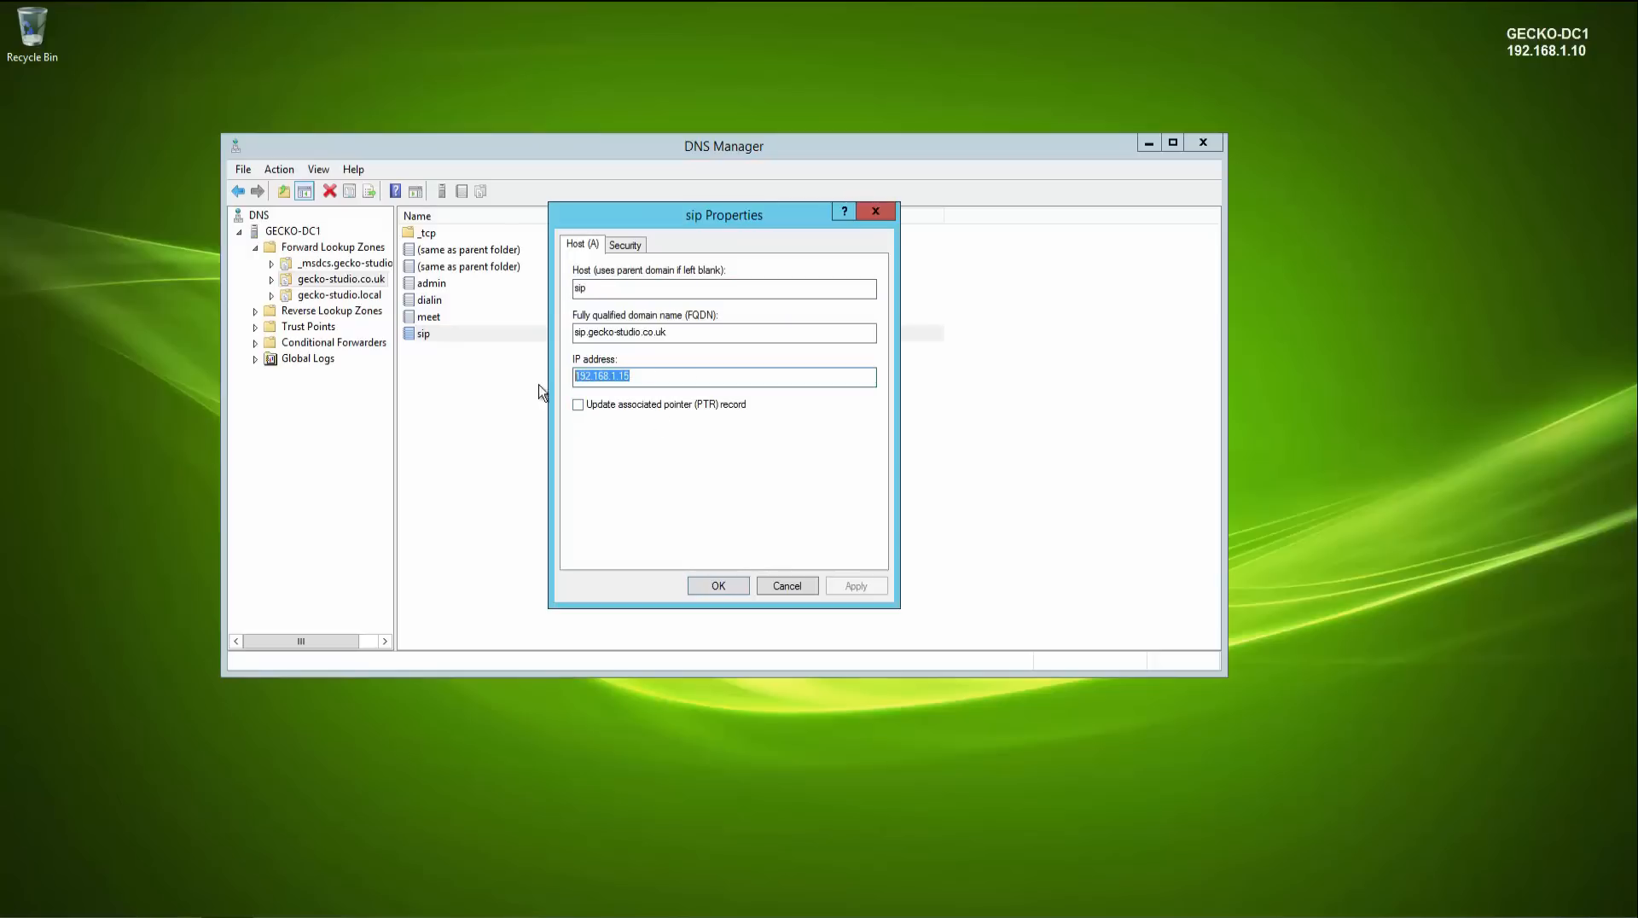
key(ctrl+v)
click(734, 585)
click(666, 463)
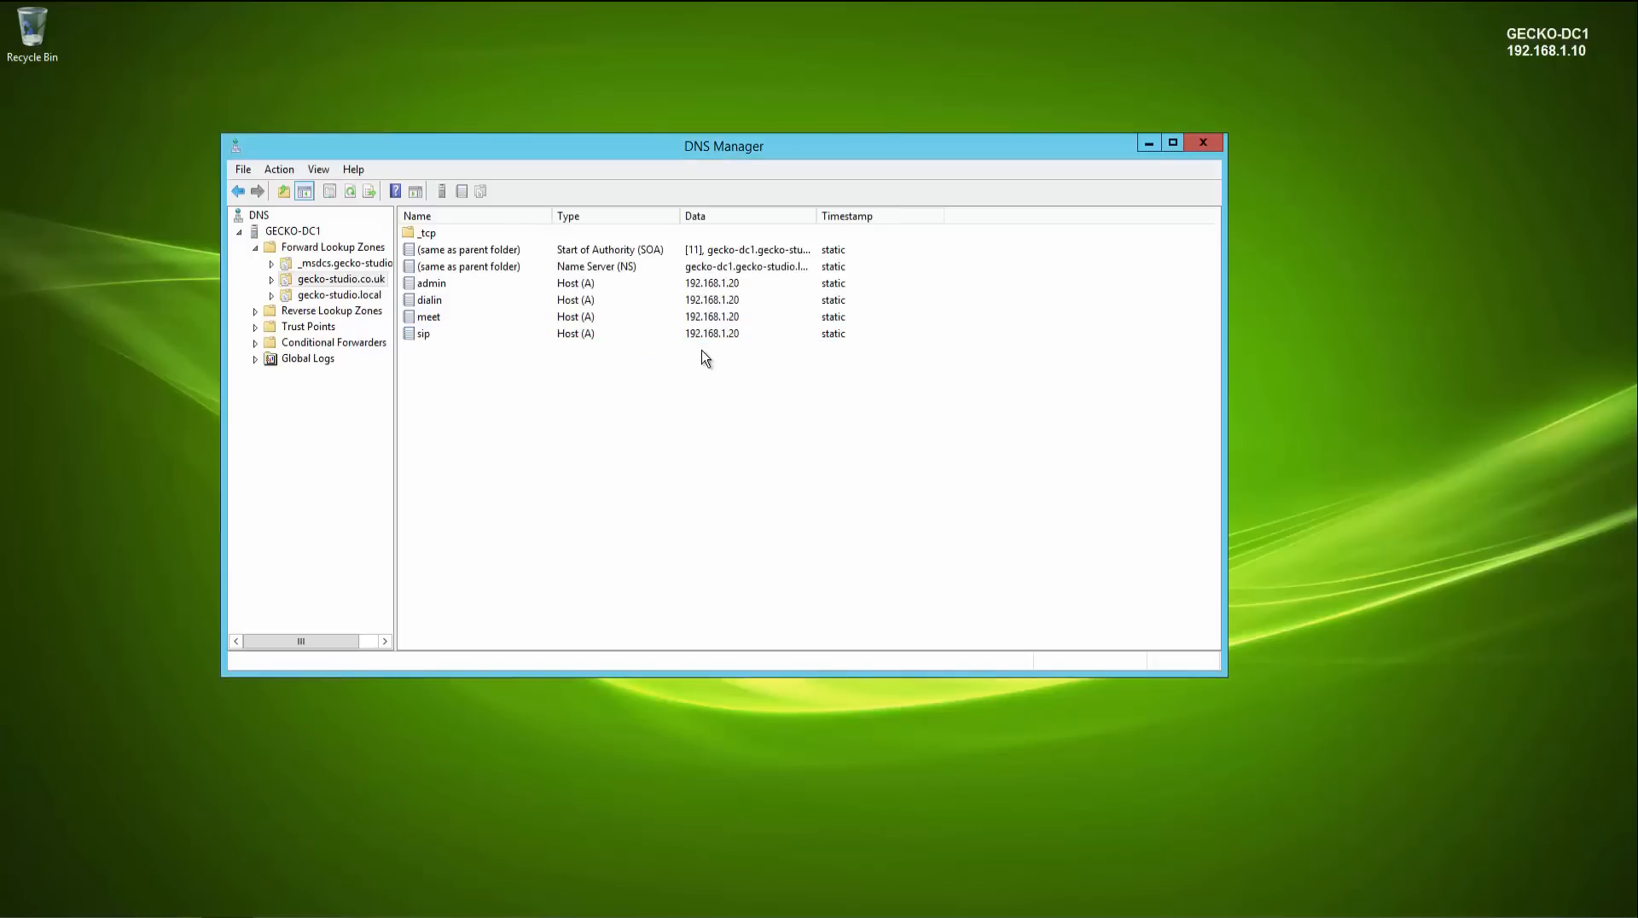
- Inspect the host of the _sipinternaltls SRV record in the zone's _tcp folder
click(272, 279)
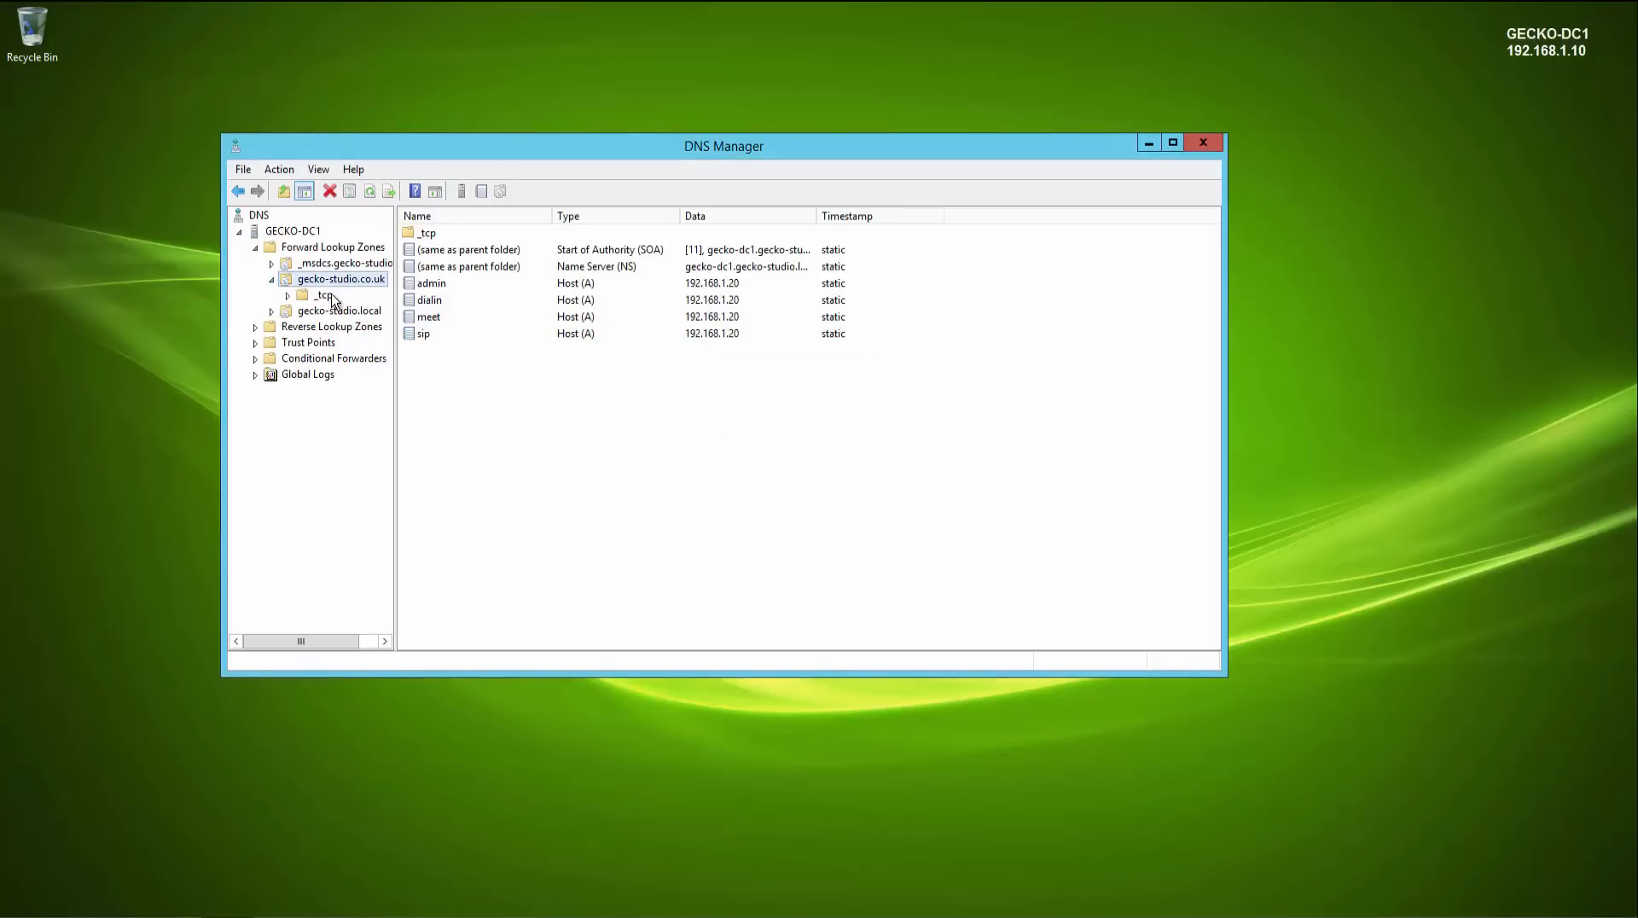
click(329, 296)
double_click(468, 233)
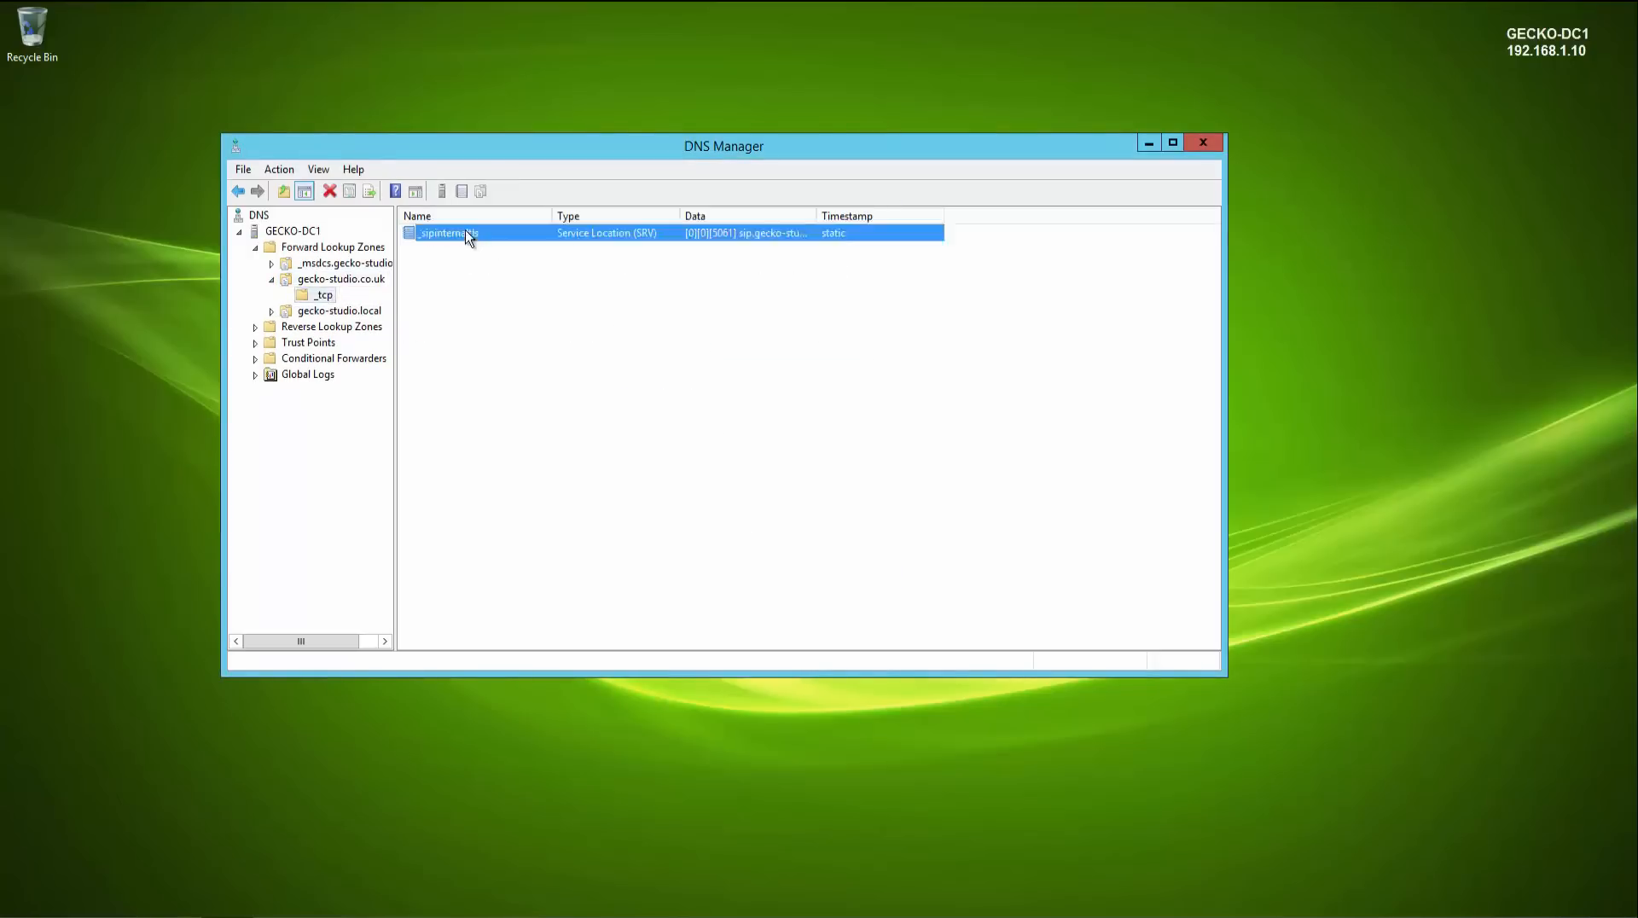
drag(689, 446, 543, 449)
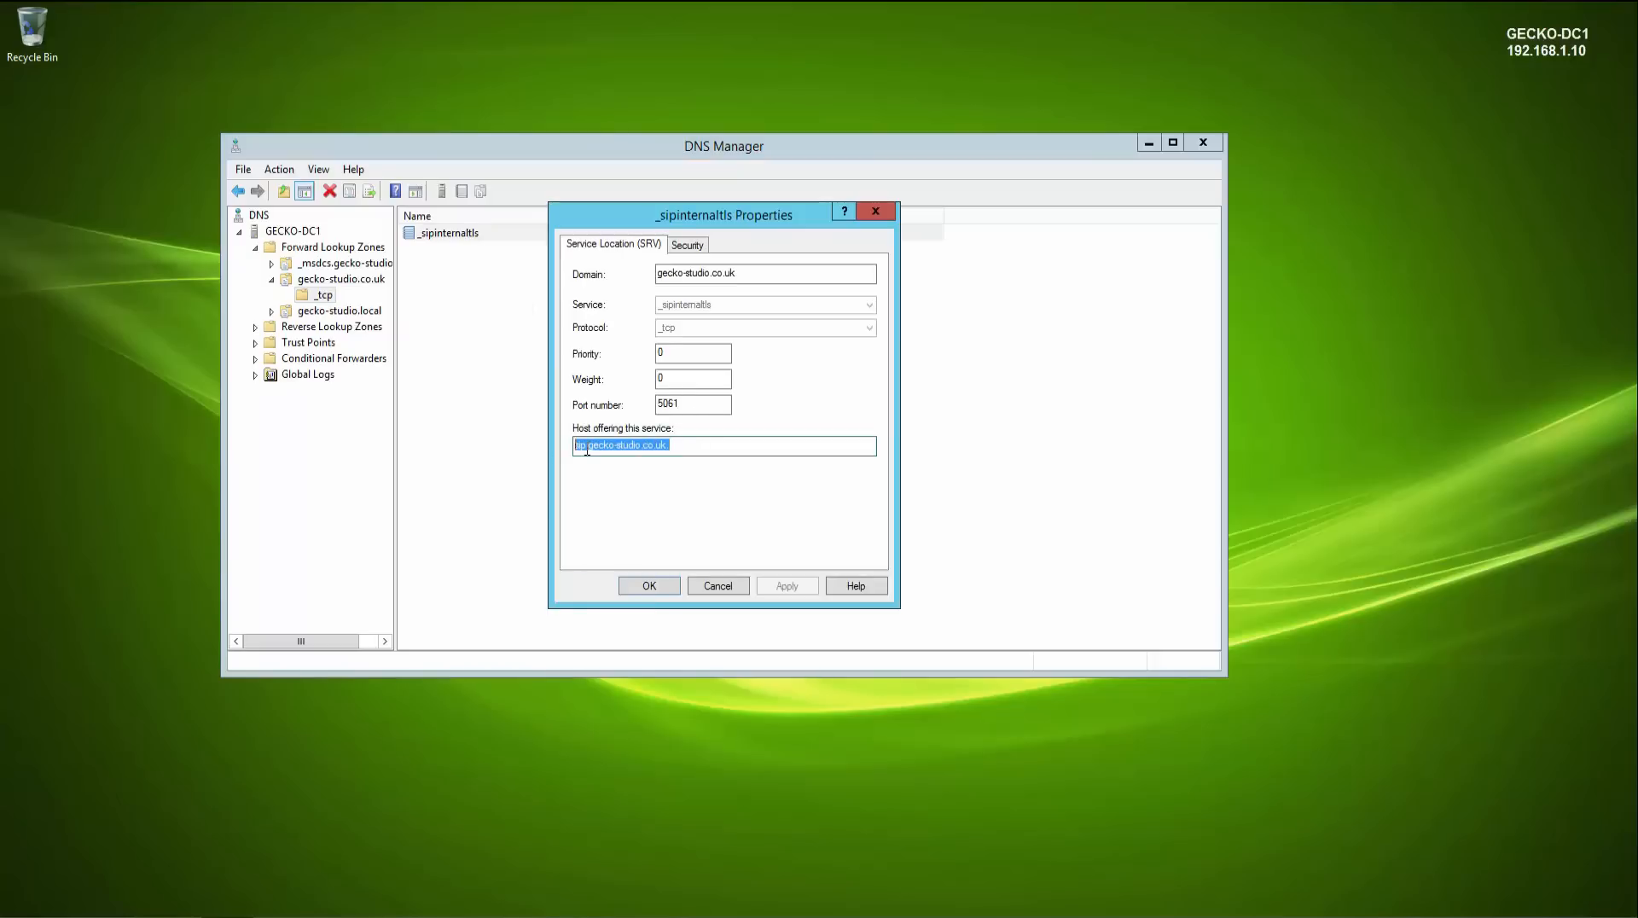
click(709, 589)
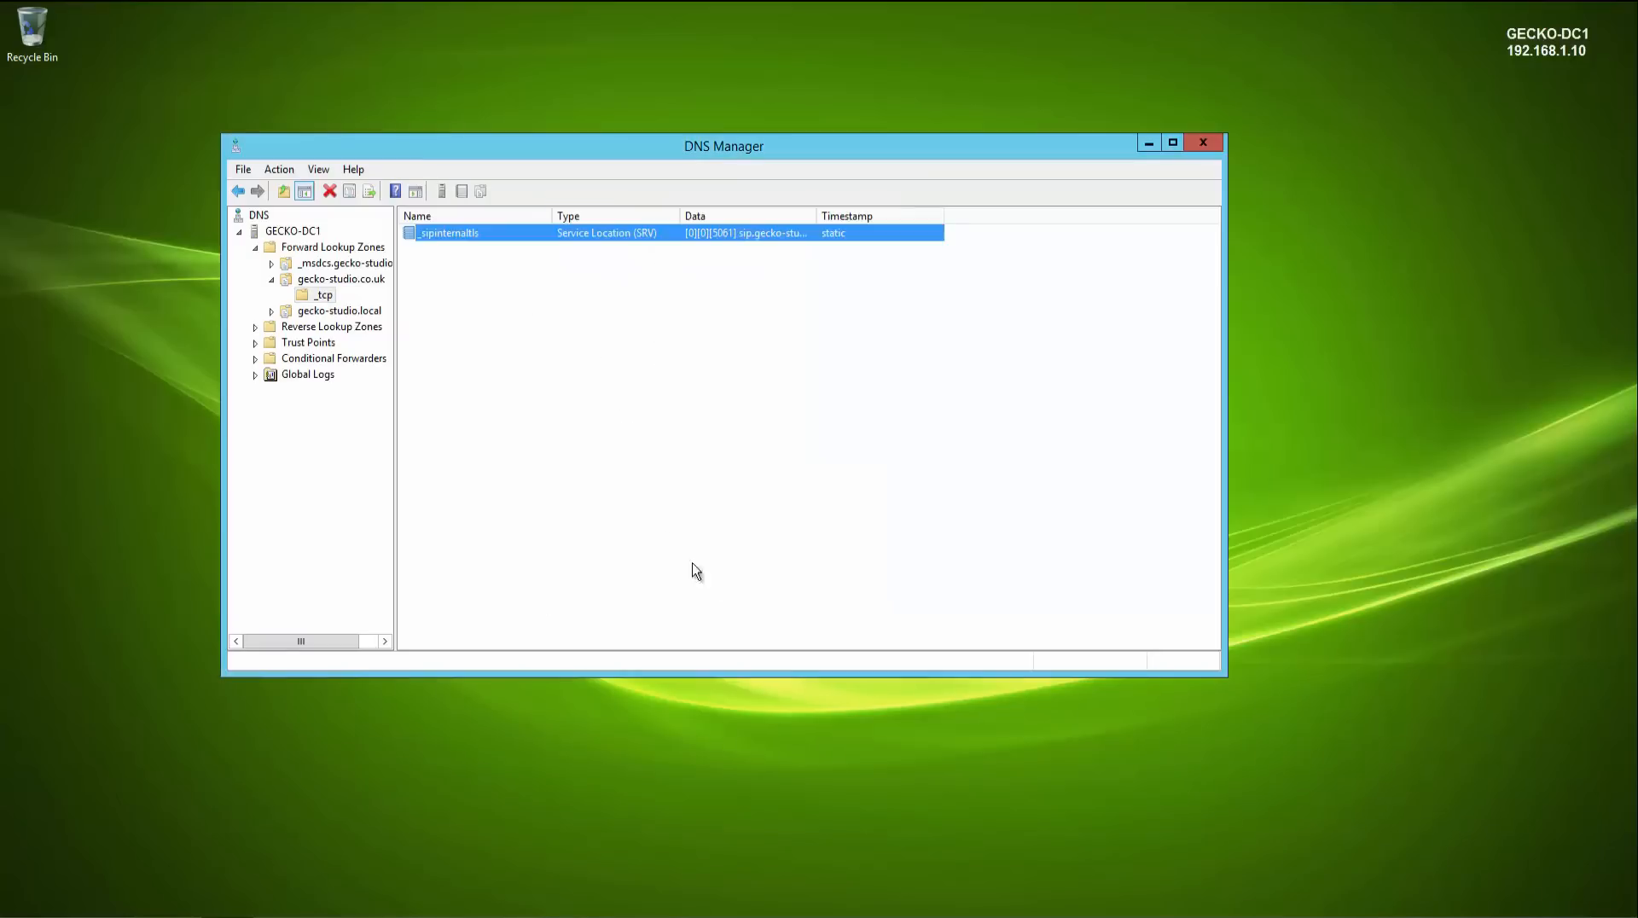
- Close DNS Manager and open the Start screen on the front-end server
click(343, 283)
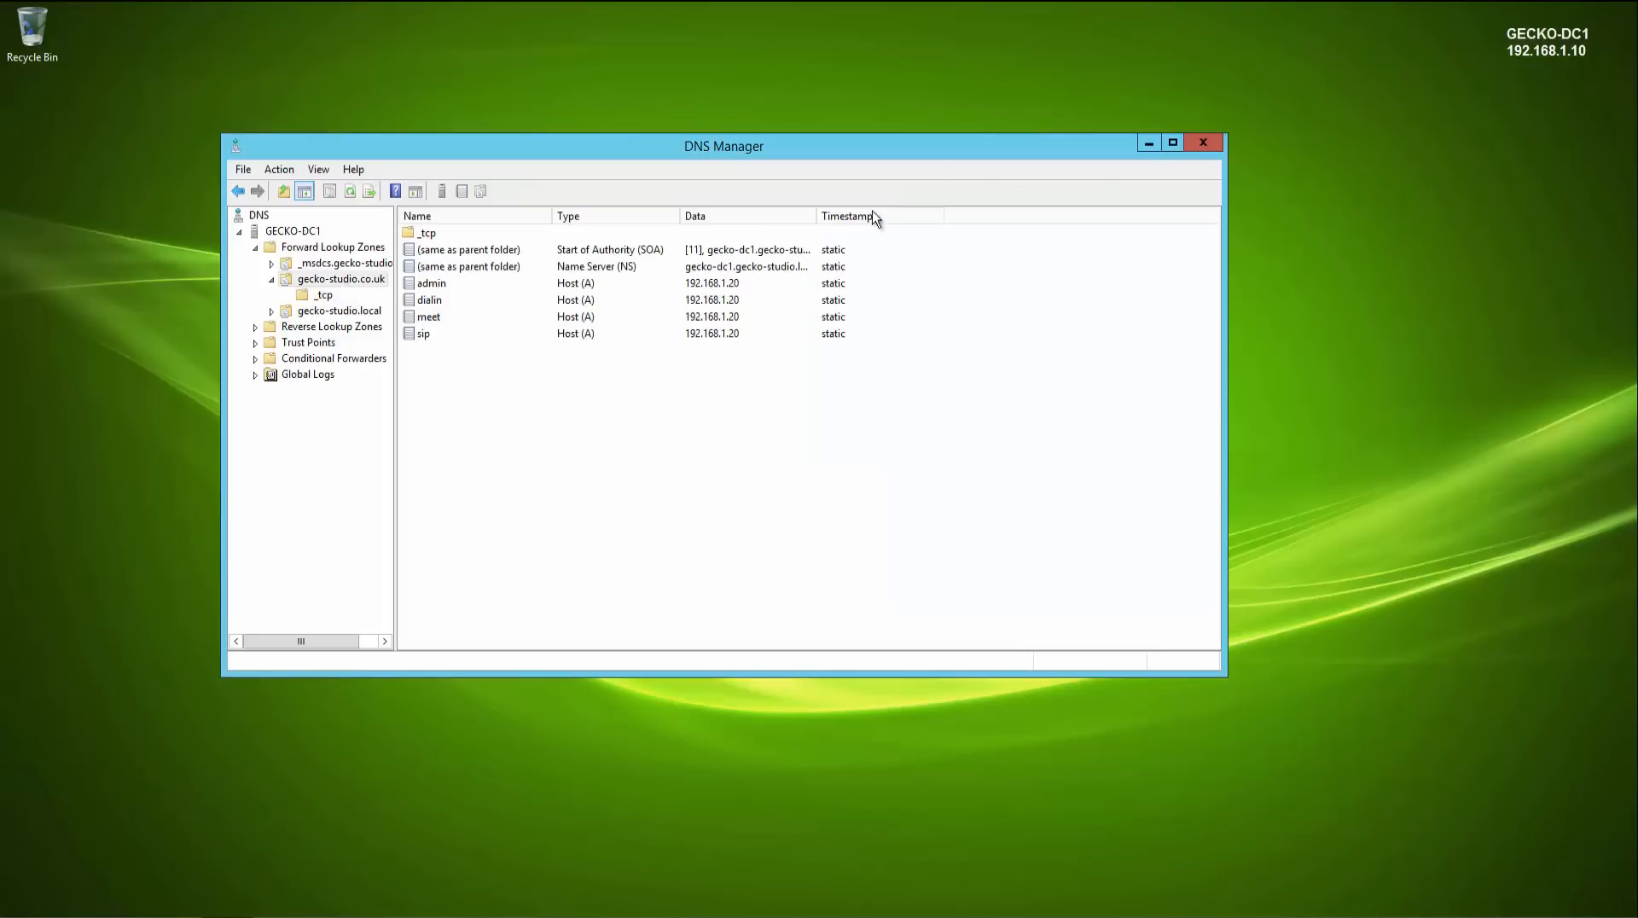
click(1203, 143)
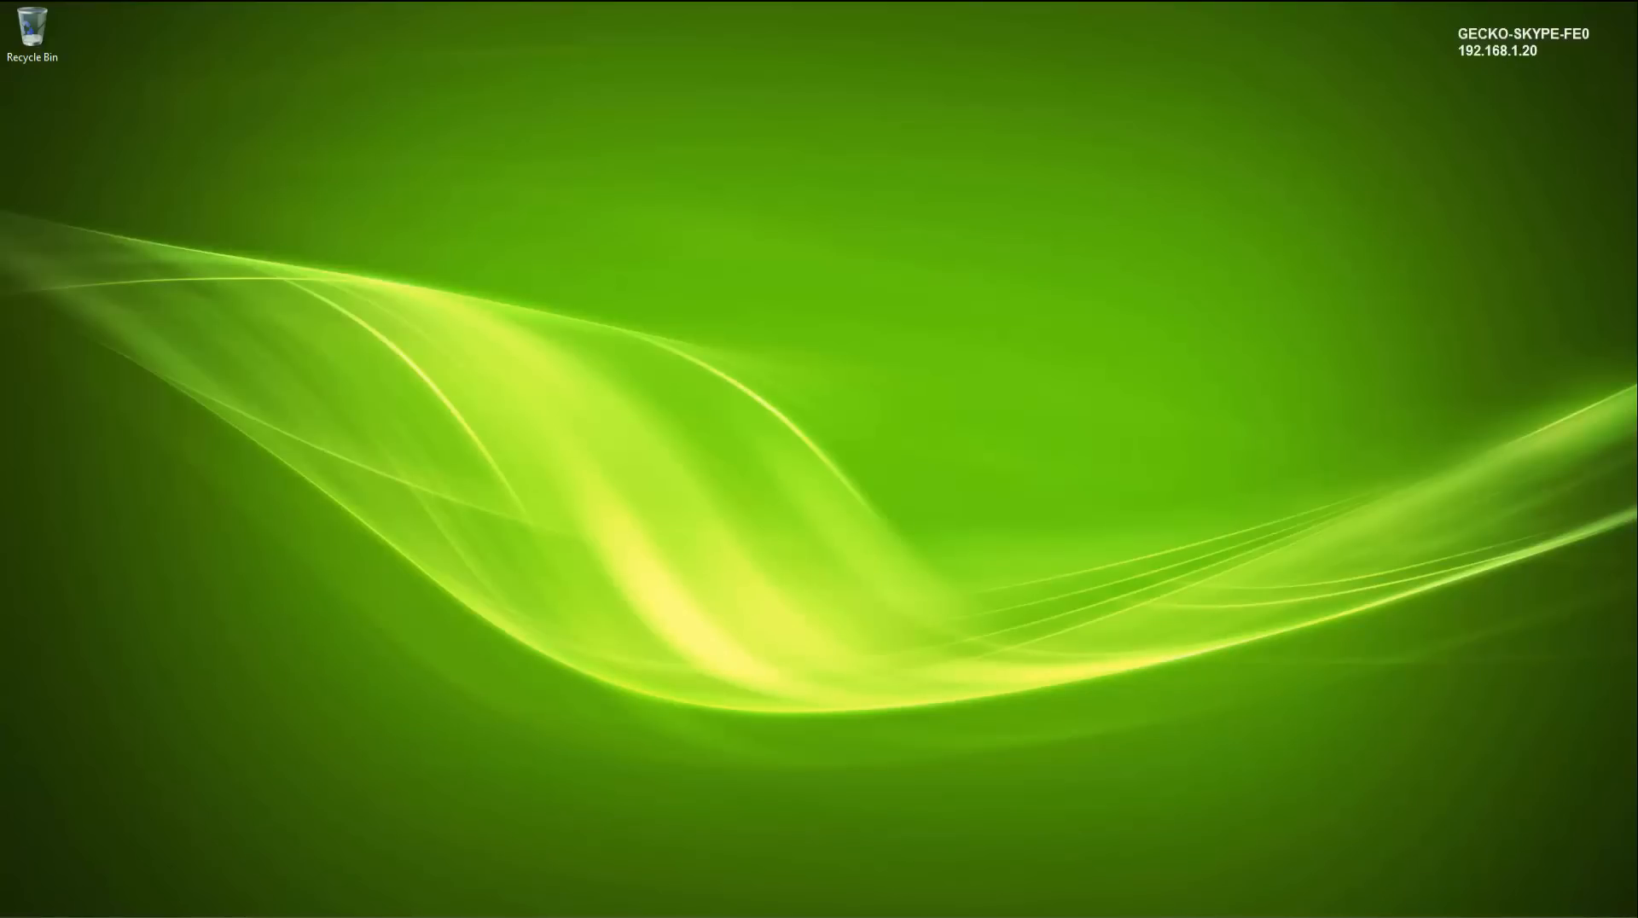
key(super)
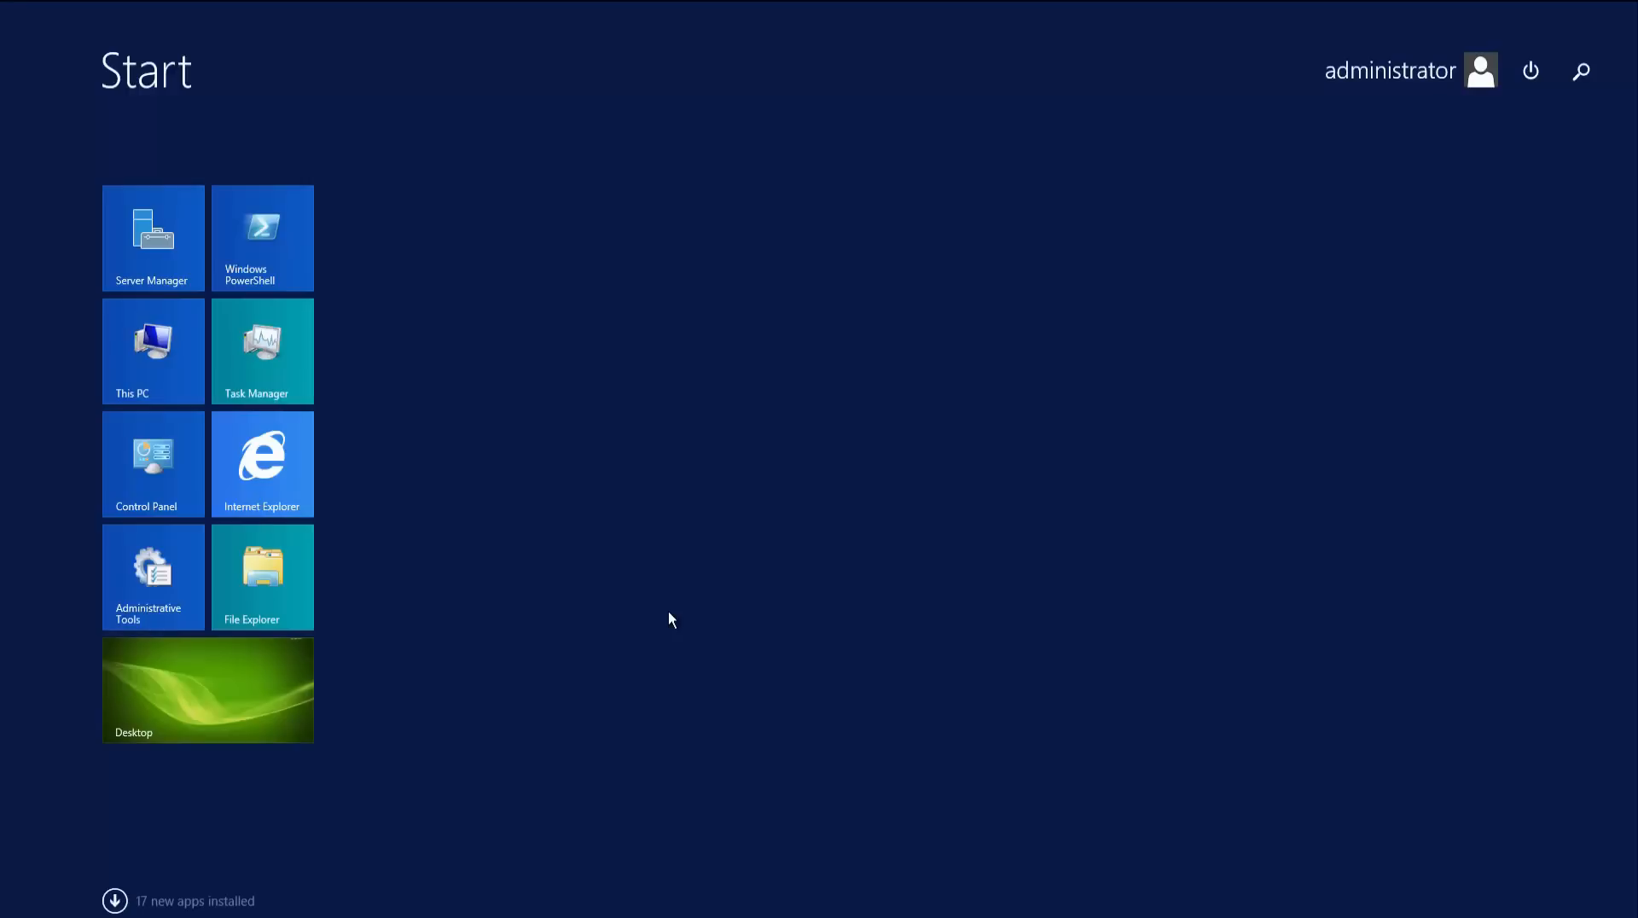
- Open the Skype for Business Server Management Shell and reposition its window on the desktop
text(sky)
key(Down)
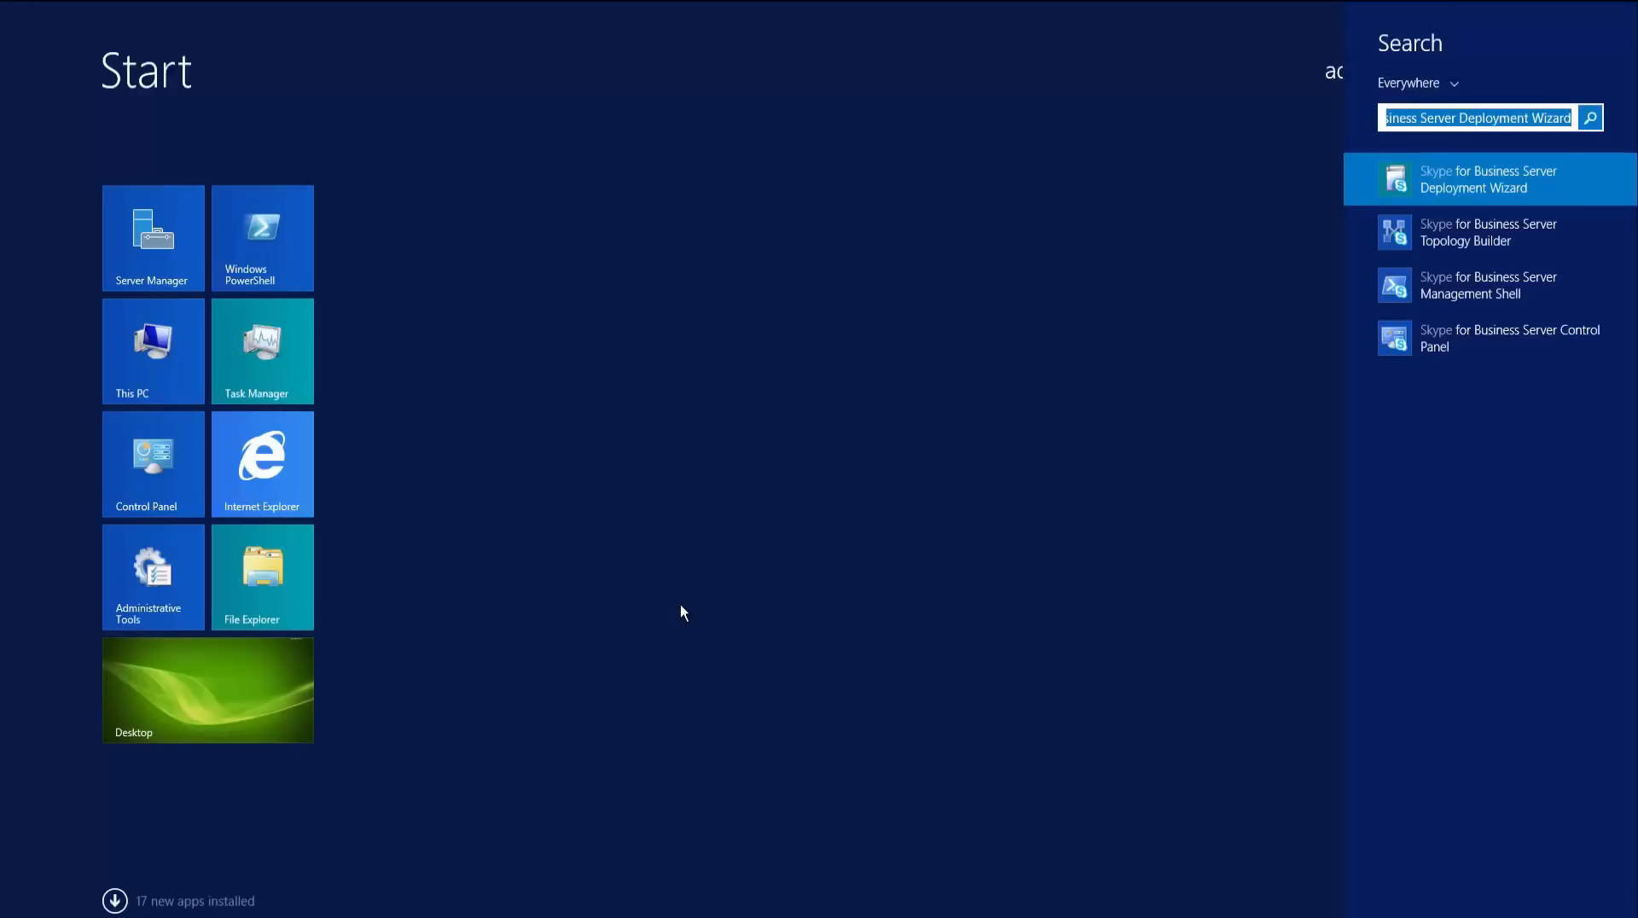
click(1448, 291)
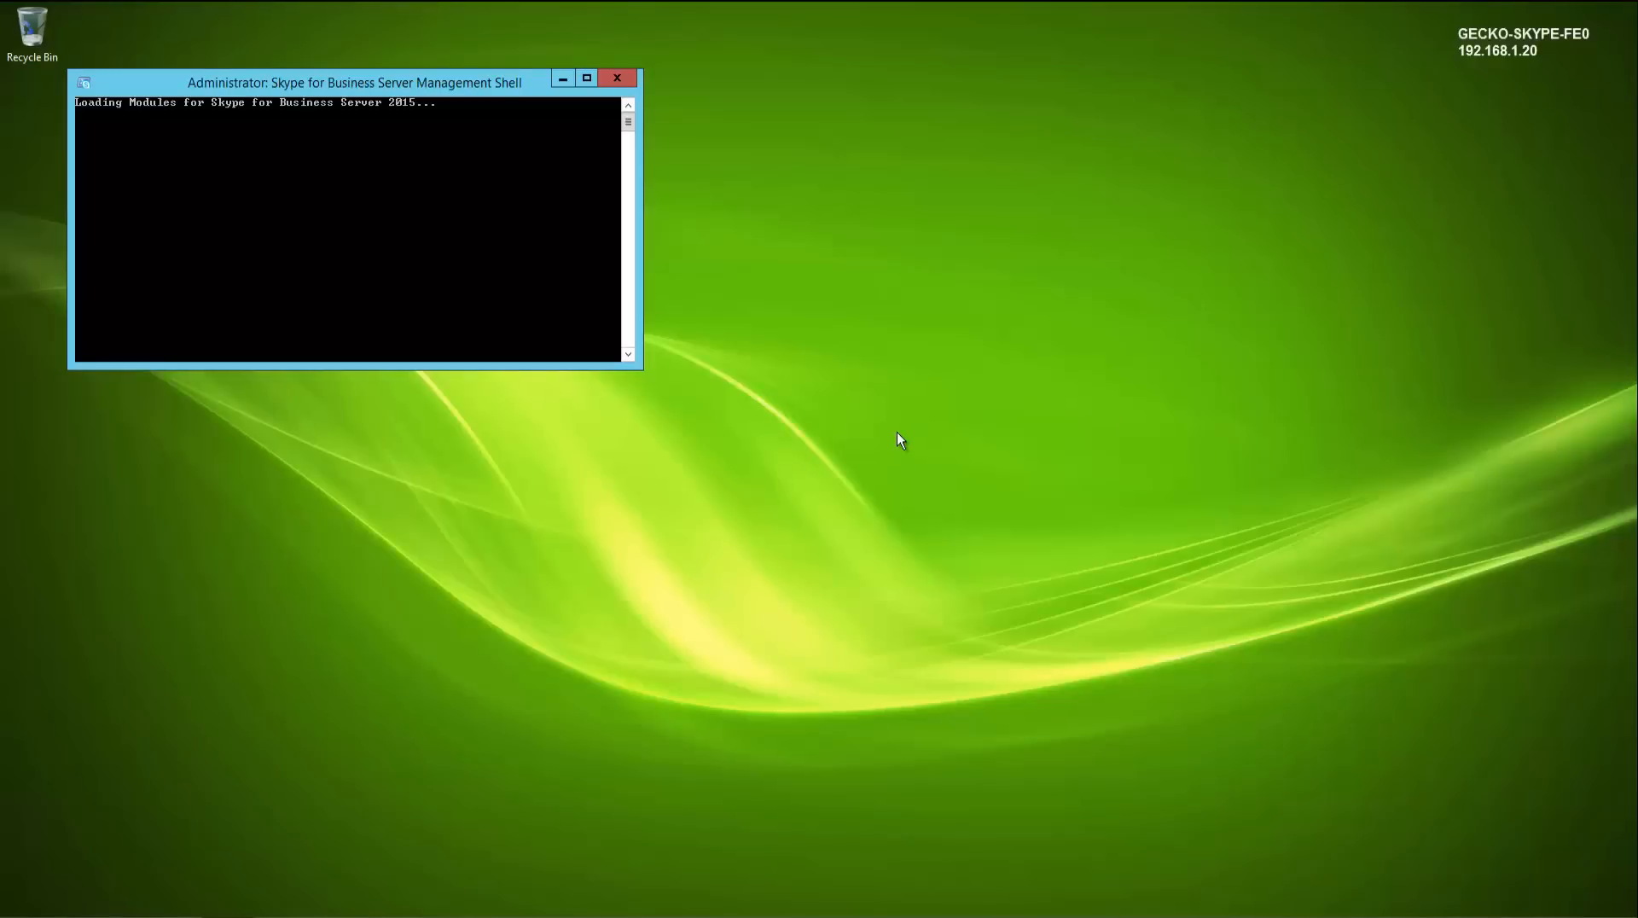
drag(405, 94, 453, 185)
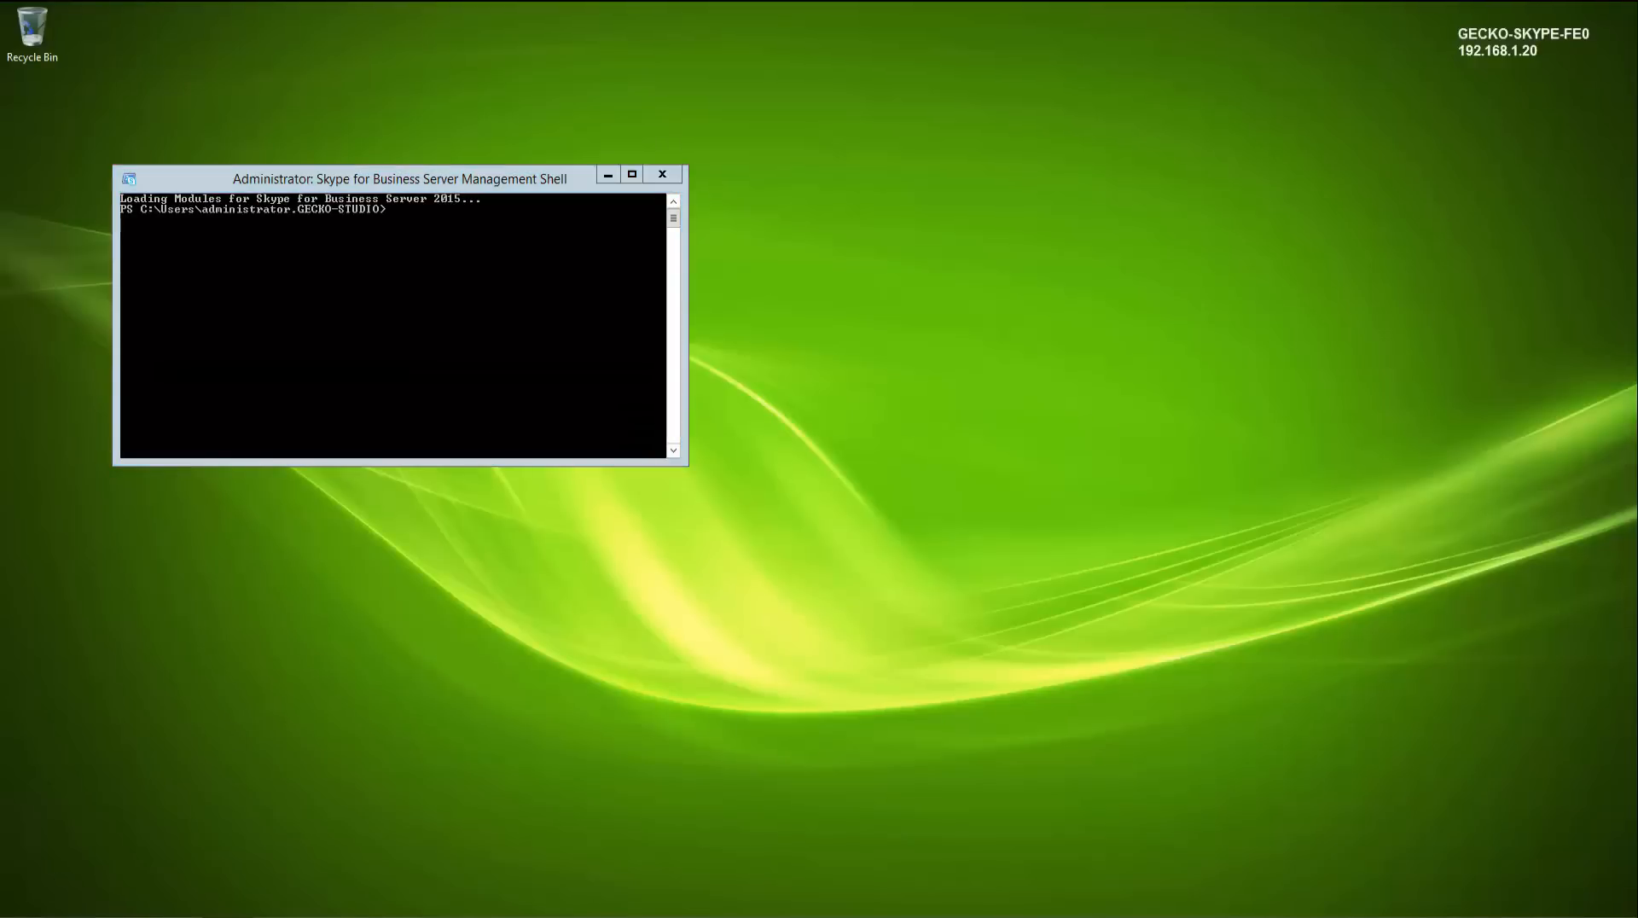
click(1, 916)
text(skype)
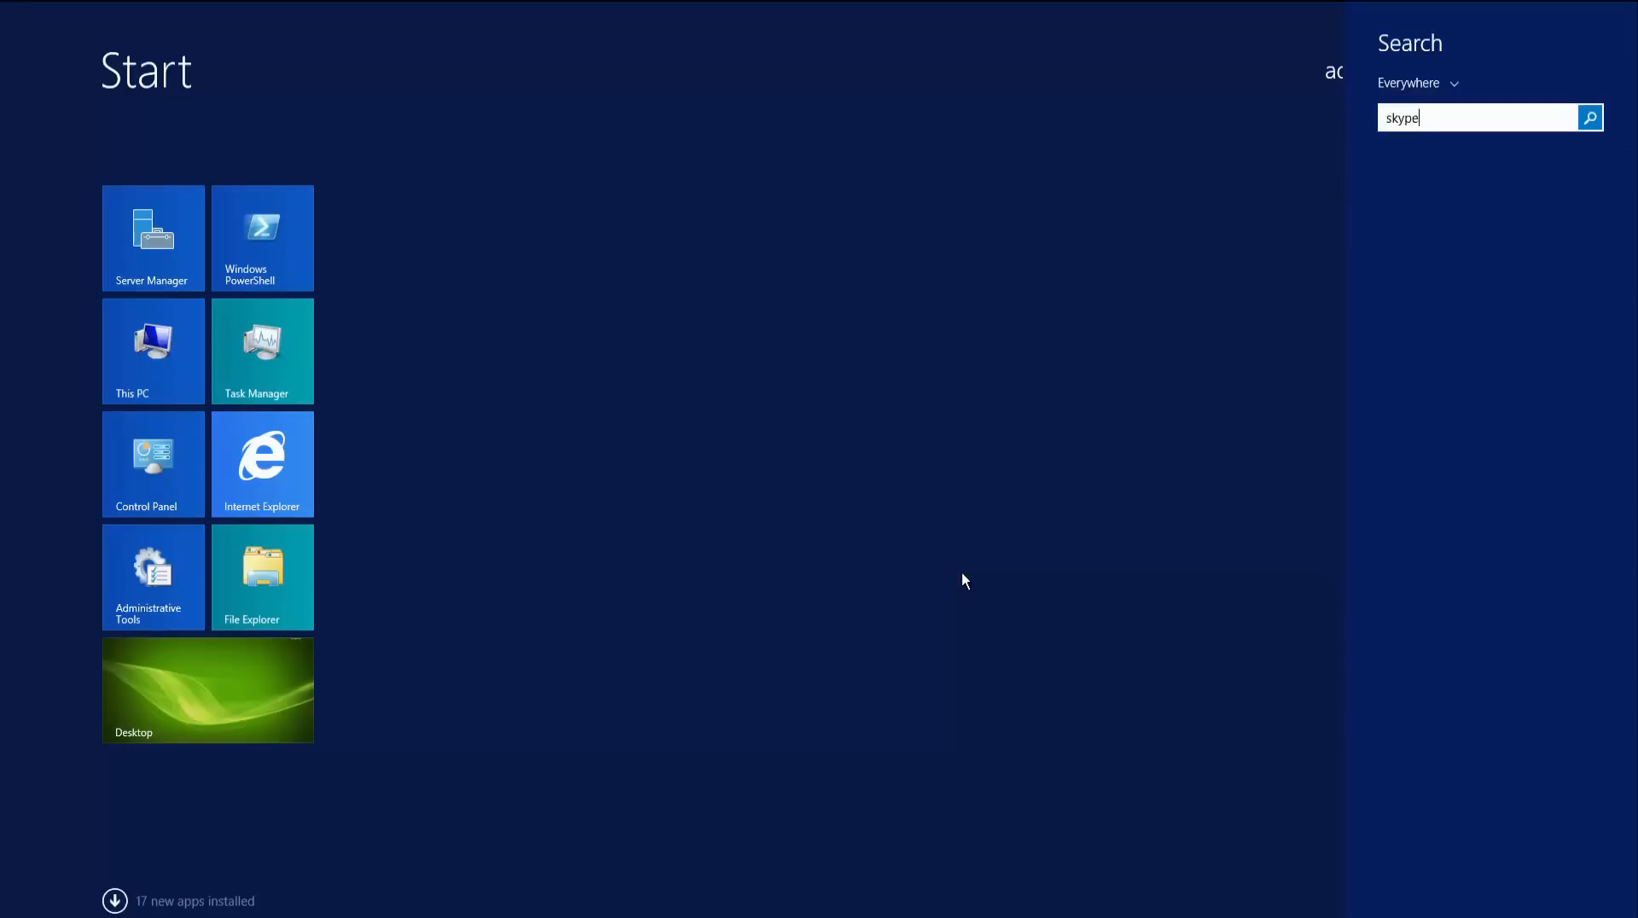
key(Down)
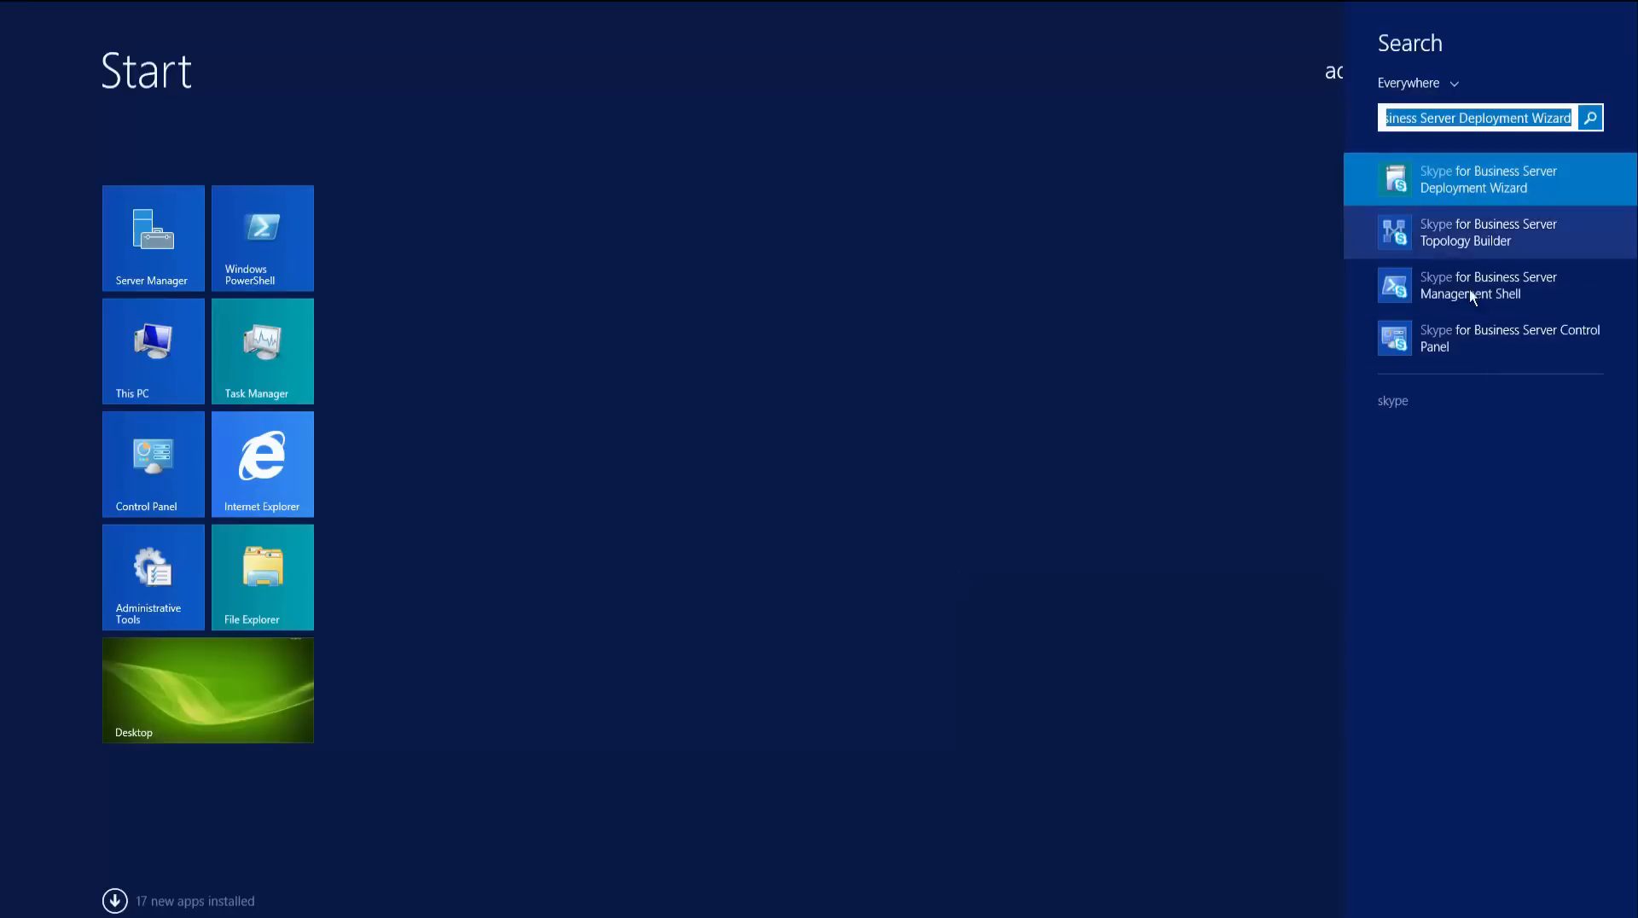
click(1469, 331)
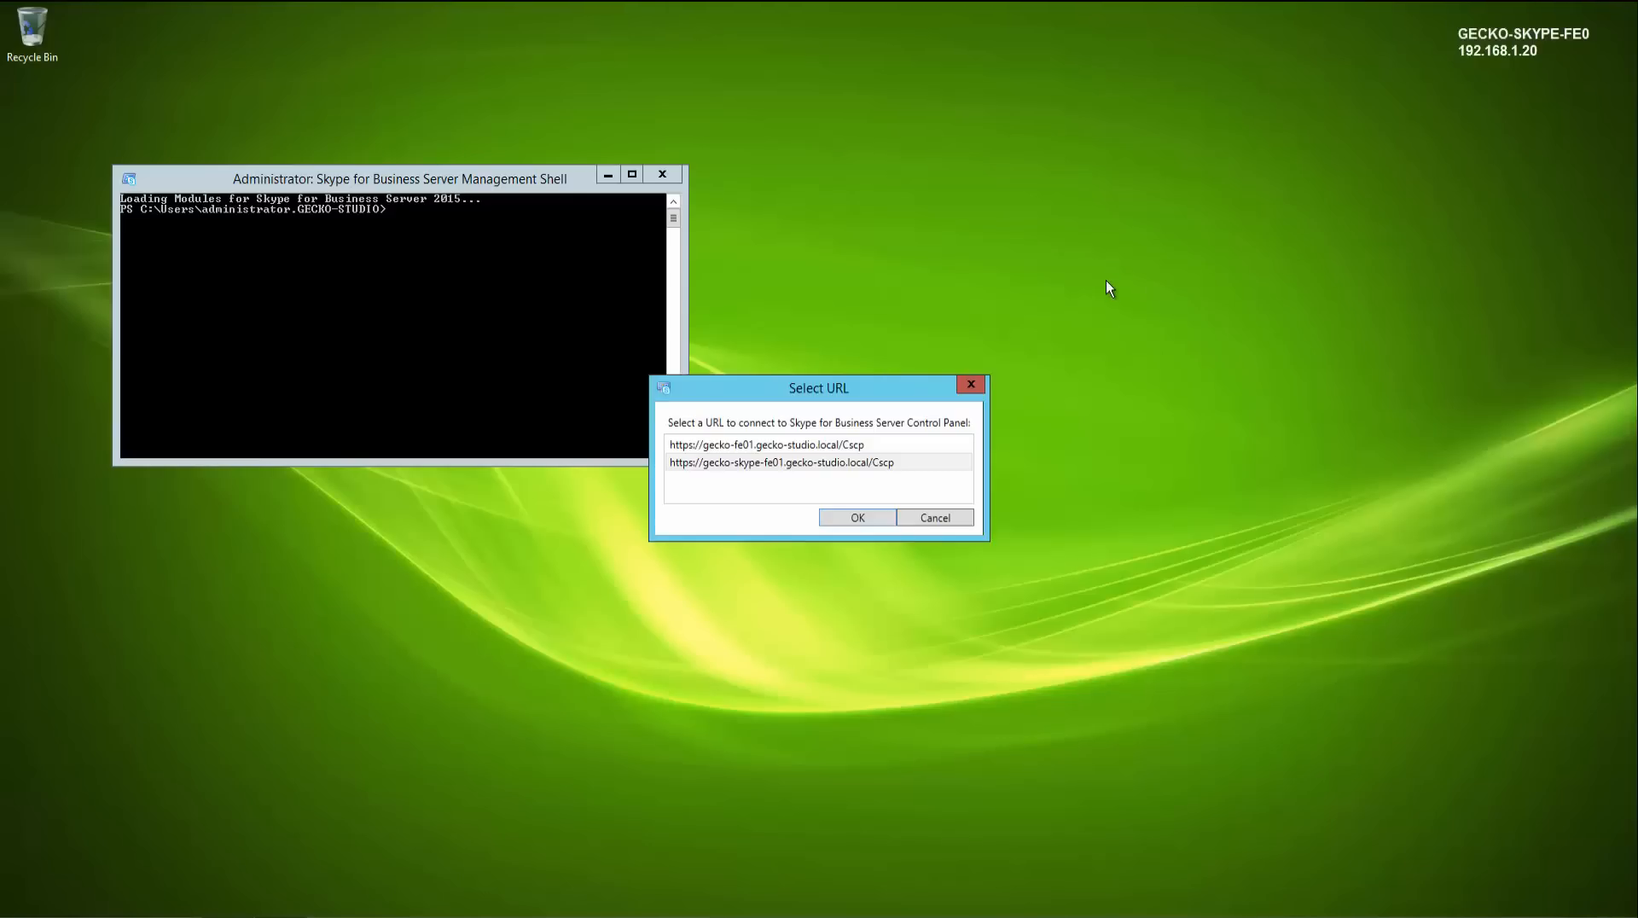
click(762, 463)
click(853, 520)
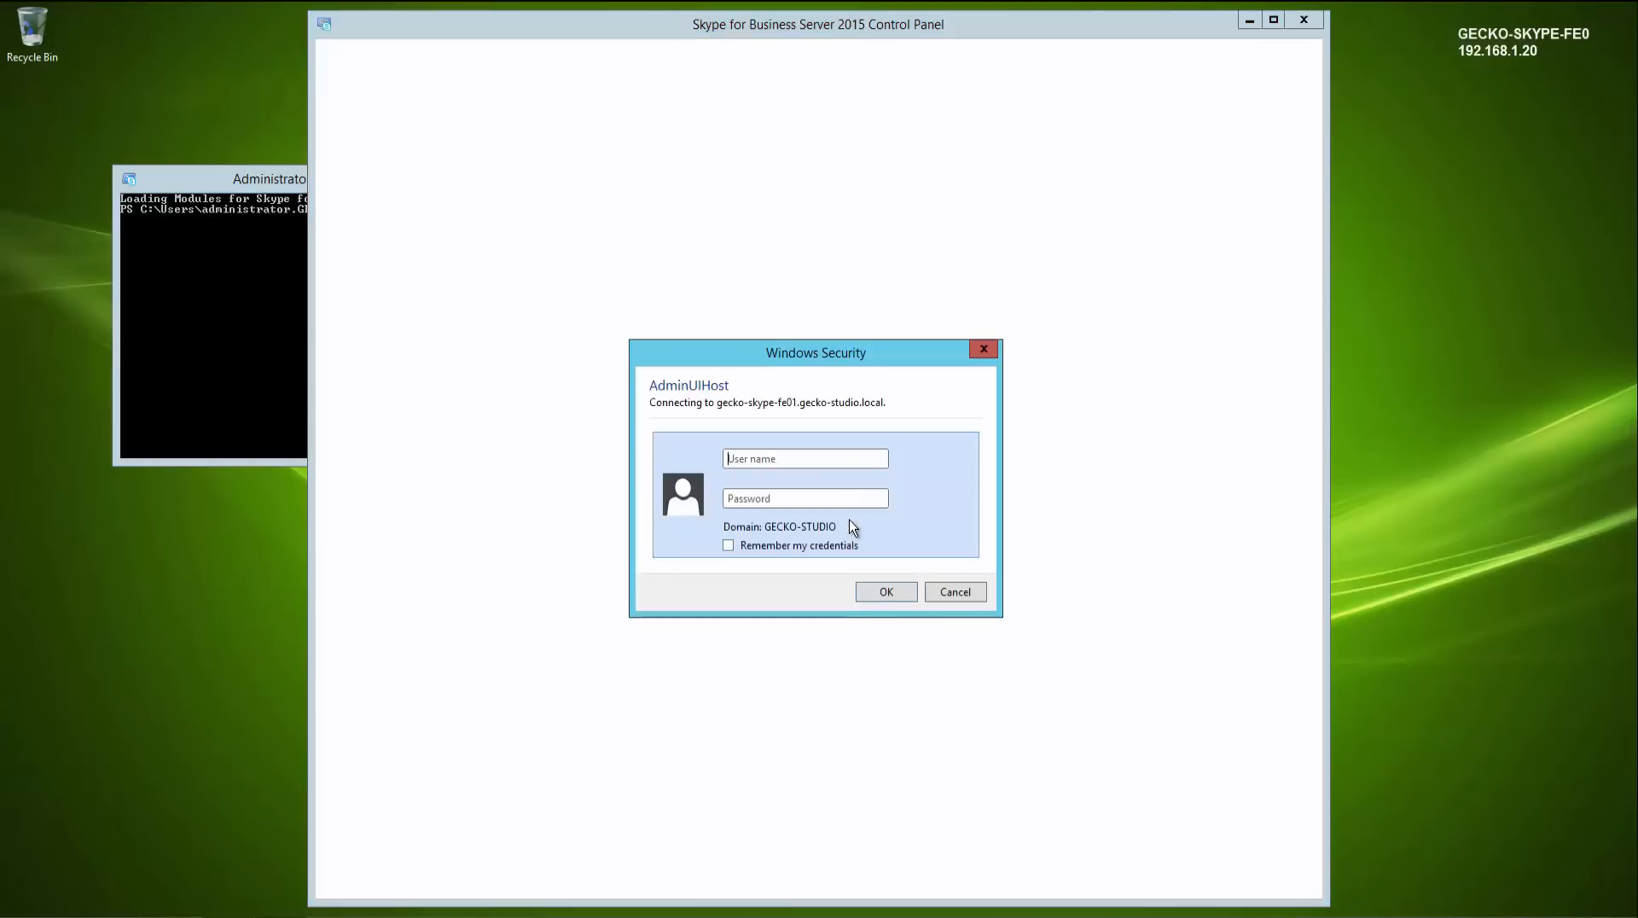
- Sign in to the Control Panel as administrator, entering the account password
click(806, 459)
text(admin)
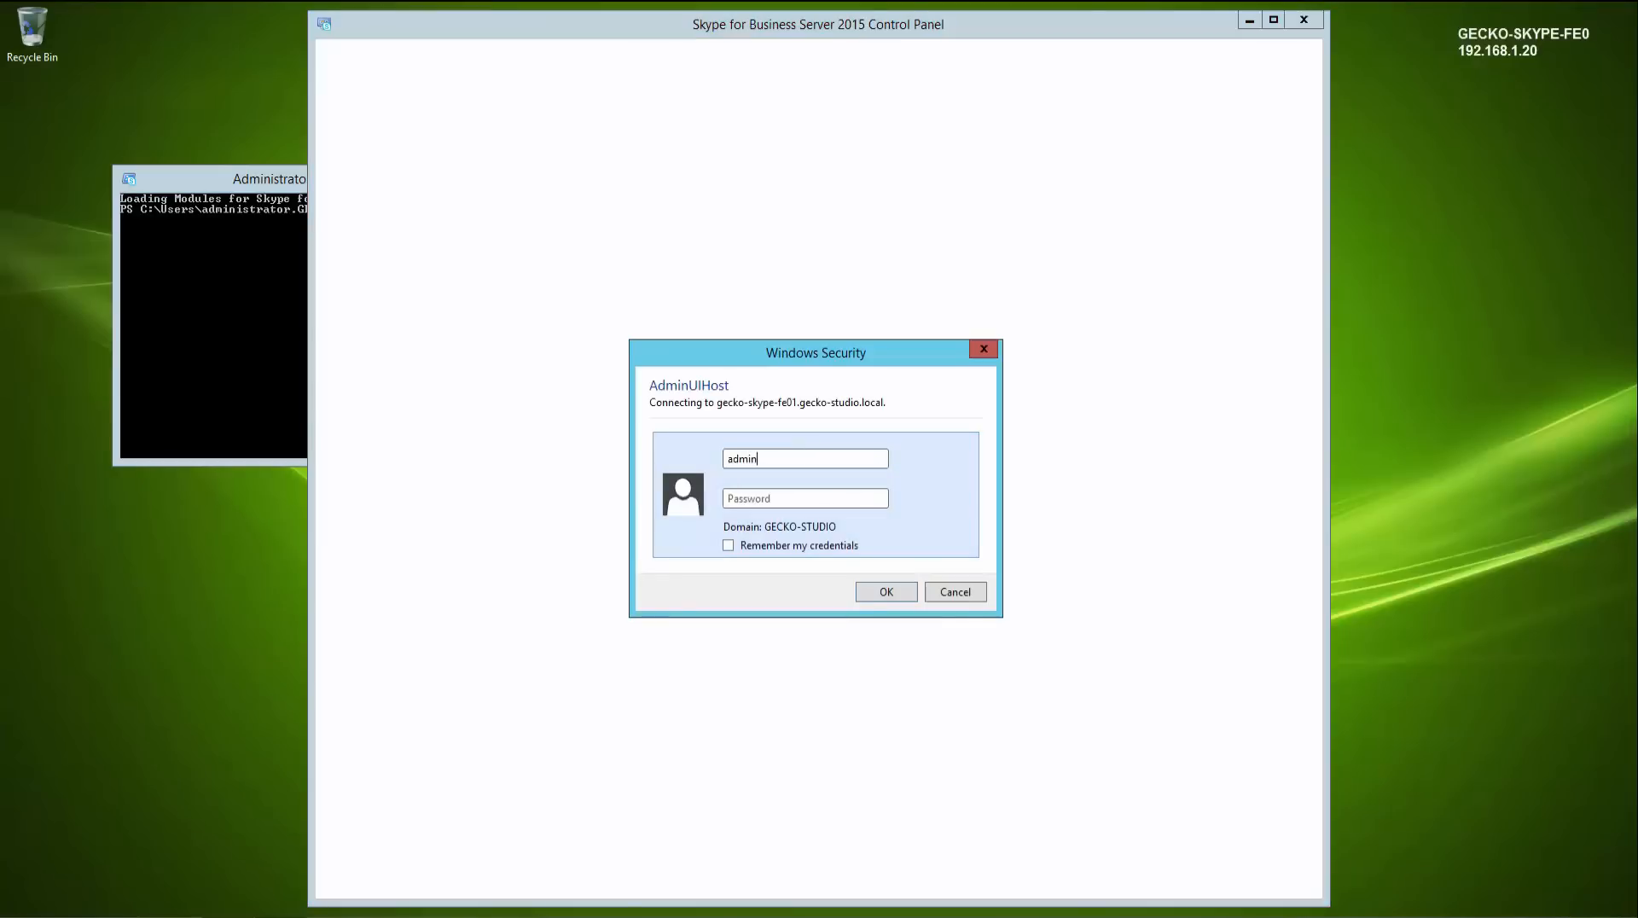
text(istrator)
key(Tab)
text(••••••••••)
key(Return)
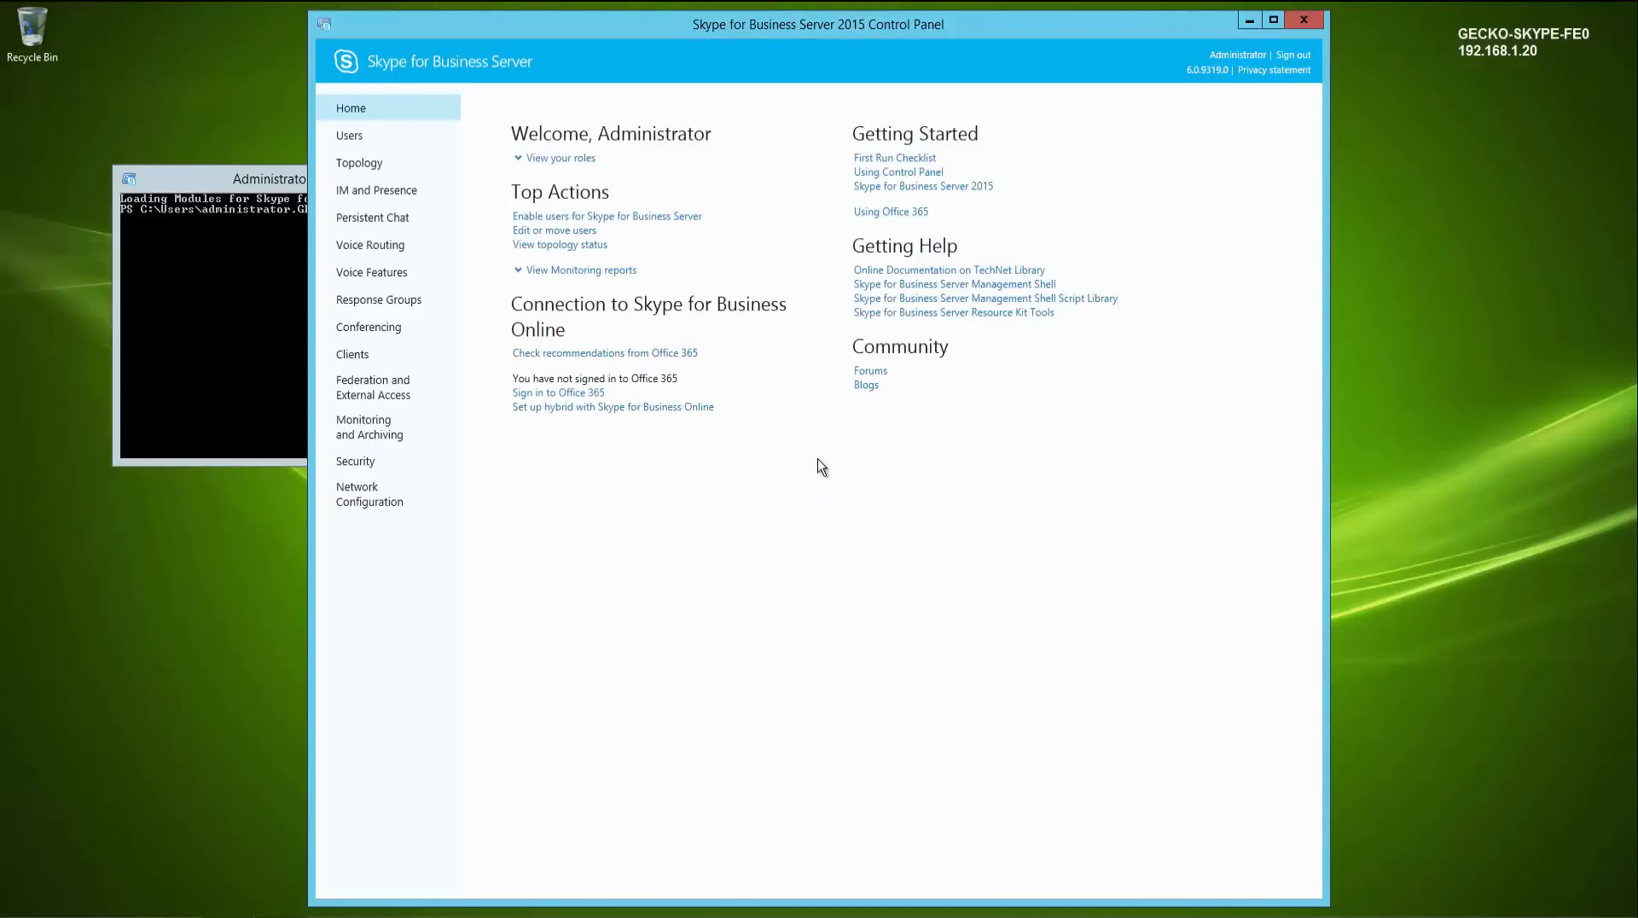
- Place the Control Panel beside the Management Shell and search for all Skype-enabled users
drag(658, 27, 952, 23)
drag(437, 177, 341, 137)
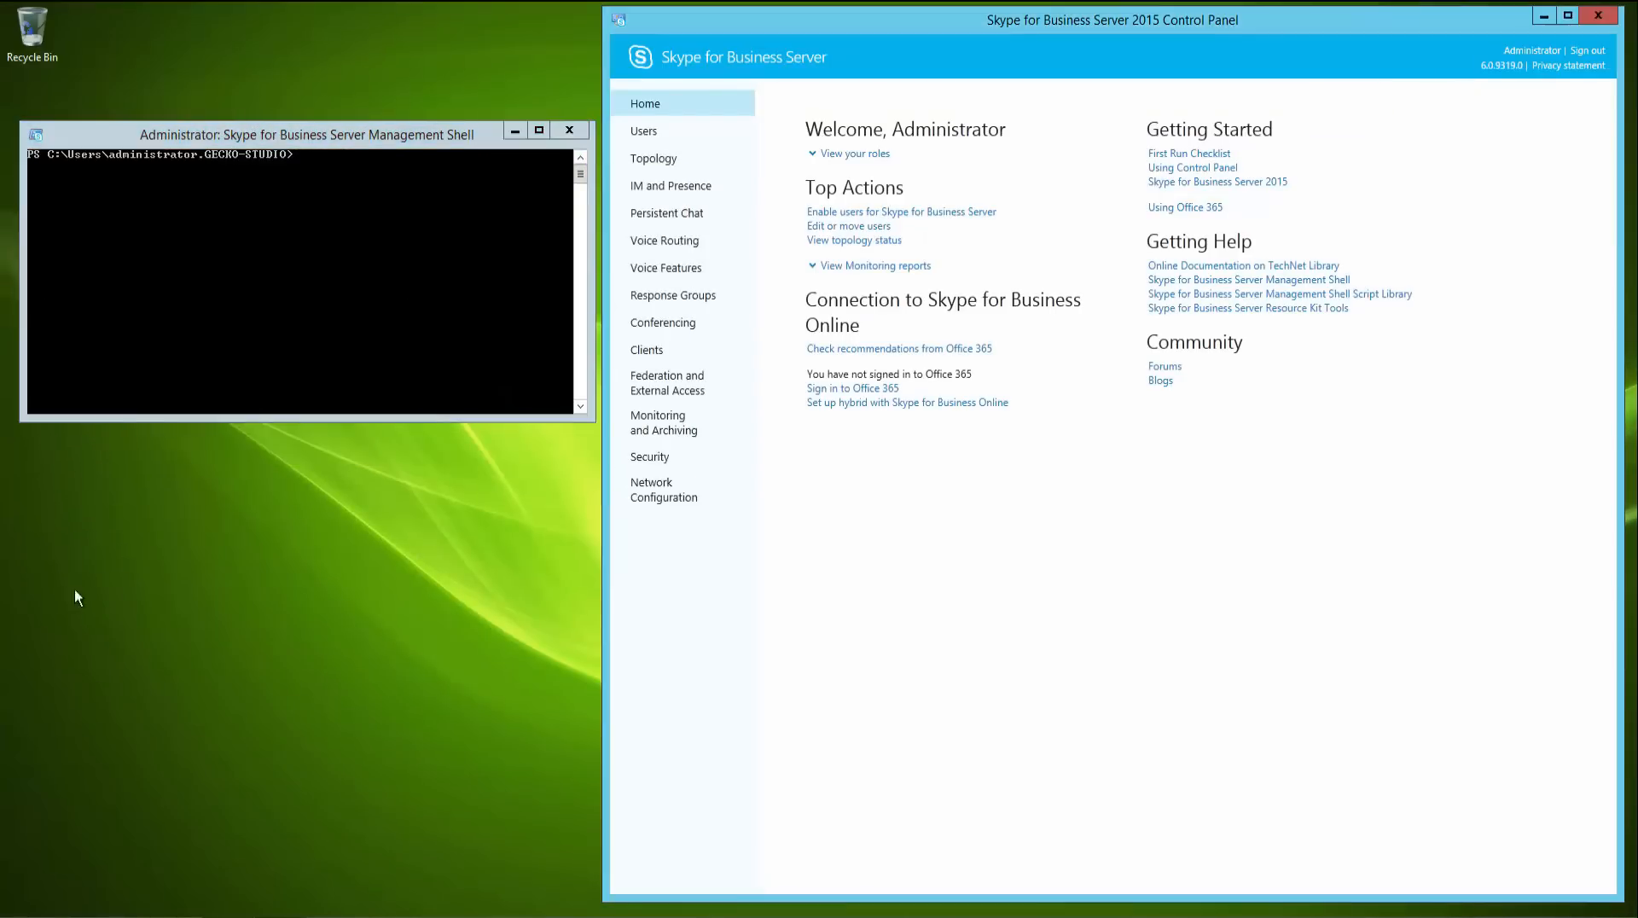
click(667, 133)
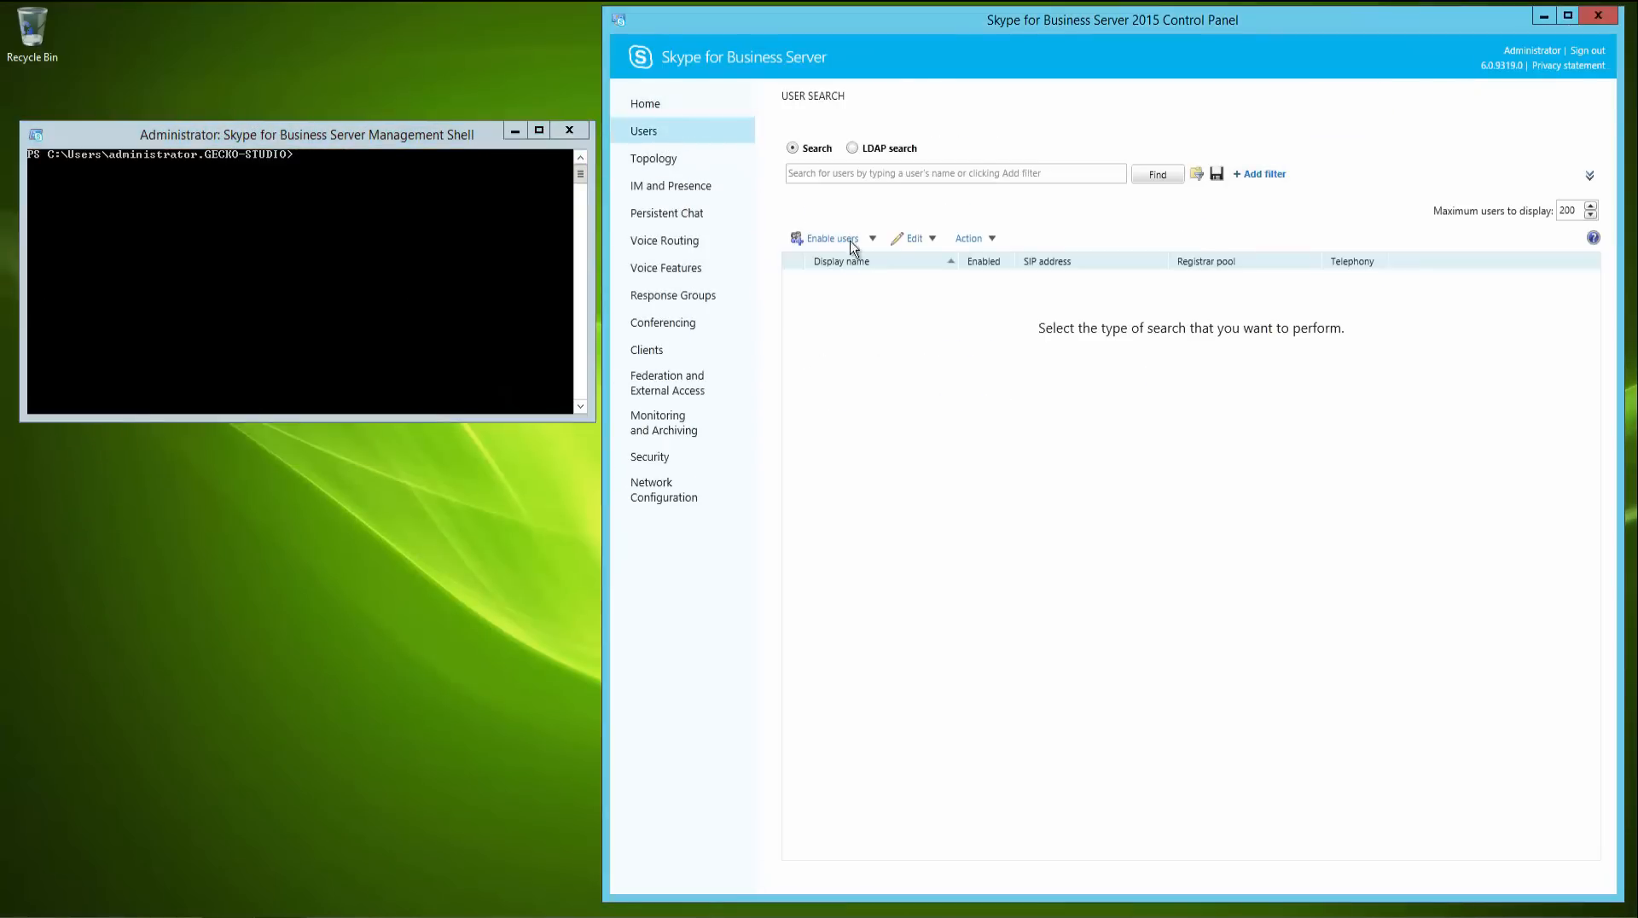
click(1178, 186)
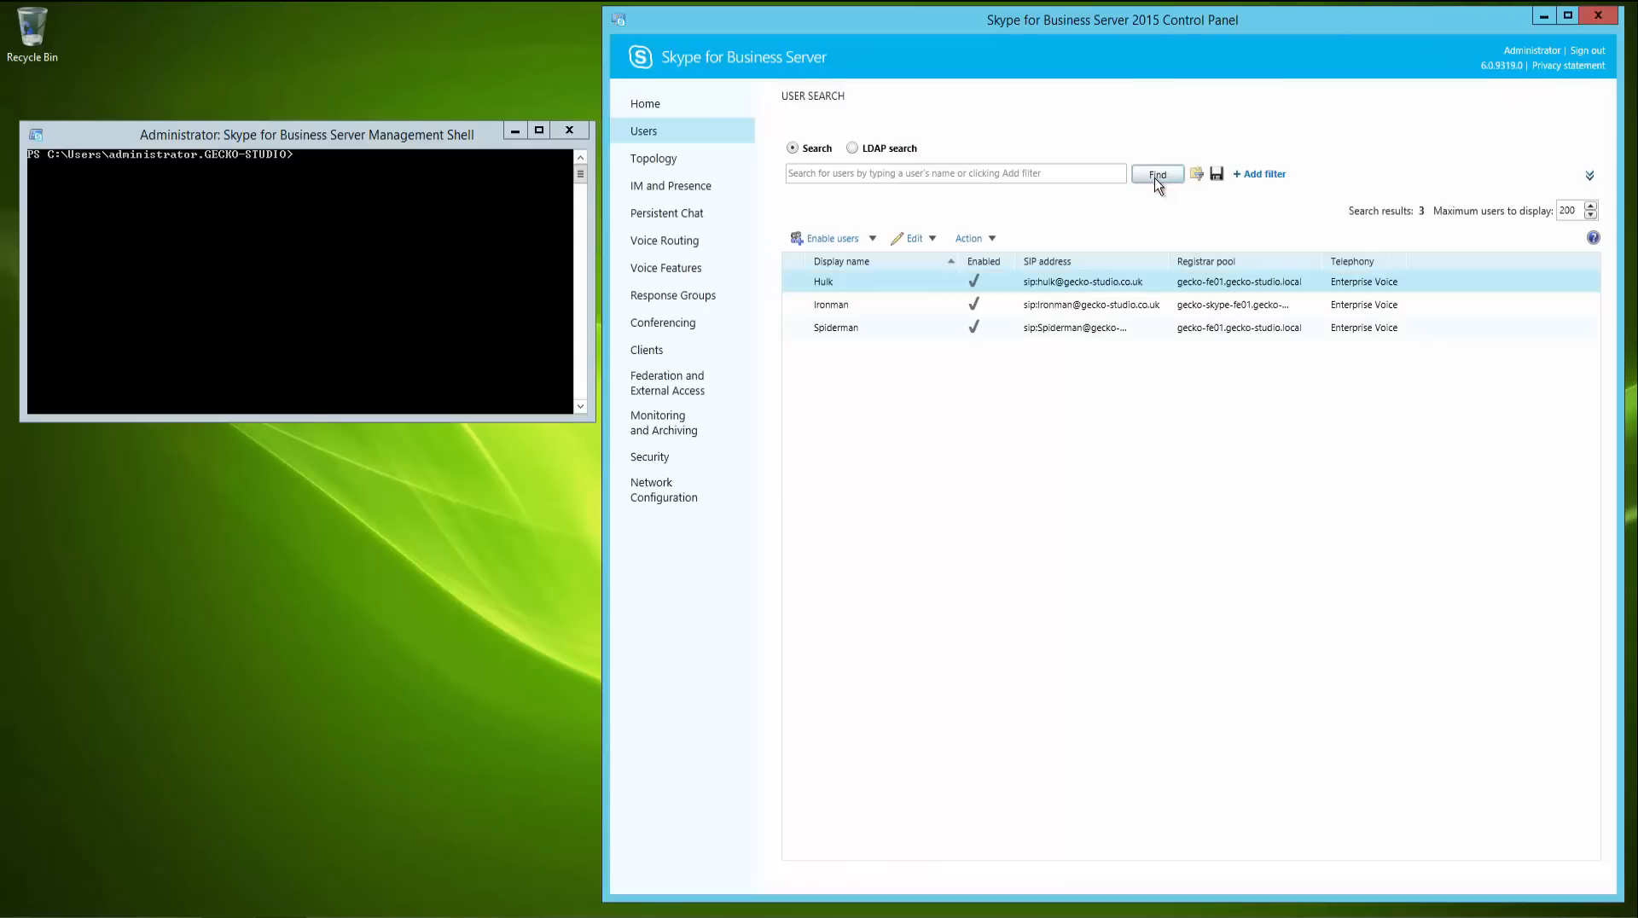
- Select all three users and open their Action options to review the pool move choices
shift+click(845, 329)
click(988, 240)
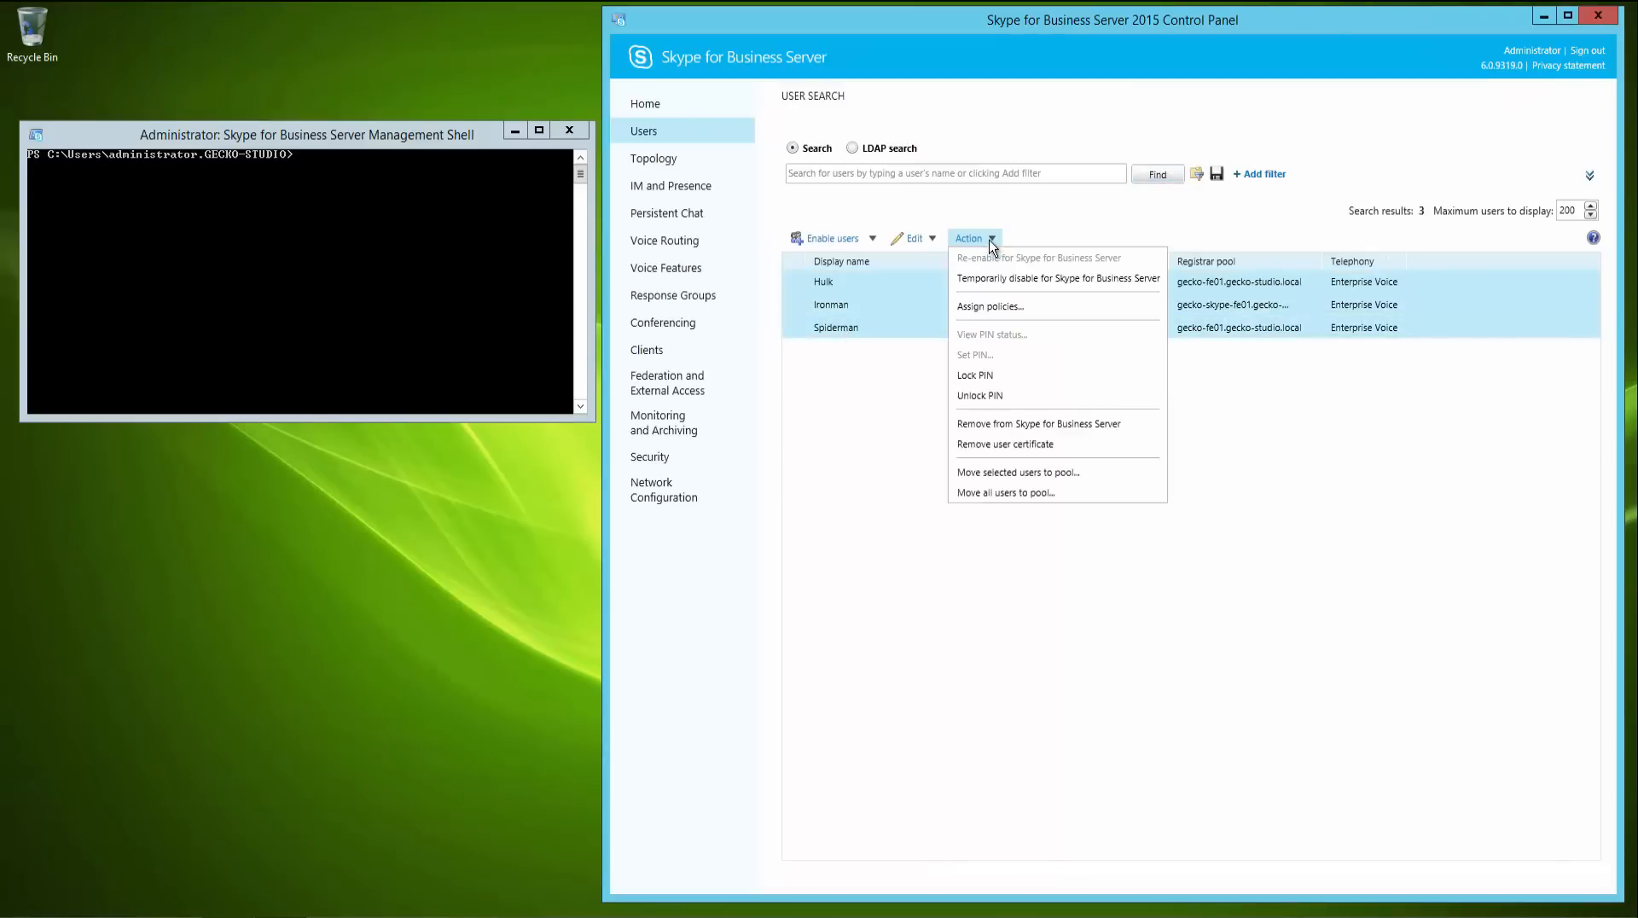
click(811, 446)
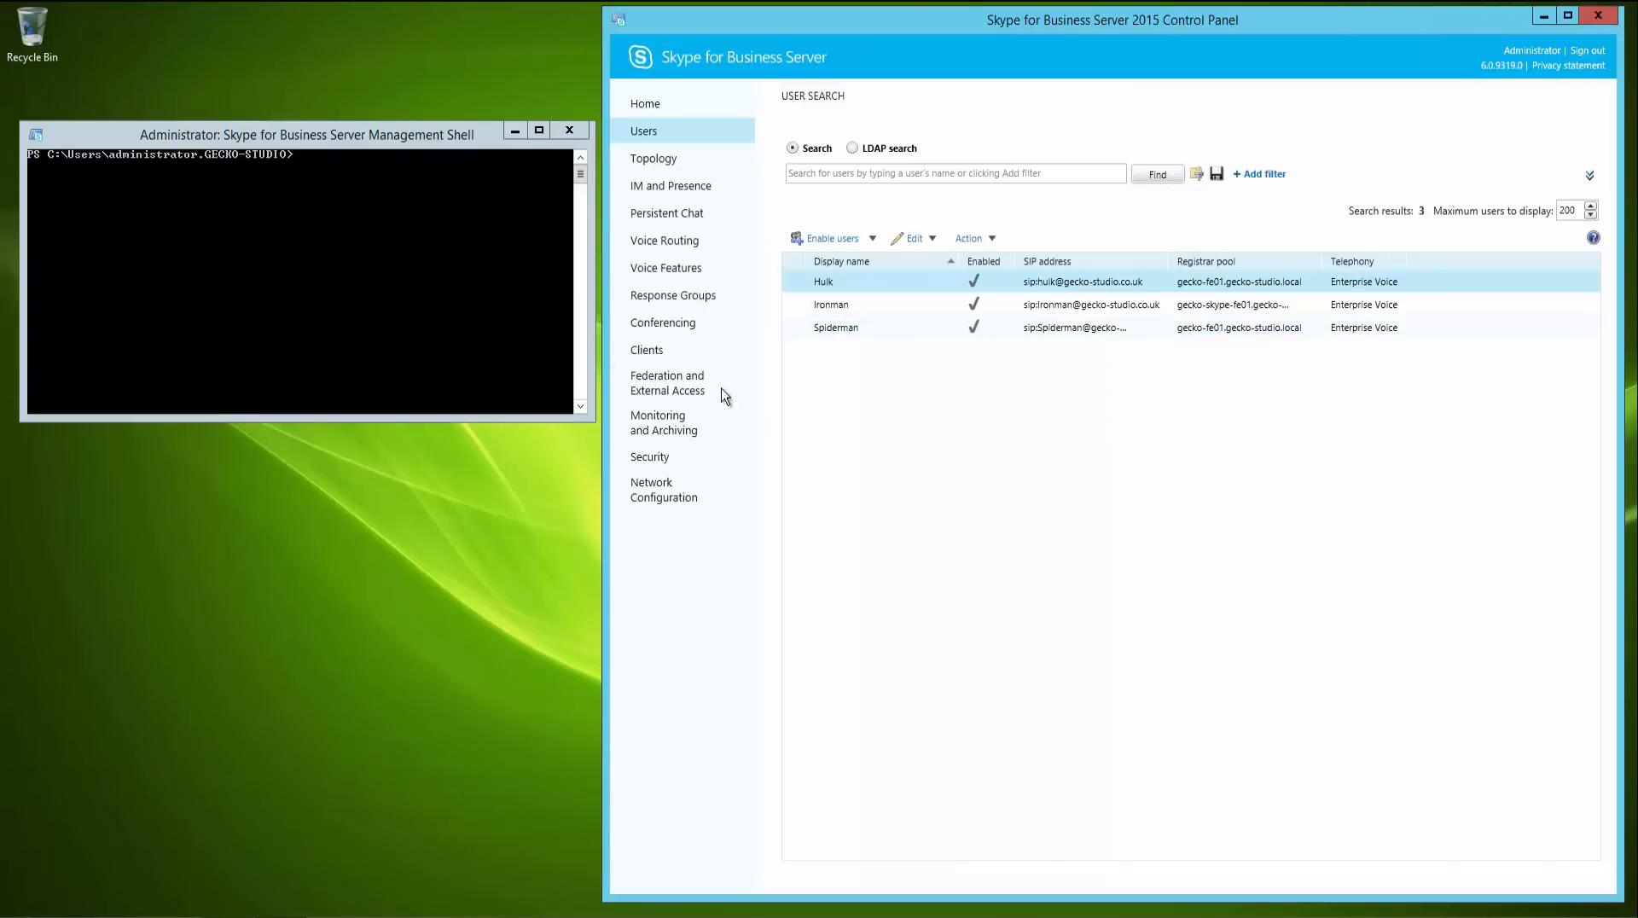
- Move all users to gecko-skype-fe01.gecko-studio.local with Get-CsUser | Move-CsUser -Target, confirming Yes to All
click(355, 227)
text(get)
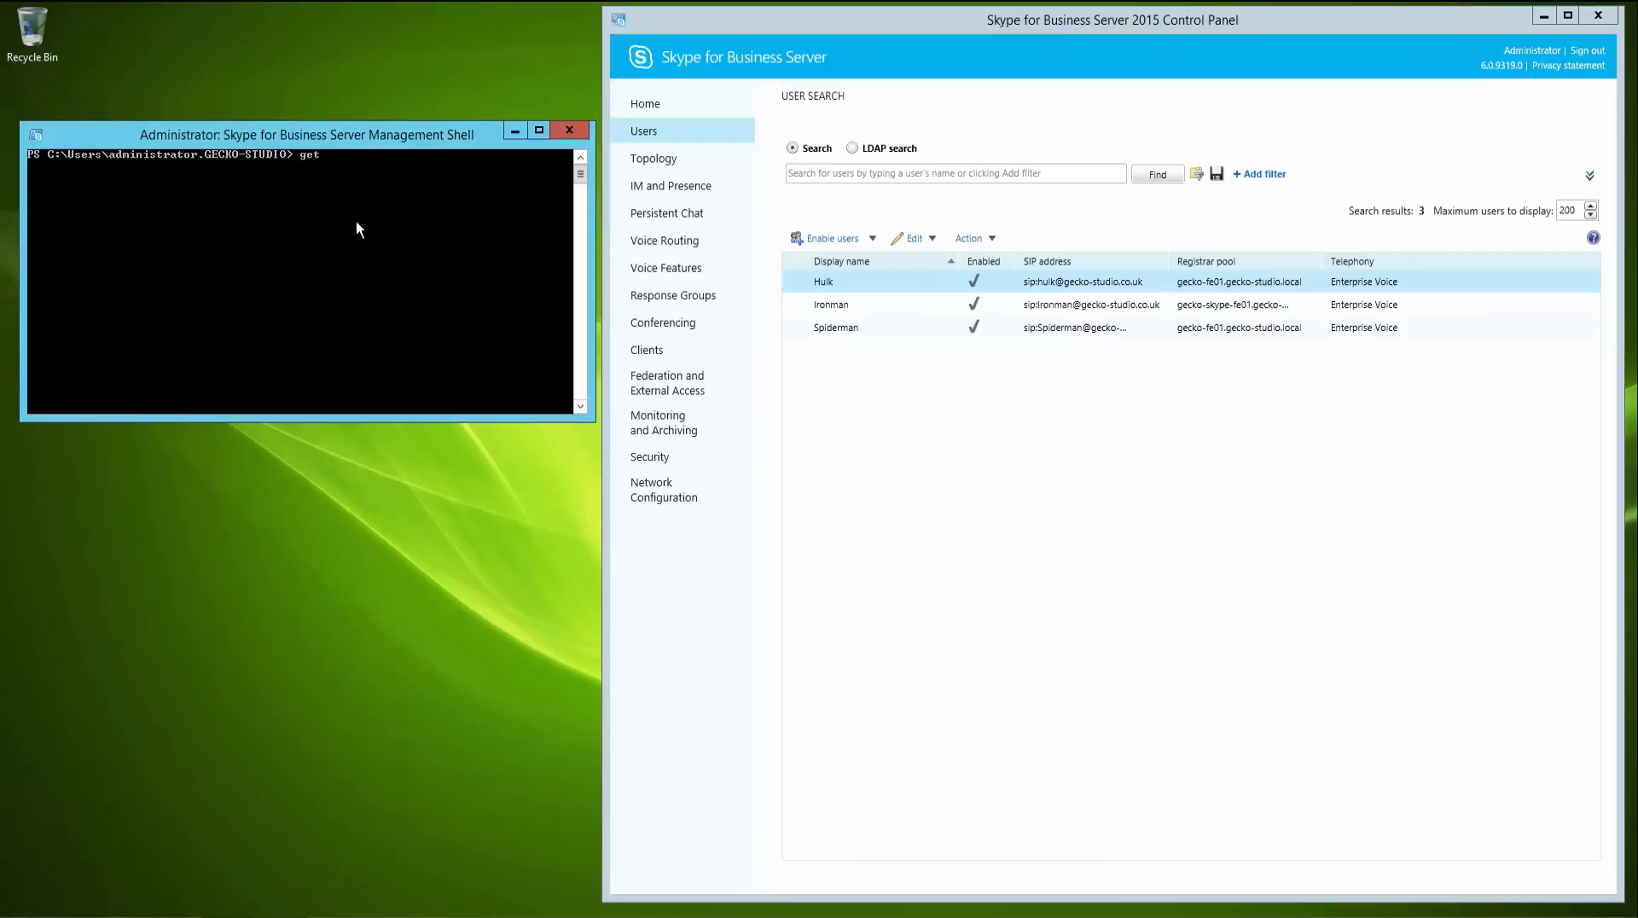
text(-CsUser)
key(Tab)
text(| Move-CsUser -Target gecko-)
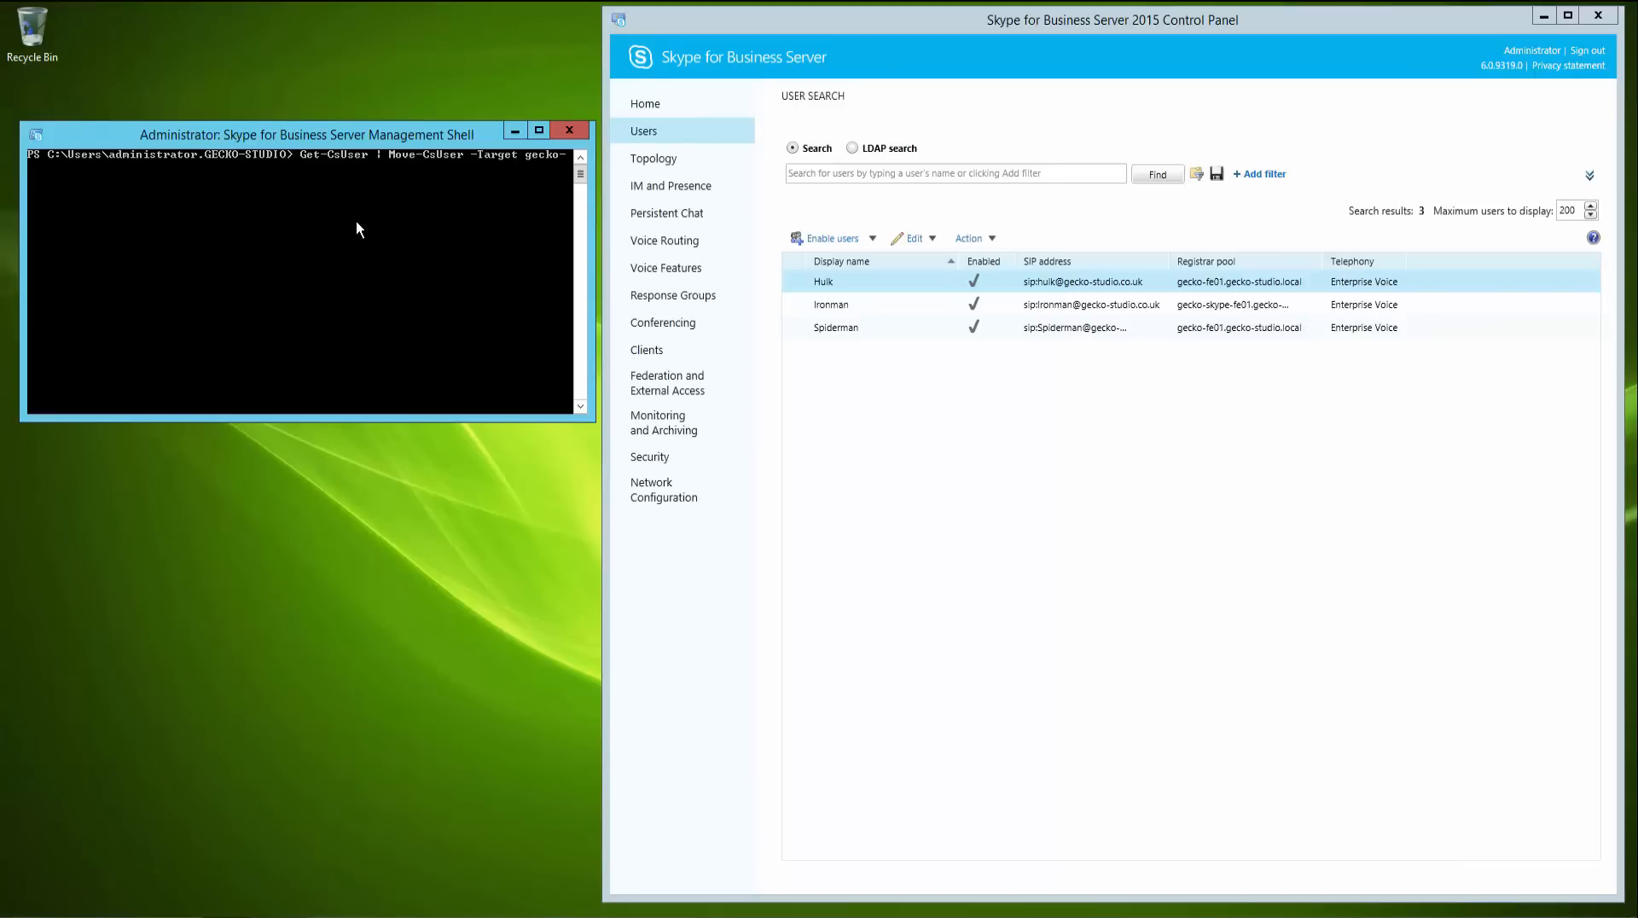
text(skype-fe01.gecko-studio.local)
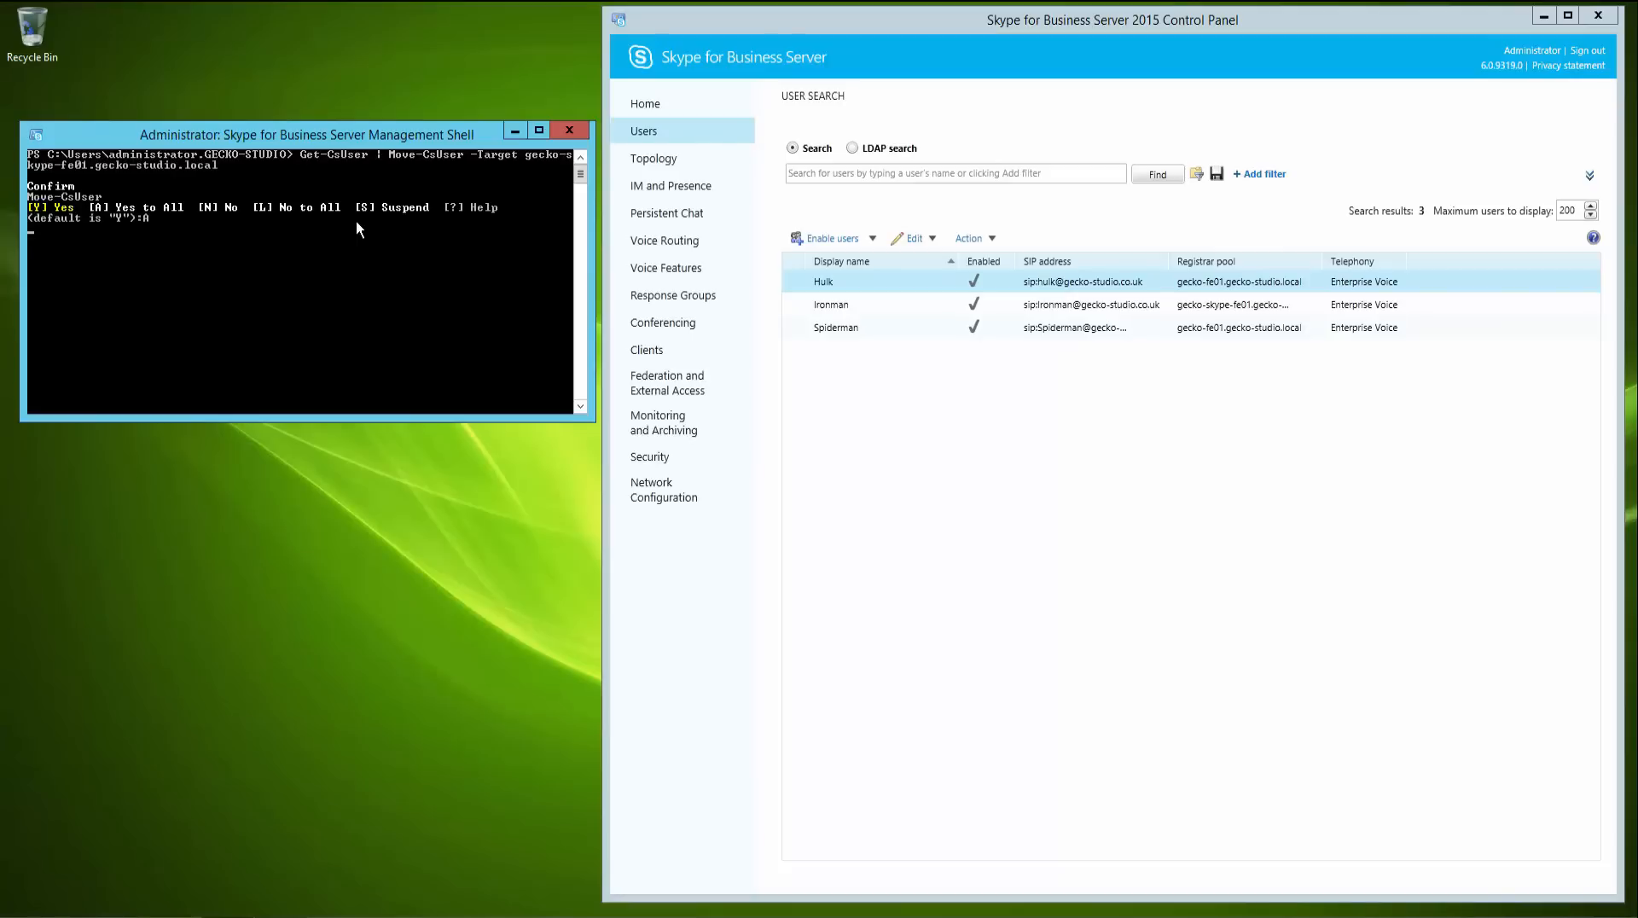
key(Return)
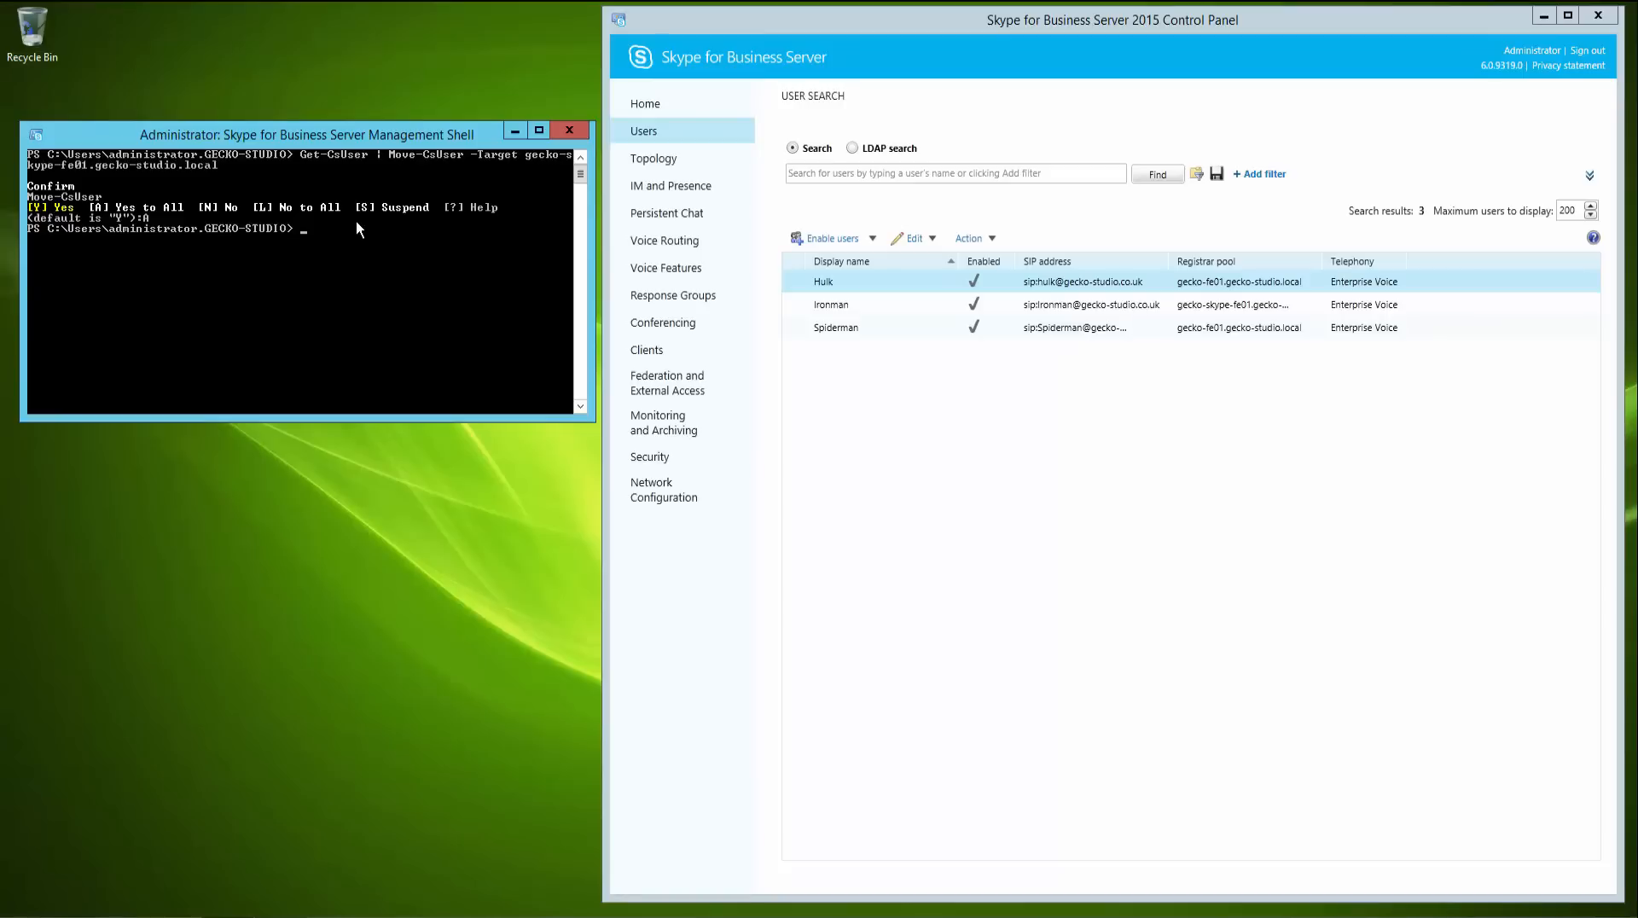
- Clear the shell screen and rerun the user search to check the users' registrar pool
text(cls)
key(Return)
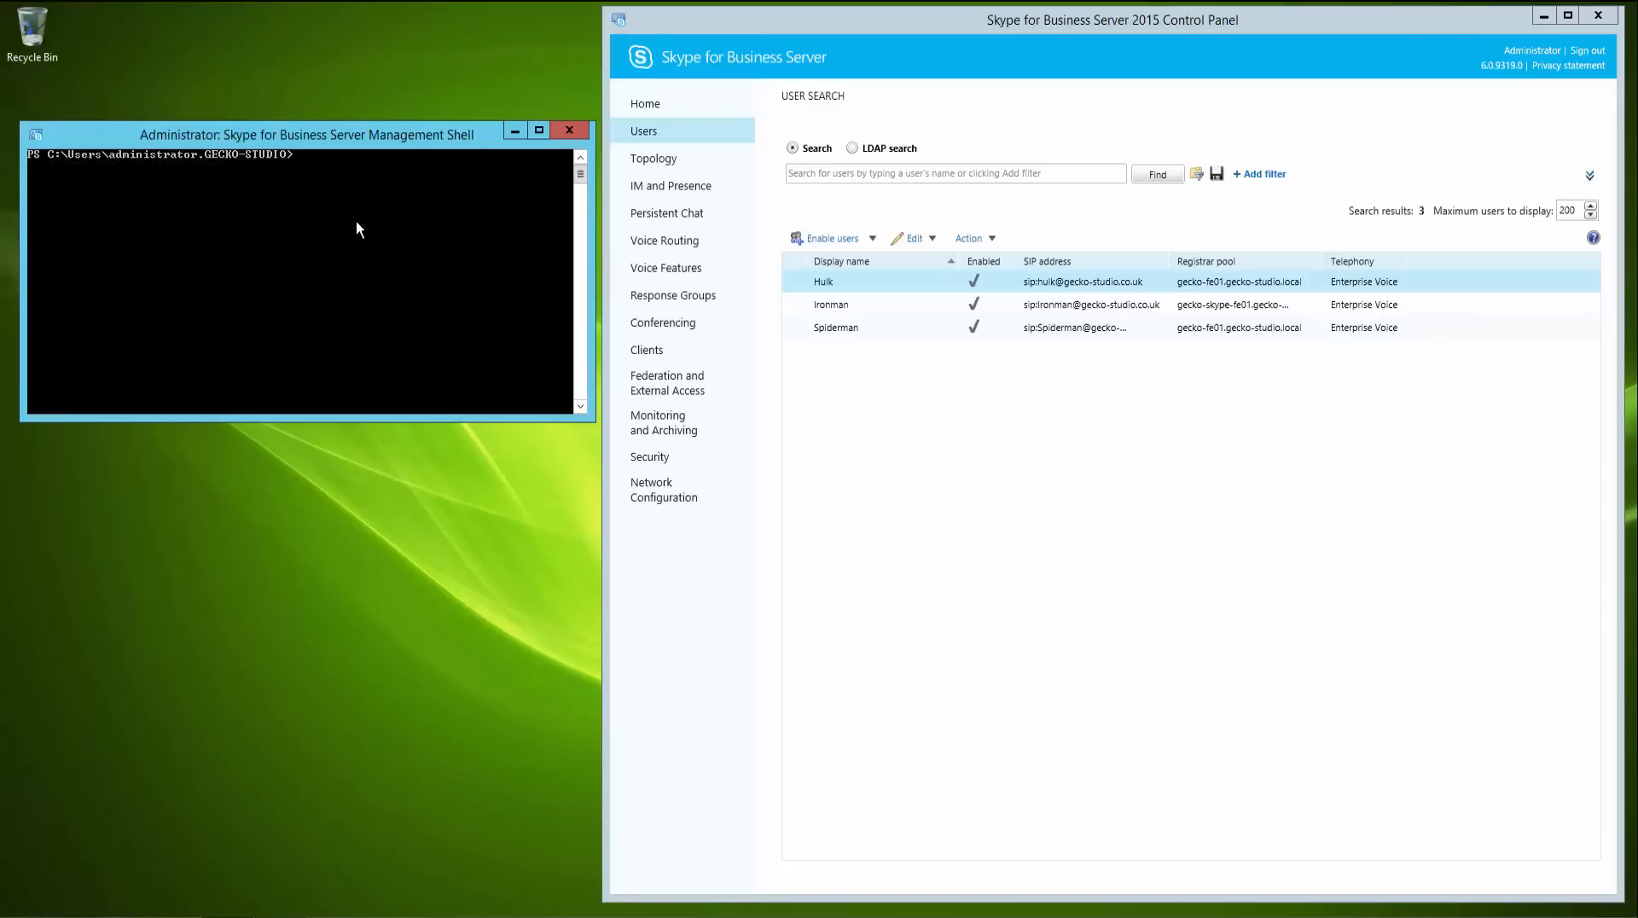
click(1157, 174)
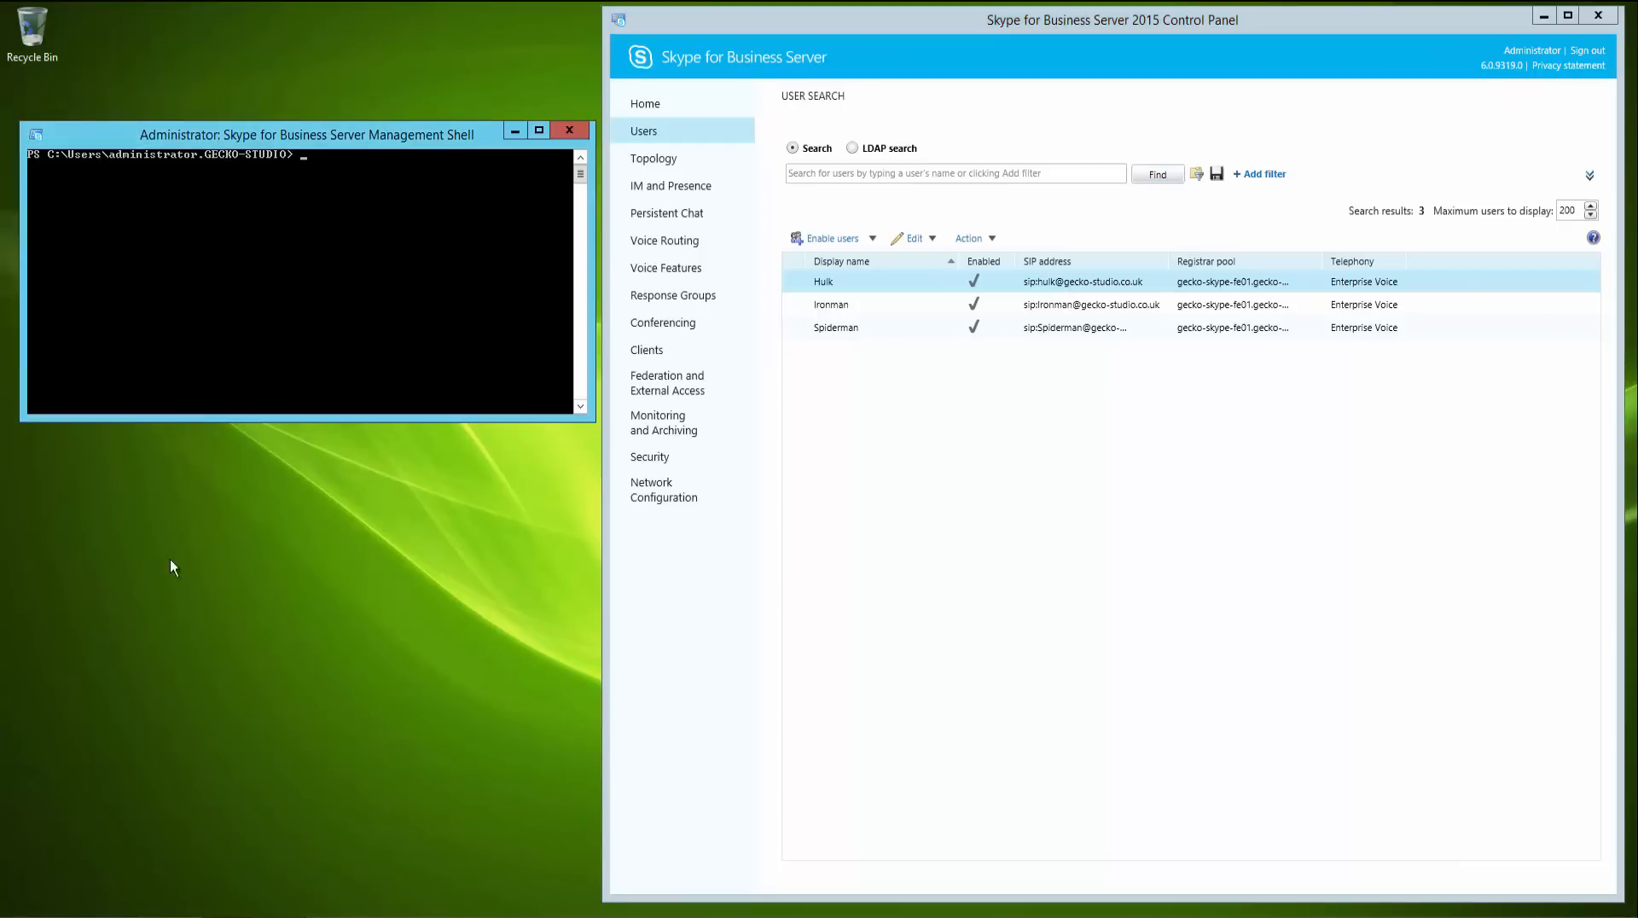
- Open the Conference Line 1 dial-in access number's settings in Conferencing and cancel out of them
click(688, 329)
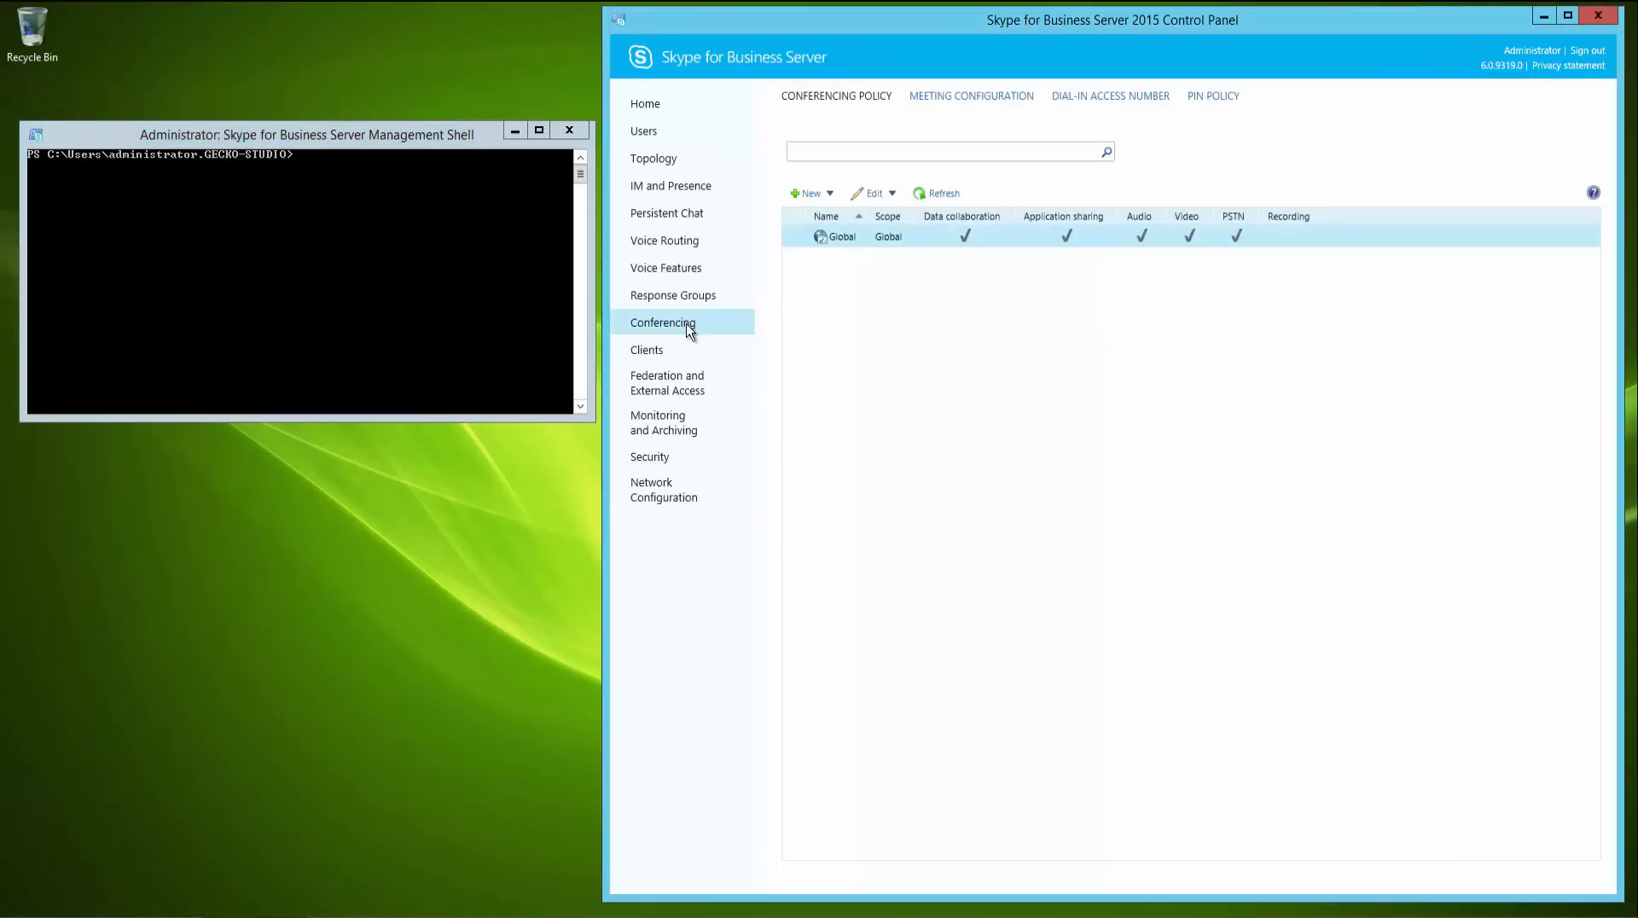
click(1112, 97)
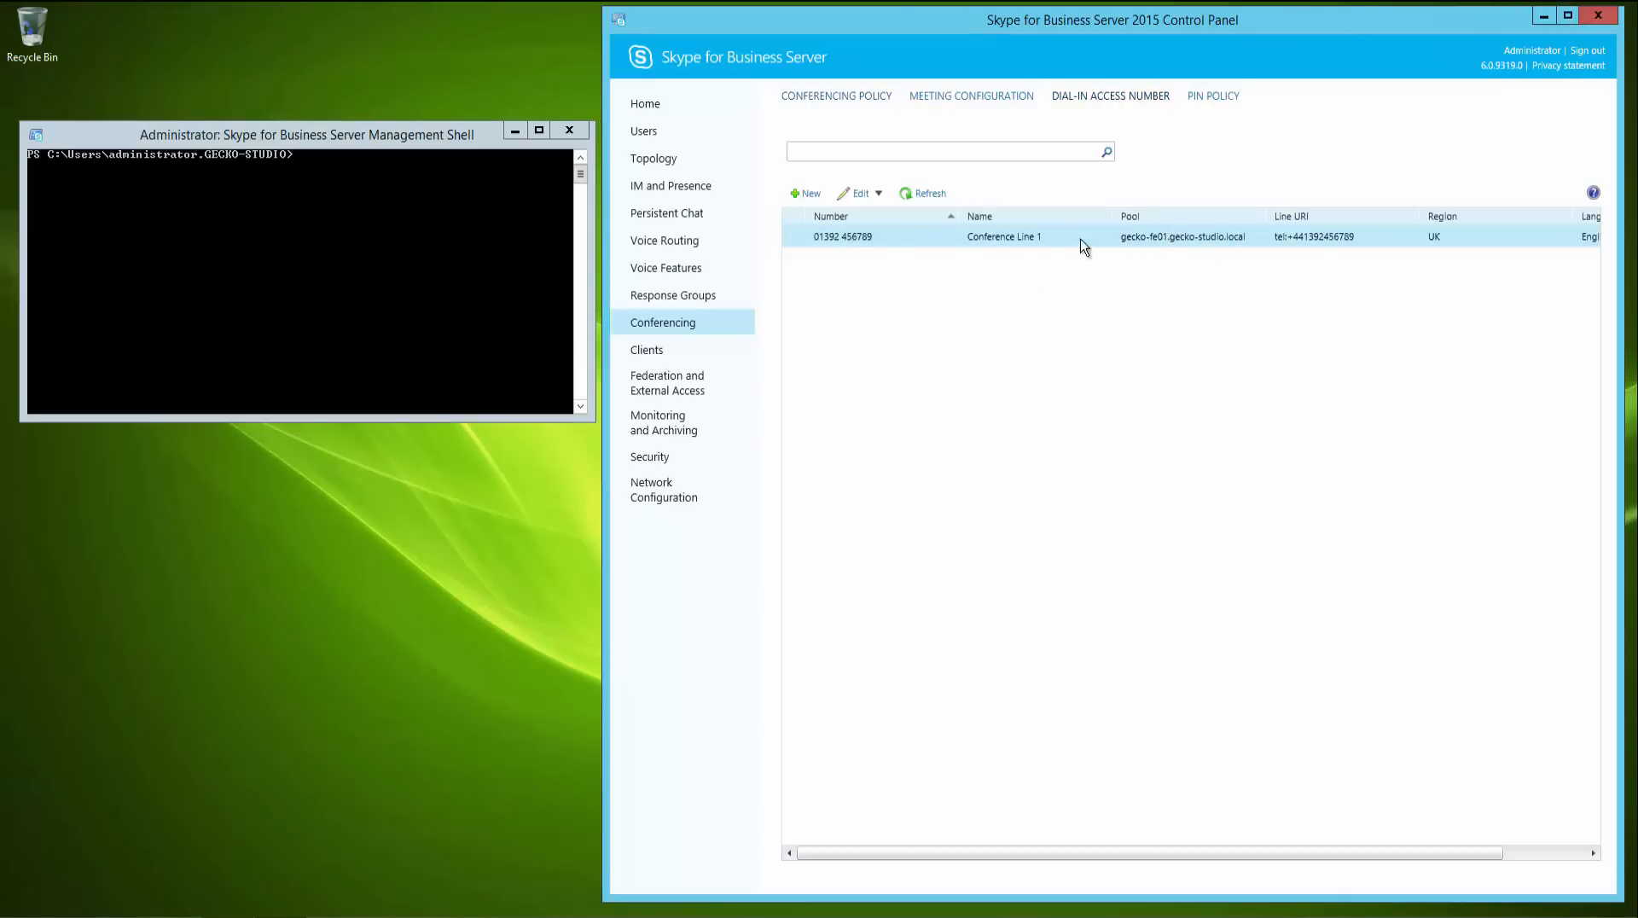
double_click(995, 239)
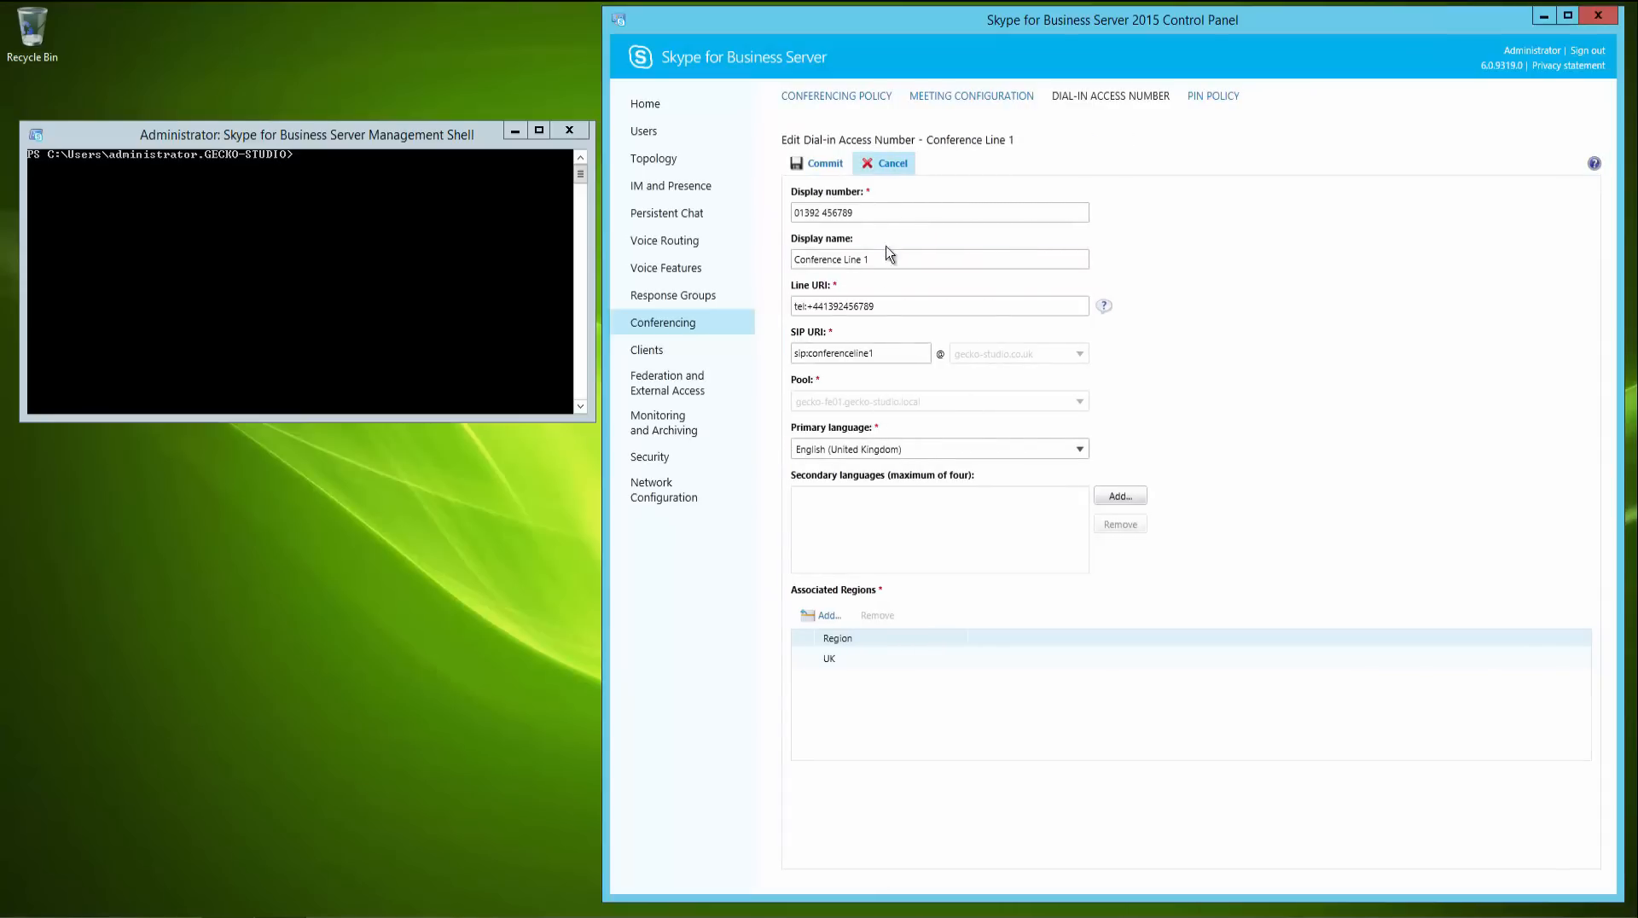
click(888, 165)
- List the dial-in access numbers in the shell with Get-CsDialInConferencingAccessNumber
click(293, 276)
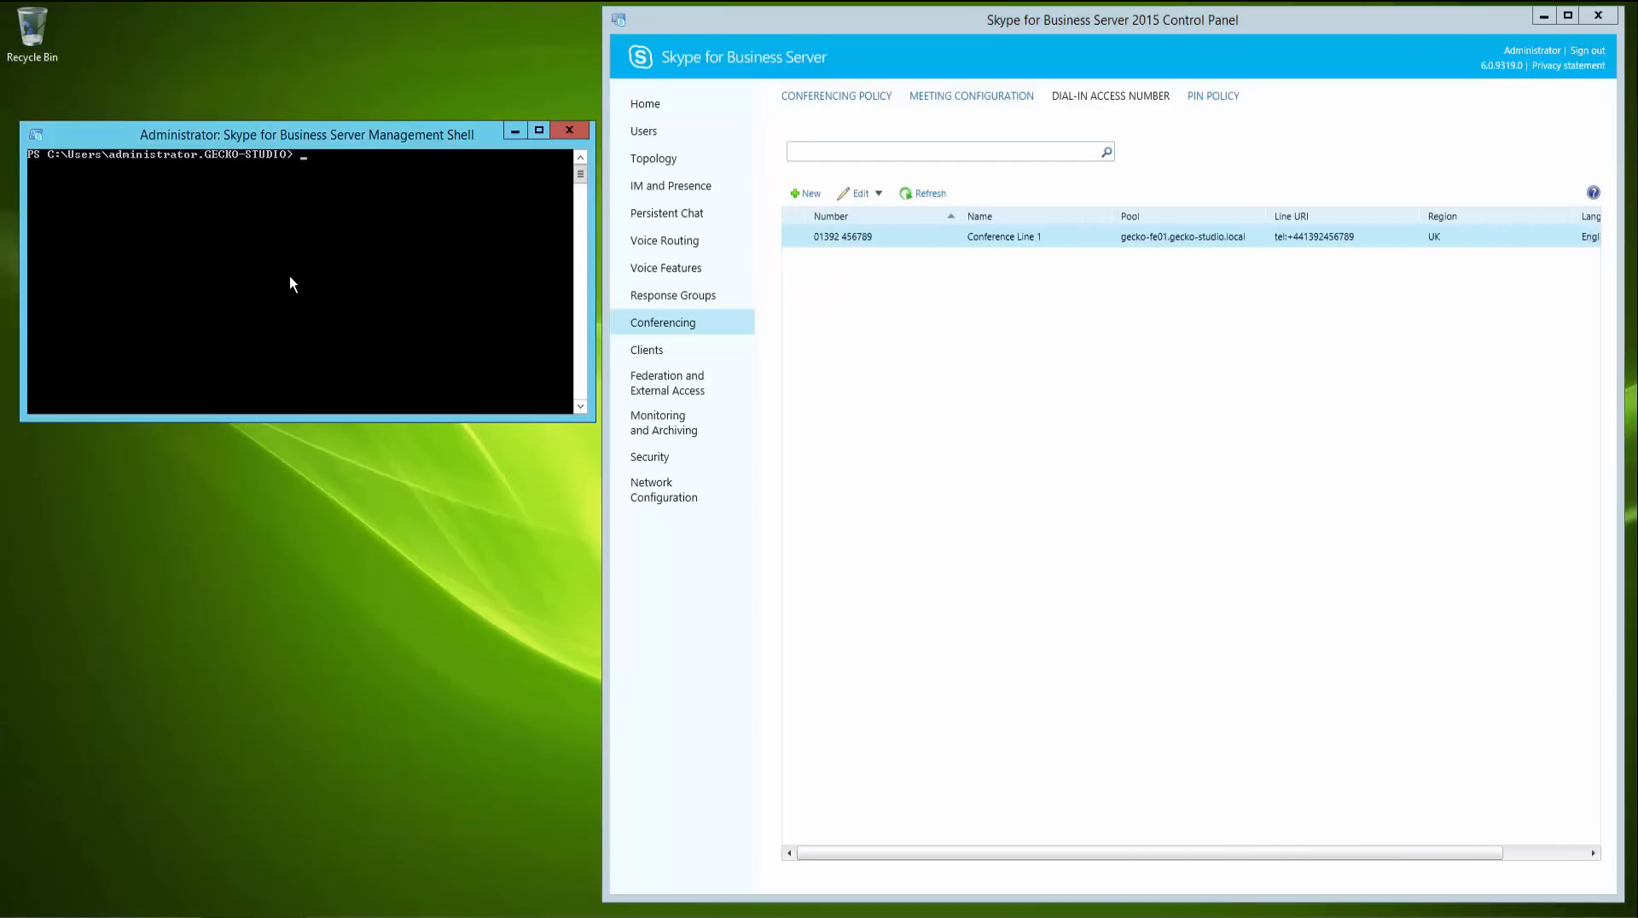
text(get-csdial)
key(Tab)
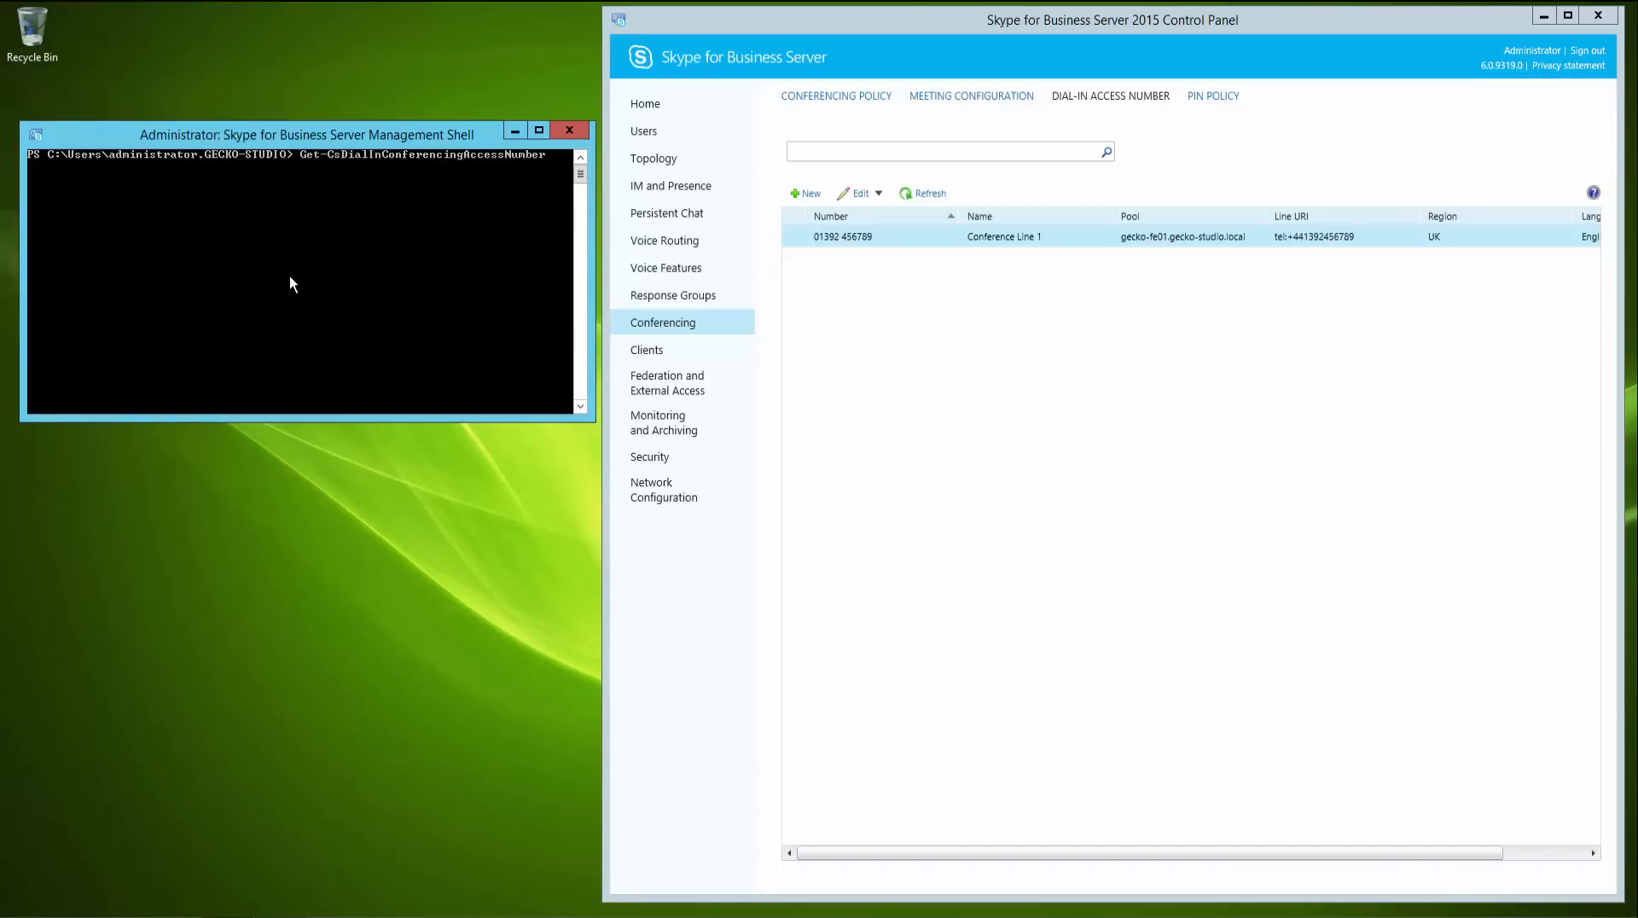
key(Return)
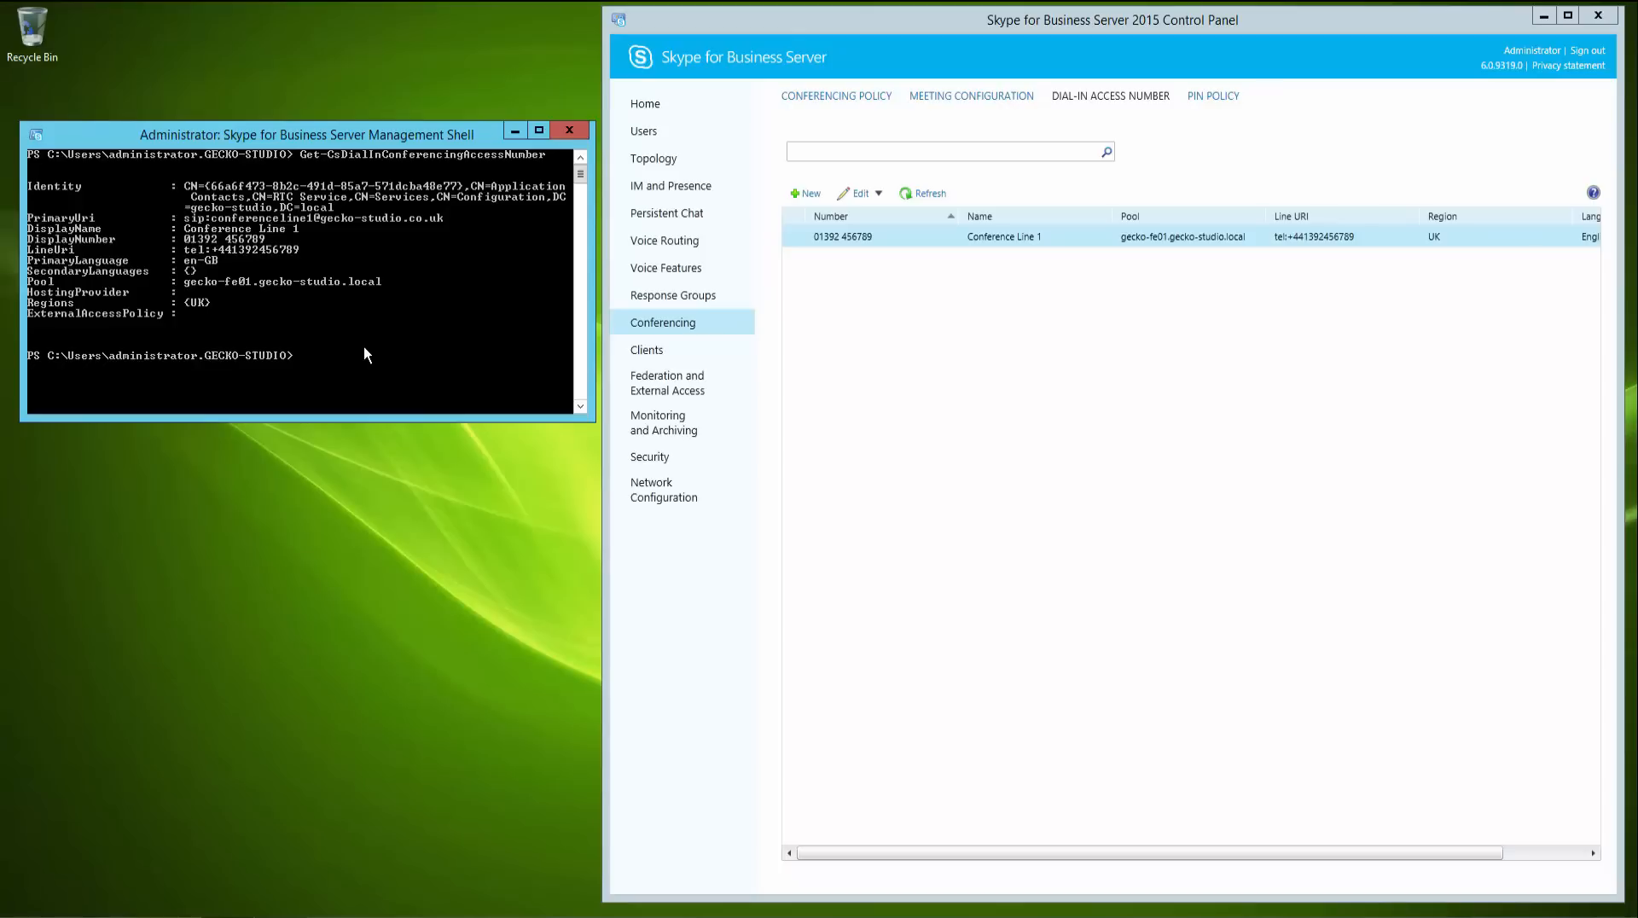
text(move-csa)
key(Tab)
text(-id)
key(Tab)
text(sip)
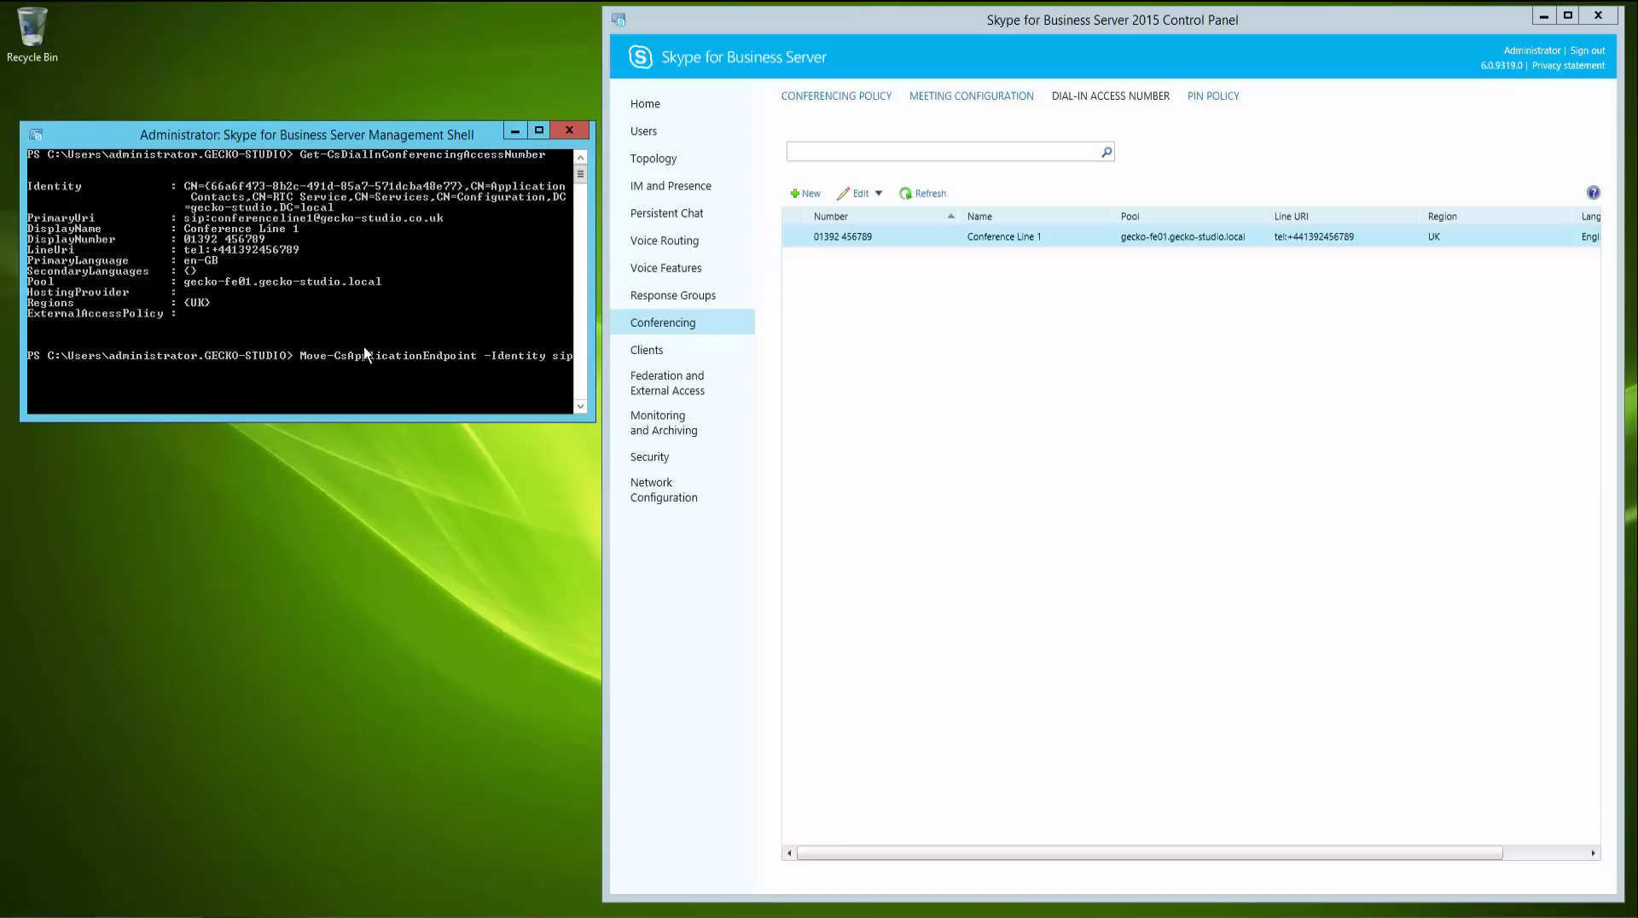
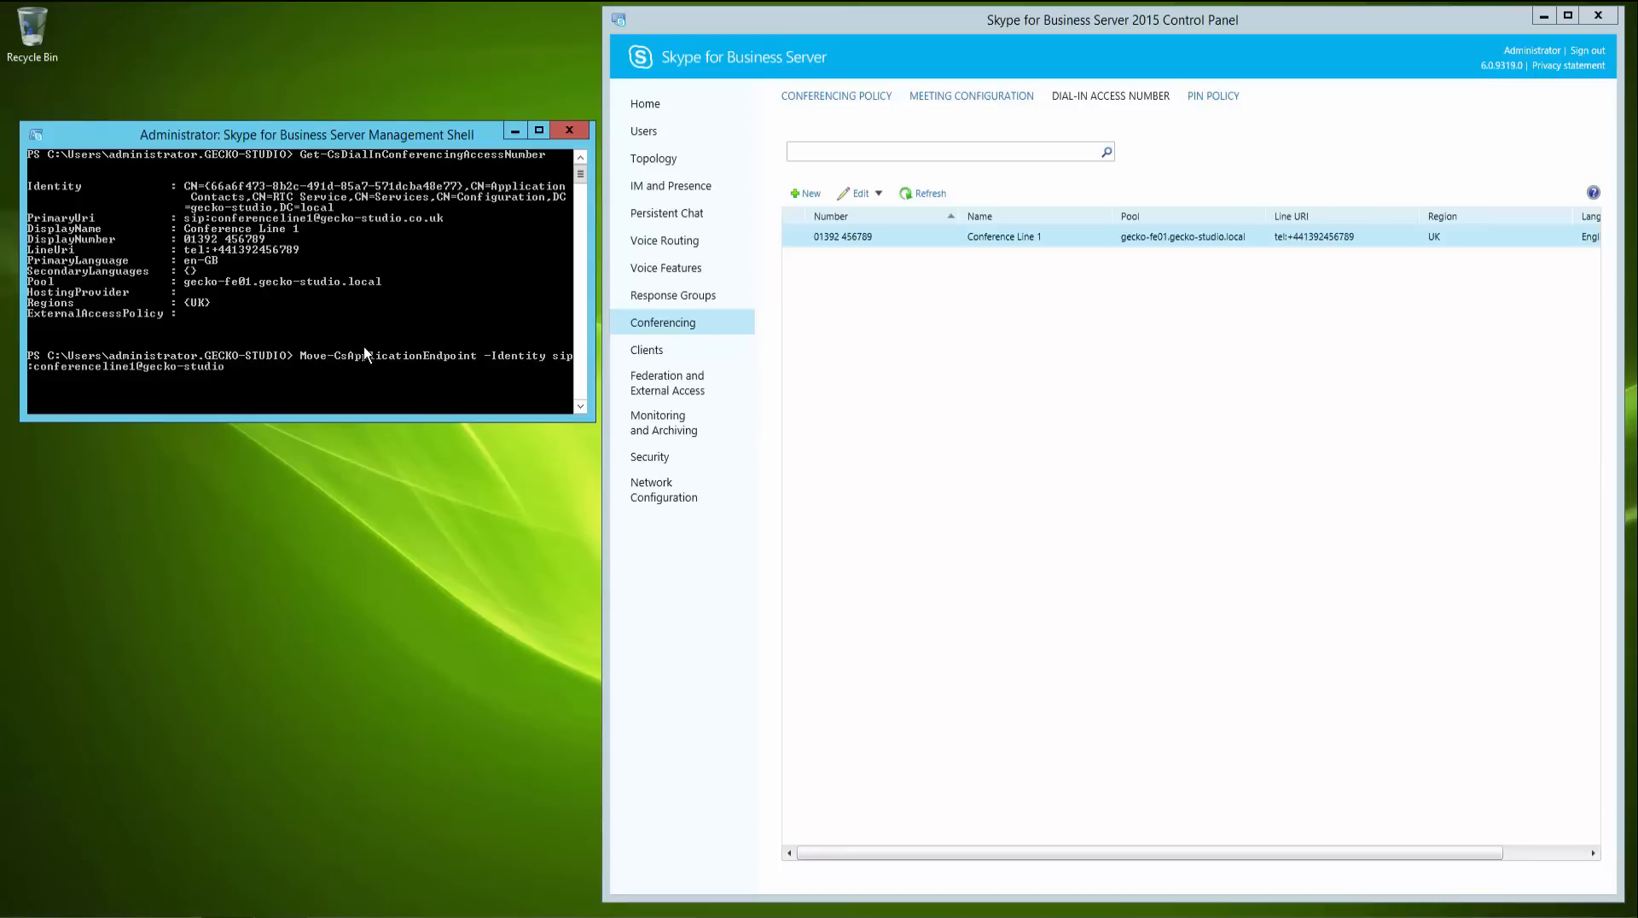
key(Tab)
text(gecko-skype-fe01.gecko-studio.local)
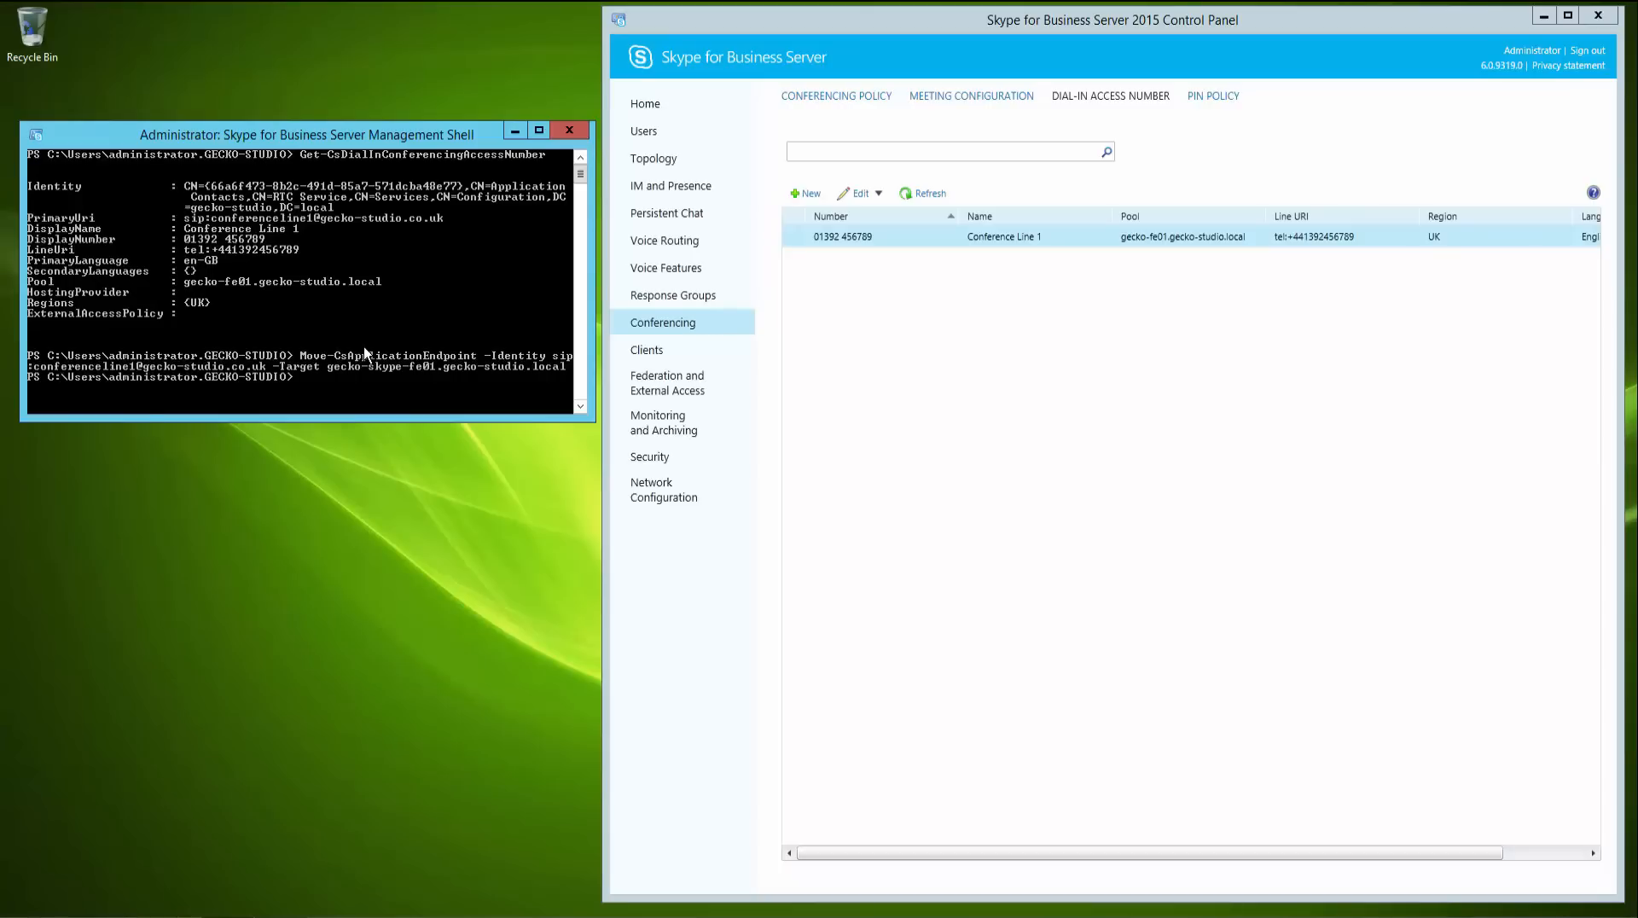
- Rerun Get-CsDialInConferencingAccessNumber to check the access number's pool, then clear the shell
text(get-csdia)
key(Tab)
key(Return)
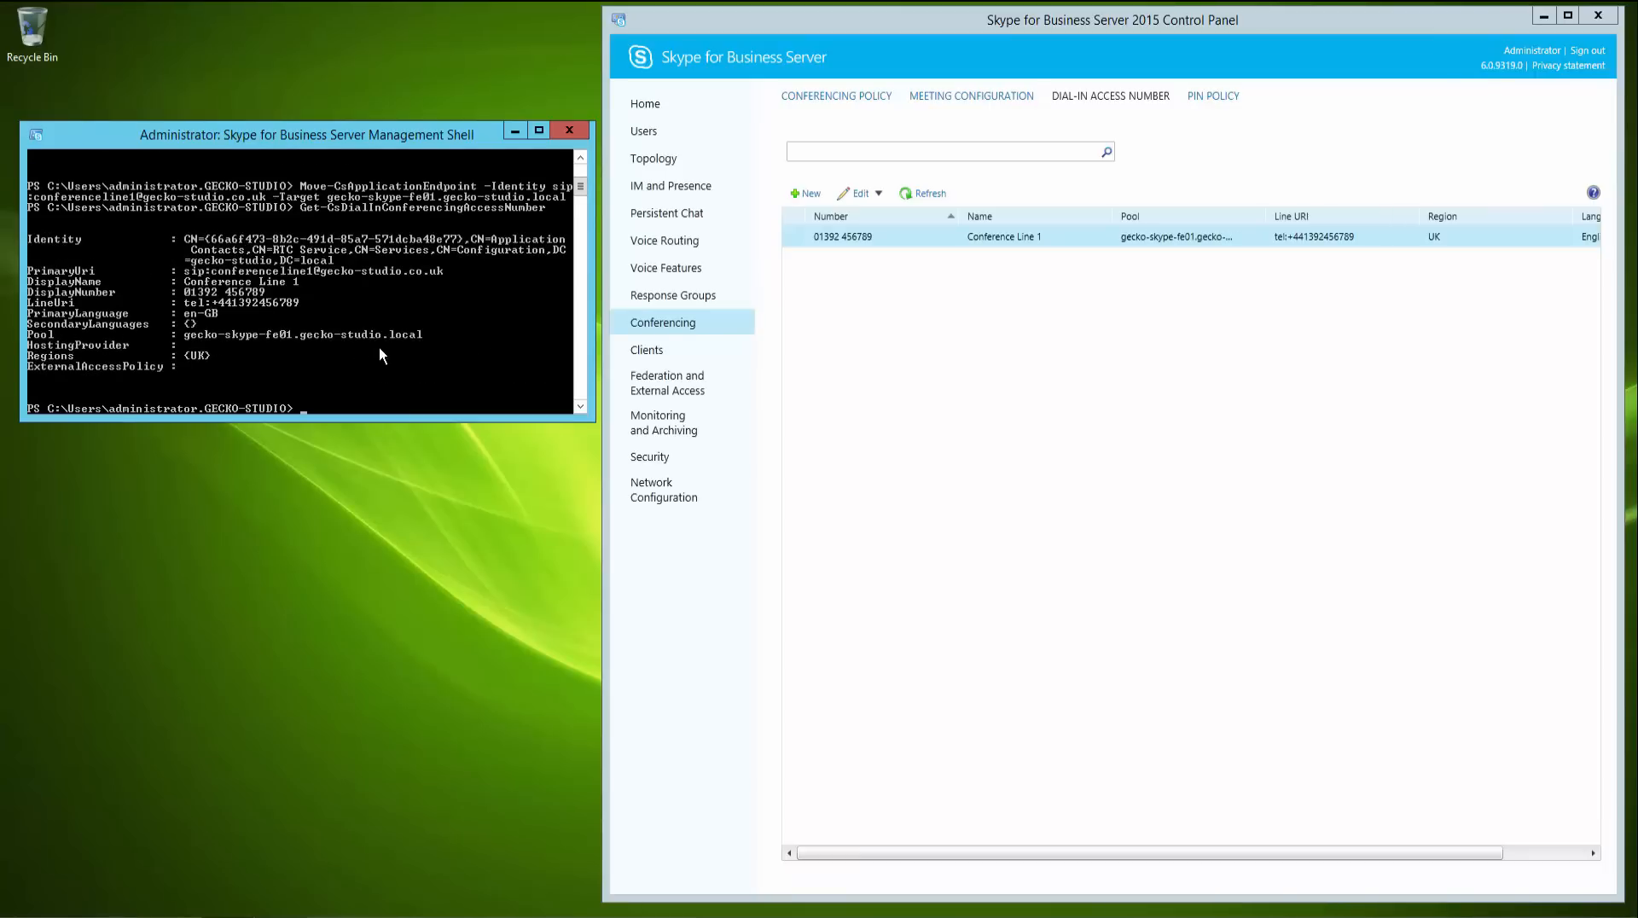
text(cls)
key(Return)
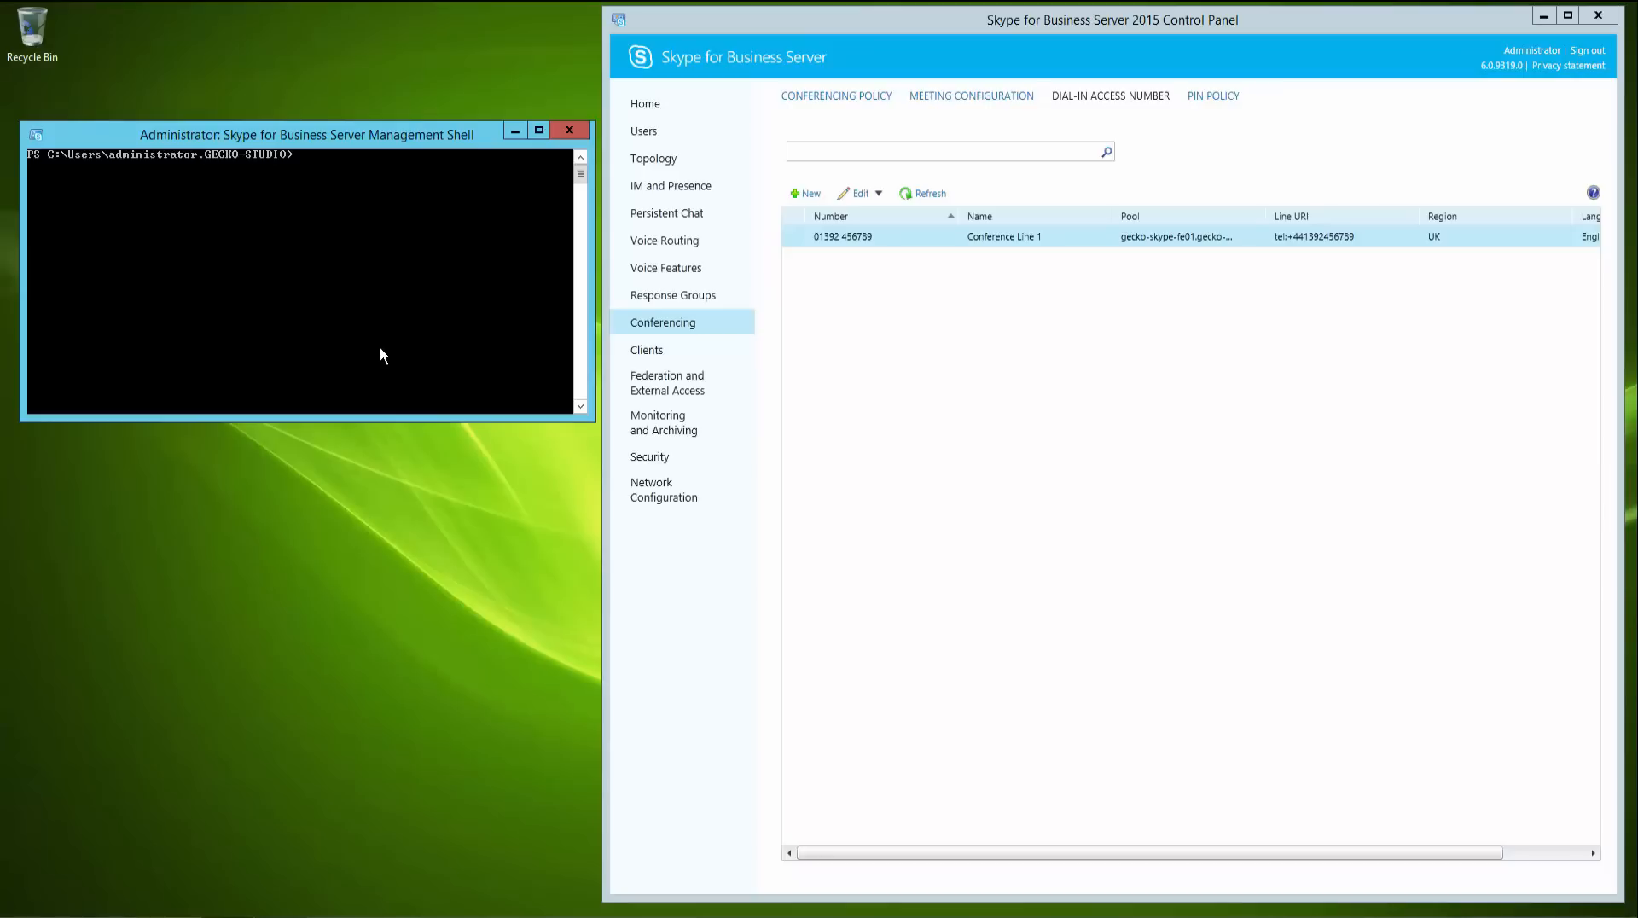
- Review the Response Groups workflows, queues and groups in the Control Panel
click(693, 296)
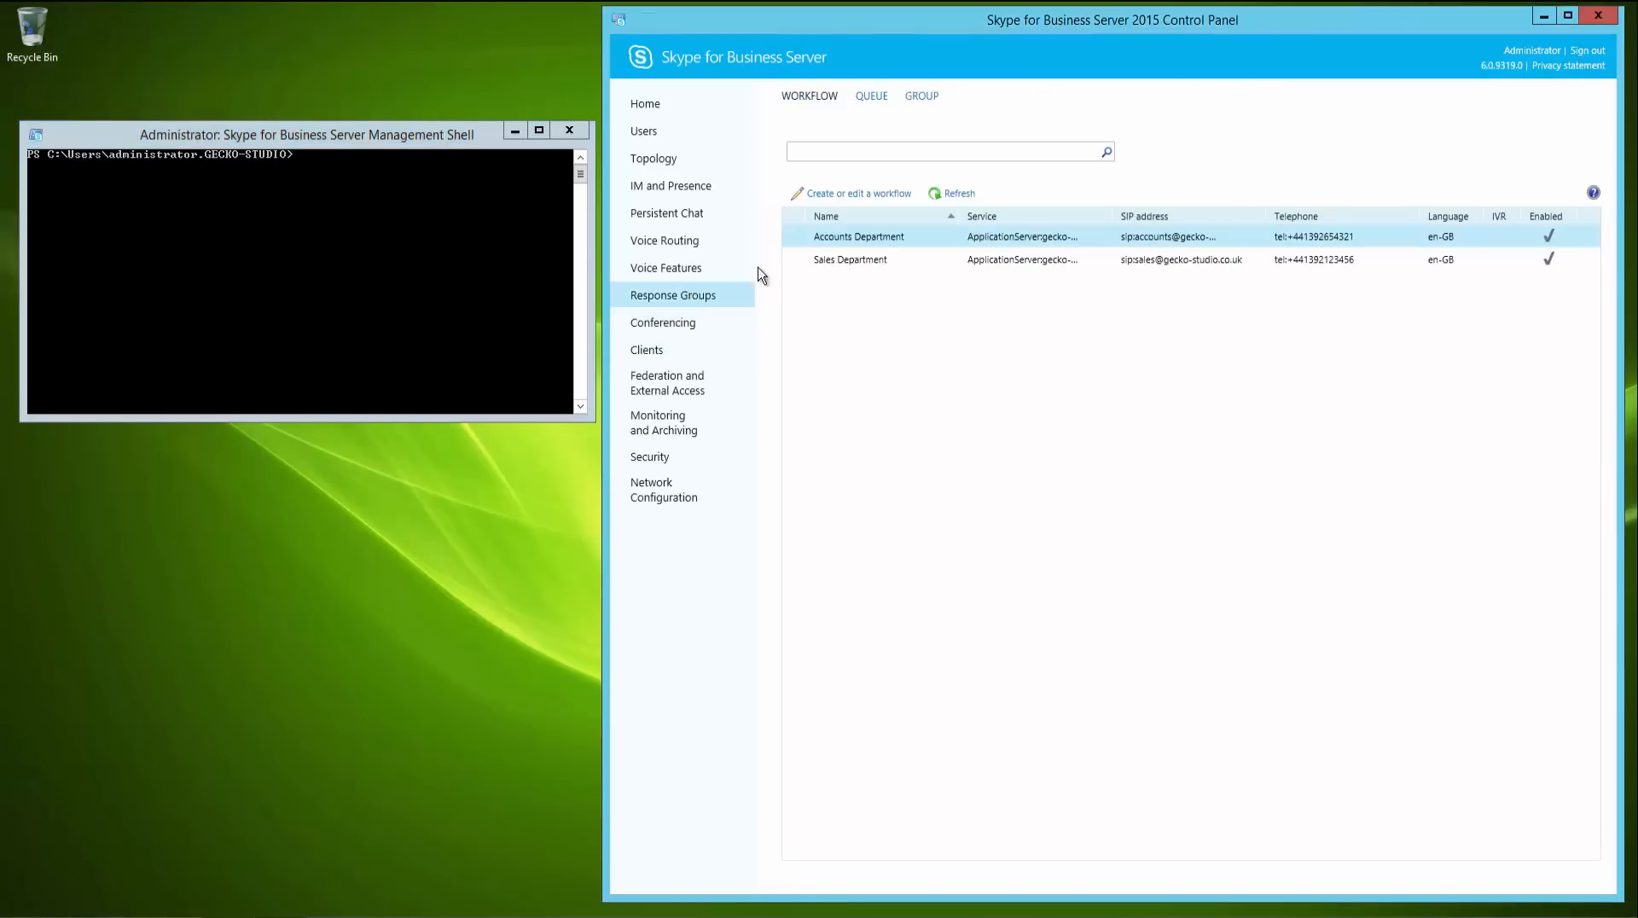
click(872, 98)
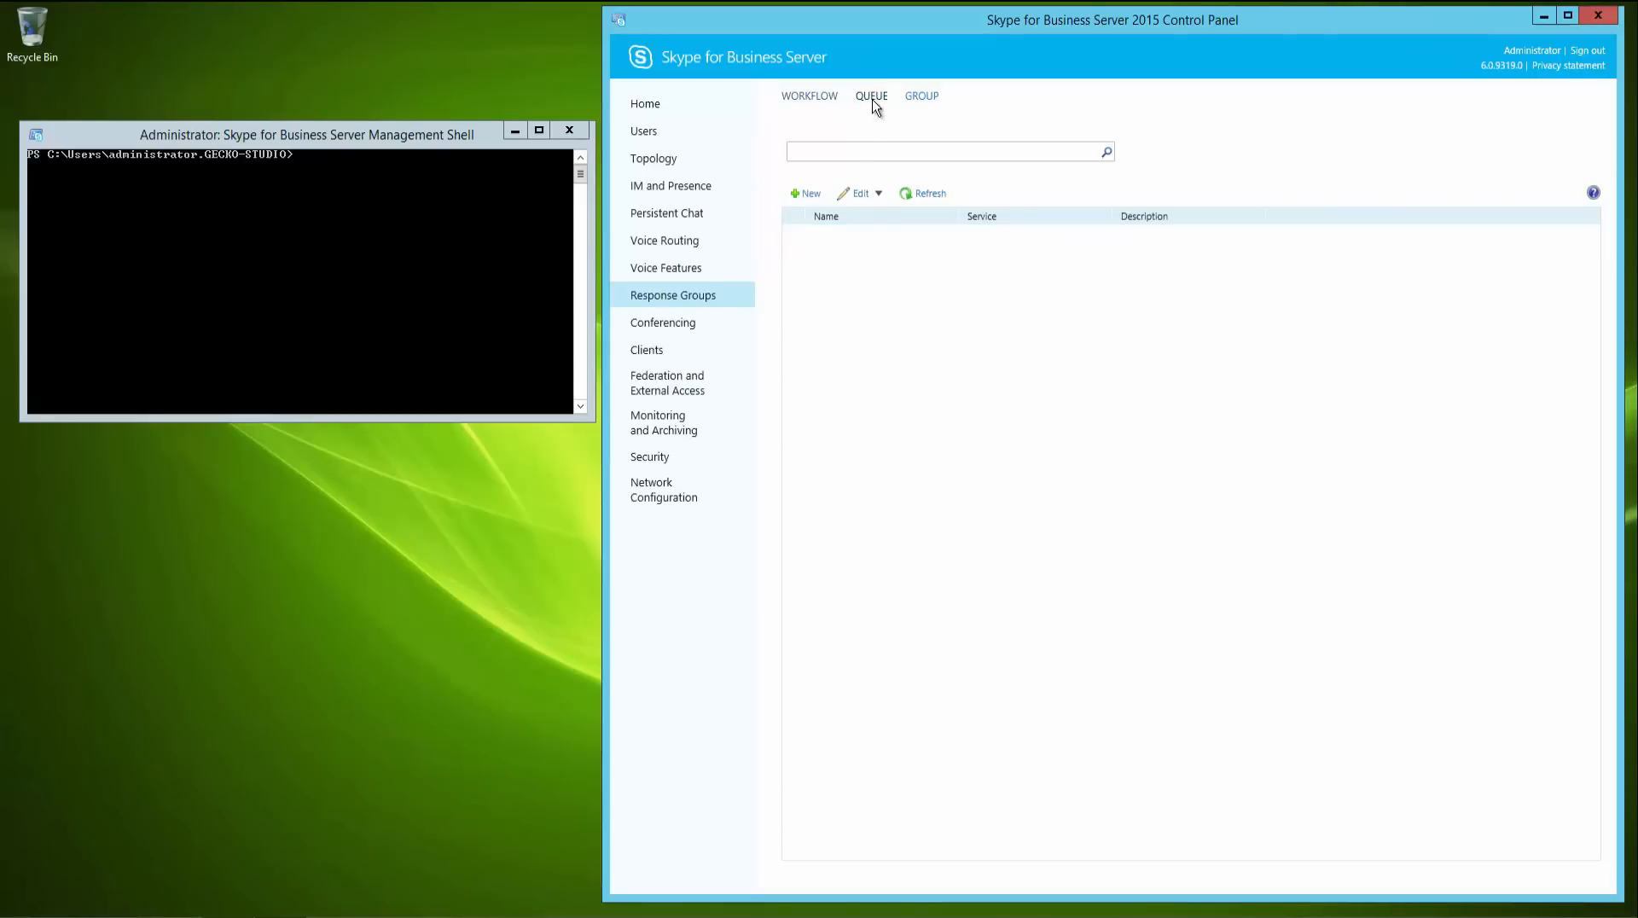
click(923, 97)
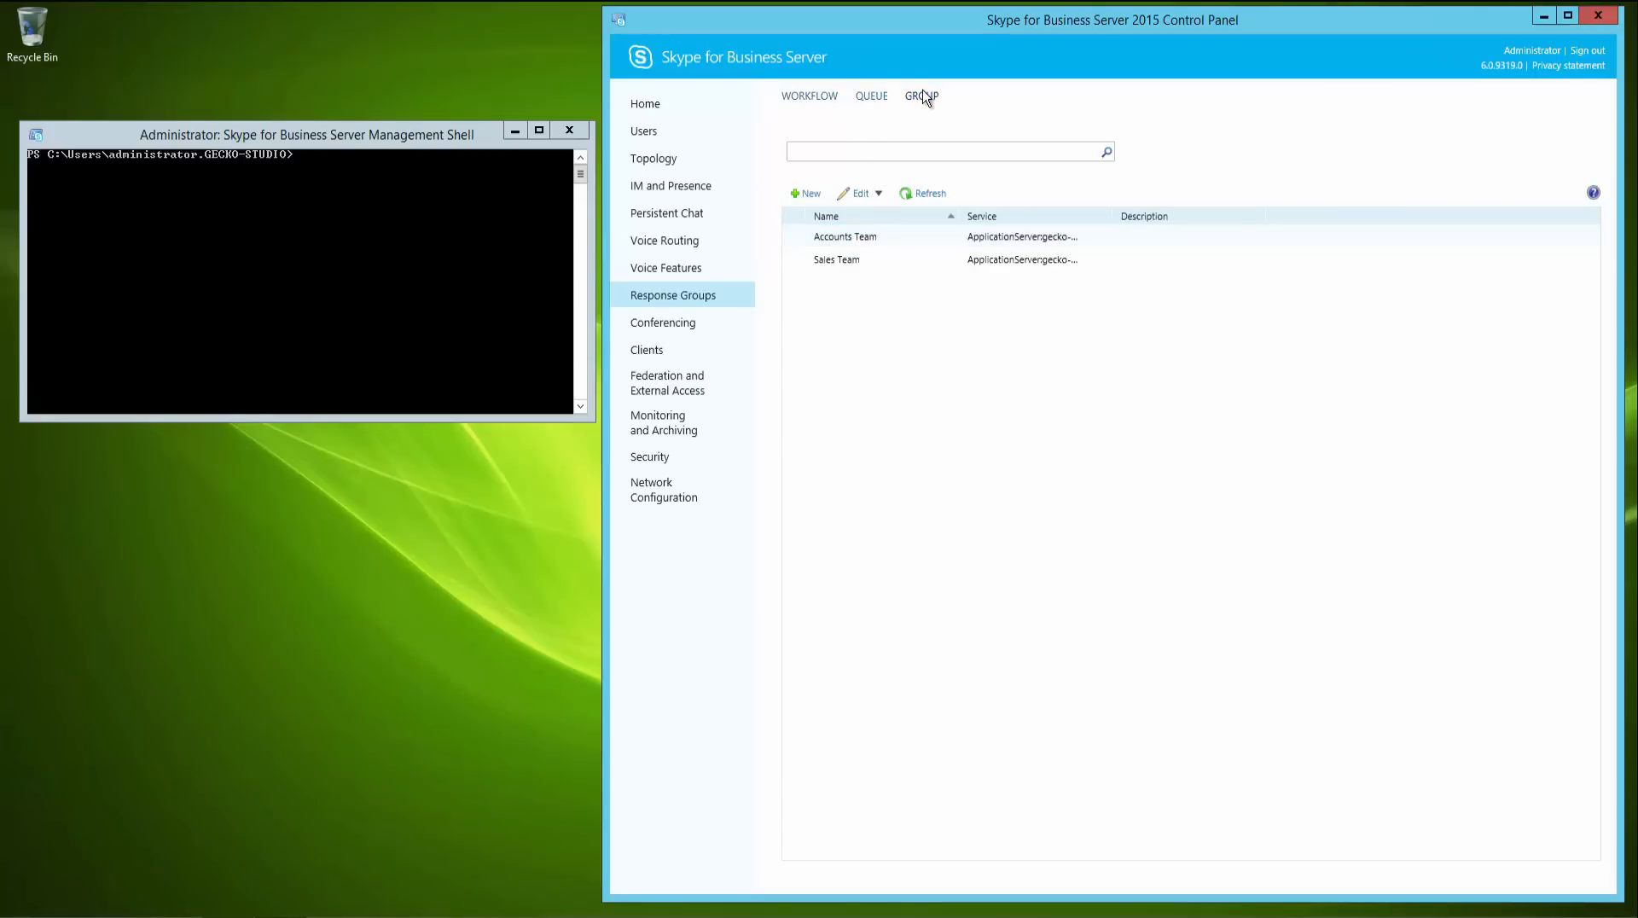
click(822, 102)
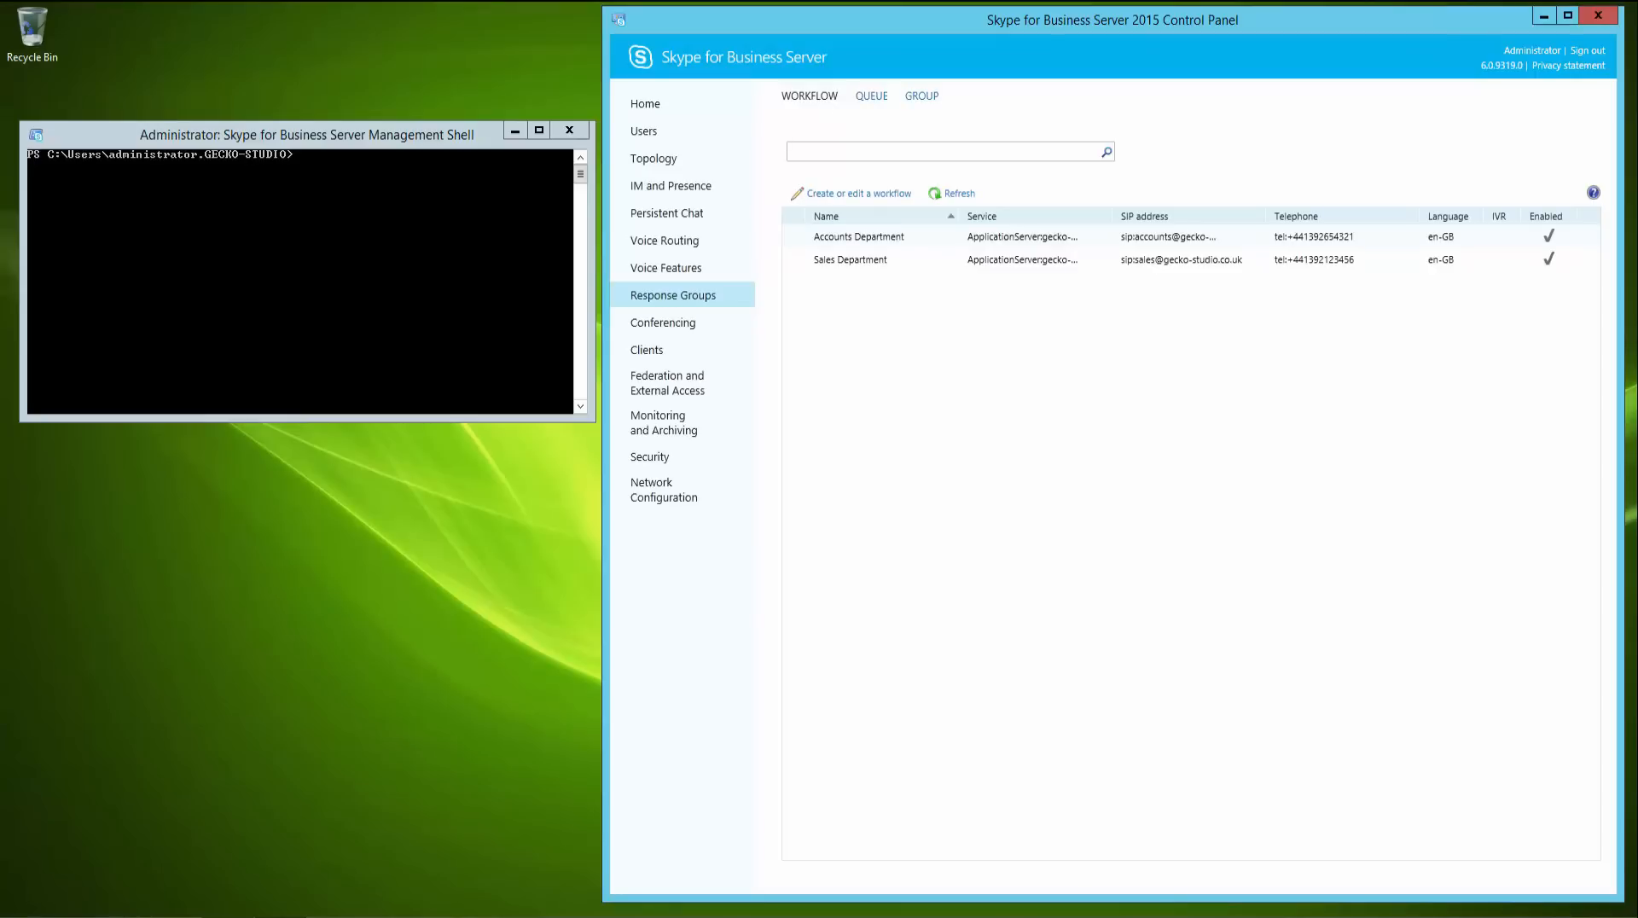
- Move the response group configuration from gecko-fe01.gecko-studio.local to gecko-skype-fe01.gecko-studio.local with Move-CsRgsConfiguration
click(298, 284)
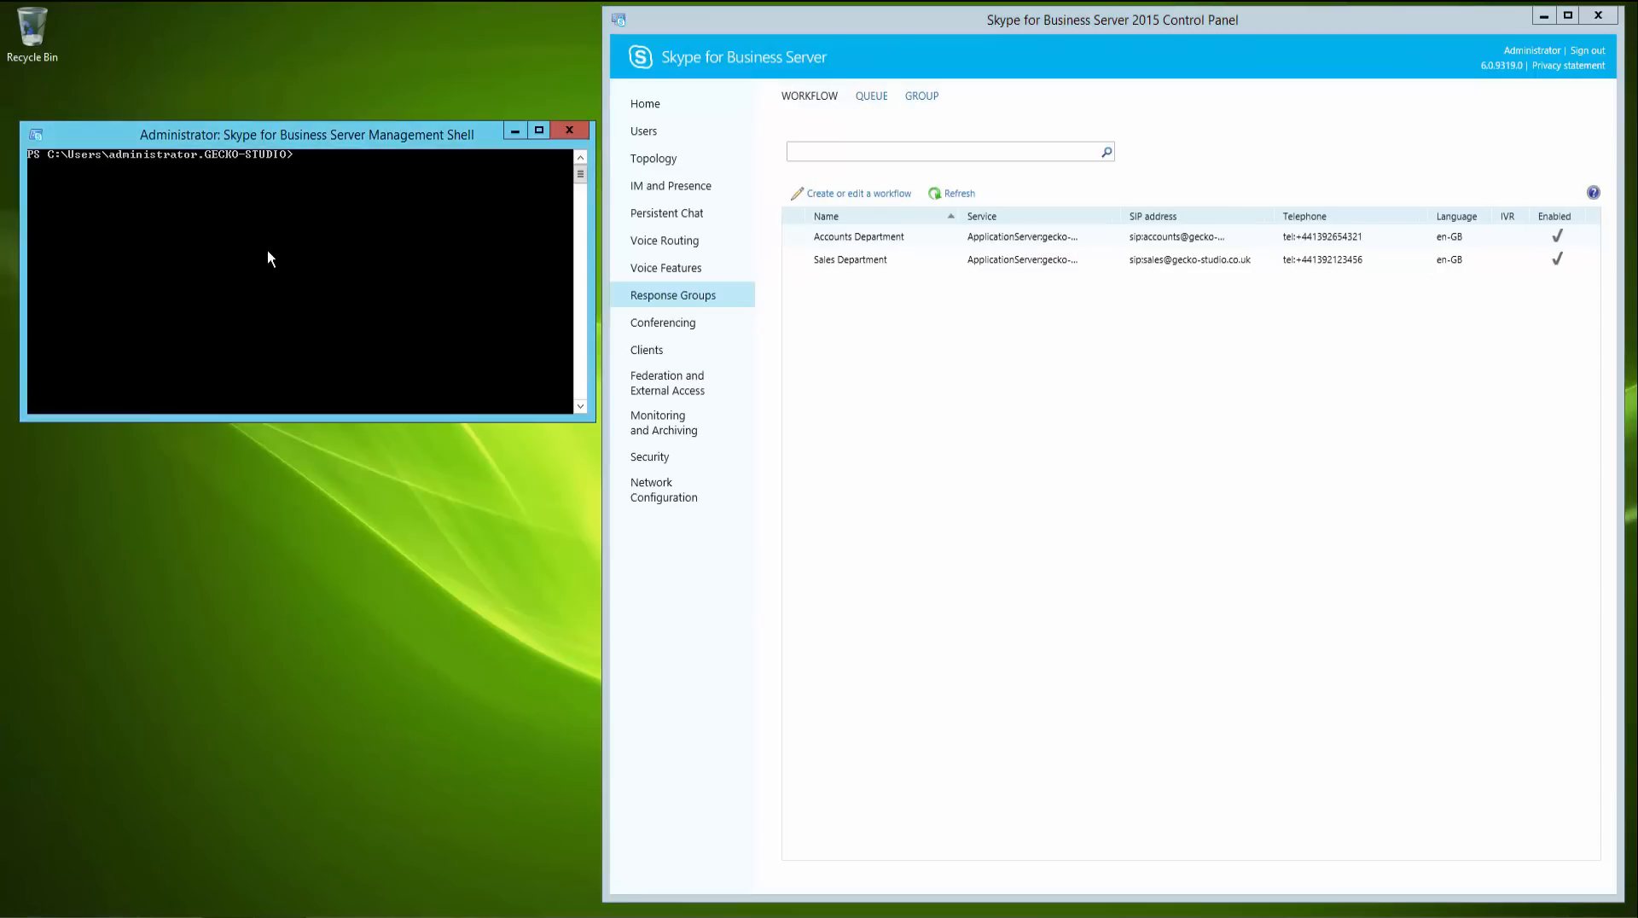
text(move-csrgs)
key(Tab)
text(-Source gec)
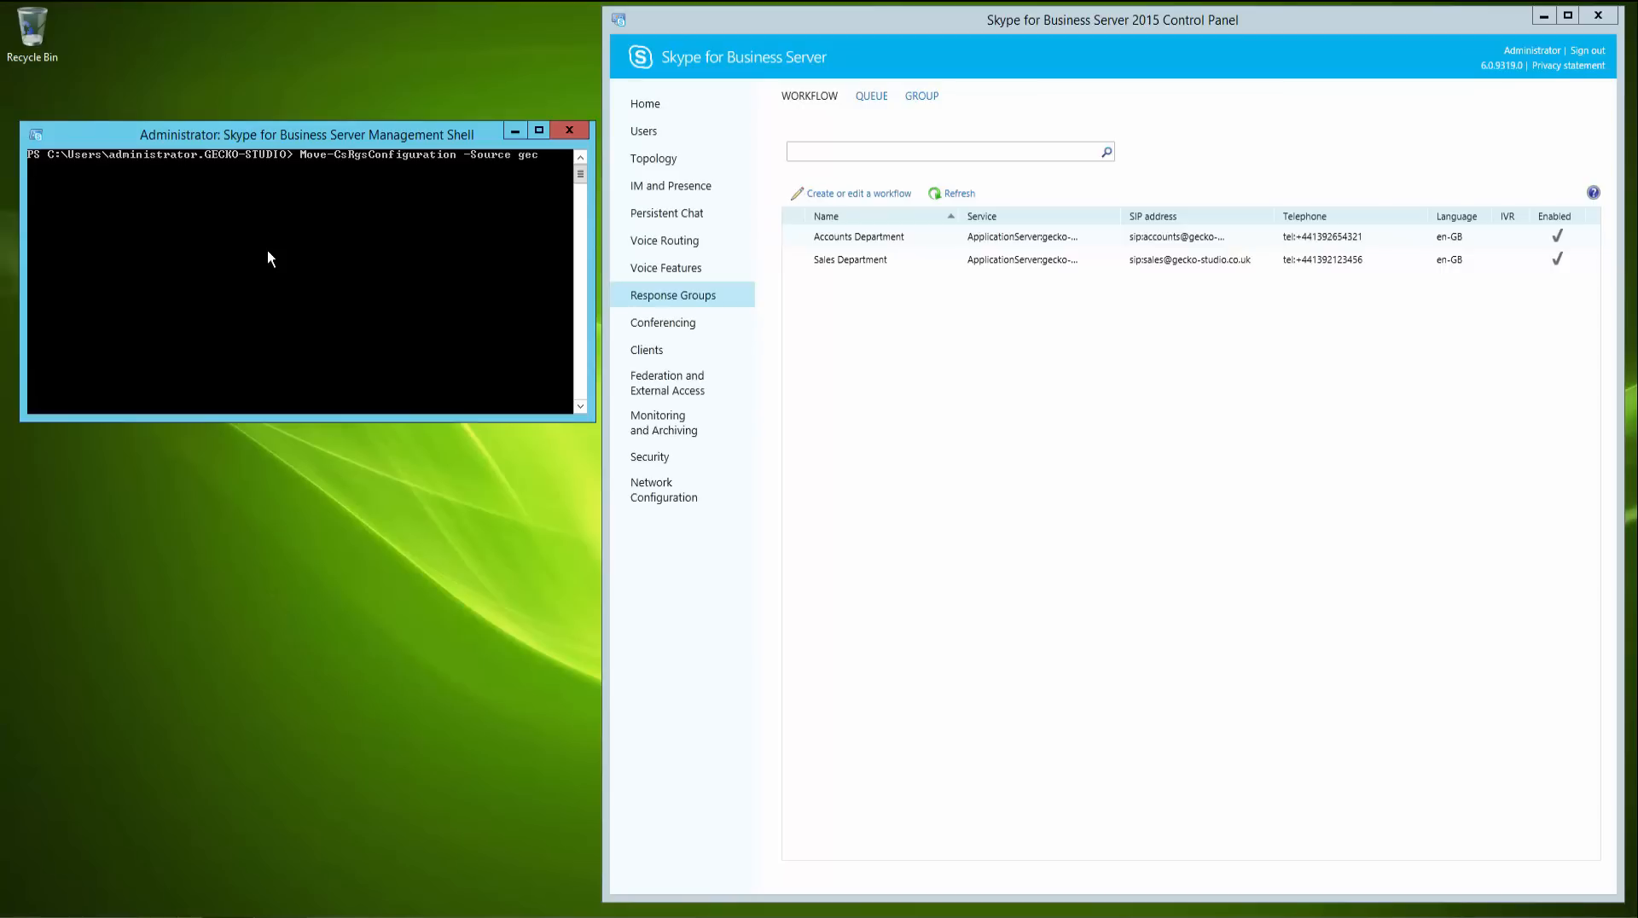
text(ko-fe01.gecko-studio.local -Destination)
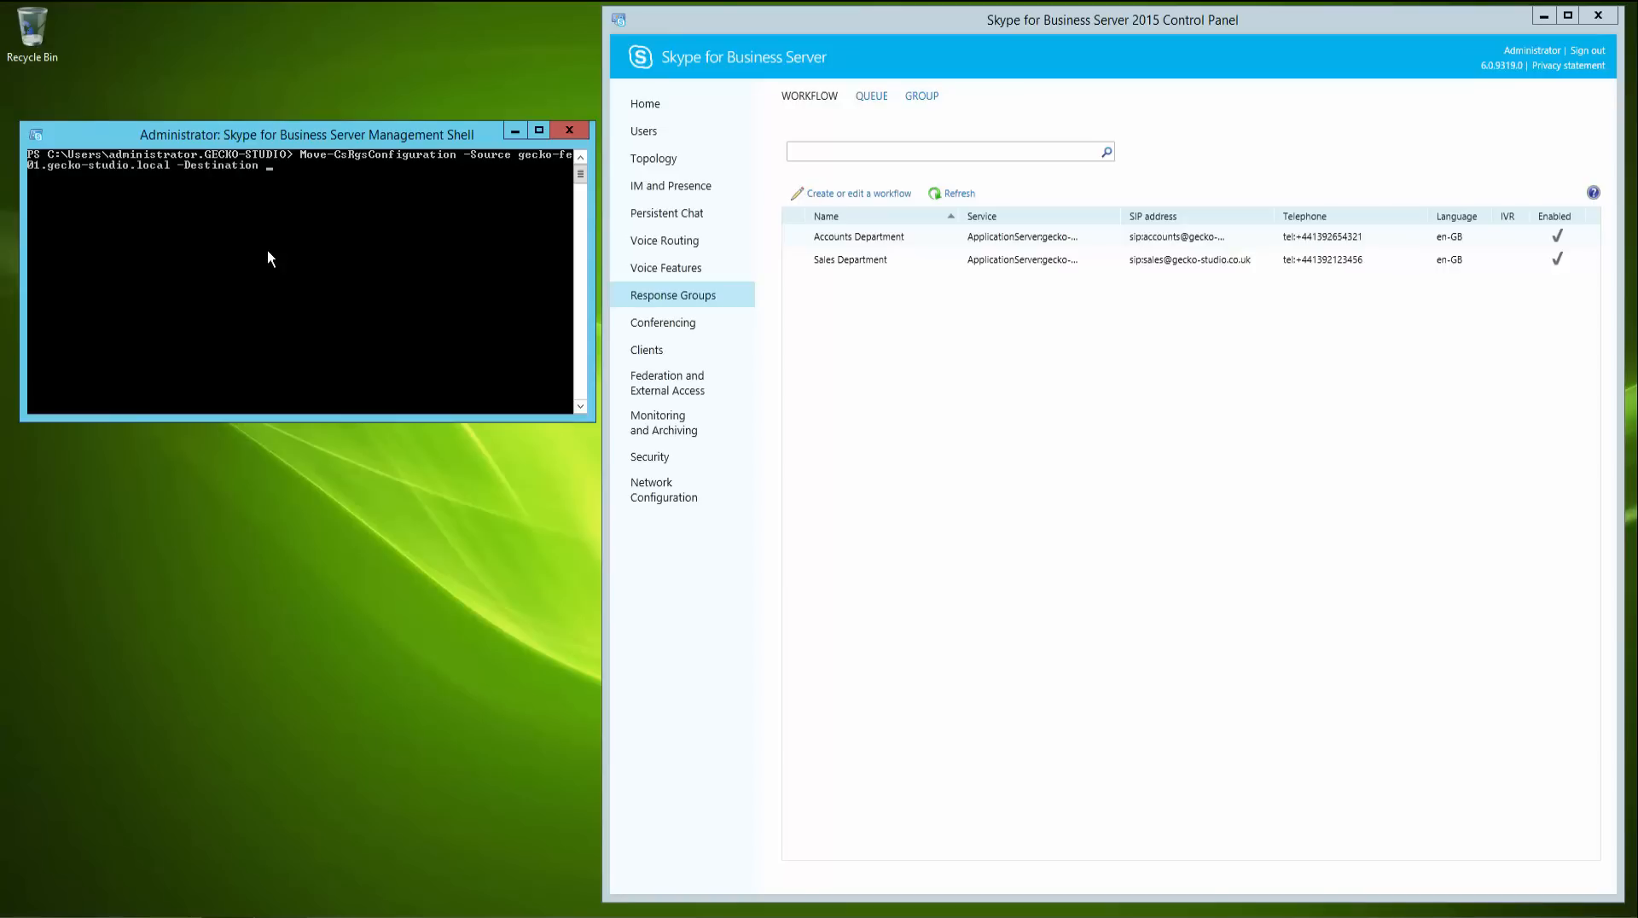
text( gecko-skype-fe01.gecko-studio.local)
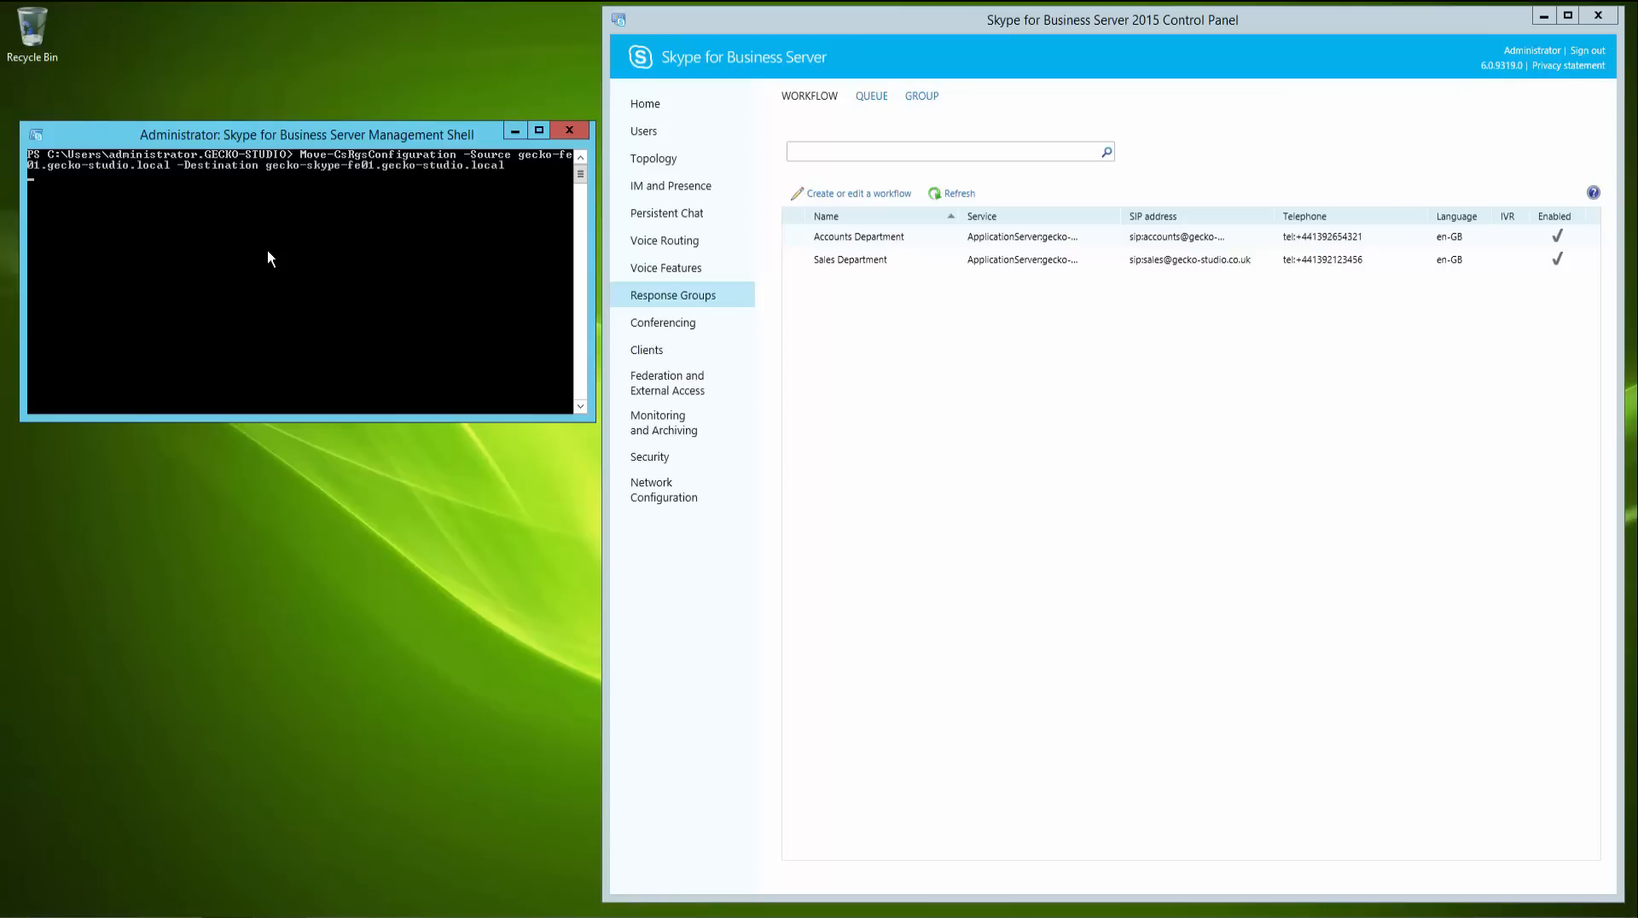
key(Return)
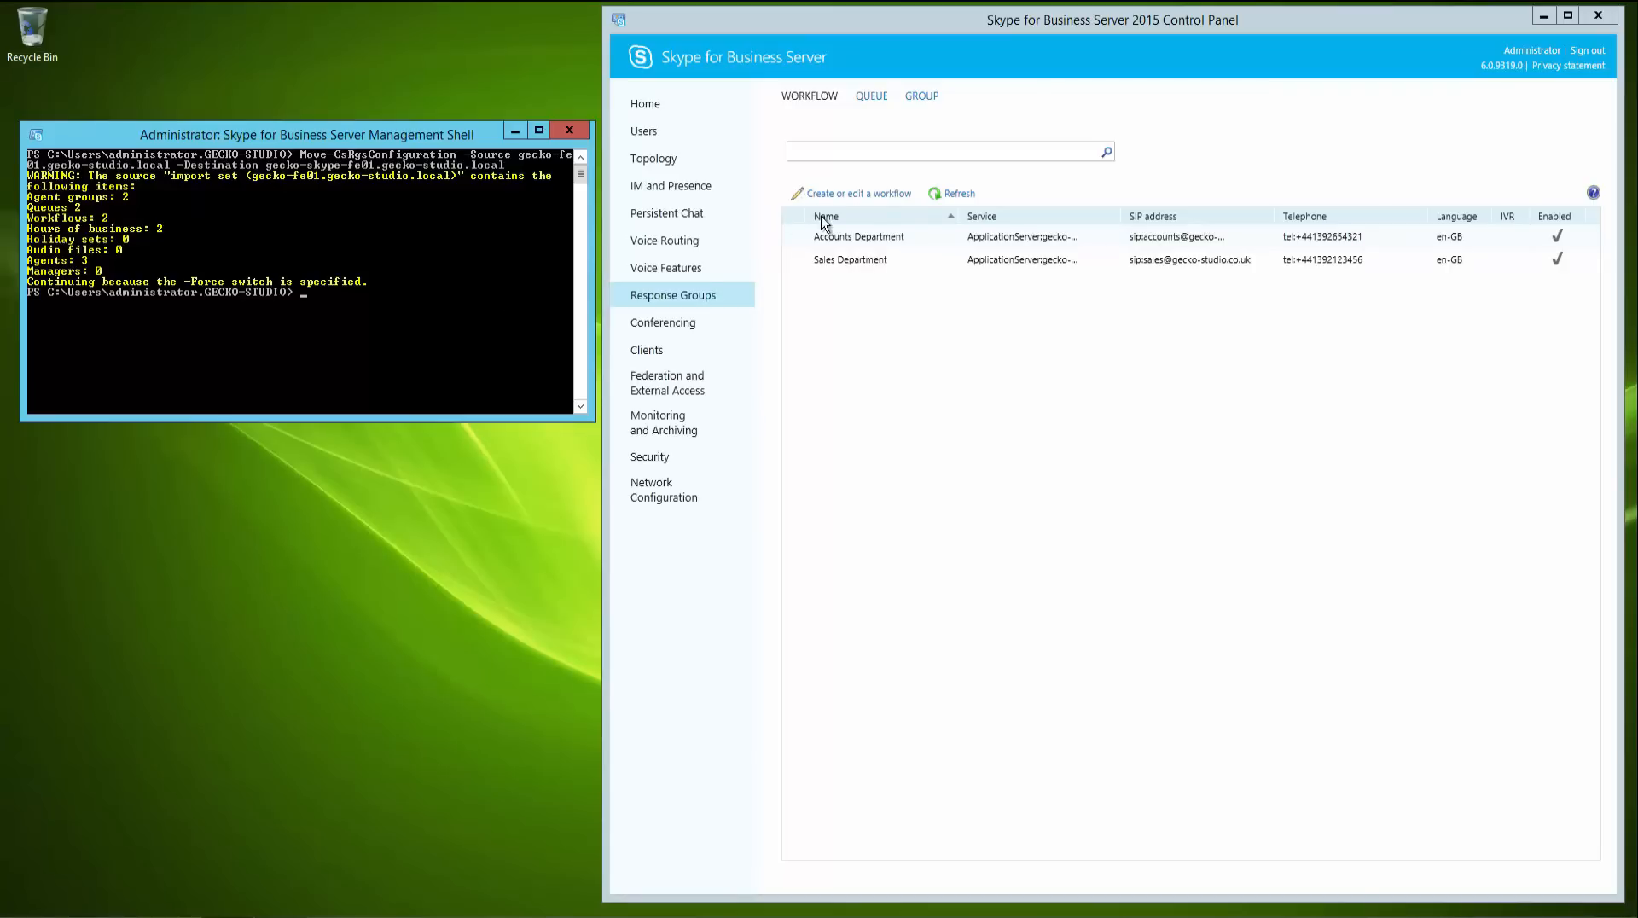
- Refresh and review the Response Groups workflows, queues and groups, widening the Service column to compare pools
click(942, 196)
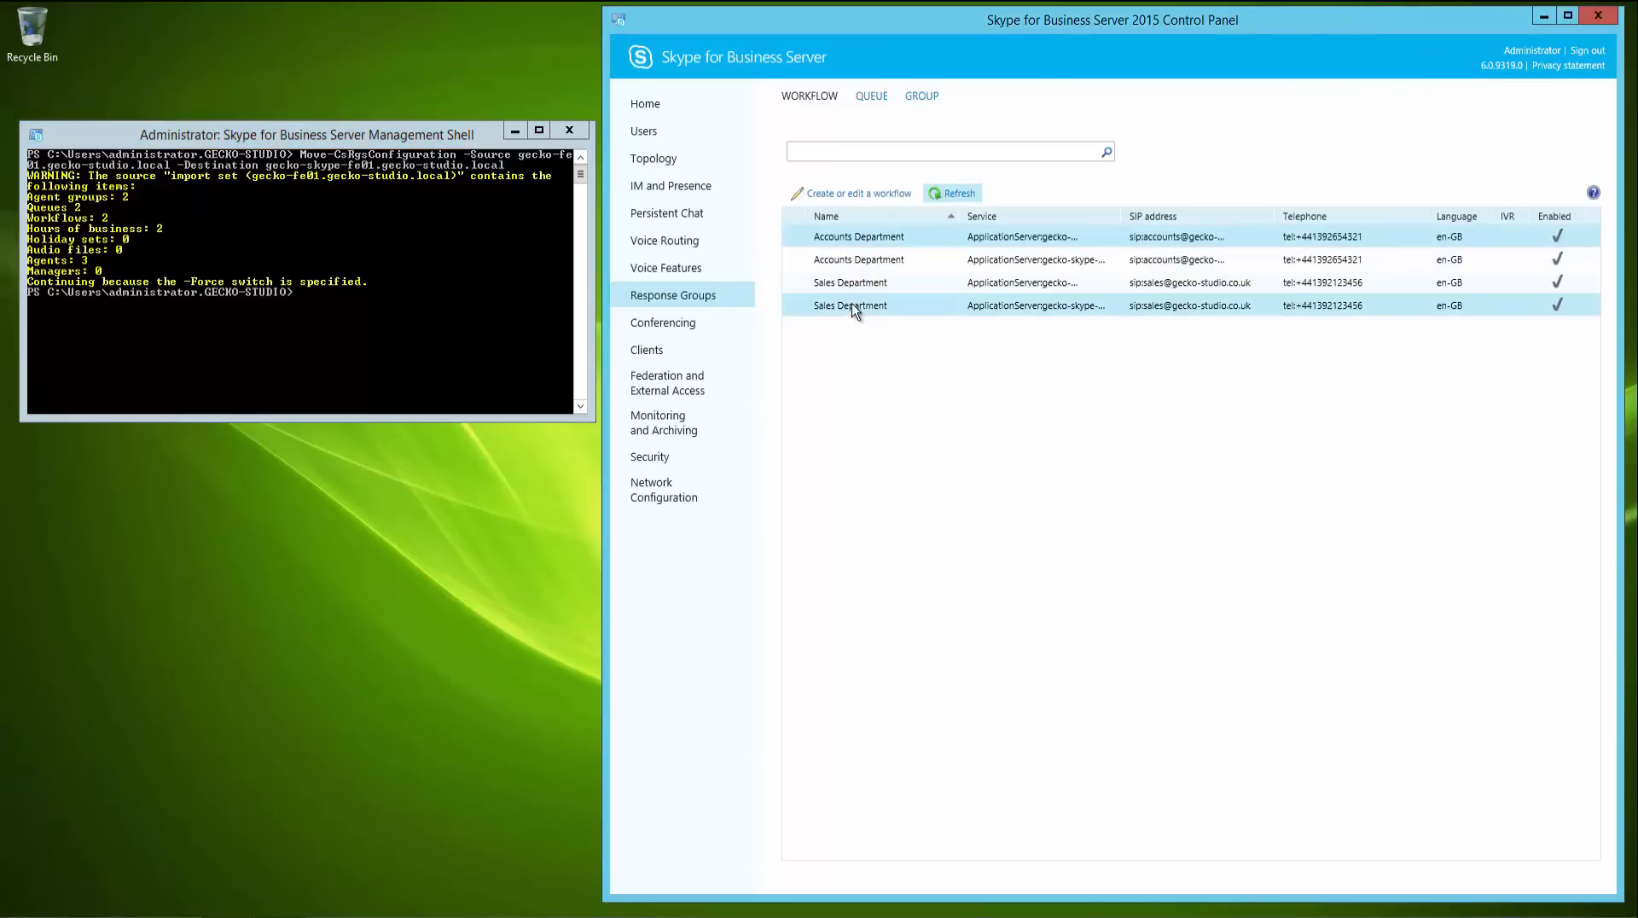
click(872, 101)
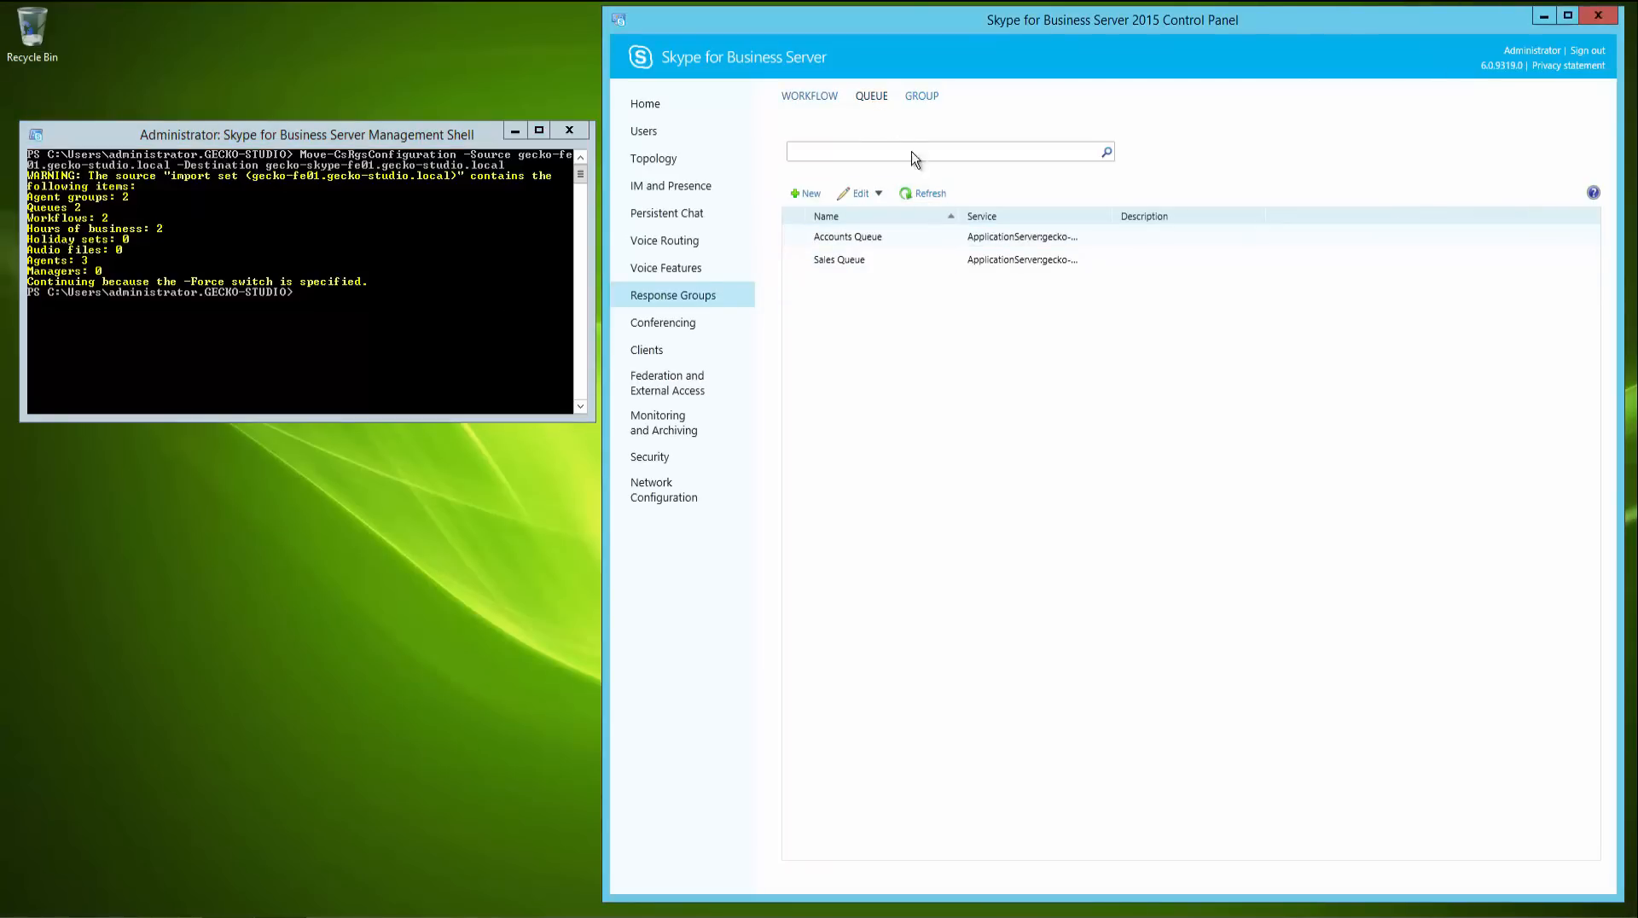
click(922, 196)
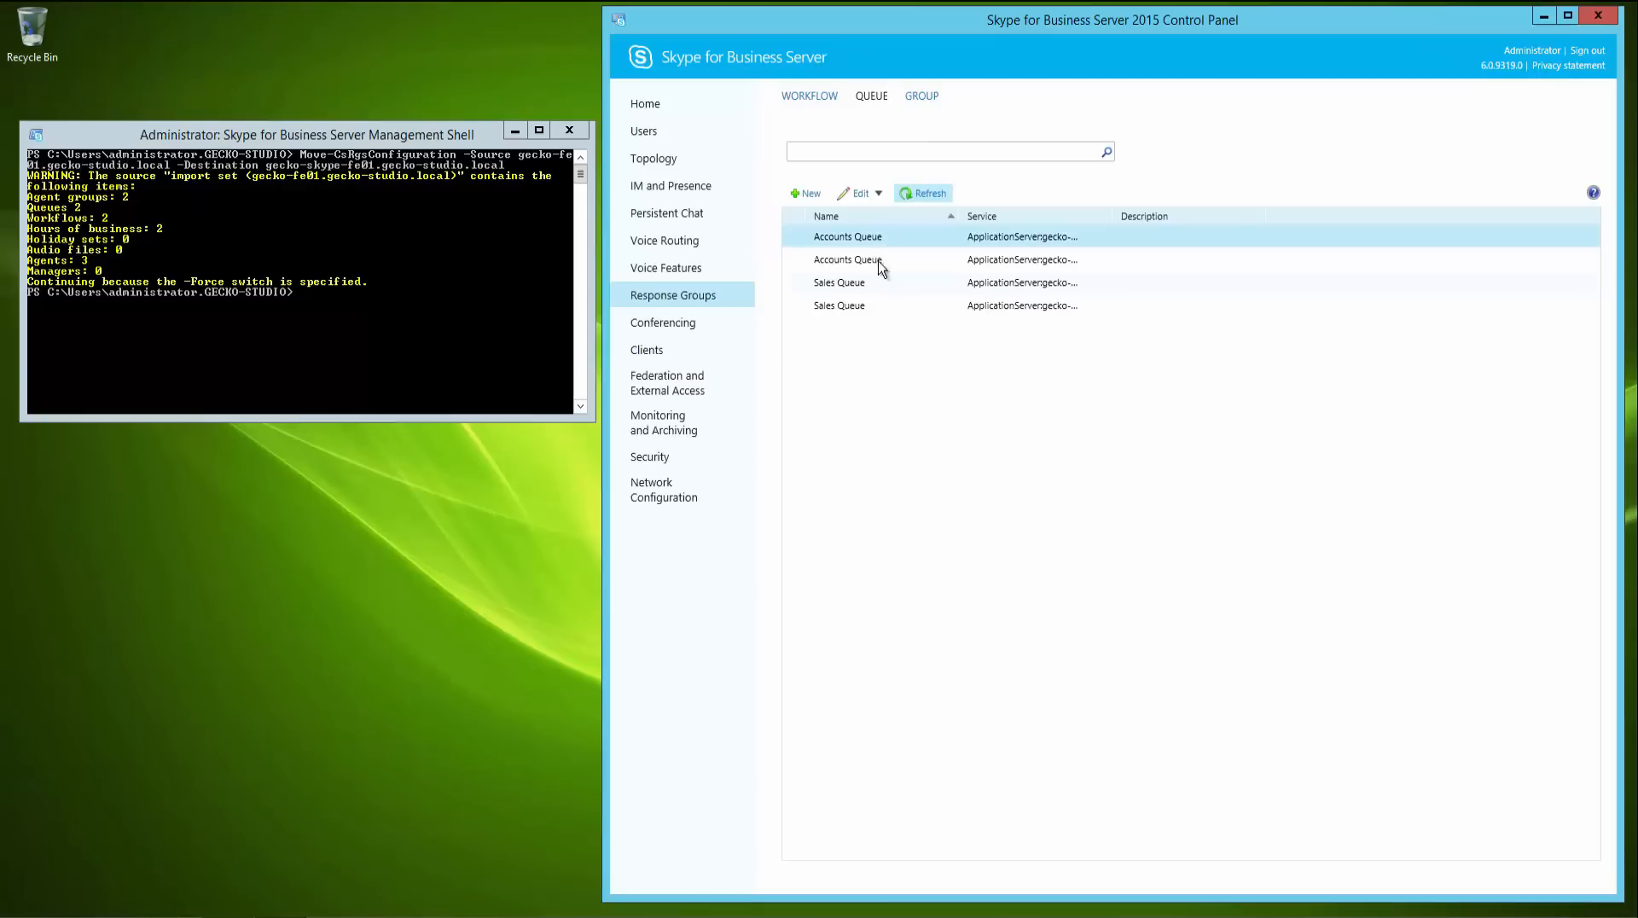
click(921, 97)
click(924, 193)
click(824, 99)
drag(1112, 216, 1220, 216)
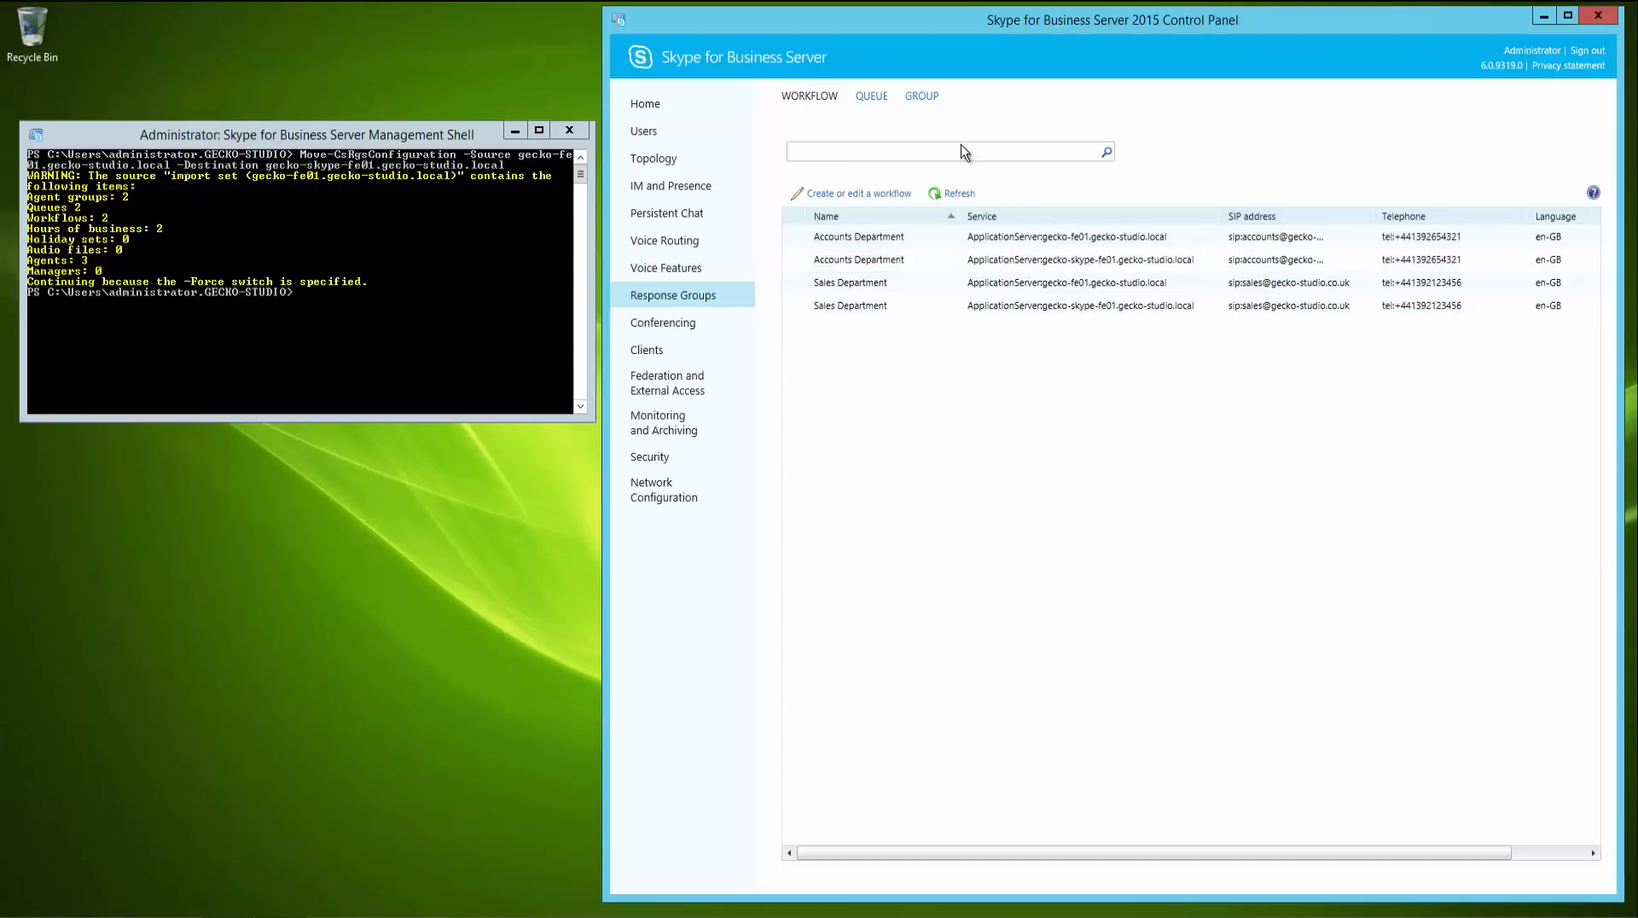
click(871, 95)
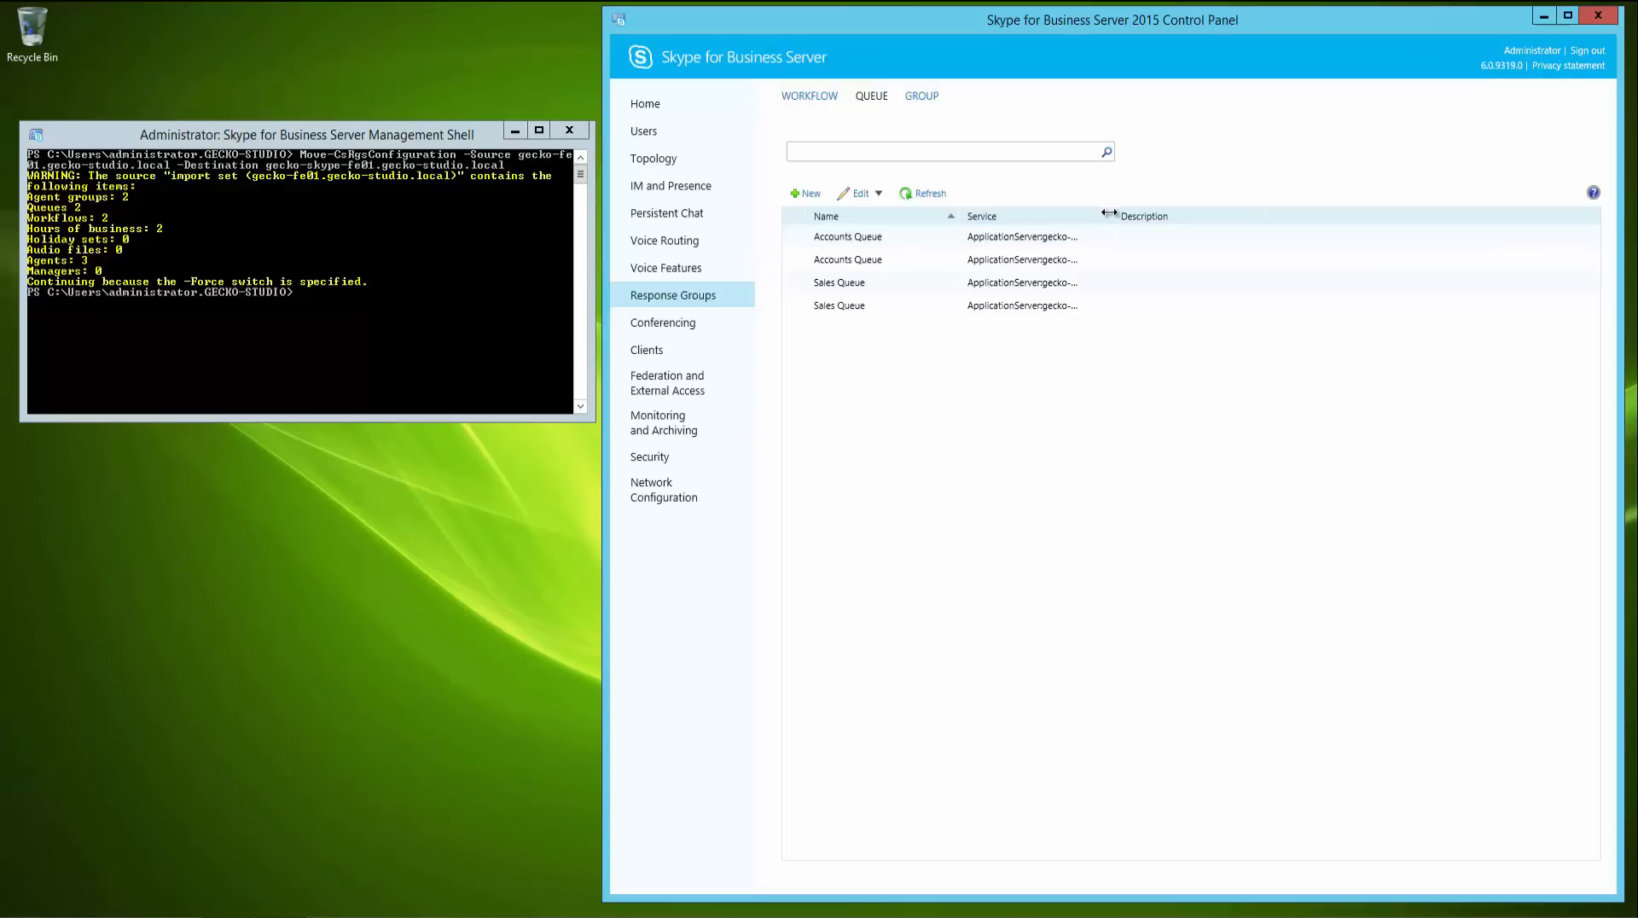
drag(1114, 215, 1179, 215)
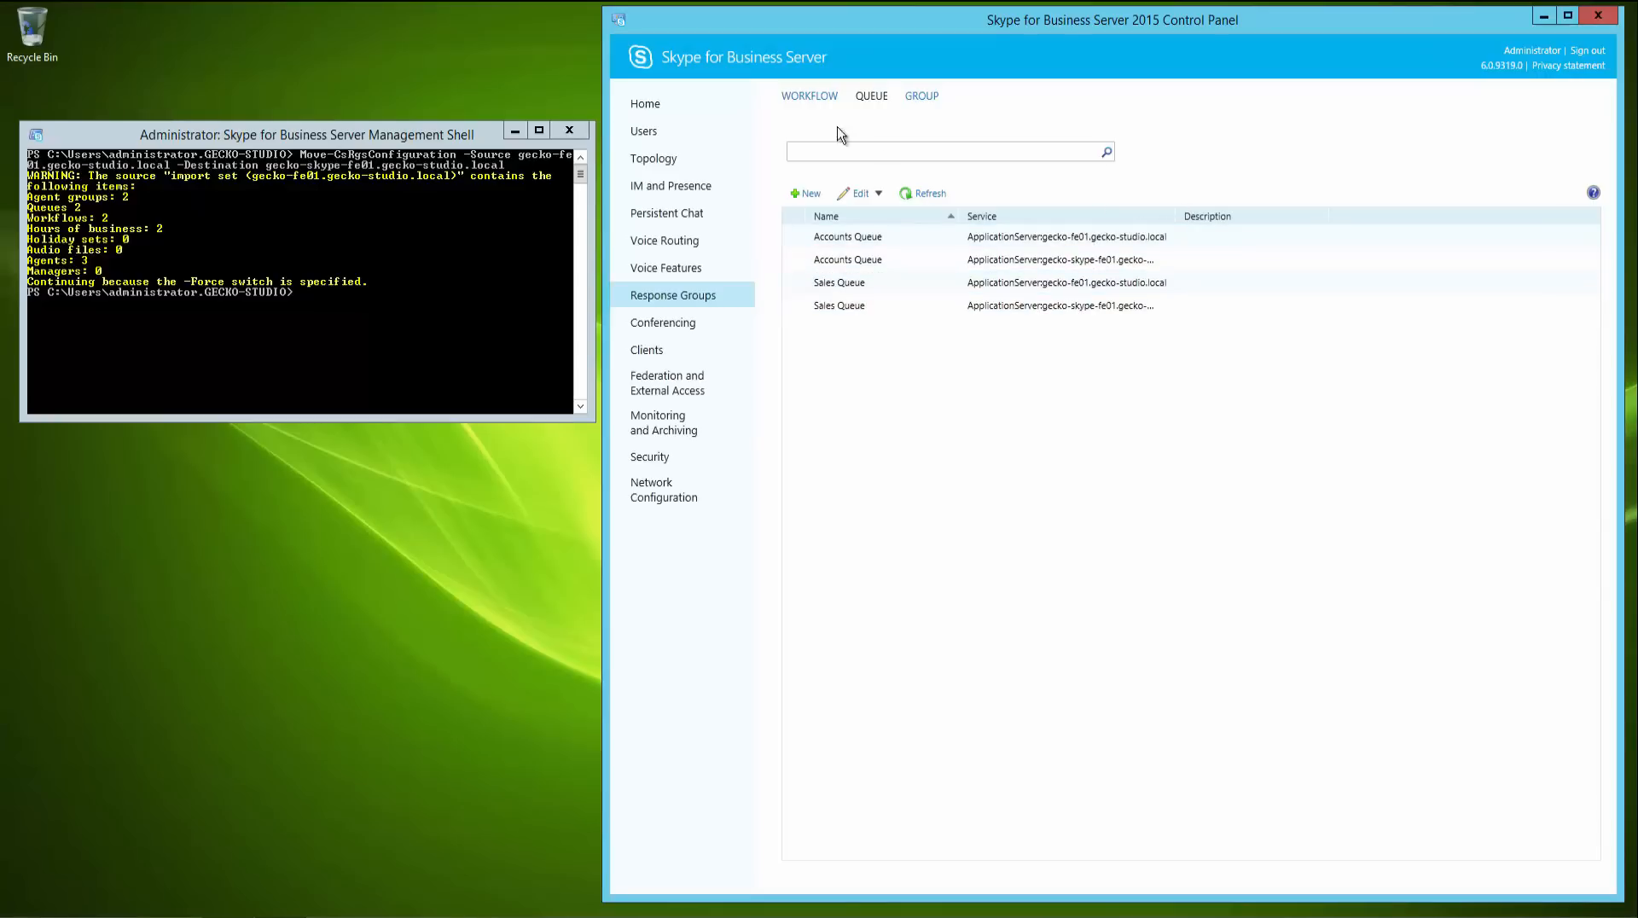
click(807, 95)
- Launch Topology Builder, download the topology from the existing deployment and save it locally as temp
key(super)
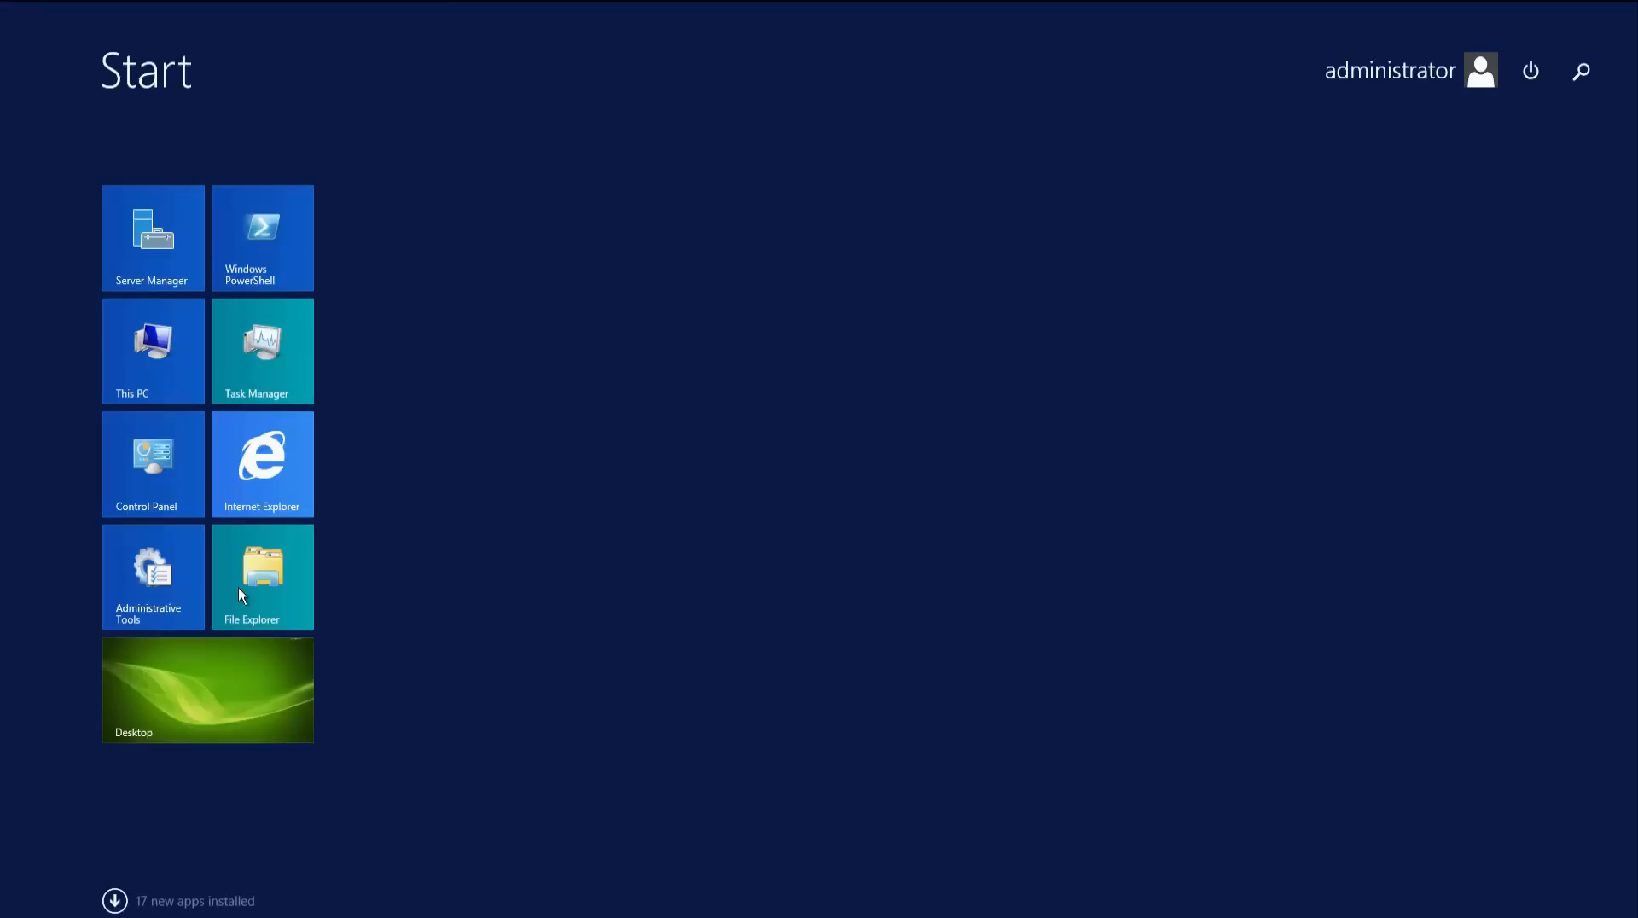
text(skype)
key(Down)
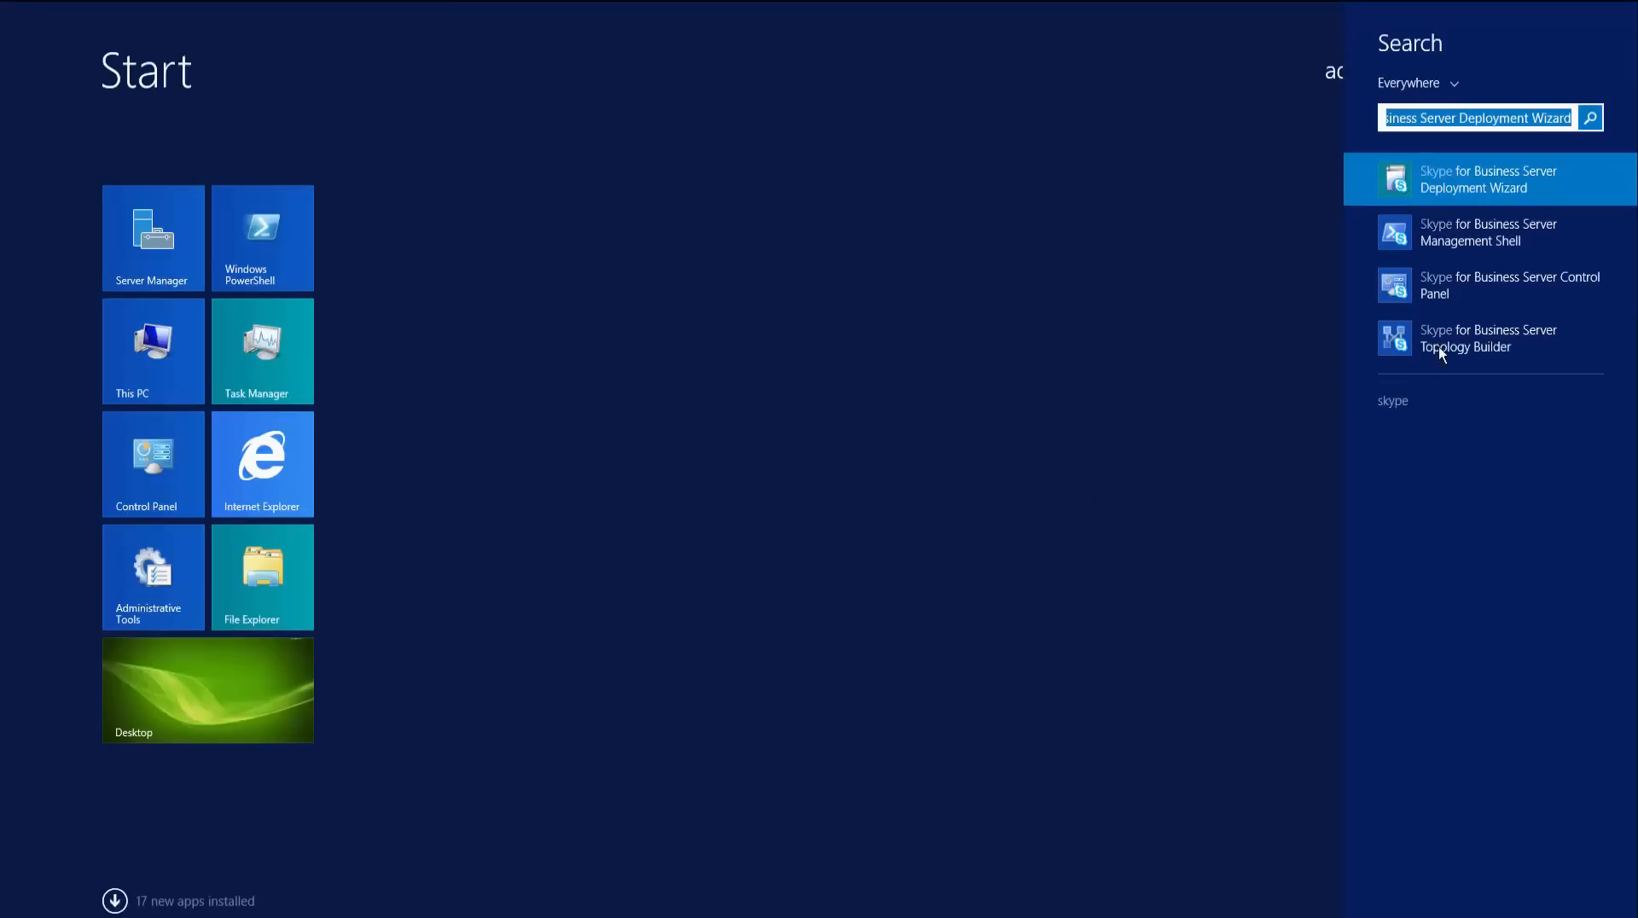
click(1454, 348)
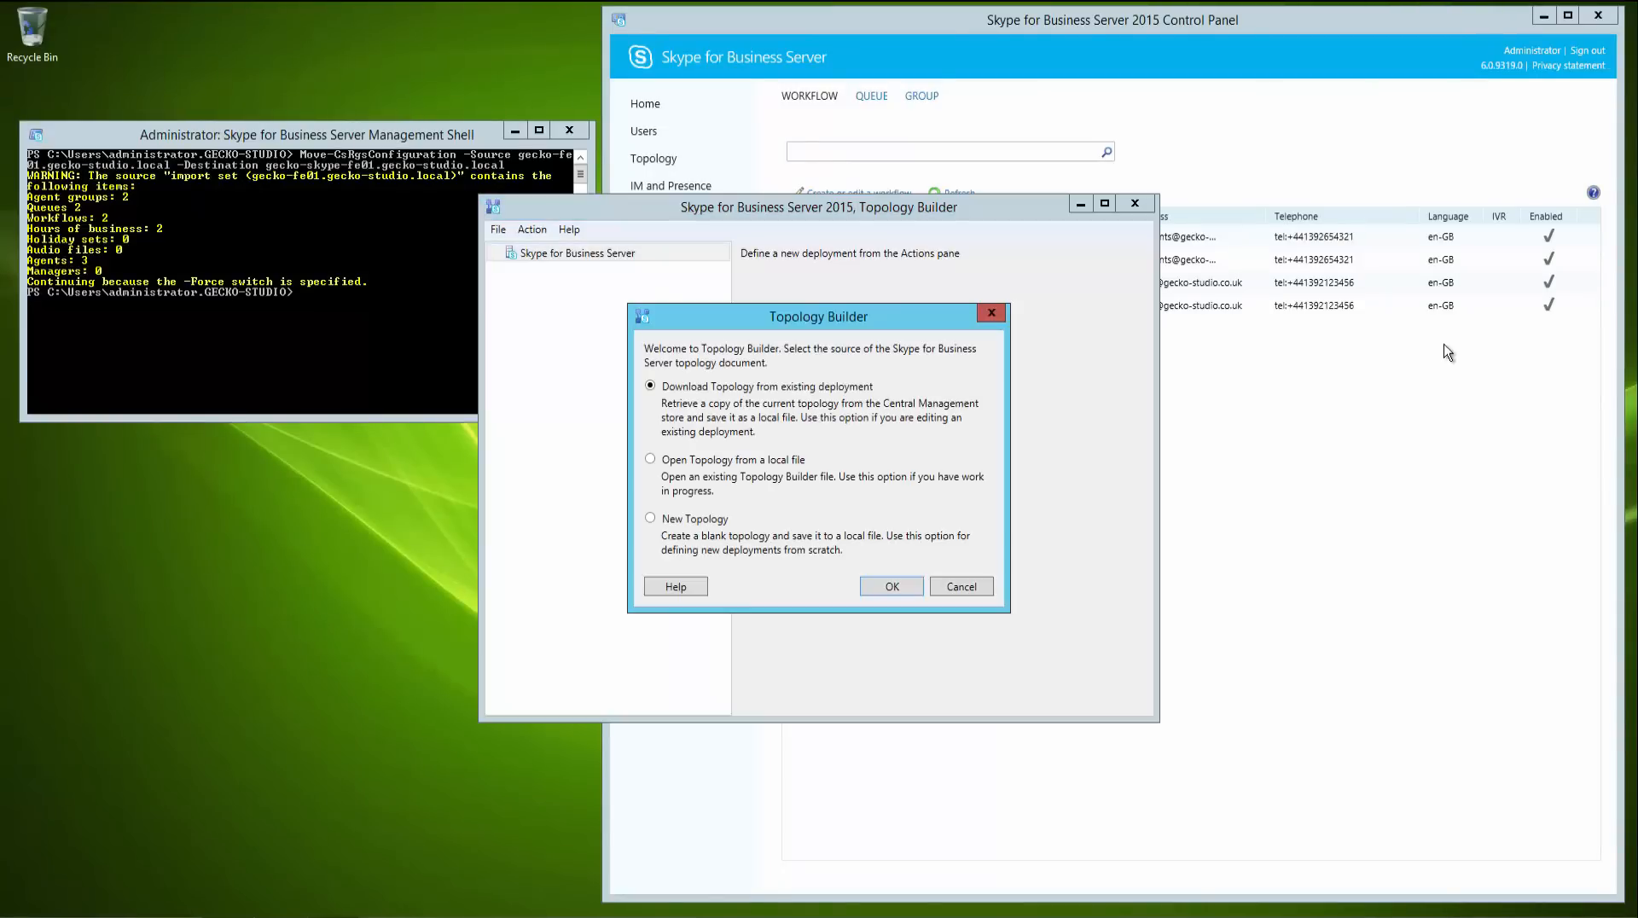
click(894, 585)
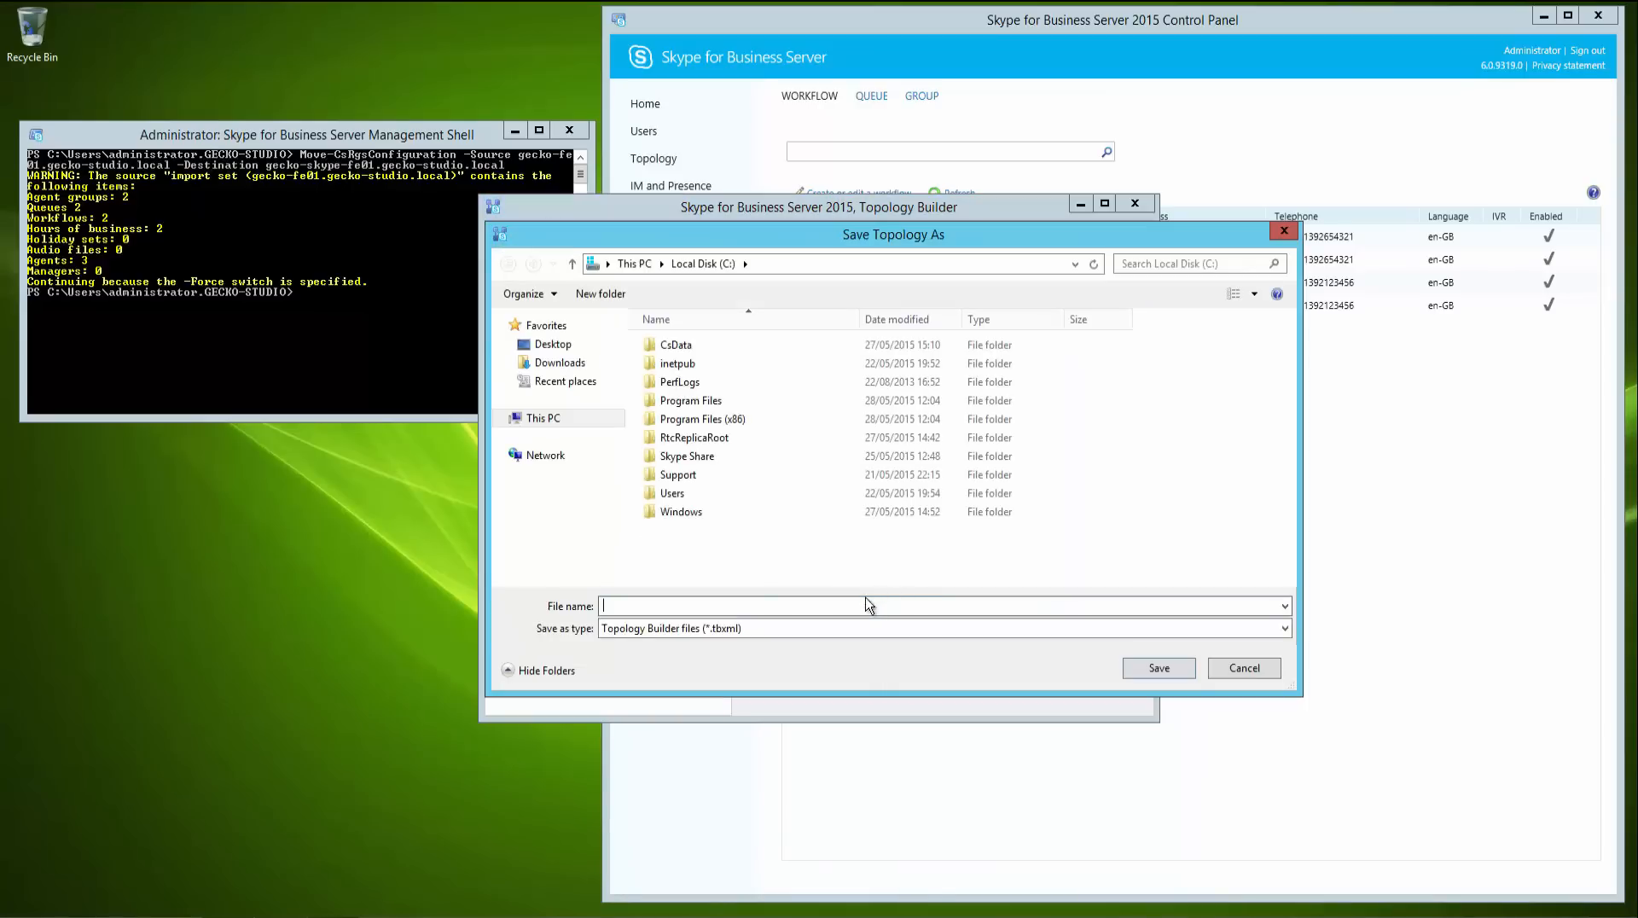
text(temp)
click(1153, 669)
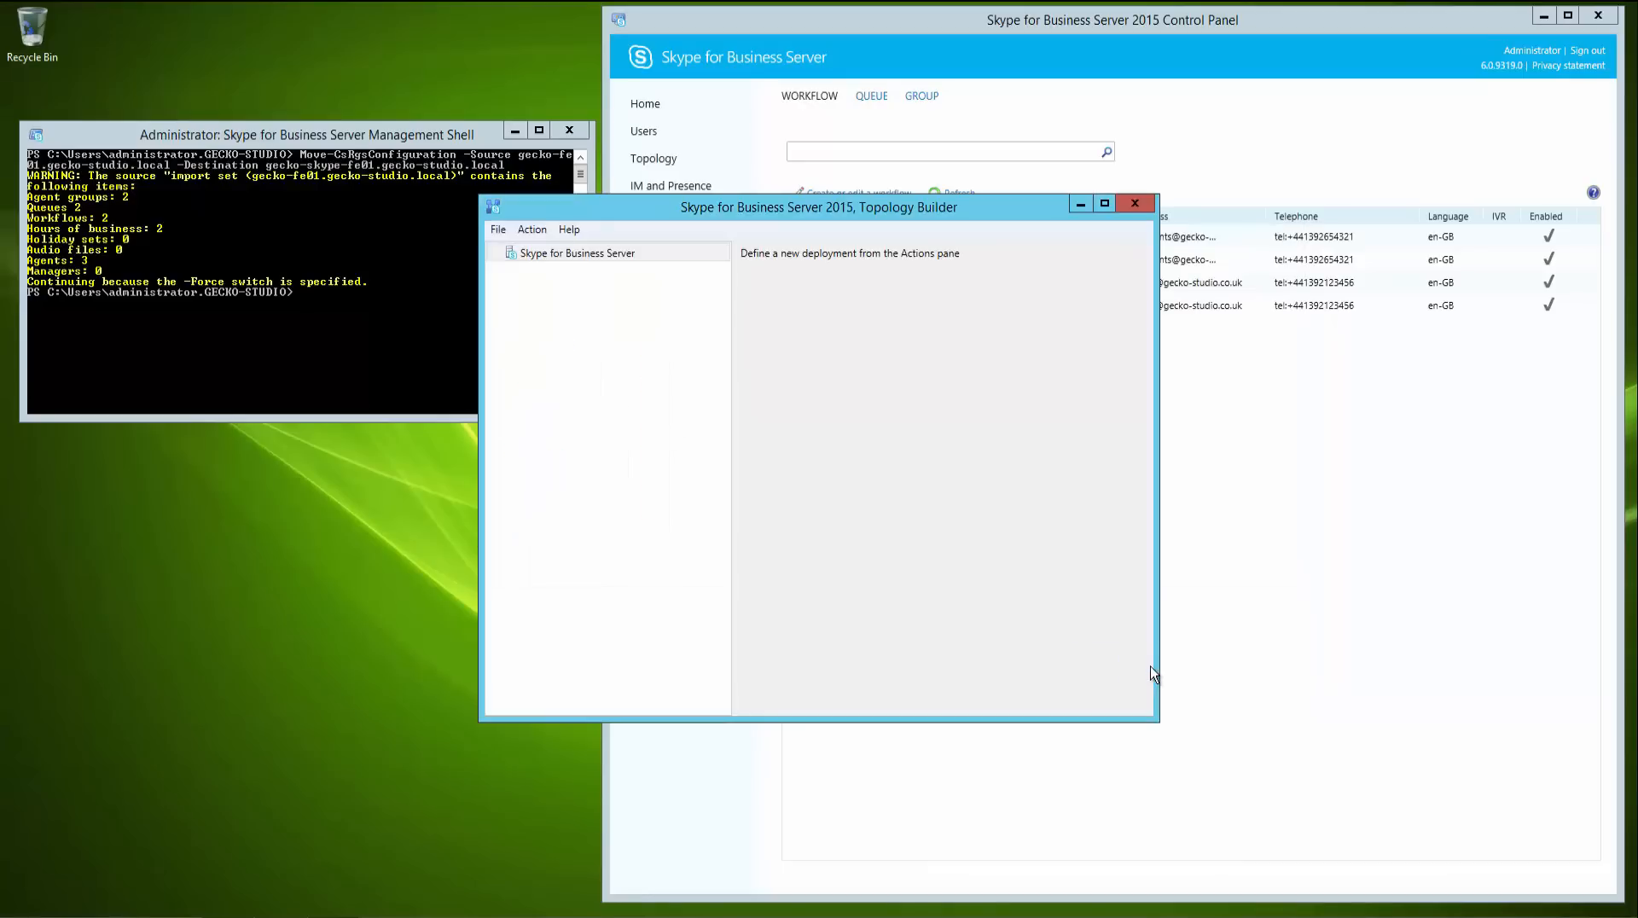
- Expand the Lync Server 2010 and Skype for Business Server 2015 pools in the topology tree, then exit Topology Builder
click(492, 253)
click(508, 271)
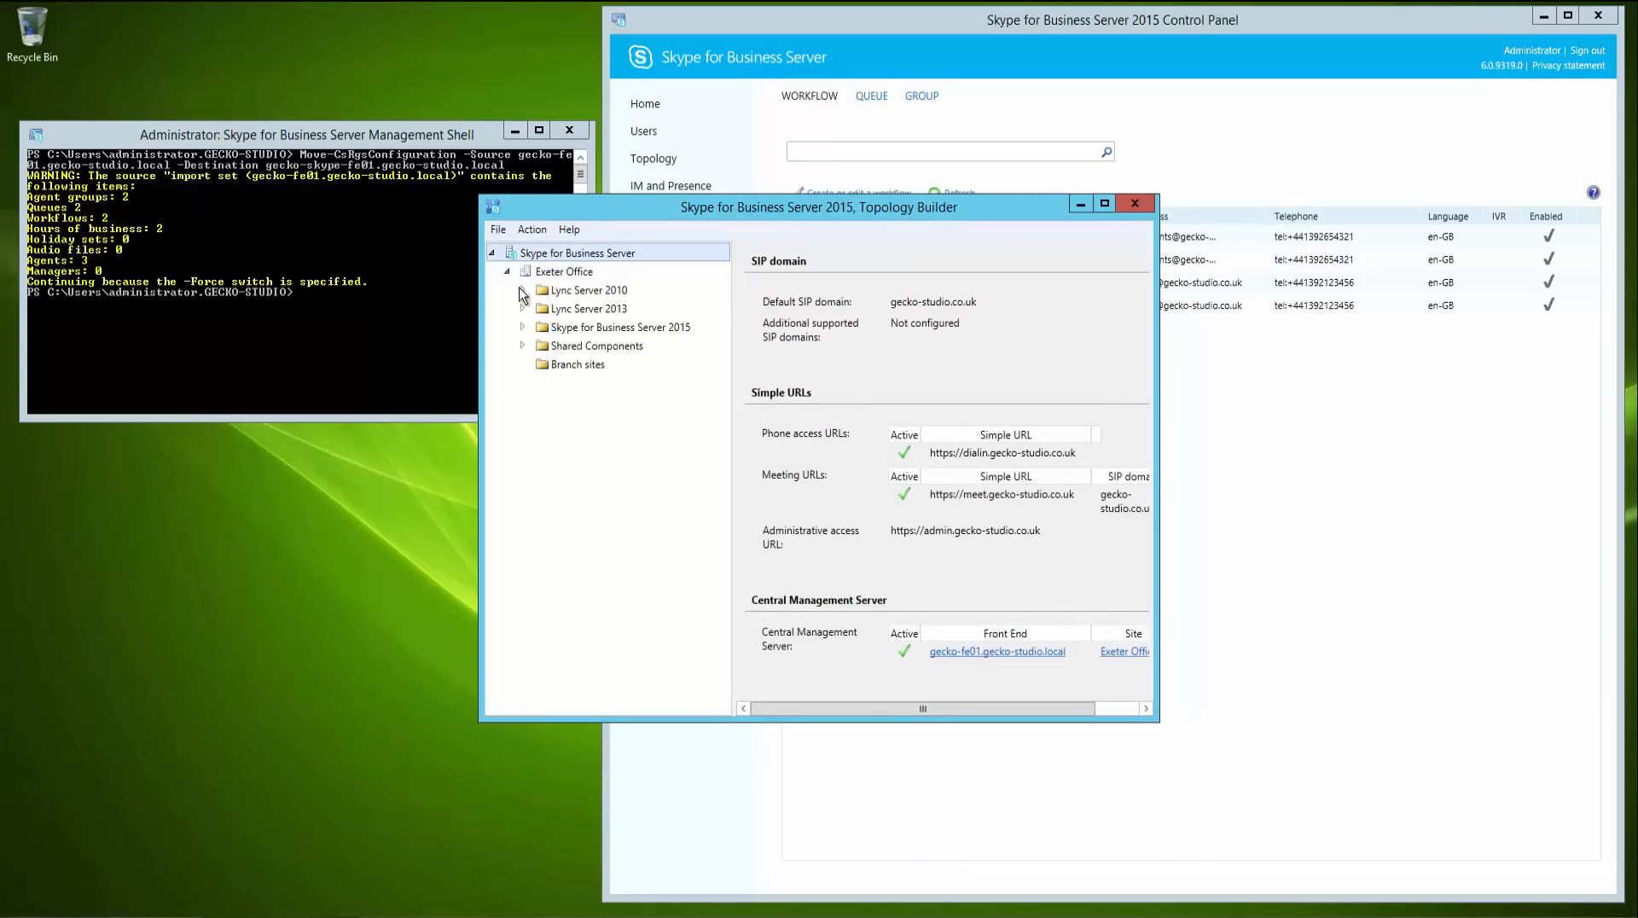
click(522, 290)
click(588, 458)
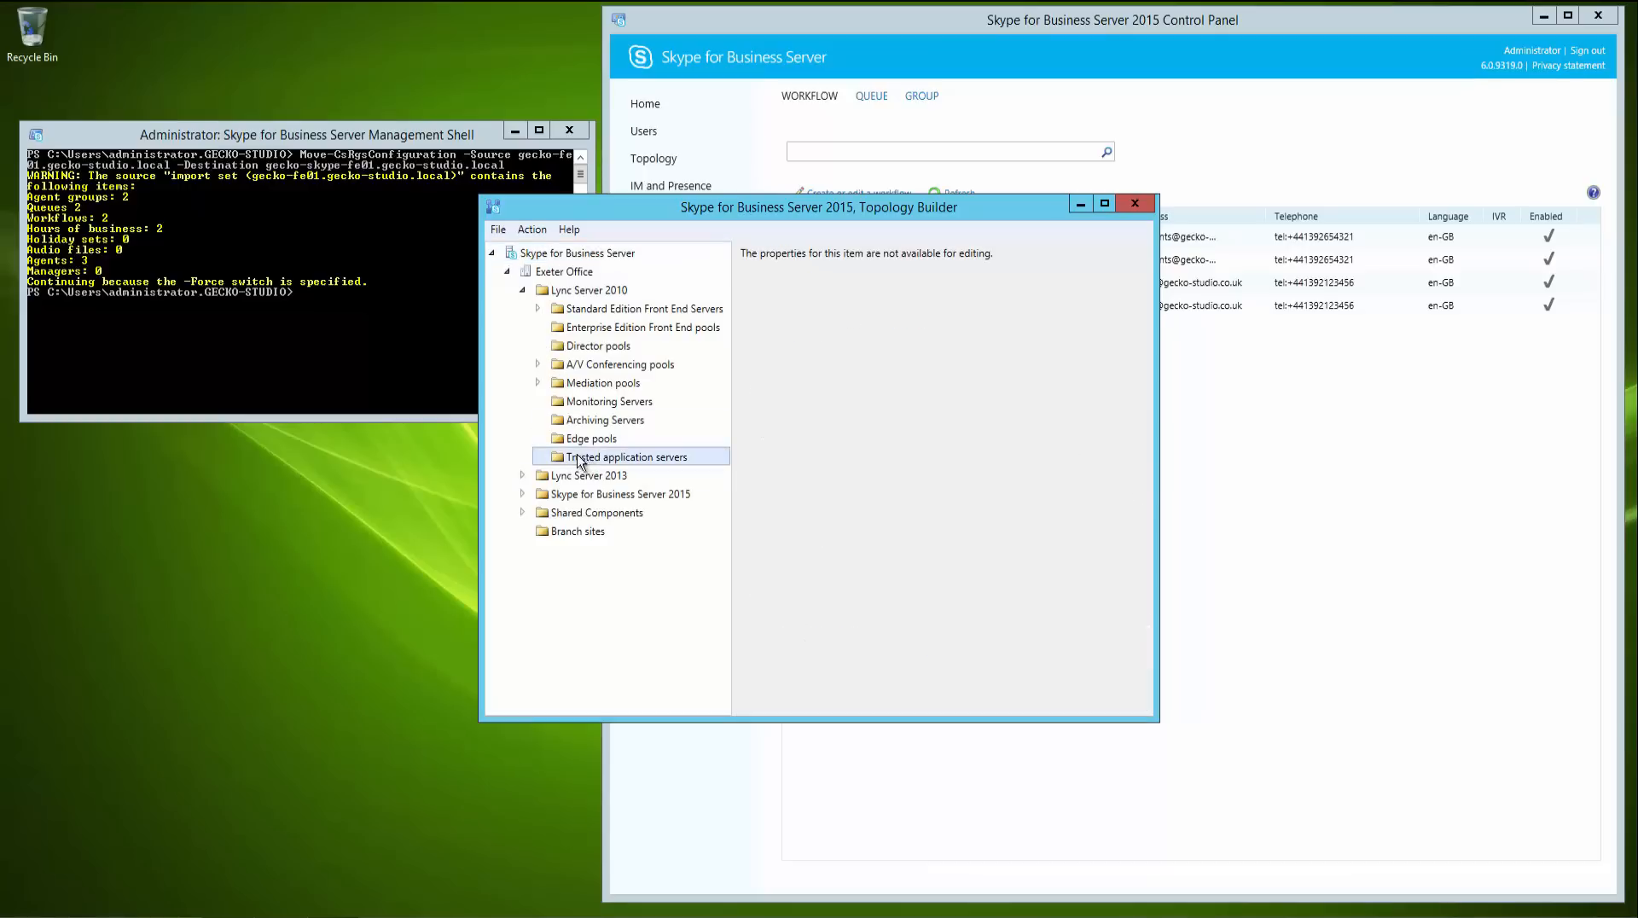
click(522, 494)
click(597, 625)
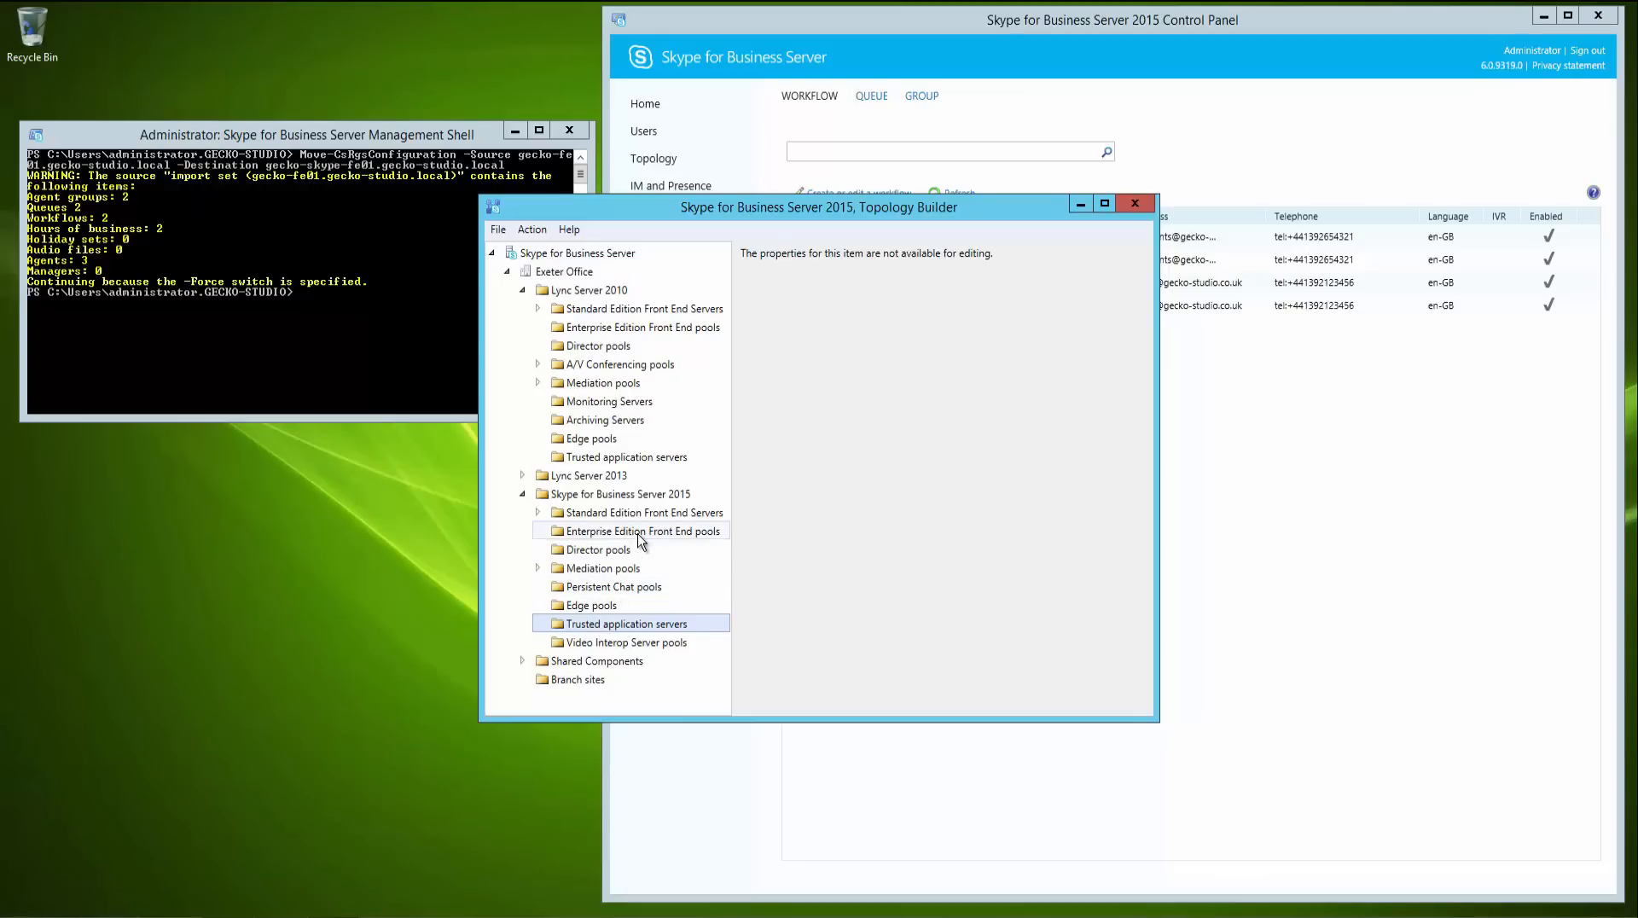
click(578, 683)
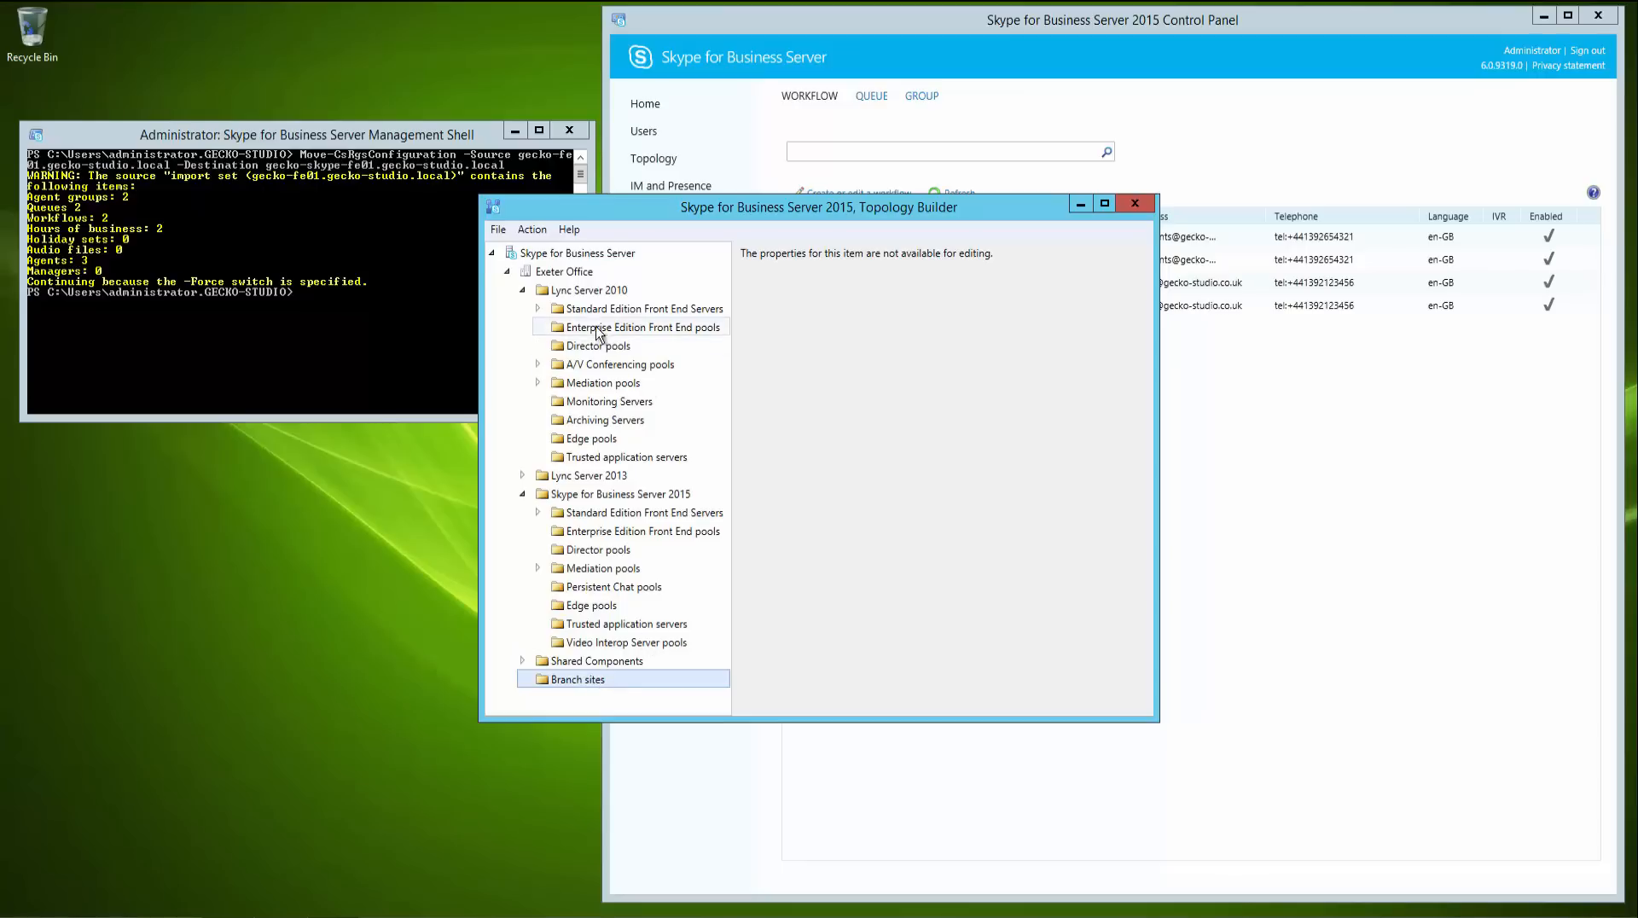
click(539, 308)
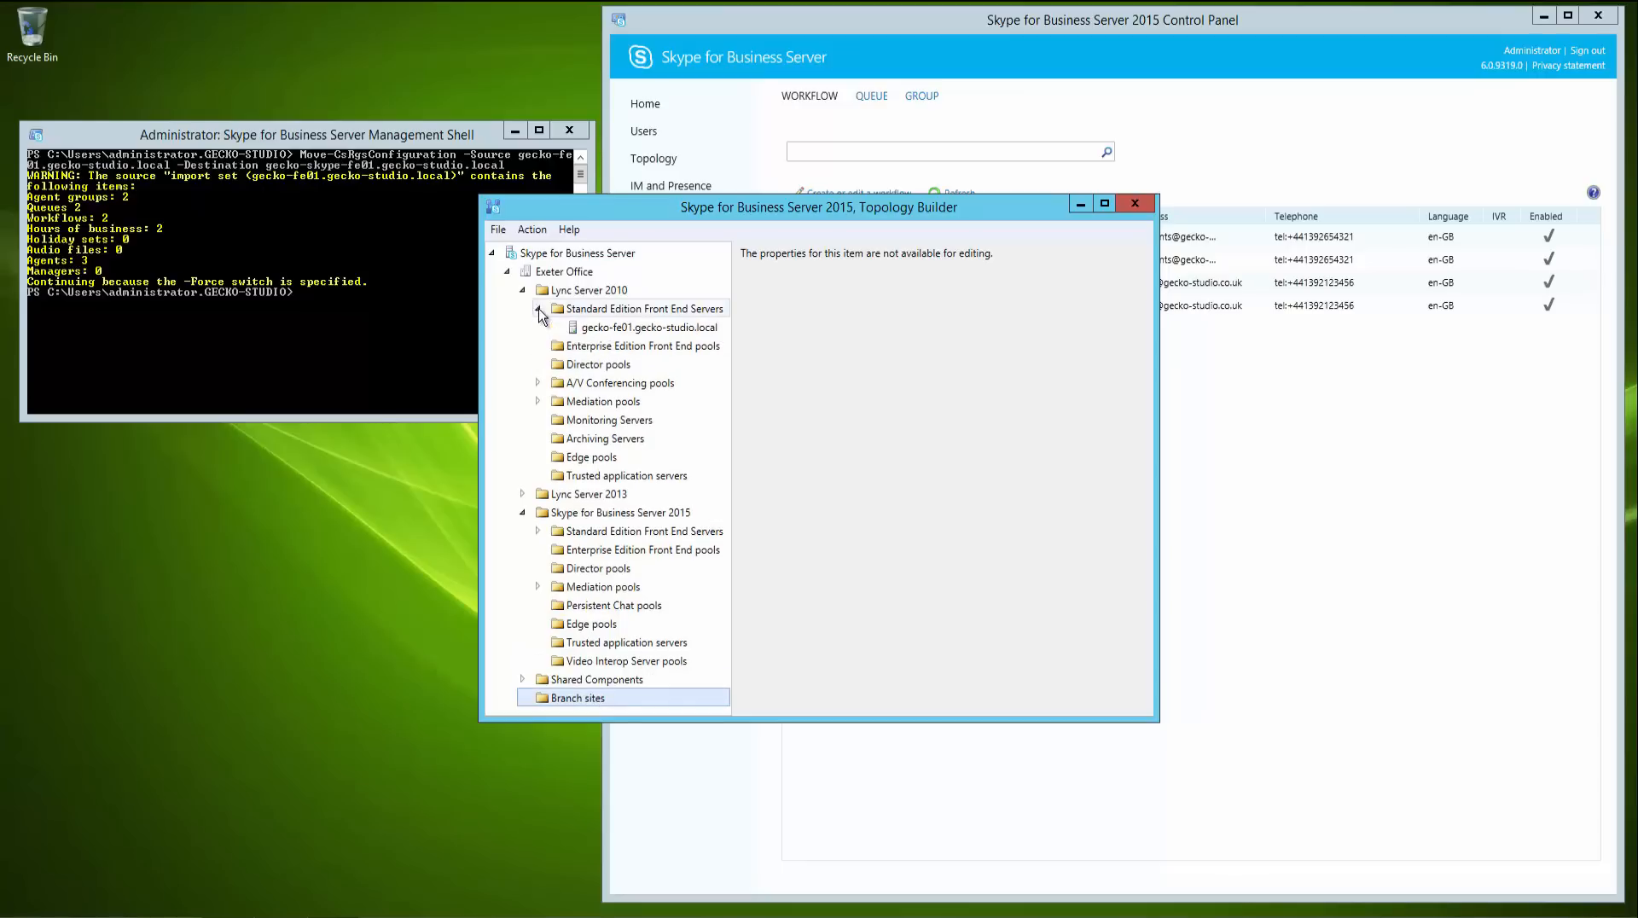
click(595, 331)
click(538, 309)
click(498, 230)
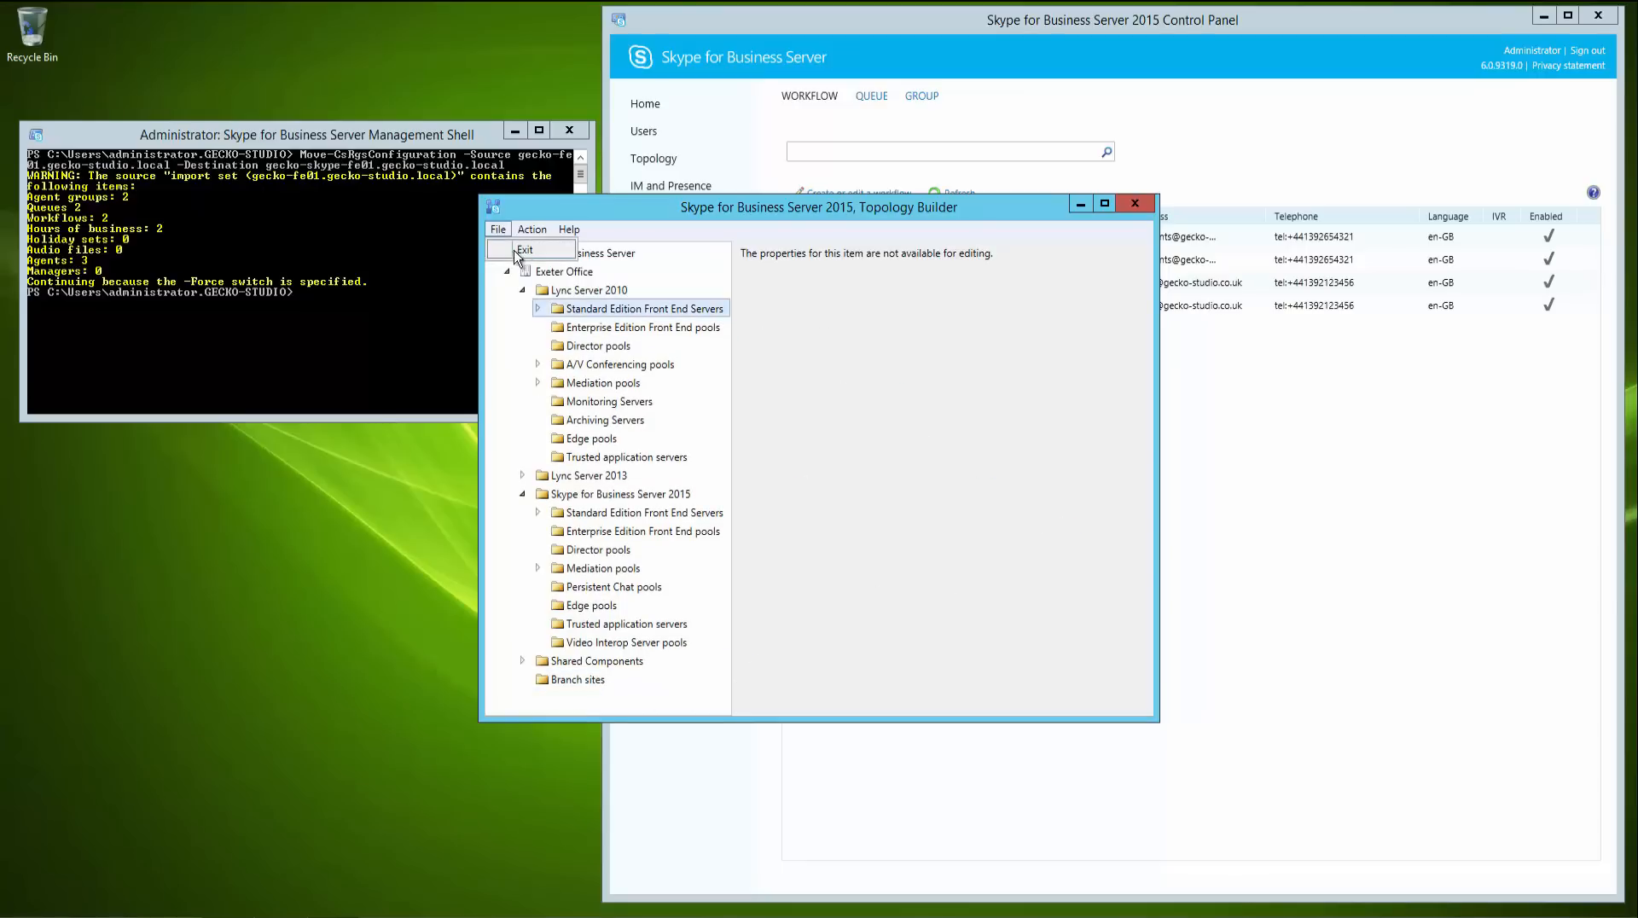
click(511, 253)
click(510, 255)
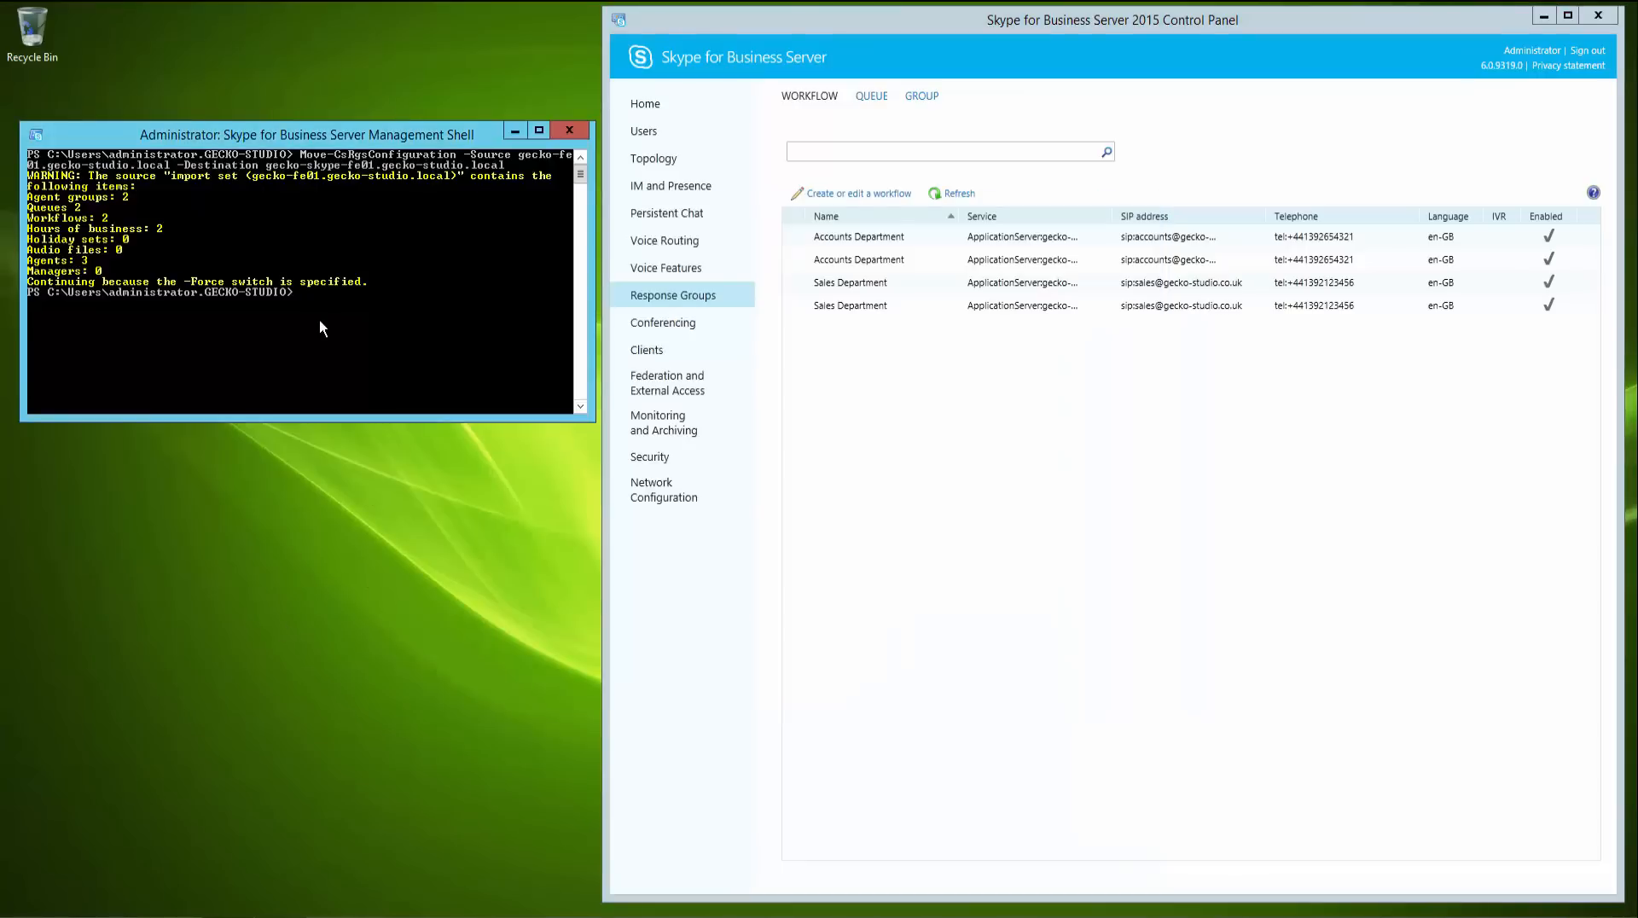
- Clear the shell and open the Call Park number range in Voice Features to check its destination server, then cancel
text(cls)
key(Return)
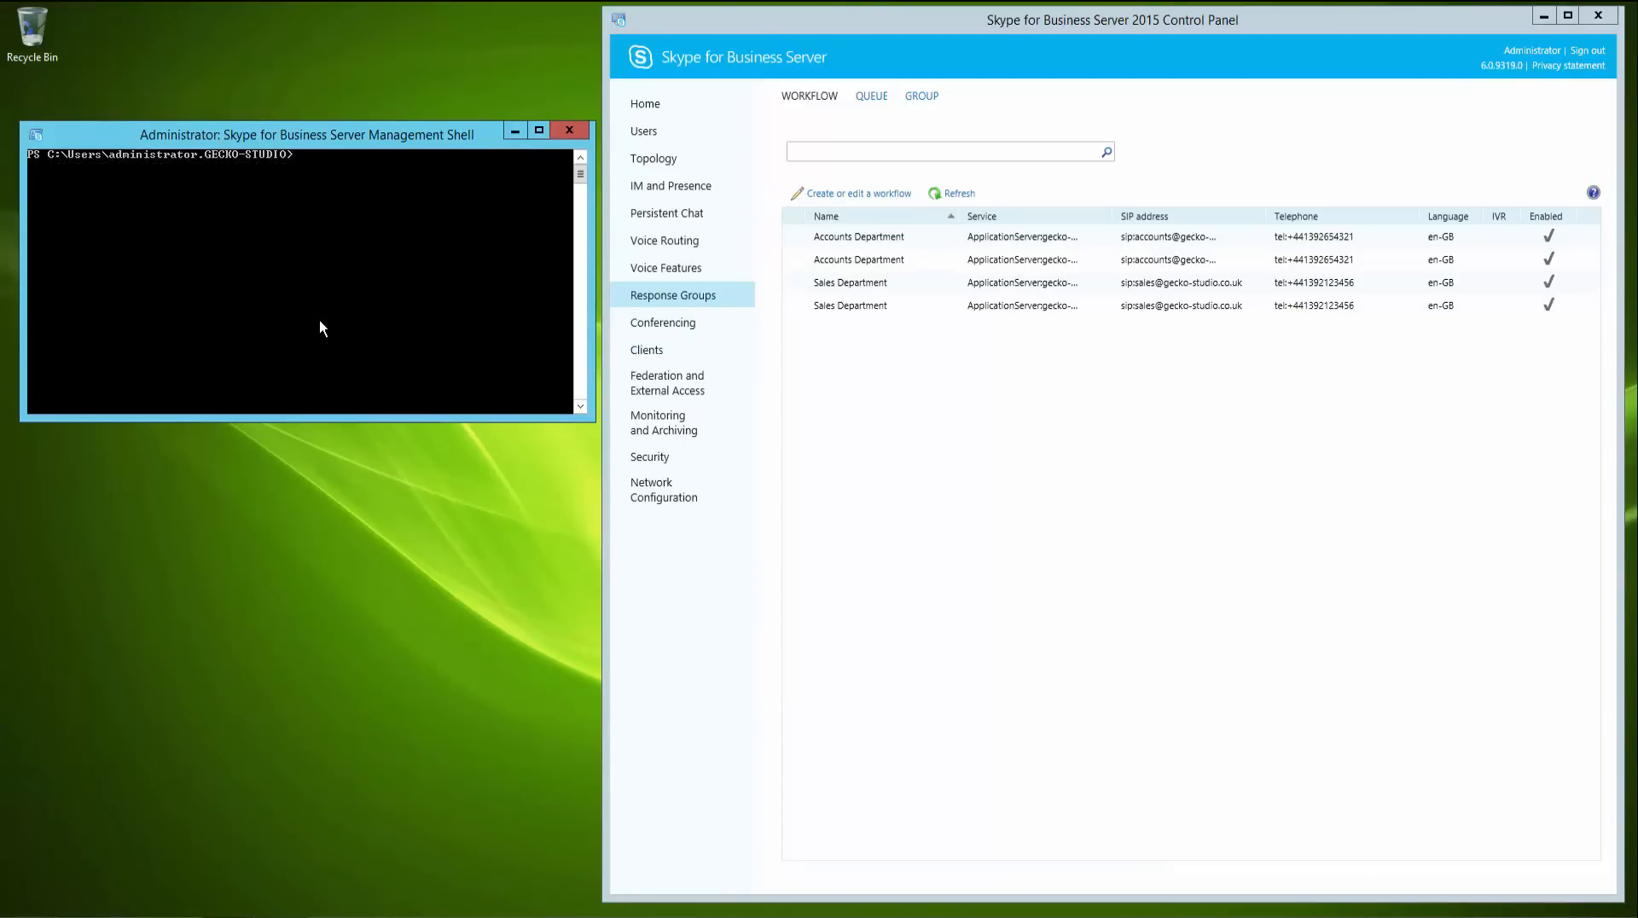
click(674, 273)
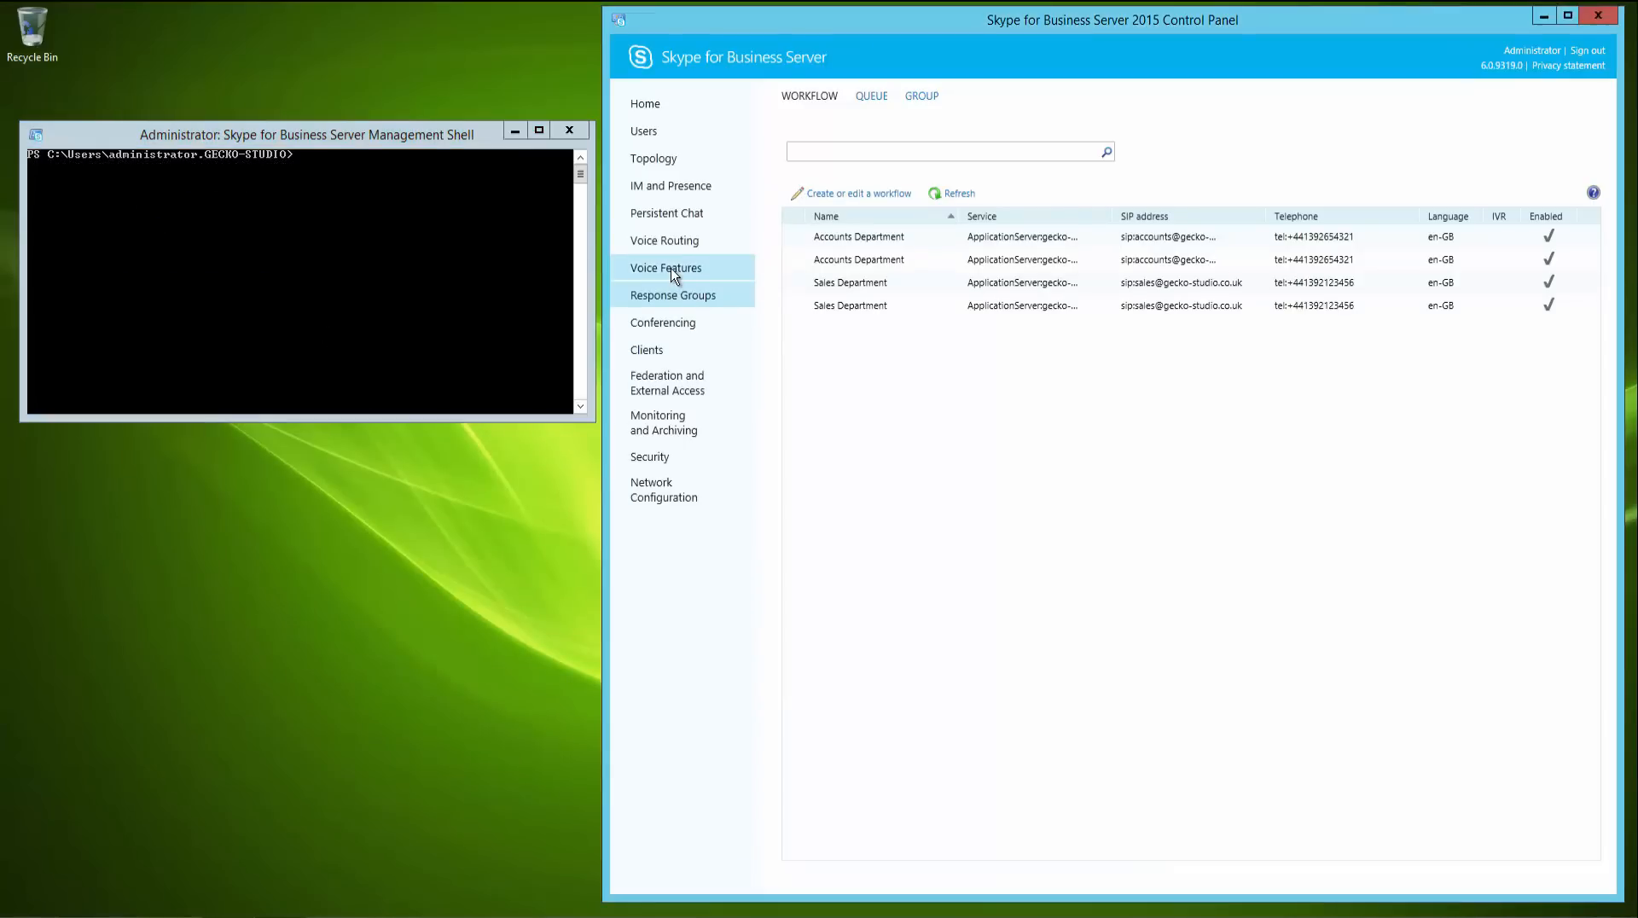
click(674, 273)
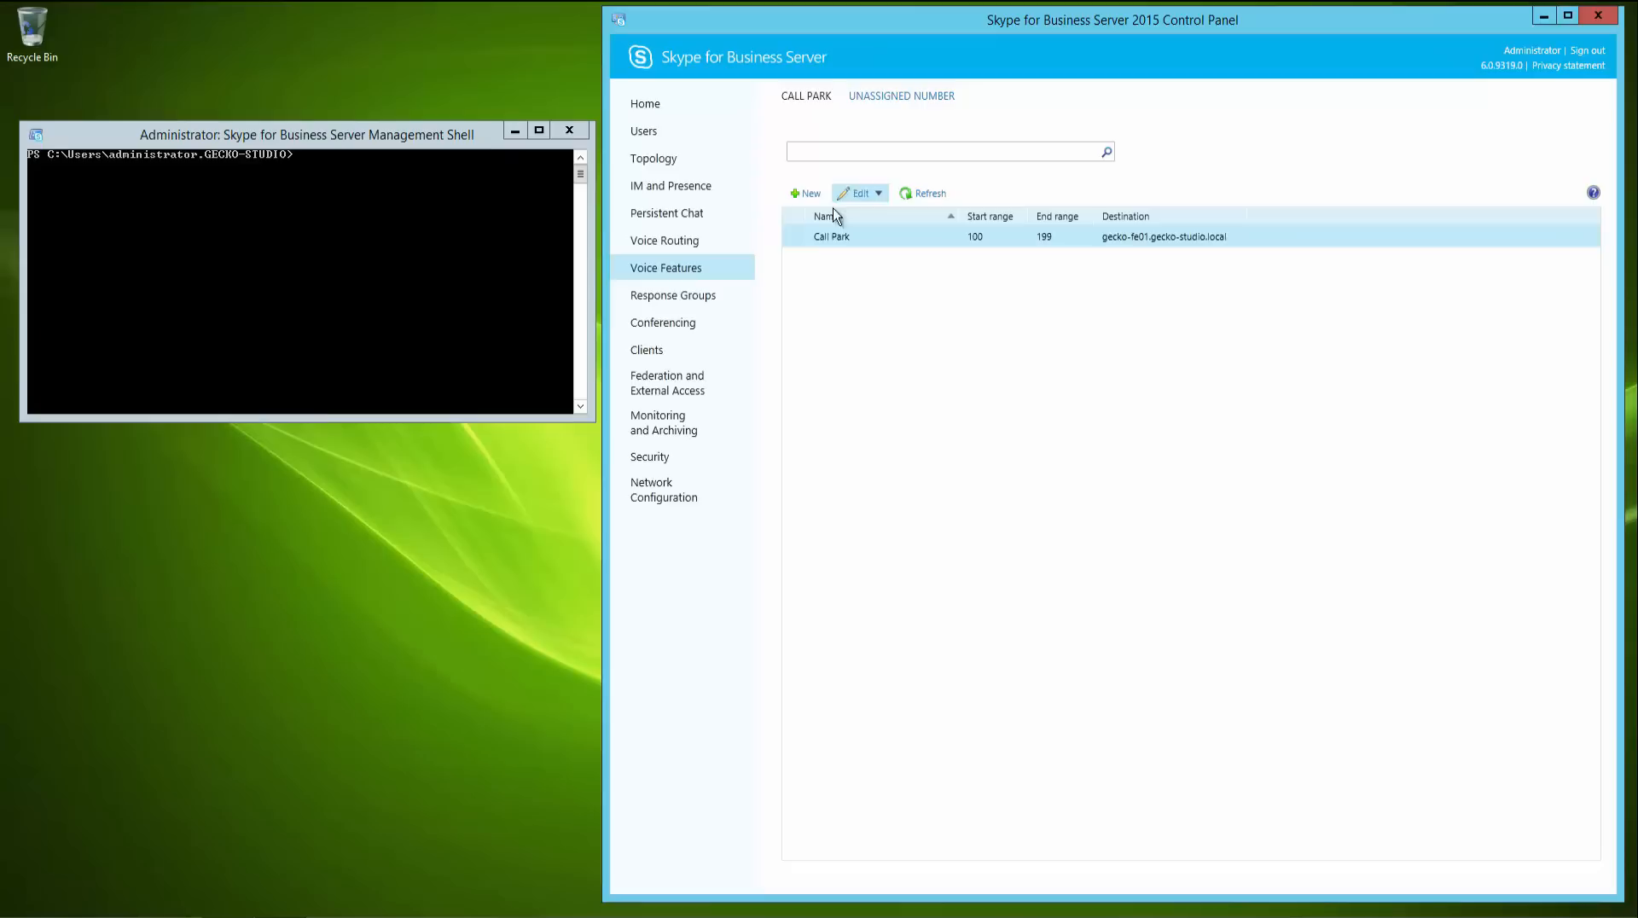
double_click(904, 242)
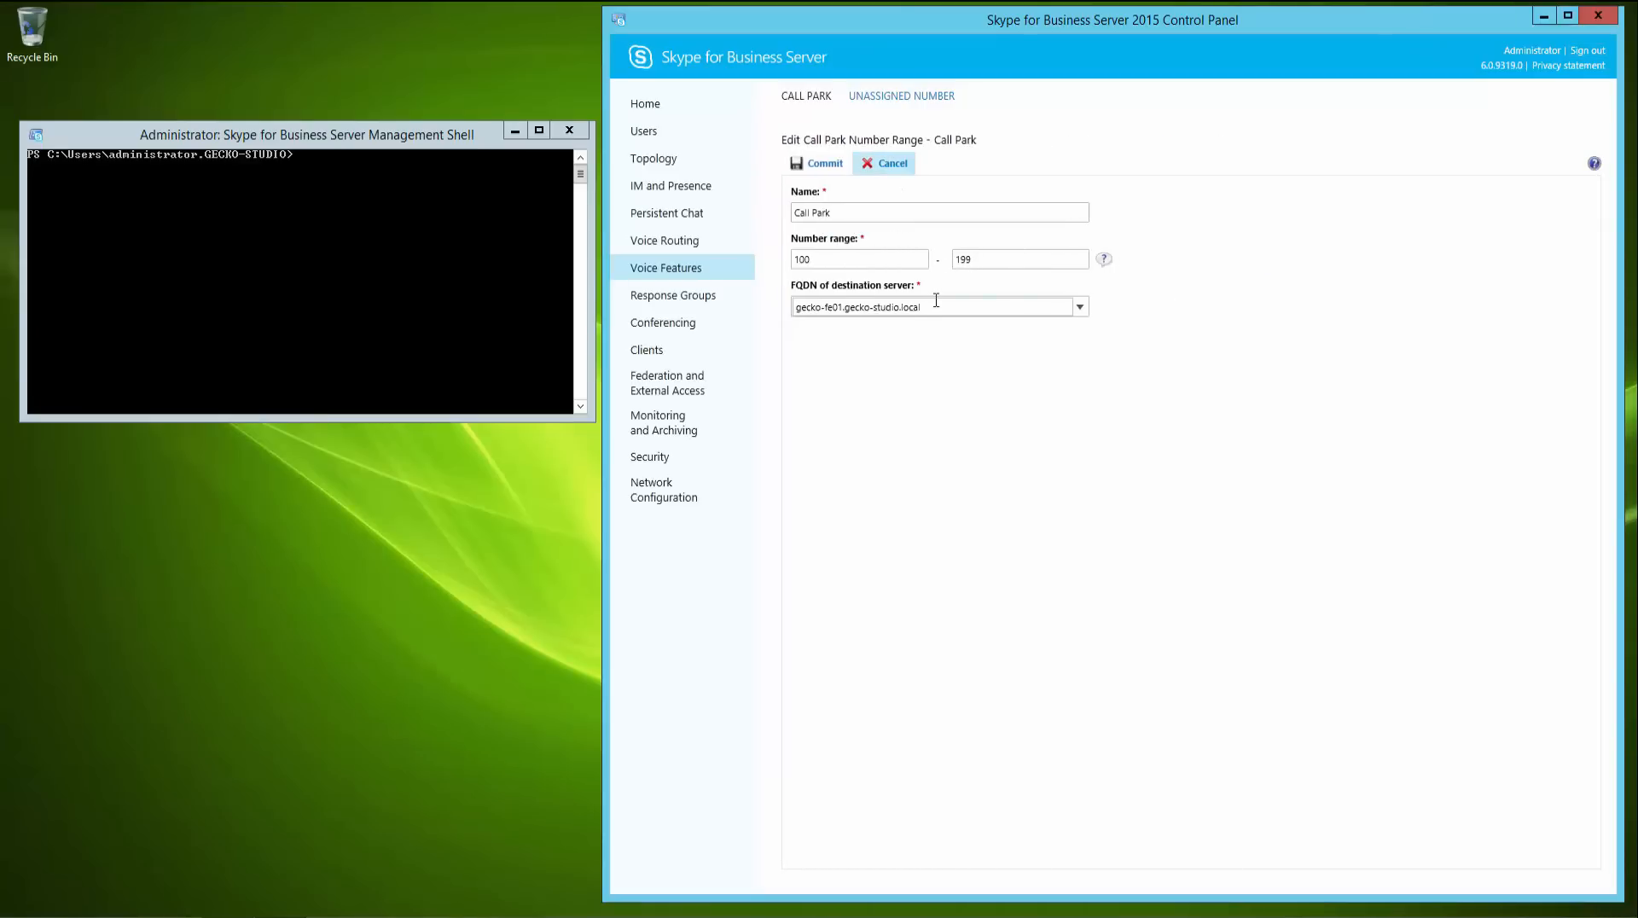
click(881, 163)
click(493, 224)
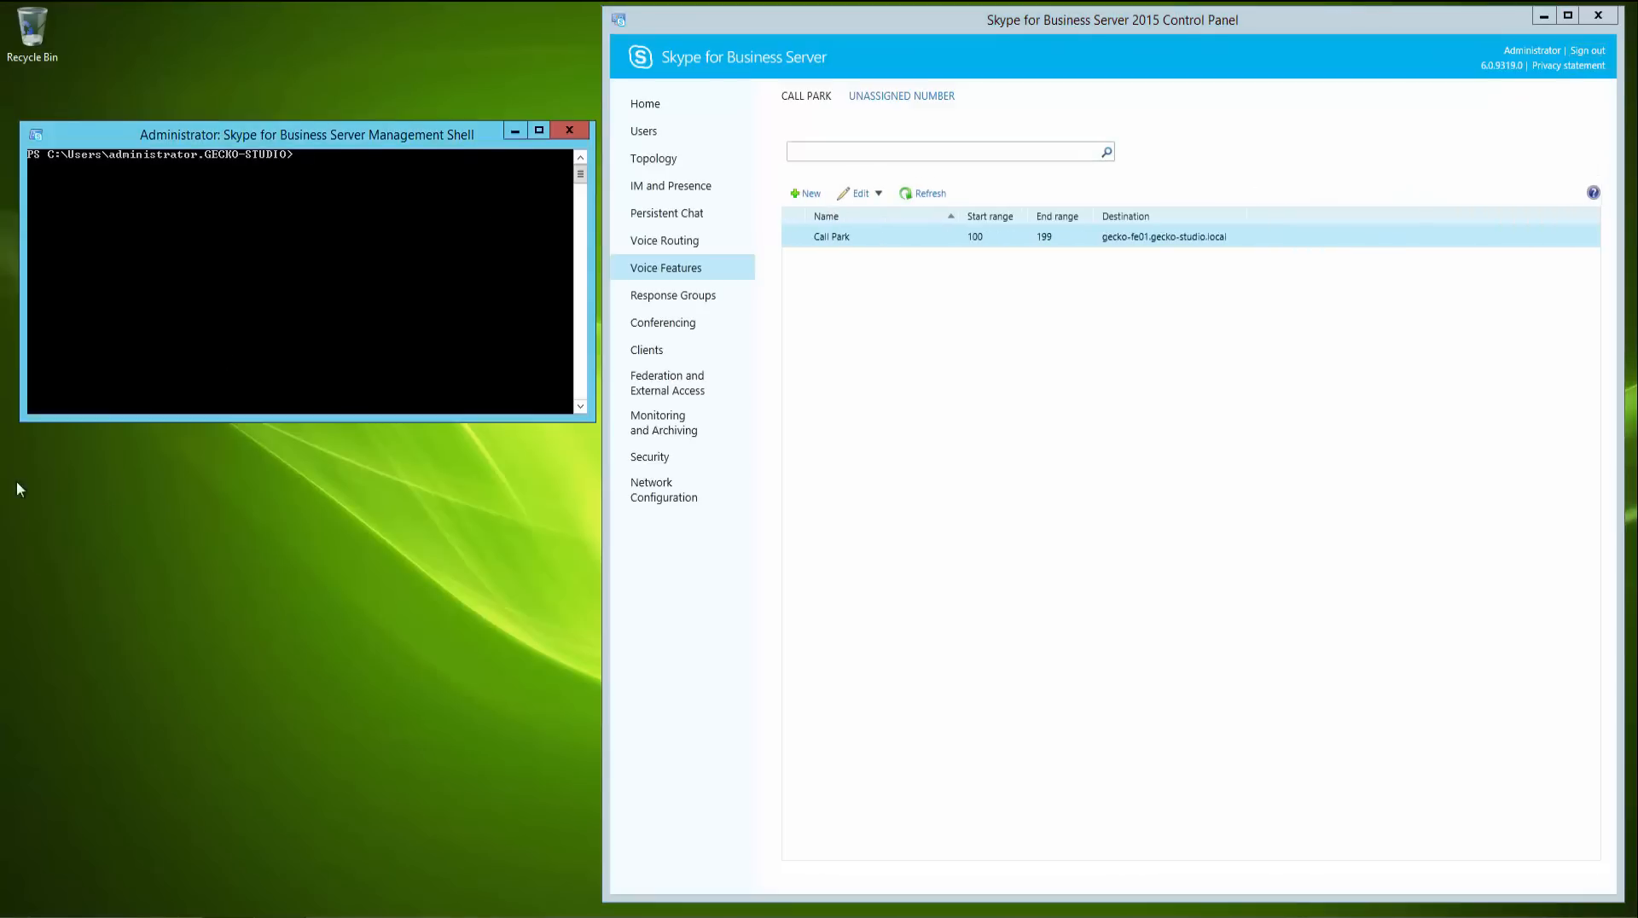
- Browse the gecko-fe01 lyncshare down to 1-ApplicationServer-1\AppServerFiles\CPS, then close the folder window
key(super+r)
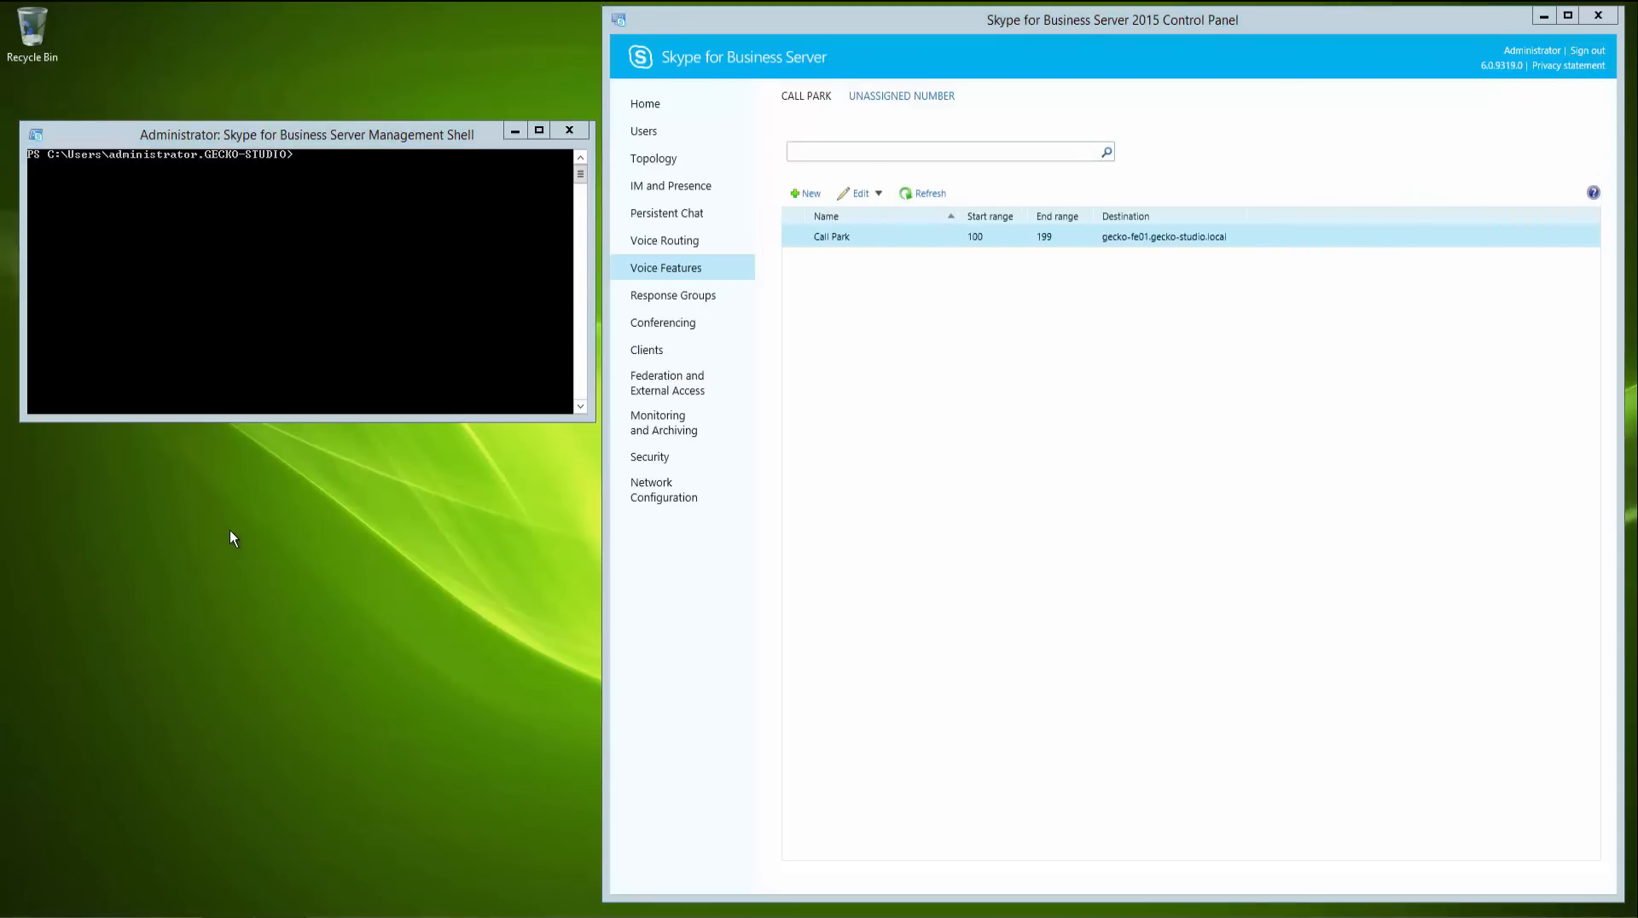
click(136, 879)
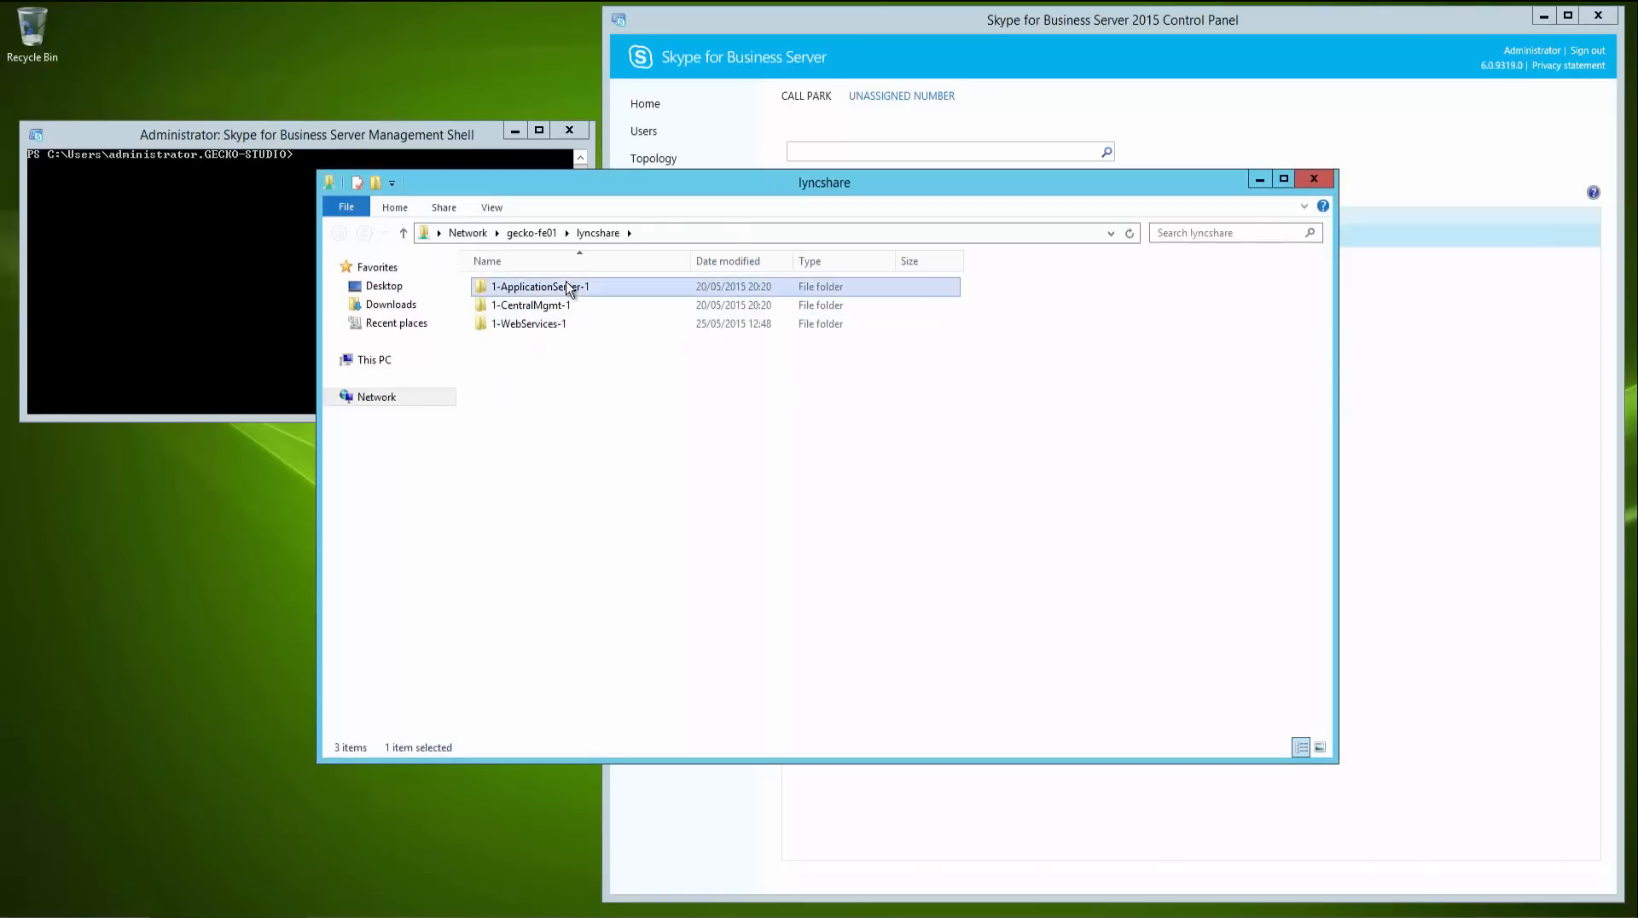
double_click(565, 287)
double_click(540, 290)
double_click(503, 286)
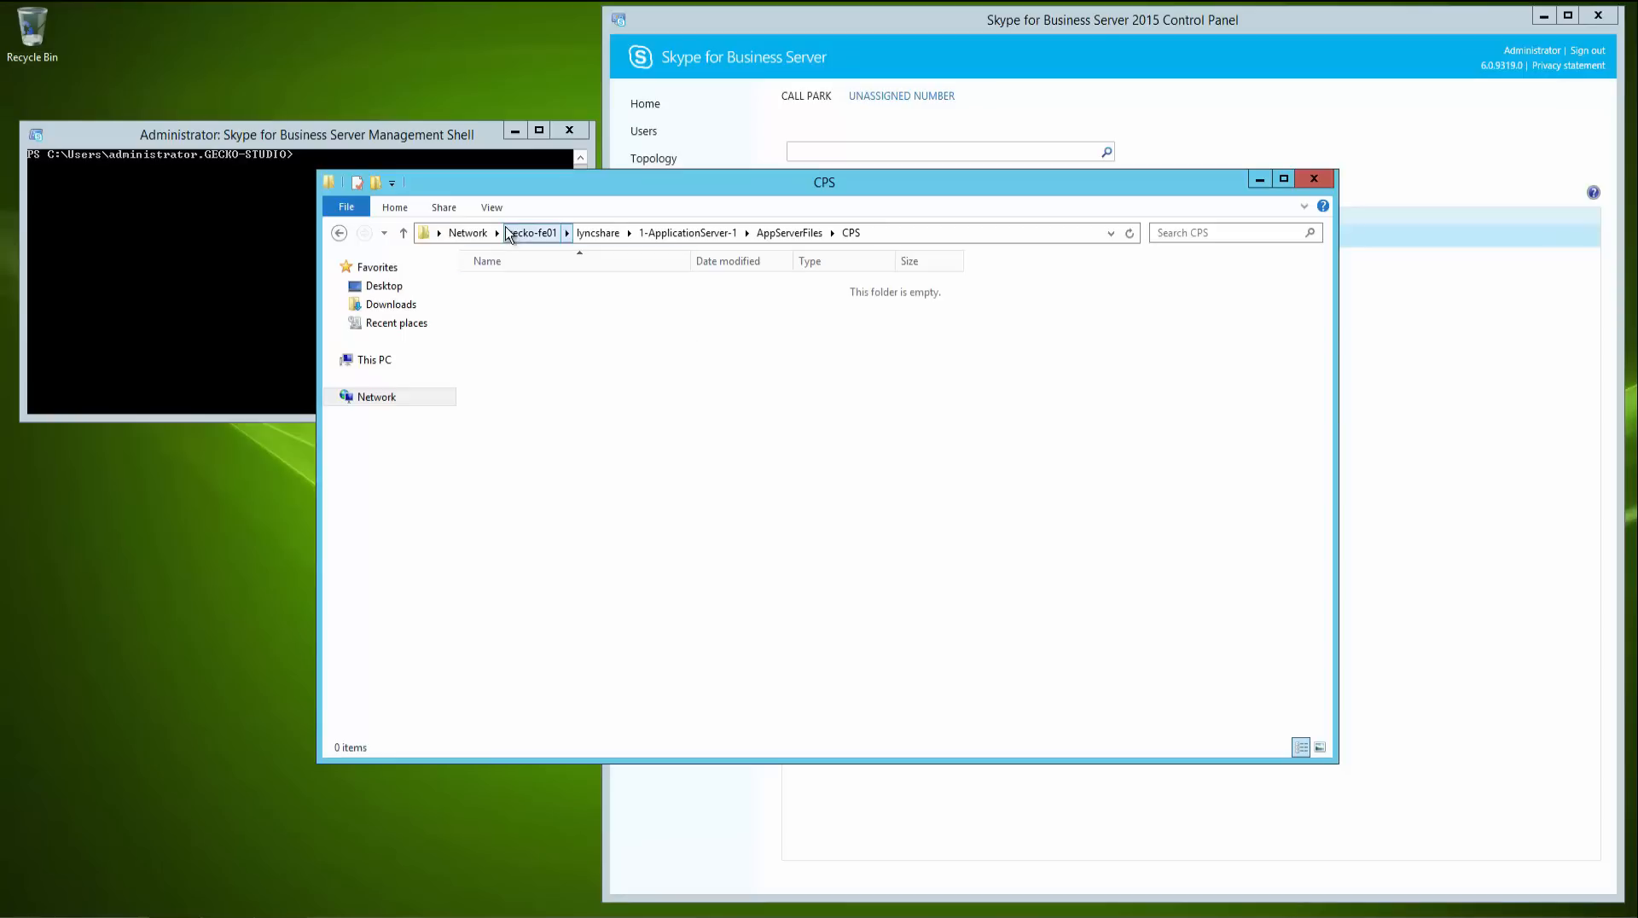
click(921, 235)
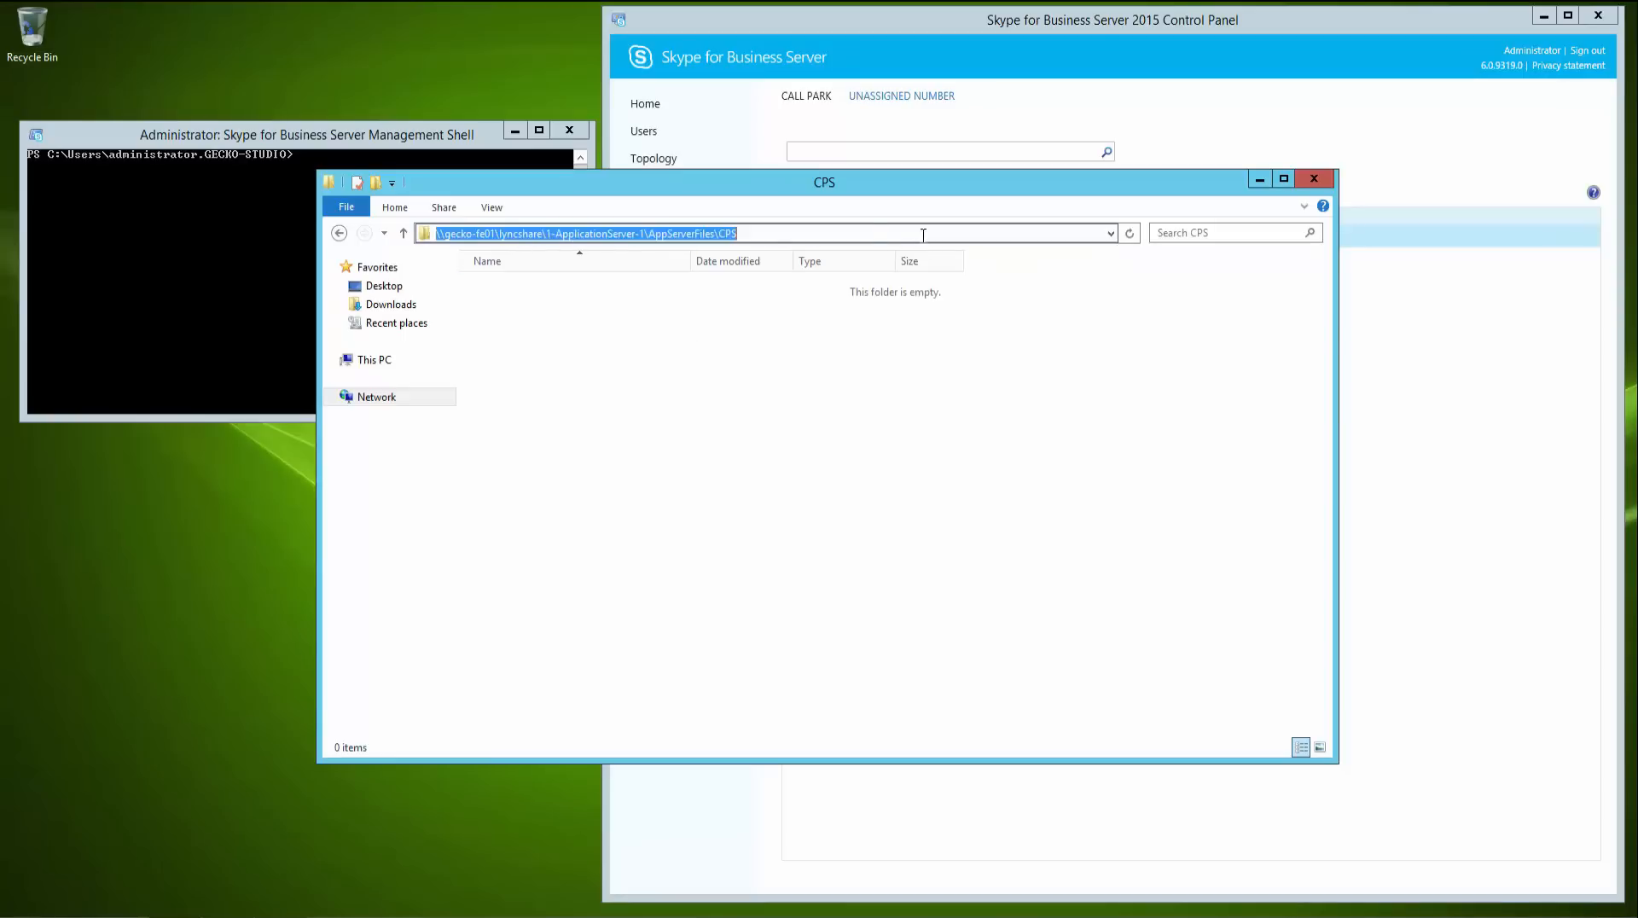
click(702, 387)
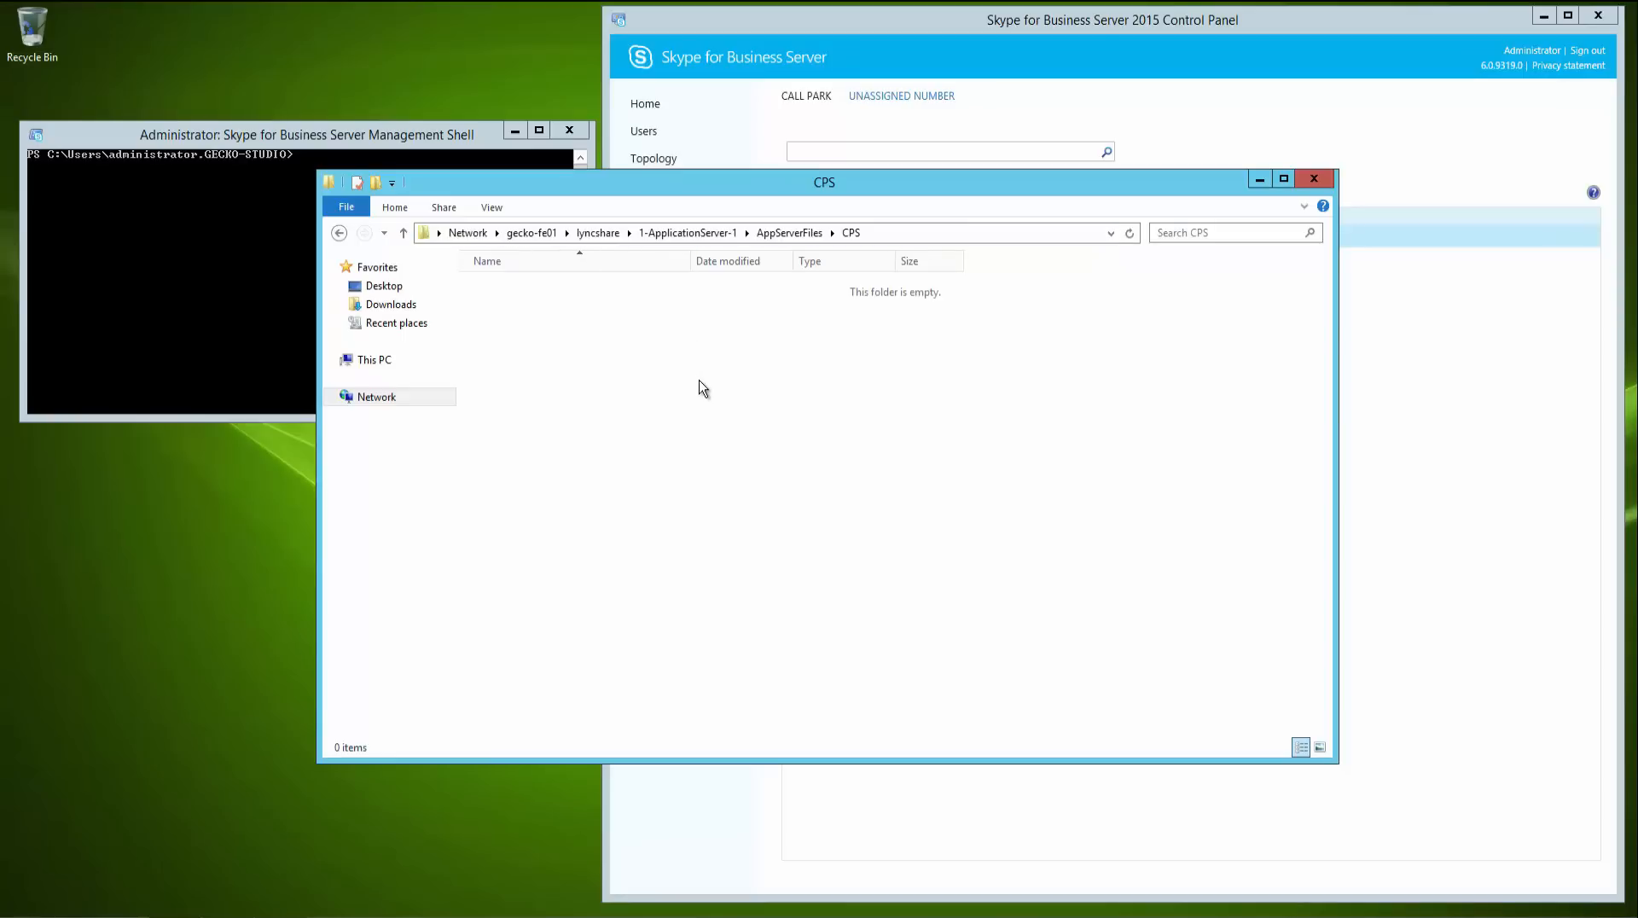
click(1308, 180)
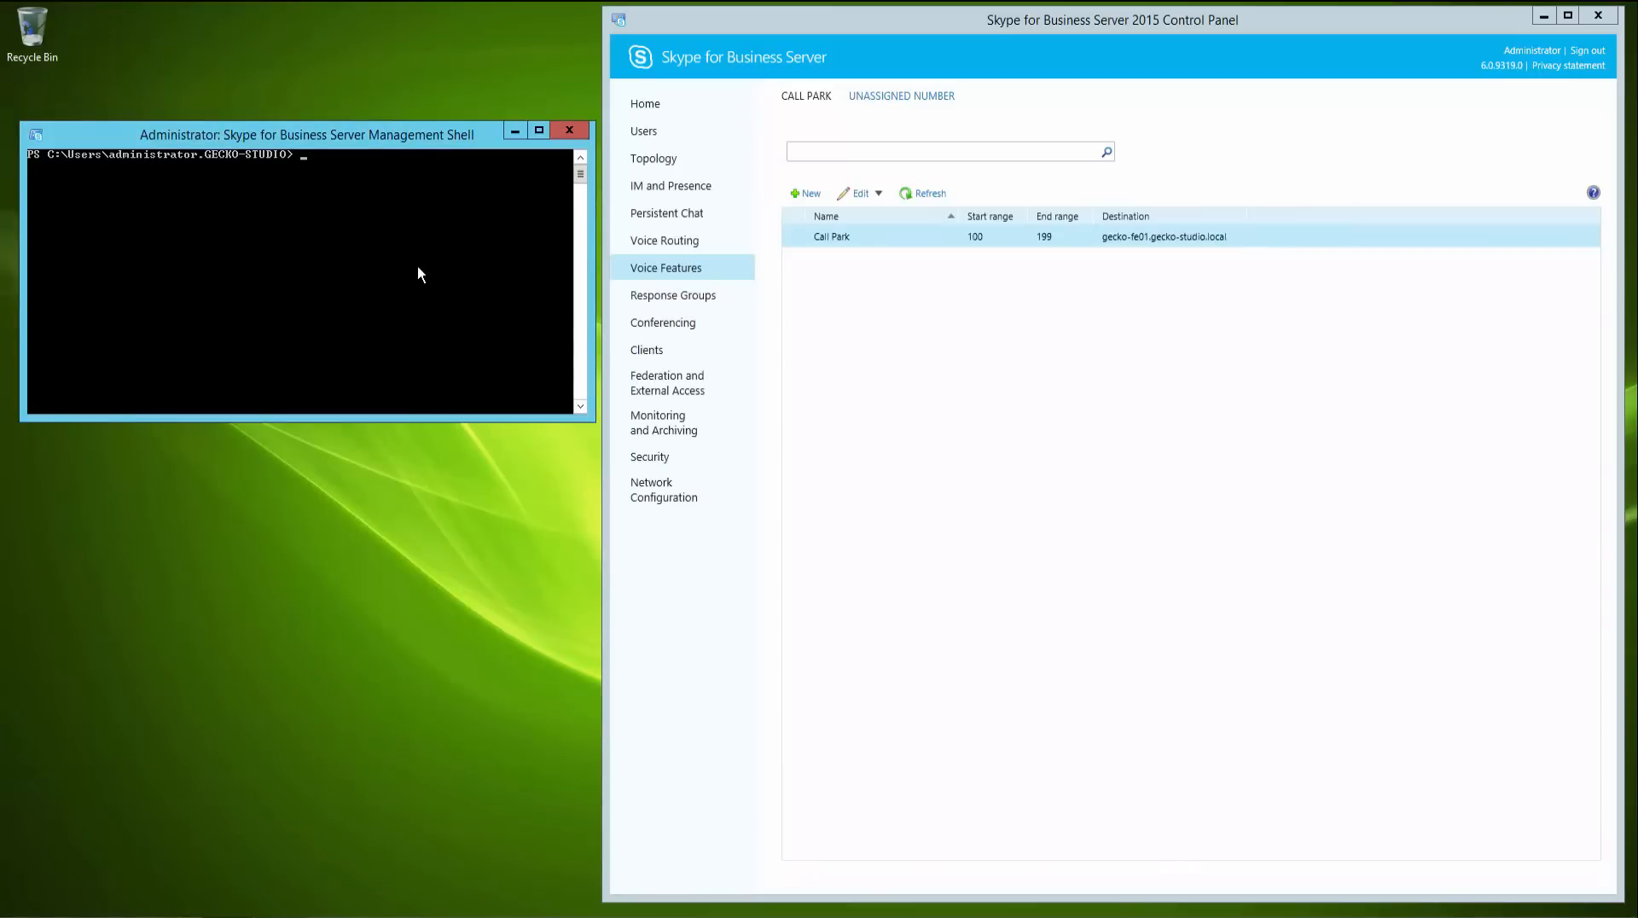
- Display the global Call Park service configuration with Get-CsCpsConfiguration
text(get-cscps)
key(Tab)
key(Return)
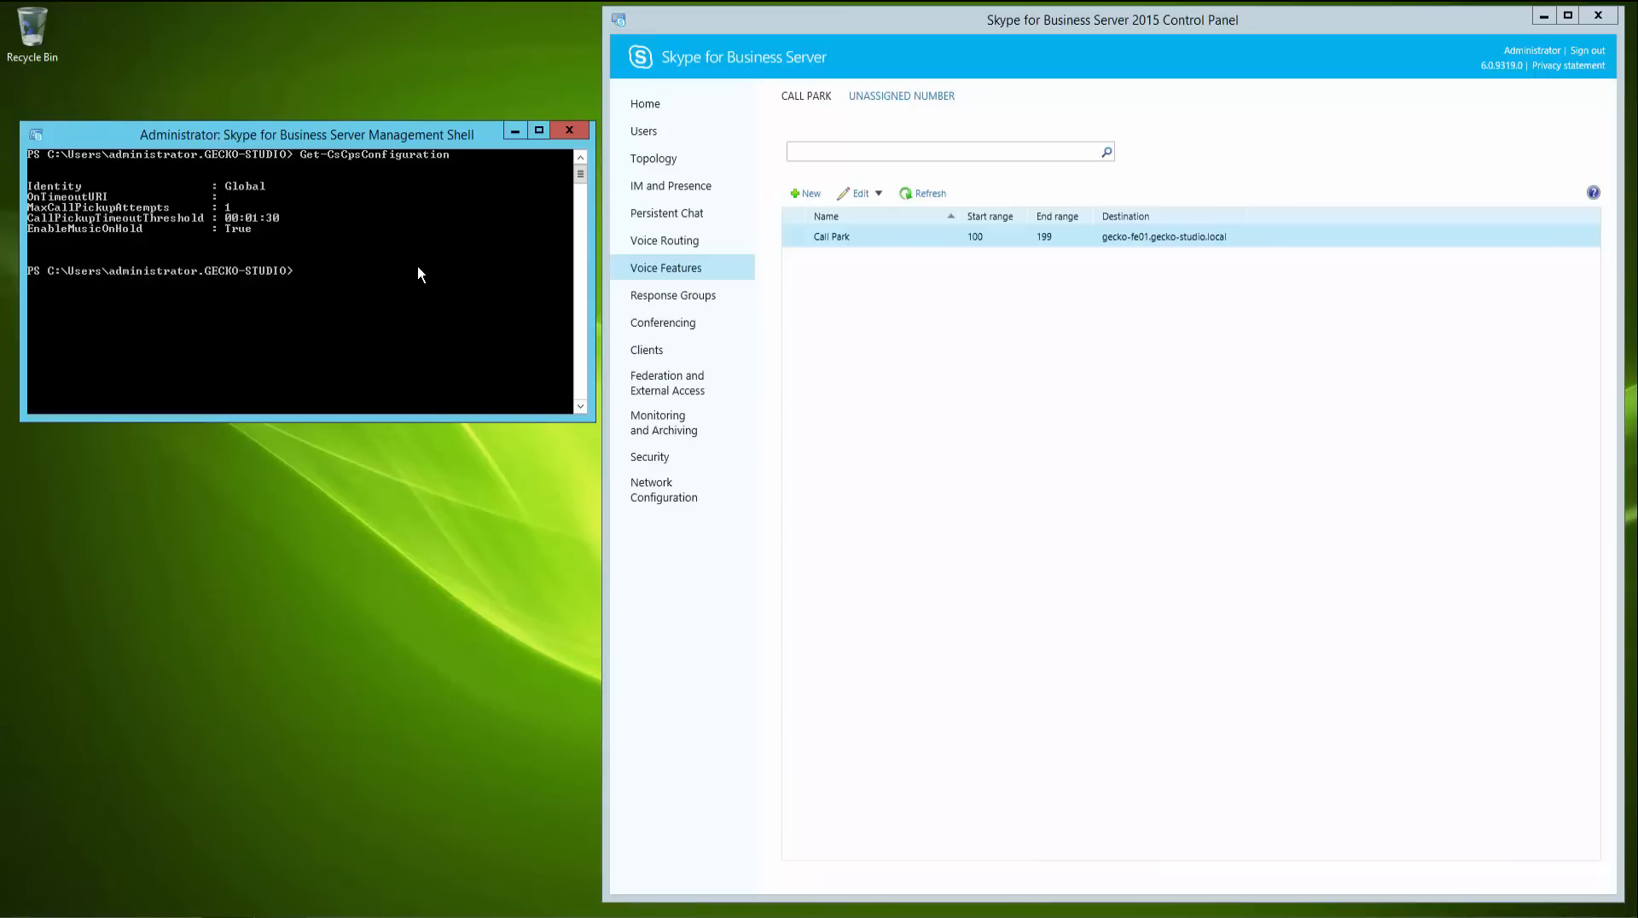
text(set-cscpso -OnTimeoutURI)
key(Tab)
key(Tab)
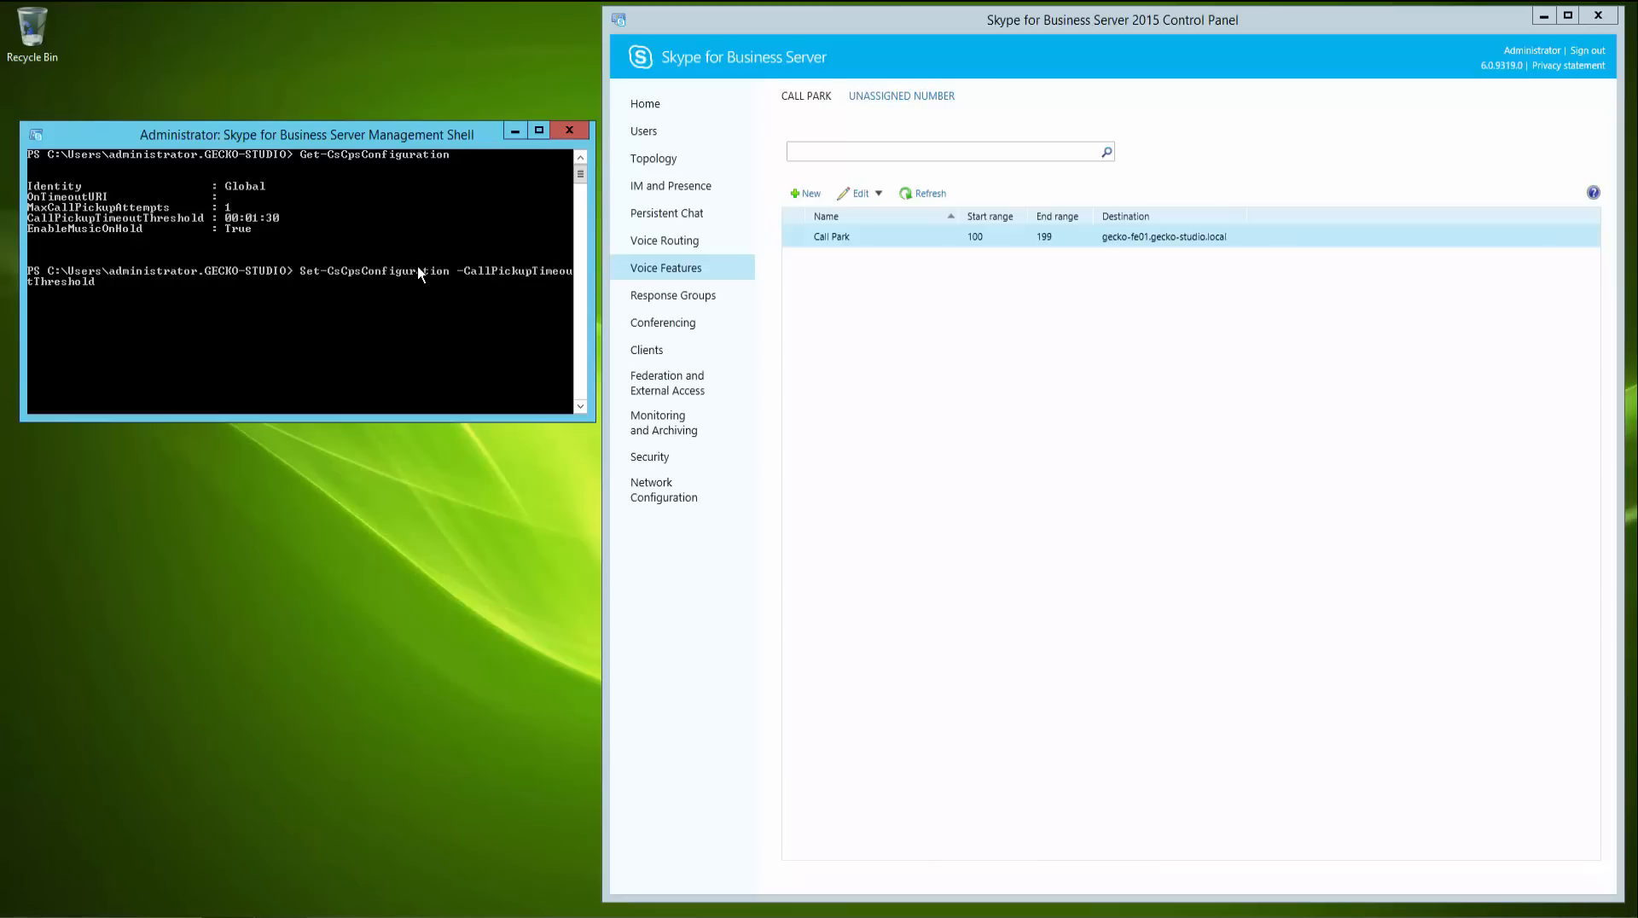
key(Tab)
key(Tab)
key(BackSpace)
key(BackSpace)
key(BackSpace)
key(BackSpace)
key(BackSpace)
key(BackSpace)
key(BackSpace)
key(BackSpace)
key(BackSpace)
key(BackSpace)
key(BackSpace)
key(BackSpace)
key(BackSpace)
key(BackSpace)
key(BackSpace)
key(BackSpace)
key(BackSpace)
key(BackSpace)
key(BackSpace)
key(BackSpace)
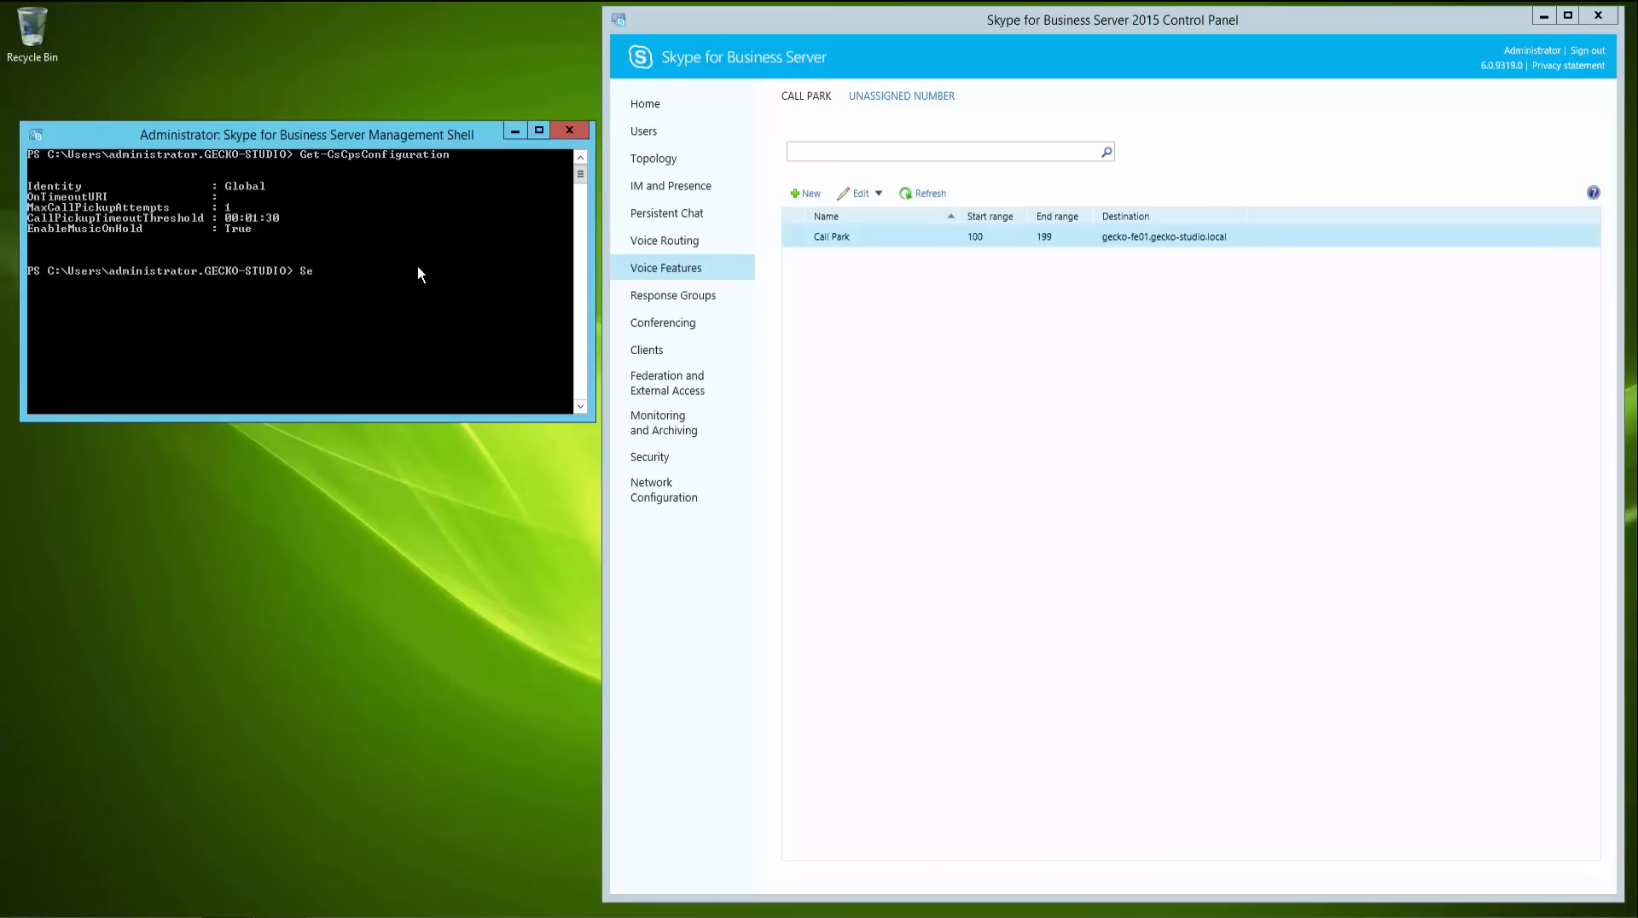
text(cls)
key(Return)
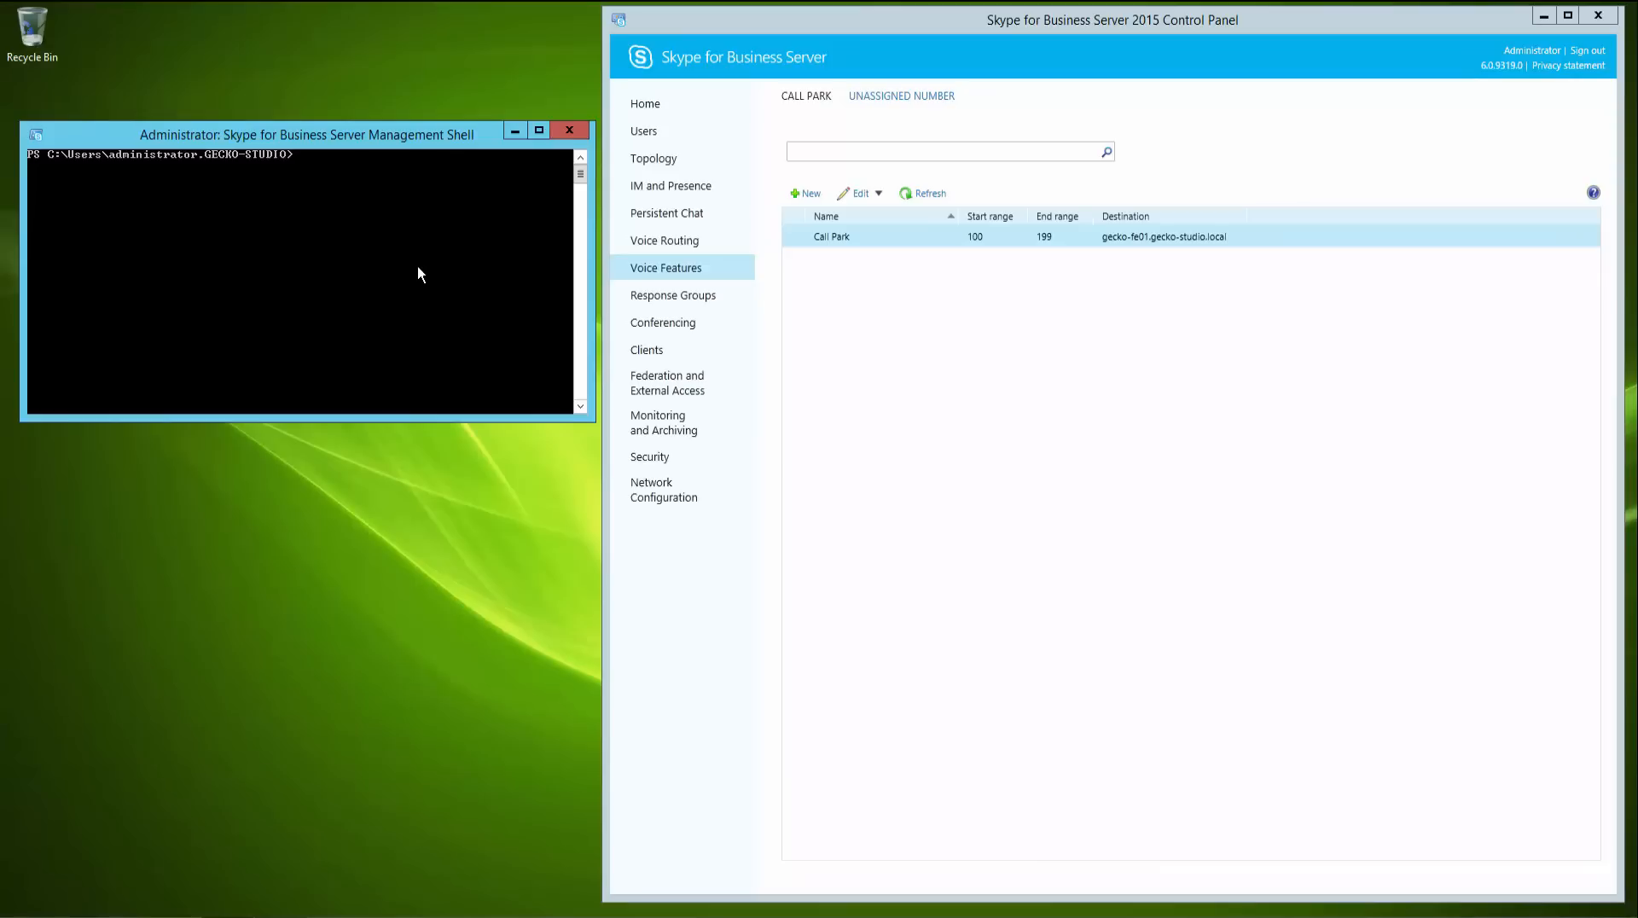
- Edit the Call Park number range and set its destination server to gecko-skype-fe01.gecko-studio.local, then commit
double_click(883, 239)
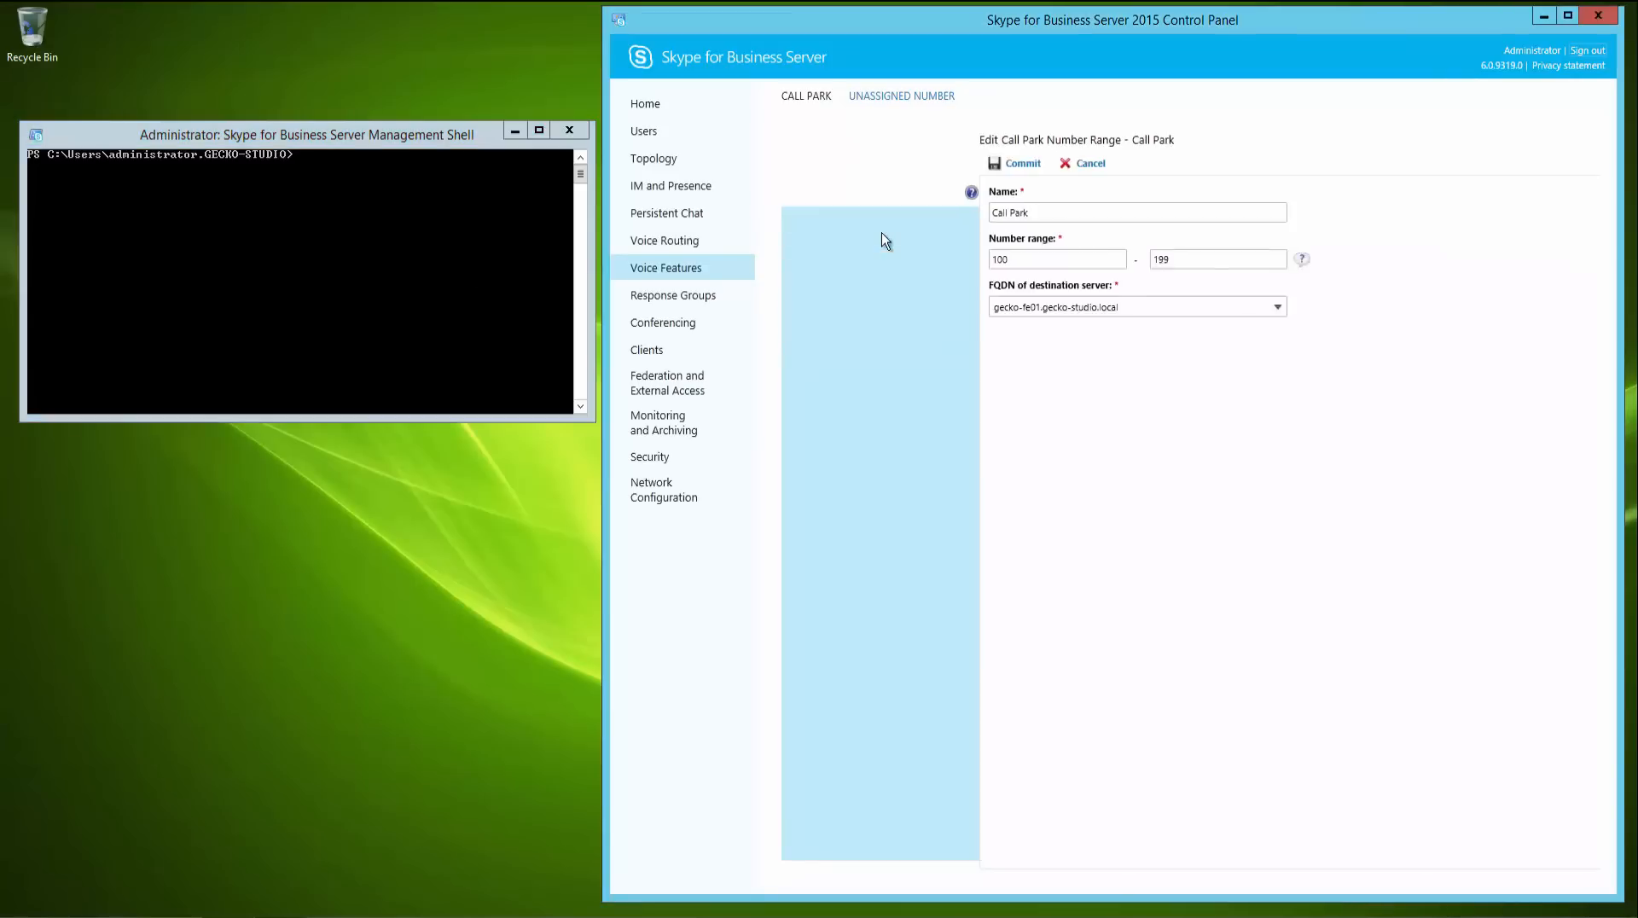
click(1080, 307)
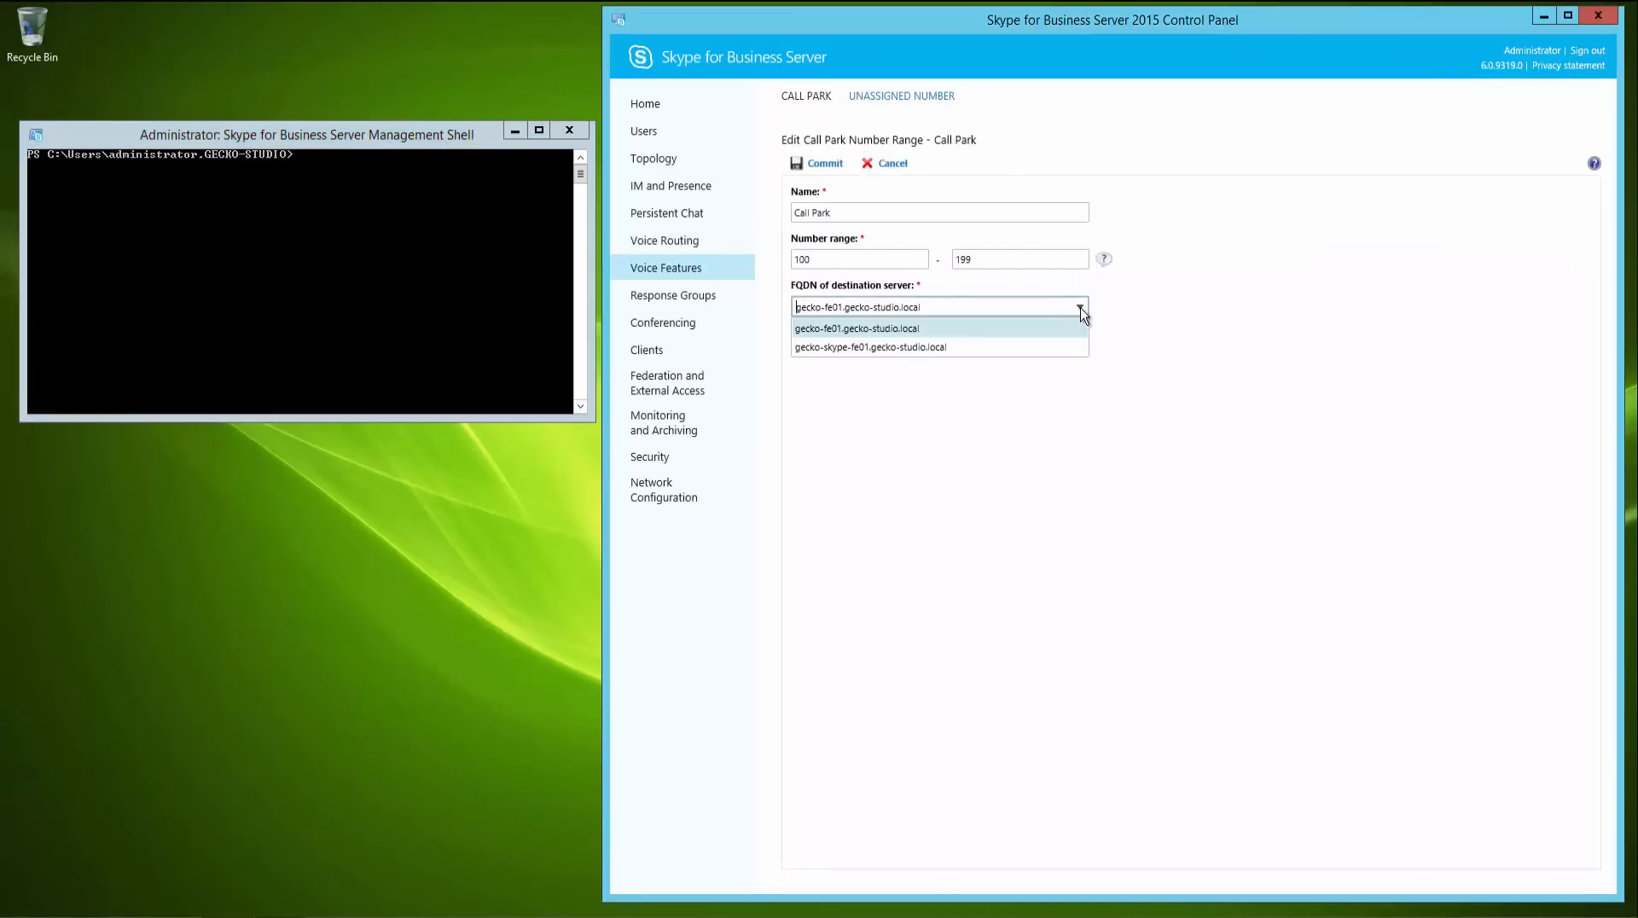
click(1074, 346)
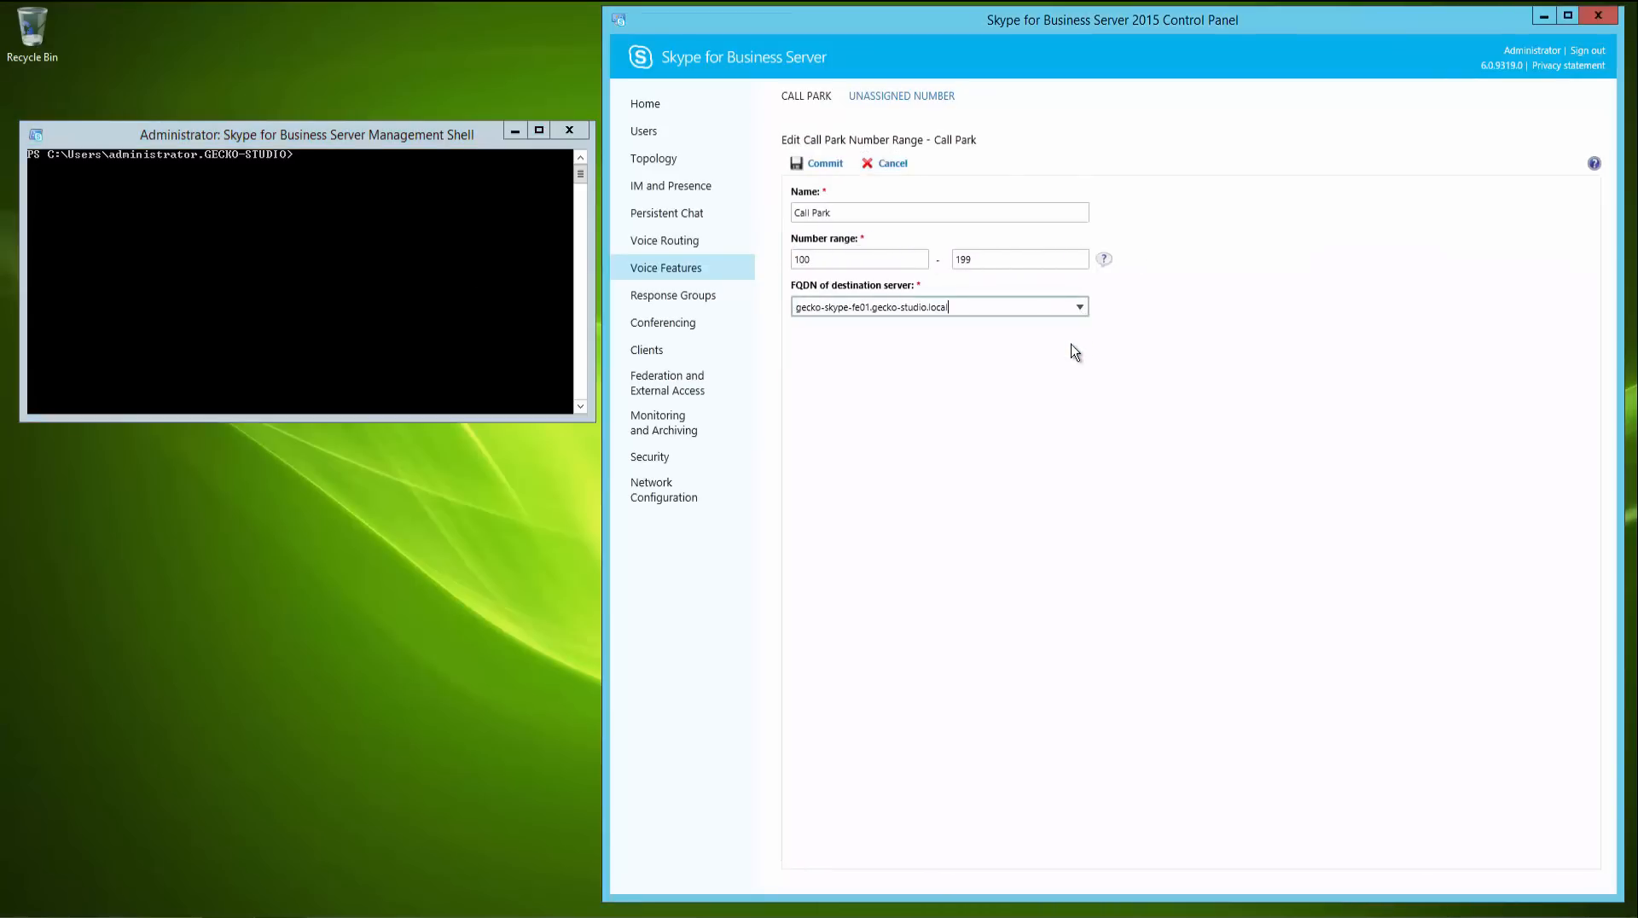
click(806, 165)
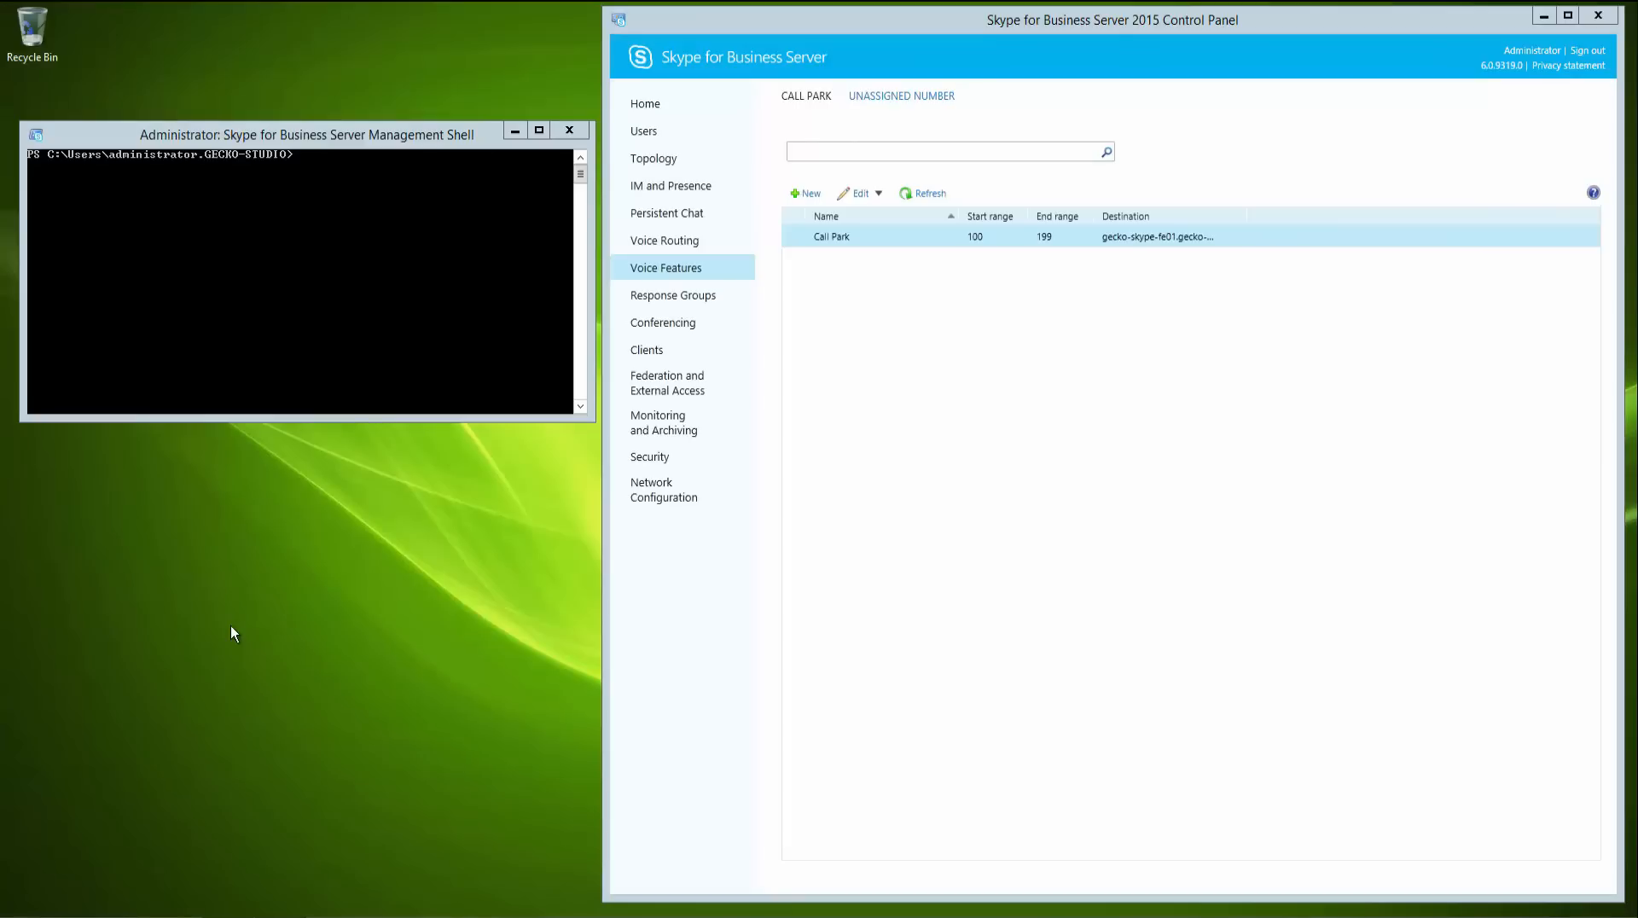
- Browse the gecko-fe01 lyncshare 1-WebServices-1 folder into ABFiles, then close the folder window
key(super+r)
click(136, 886)
double_click(547, 328)
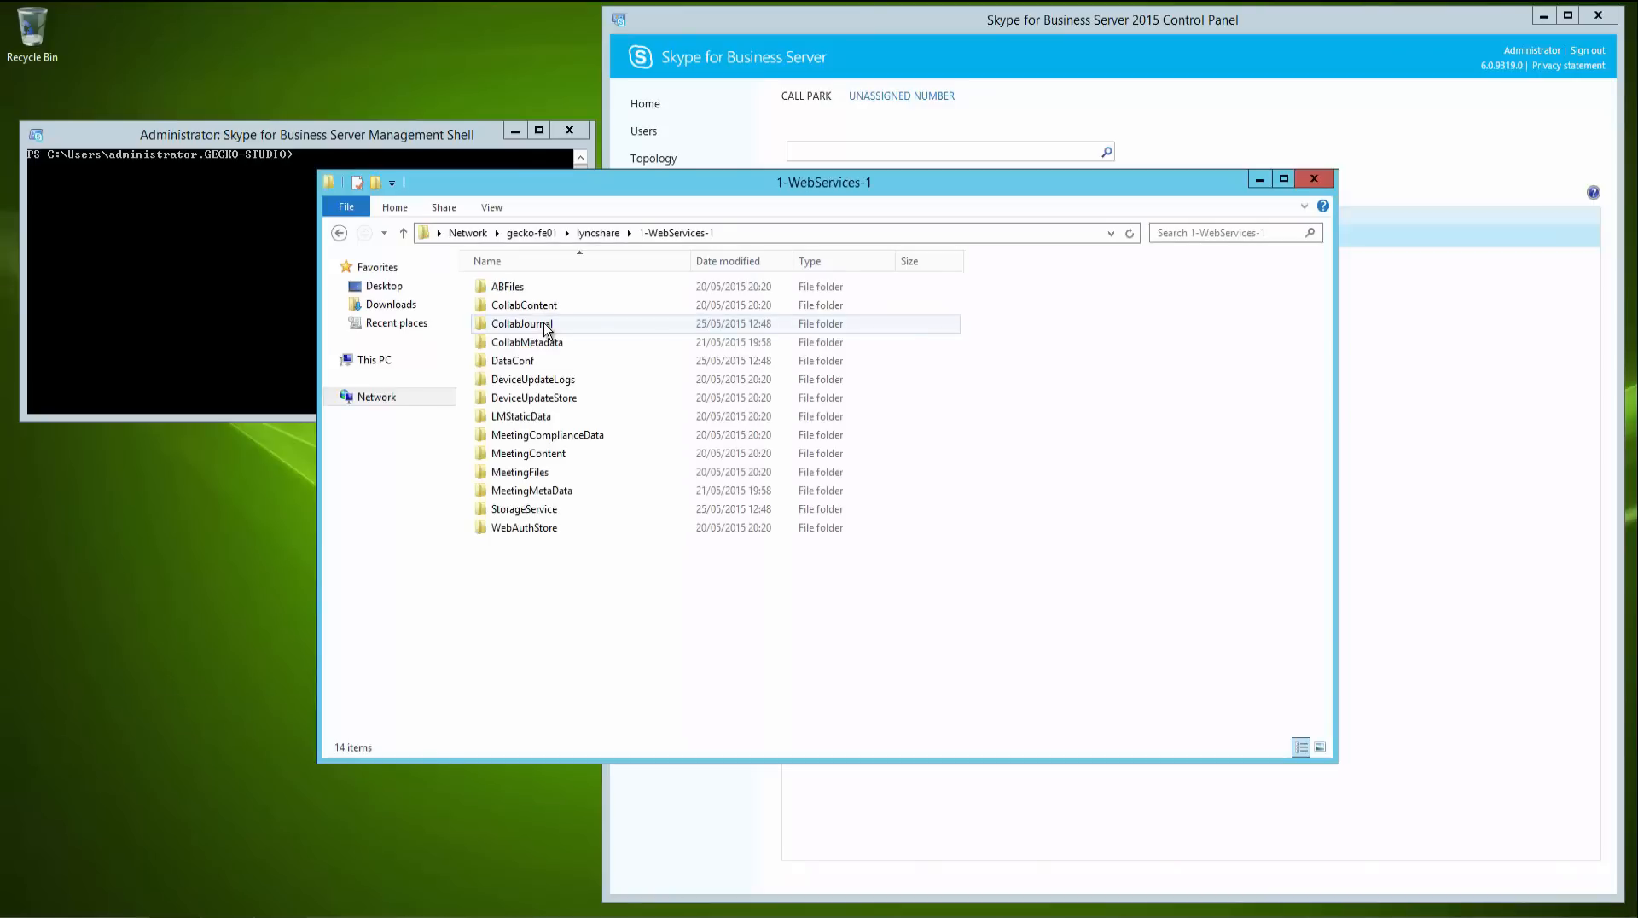
double_click(524, 290)
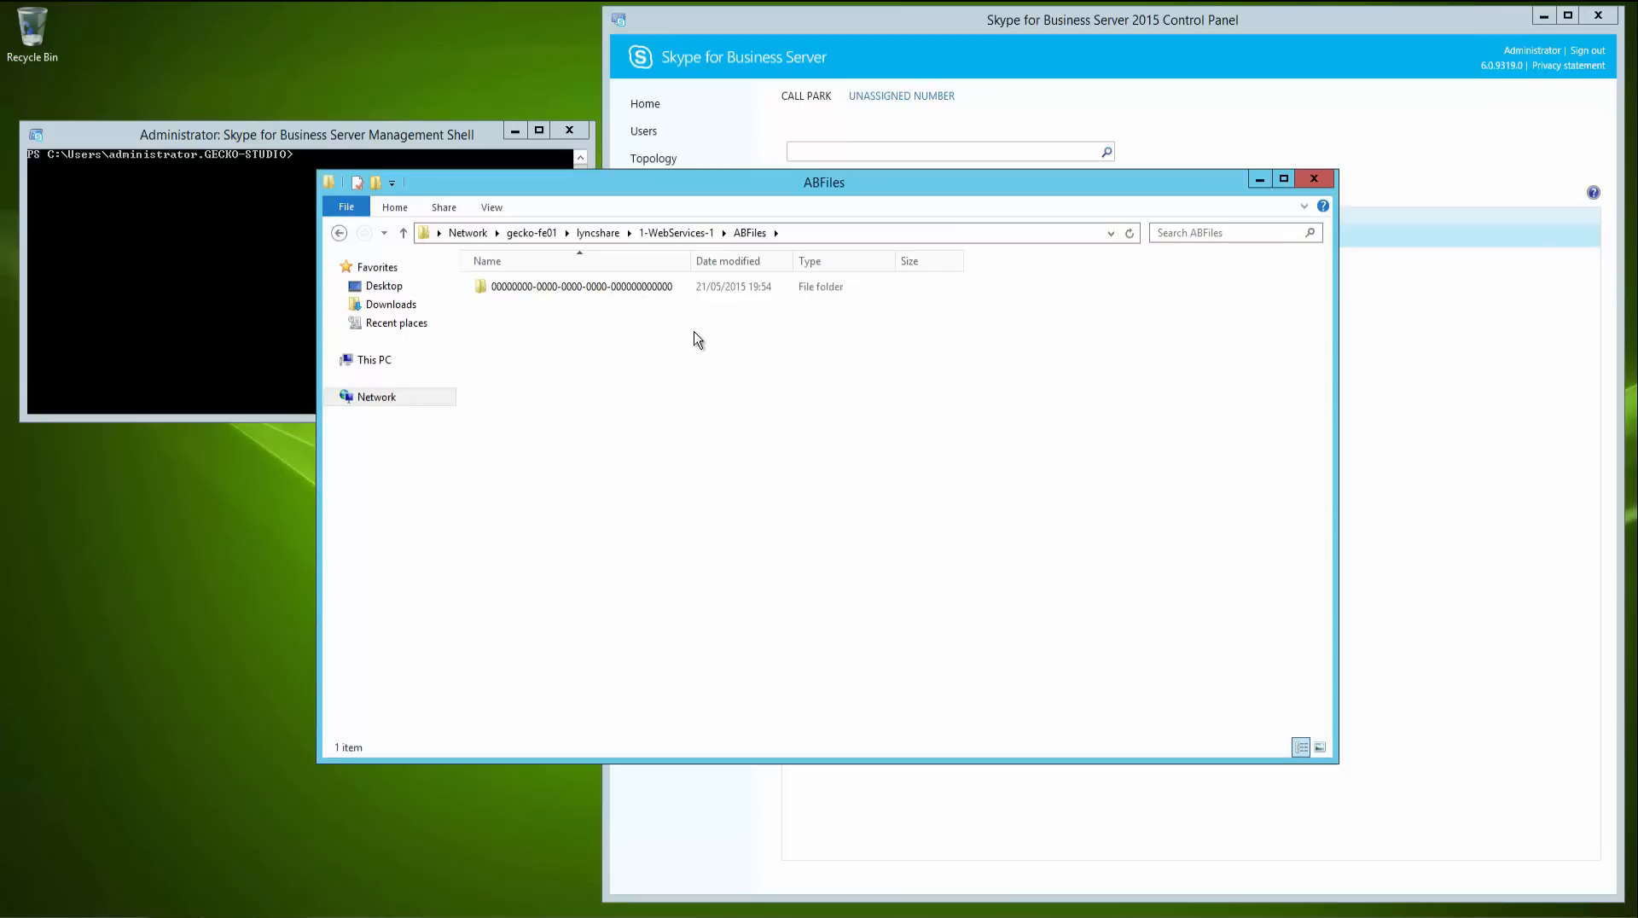
click(1314, 178)
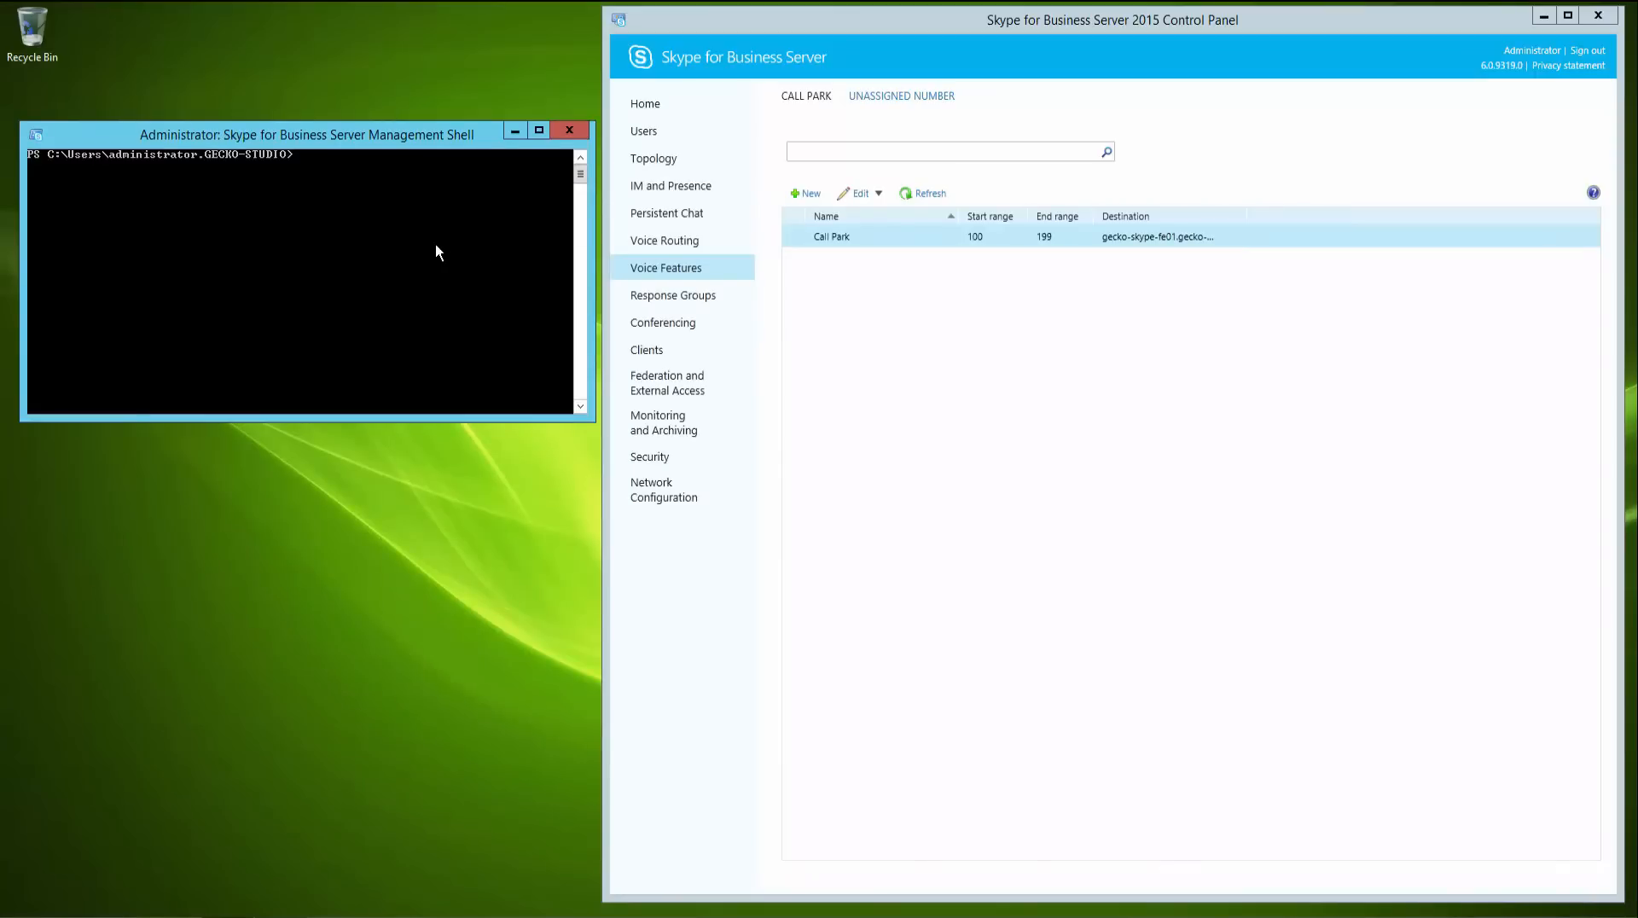
text(import-CsComp)
key(Tab)
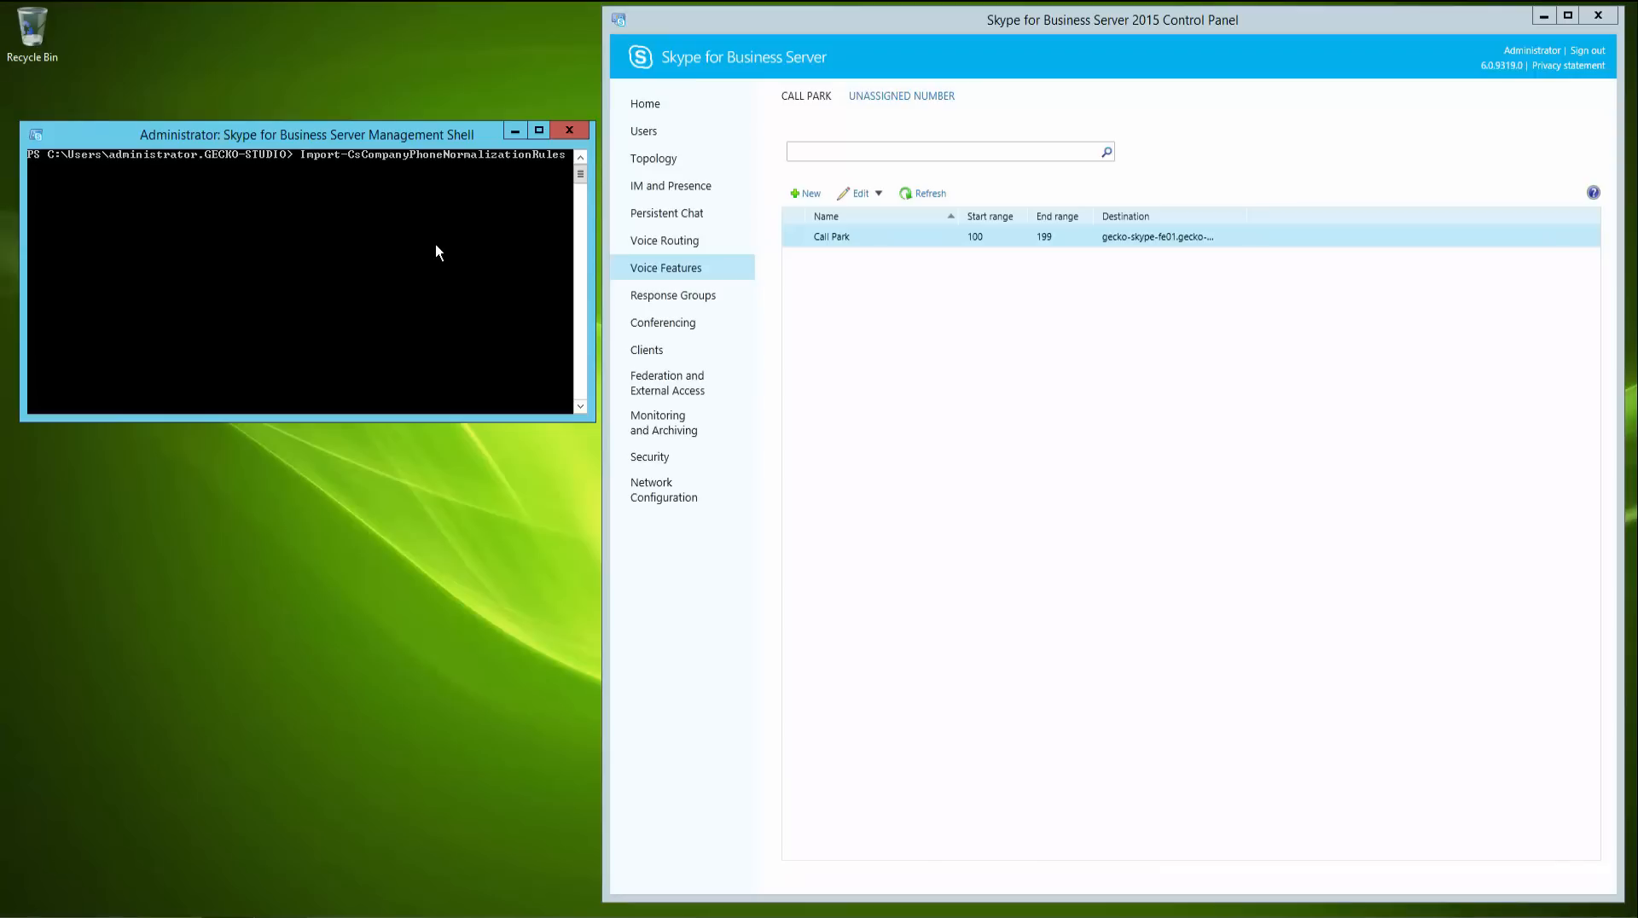
text(-f)
key(Tab)
key(BackSpace)
key(BackSpace)
key(BackSpace)
key(BackSpace)
key(BackSpace)
key(BackSpace)
key(BackSpace)
key(BackSpace)
key(BackSpace)
key(BackSpace)
key(BackSpace)
key(BackSpace)
key(BackSpace)
key(BackSpace)
key(BackSpace)
key(BackSpace)
key(BackSpace)
key(BackSpace)
key(BackSpace)
key(BackSpace)
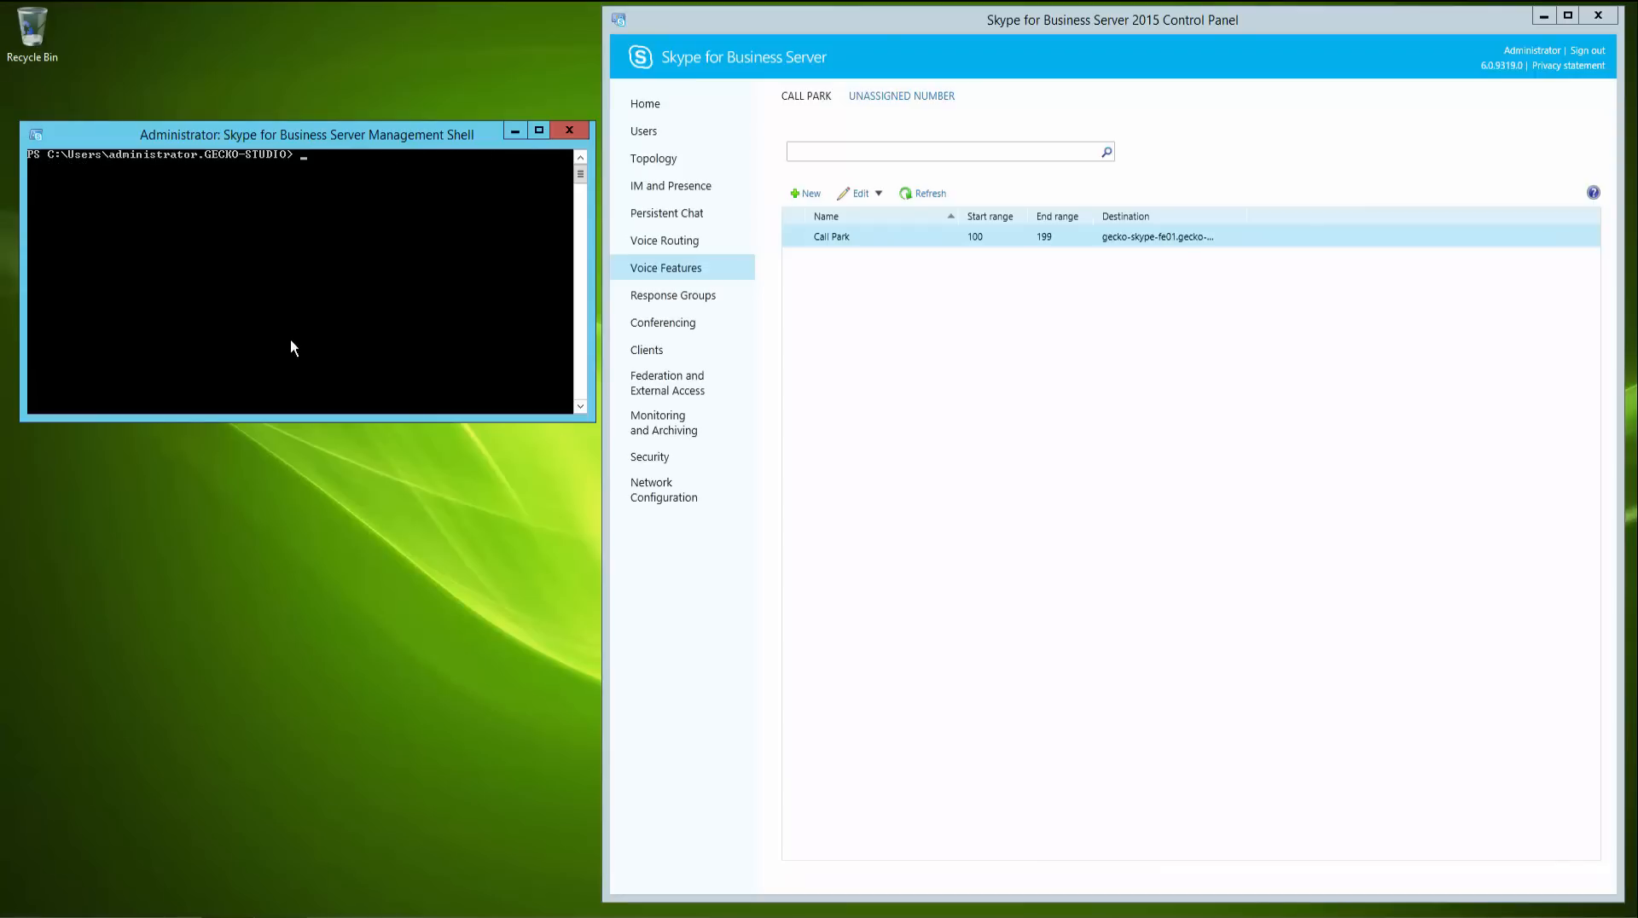
- List the common area phones and move them to gecko-skype-fe01.gecko-studio.local, answering Yes to All
text(Get-CsCommonAreaPhone)
key(Return)
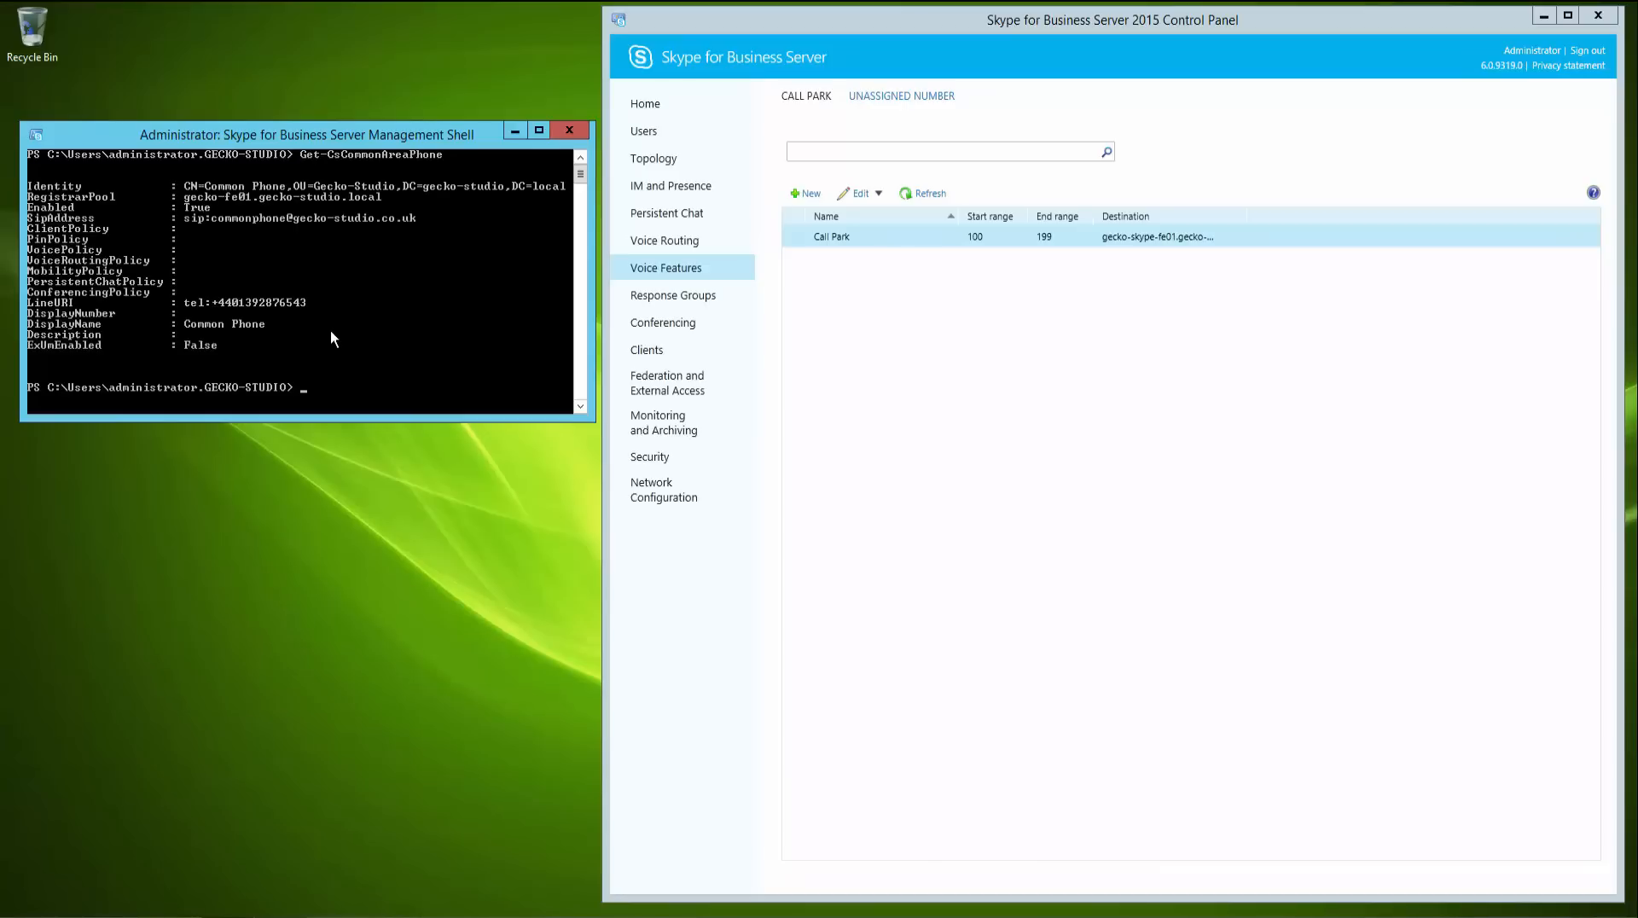
text(get-cscom)
key(Tab)
text(| move-cs)
text(comm)
key(Tab)
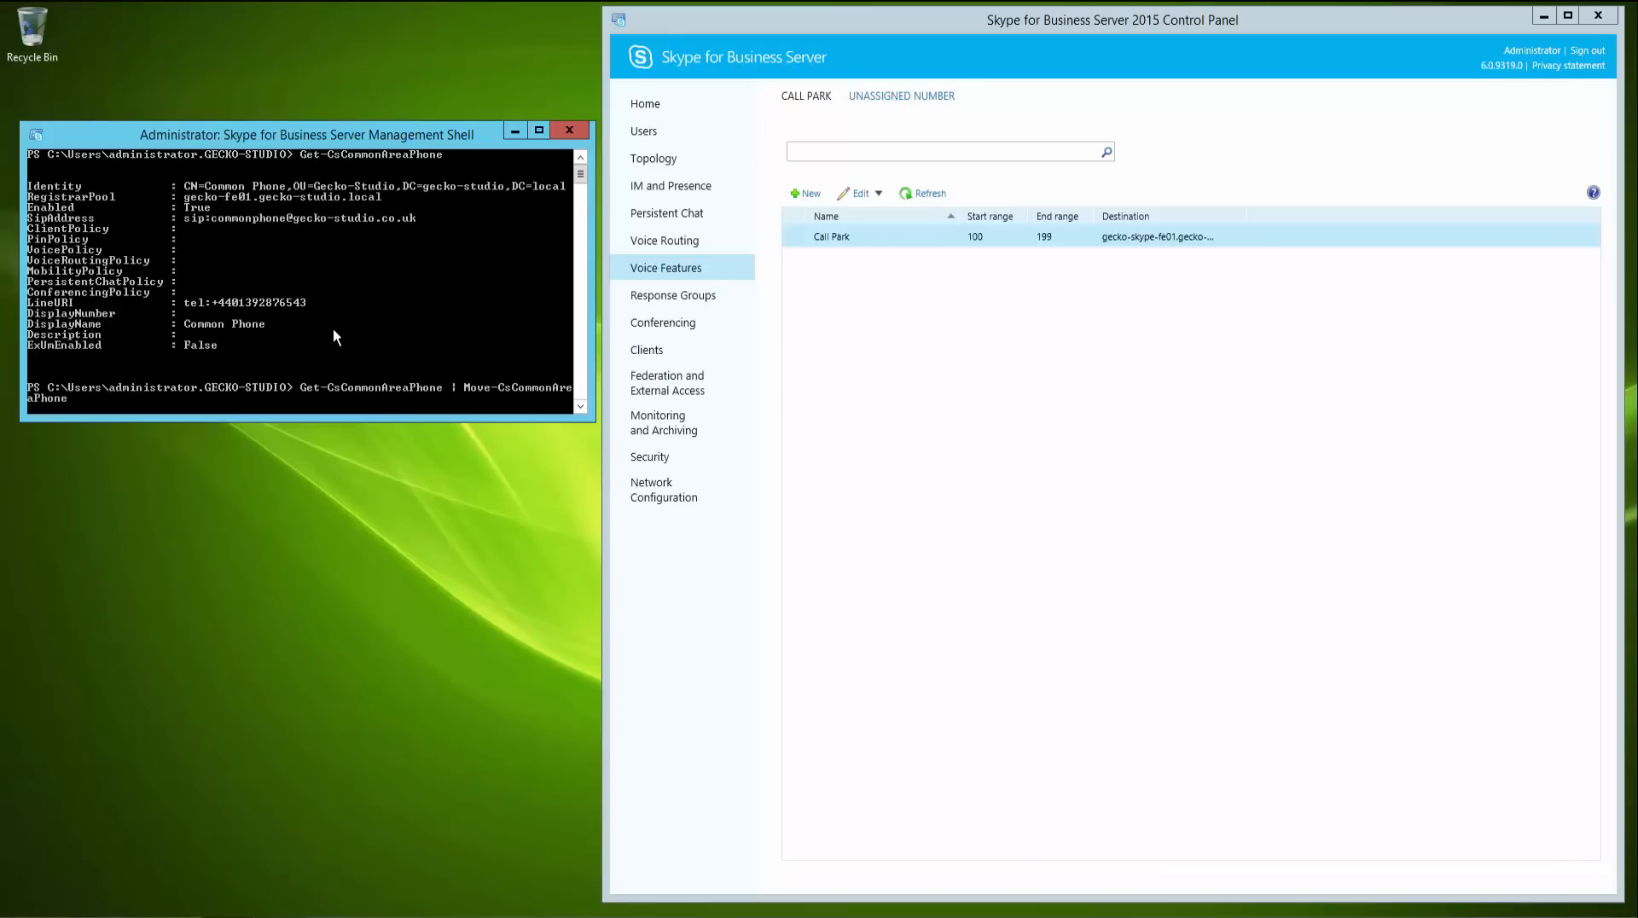
text(-Target gecko-skype-fe01.gecko-studio.local)
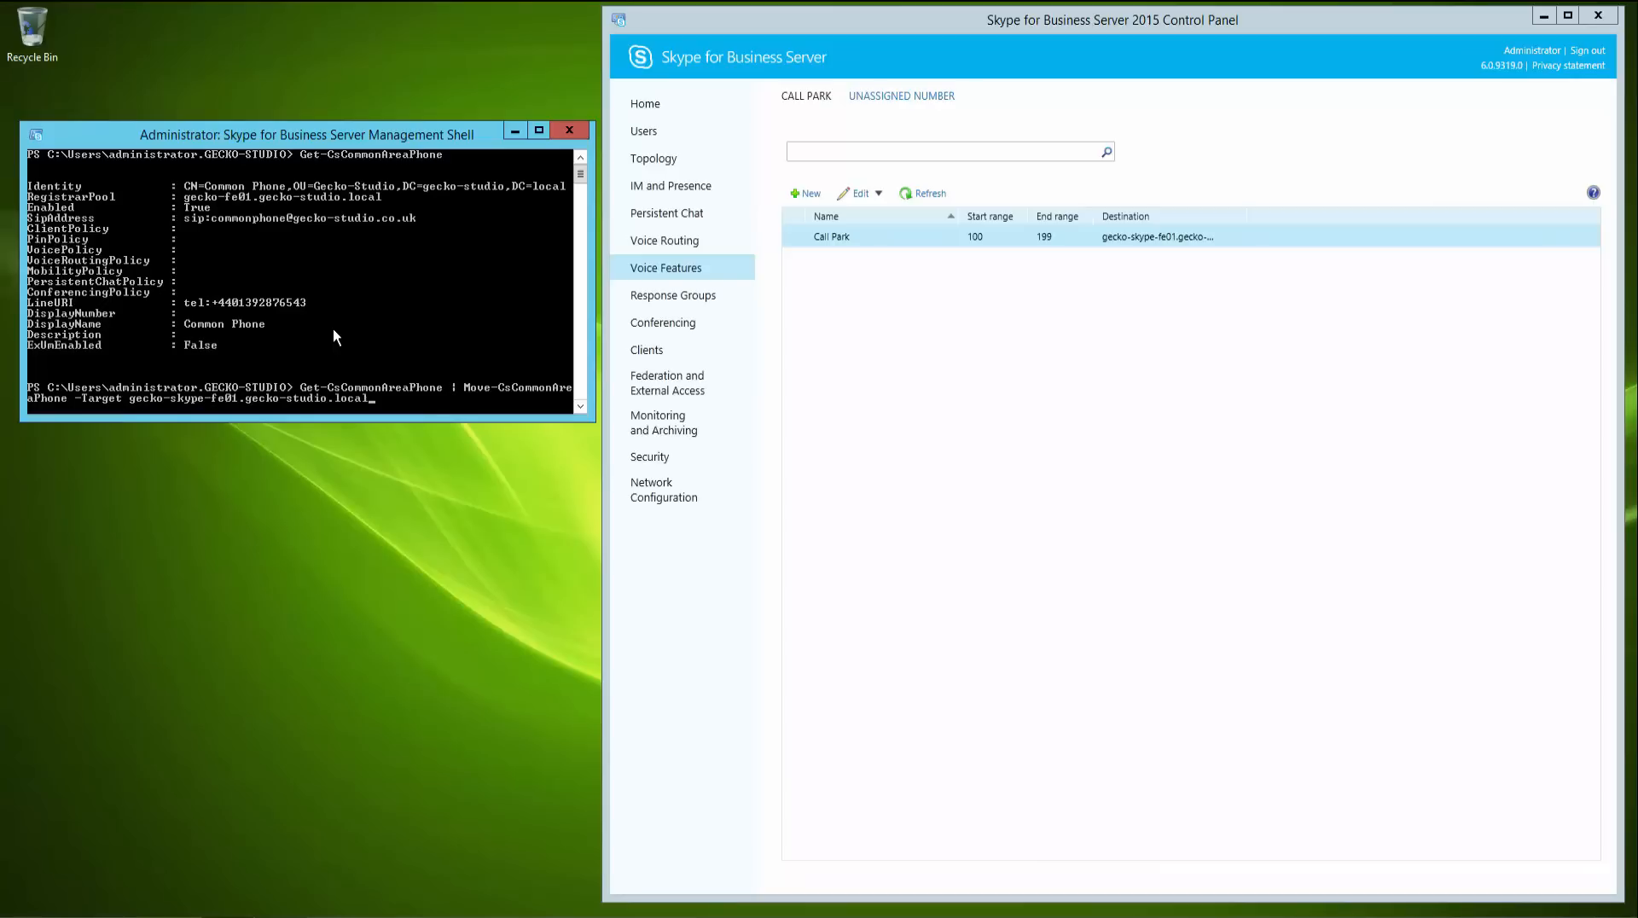
key(Return)
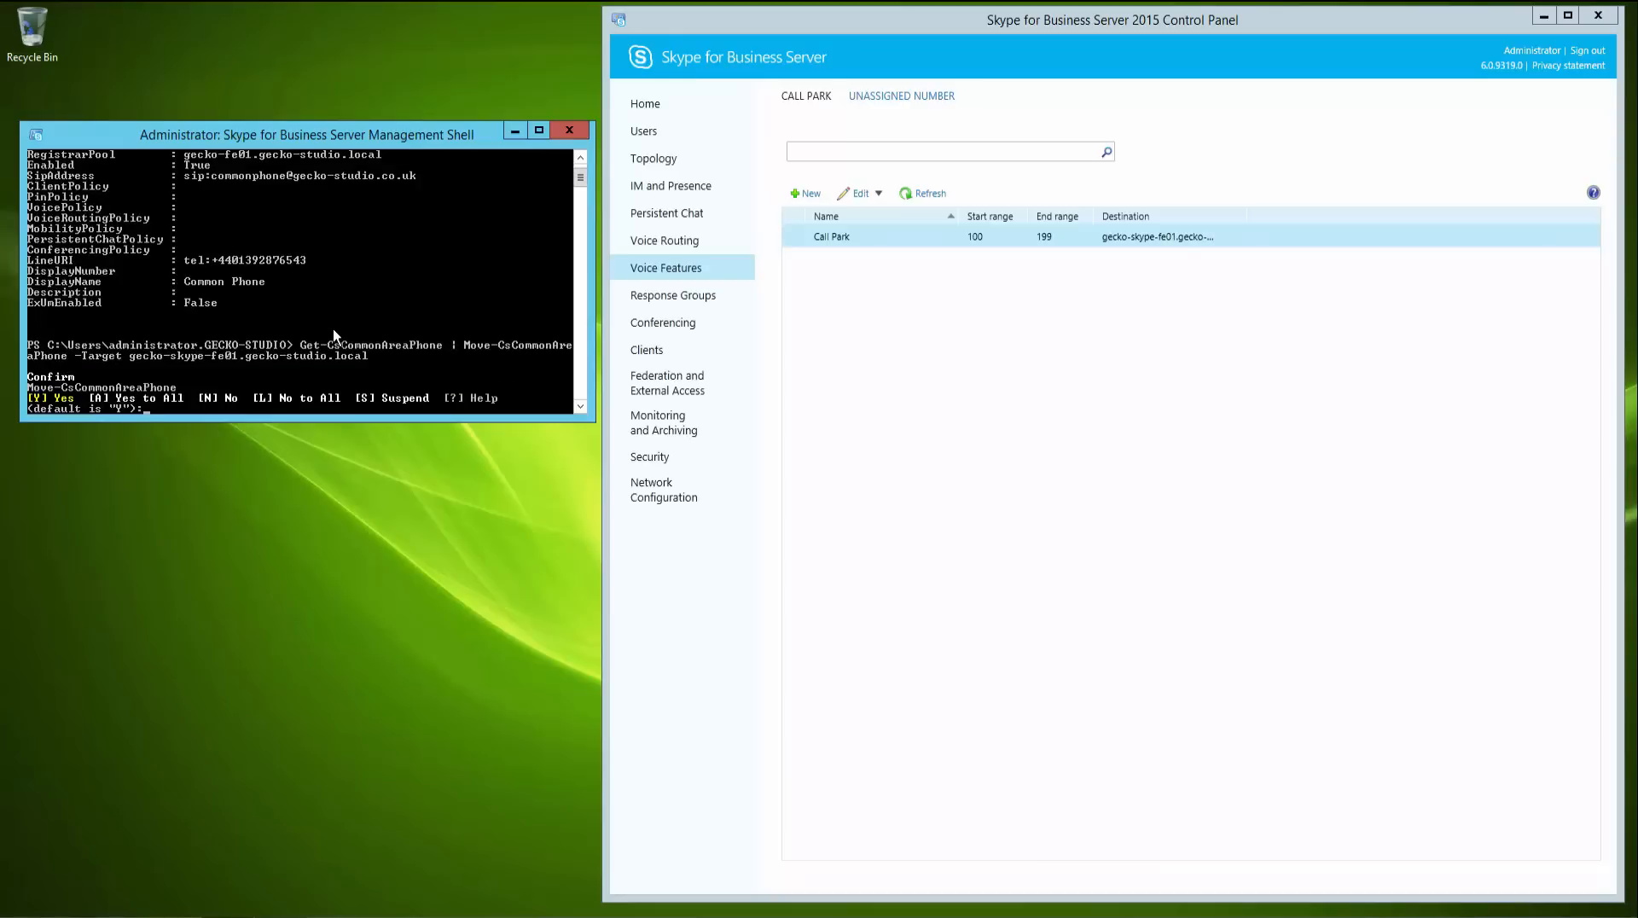
text(A)
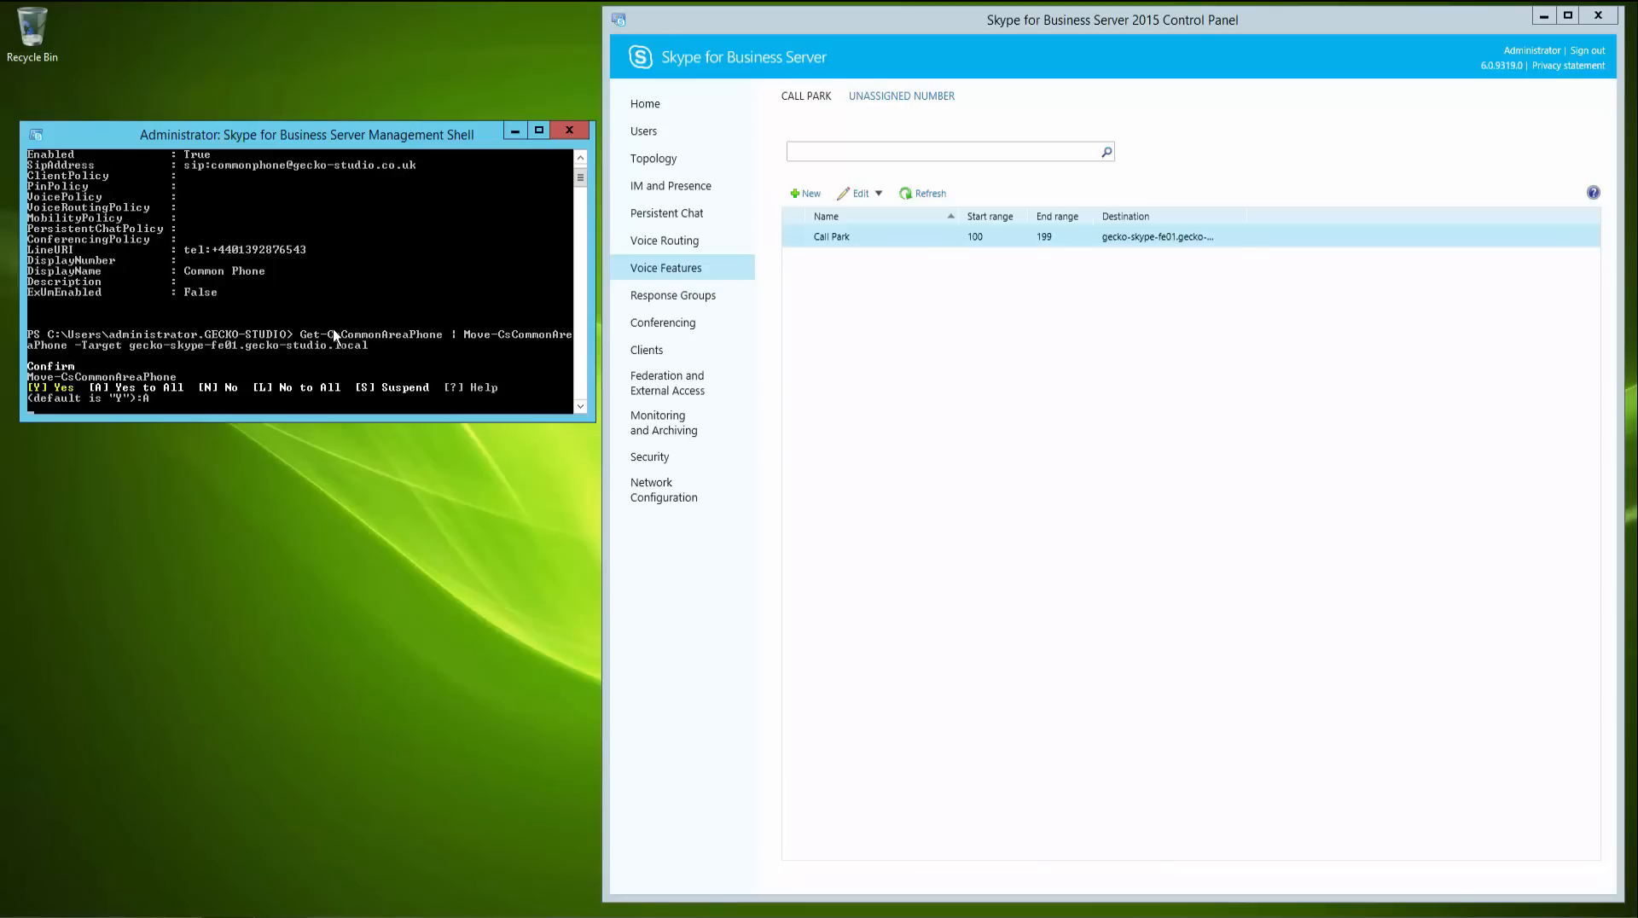
- Check the common area phone's registrar pool with Get-CsCommonAreaPhone, then clear the shell
text(et-CsCommonAreaPhone)
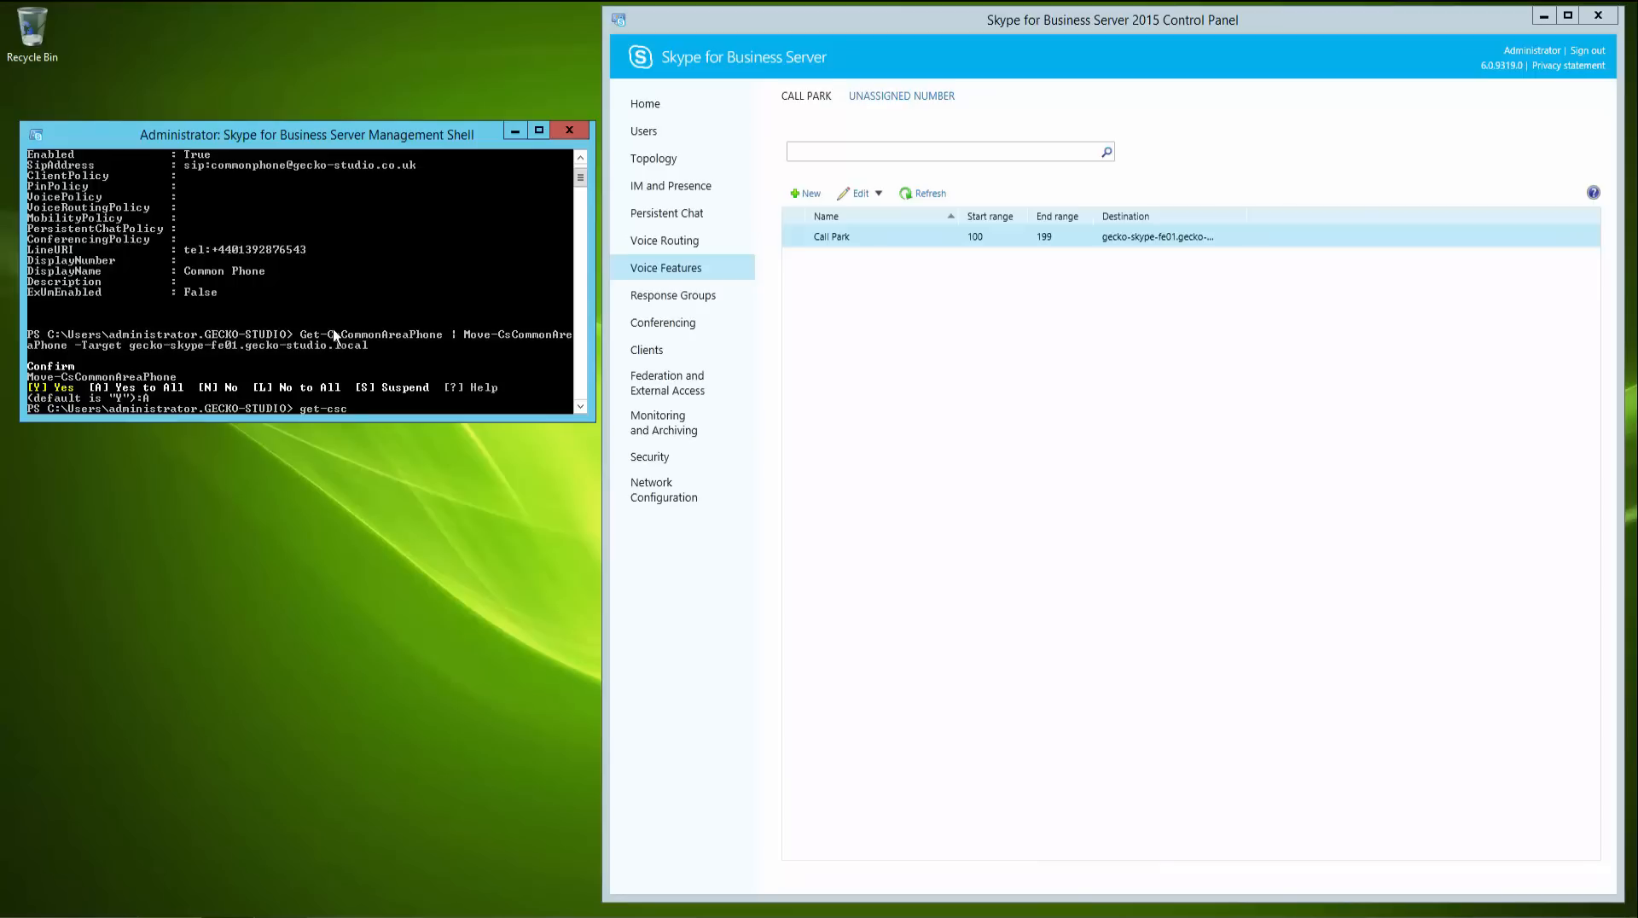
key(Return)
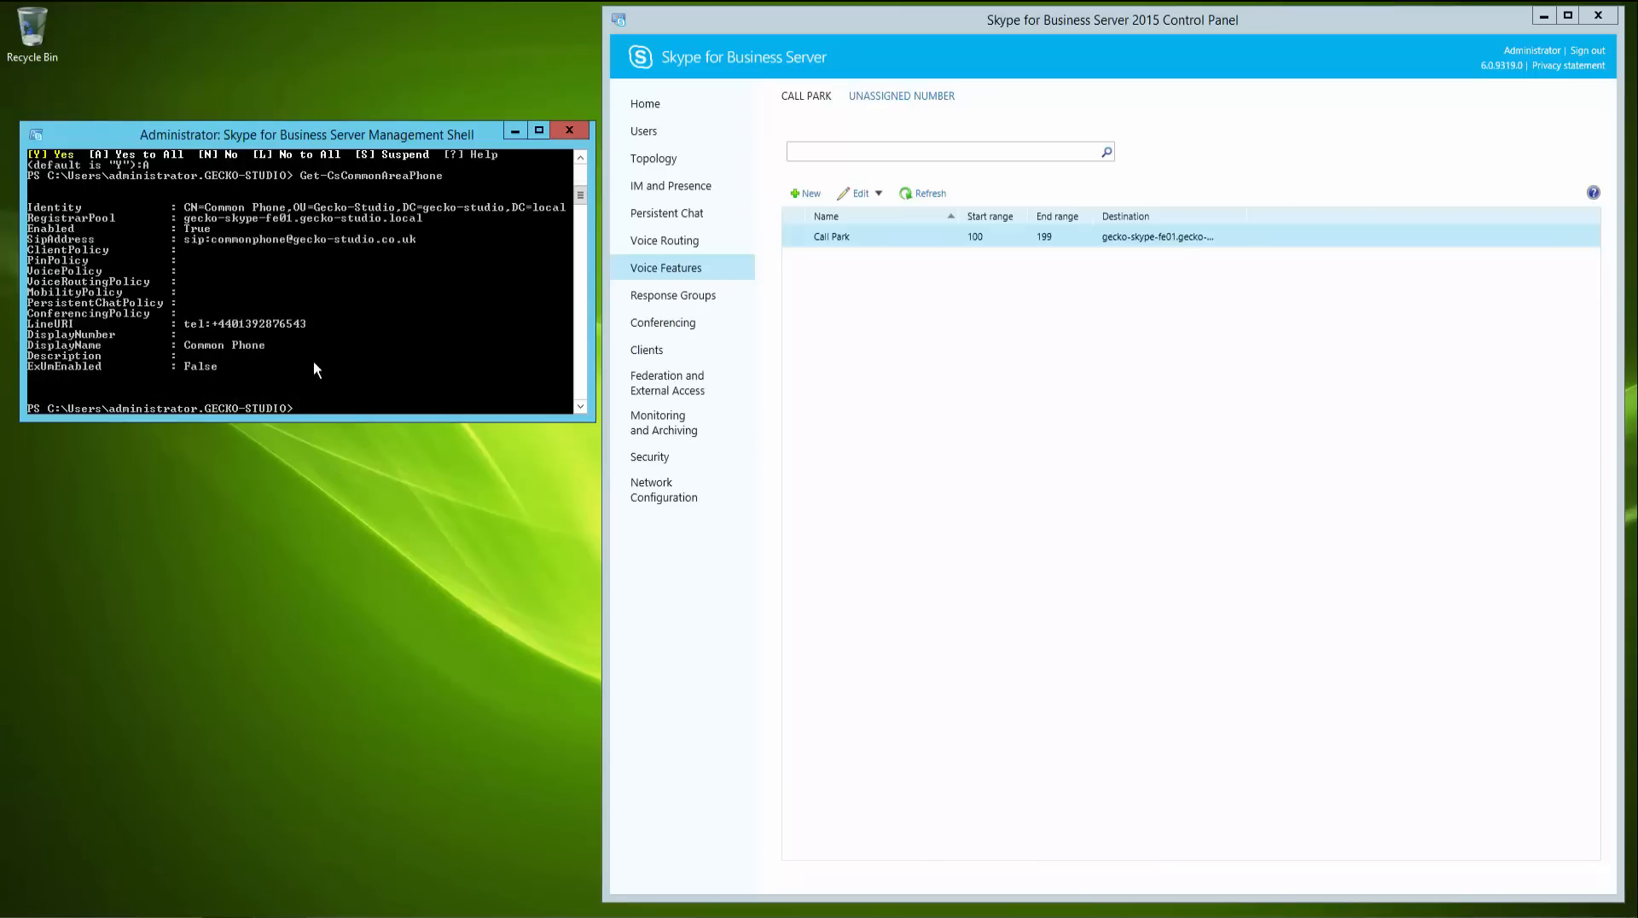
text(cls)
key(Return)
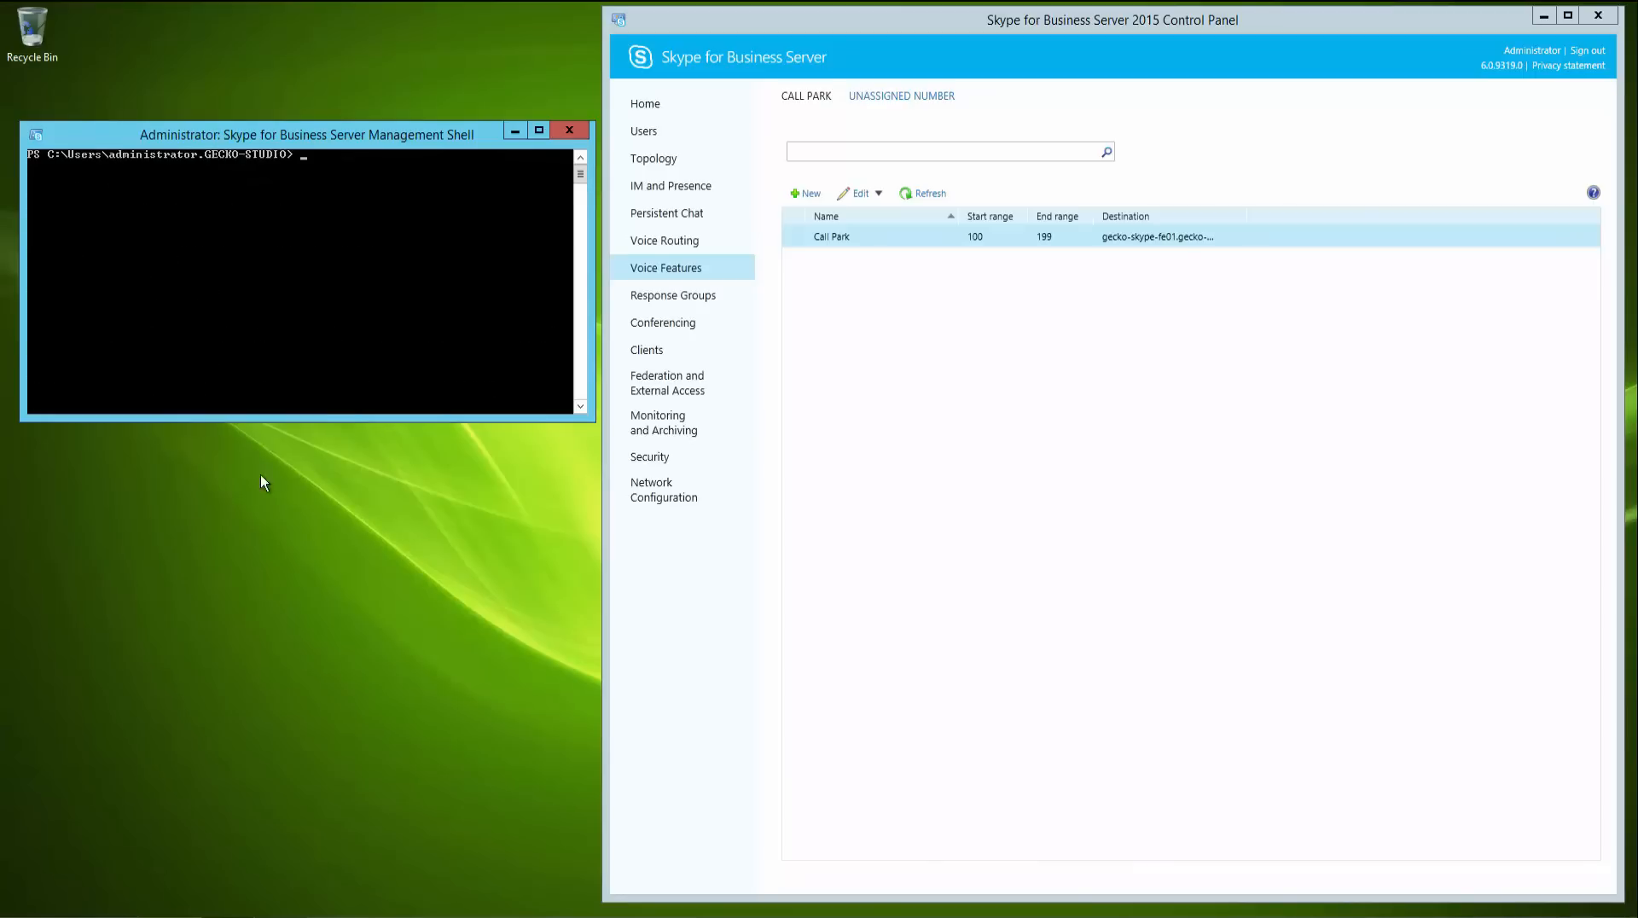
- List the analog devices and pipe them to Move-CsAnalogDevice targeting gecko-skype-fe01.gecko-studio.local, answering Yes to All
text(Get-CsAn)
key(Tab)
key(Return)
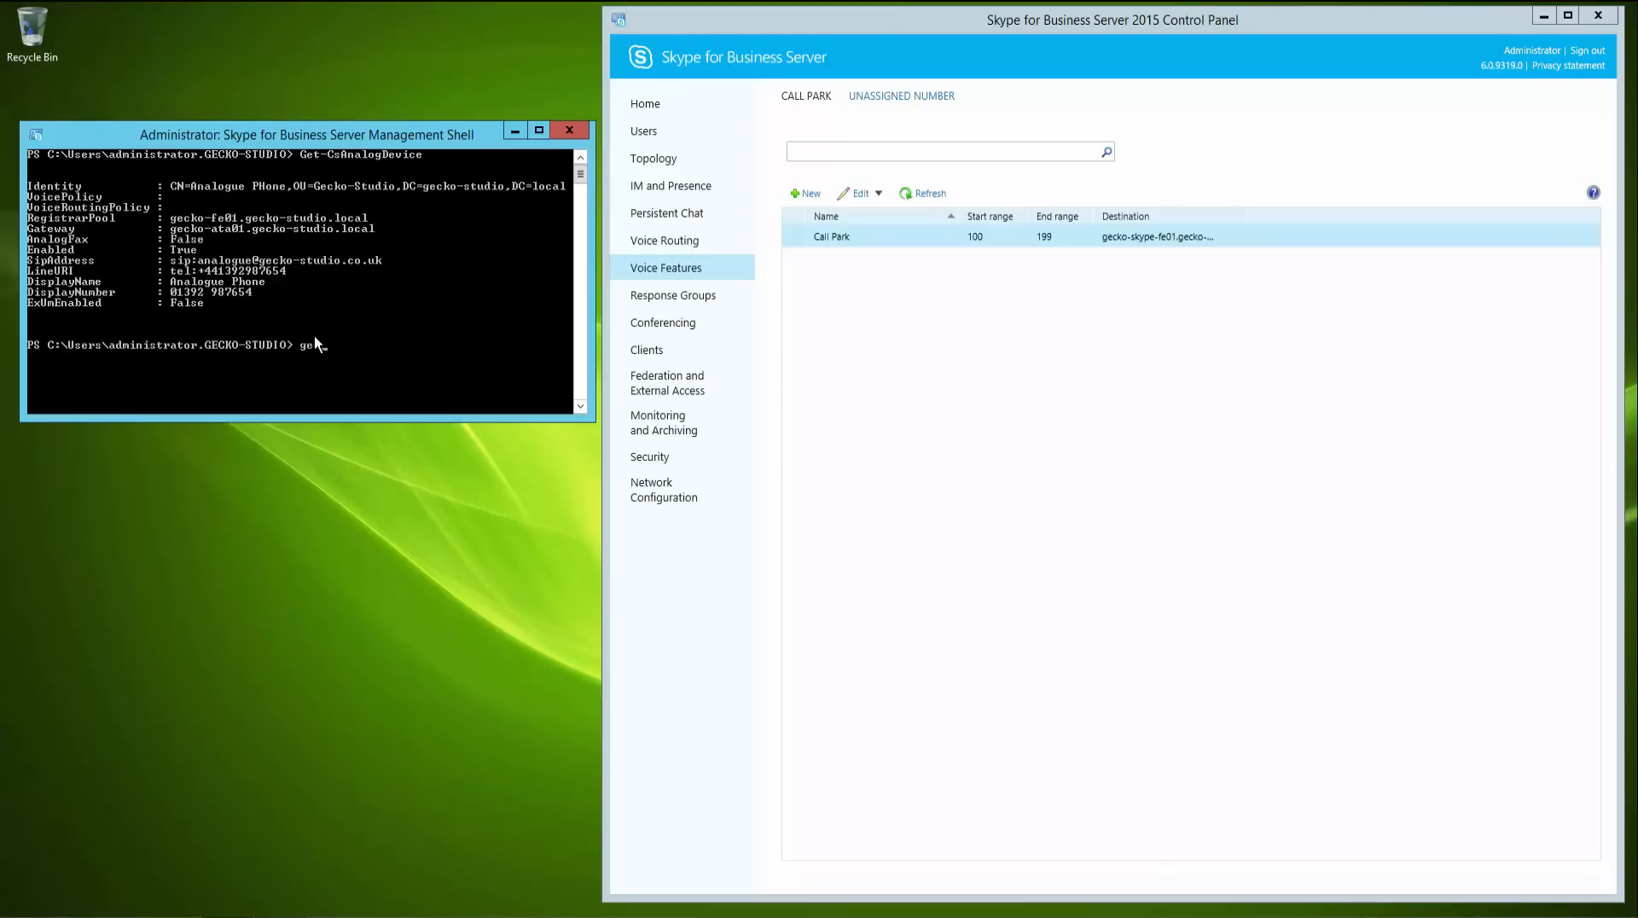
text(get-cs)
key(Up)
text(| Move-CsAnalogDevice)
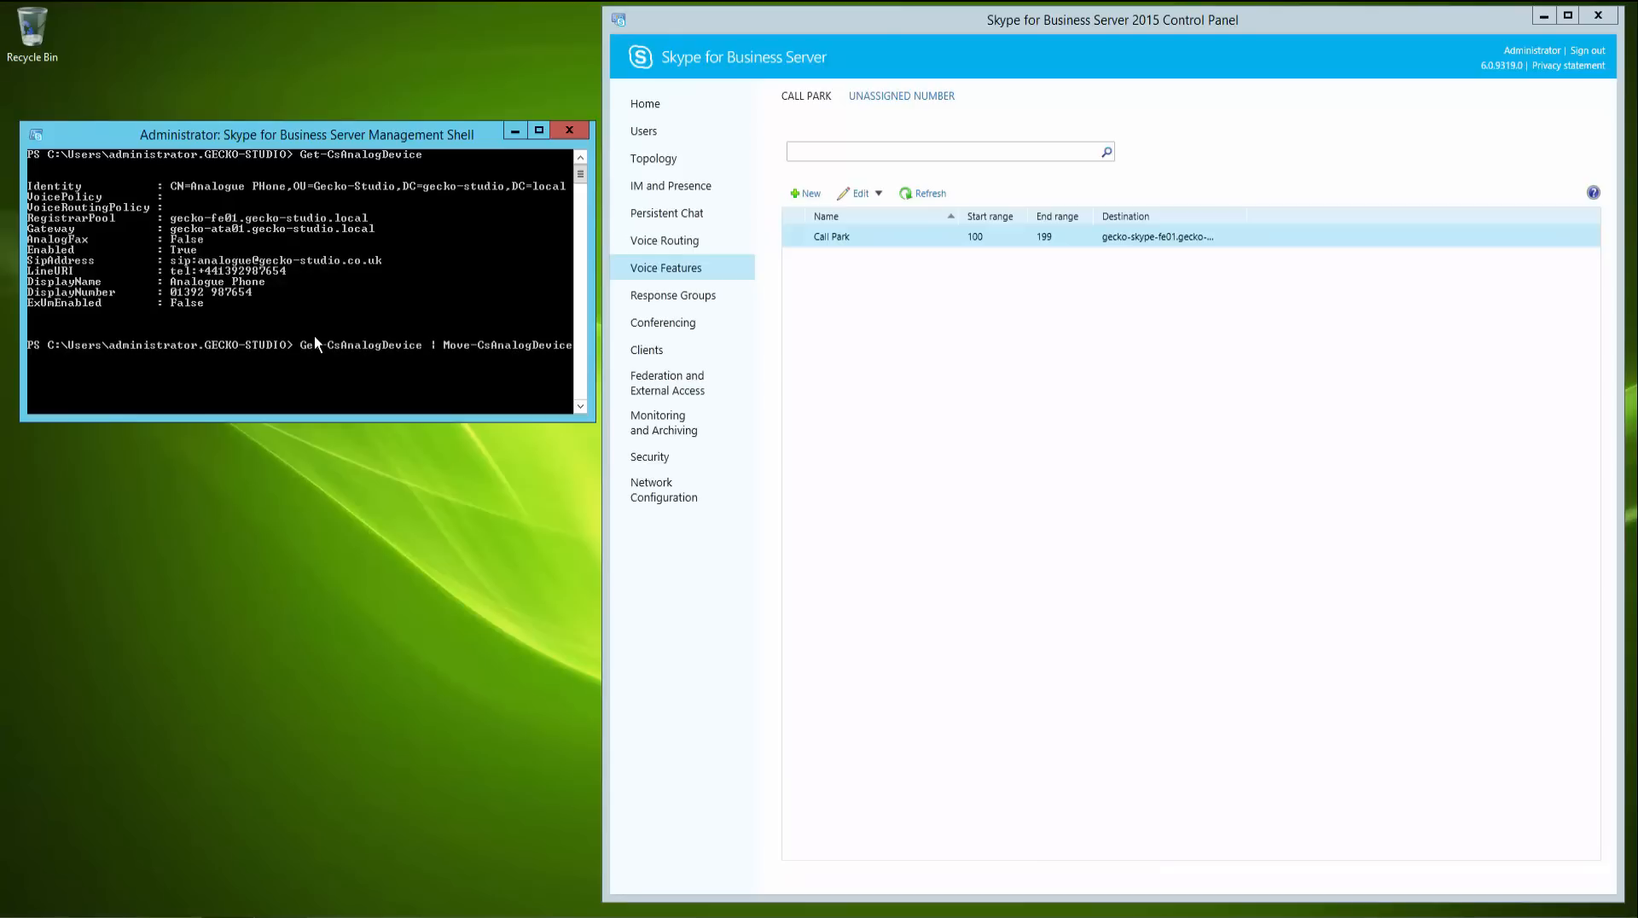
text( -Target)
key(Tab)
text(gecko-sskype-fe01.gecko-studio.l)
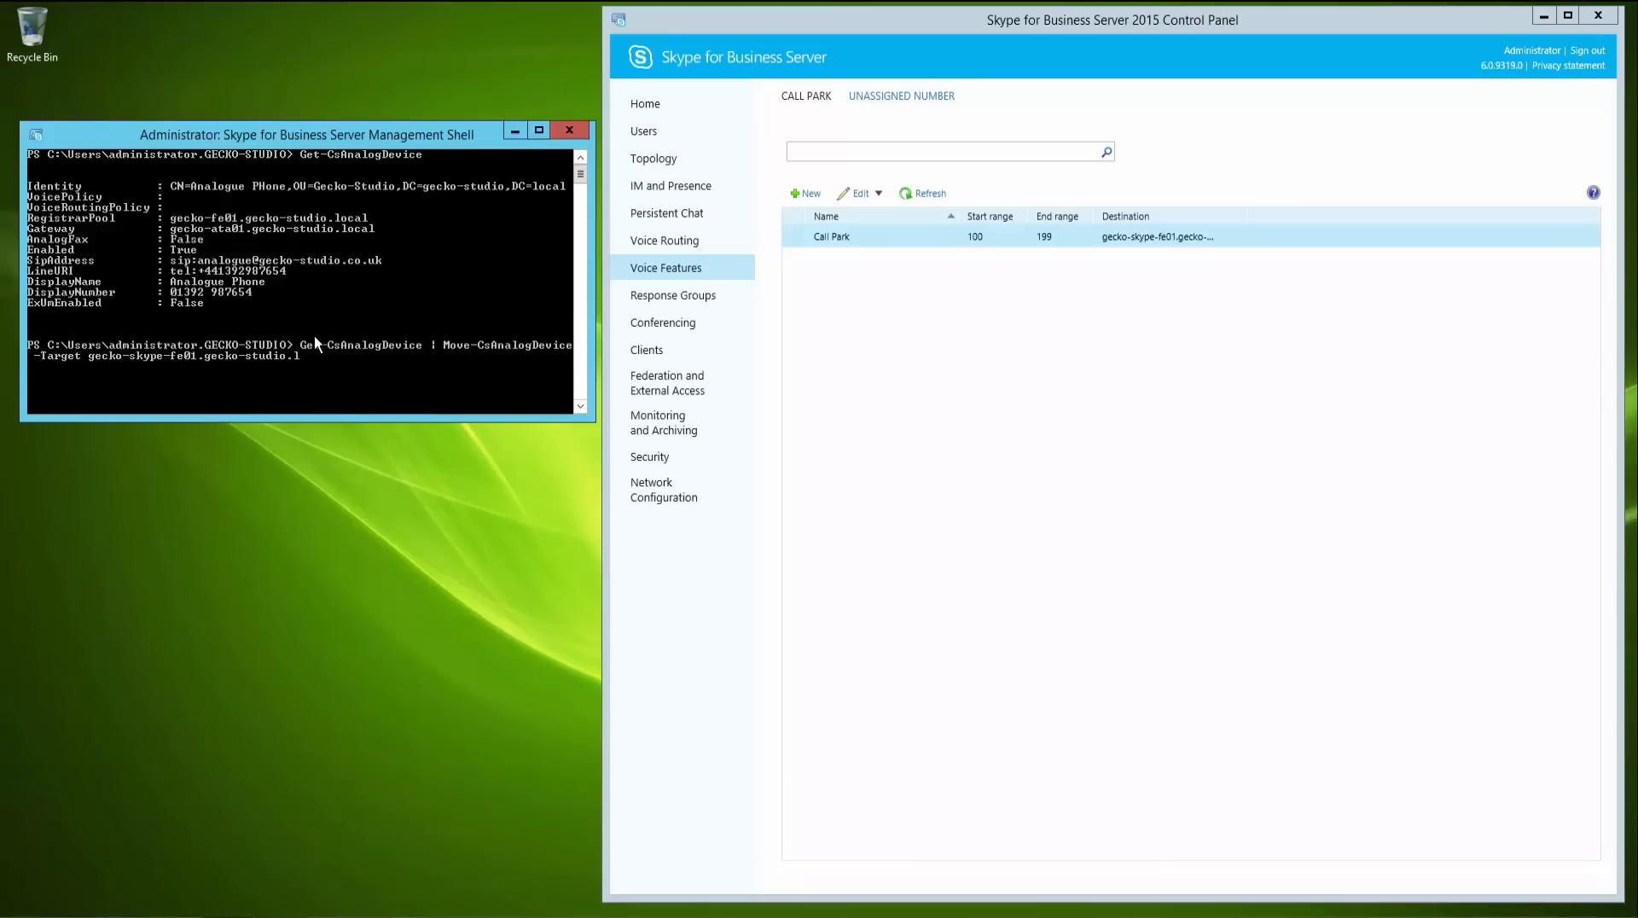
text(ocal)
key(Return)
text(A)
key(Return)
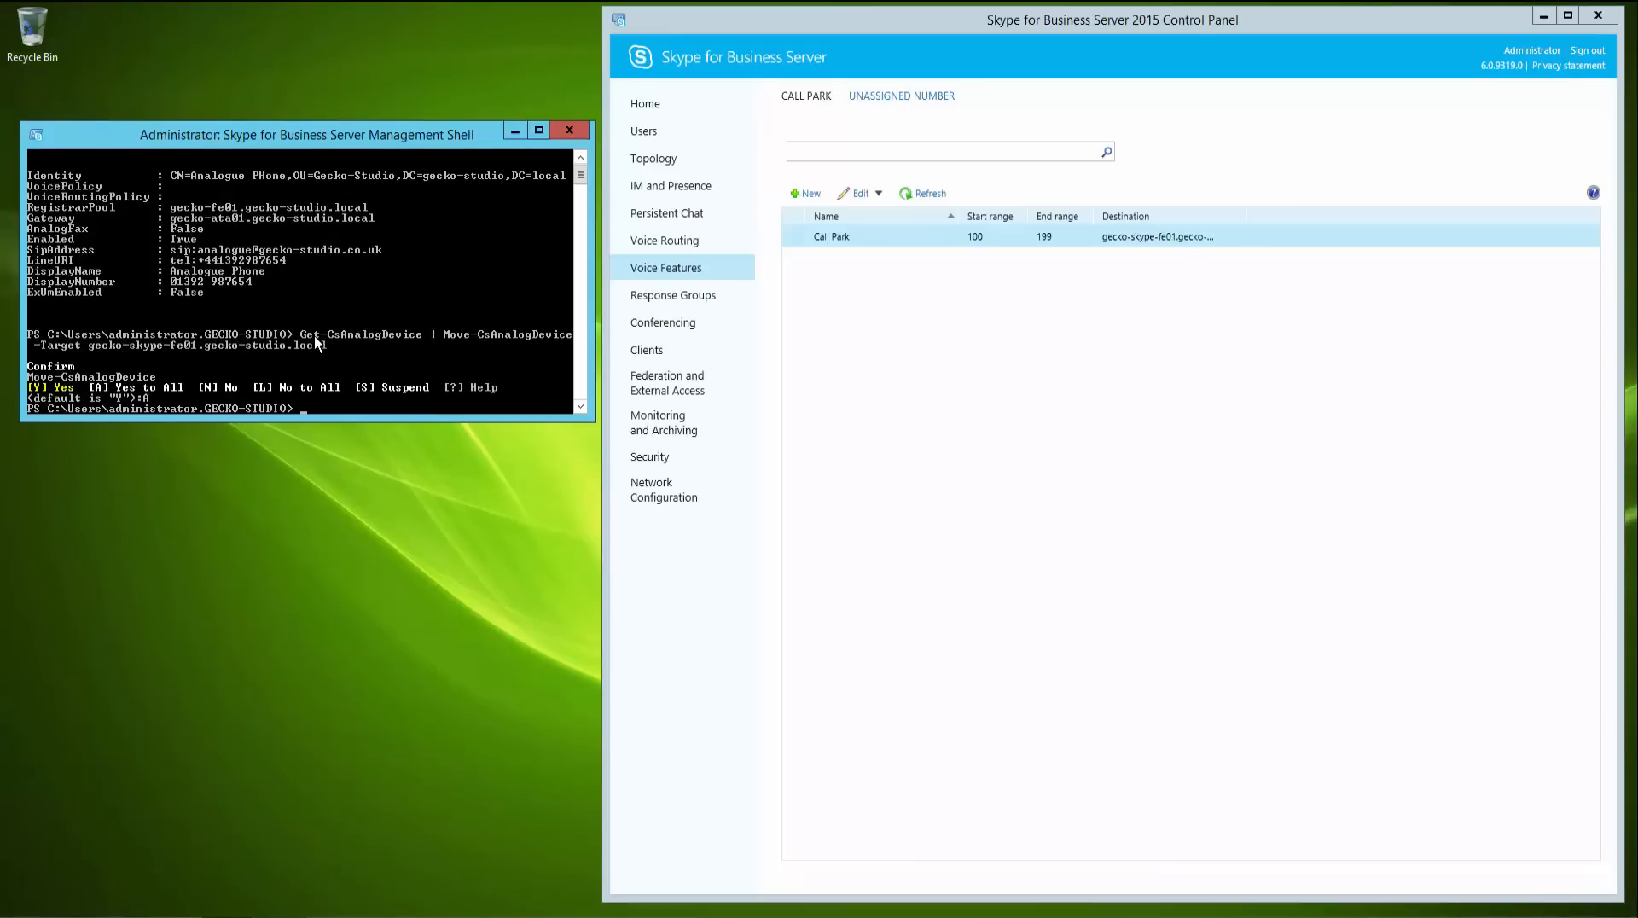
- Check the analog device's registrar pool with Get-CsAnalogDevice, then clear the shell
text(get-csan)
key(Tab)
key(Return)
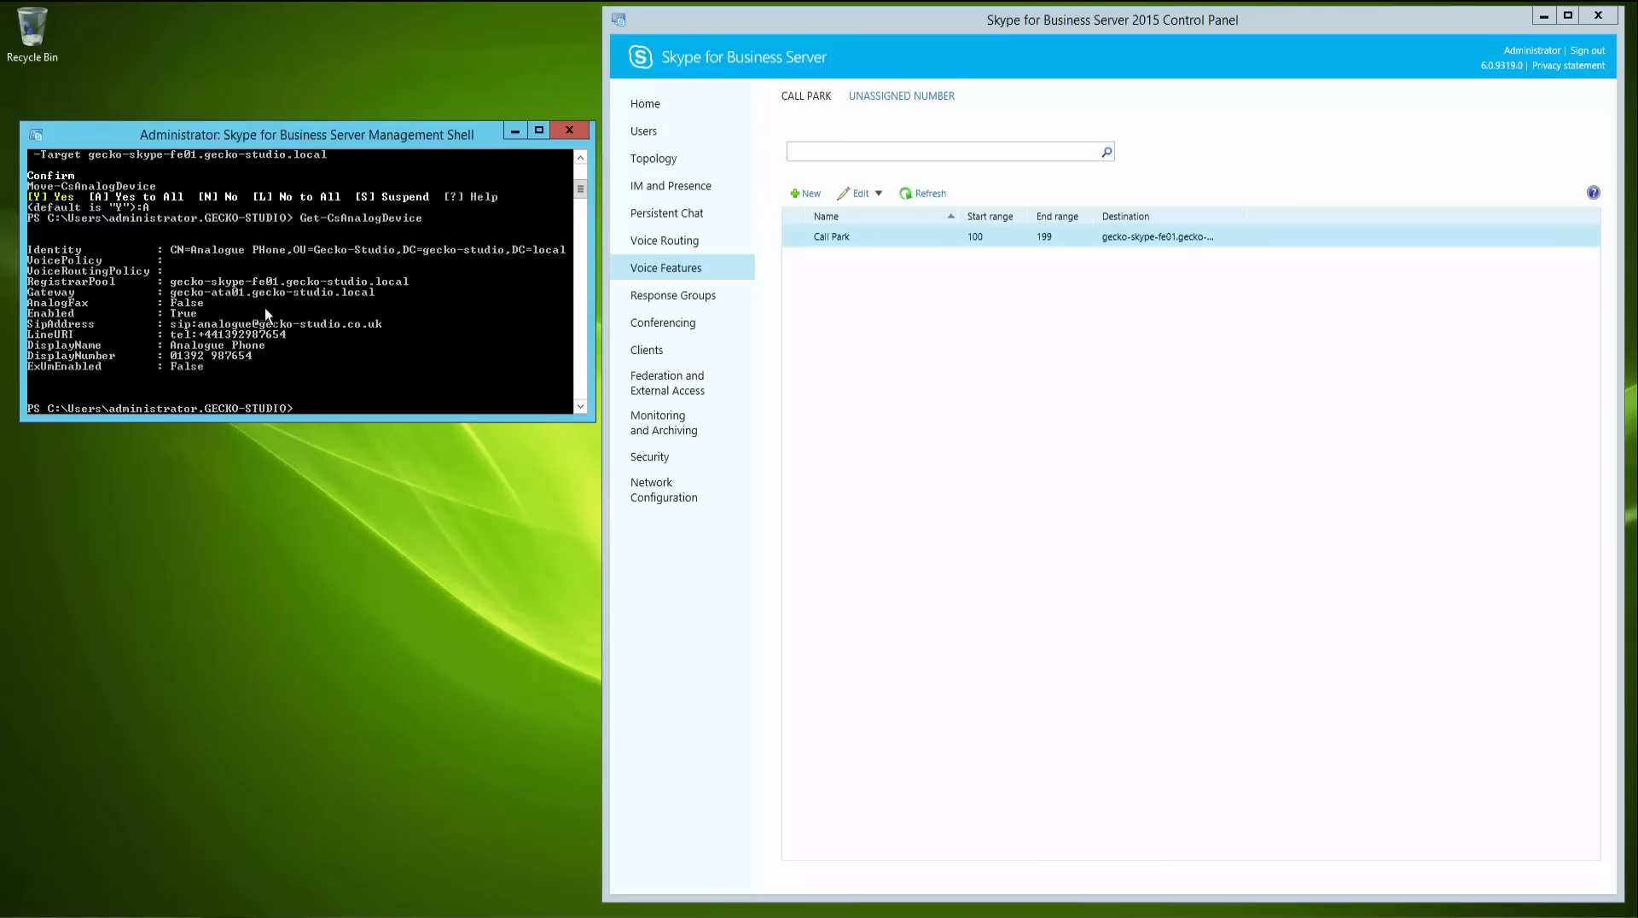
text(cls)
key(Return)
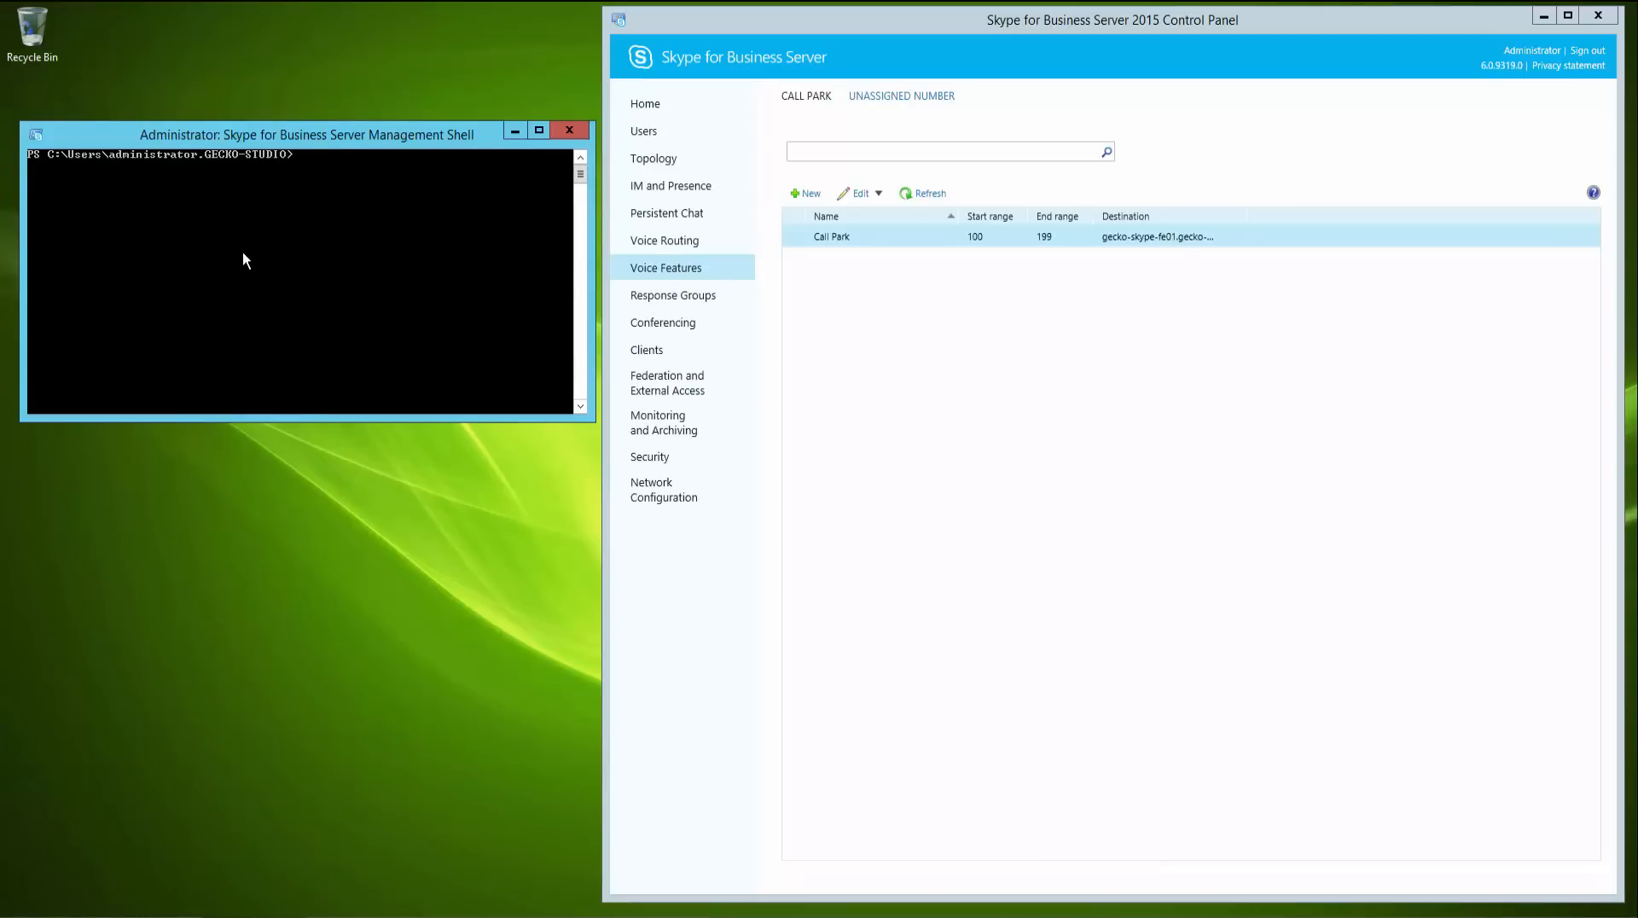
- Install the Central Management database on SQL server gecko-skype-fe01.gecko-studio.local with instance name rt
text(install-csd)
key(Tab)
text(-cen)
key(Tab)
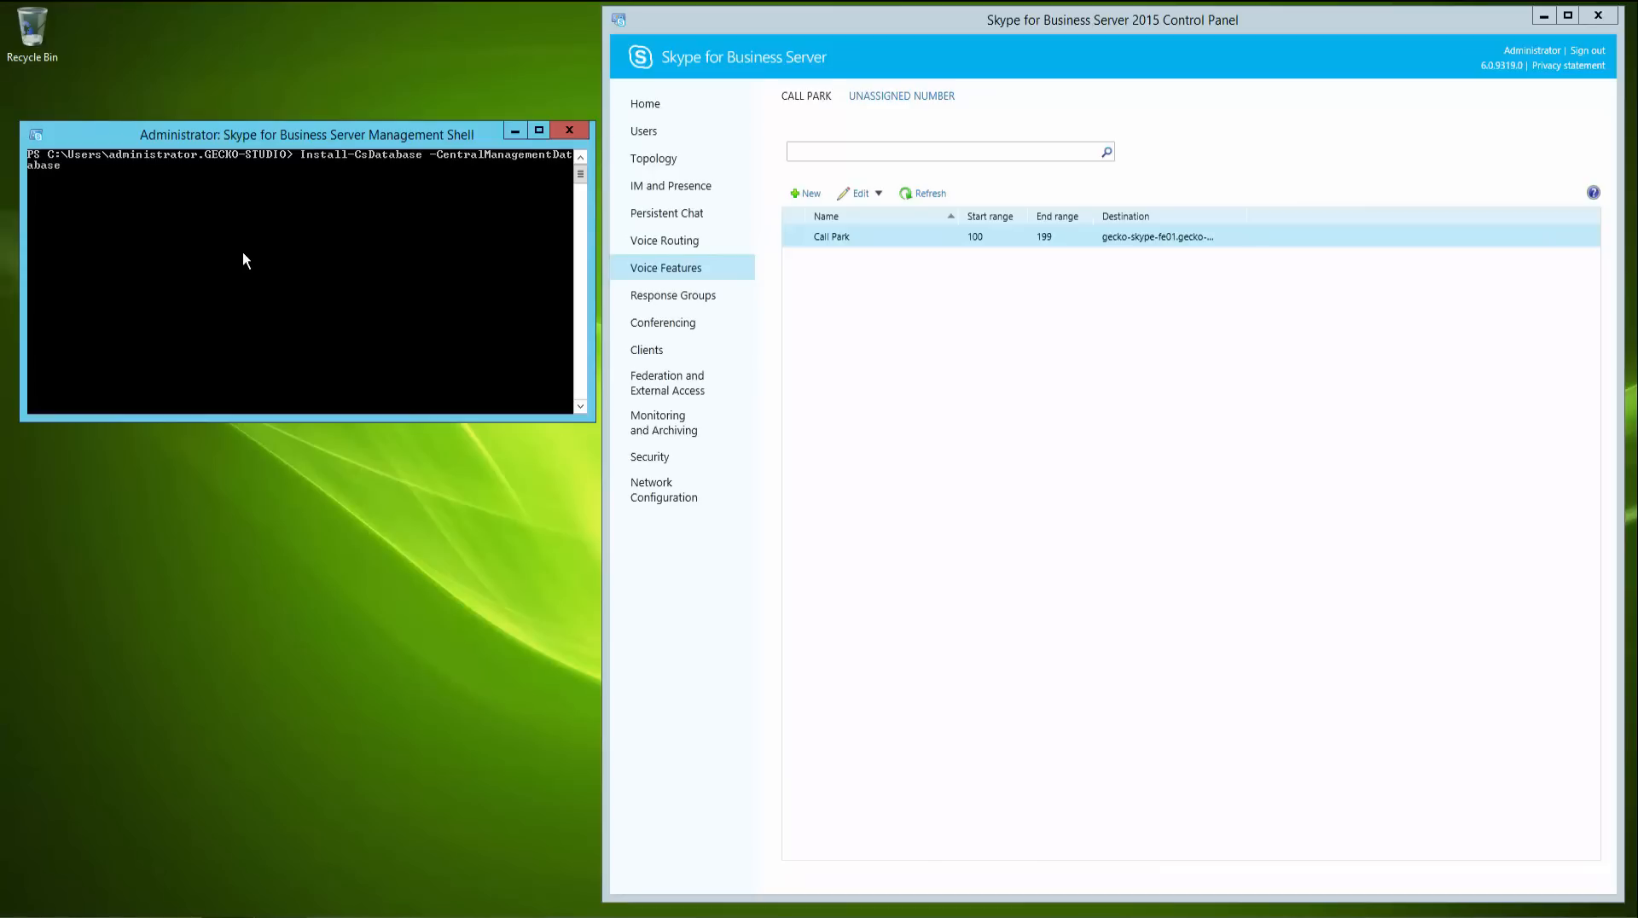
text(-sq)
key(Tab)
text("gecko-skype-fe01.ge)
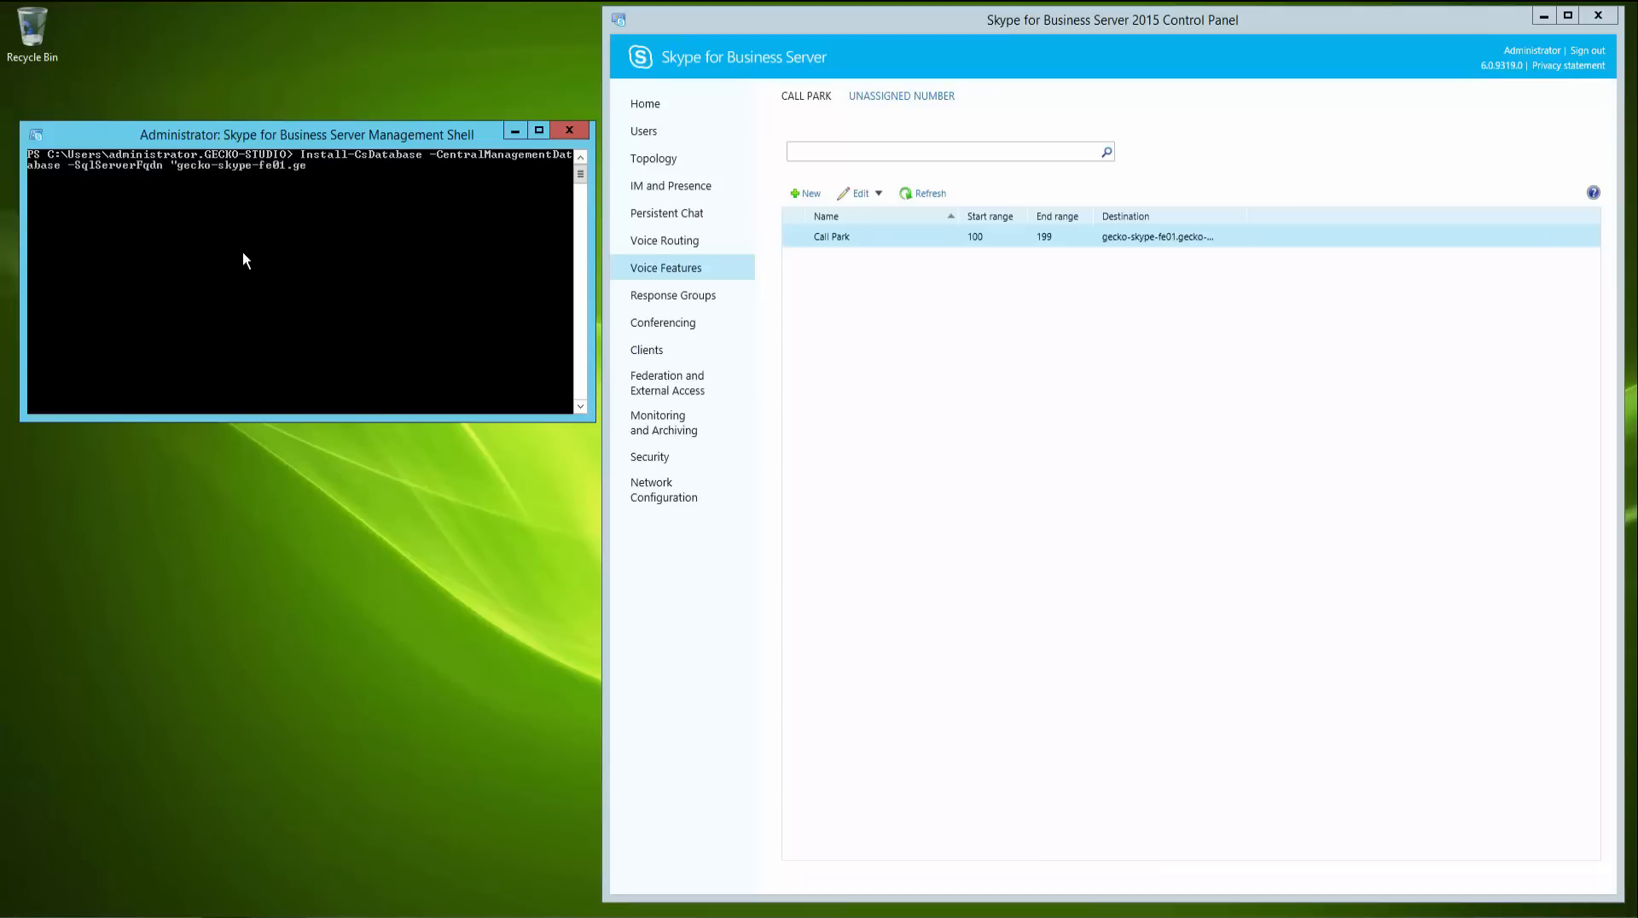
text(cko-studio)
text(.loca)
text(l)
text( -in)
text(" -SqlInstanceName)
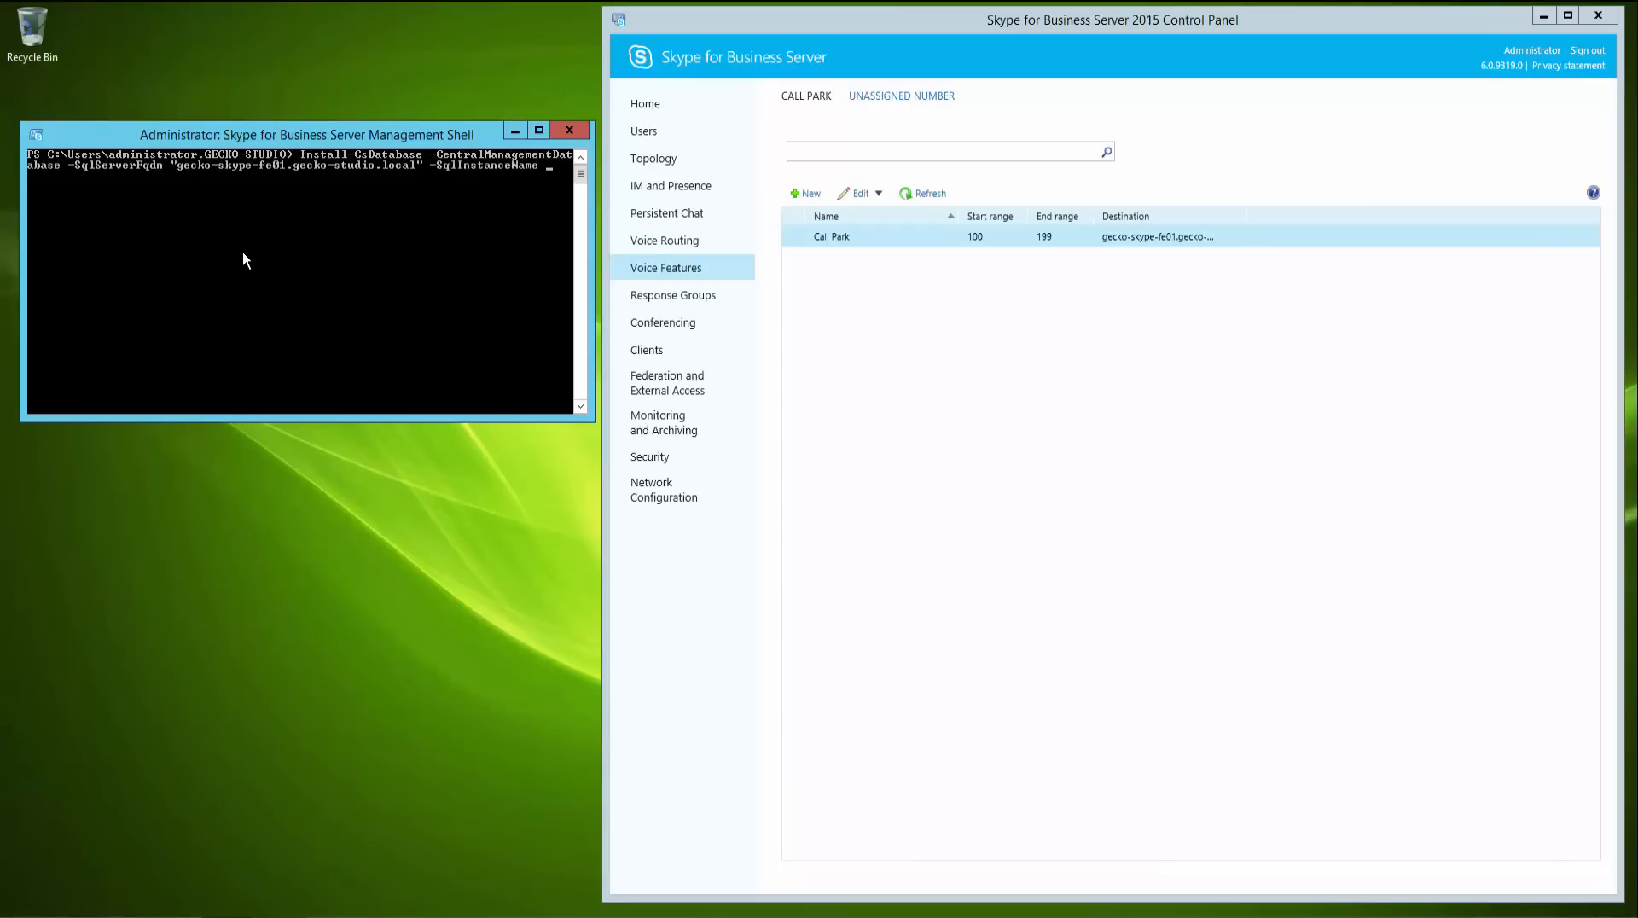
text( rtc)
key(Return)
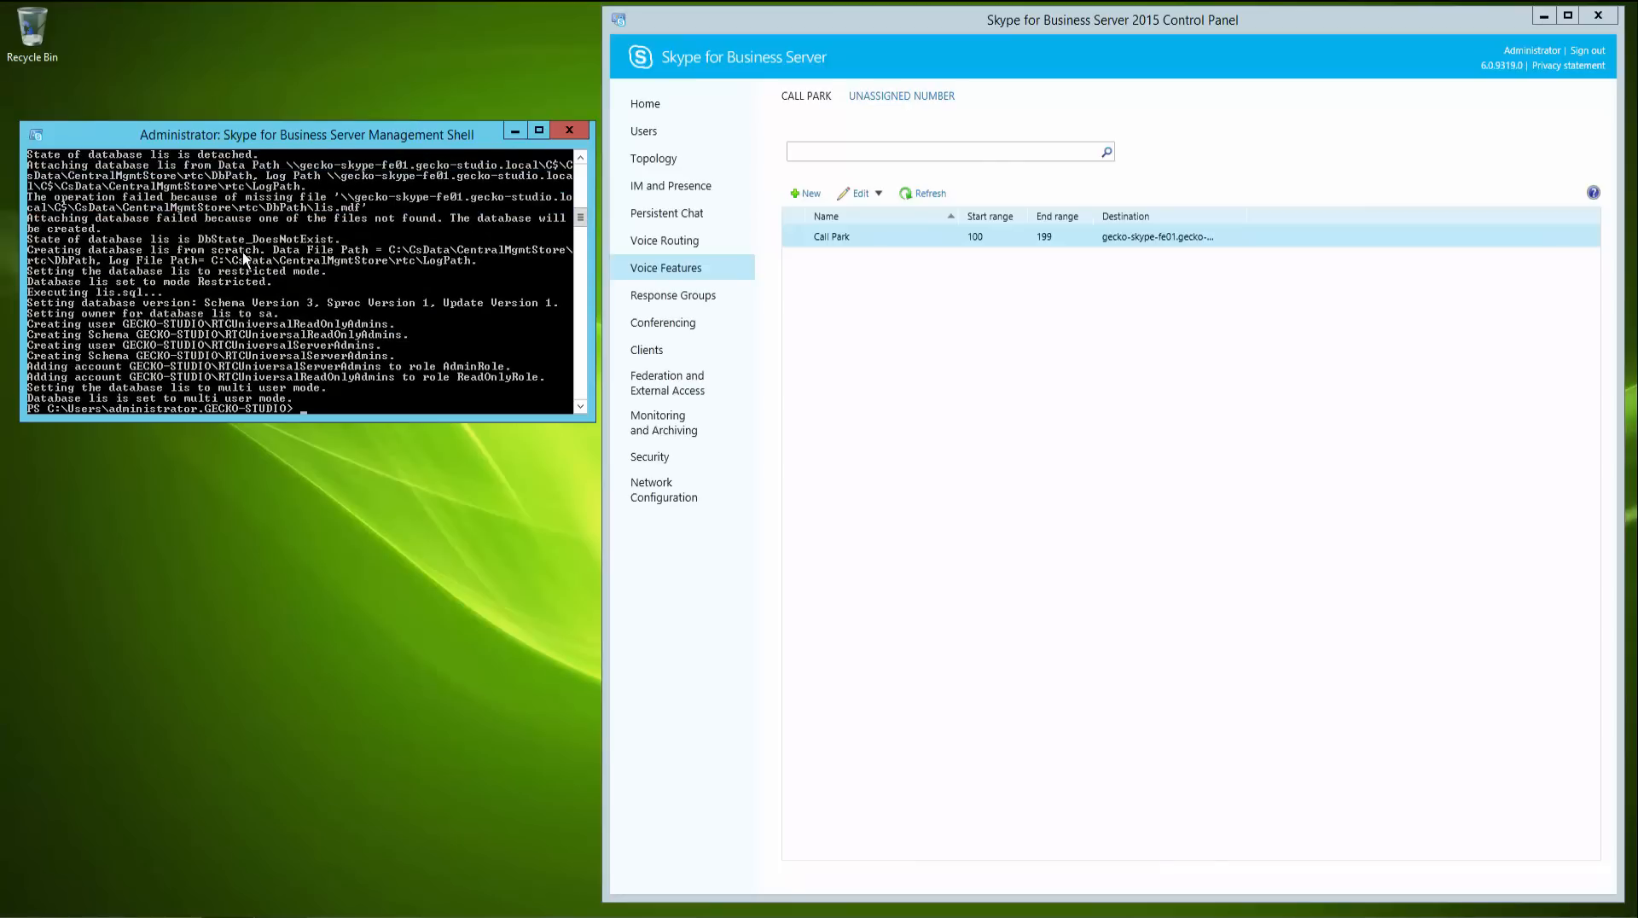
- Clear the shell and publish the topology with Enable-CsTopology
text(cls)
key(Return)
text(ena)
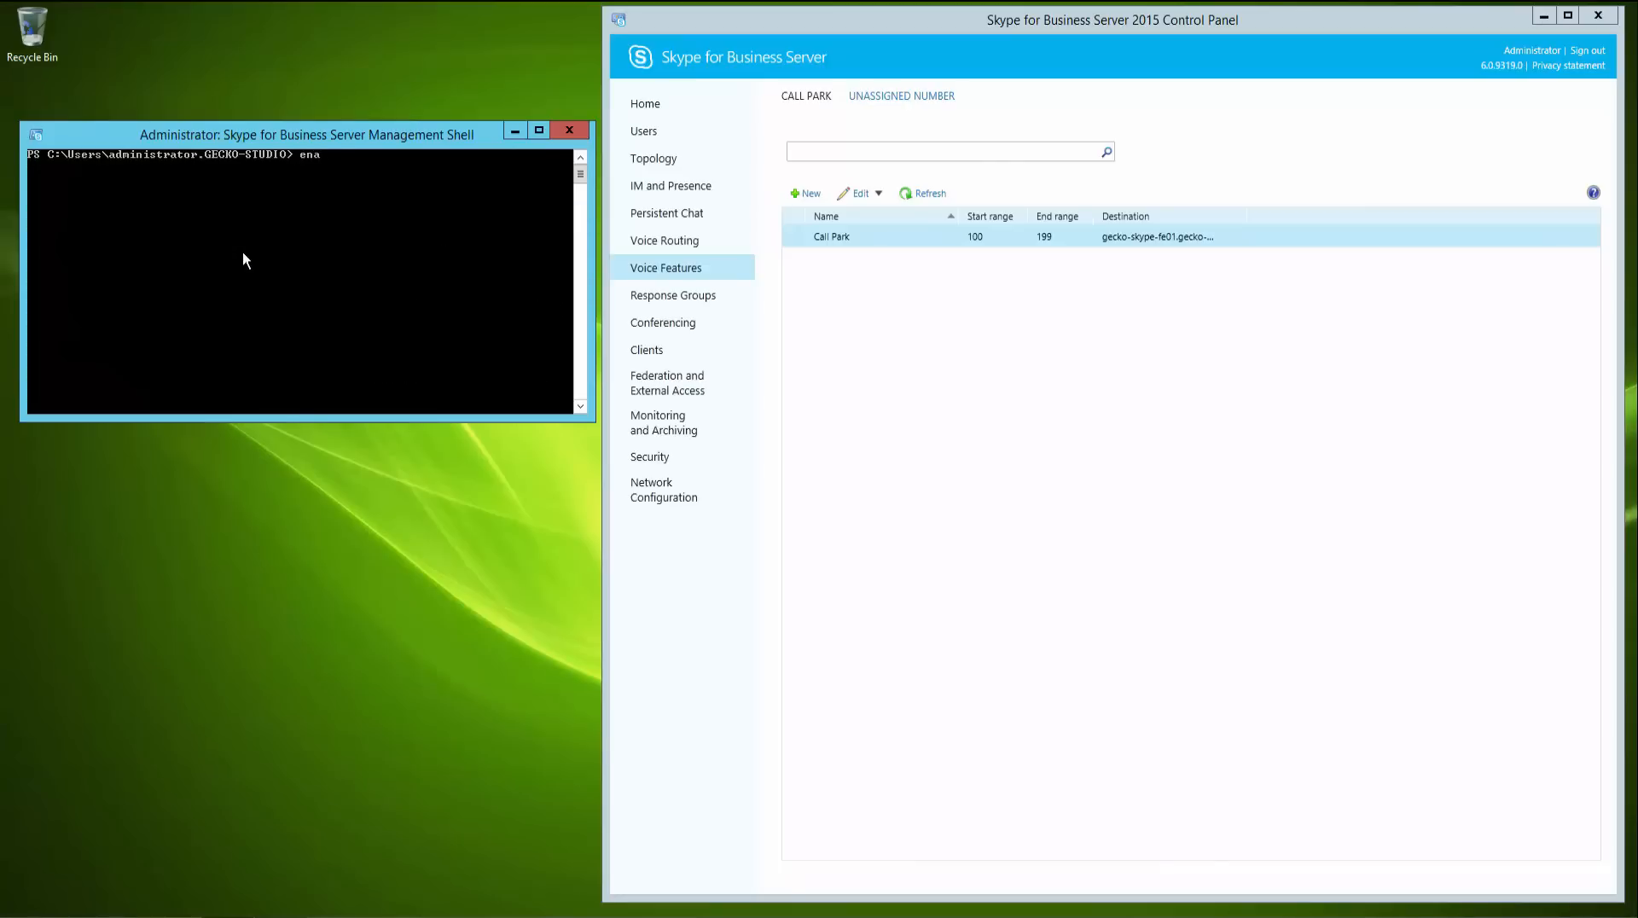
text(ble-cstop)
key(Tab)
key(Return)
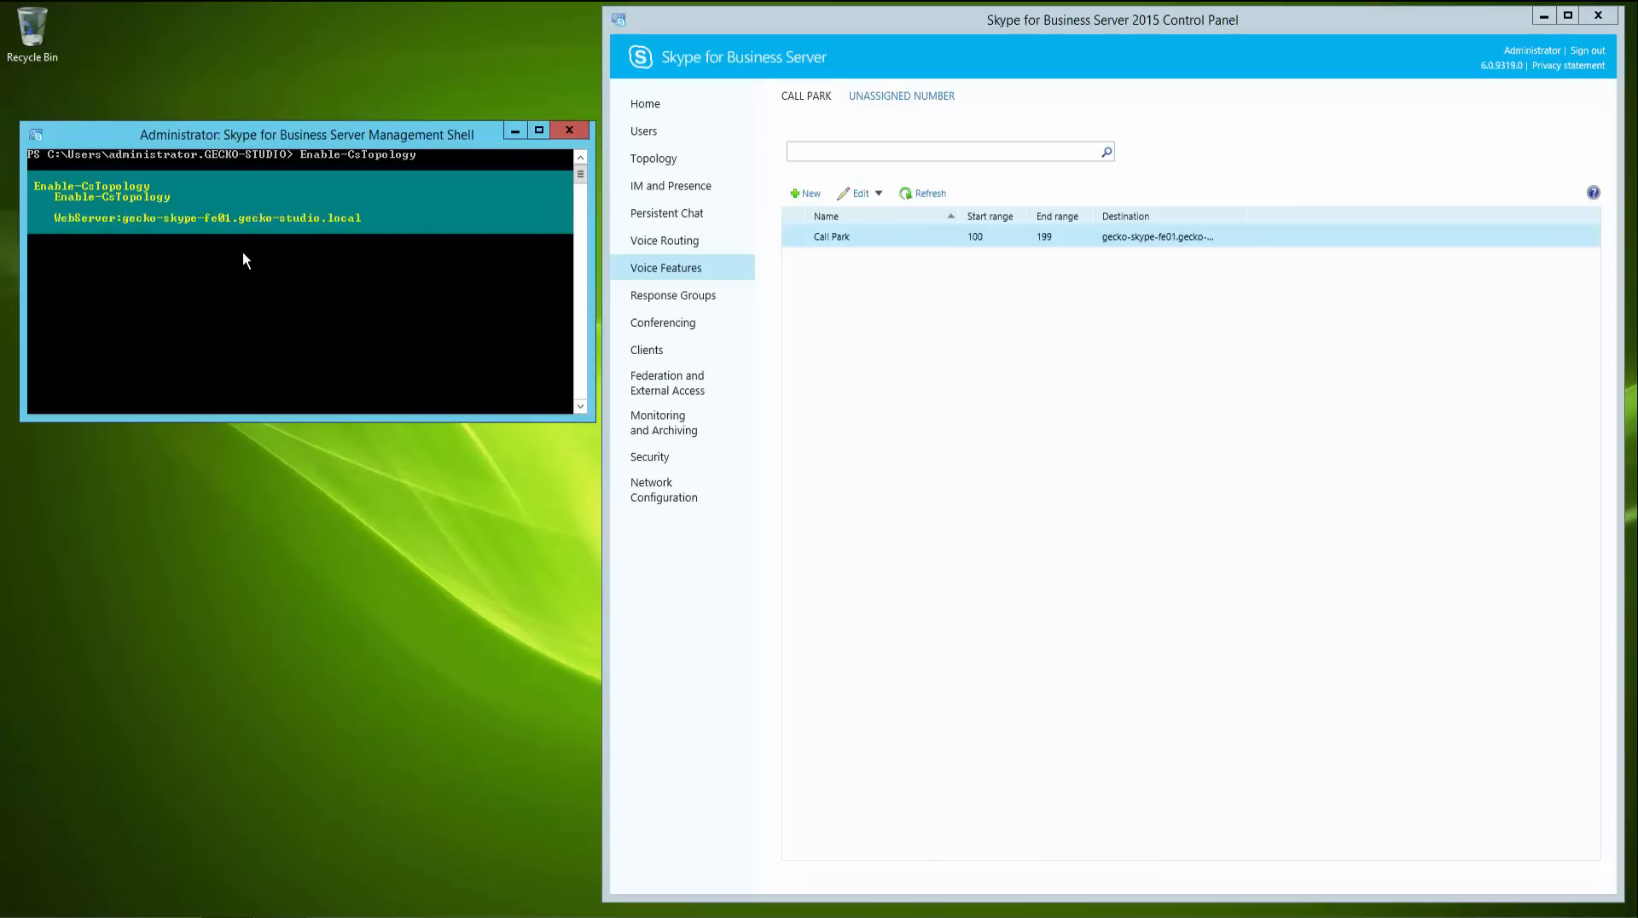
- Clear the shell and move the Central Management Server to the new pool with Move-CsManagementServer, answering Yes to All
text(cls)
key(Return)
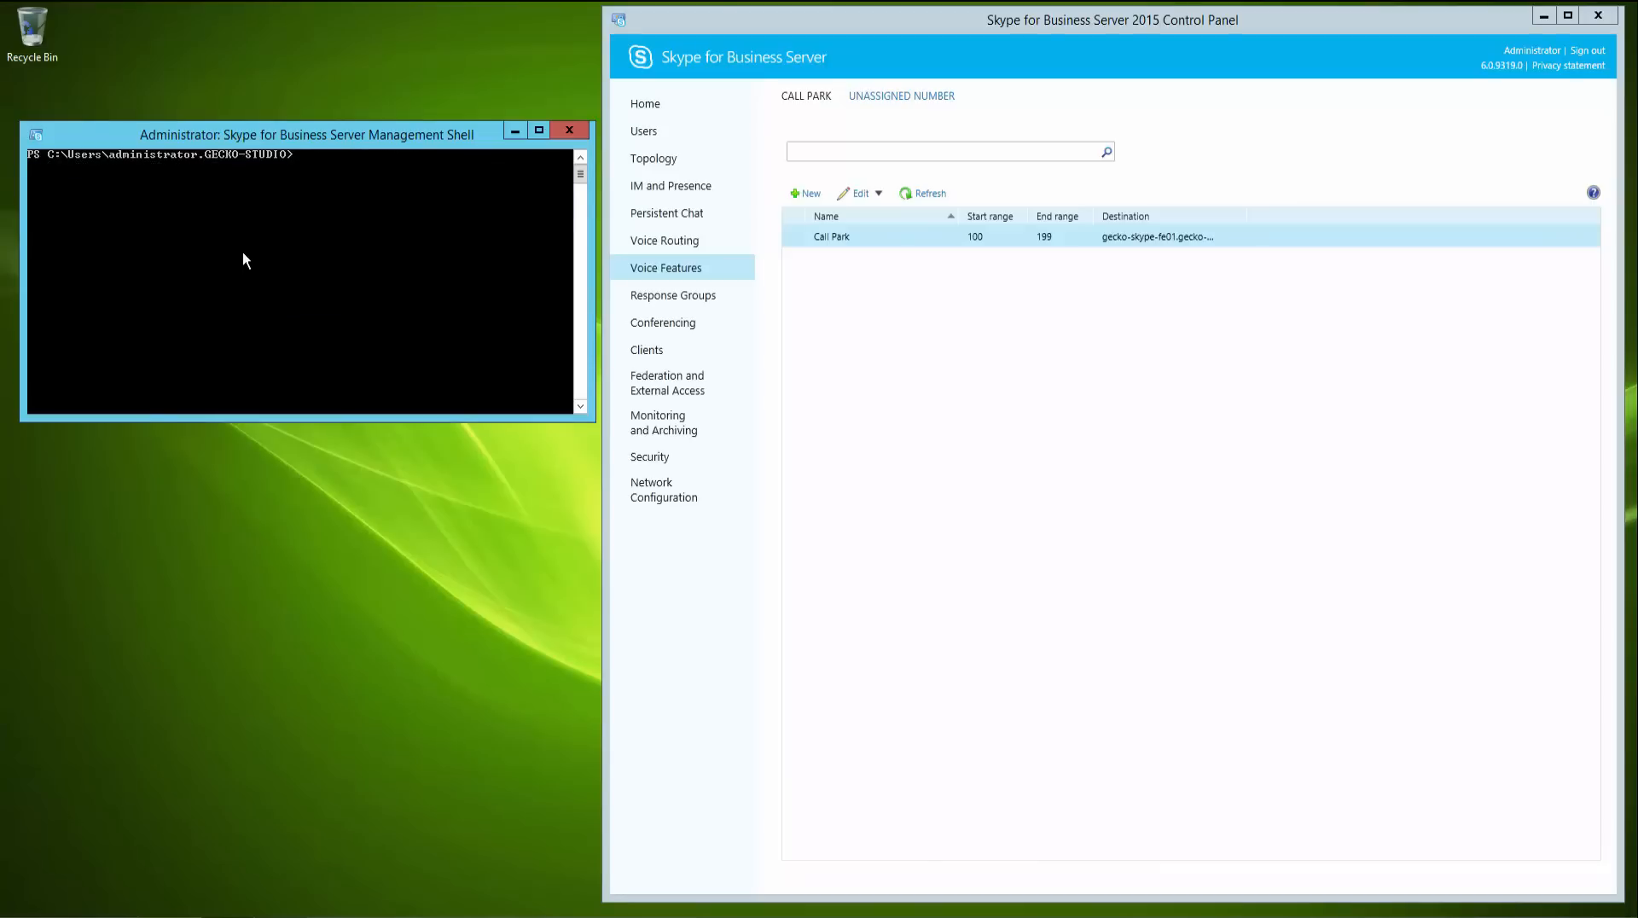
text(move-csma)
key(Tab)
key(Return)
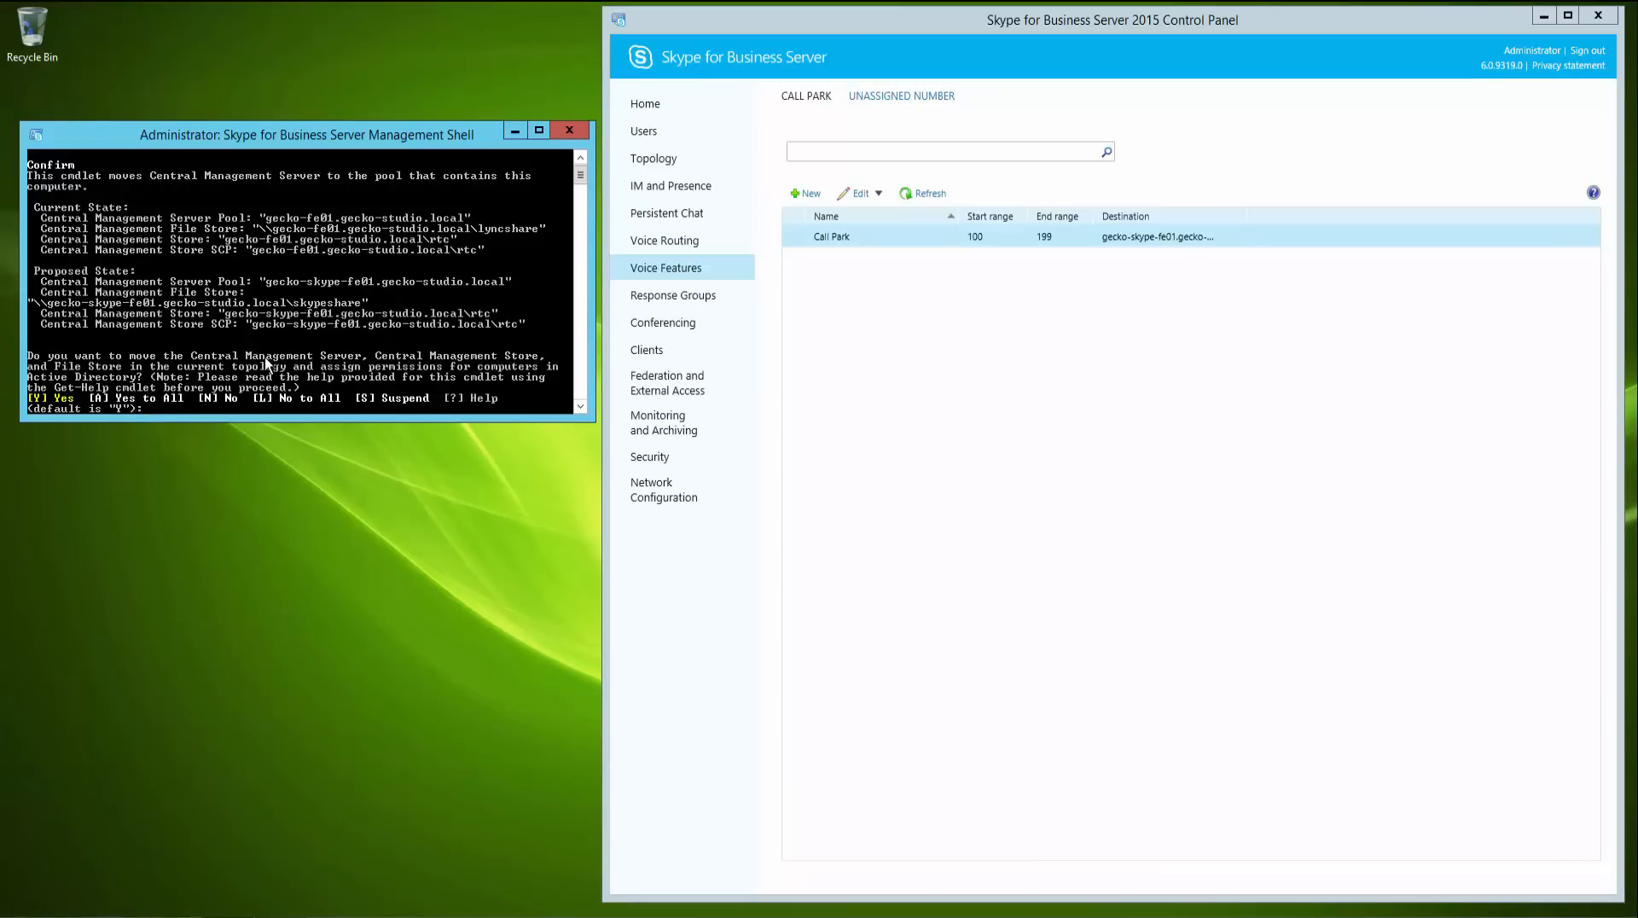
text(A)
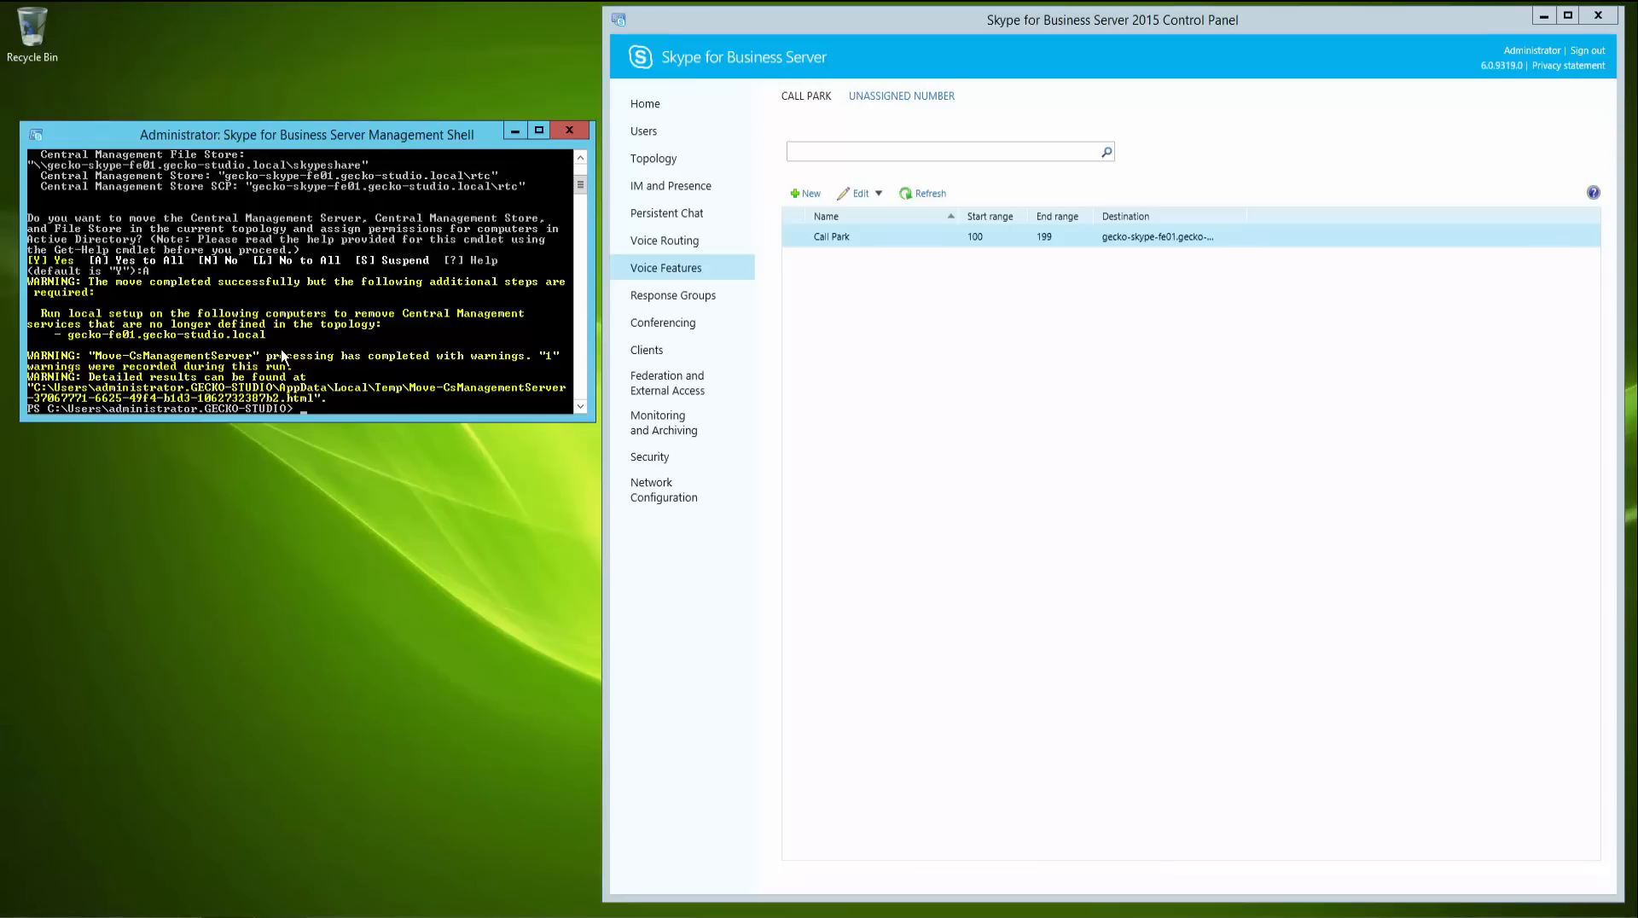
- Clear the shell on the old Lync server and check replication with Get-CsManagementStoreReplicationStatus
text(cls)
key(Return)
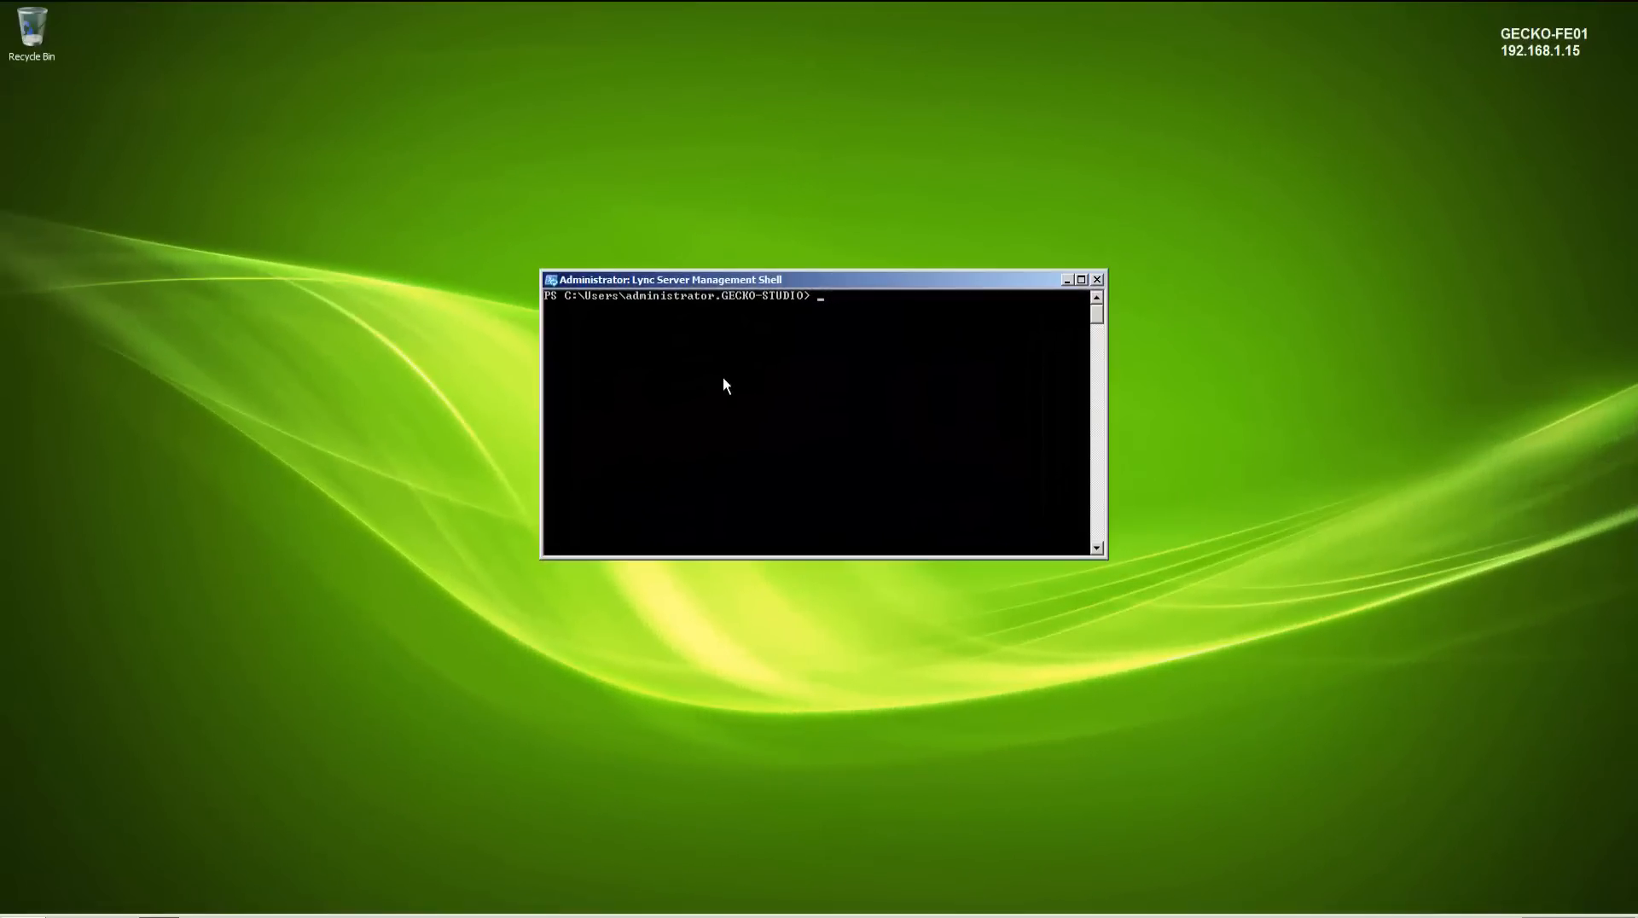
text(get-csmanag)
key(Tab)
key(Tab)
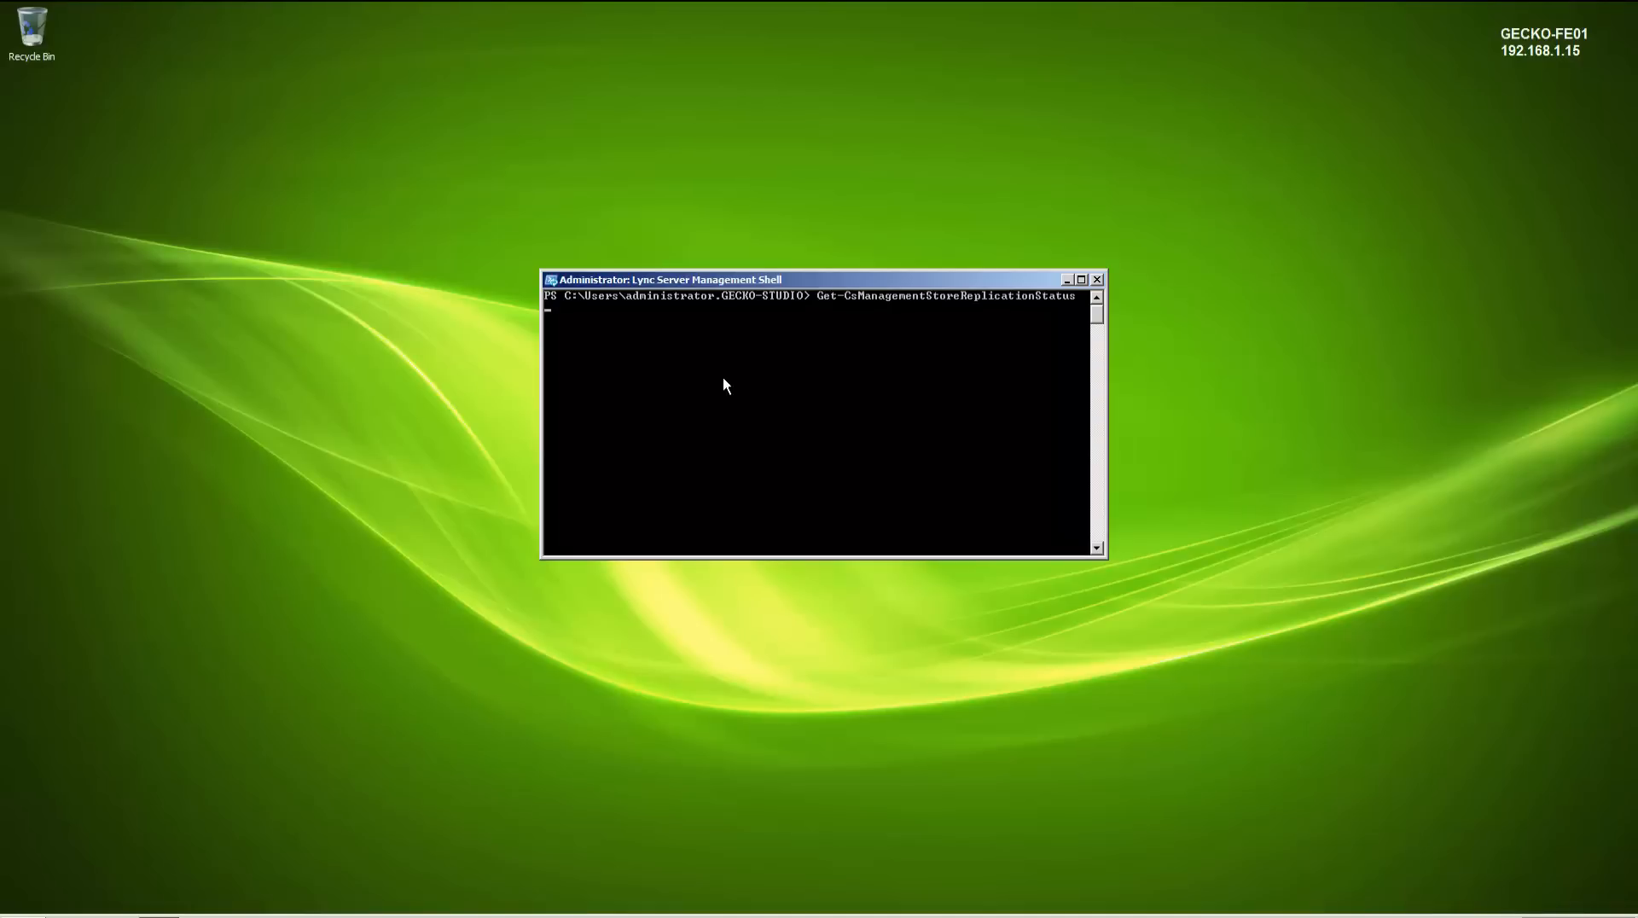
key(Return)
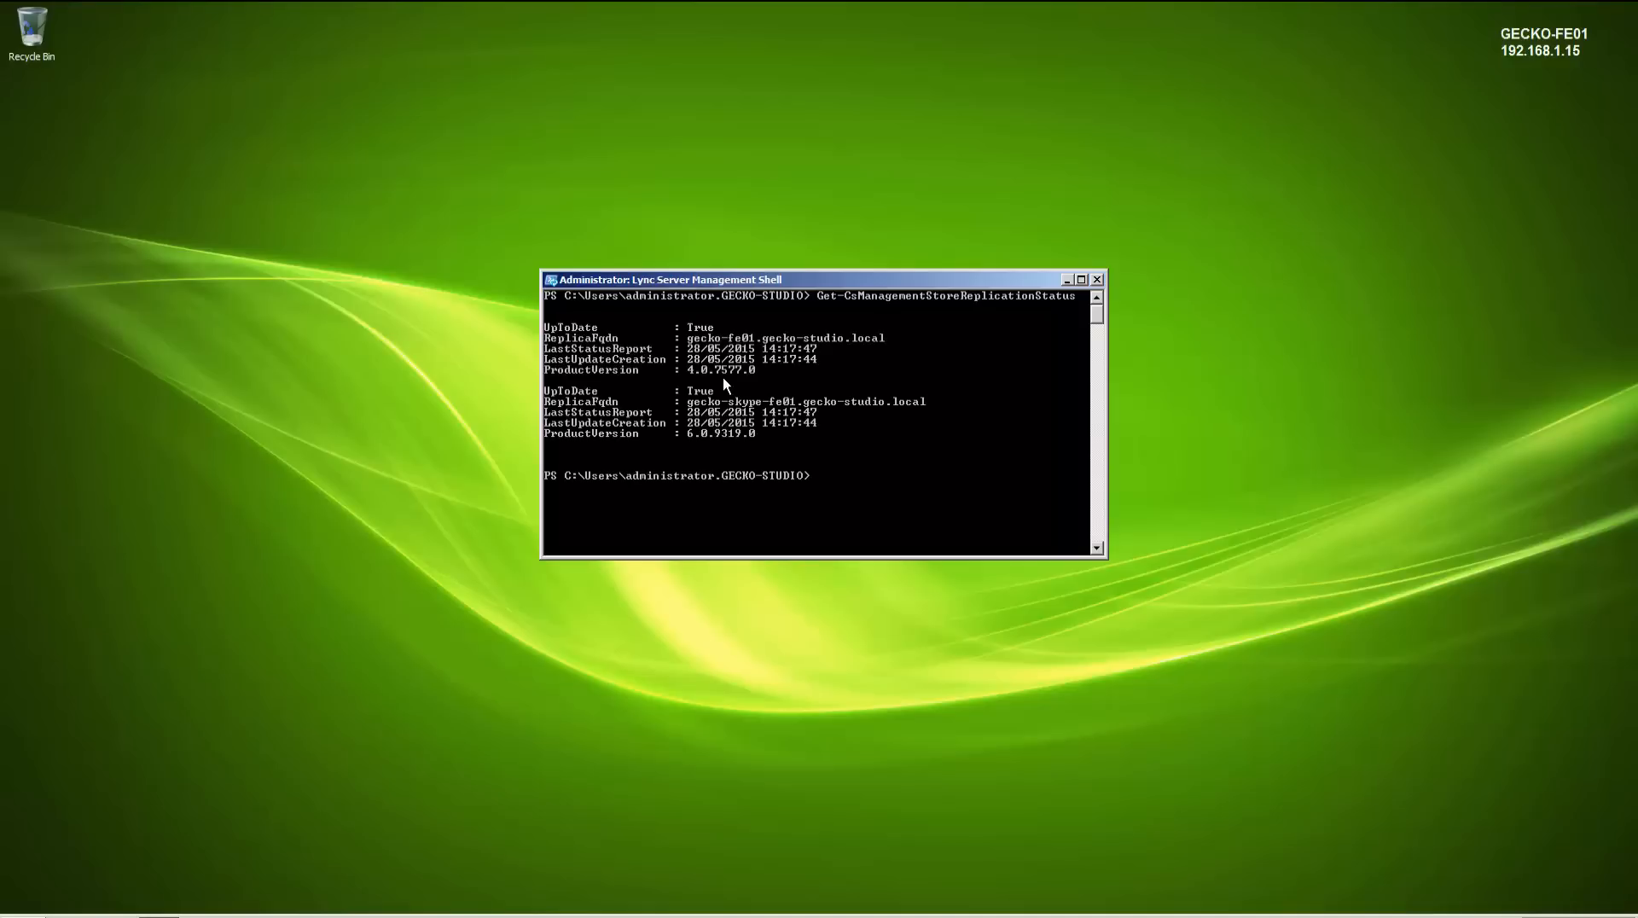
- Uninstall the Central Management database from SQL server gecko-fe01.gecko-studio.local, instance rtc, answering Yes to All
text(uninstall-cs)
key(Tab)
text(-Cen)
key(Tab)
text(-s)
key(Tab)
key(Tab)
key(Tab)
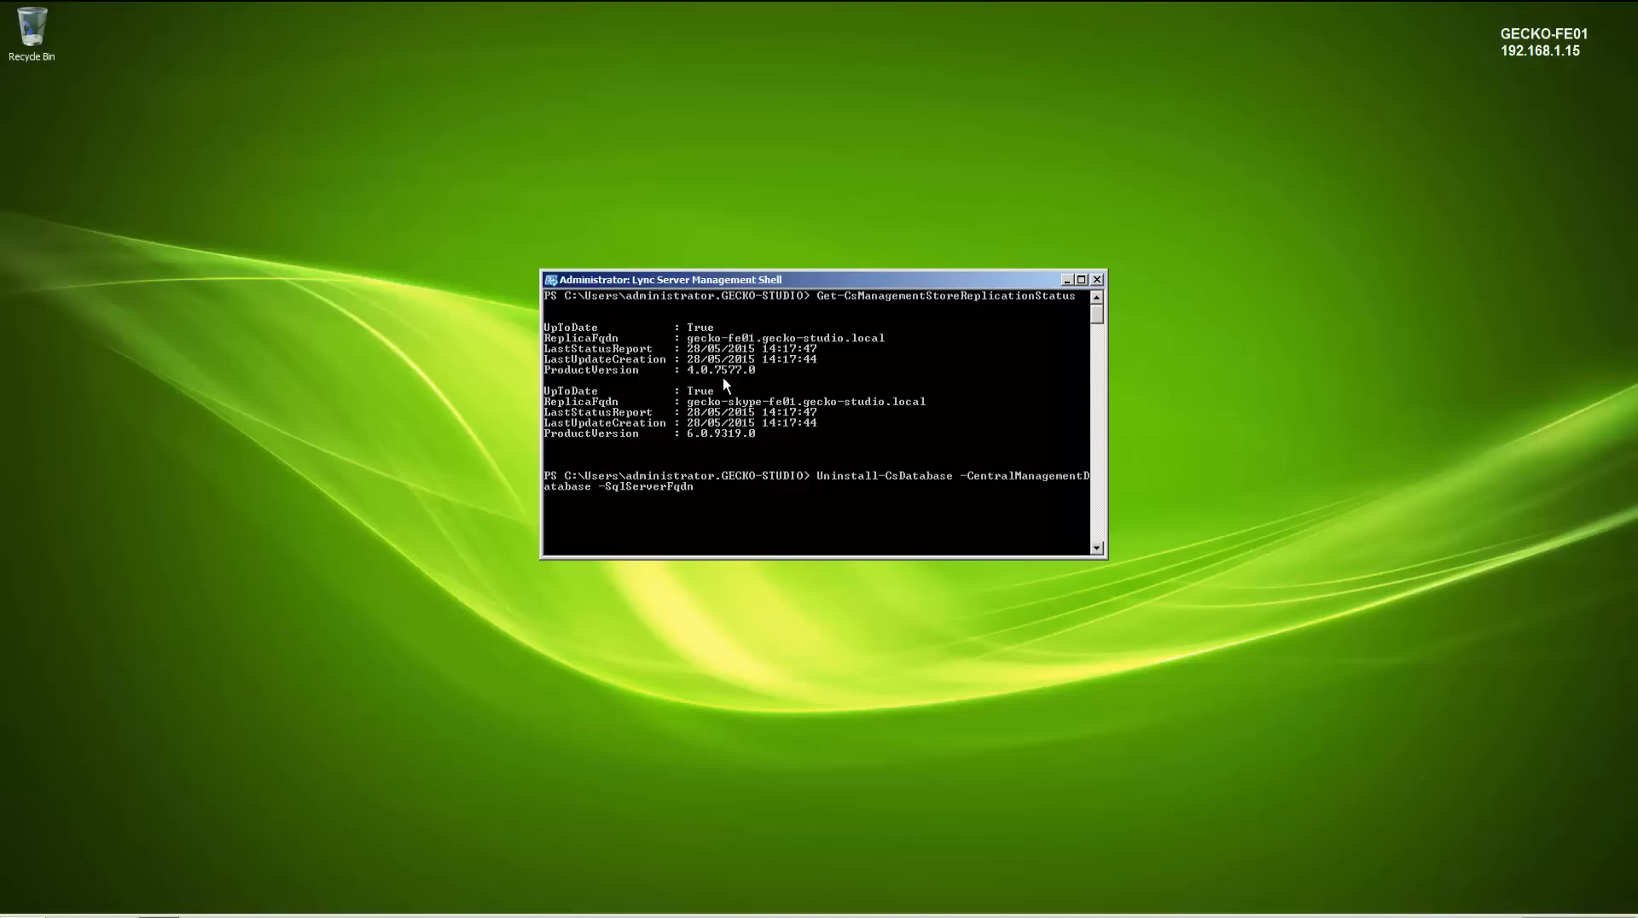
text(gecko-fe01.gecko-studio.local -)
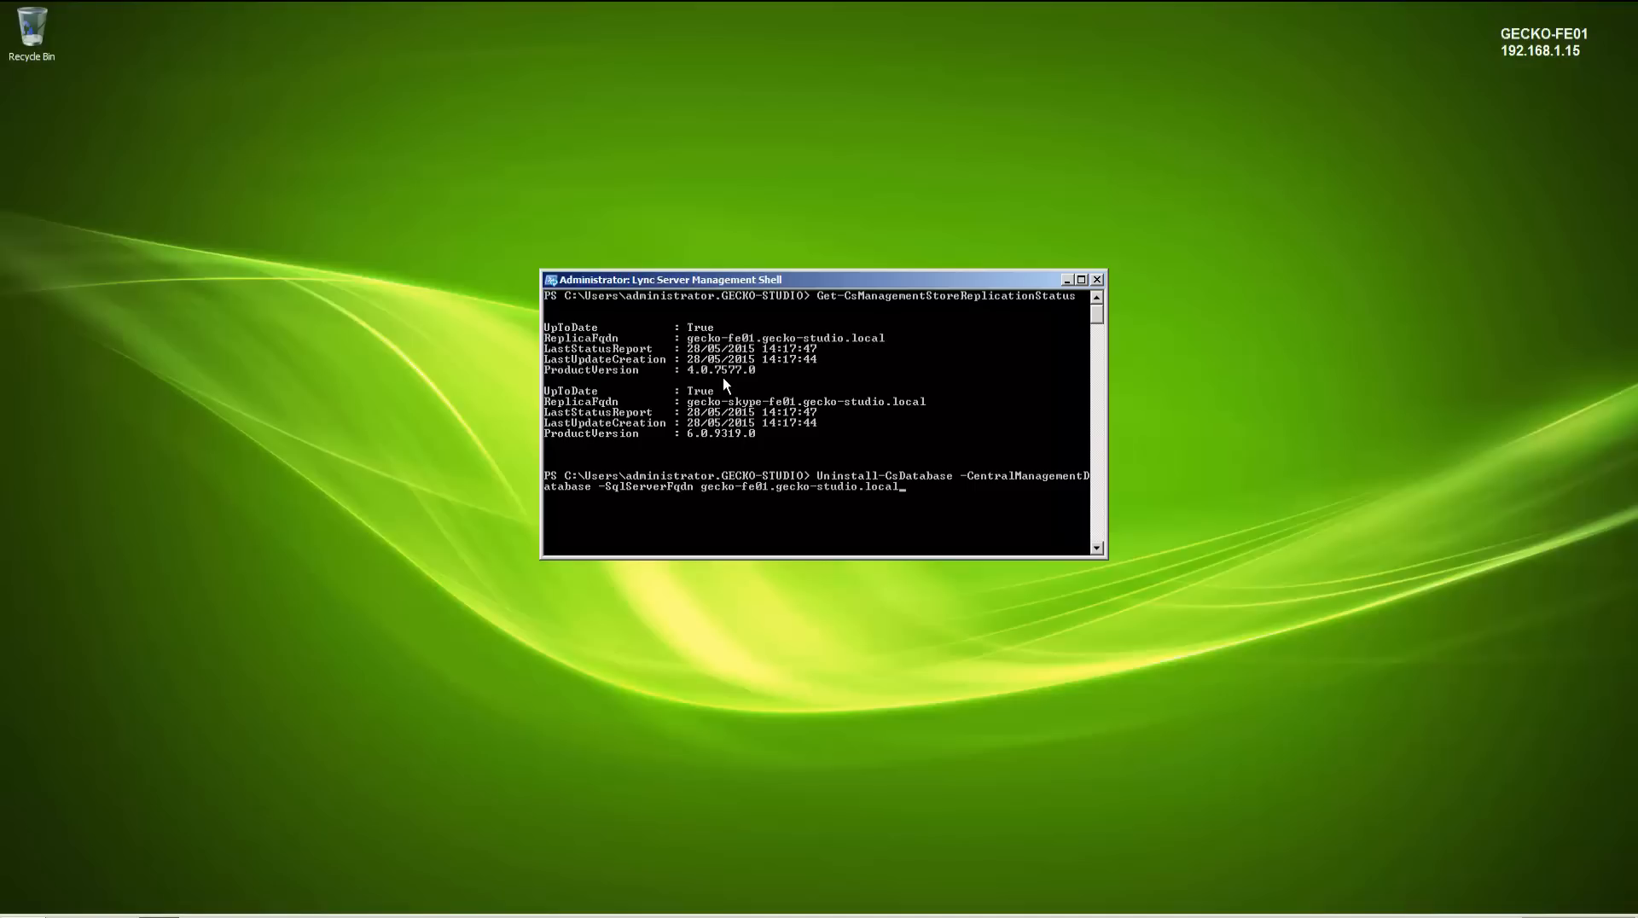
key(Tab)
key(Tab)
key(Tab)
key(Tab)
text(rtc)
key(Return)
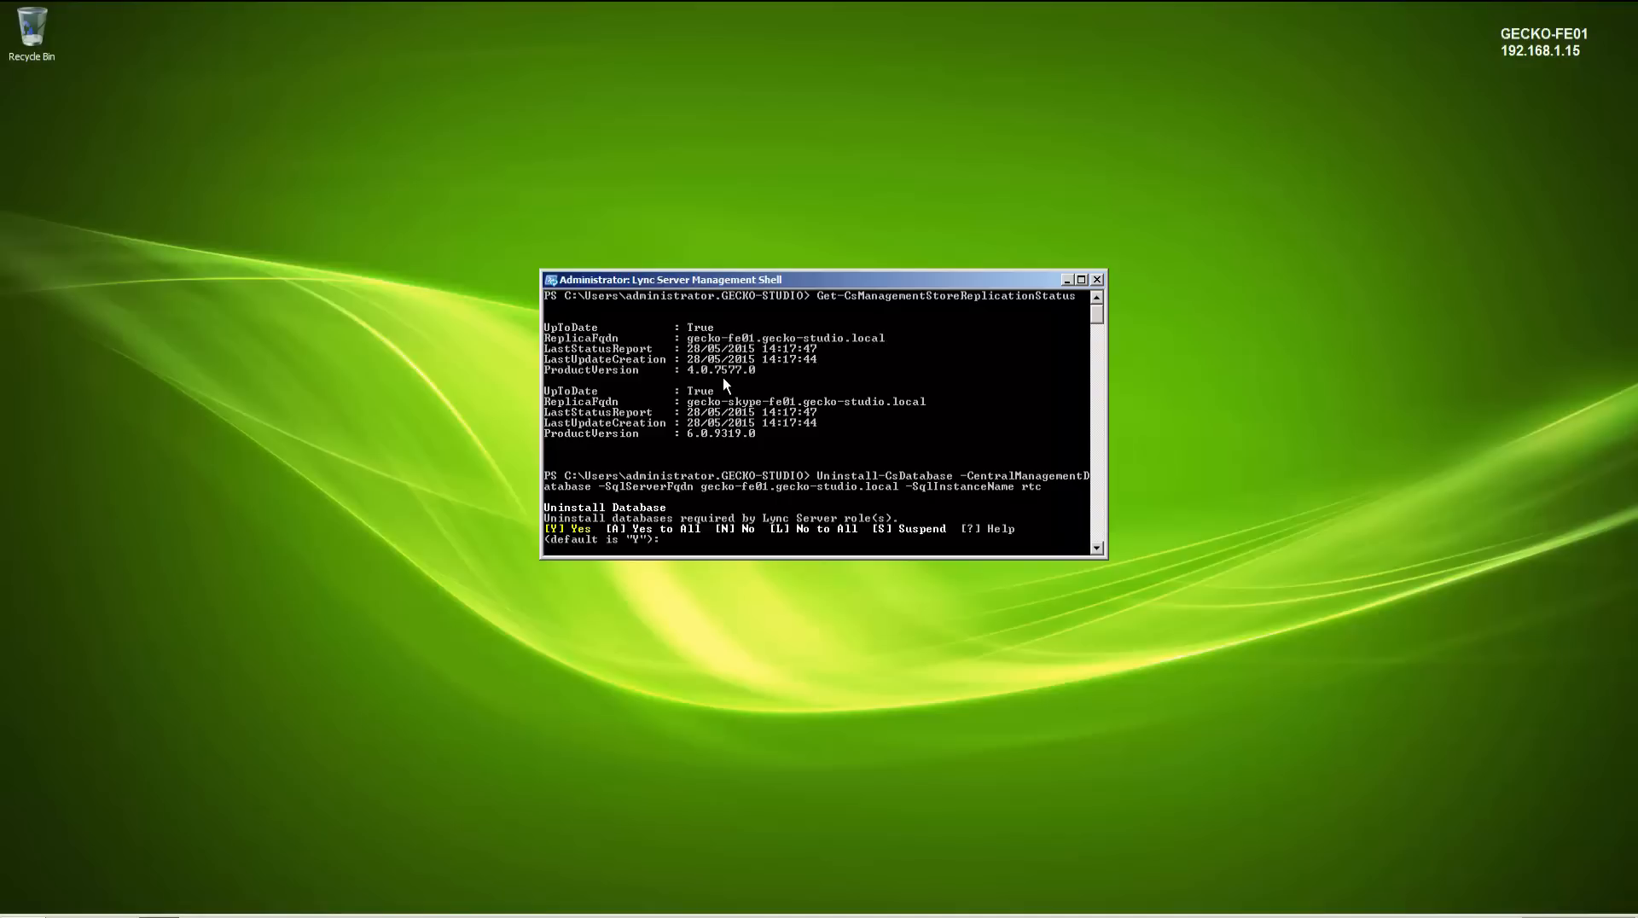
text(A)
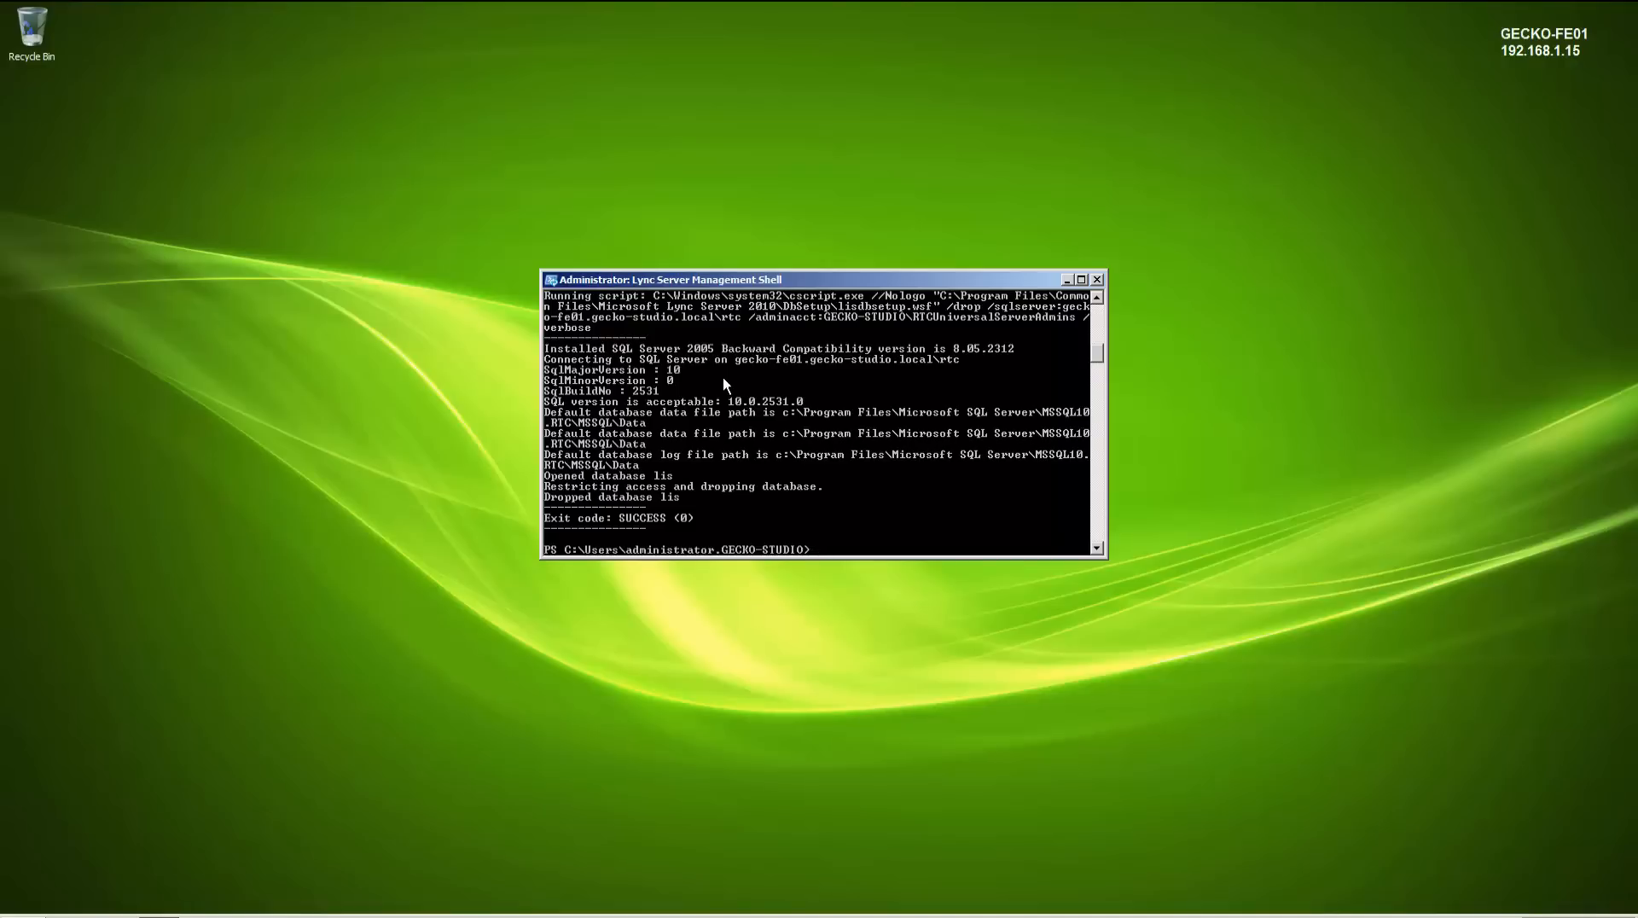
- Clear and exit the Lync Server Management Shell on the old server
text(cls)
key(Return)
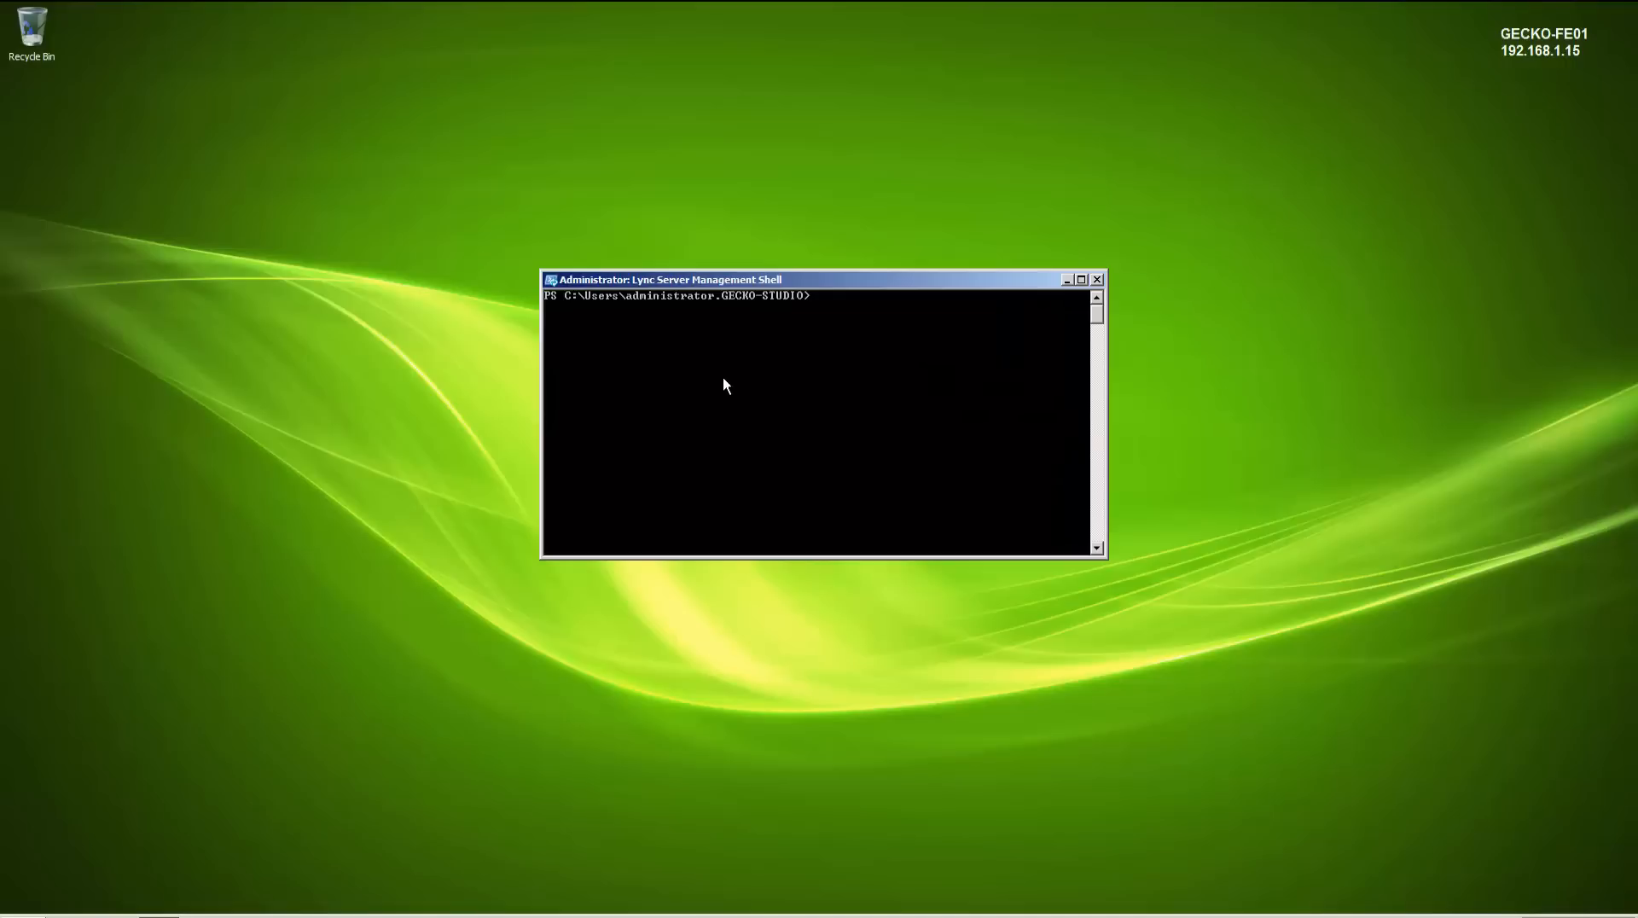
text(exit)
key(Return)
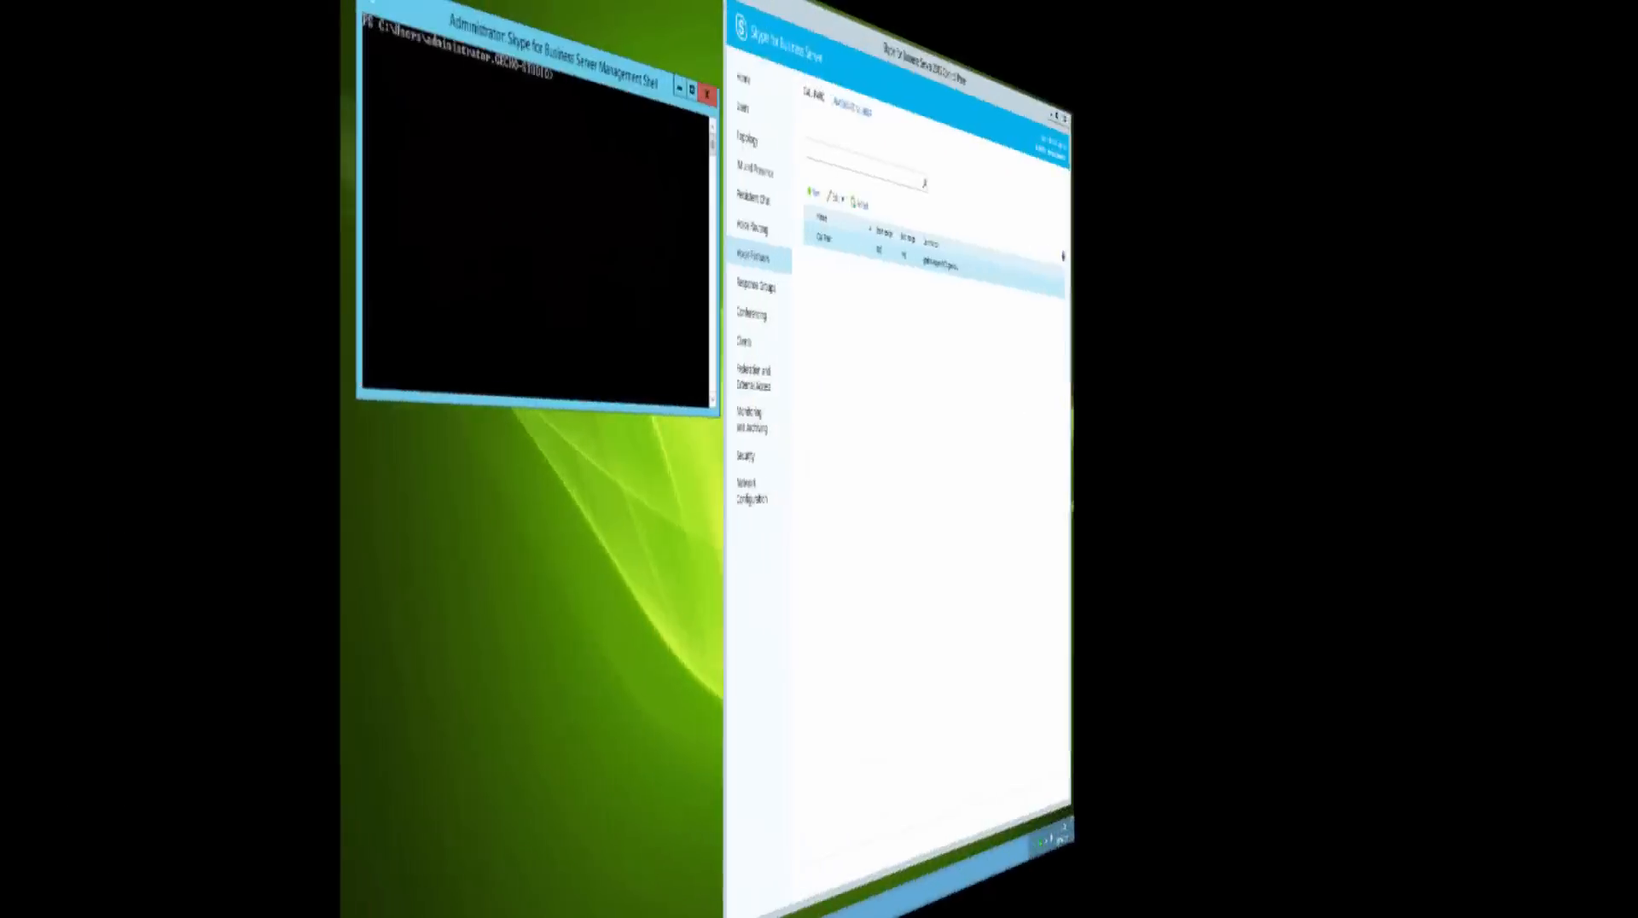
- List the conference directories with Get-CsConferenceDirectory and enlarge the shell window
text(Get-CsConferenceDirectory)
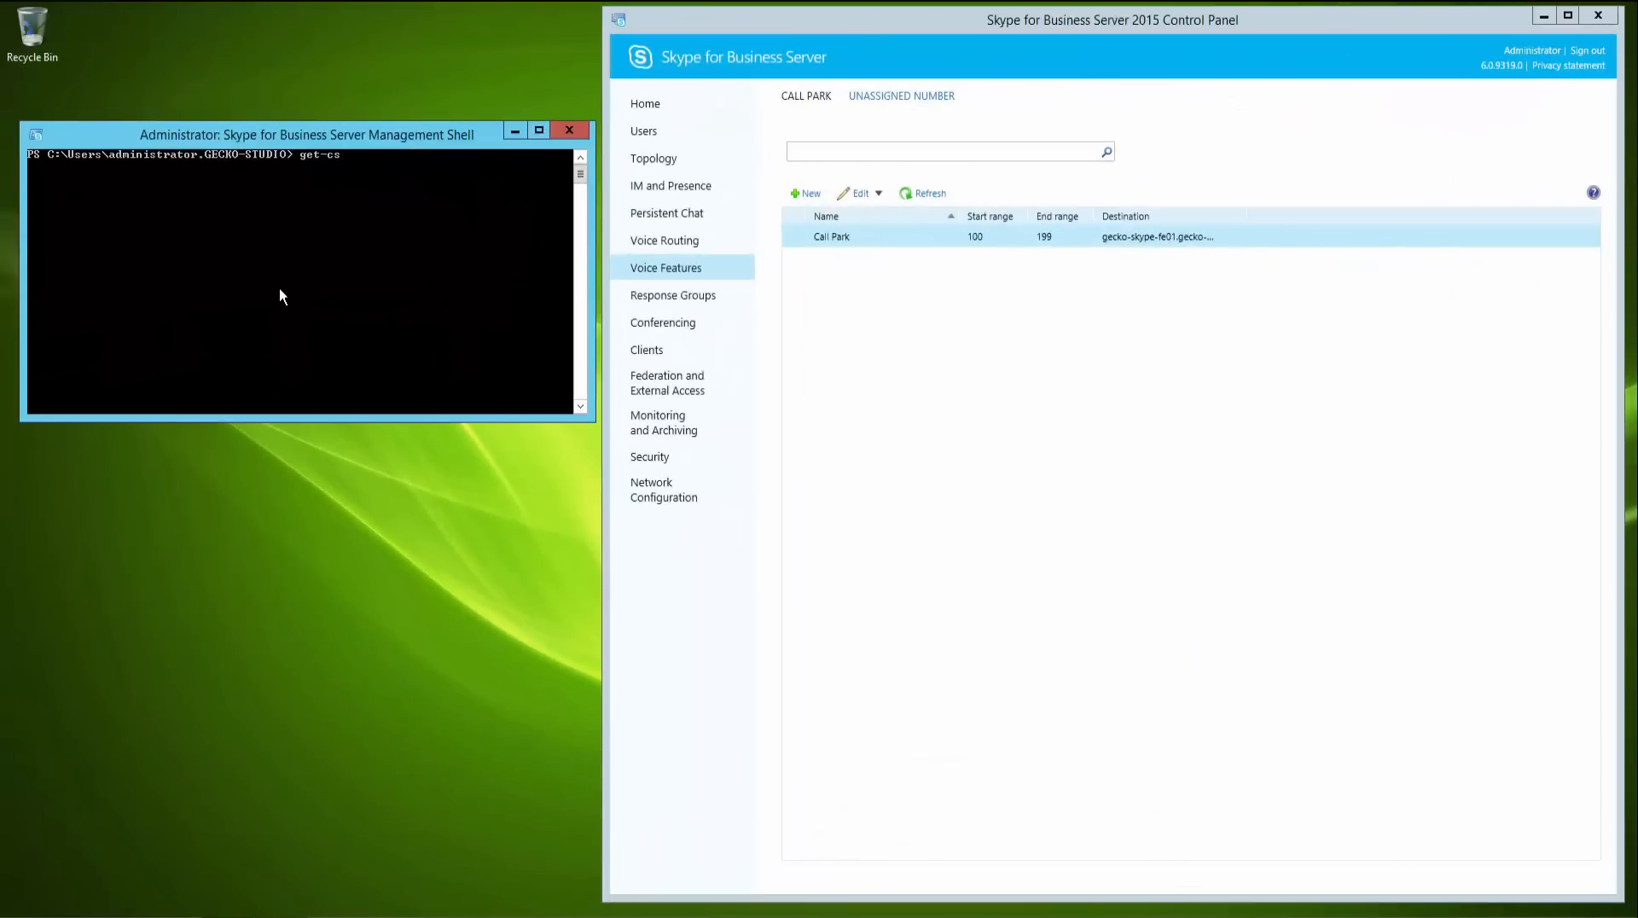
key(Return)
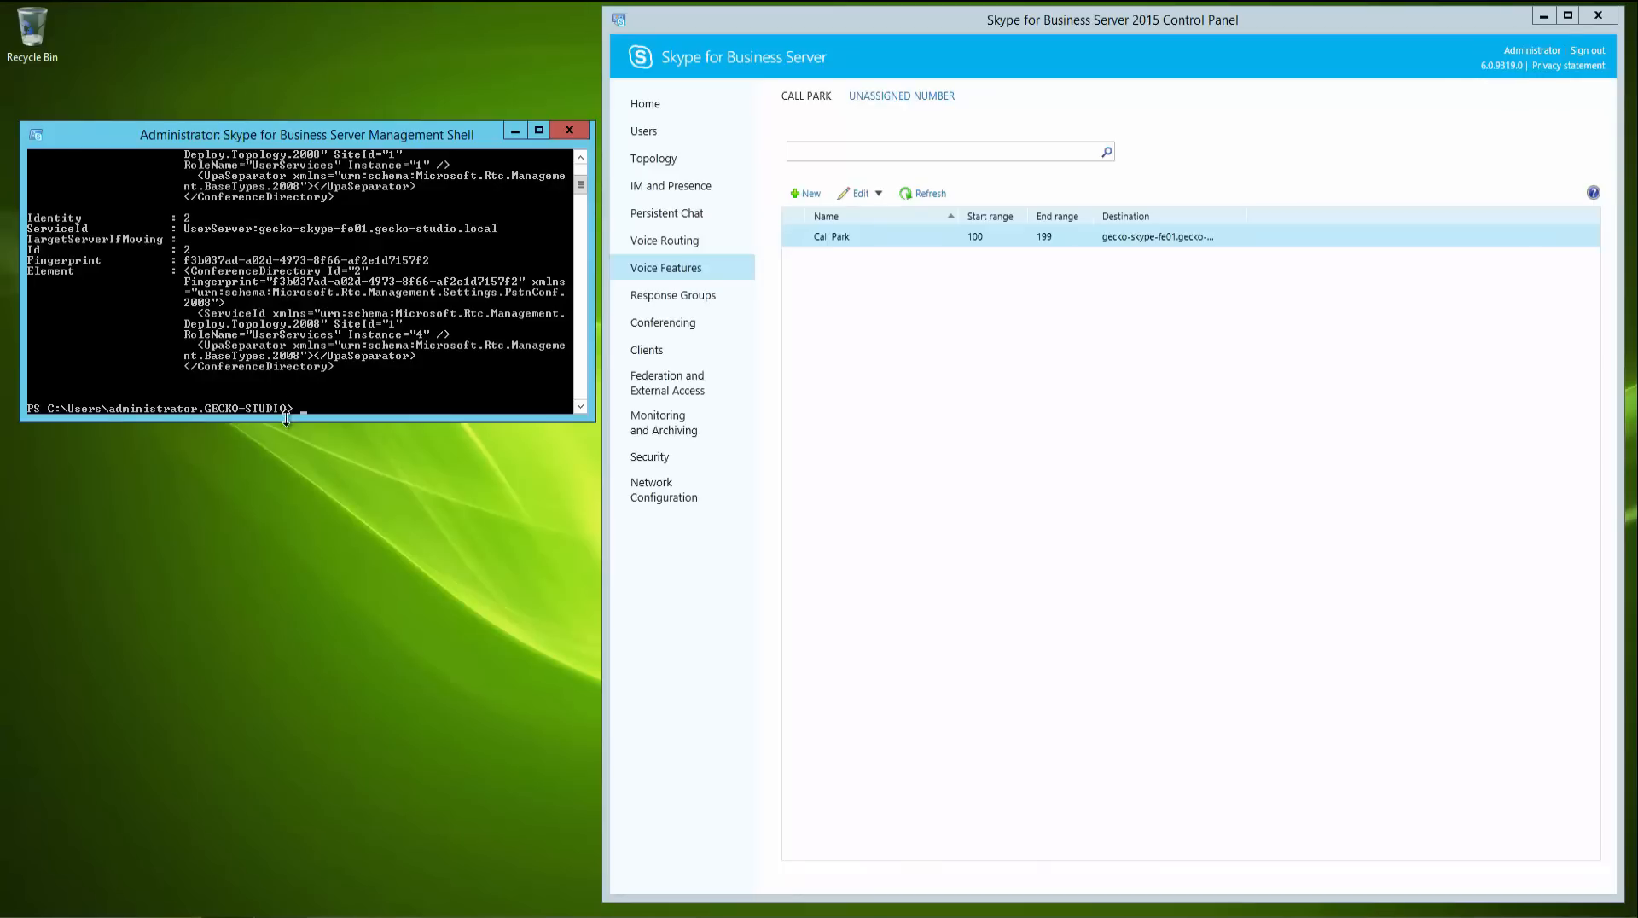
drag(287, 418, 290, 835)
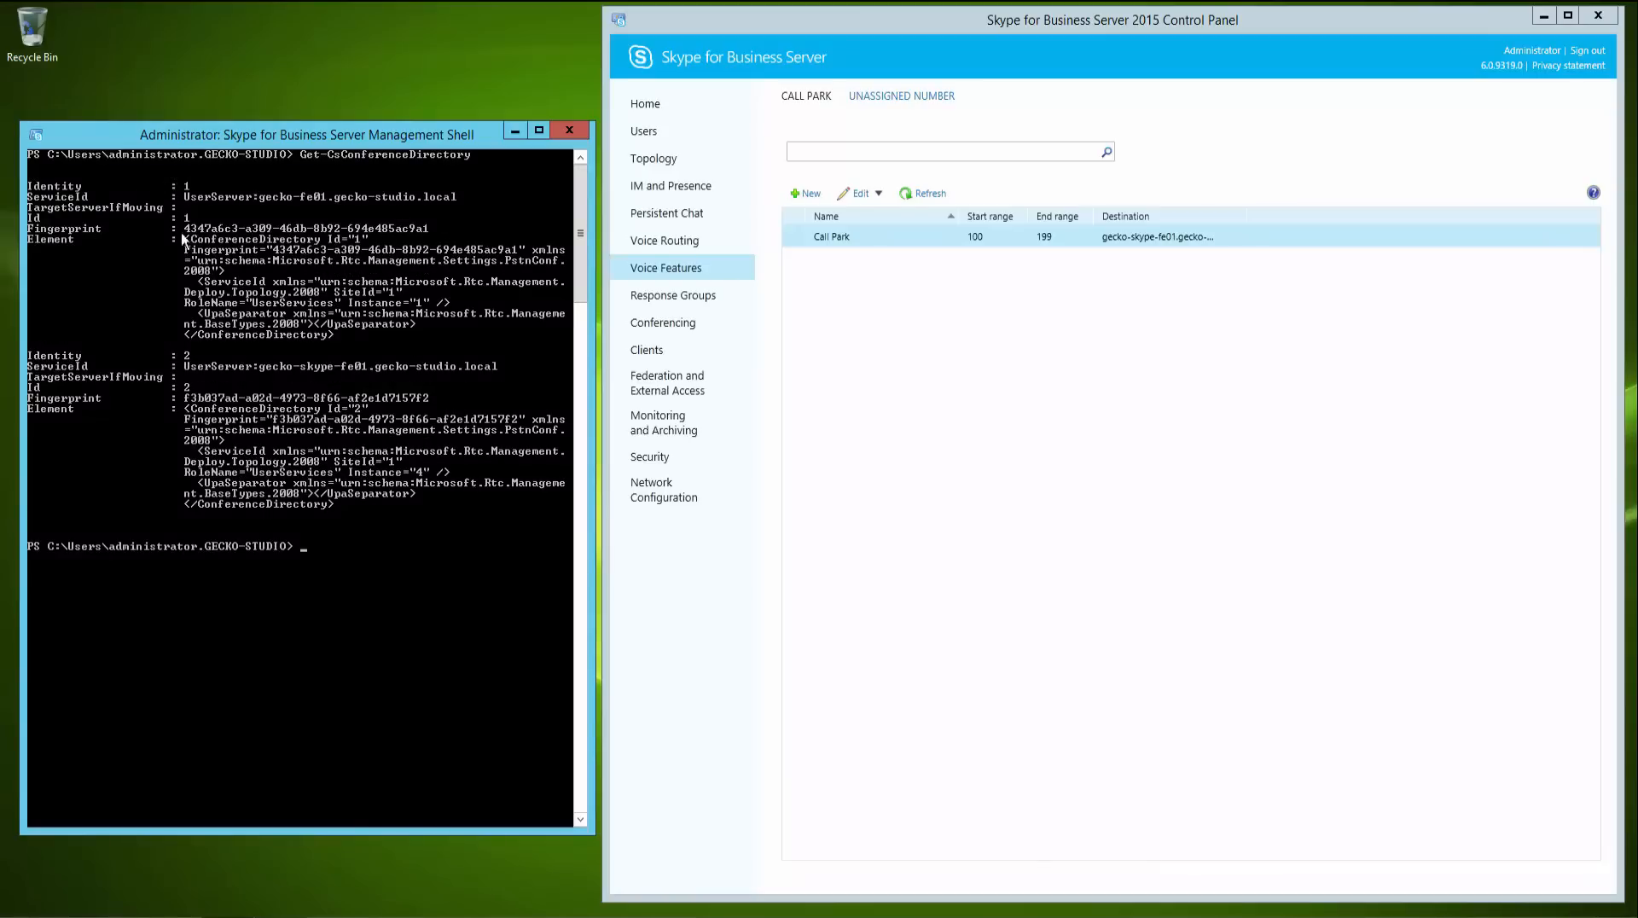
- Move conference directory "1" with Move-CsConferenceDirectory to target pool gecko-skype-fe01.gecko-studio.local
text(move-csconf)
key(Tab)
text(-)
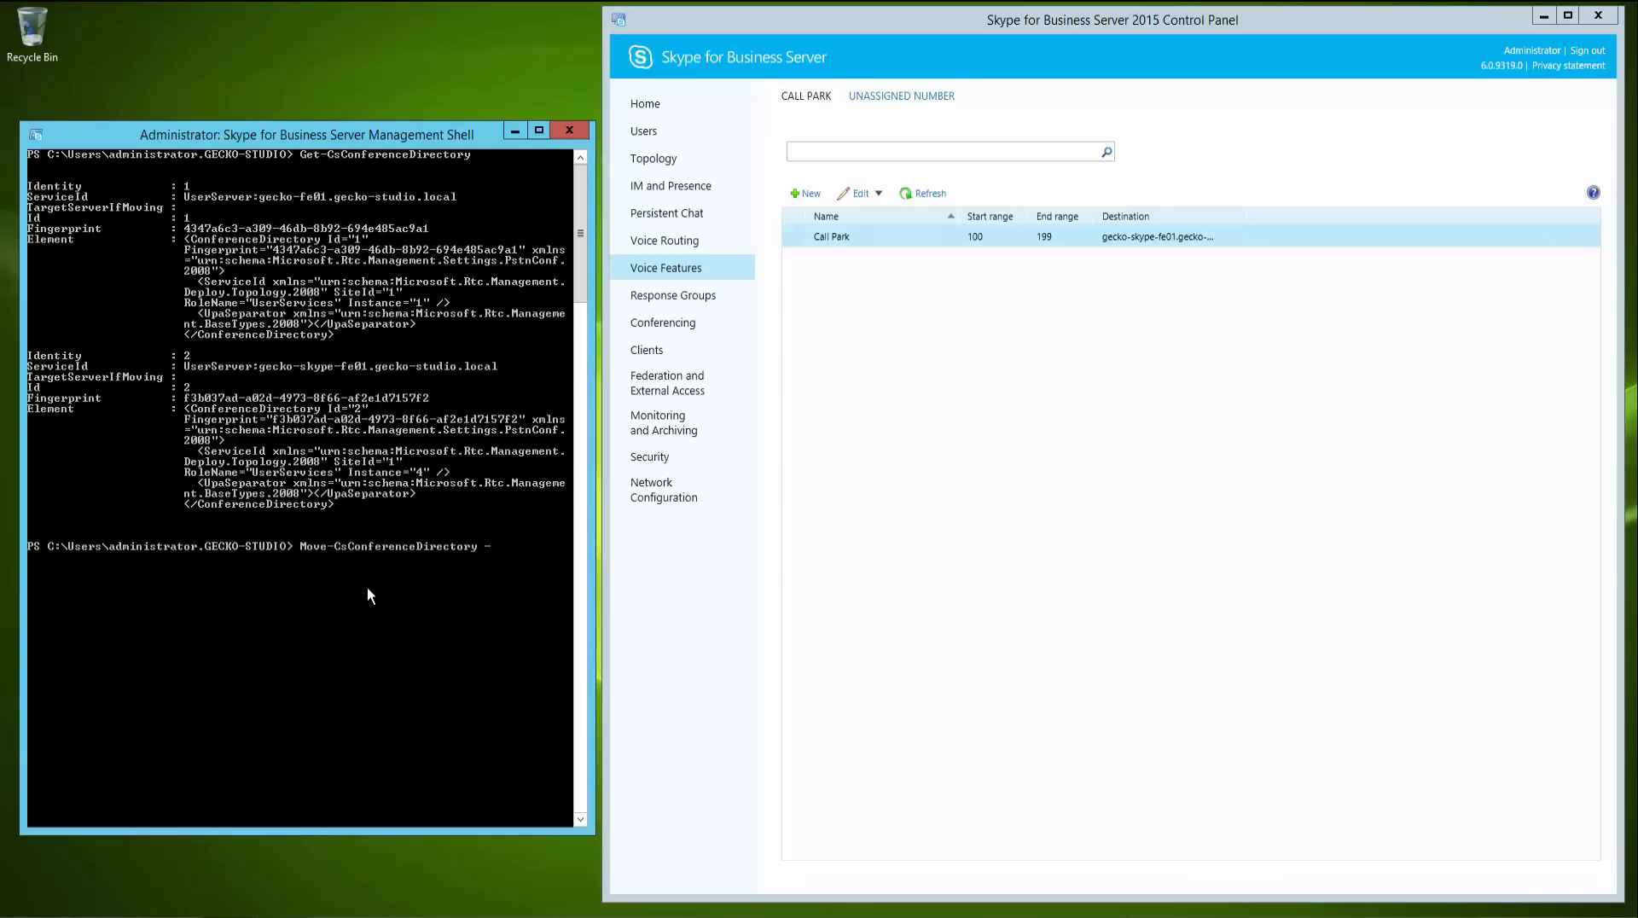
text(i)
key(Tab)
text("1)
key(Return)
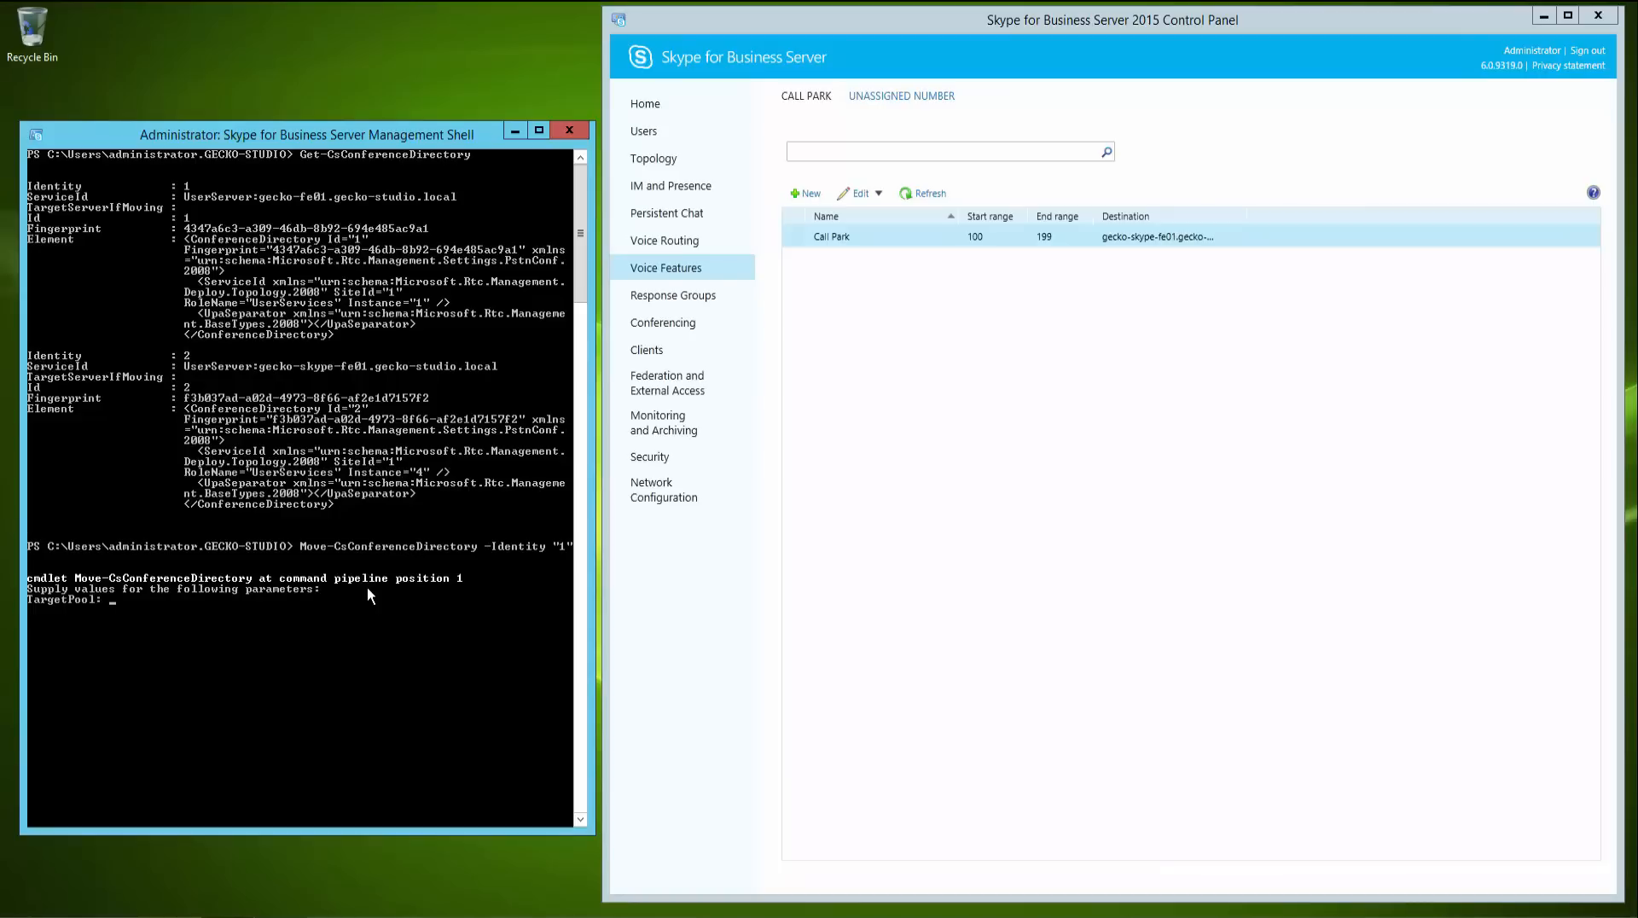
text(gecko-skype-fe01.gecko-studio.local)
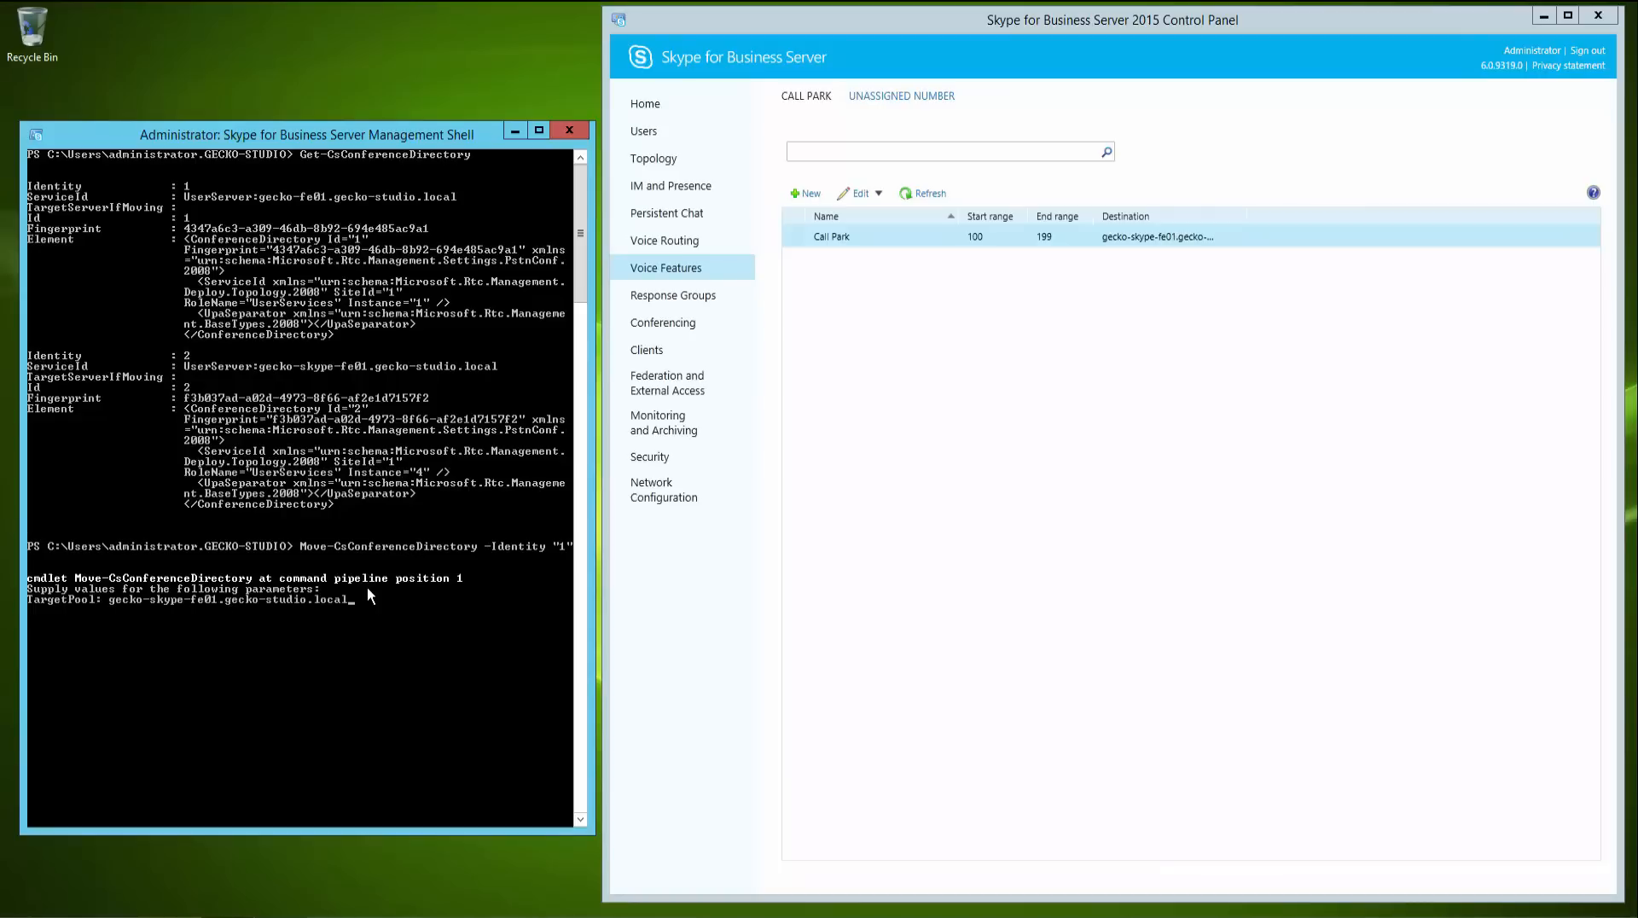
key(Return)
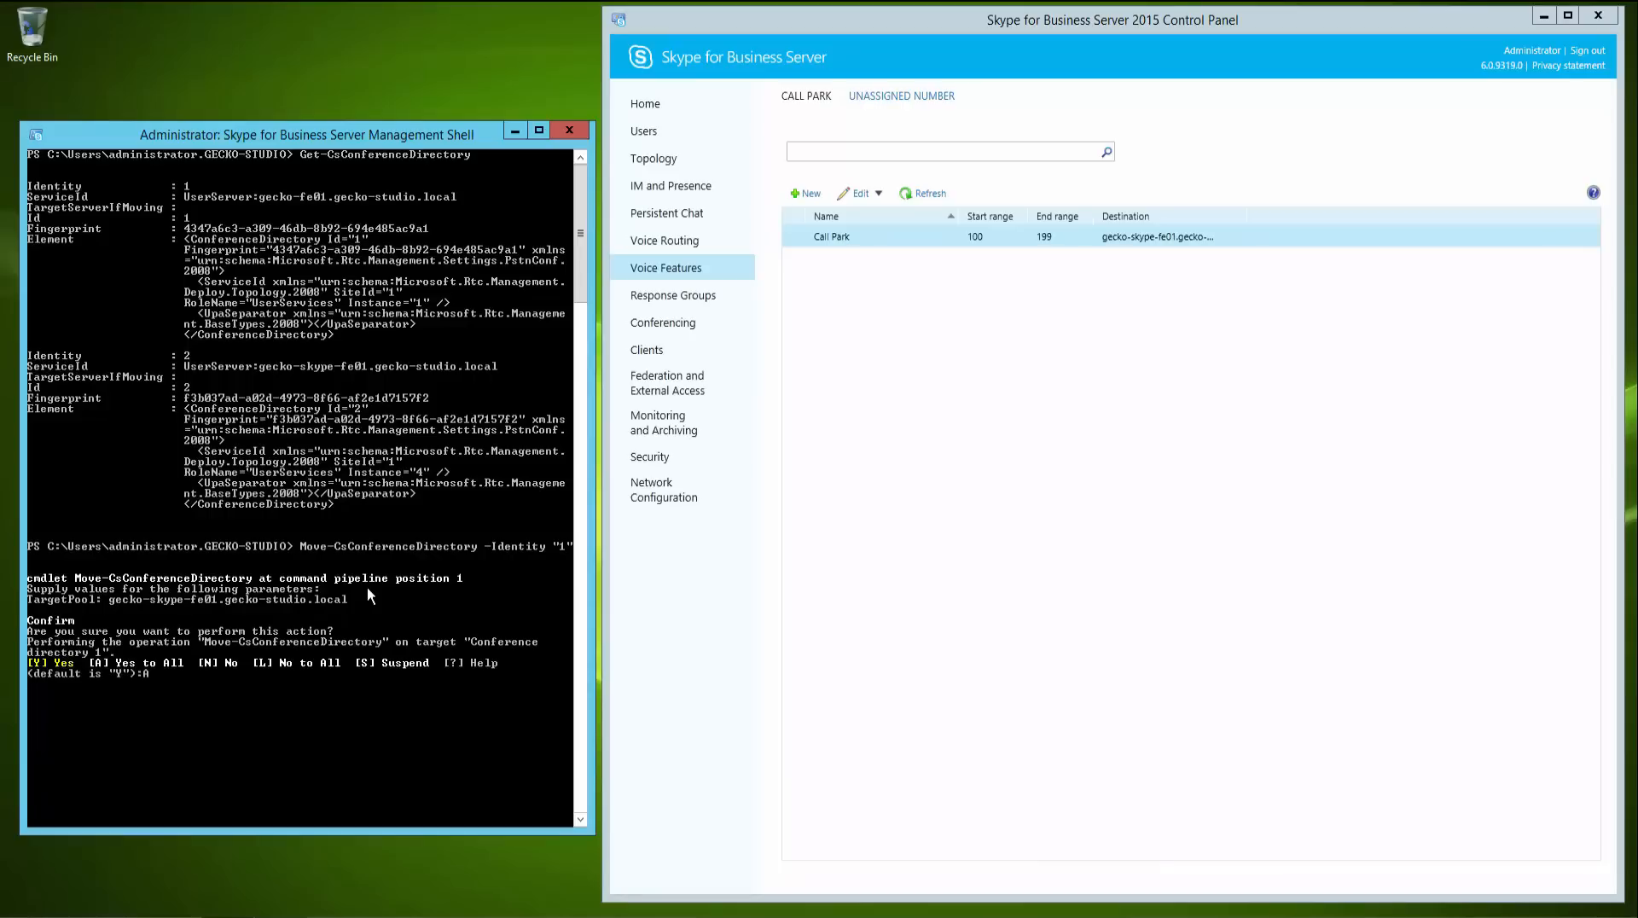
- Clear the shell and check the conference directories again with Get-CsConferenceDirectory
text(cls)
key(Return)
text(get-cscon)
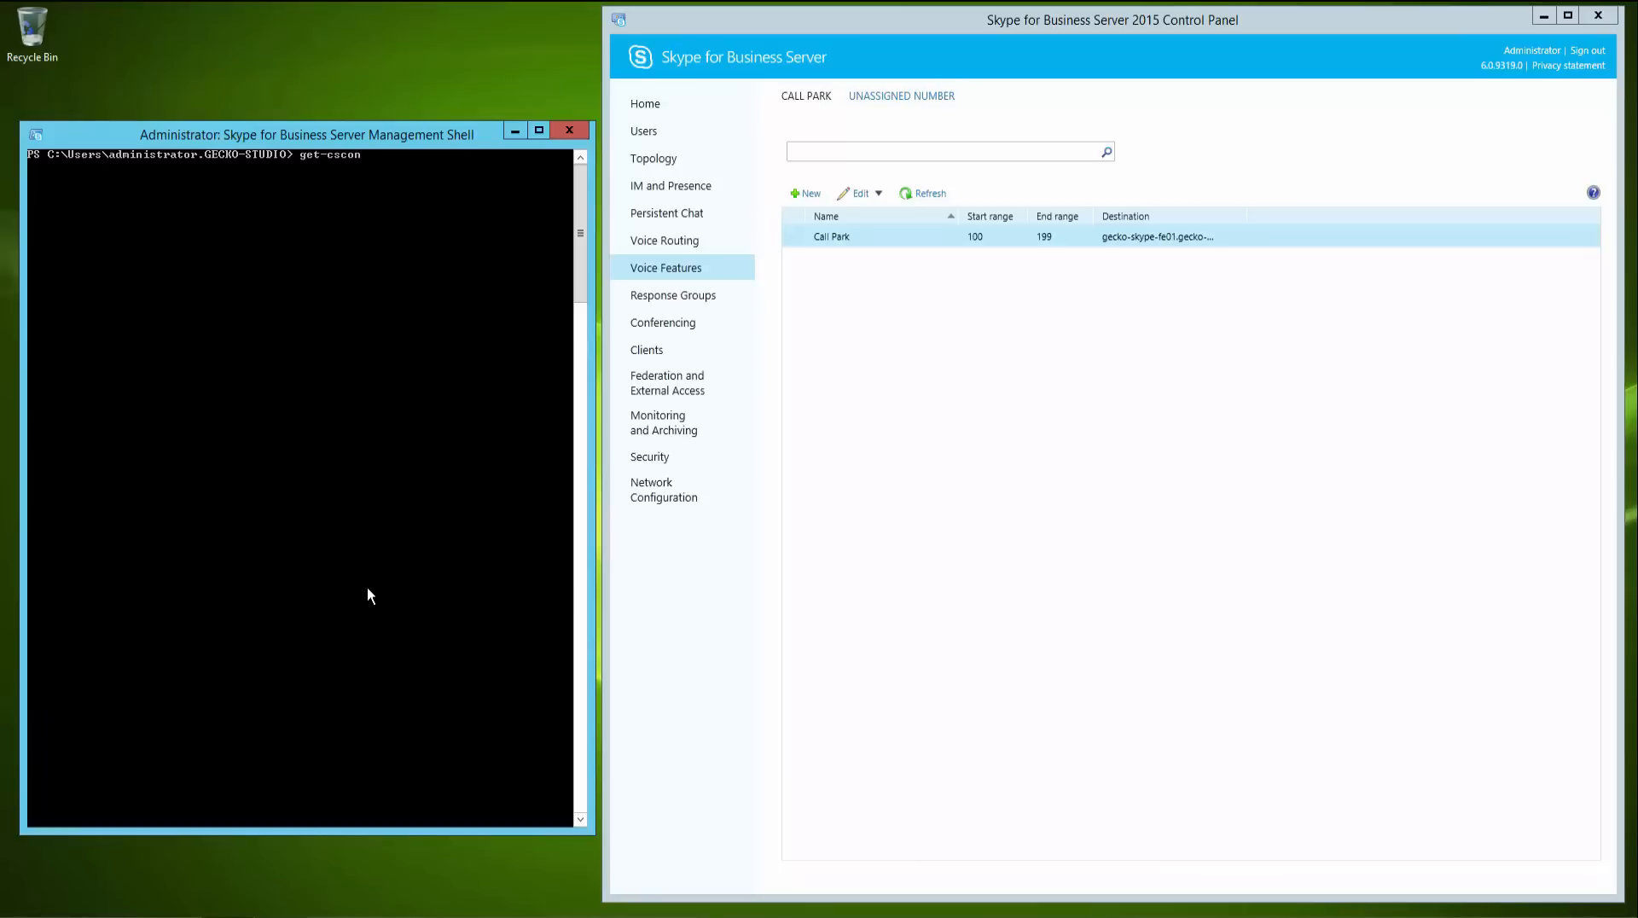
key(Tab)
key(Return)
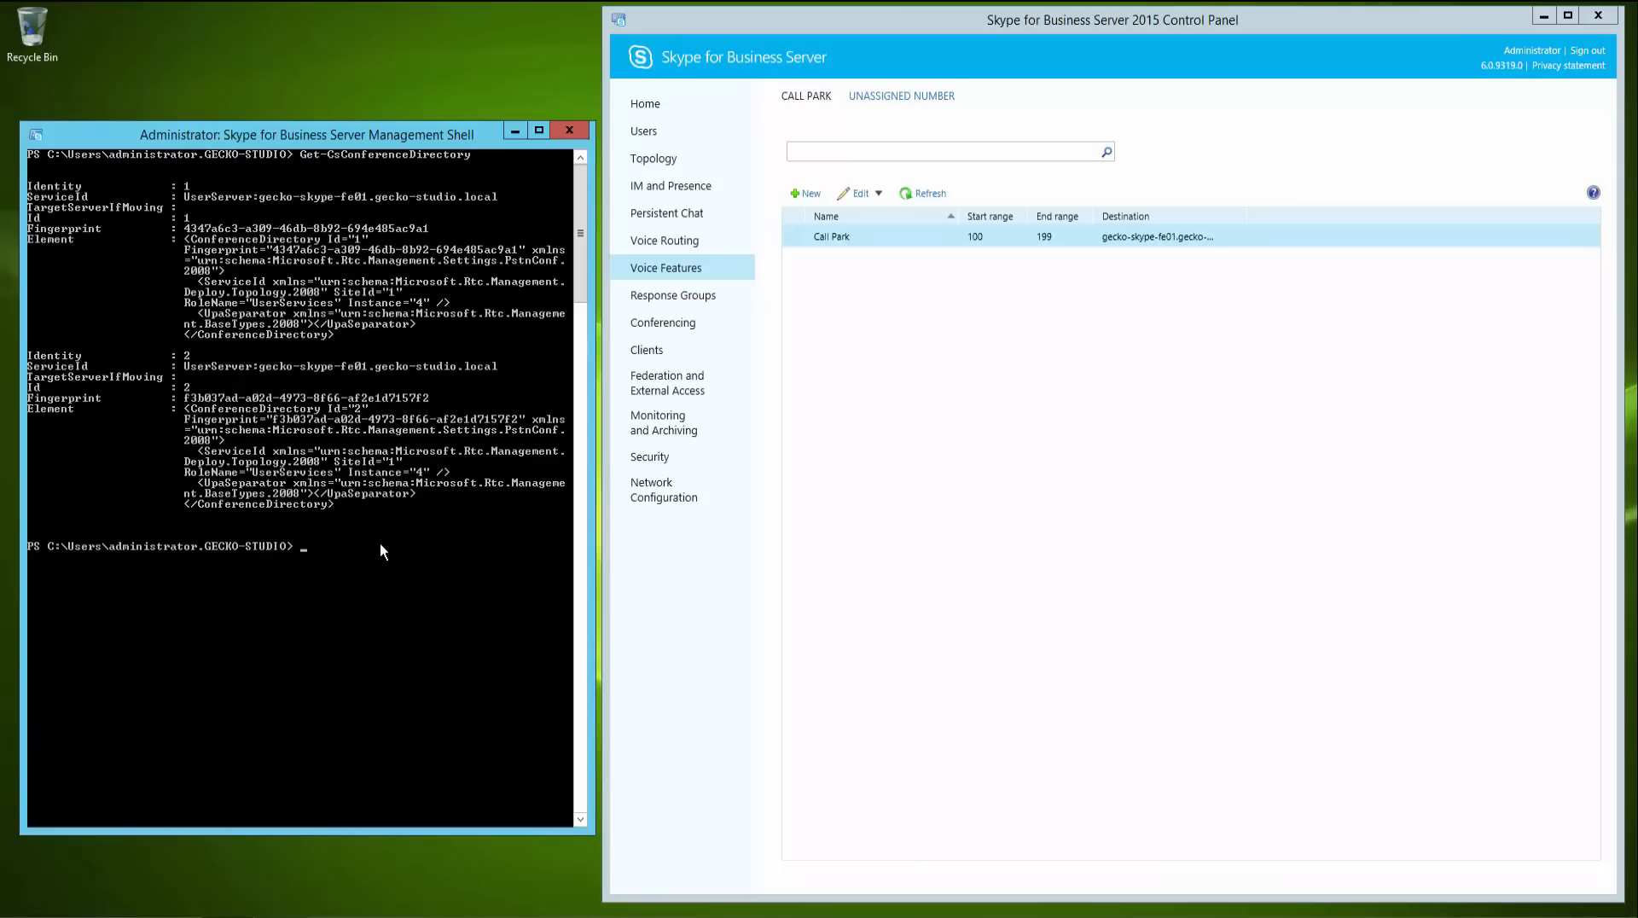
- Clear and exit the management shell, then close the Control Panel, confirming Yes
text(cls)
key(Return)
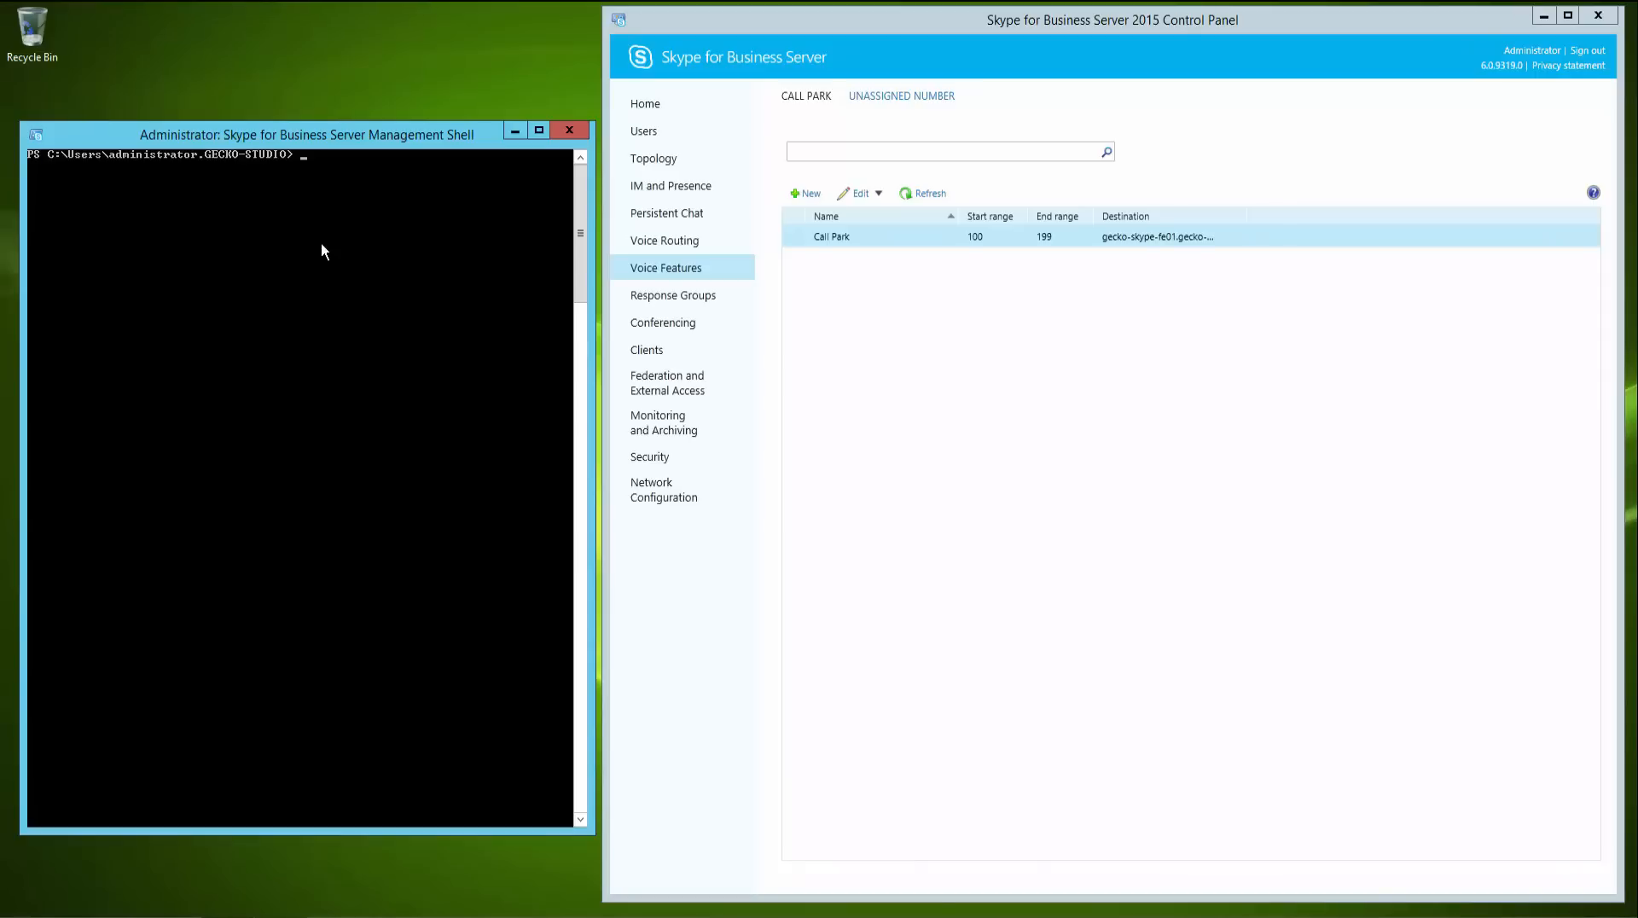
text(exit)
key(Return)
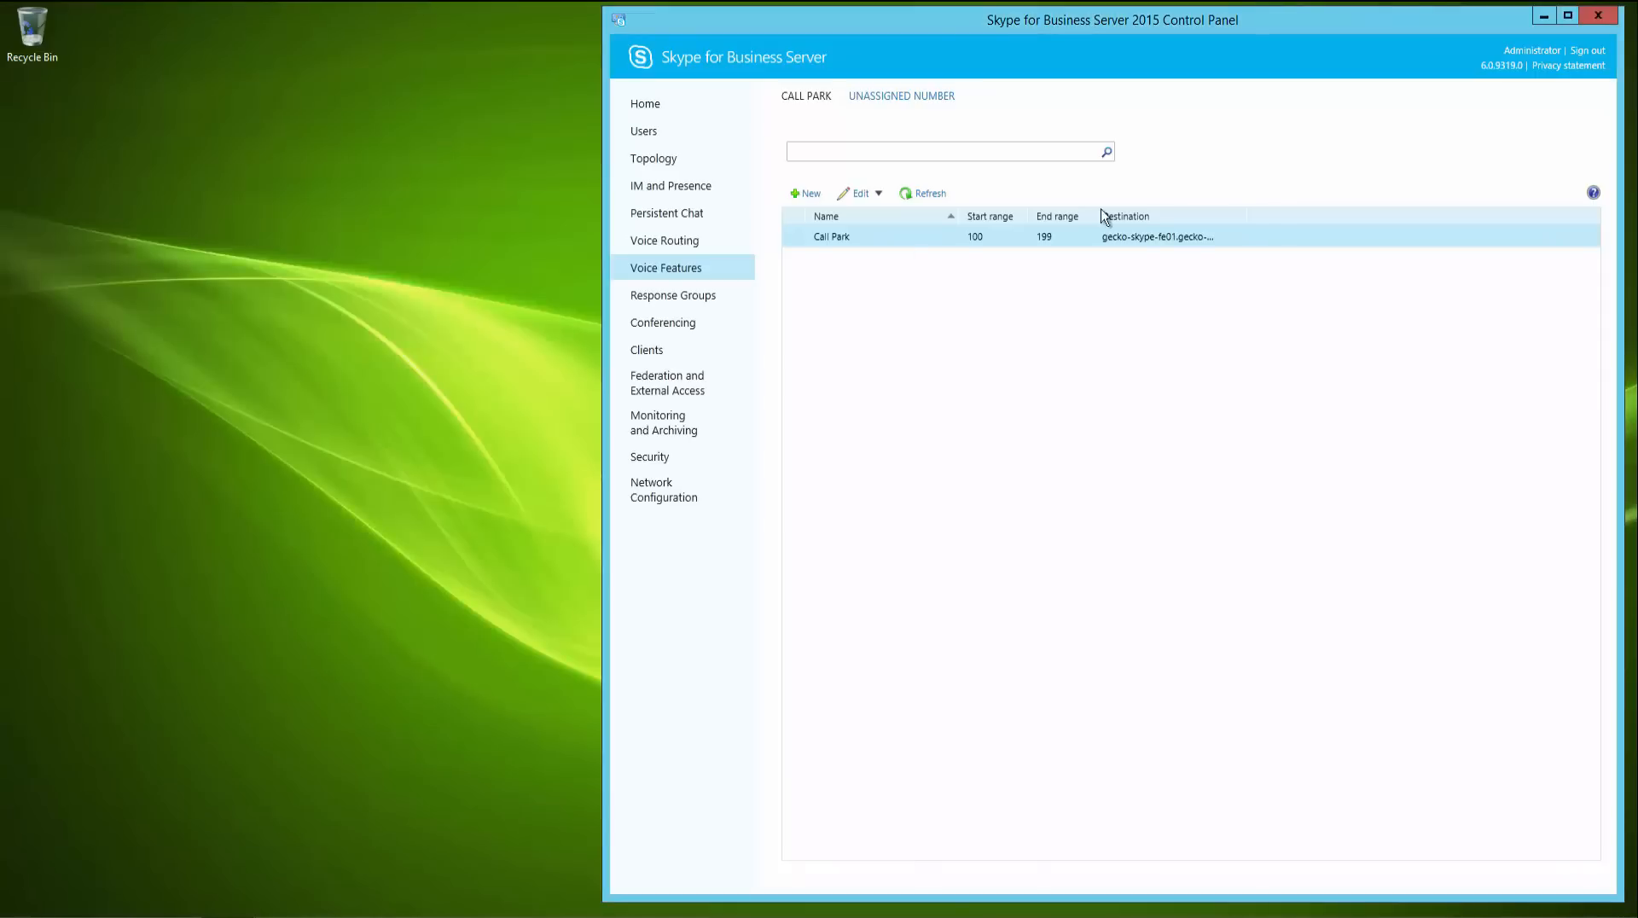
click(1598, 15)
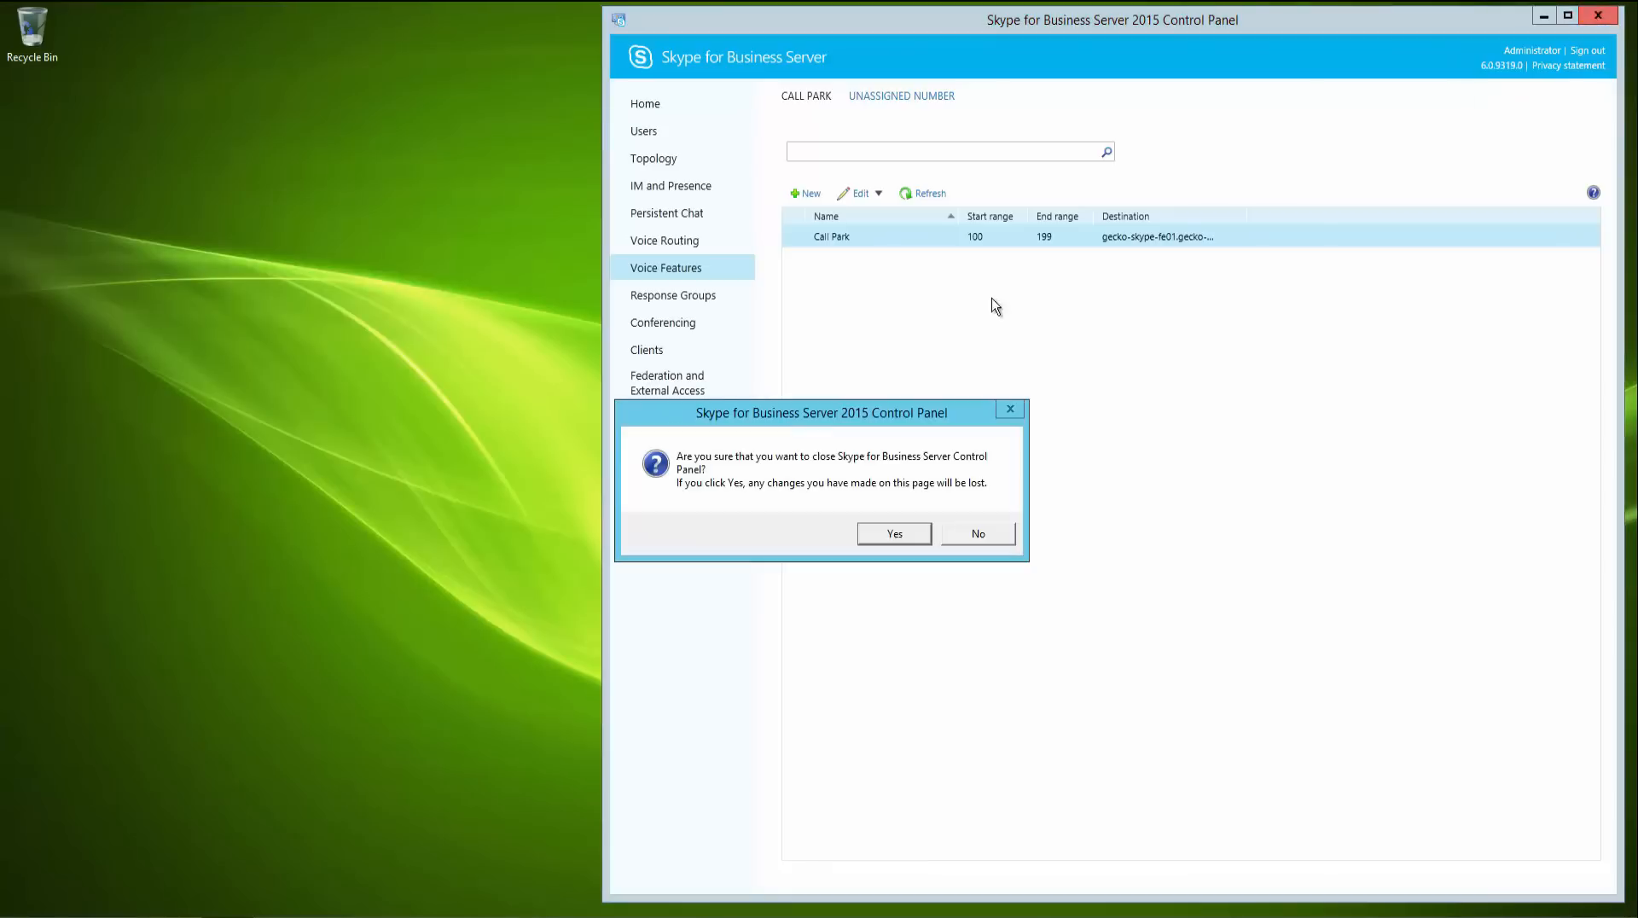
click(895, 534)
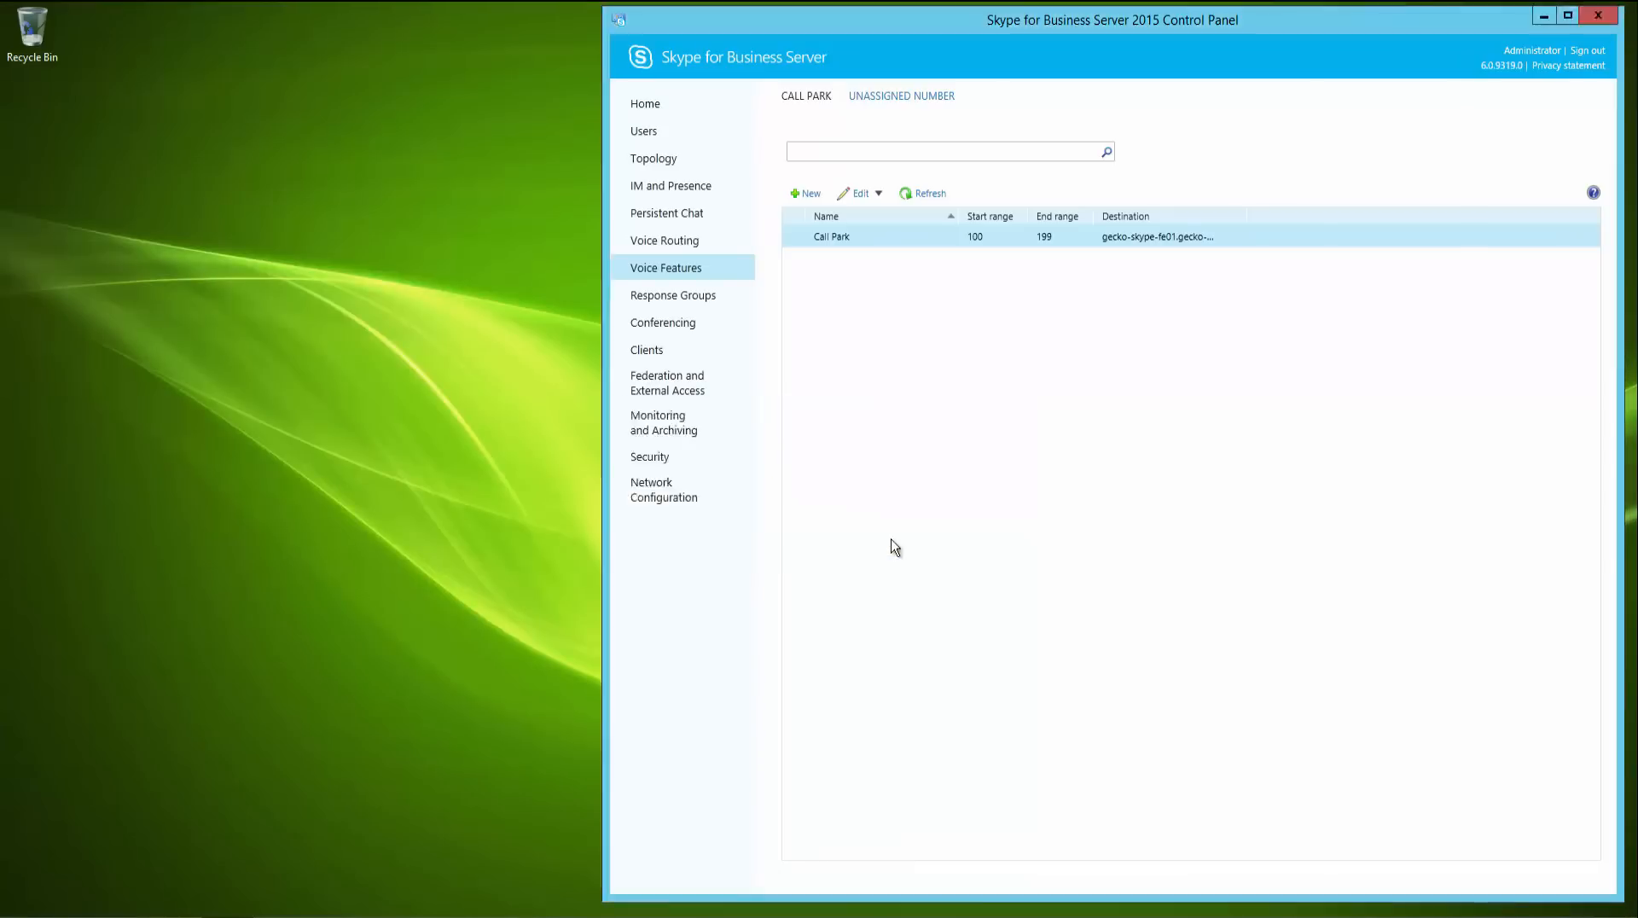
- Open Topology Builder from Start search and download the existing topology, saving it as temp.tbxml
click(13, 909)
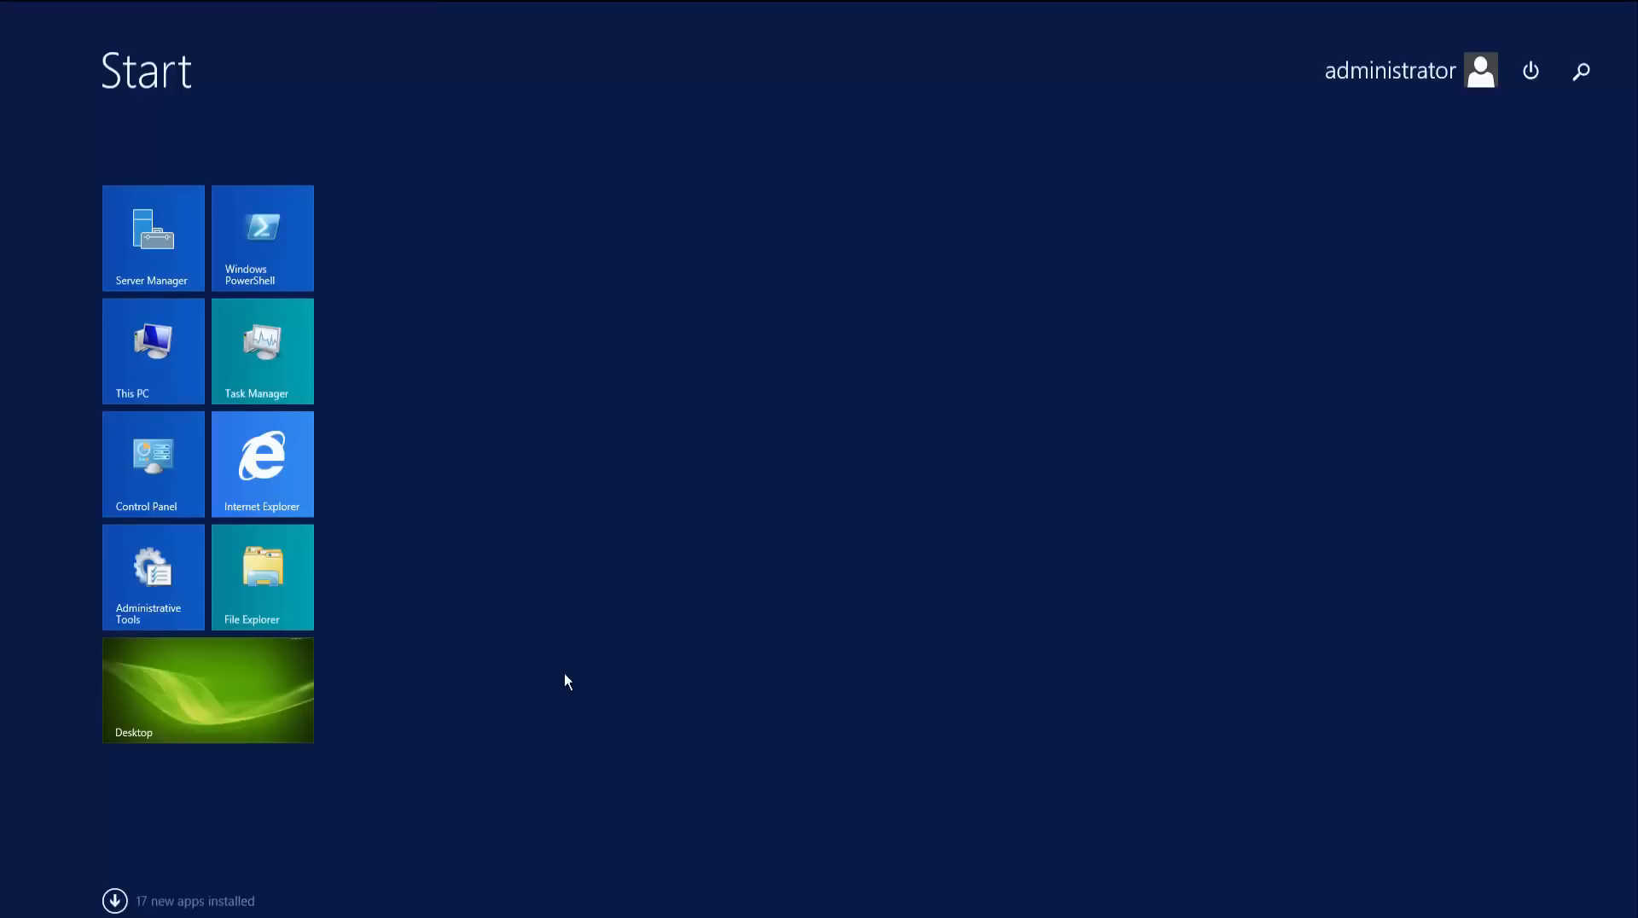
text(skype)
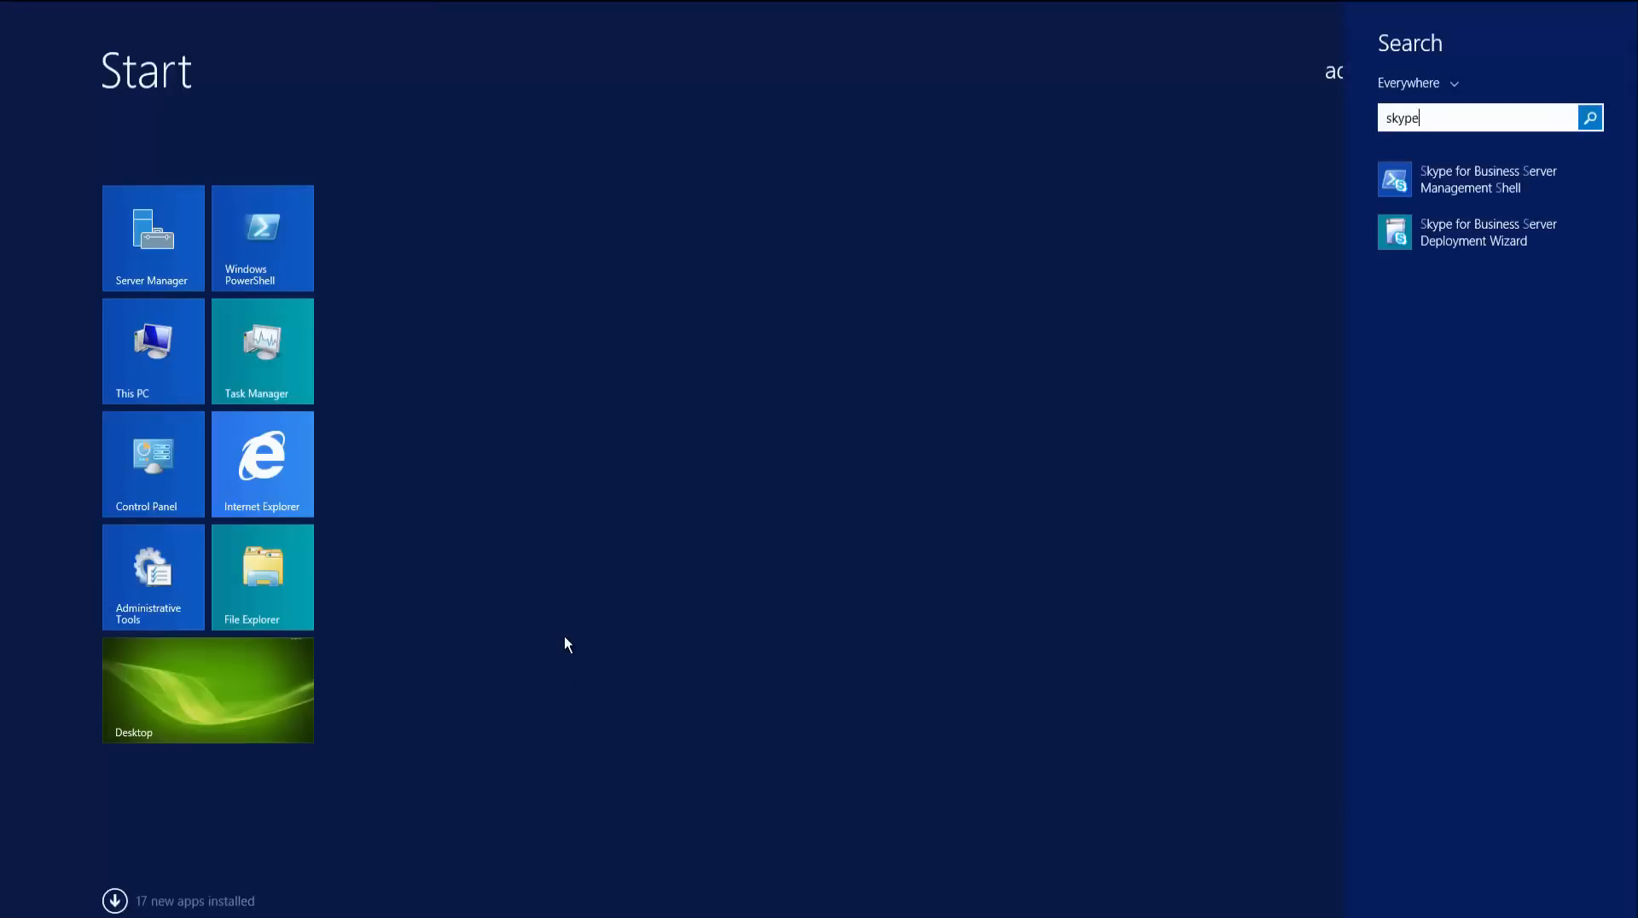
key(Down)
click(1491, 335)
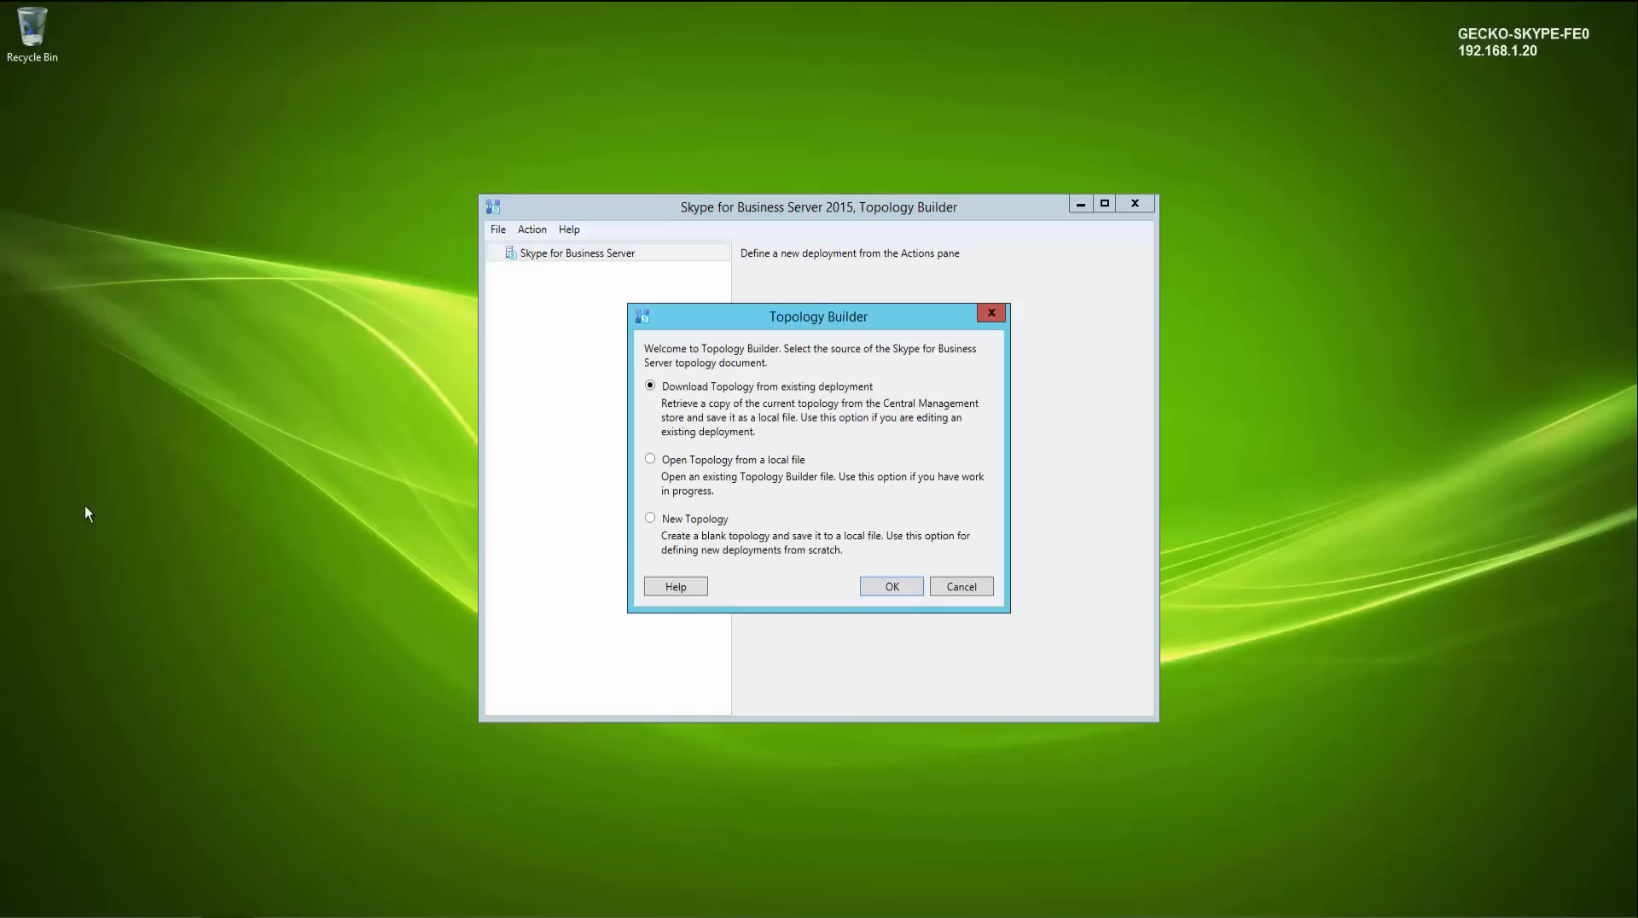
click(897, 582)
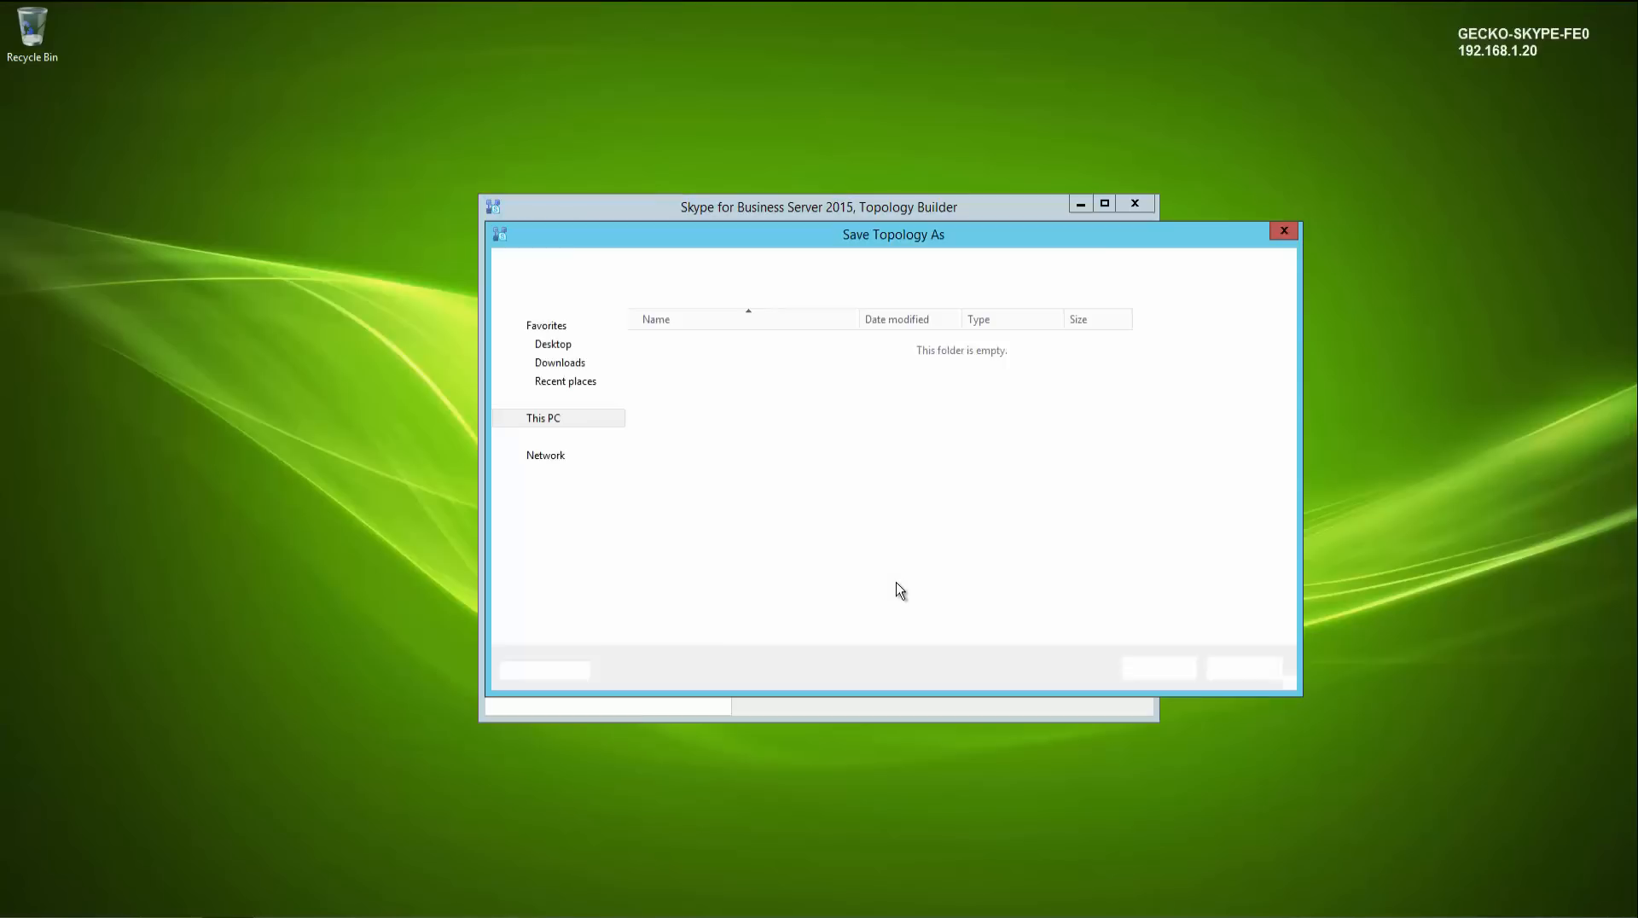
click(700, 533)
click(1160, 669)
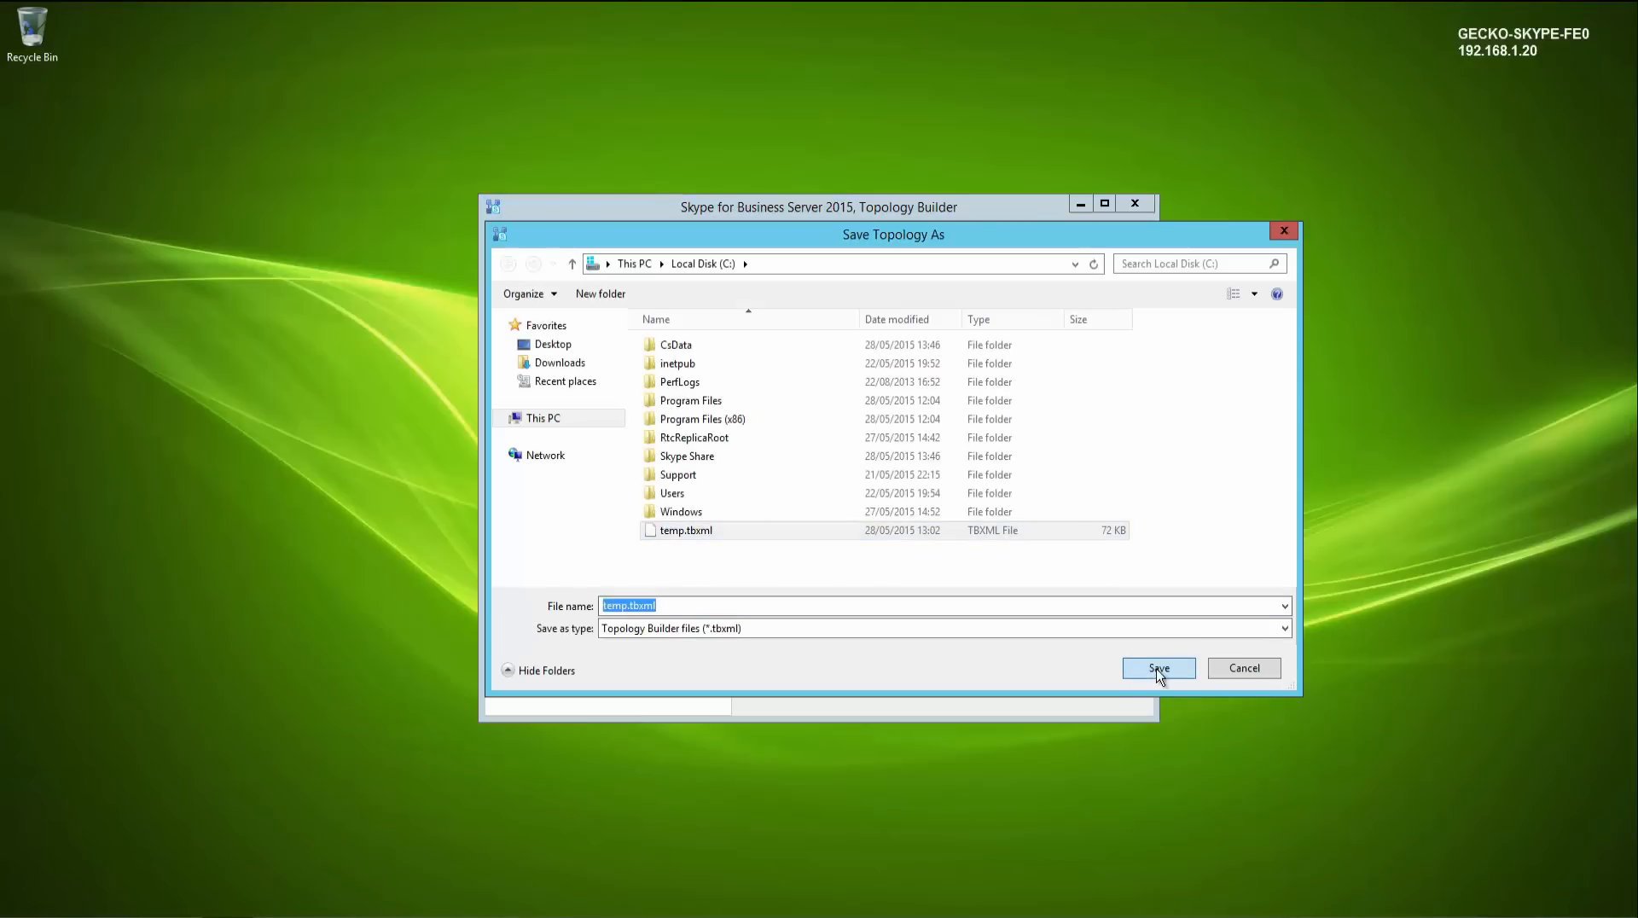
click(869, 472)
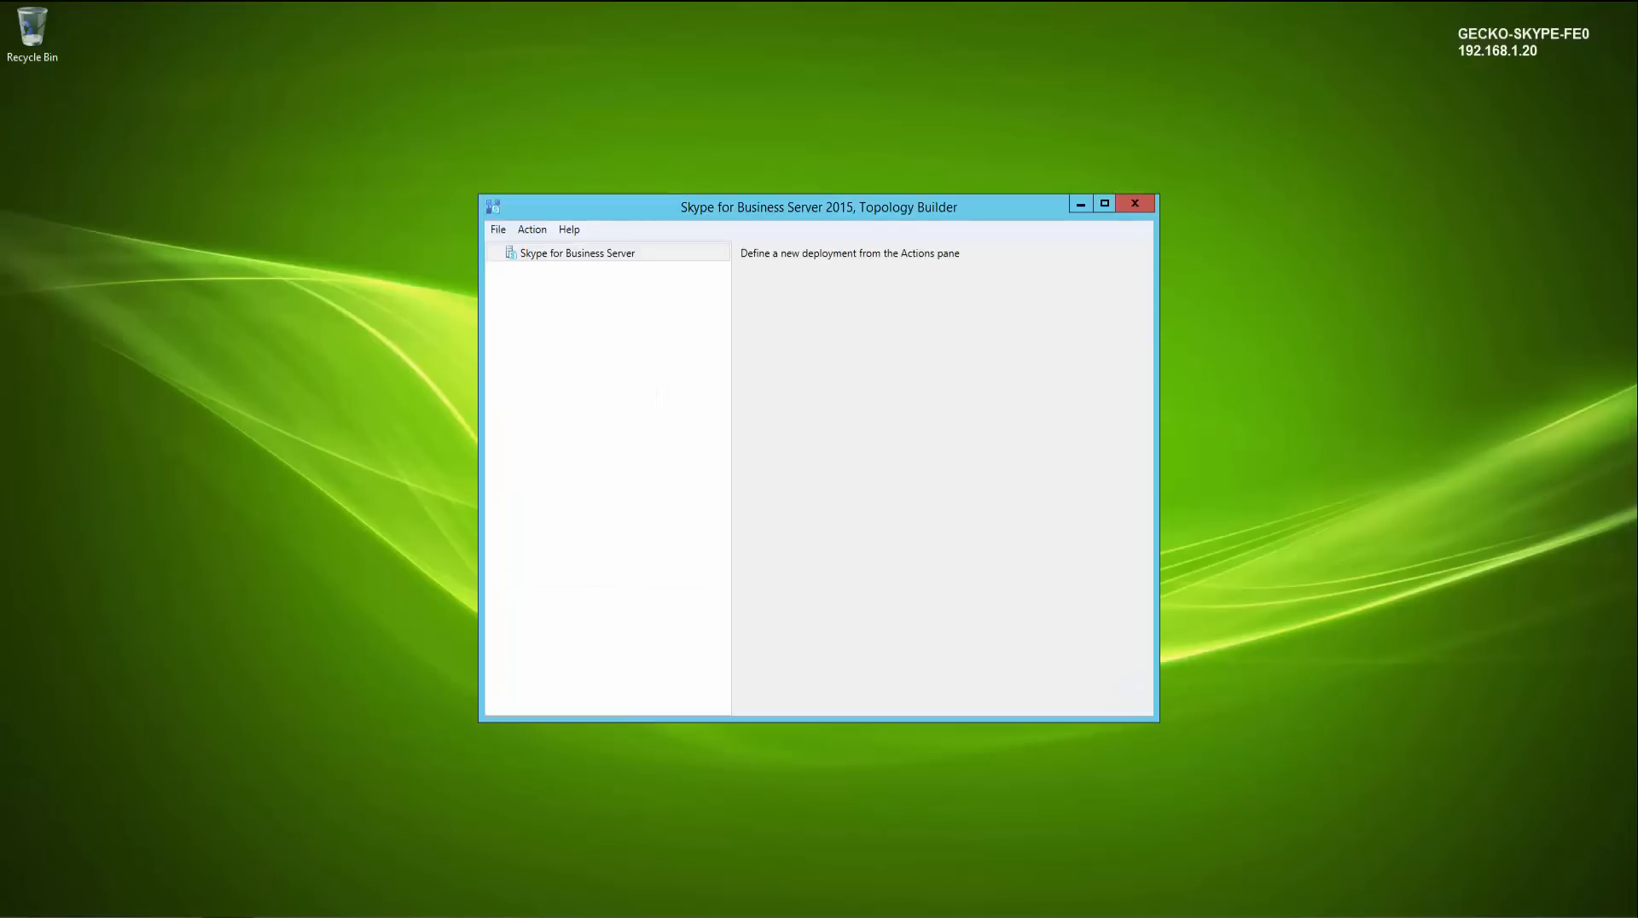
- Expand the Lync Server 2010, Standard Edition Front End Servers, Shared Components and Trunks nodes to examine legacy components
click(494, 254)
click(507, 272)
click(522, 290)
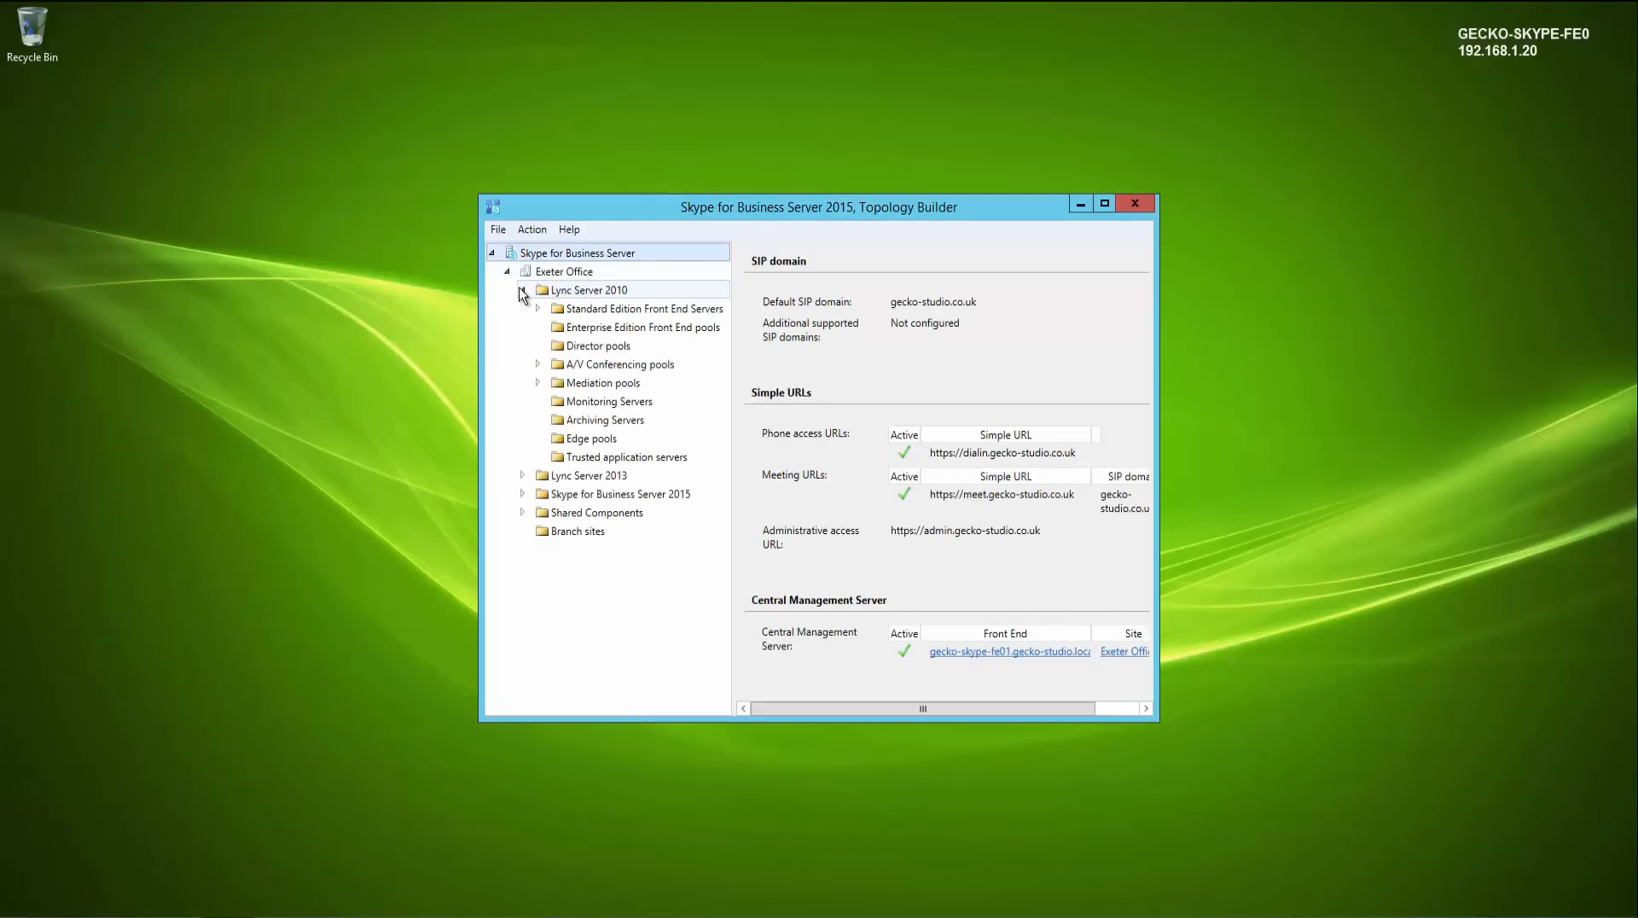
click(538, 308)
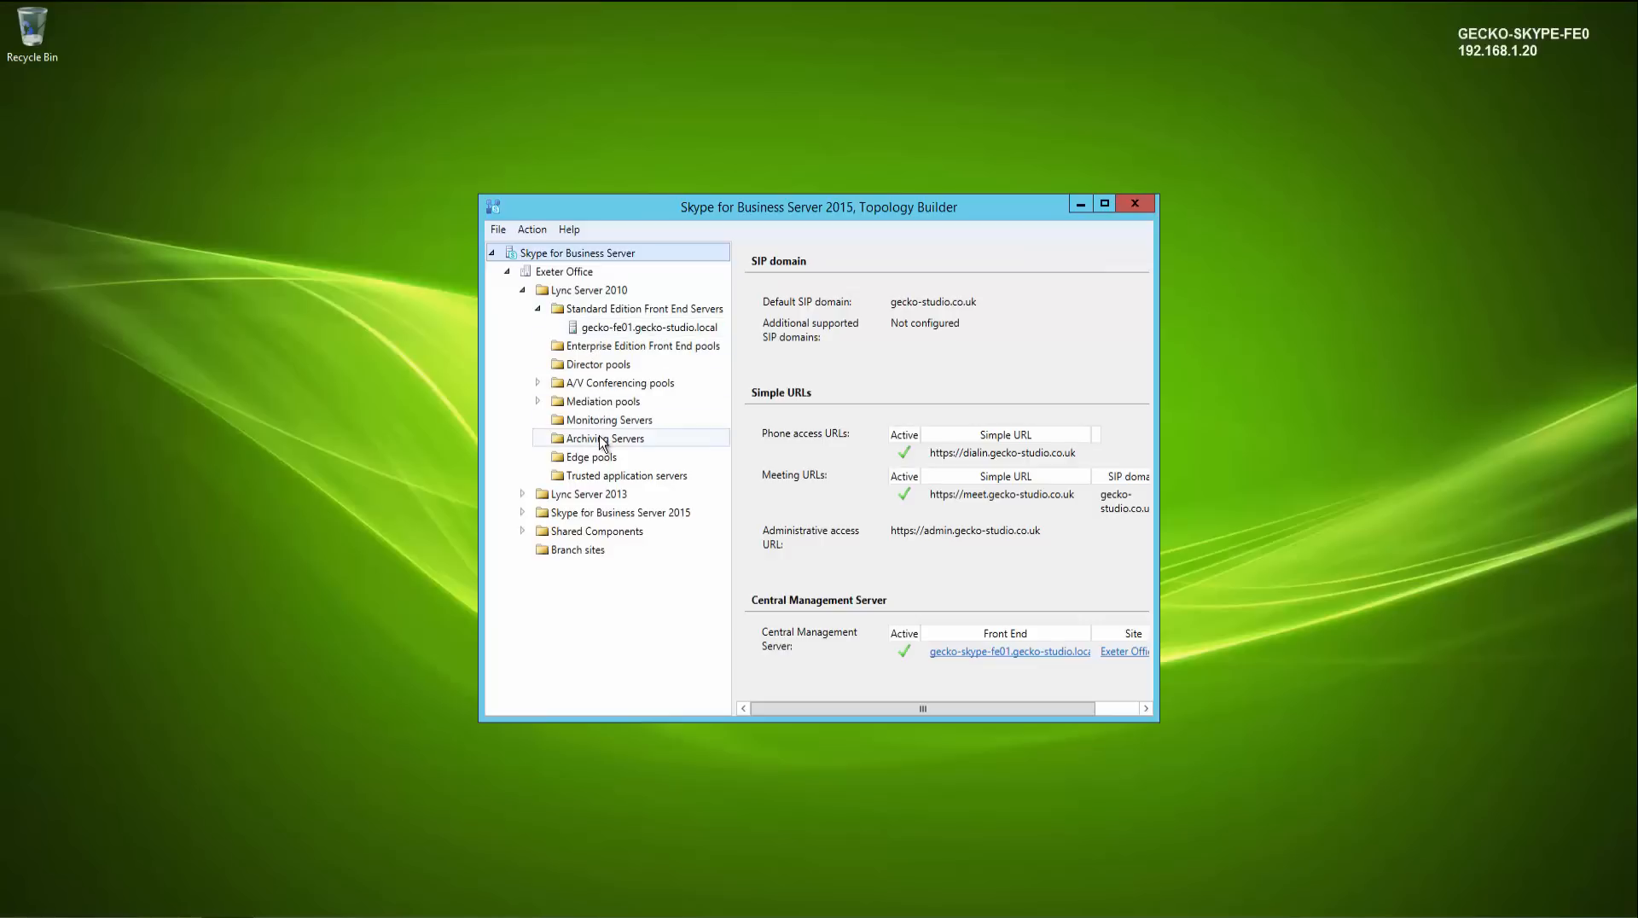
click(523, 531)
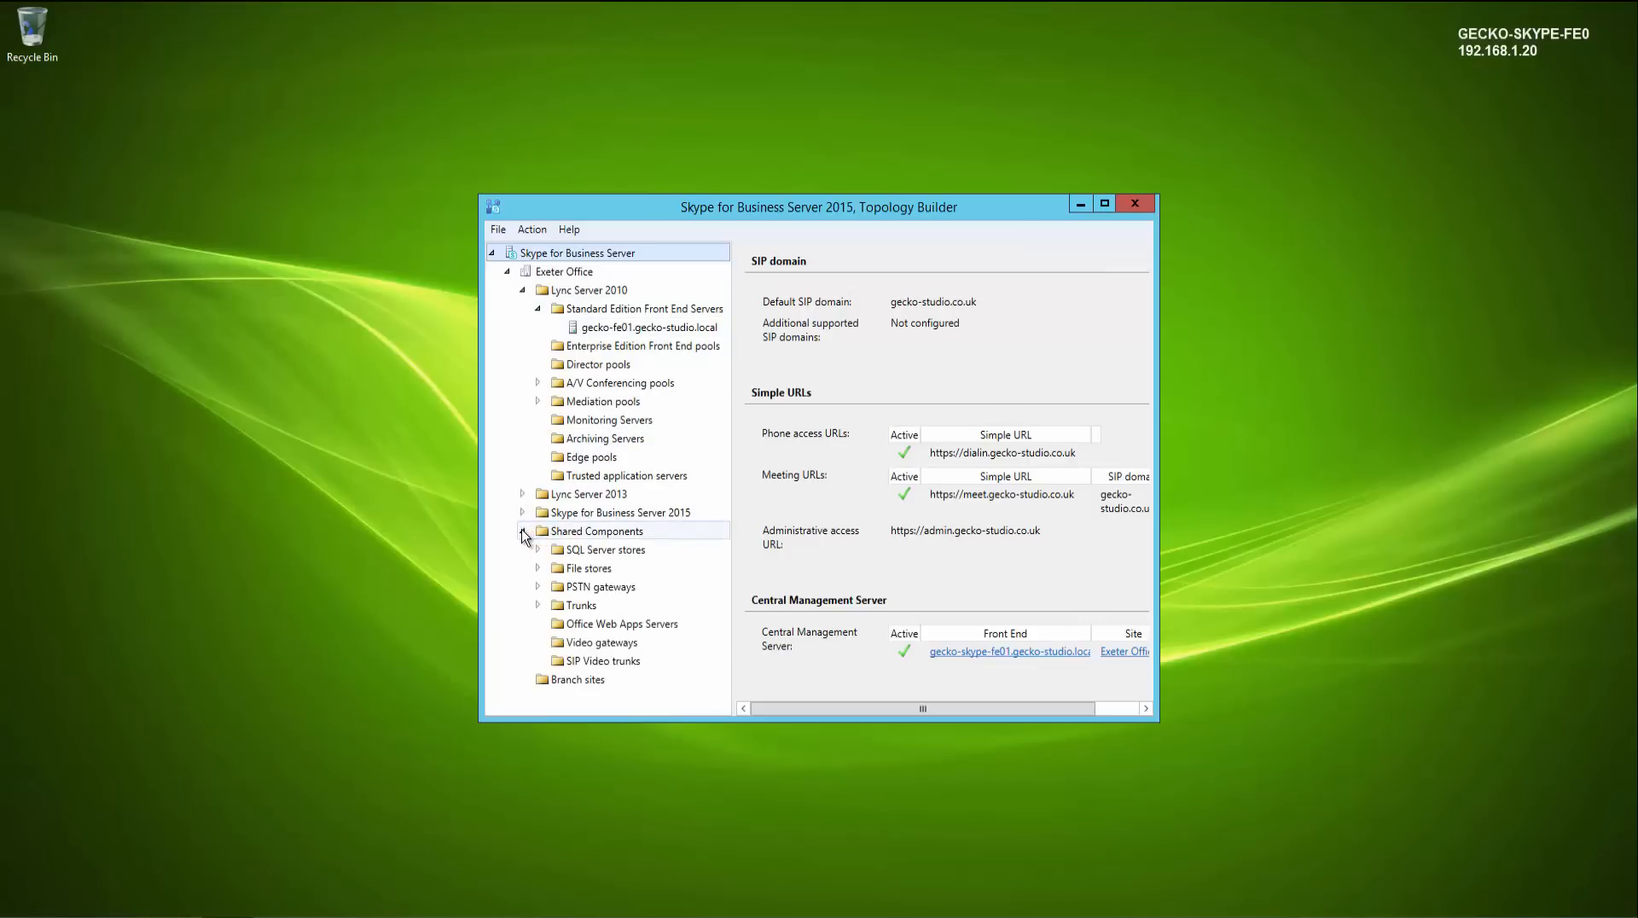
click(537, 605)
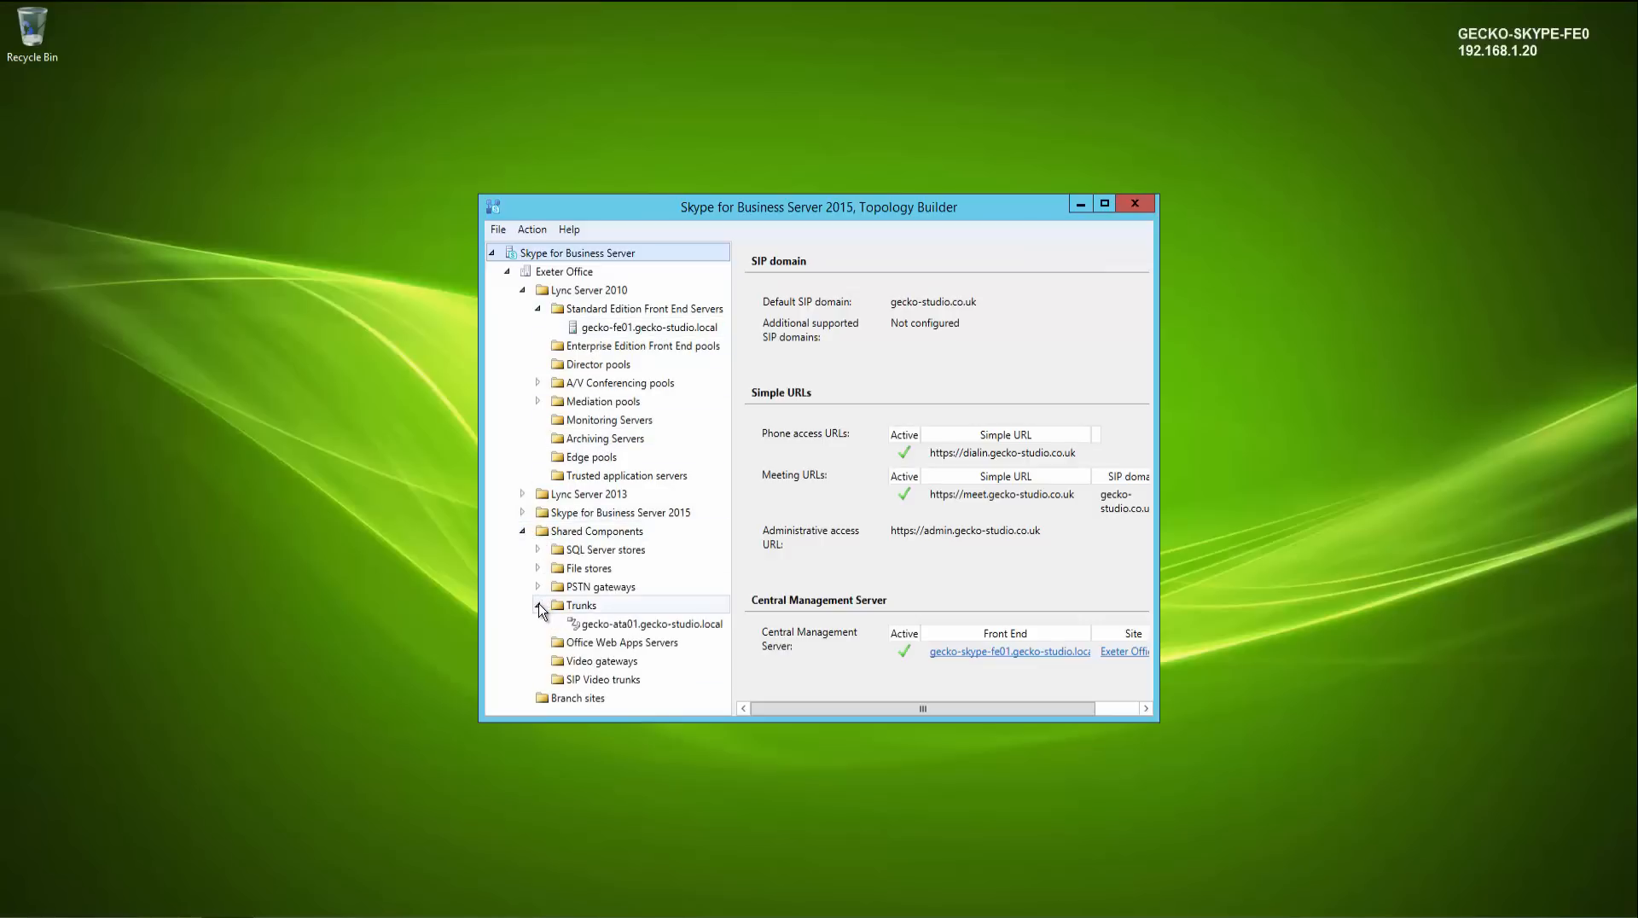
- Change the gecko-ata01.gecko-studio.local trunk's associated Mediation Server to gecko-skype-fe01.gecko-studio.local
click(593, 627)
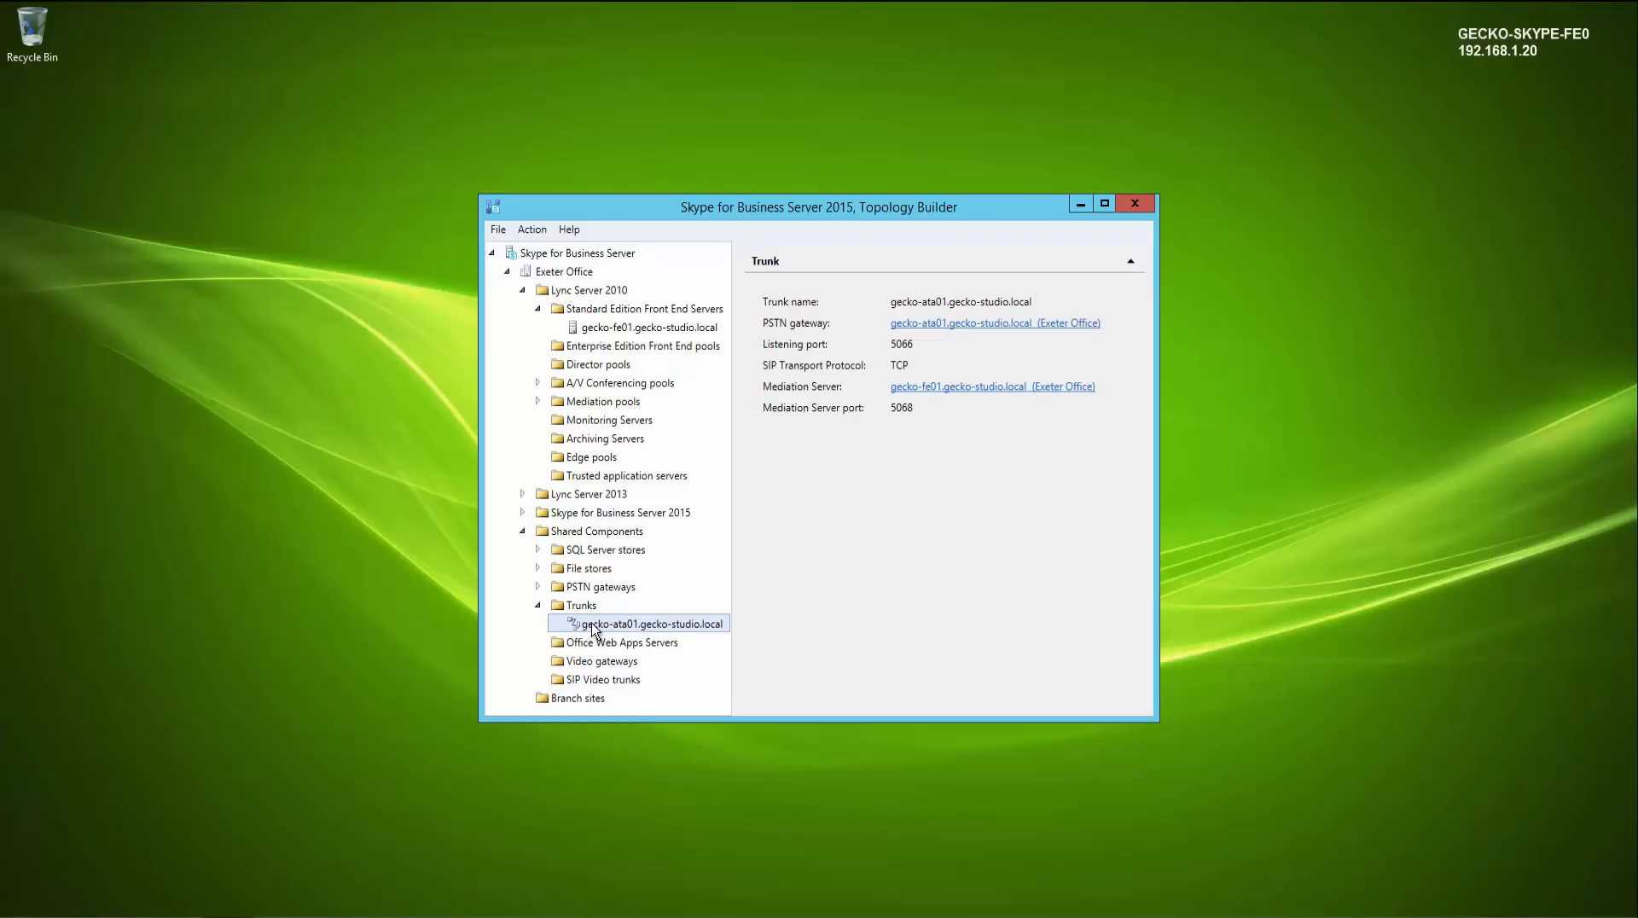
right_click(593, 630)
click(638, 633)
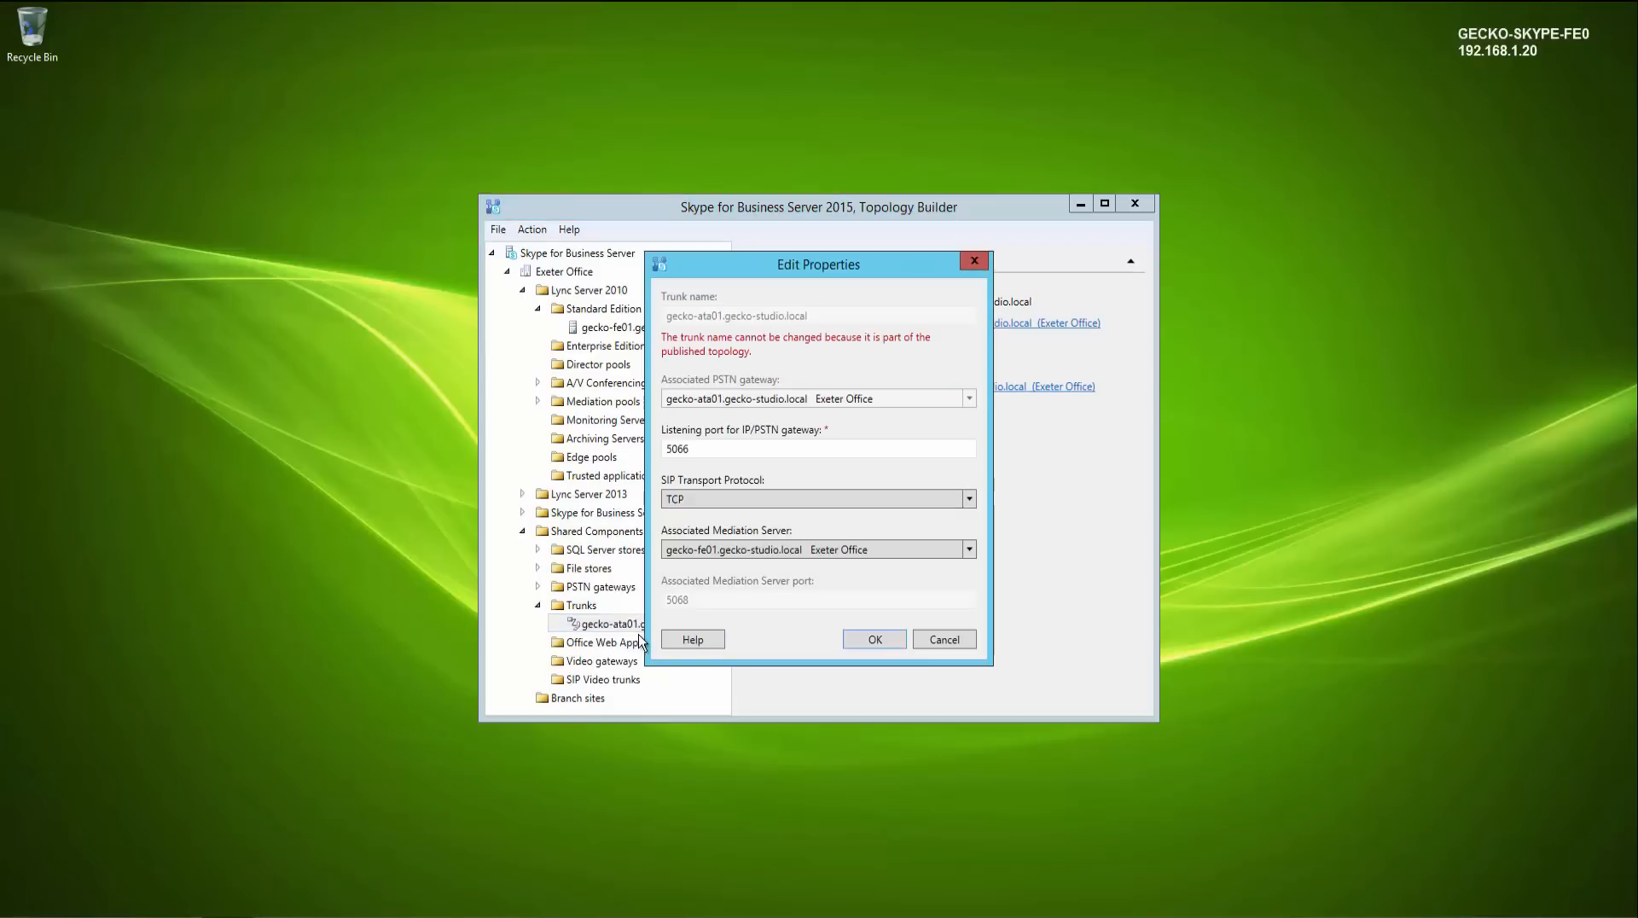
click(861, 555)
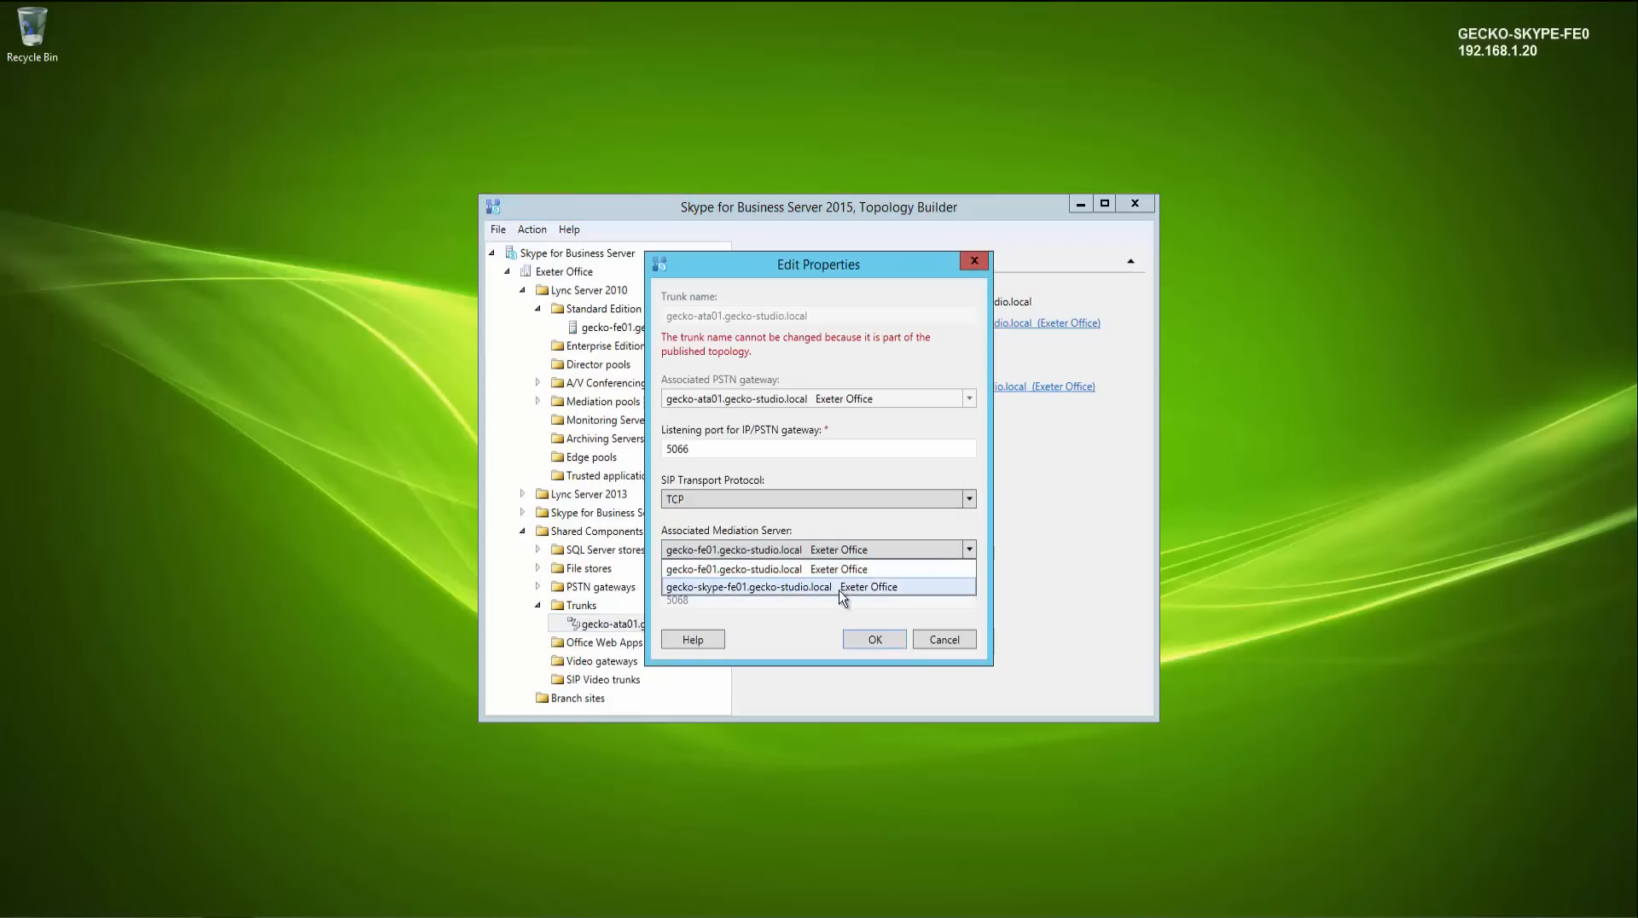
click(843, 588)
click(872, 641)
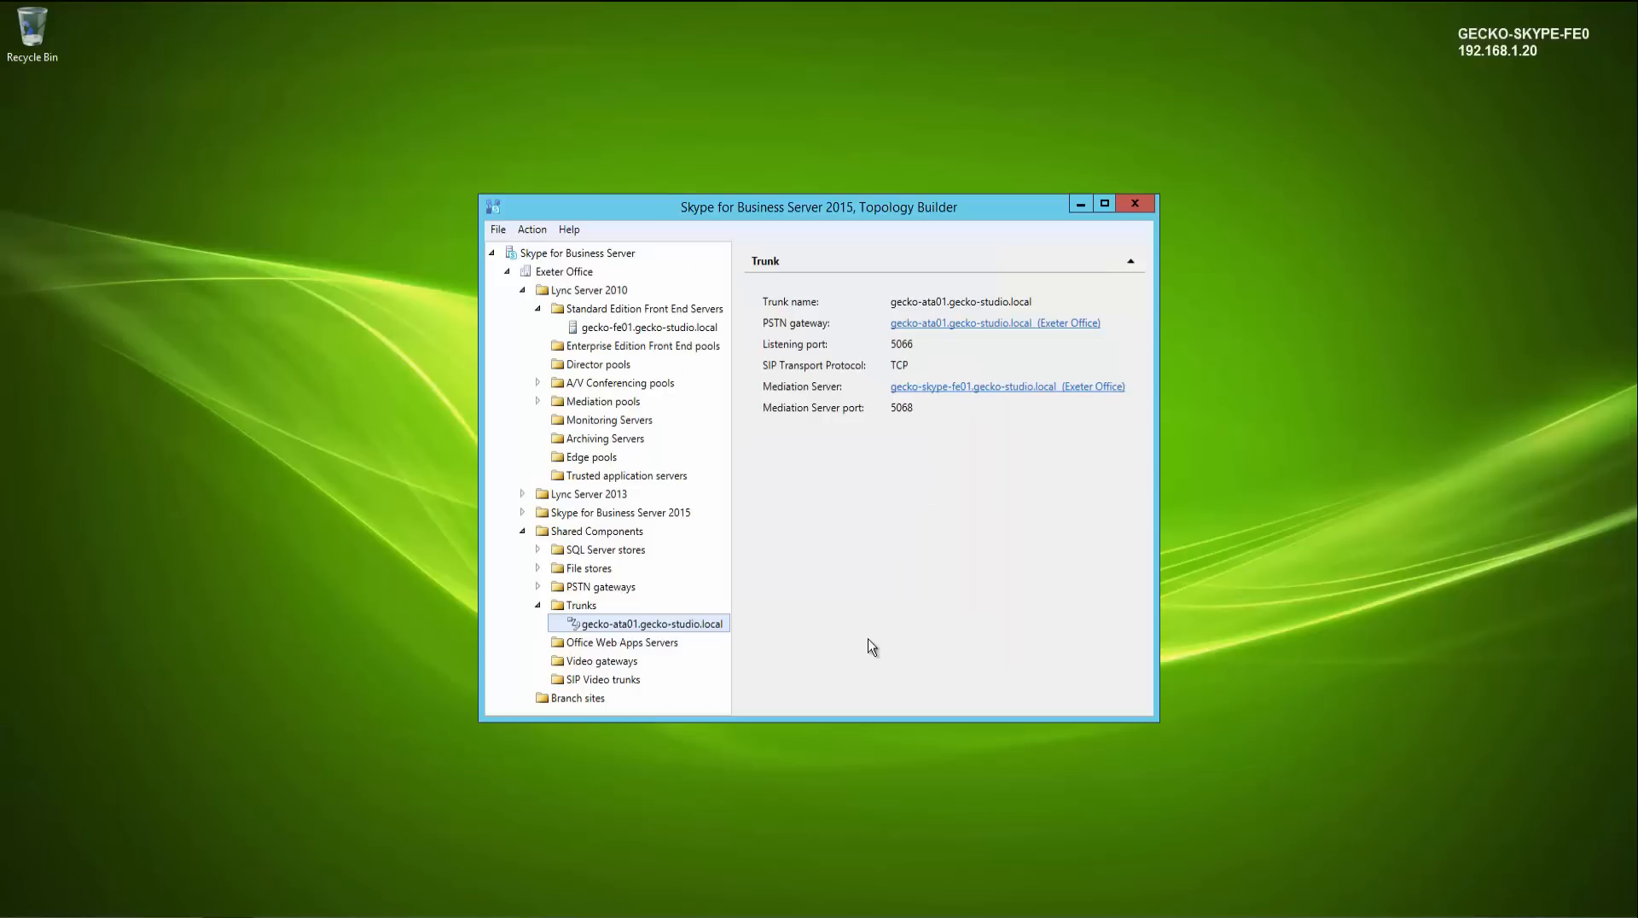
- Delete the legacy gecko-fe01.gecko-studio.local Standard Edition front end server, also deleting its redundant file store
click(538, 605)
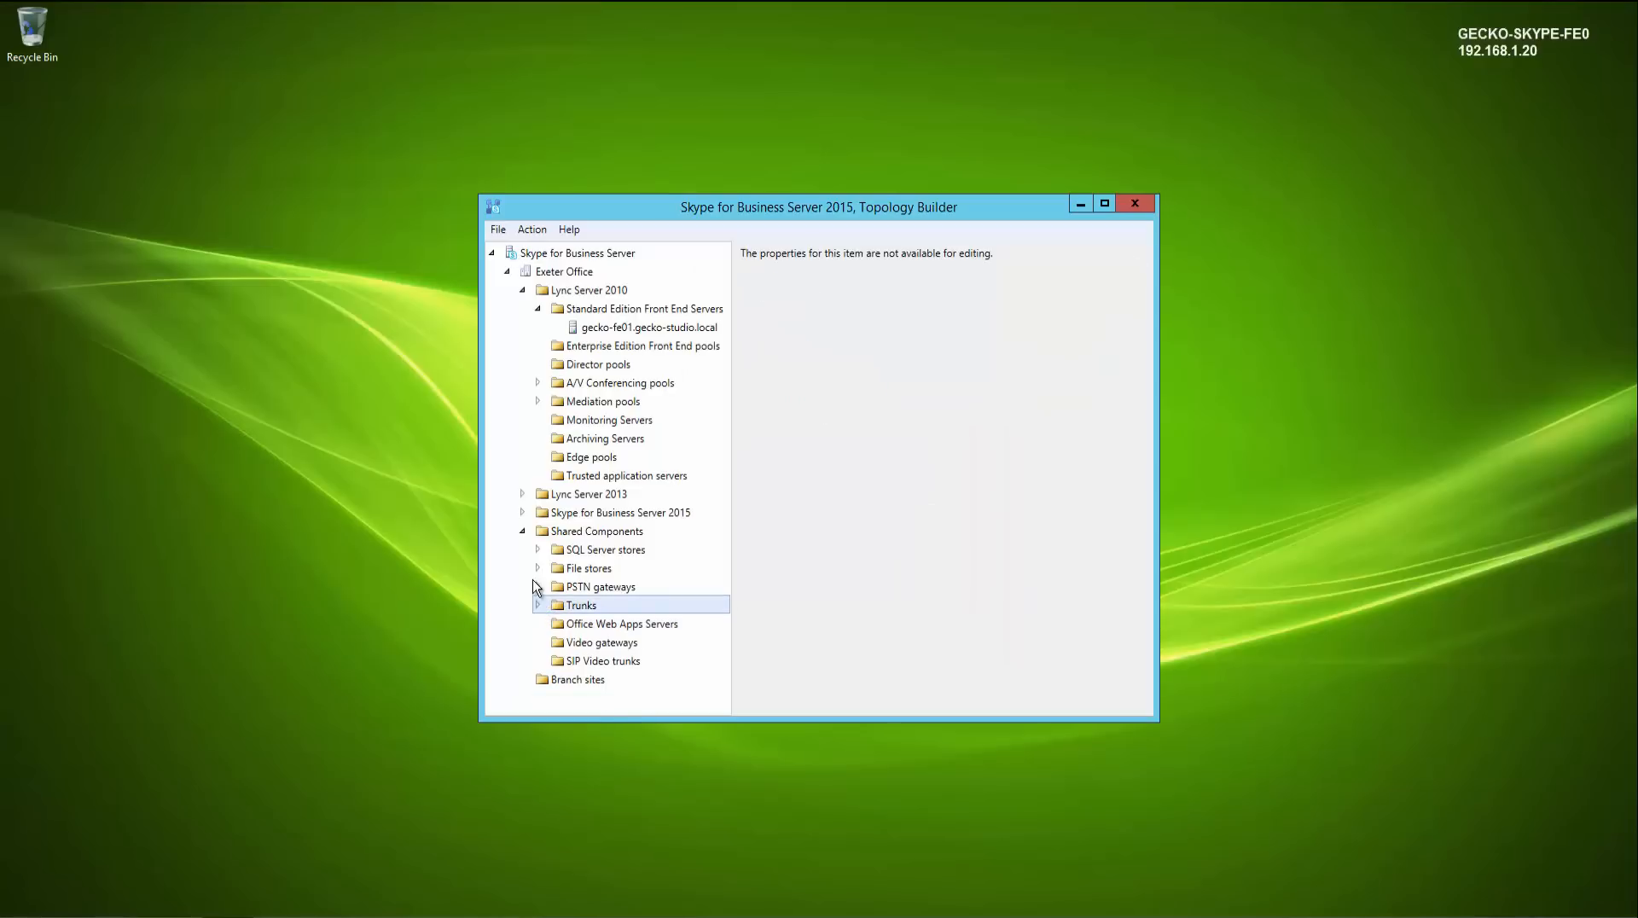
click(537, 568)
click(538, 553)
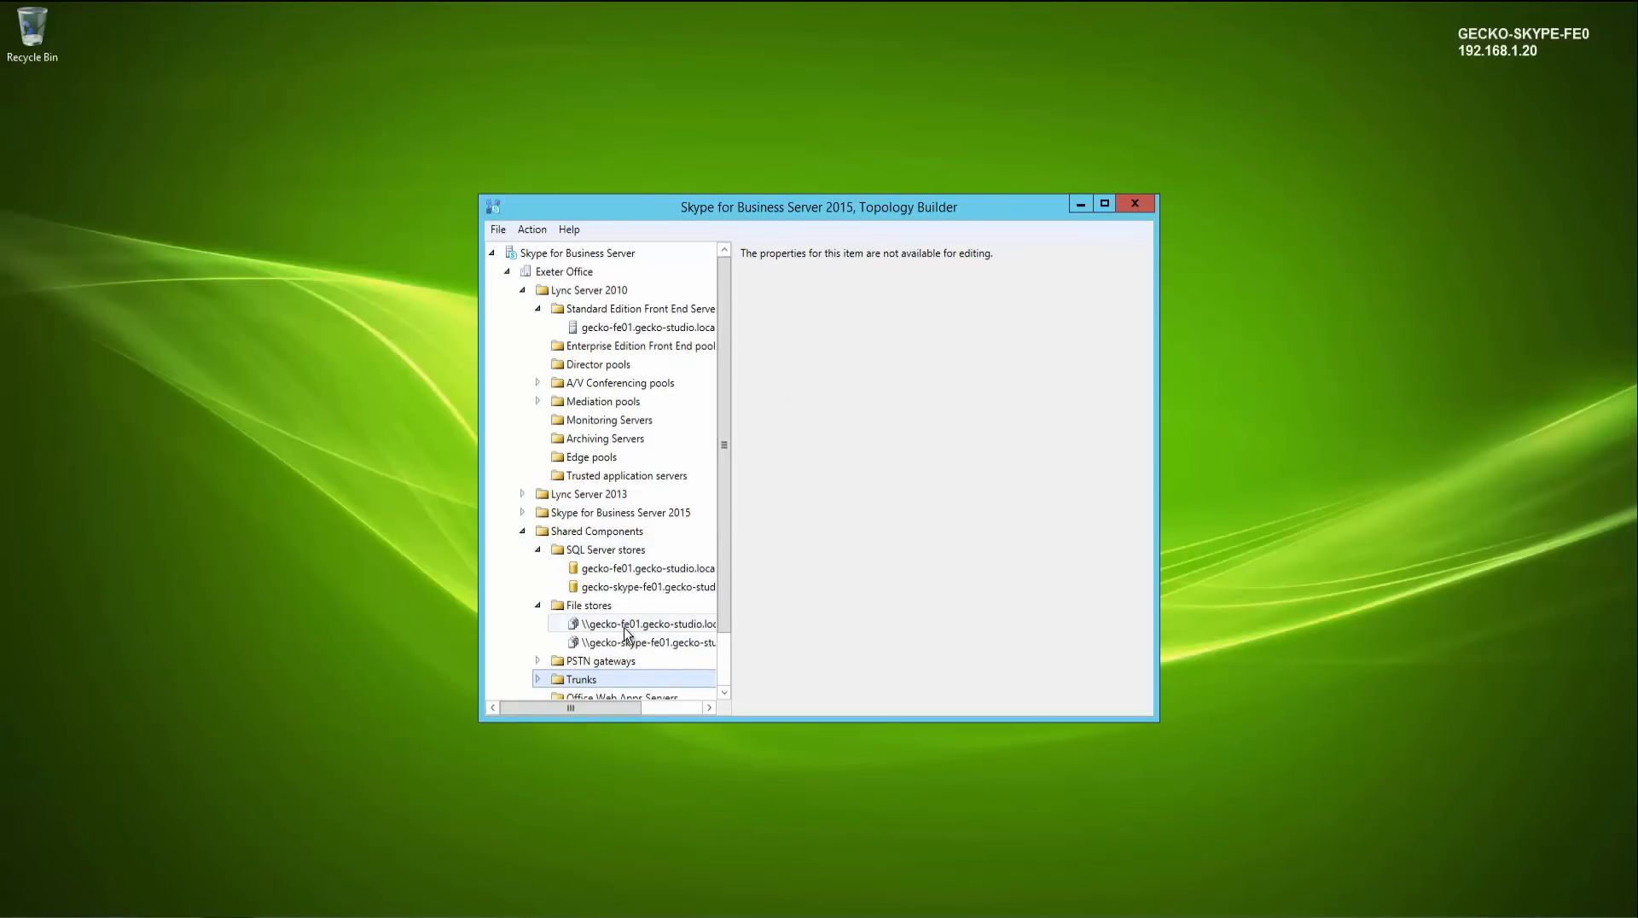
click(611, 335)
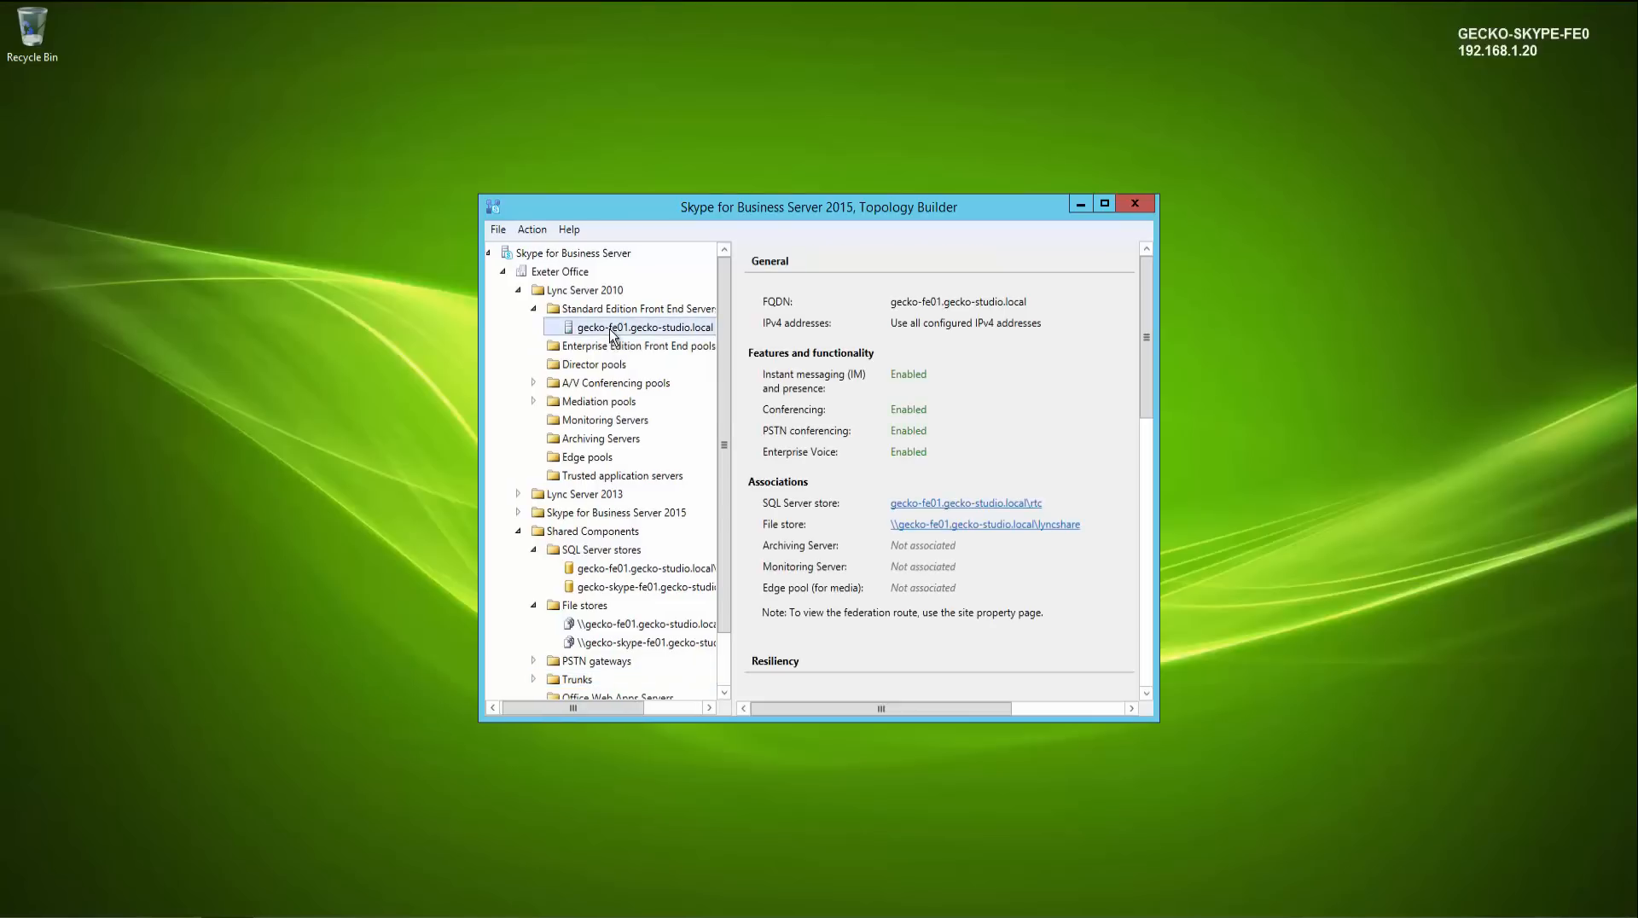
right_click(611, 335)
key(Escape)
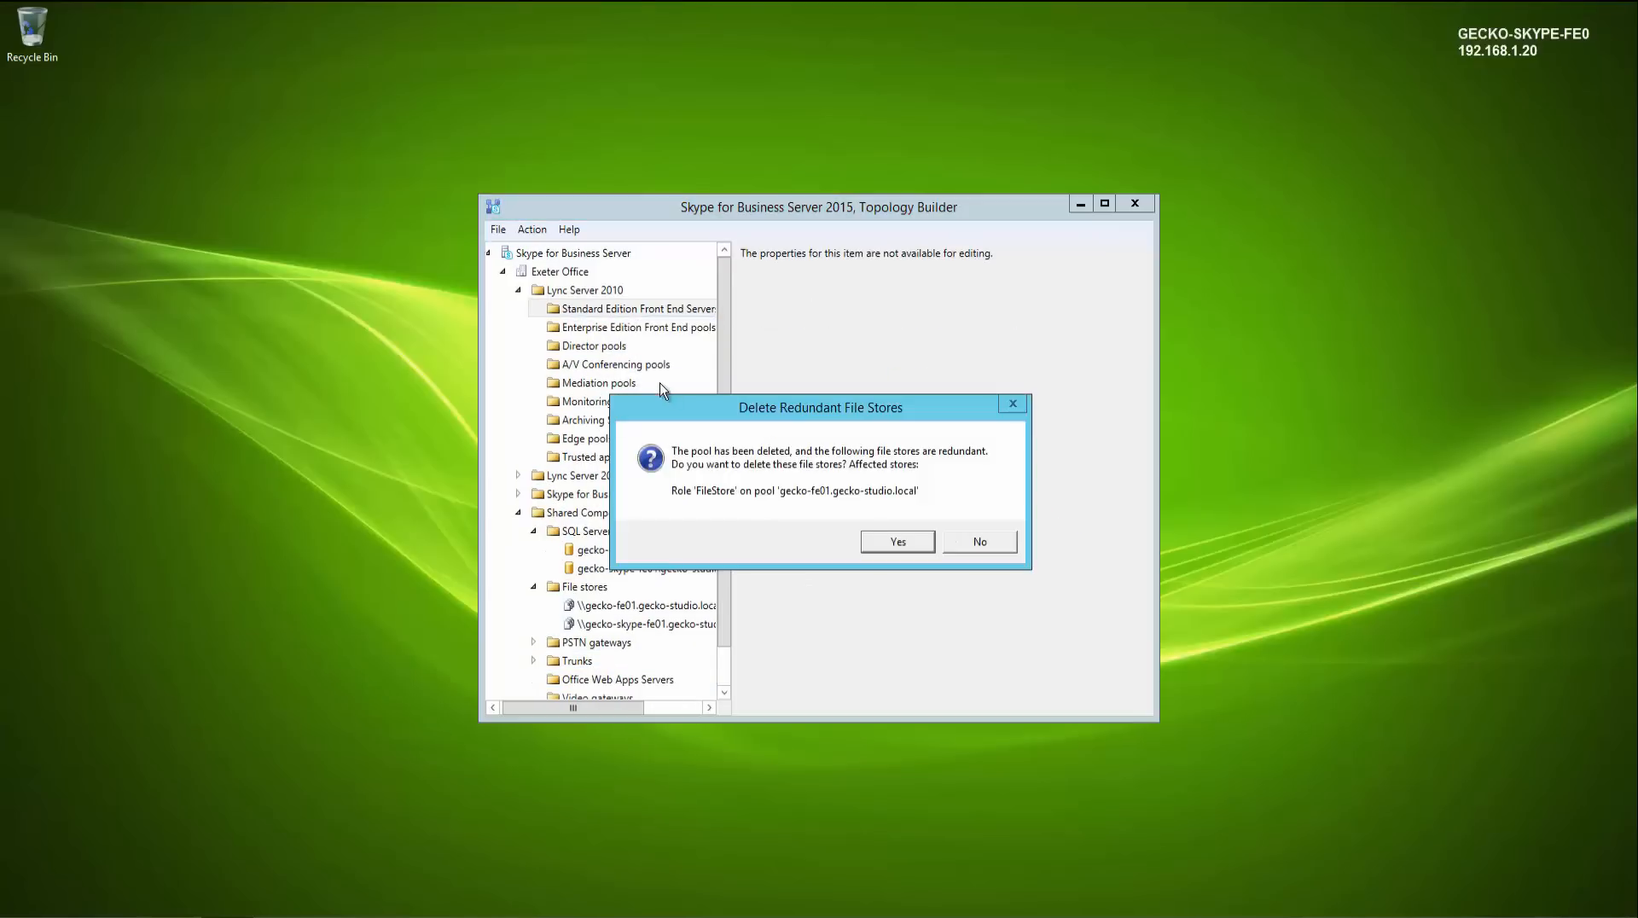
click(890, 544)
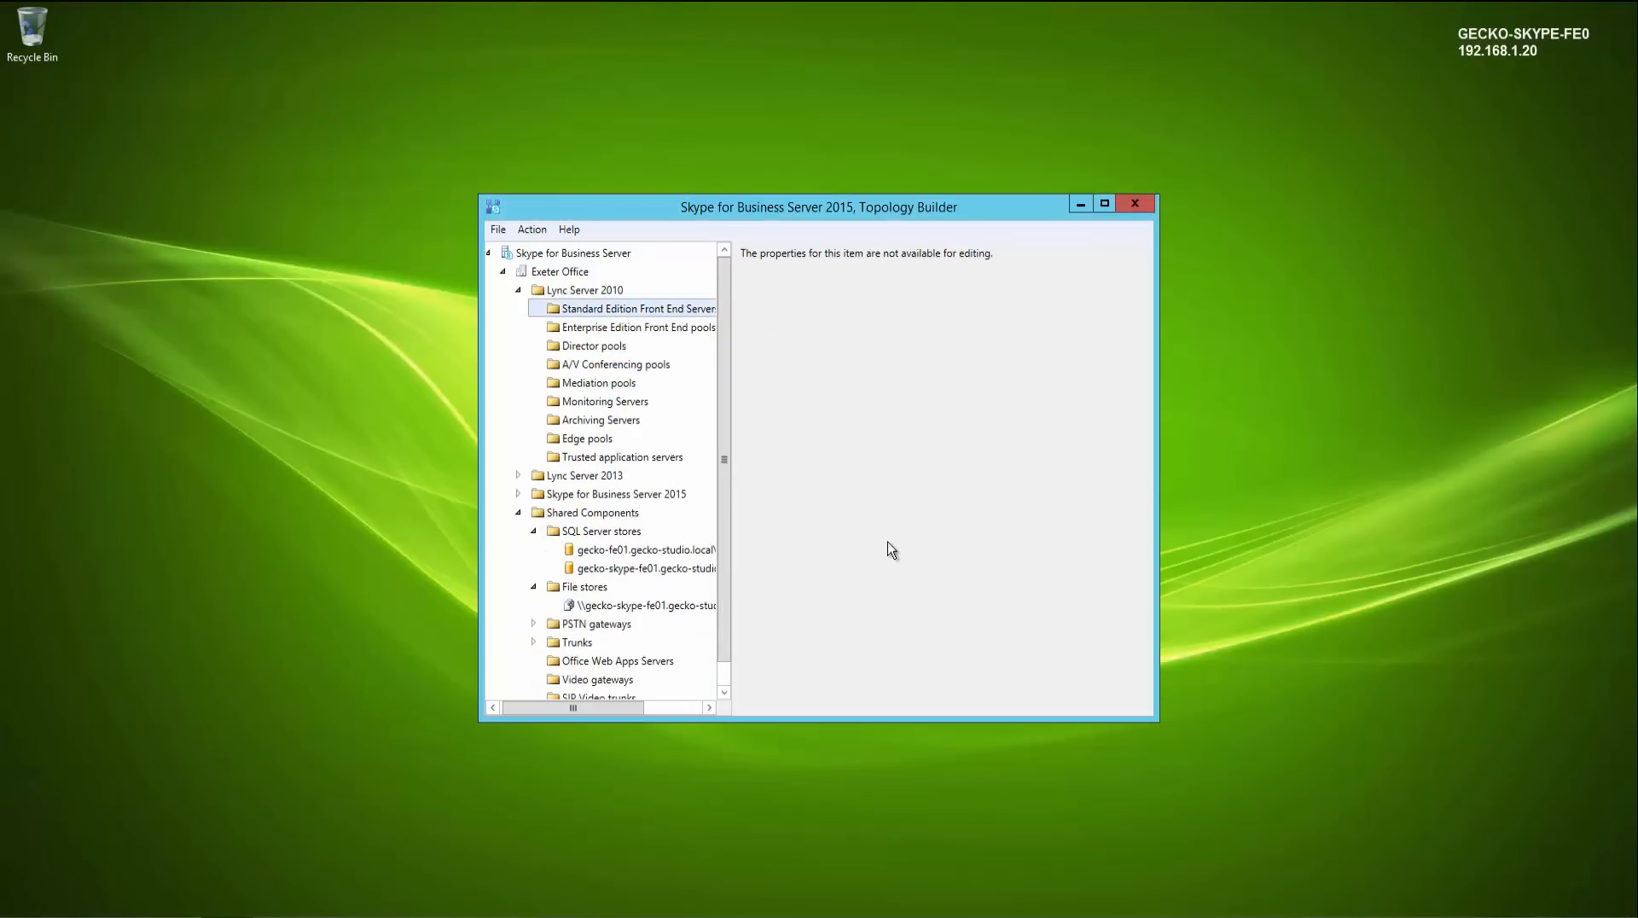
- Delete the legacy gecko-fe01.gecko-studio.local\rtc SQL Server store
click(619, 556)
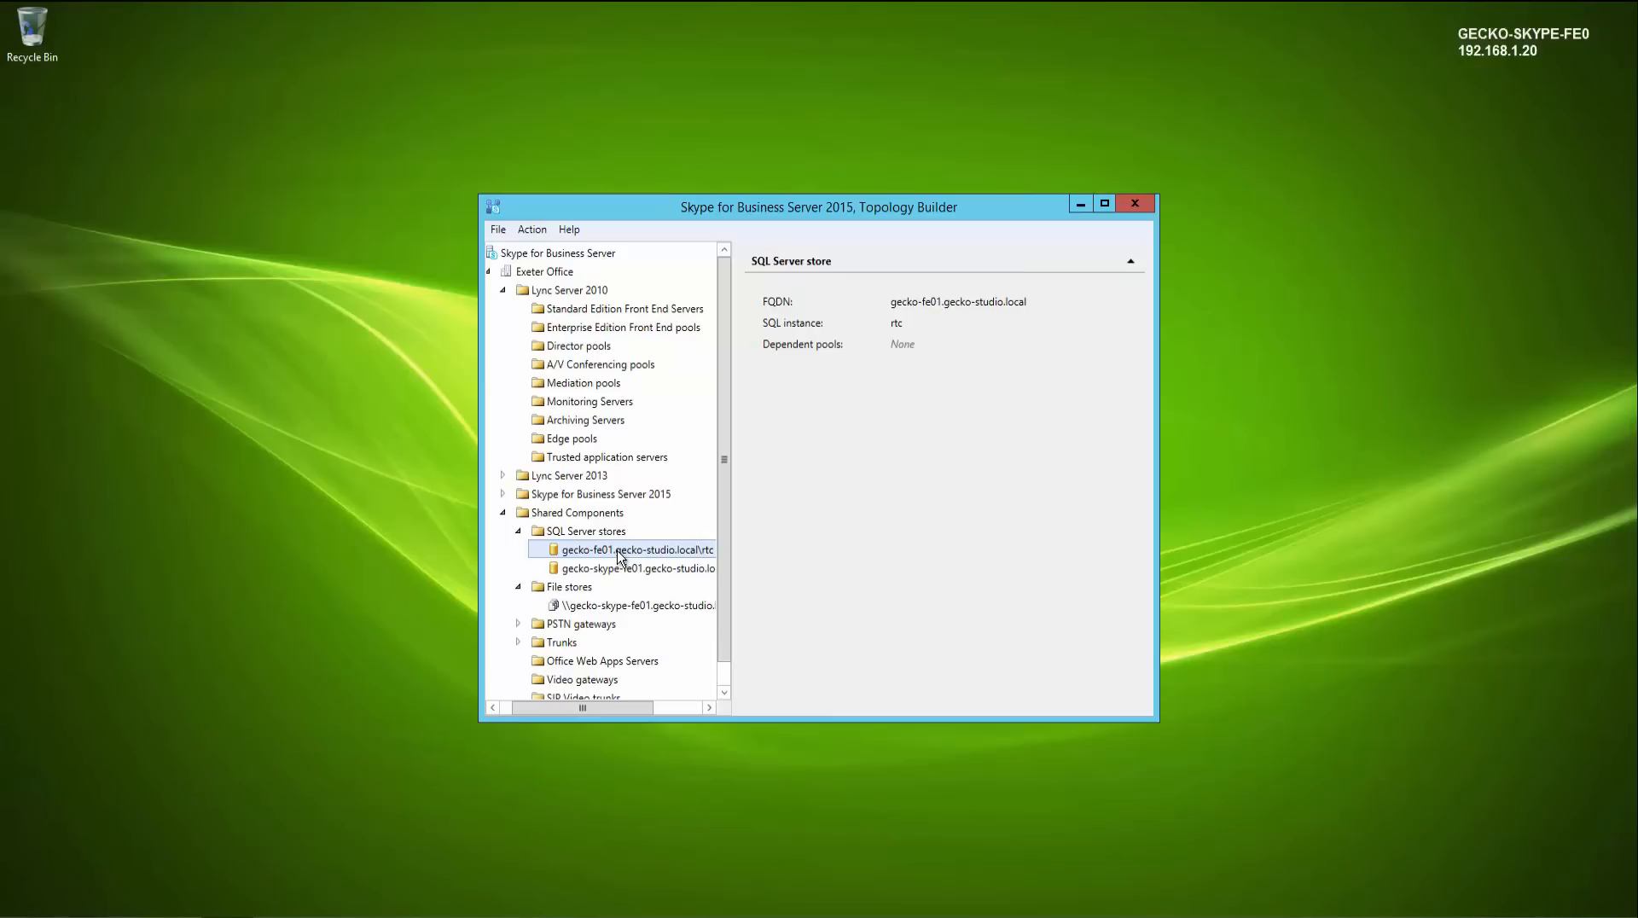
right_click(618, 552)
click(665, 612)
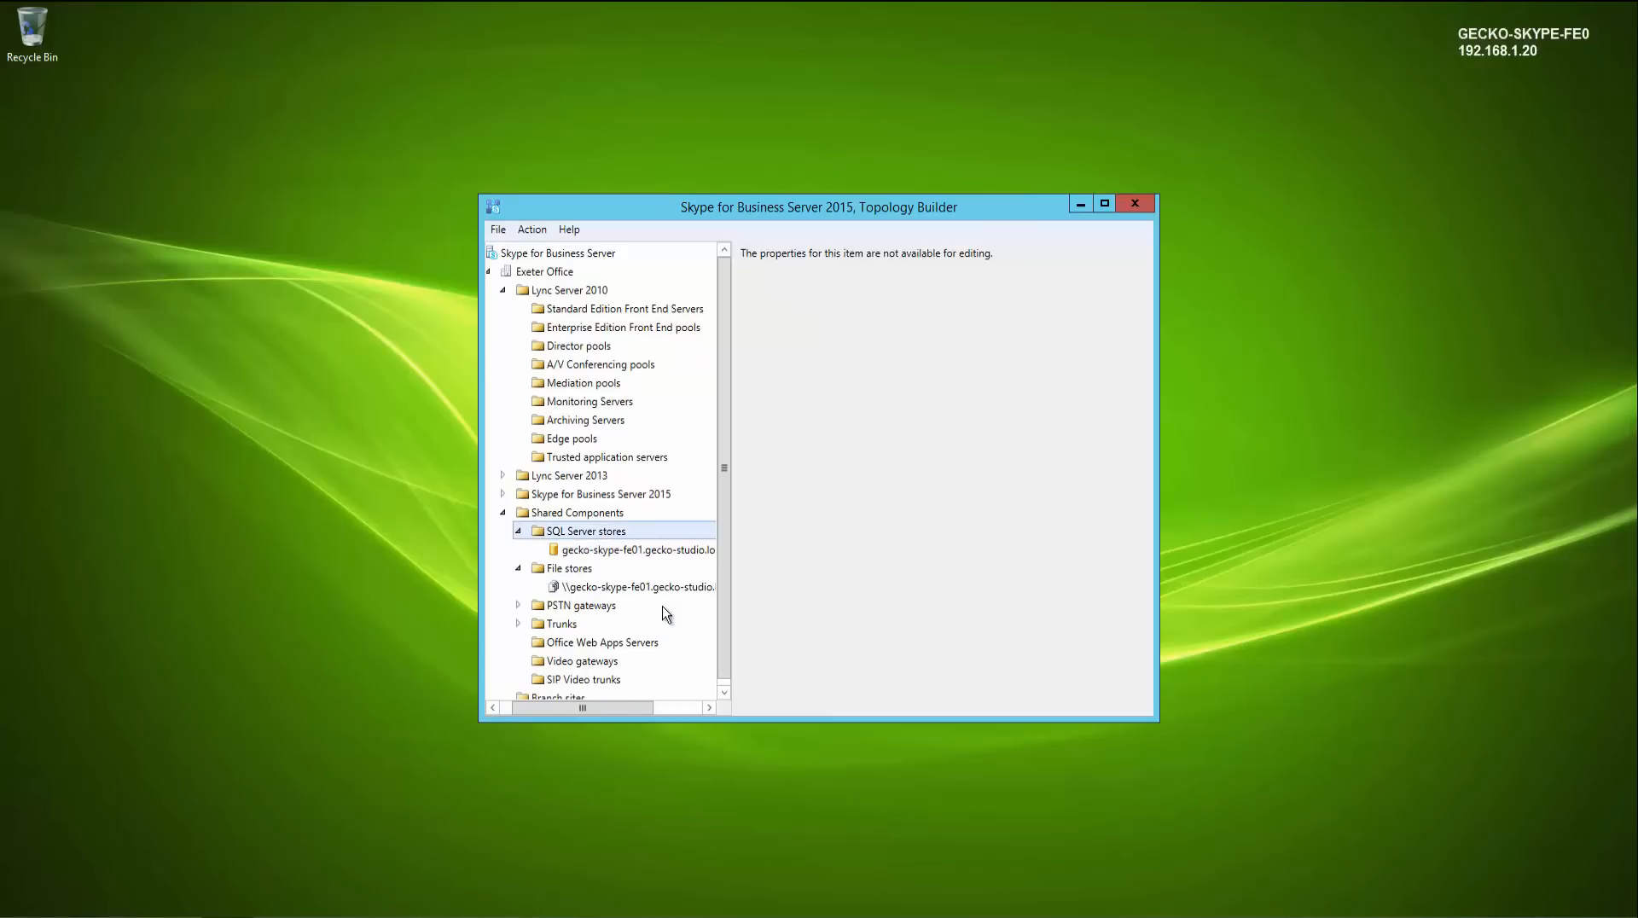
- Publish the topology, accepting deletion of all removed applications and servers with Yes to All
click(519, 569)
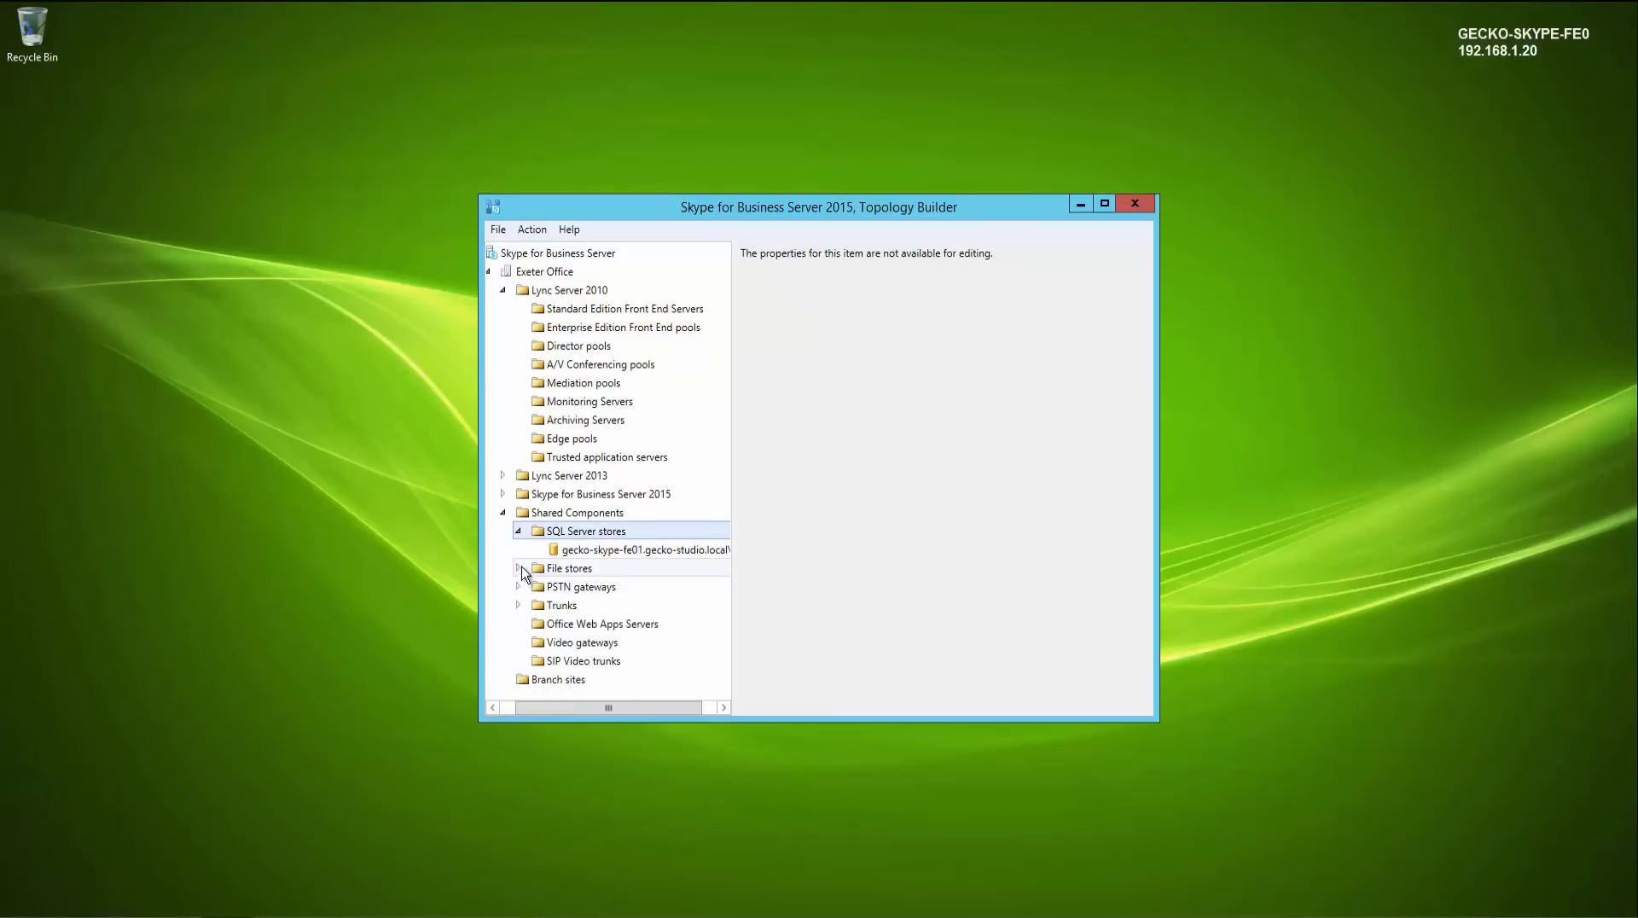
click(518, 531)
click(523, 513)
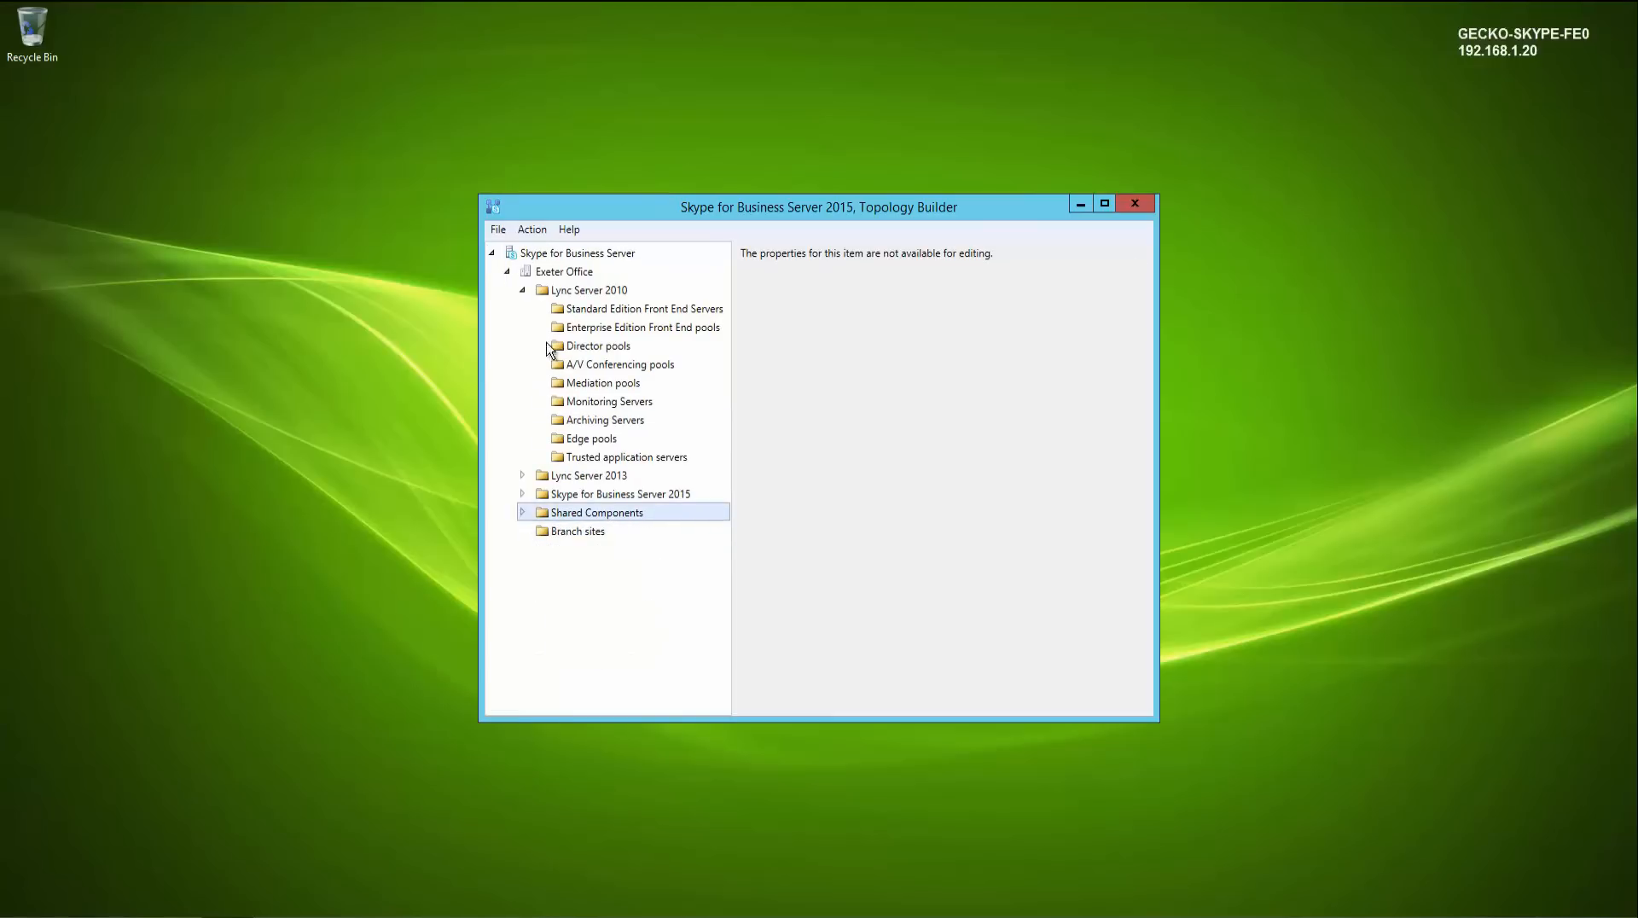
click(522, 290)
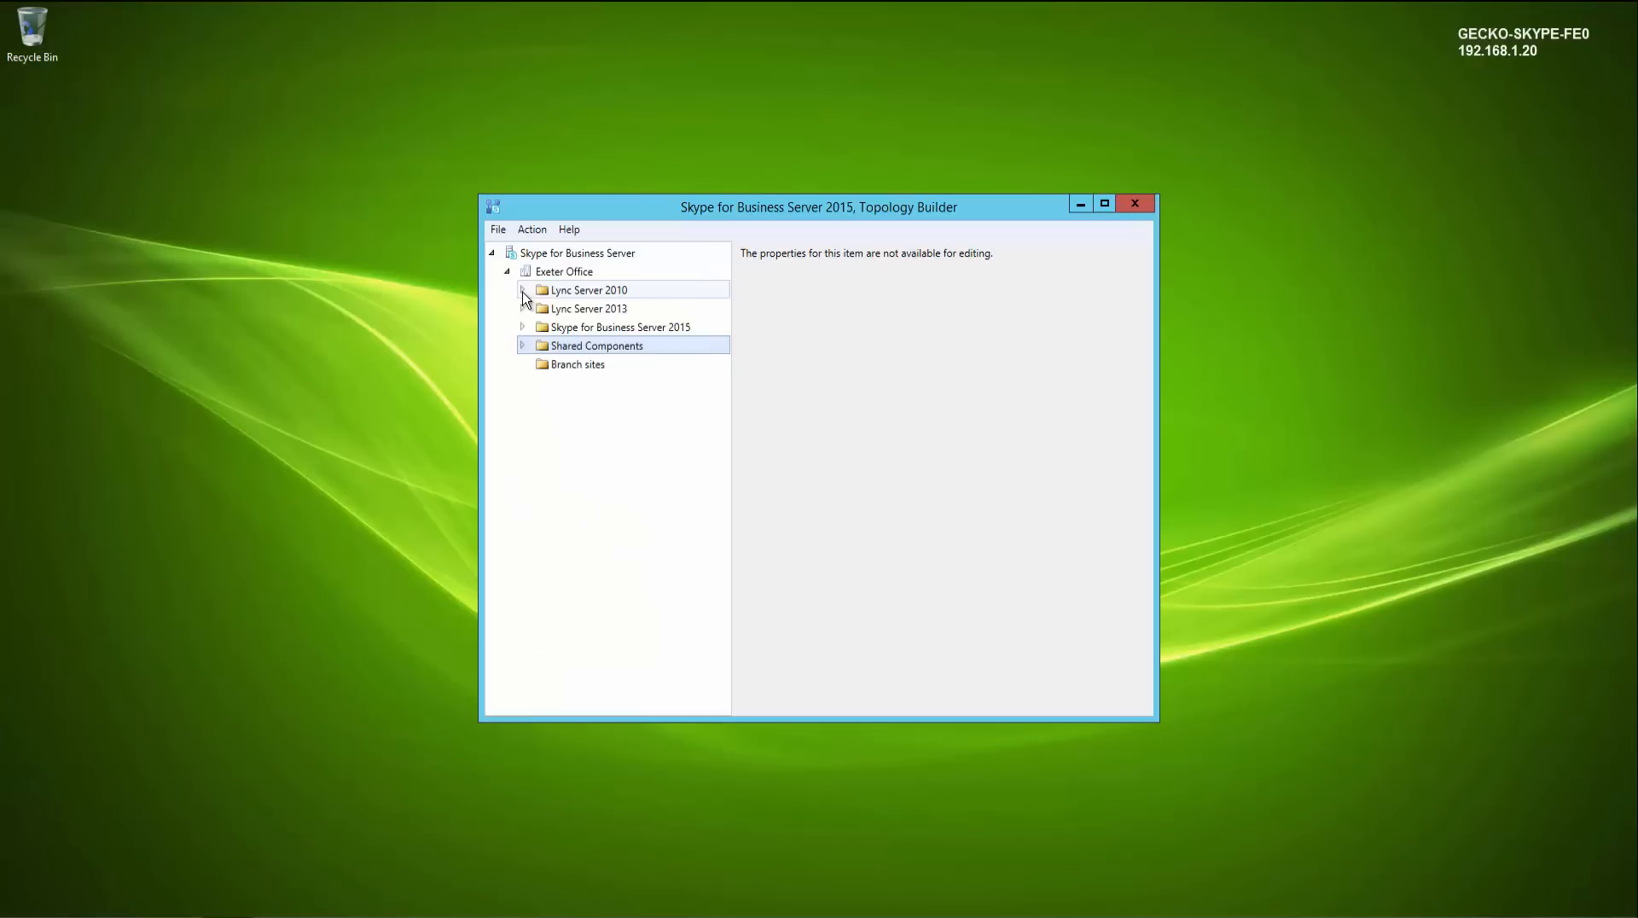
click(533, 230)
mouse_move(566, 273)
click(692, 362)
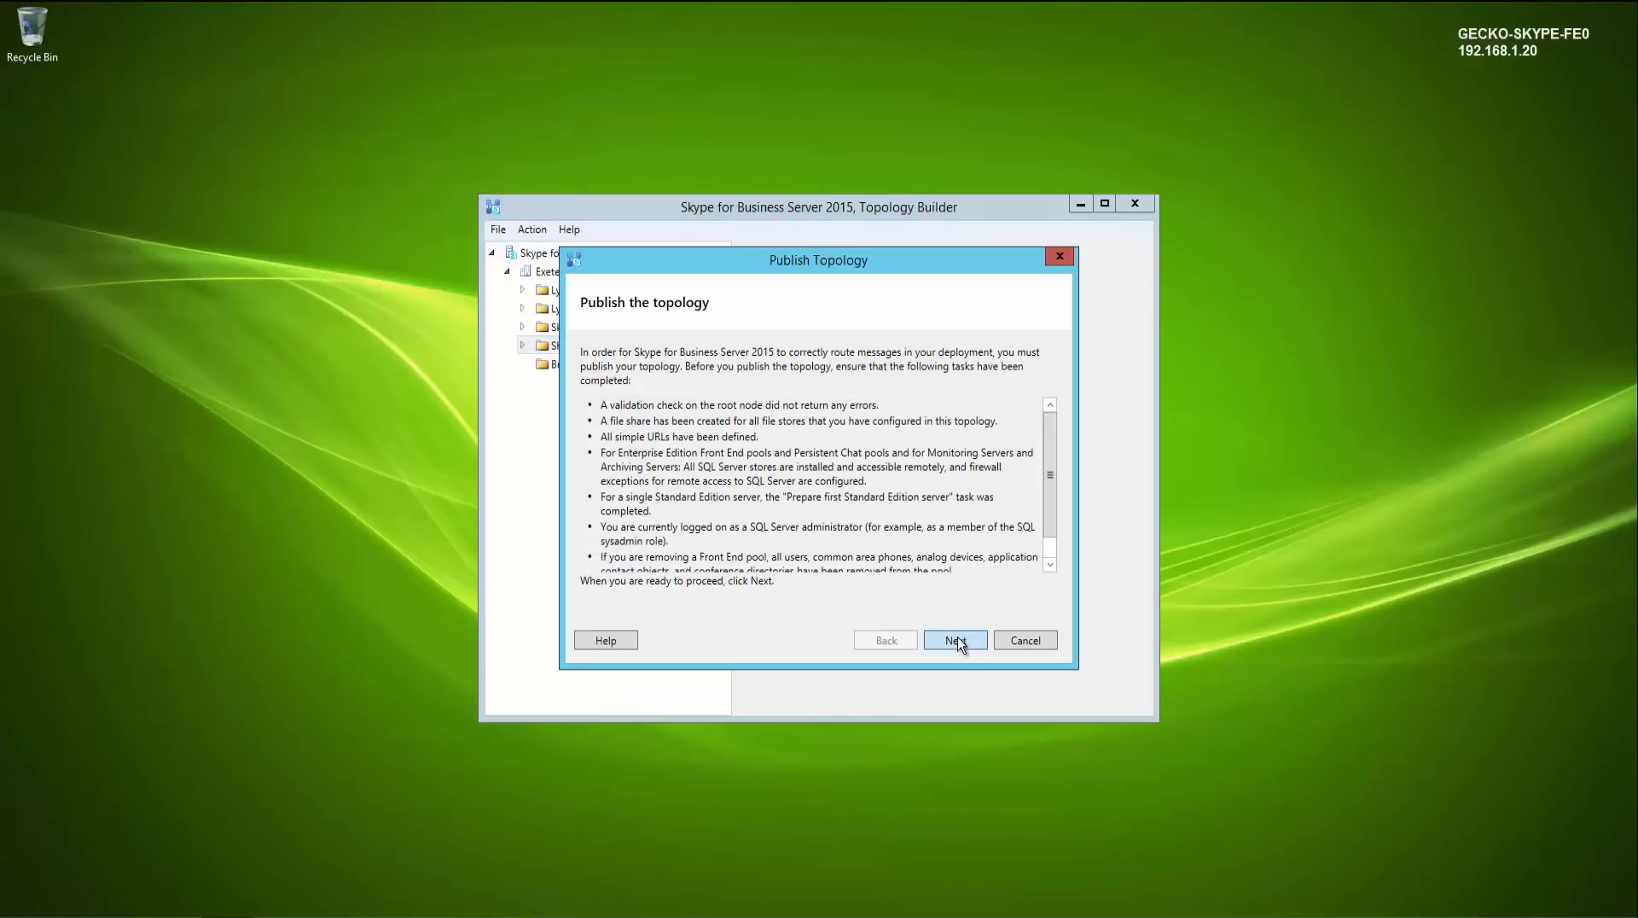
click(957, 638)
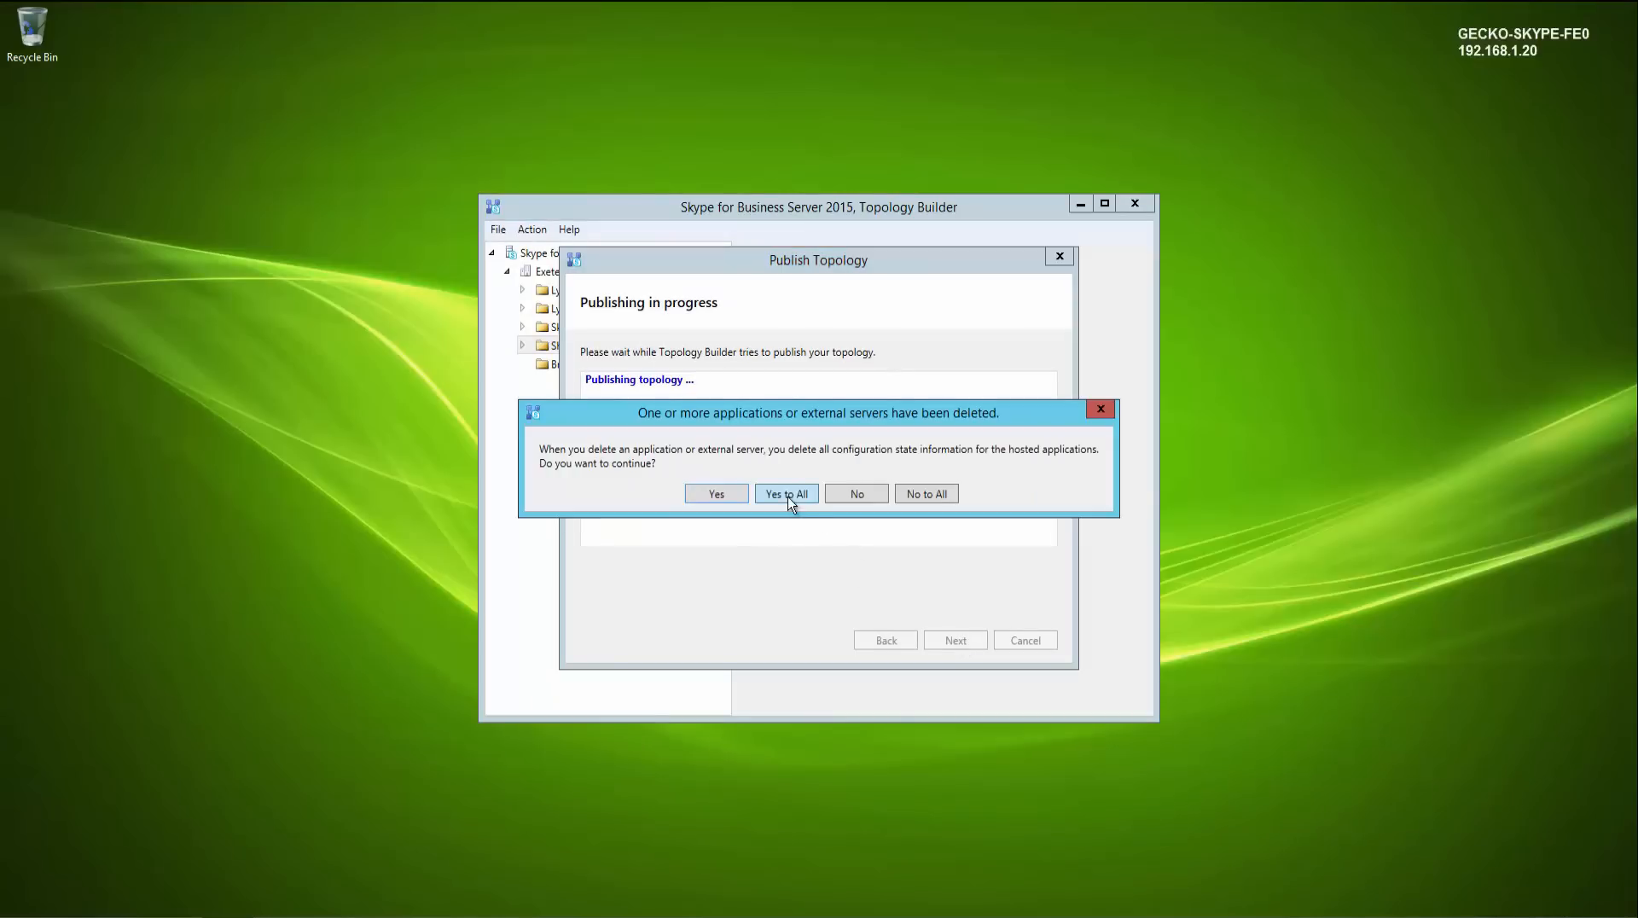
click(787, 495)
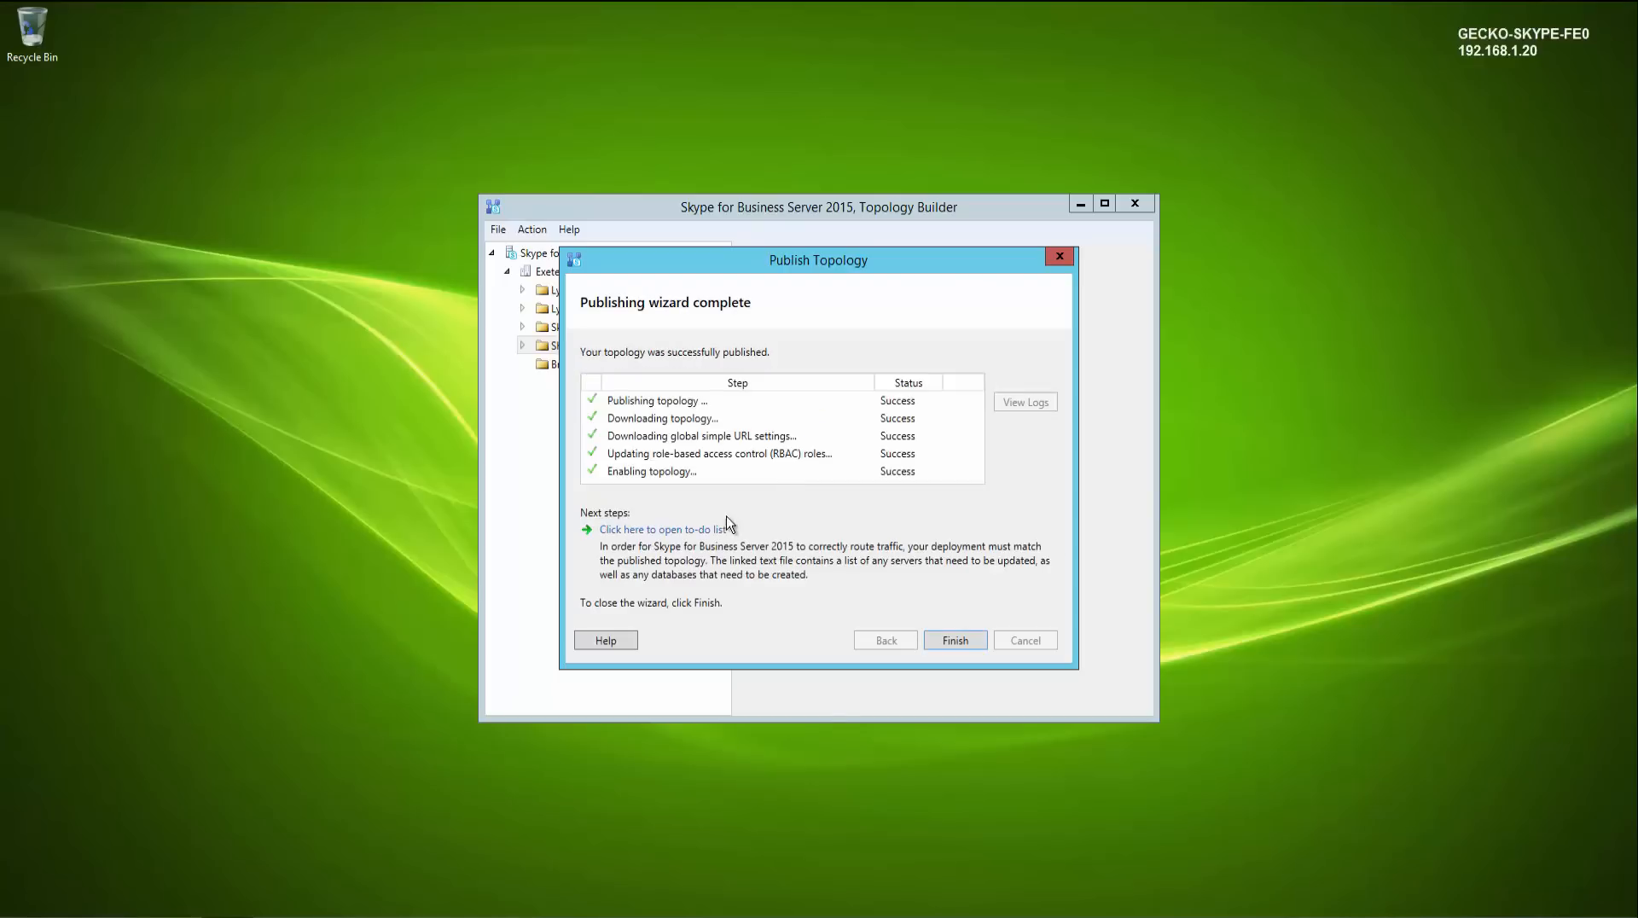
- Review the publishing to-do list of servers to update and databases to remove, then finish the wizard and close Topology Builder
click(715, 529)
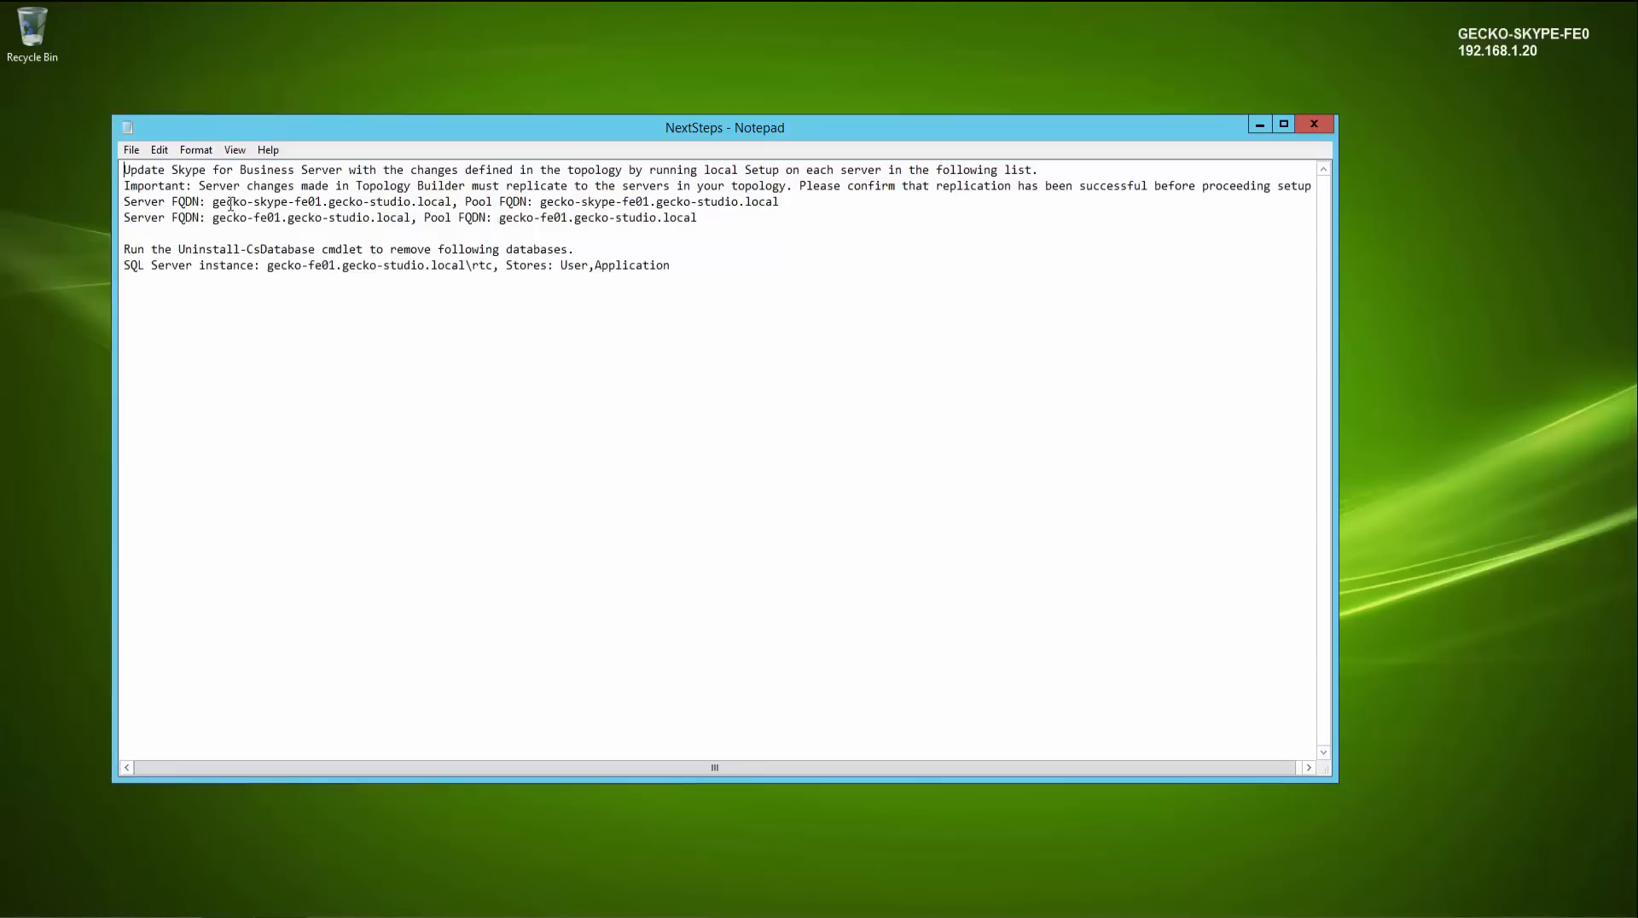
drag(226, 202, 343, 203)
drag(220, 218, 329, 218)
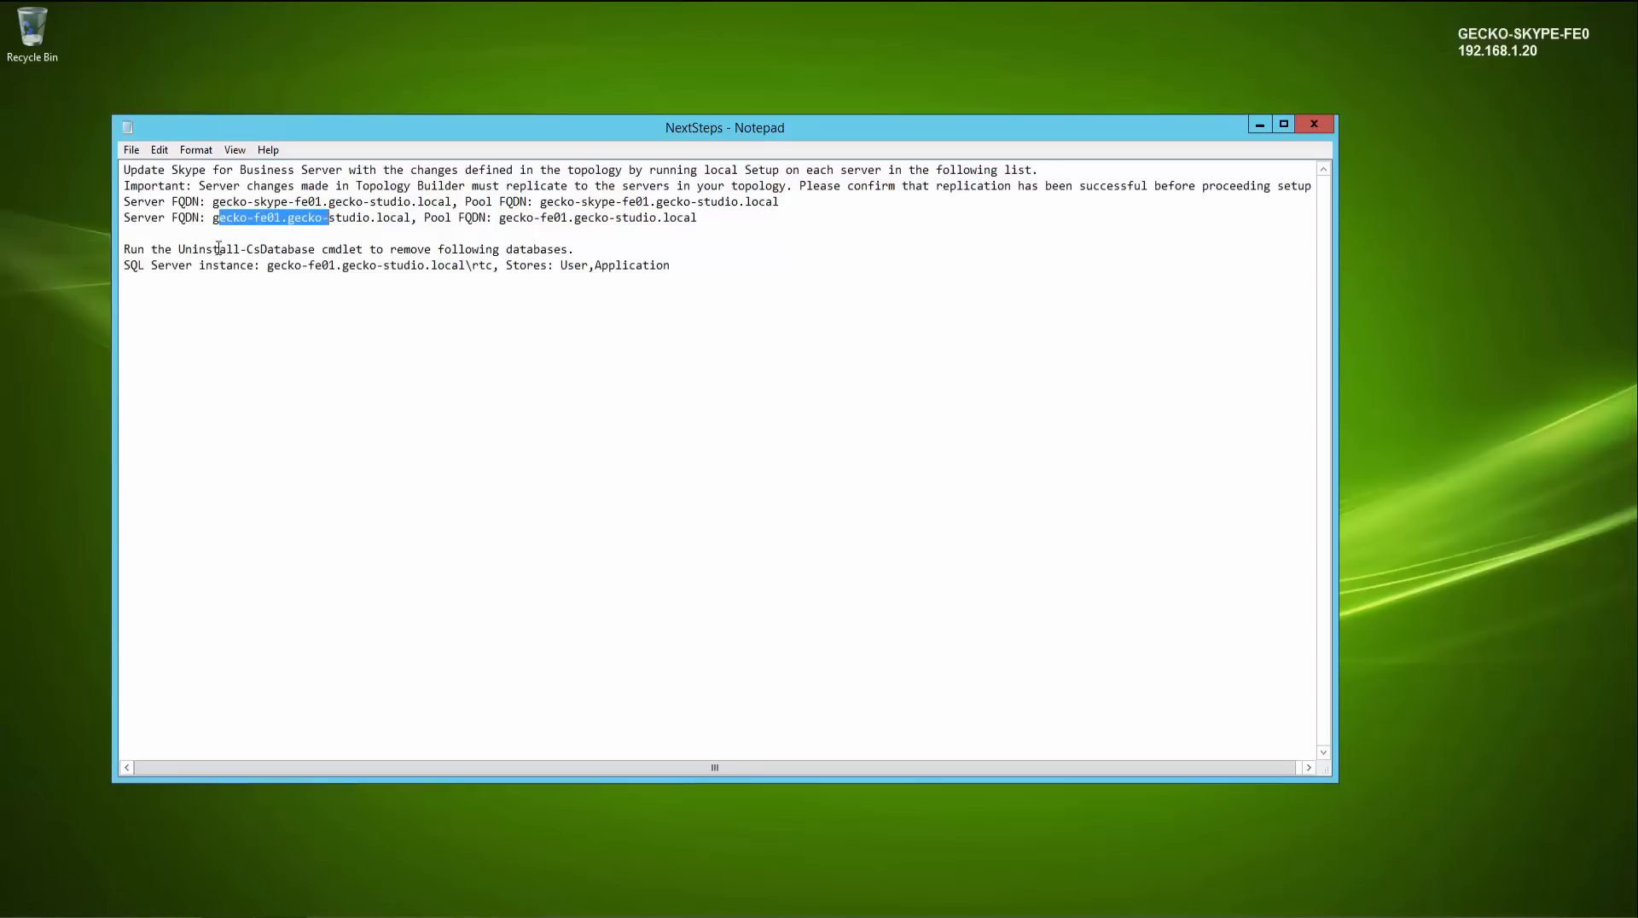
drag(184, 250, 513, 250)
click(598, 303)
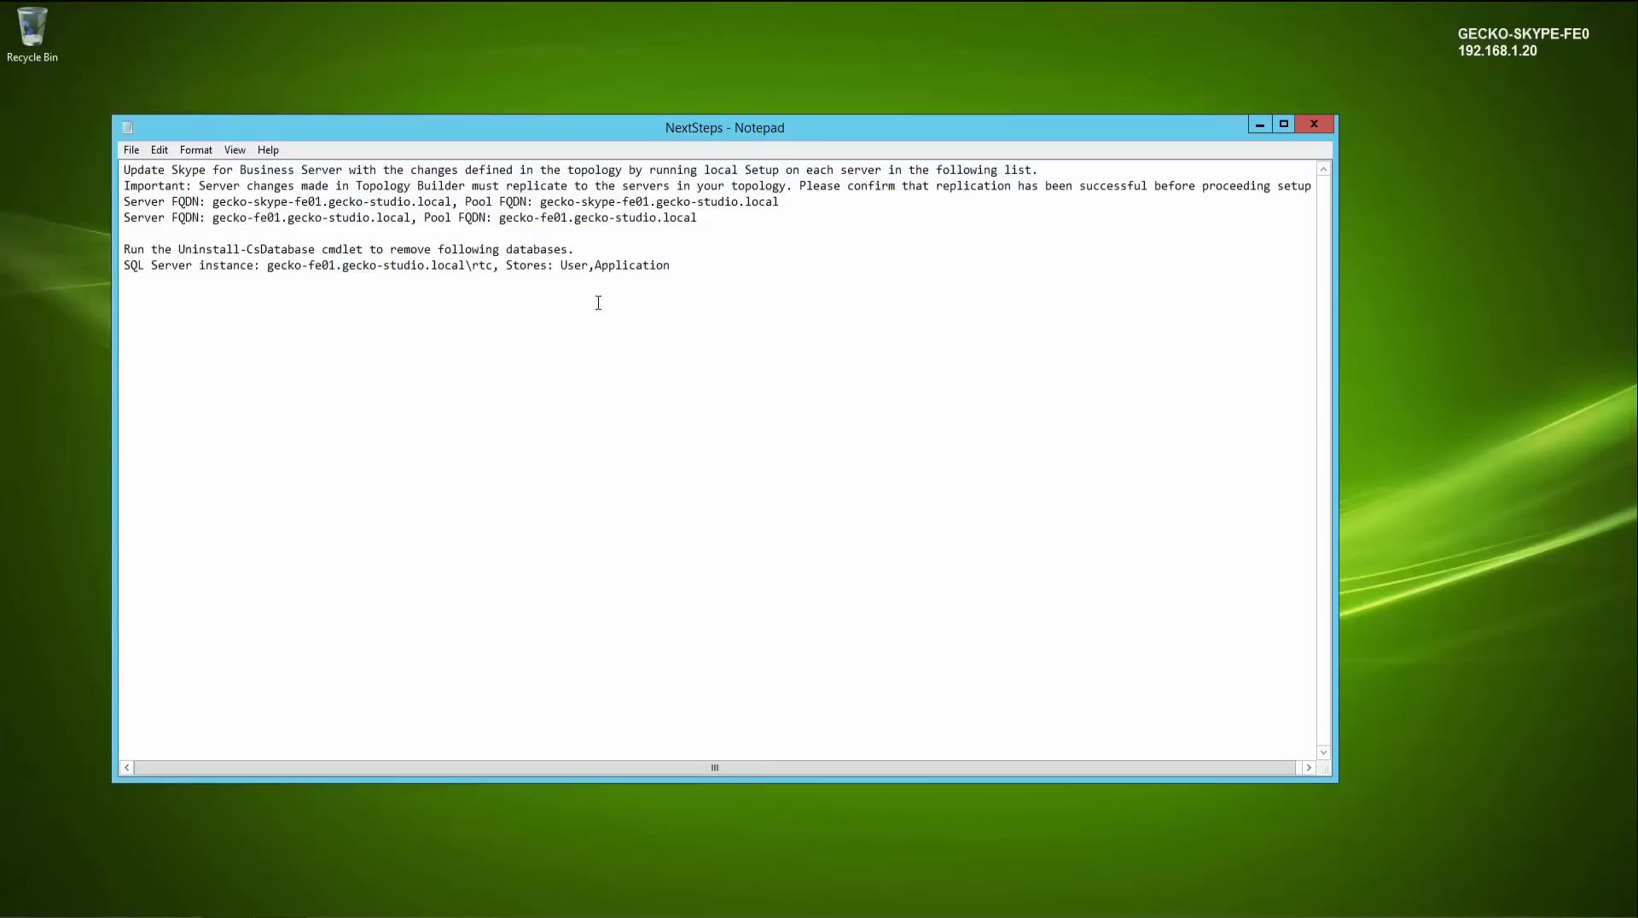
click(1315, 125)
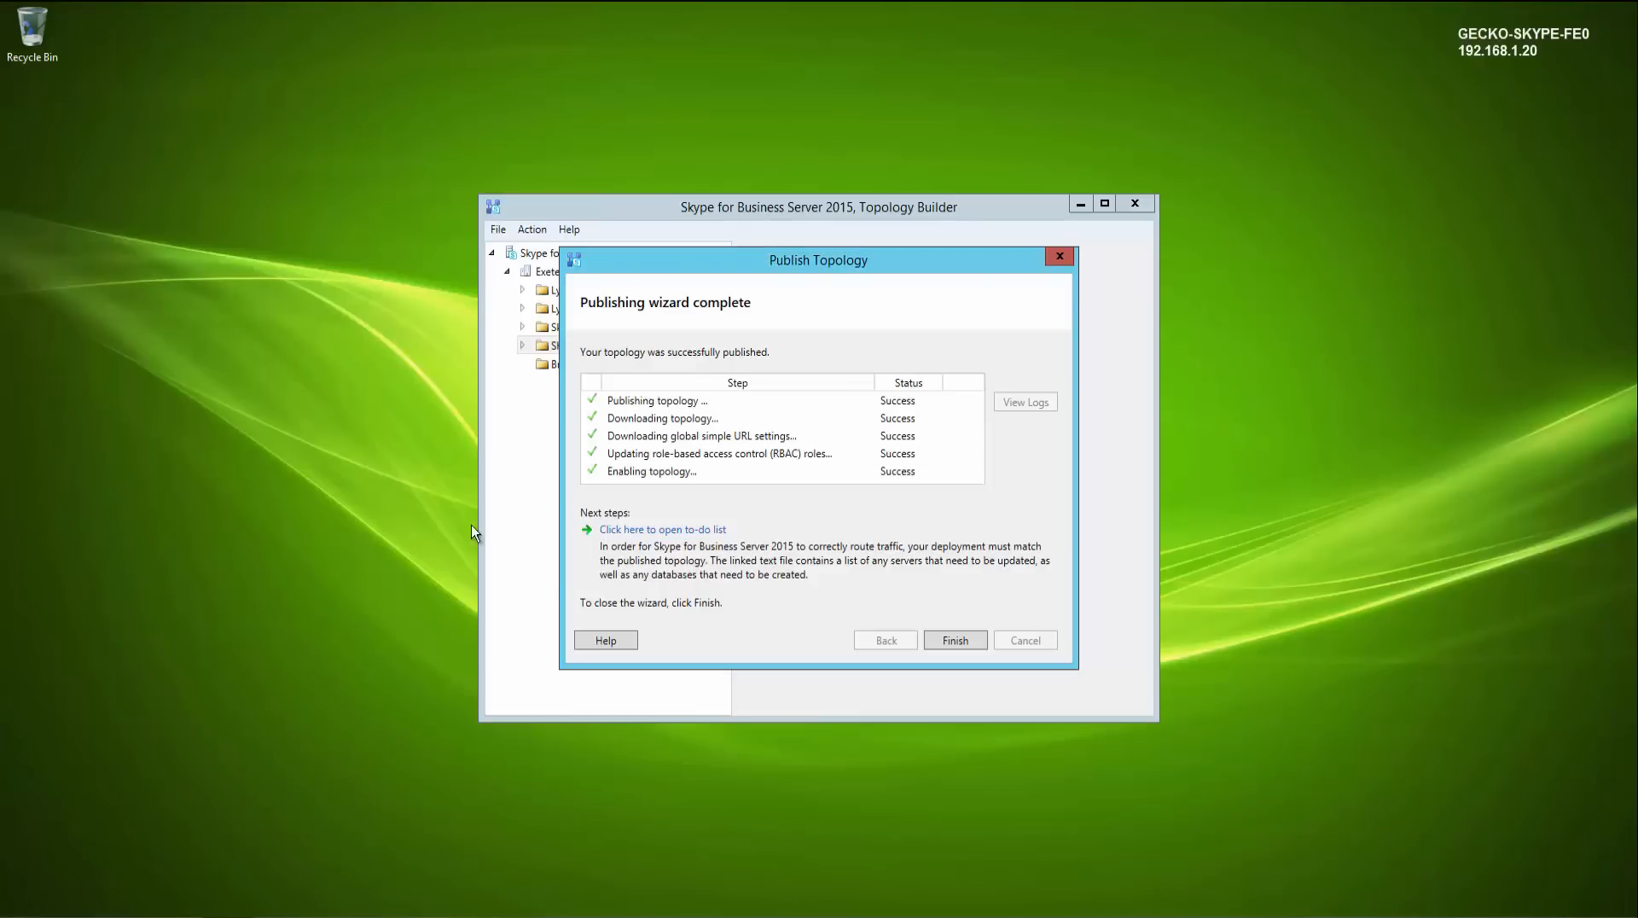
click(961, 640)
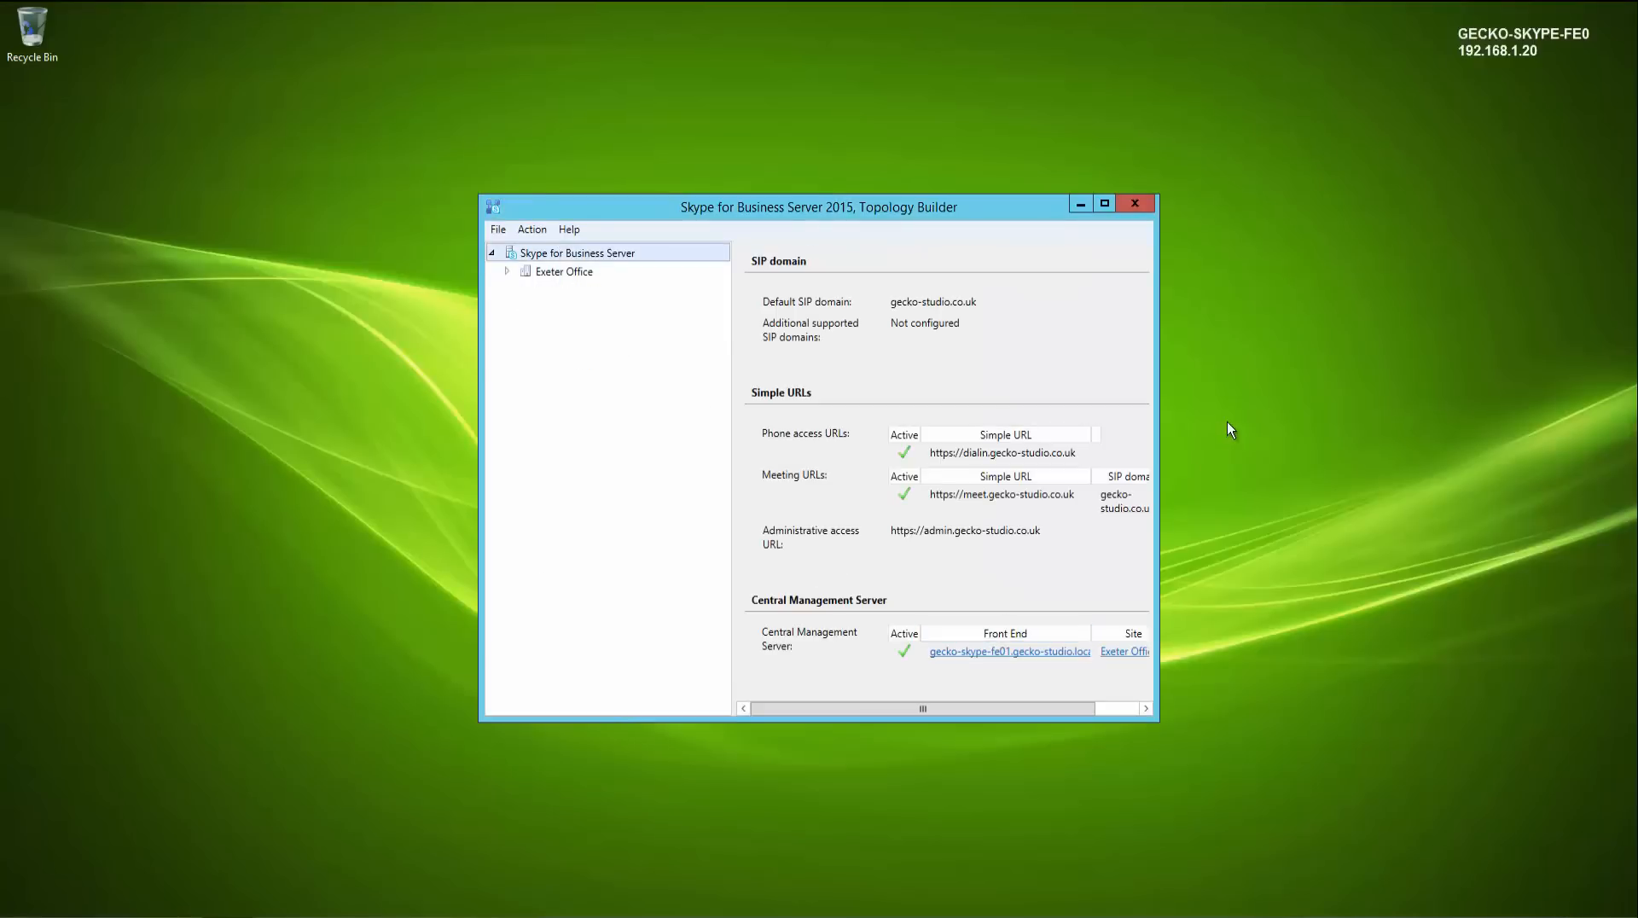
click(1135, 204)
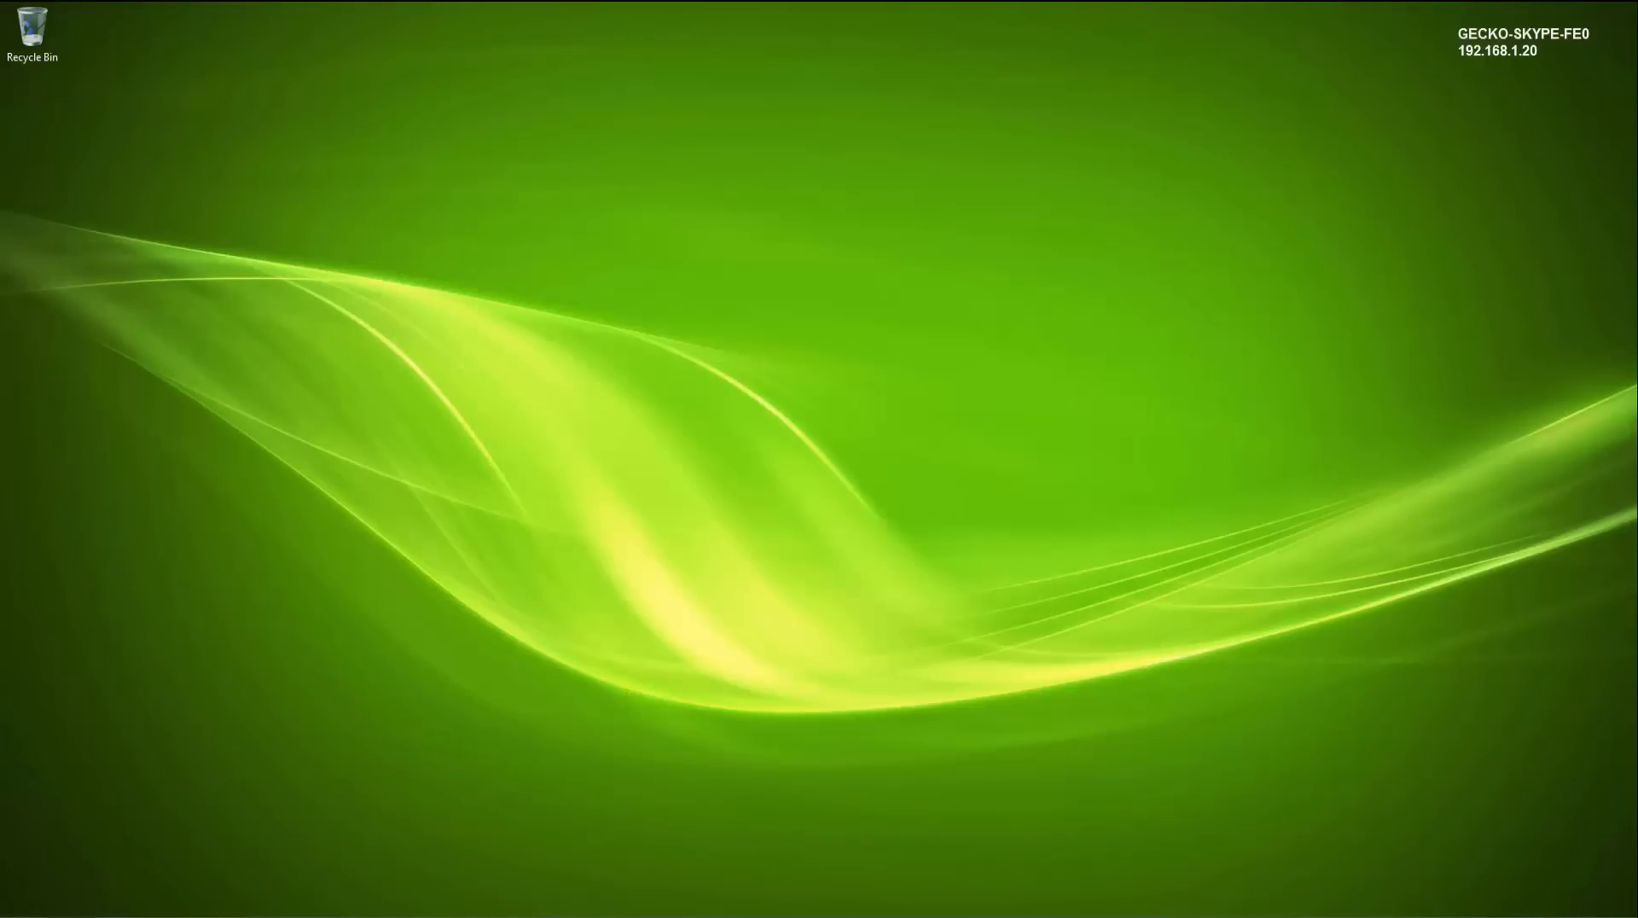
- Open the Skype for Business Server Deployment Wizard from Start search and go to Install or Update Skype for Business Server System
key(super)
text(sk)
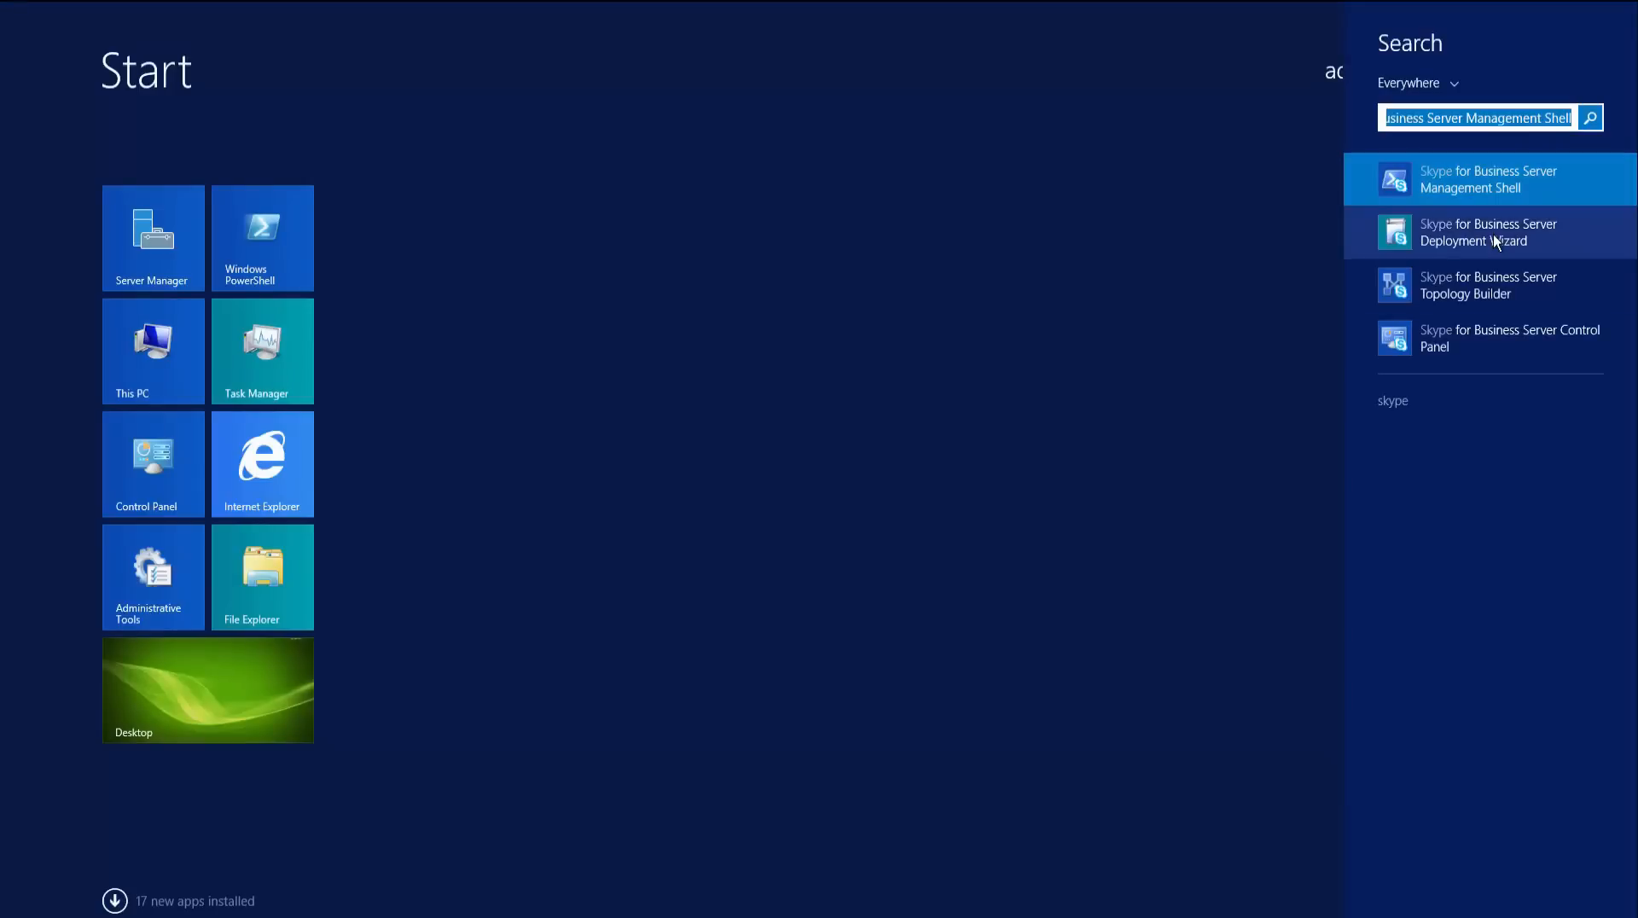
click(1408, 232)
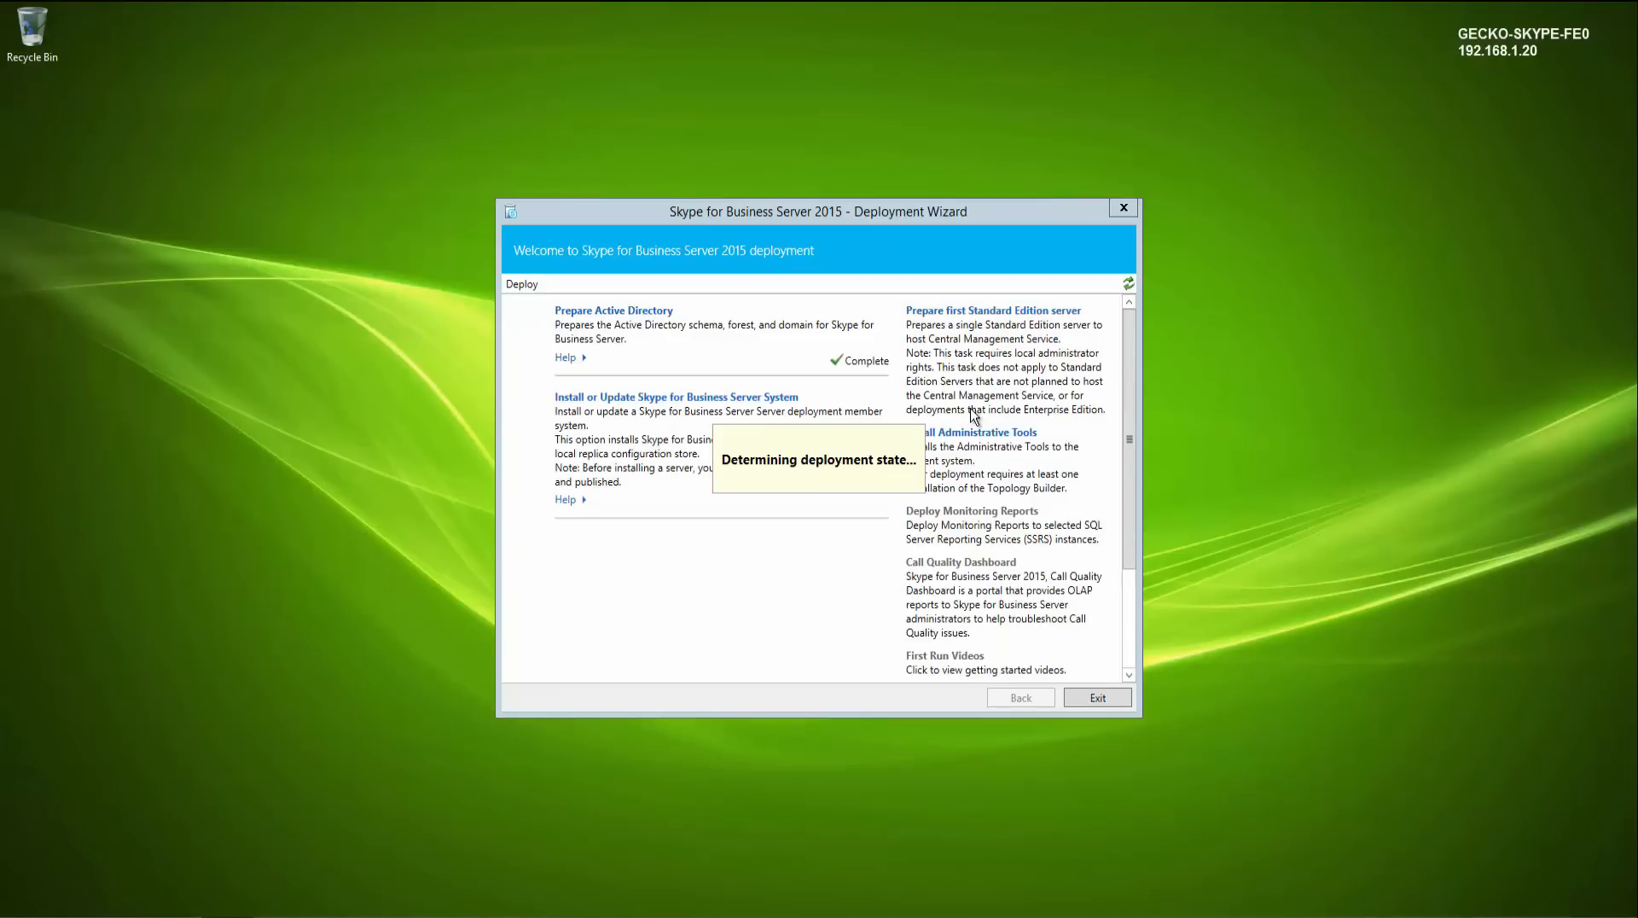
click(754, 408)
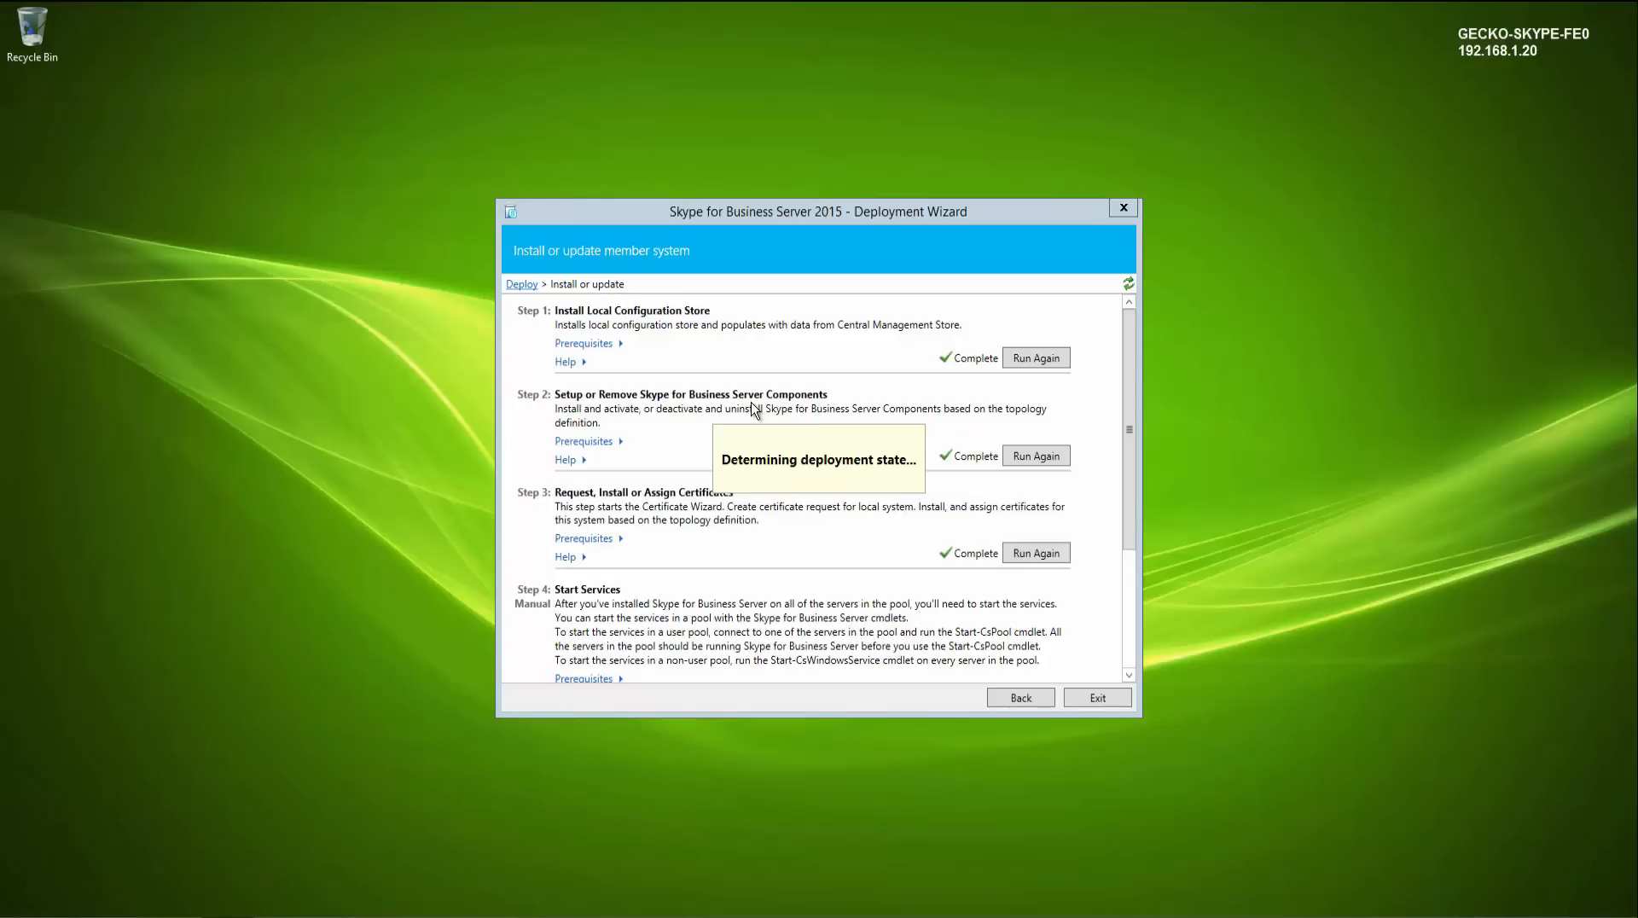
- Rerun Setup or Remove Skype for Business Server Components to completion, then exit the Deployment Wizard
click(1019, 455)
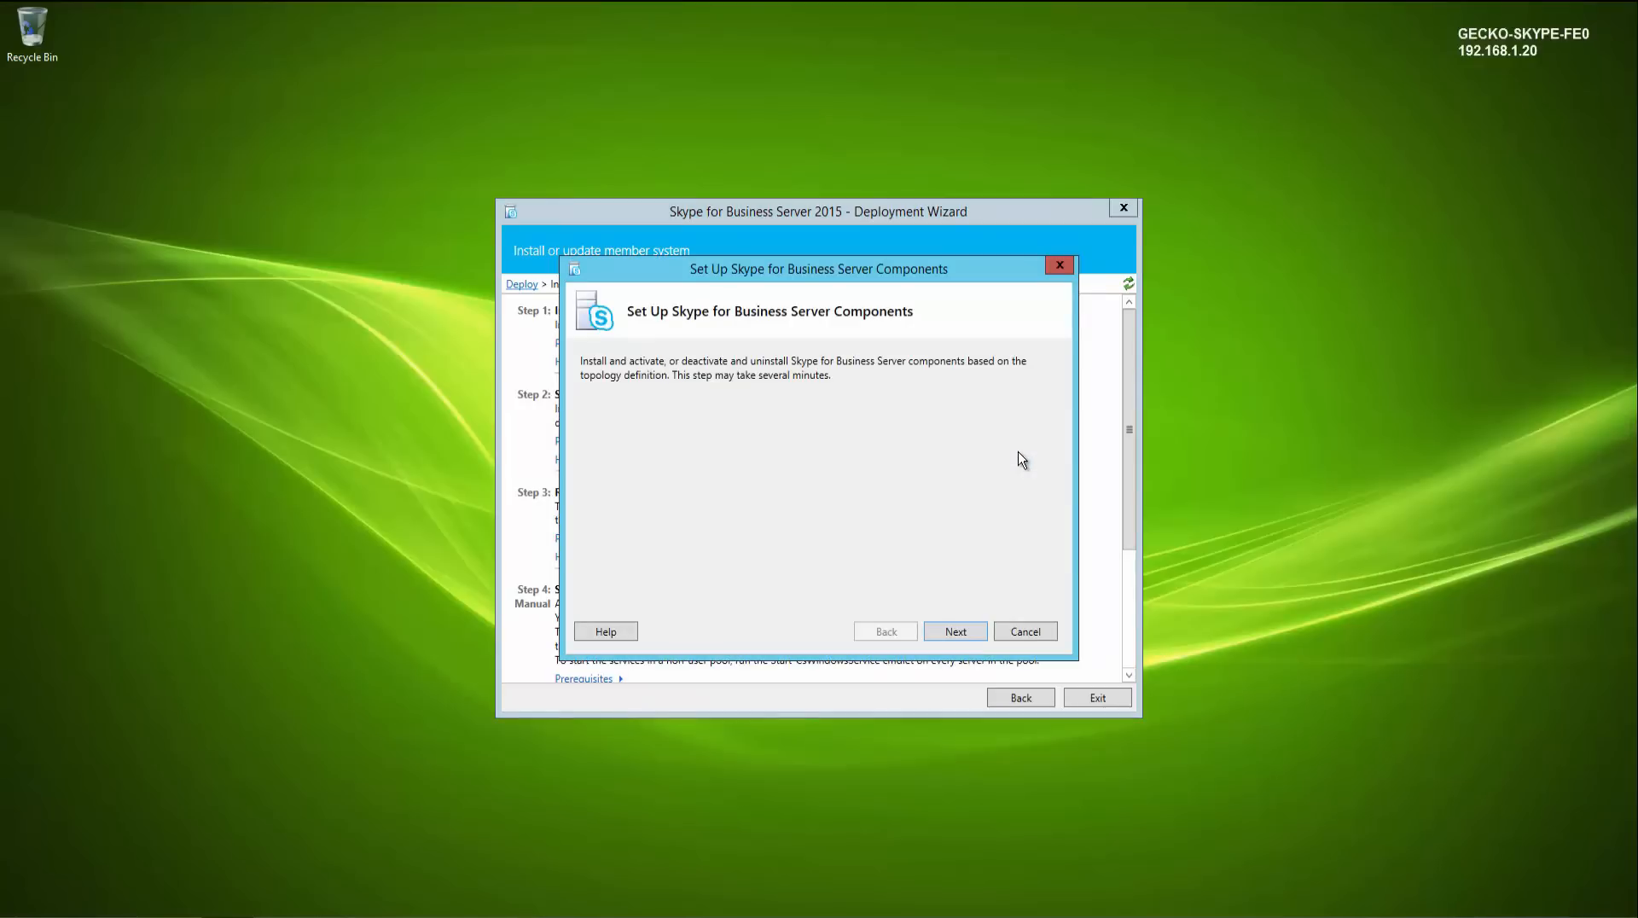
click(954, 632)
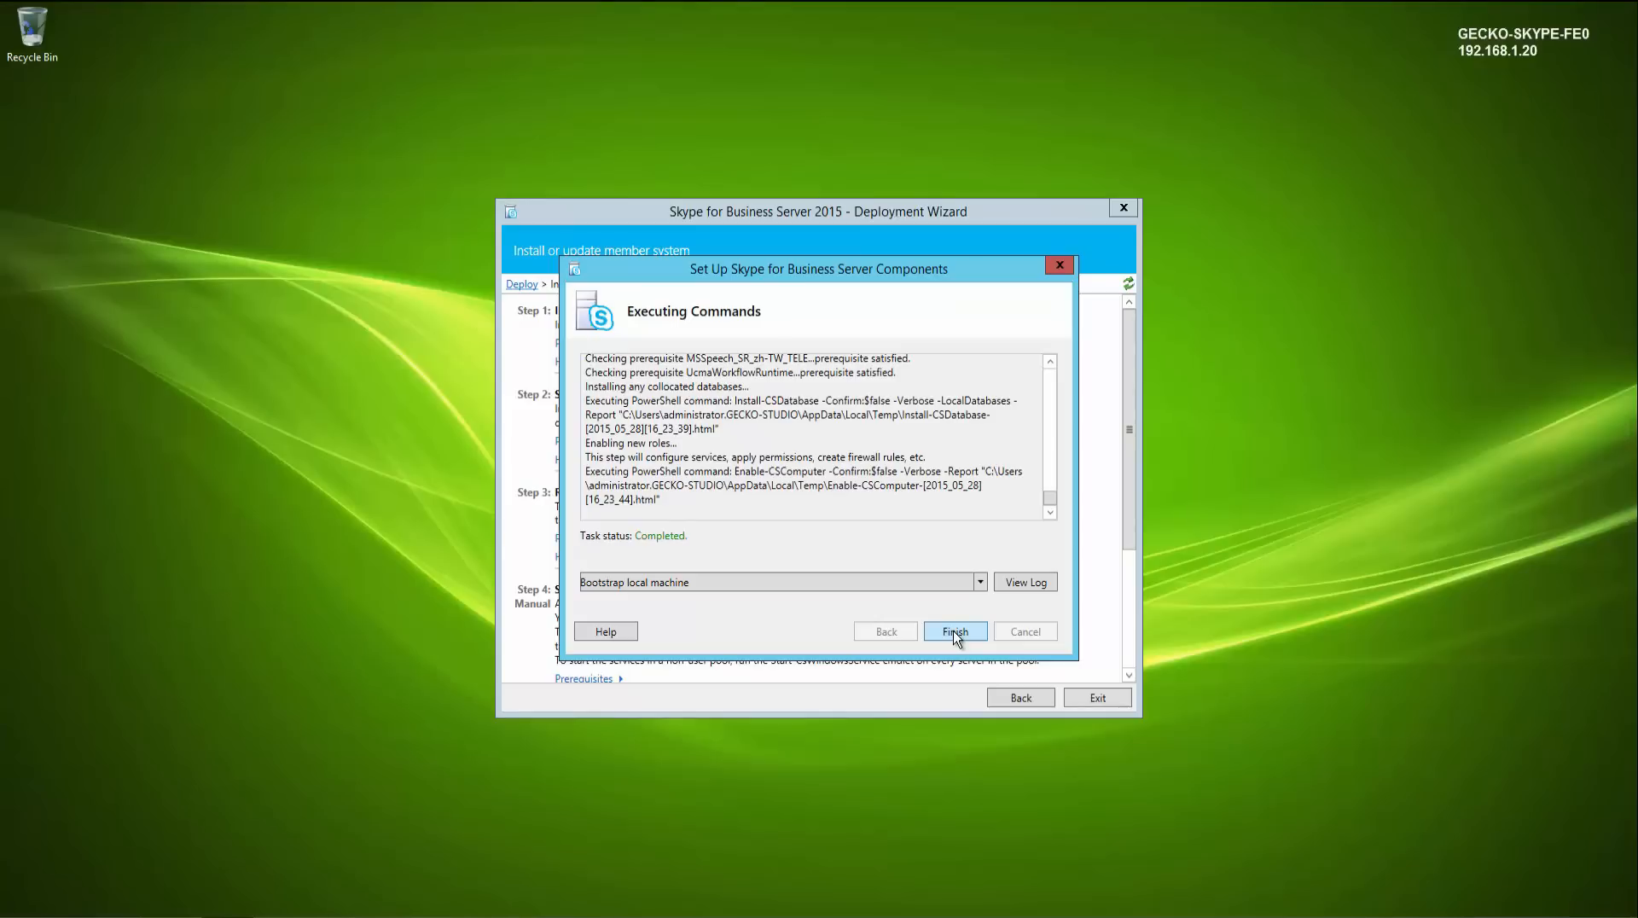
click(954, 631)
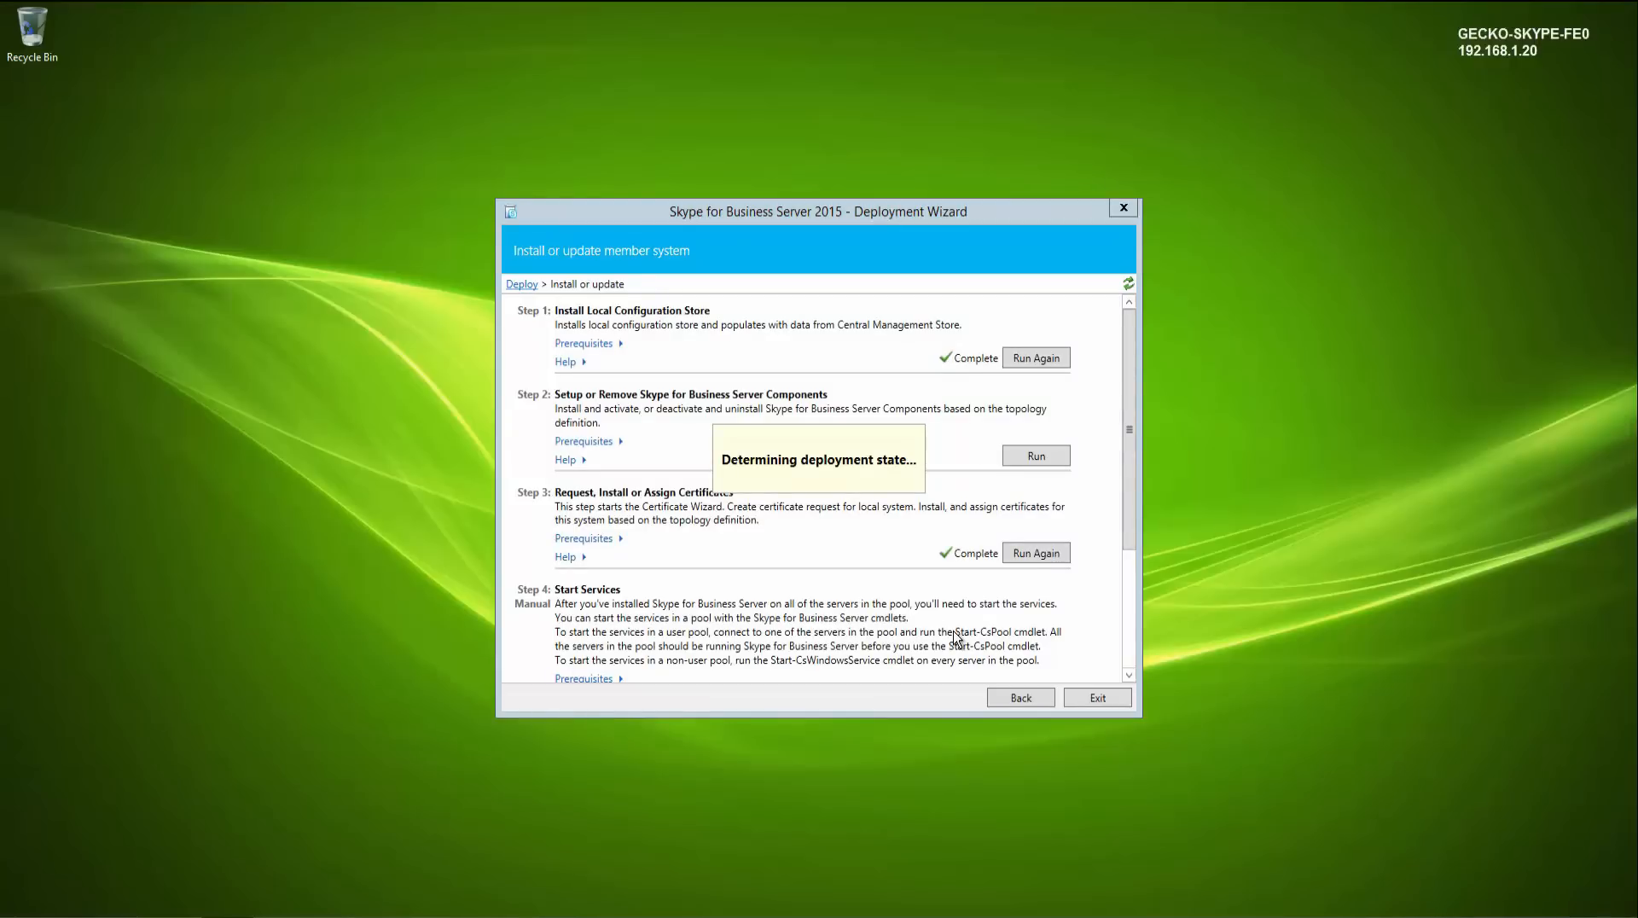
click(1077, 697)
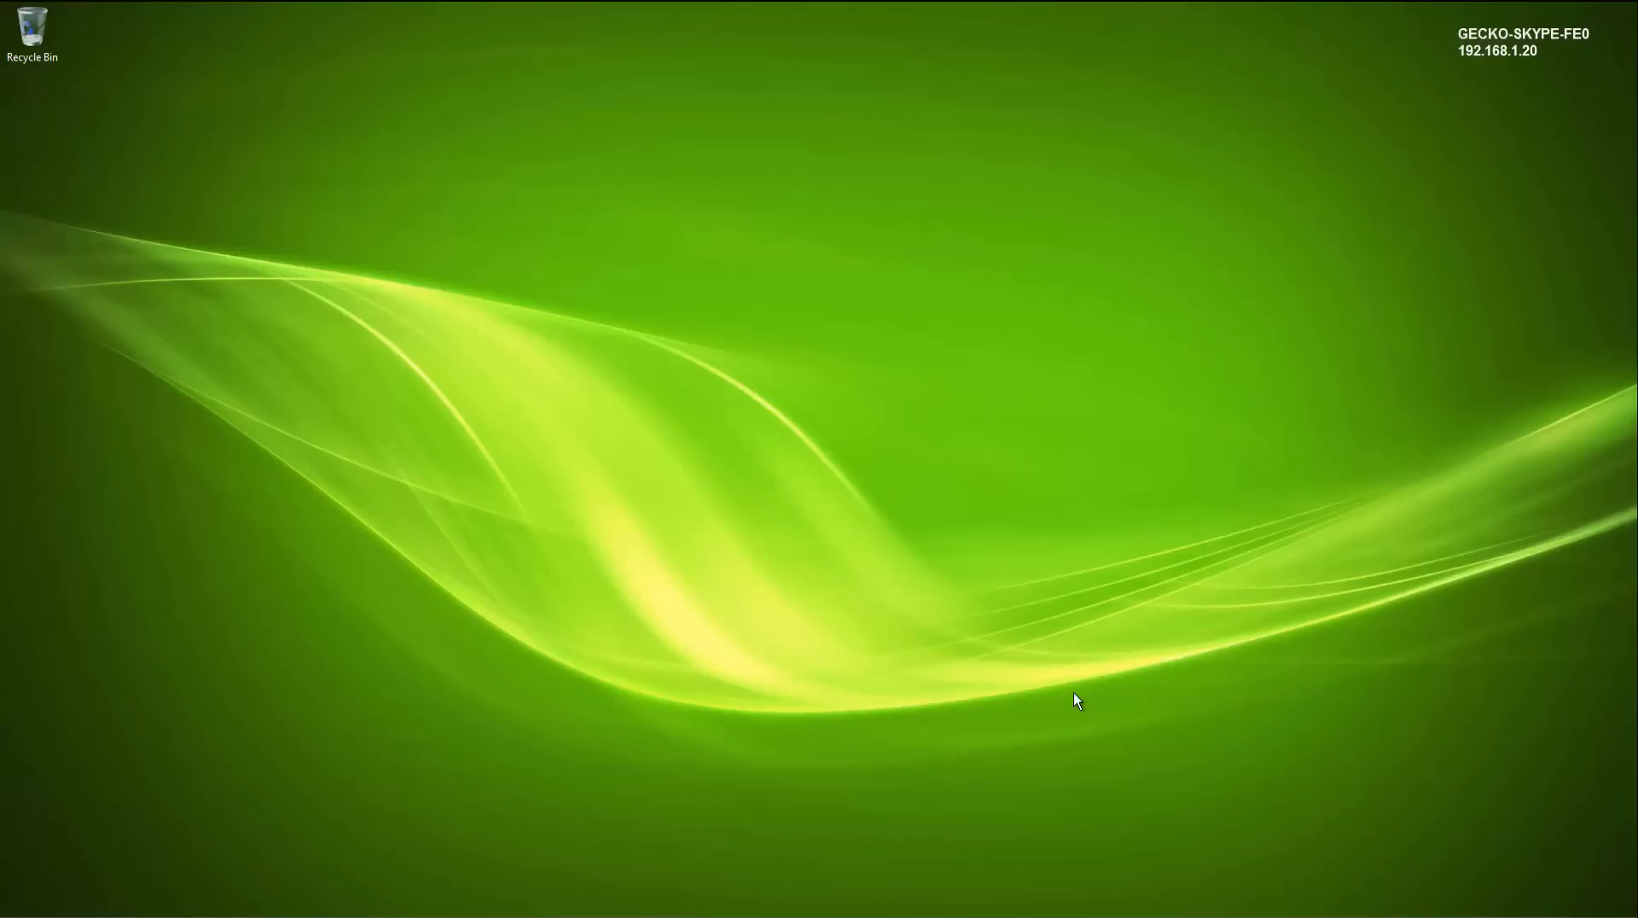